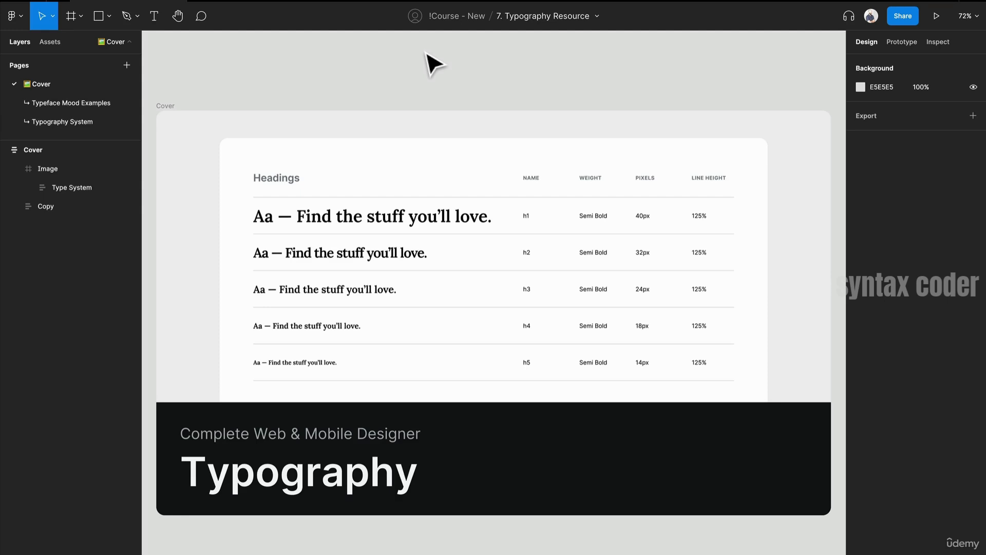
- Browse the Typeface Mood Examples and Typography System pages of the typography resource file
{"action": "left_click", "coordinate": [74, 99]}
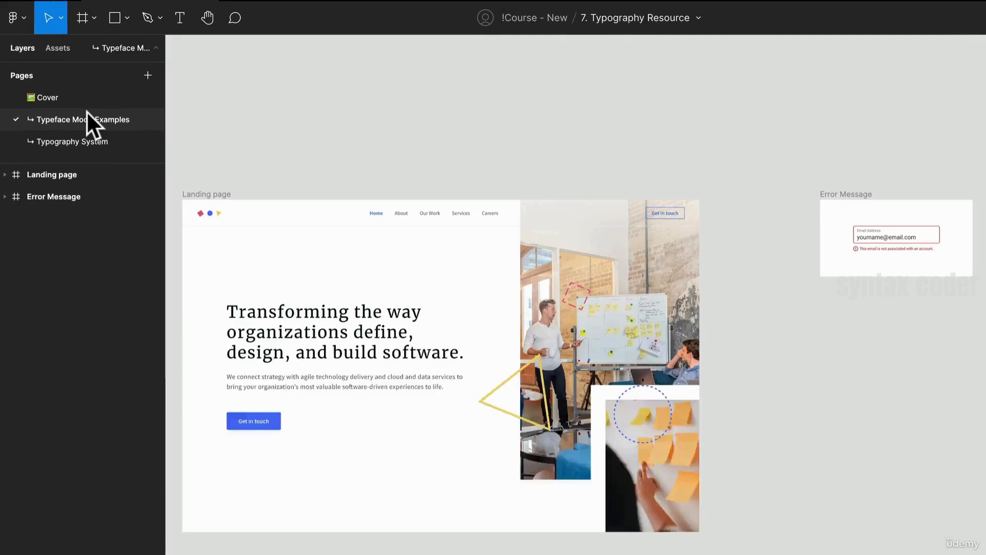
{"action": "left_click_drag", "start_coordinate": [382, 196], "coordinate": [377, 119]}
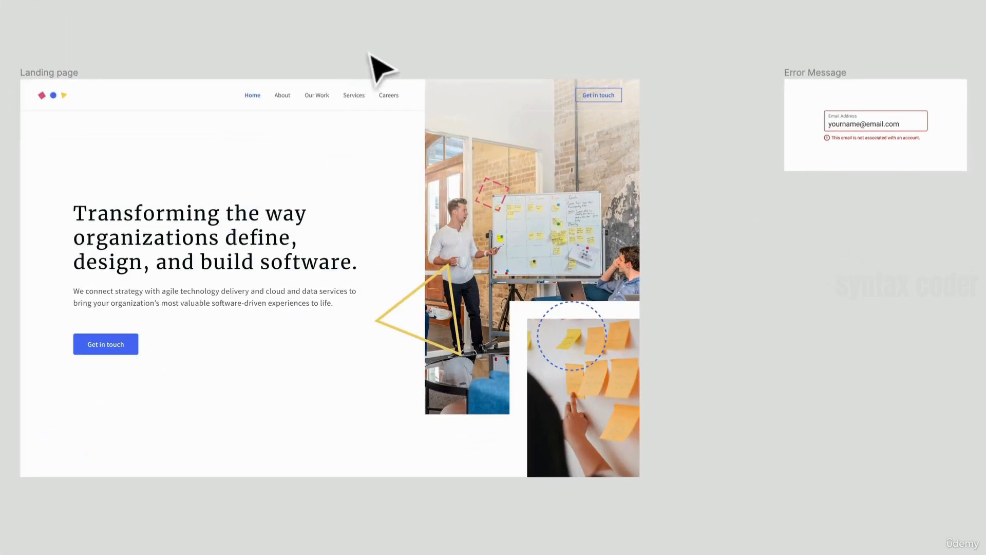
{"action": "left_click_drag", "start_coordinate": [707, 154], "coordinate": [279, 251]}
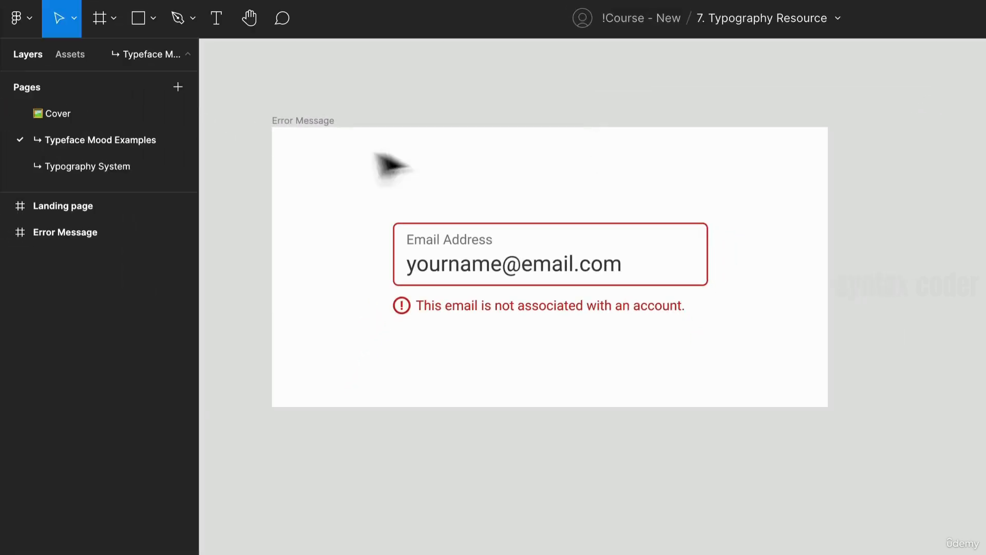
{"action": "left_click", "coordinate": [116, 165]}
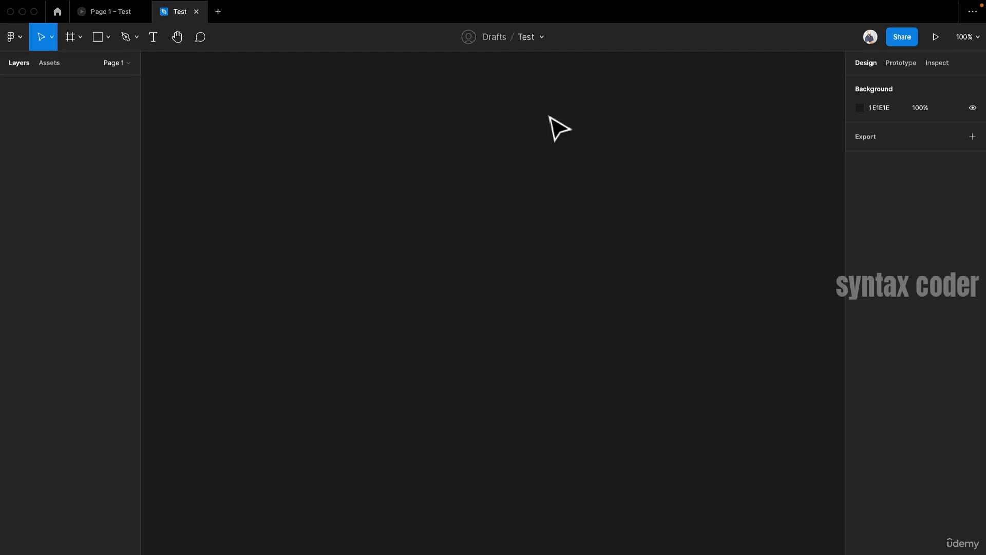
- Create a frame about 804 × 639 on the canvas and rename it Test
{"action": "key", "text": "f"}
{"action": "left_click", "coordinate": [338, 134]}
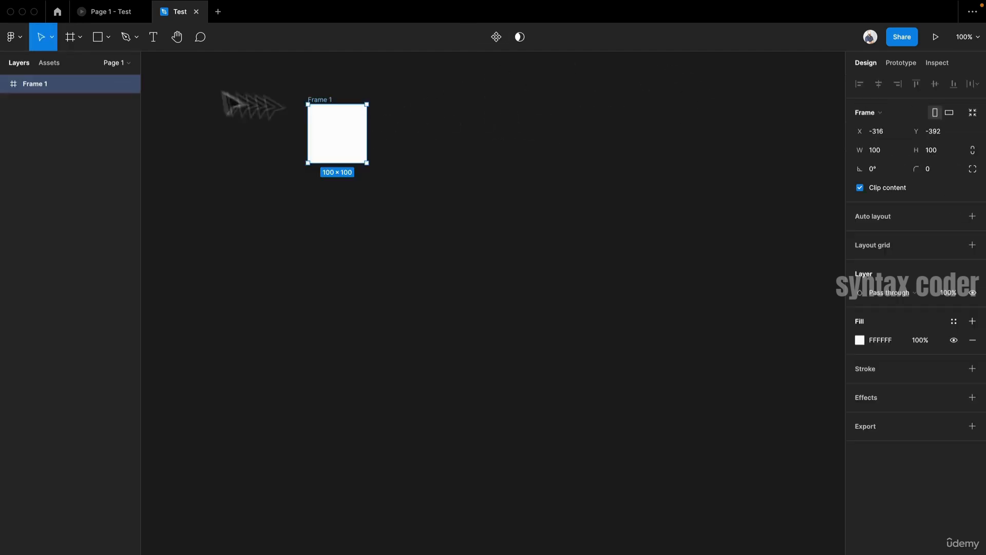
{"action": "left_click_drag", "start_coordinate": [367, 163], "coordinate": [781, 479]}
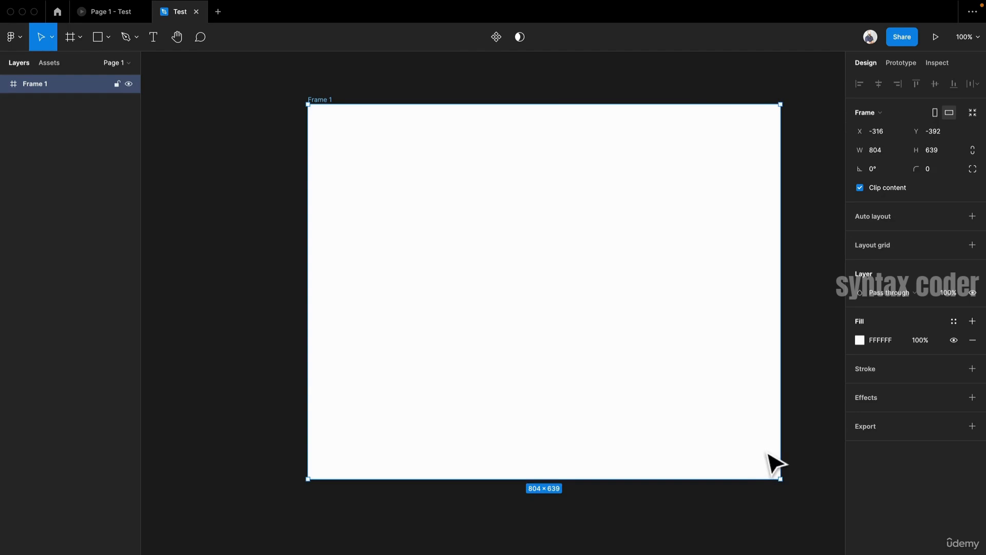
{"action": "key", "text": "super+r"}
{"action": "type", "text": "Test"}
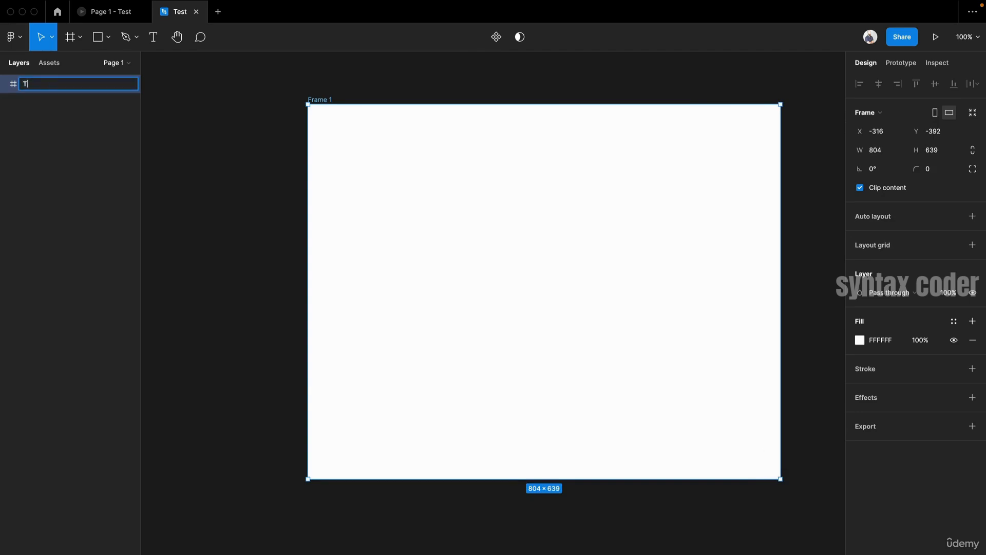
{"action": "key", "text": "Return"}
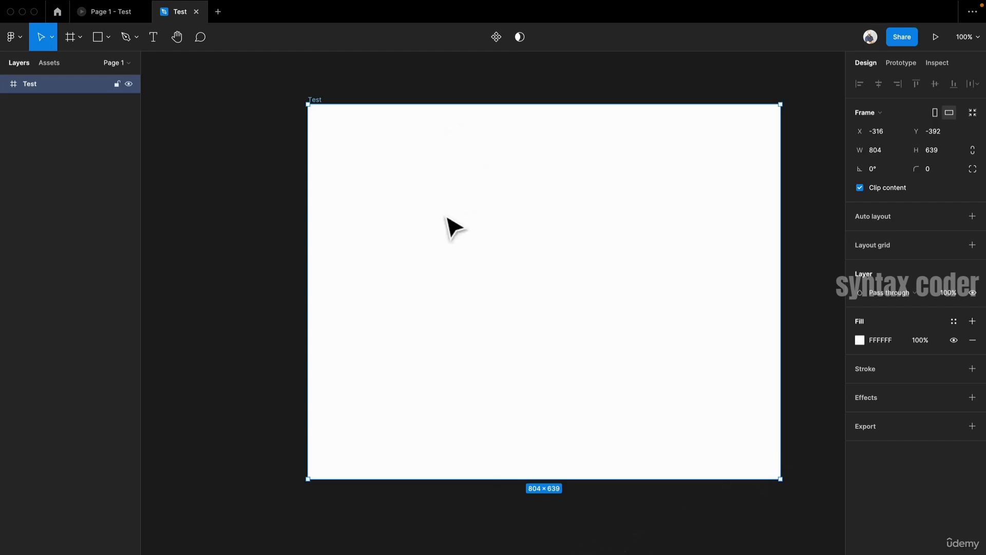
- Add a text layer reading Hello World! inside the Test frame
{"action": "key", "text": "t"}
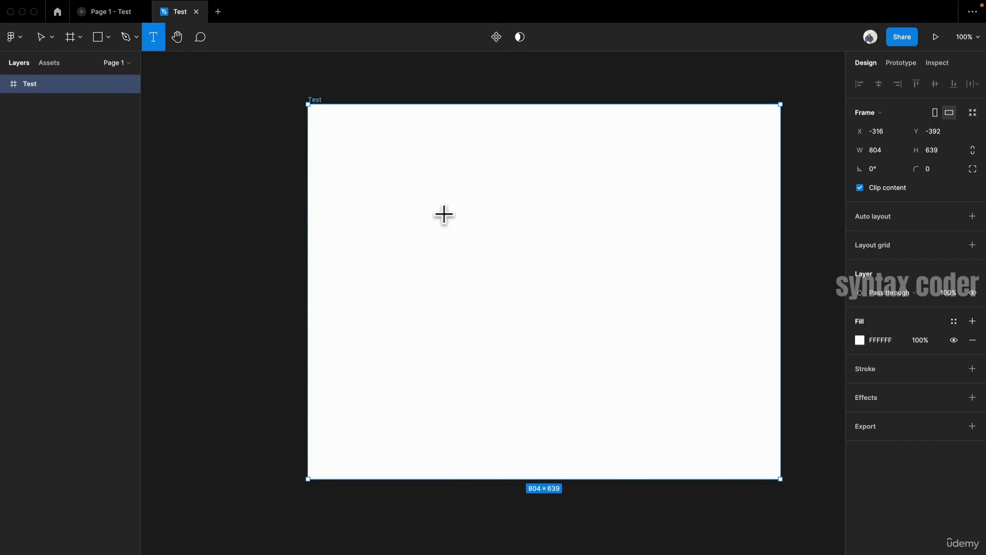
{"action": "left_click", "coordinate": [443, 214]}
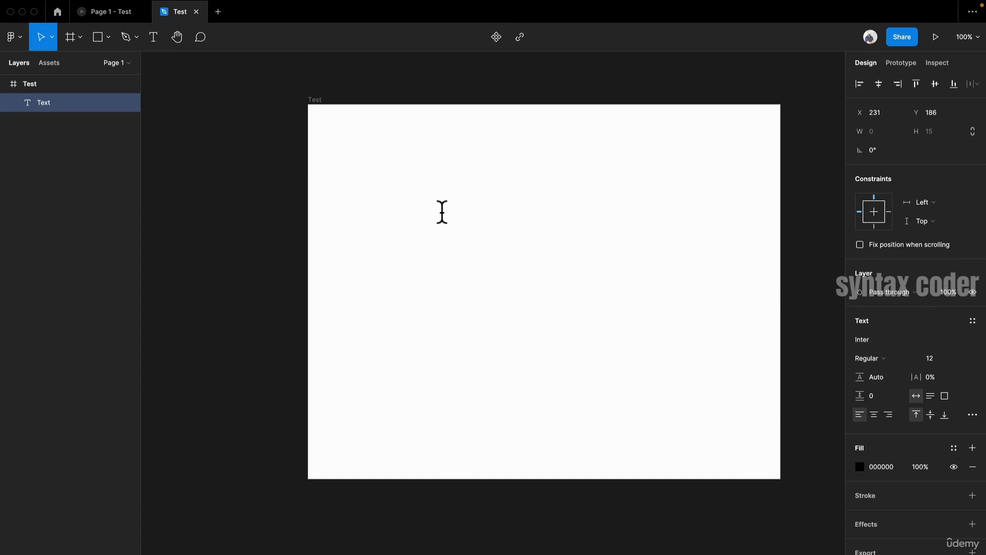
{"action": "type", "text": "Hello World!"}
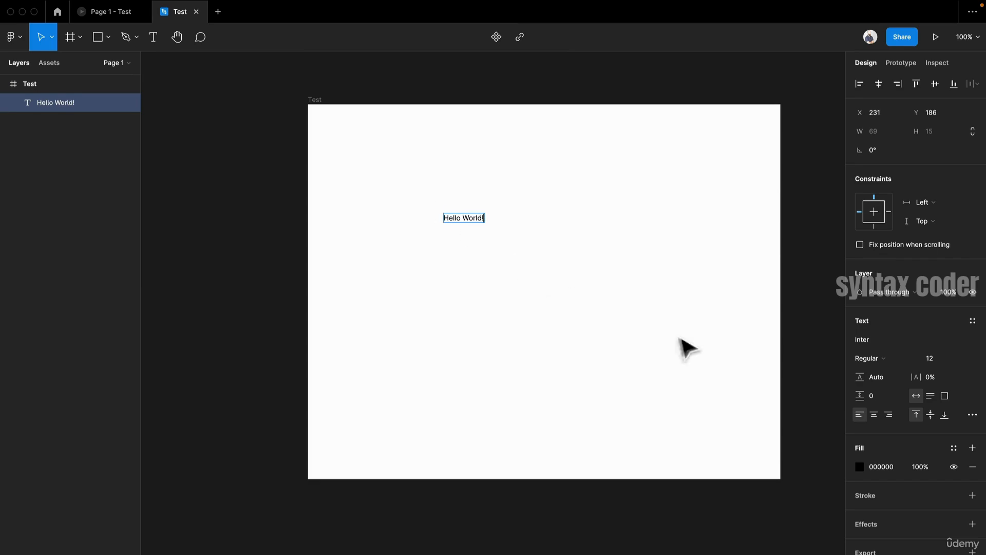
- Set the text's font size to 32
{"action": "key", "text": "Escape"}
{"action": "left_click", "coordinate": [959, 358]}
{"action": "left_click", "coordinate": [949, 443]}
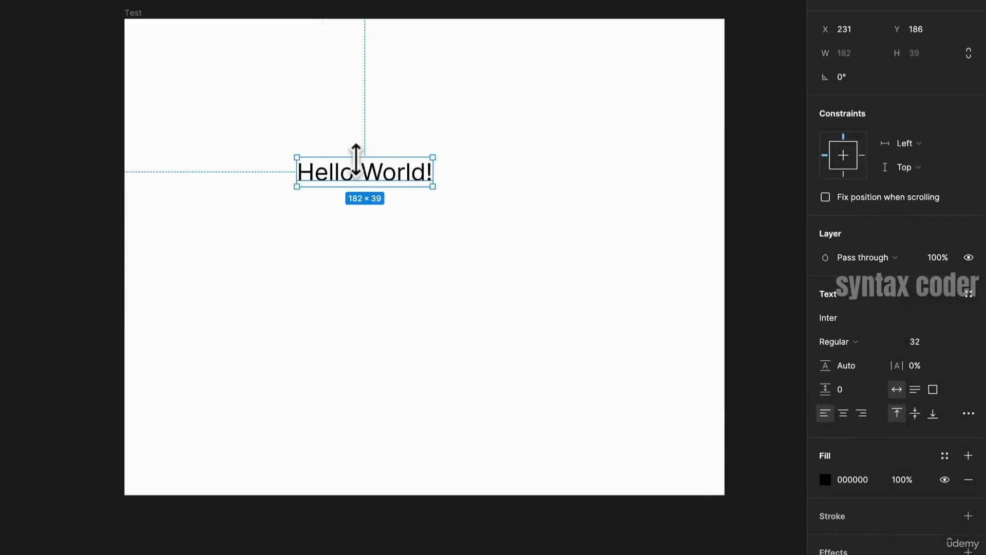
- Move the Hello World! text to about X 311, Y 295 in the frame
{"action": "left_click_drag", "start_coordinate": [410, 187], "coordinate": [472, 186]}
{"action": "scroll", "coordinate": [576, 251], "scroll_direction": "up", "scroll_amount": 2}
{"action": "scroll", "coordinate": [469, 186], "scroll_direction": "up", "scroll_amount": 3}
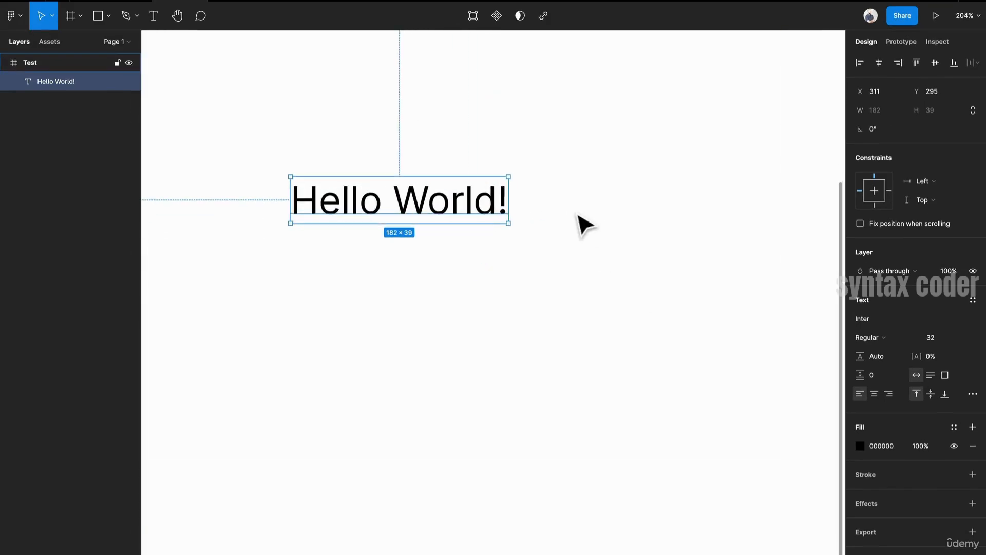
{"action": "scroll", "coordinate": [584, 225], "scroll_direction": "up", "scroll_amount": 1}
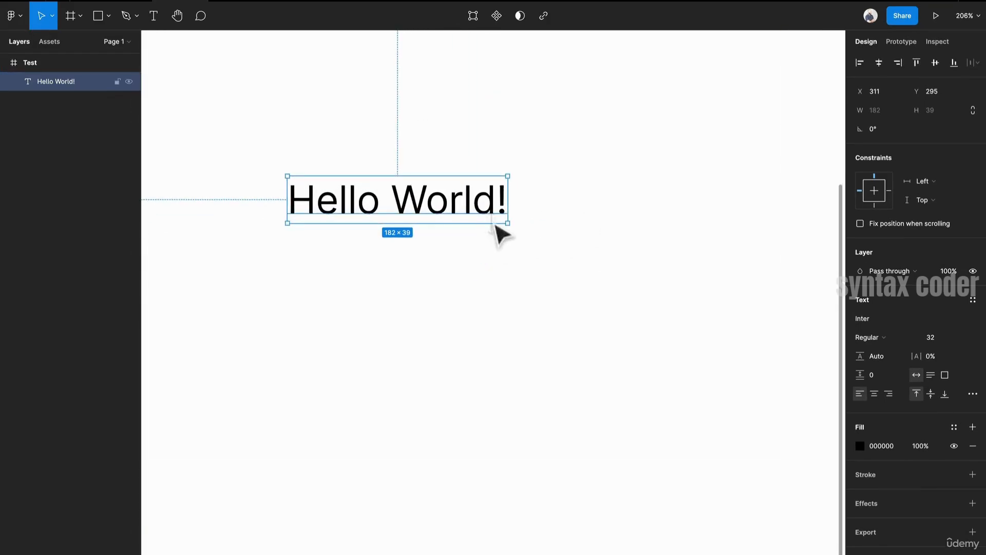
{"action": "left_click_drag", "start_coordinate": [469, 294], "coordinate": [537, 341]}
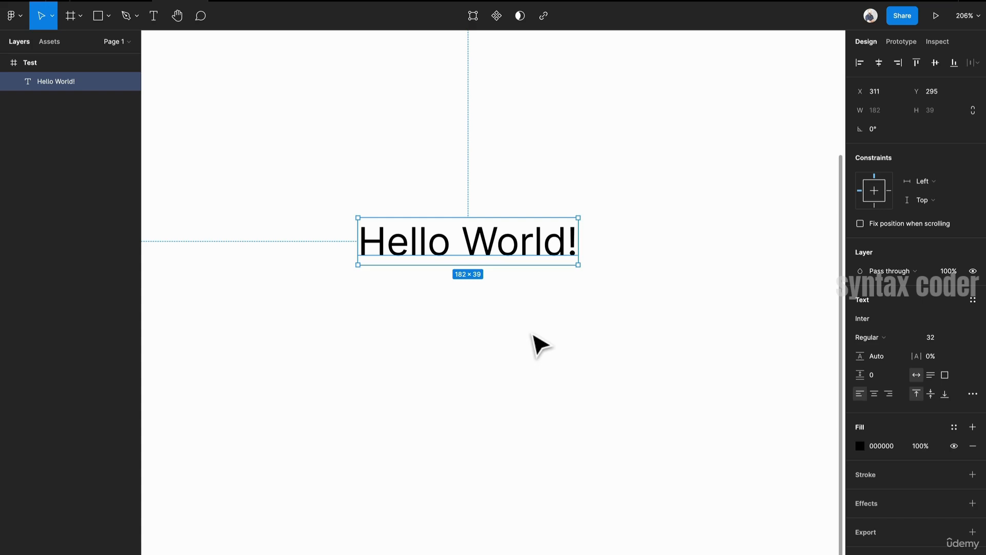
- Try Helvetica and then Roboto as the font of the Hello World! text
{"action": "left_click", "coordinate": [893, 318]}
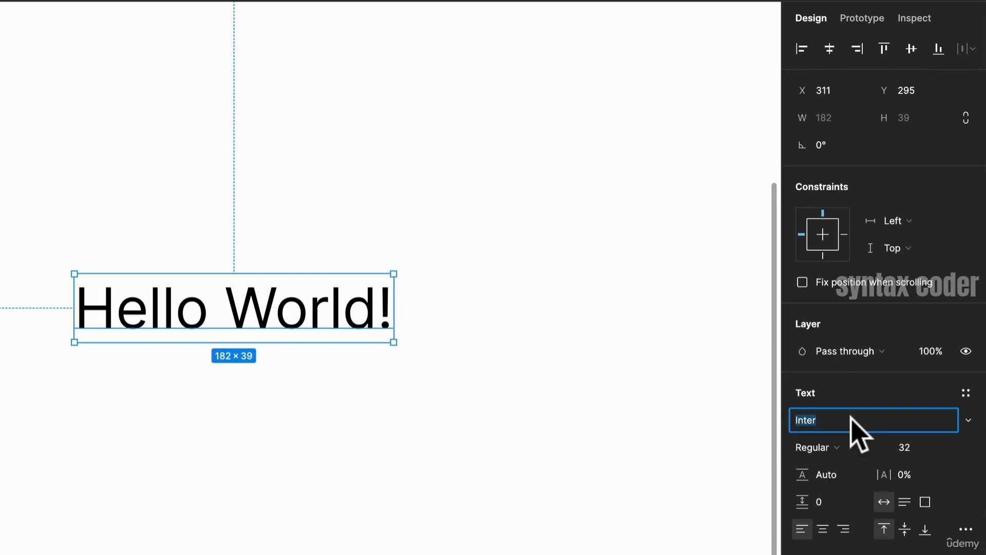
{"action": "type", "text": "Helvetica"}
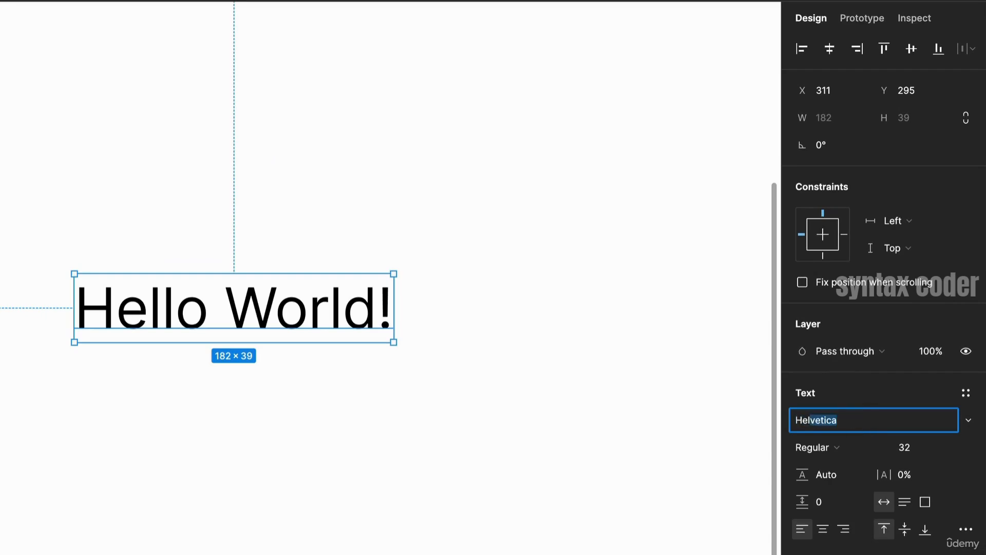
{"action": "key", "text": "Return"}
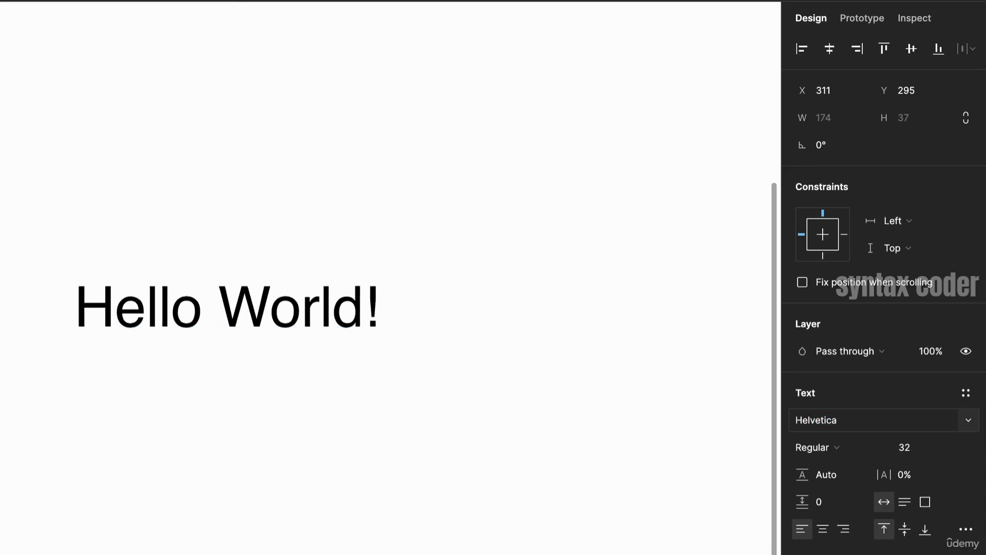
{"action": "left_click", "coordinate": [864, 414]}
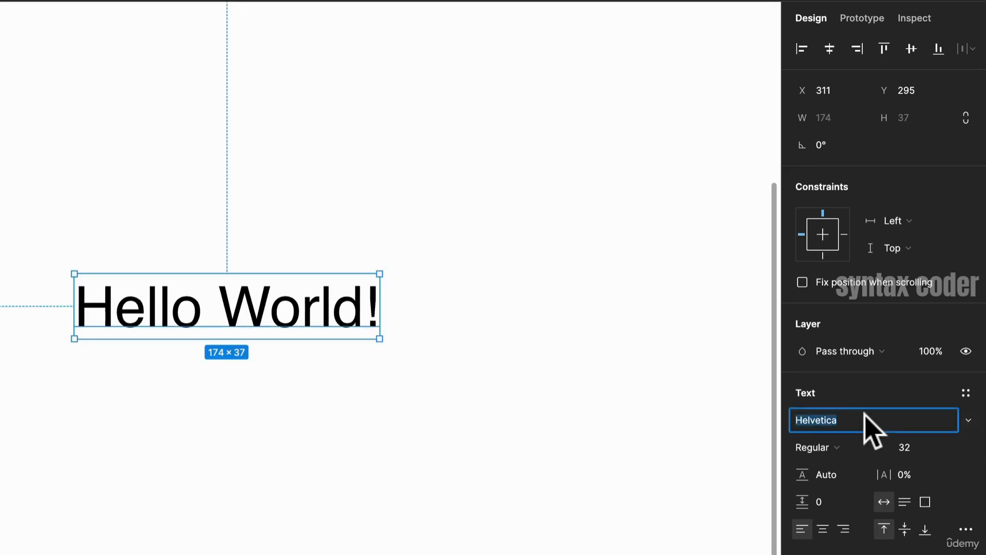
{"action": "type", "text": "Roboto"}
{"action": "key", "text": "Return"}
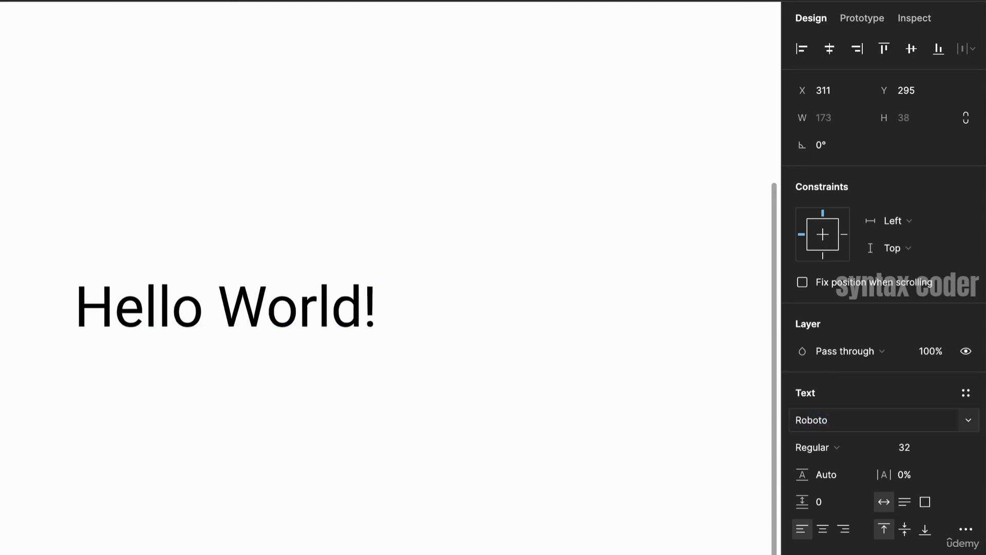
- Set the text's font back to Inter
{"action": "left_click", "coordinate": [866, 420]}
{"action": "type", "text": "Int"}
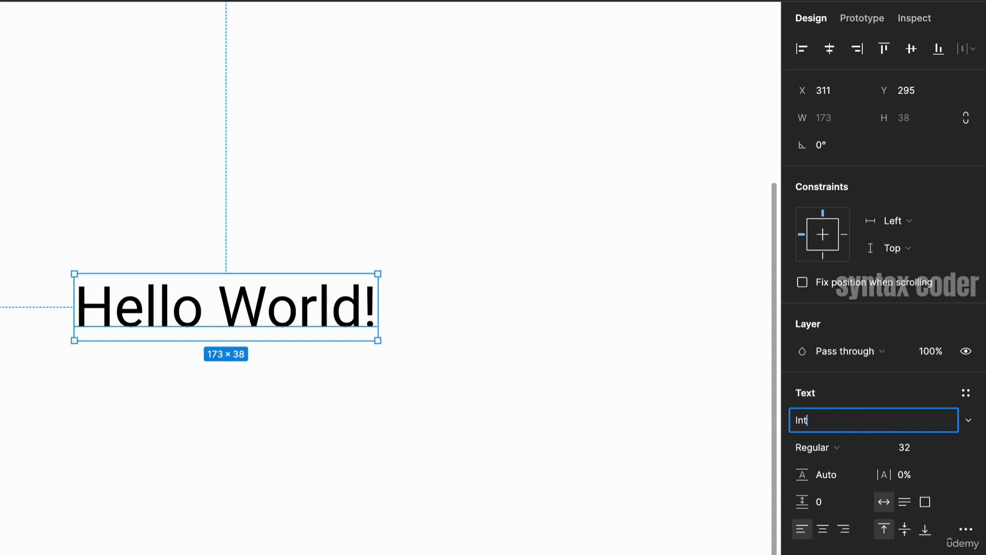
{"action": "type", "text": "er"}
{"action": "key", "text": "Return"}
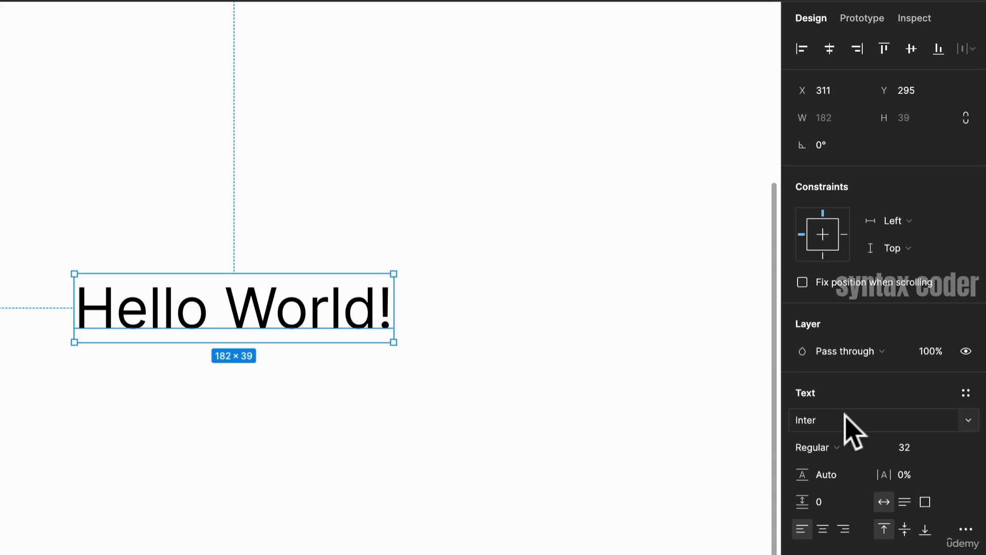
- Try the Medium, Black and Extra Bold Italic weights on the text
{"action": "left_click", "coordinate": [824, 449]}
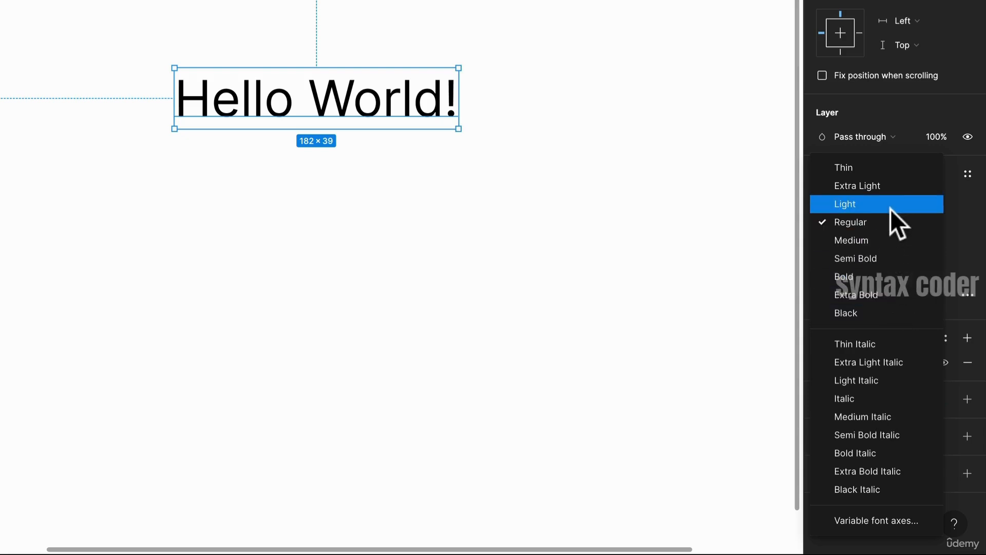
{"action": "left_click", "coordinate": [886, 237]}
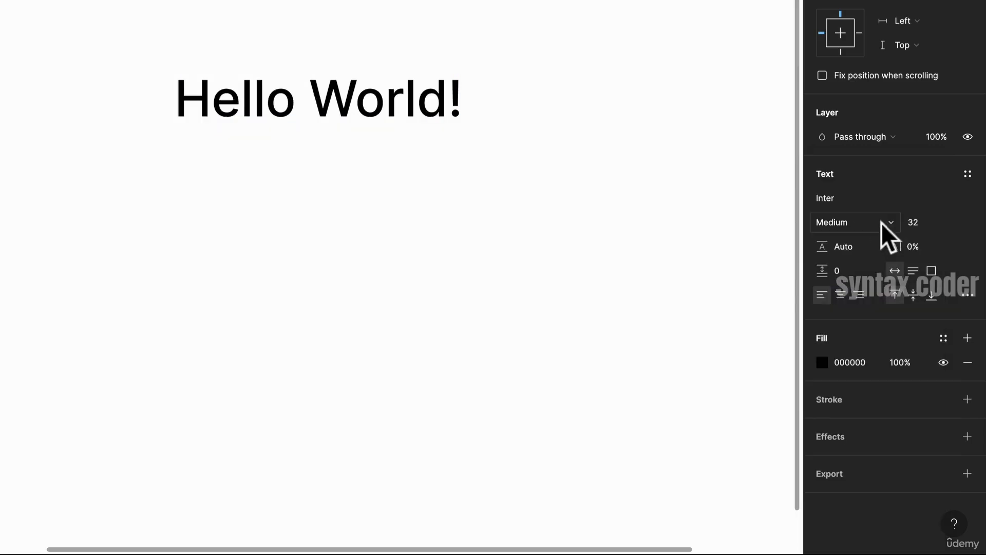
{"action": "left_click", "coordinate": [852, 229]}
{"action": "left_click", "coordinate": [855, 291]}
{"action": "left_click", "coordinate": [850, 218]}
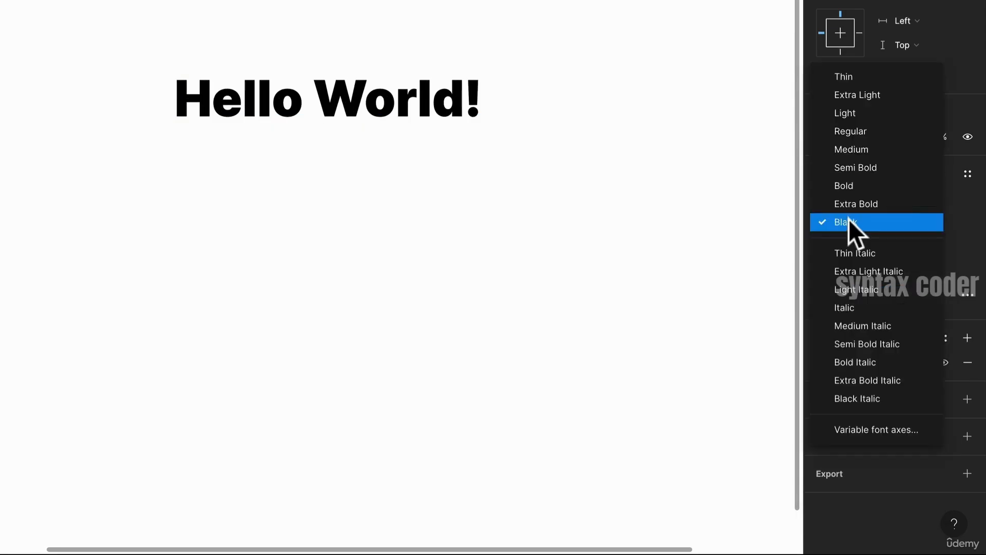
{"action": "left_click", "coordinate": [866, 373]}
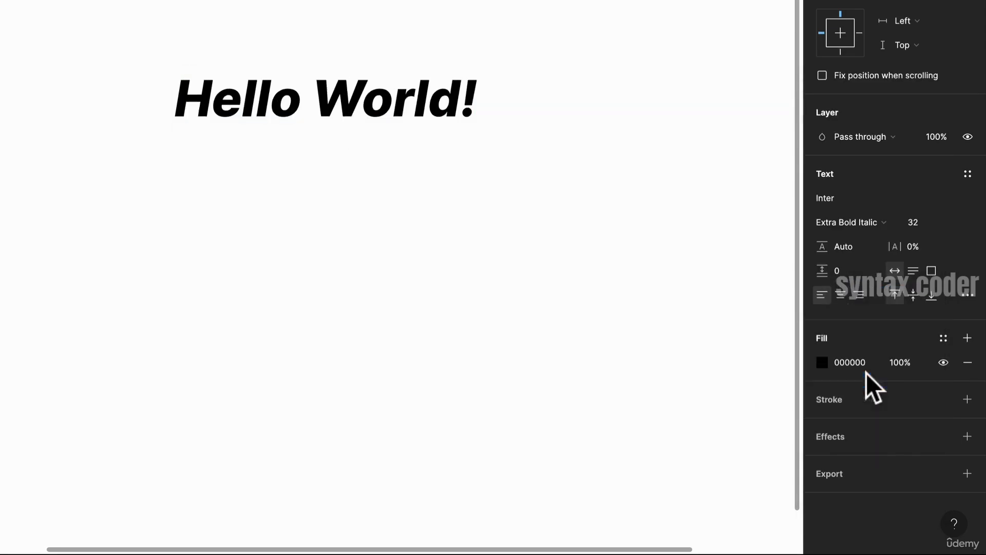
- Set the text's weight to Semi Bold and its font size to 32
{"action": "left_click", "coordinate": [866, 226]}
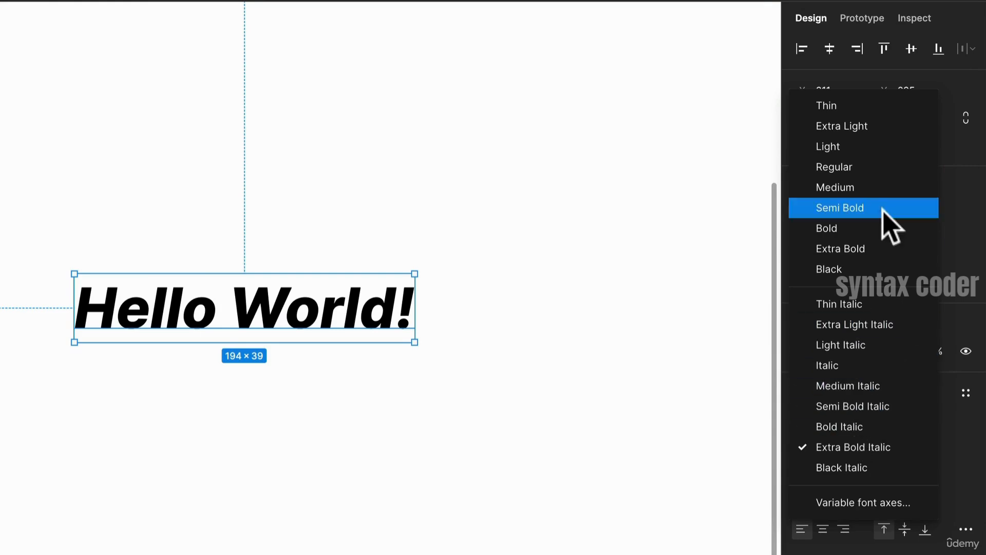
{"action": "left_click", "coordinate": [861, 206]}
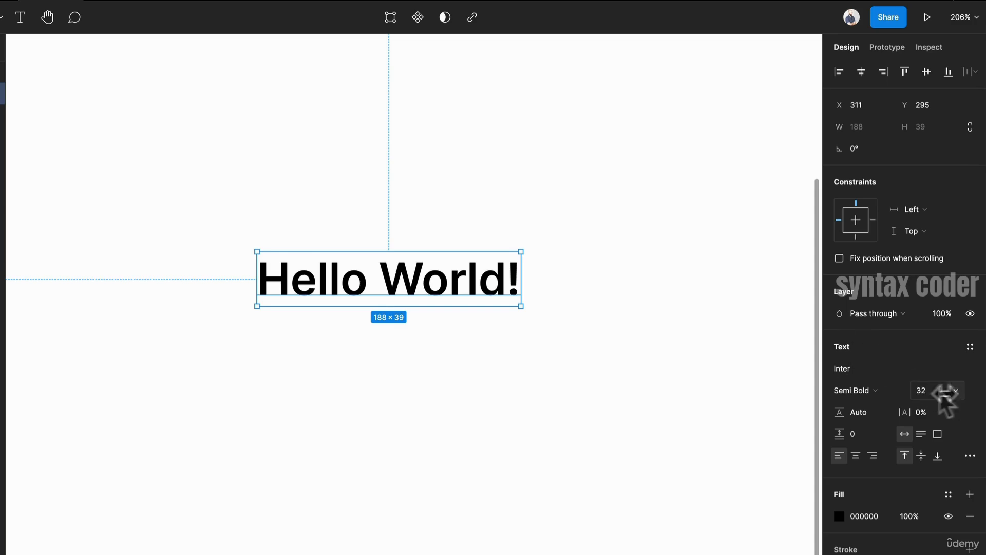
{"action": "left_click", "coordinate": [954, 390]}
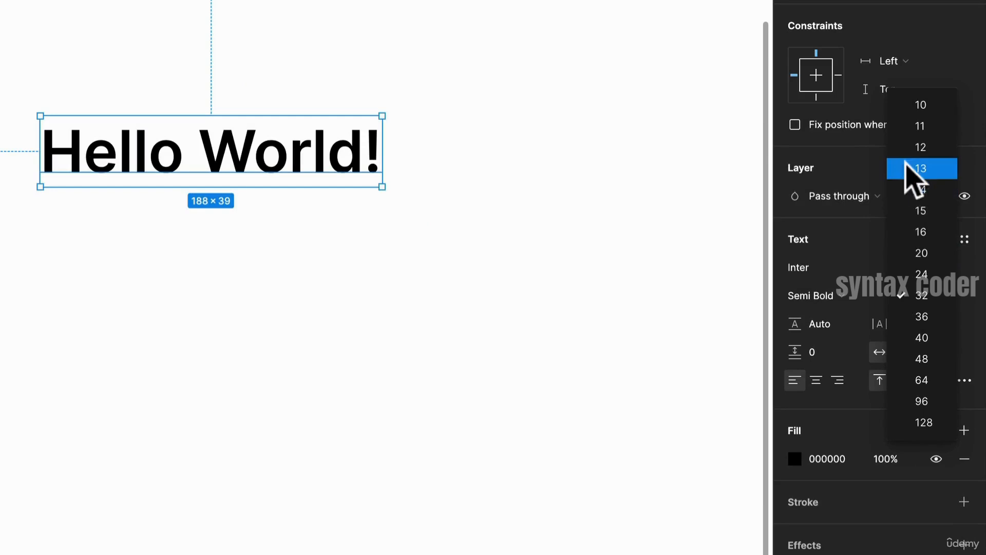
{"action": "left_click", "coordinate": [925, 295]}
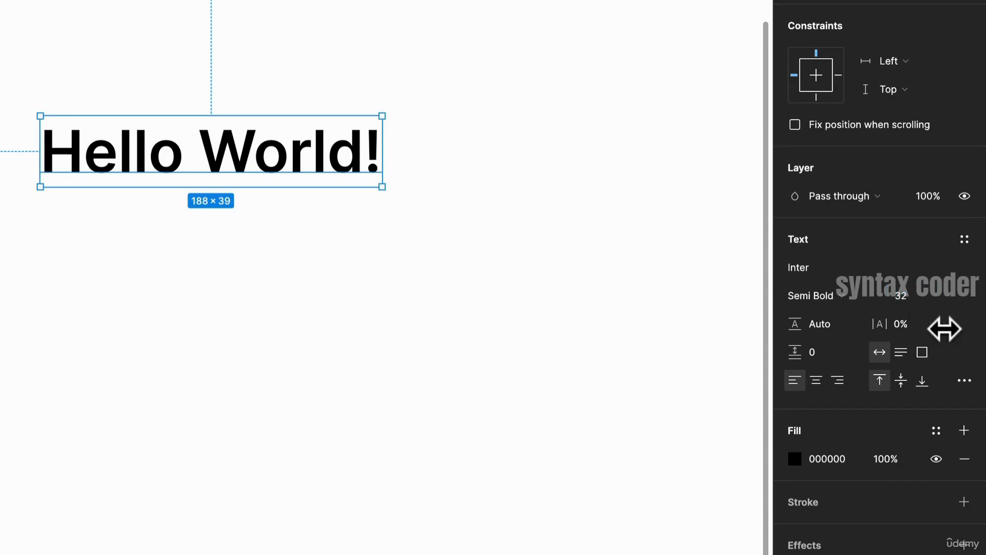
- Set the text's letter spacing to -2%
{"action": "left_click", "coordinate": [906, 324]}
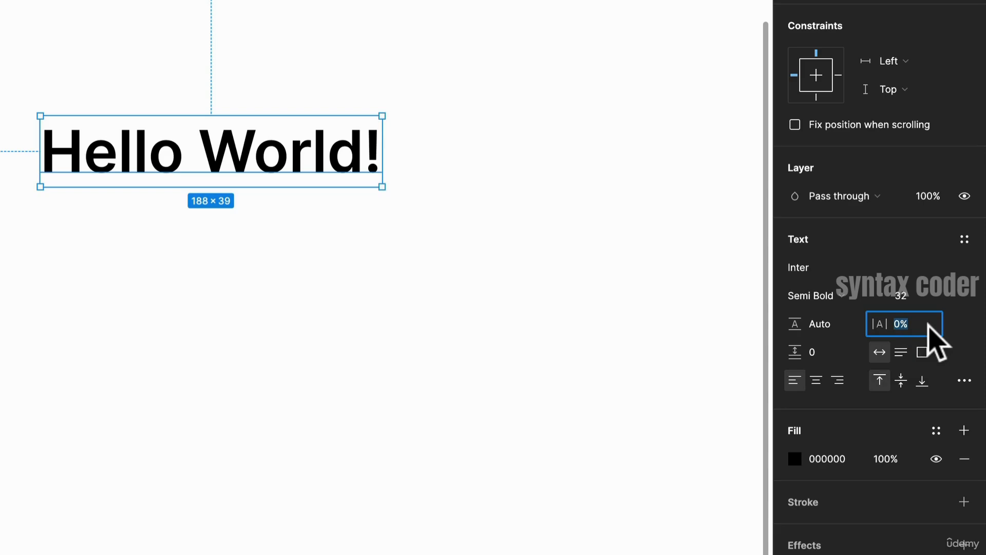
{"action": "type", "text": "-"}
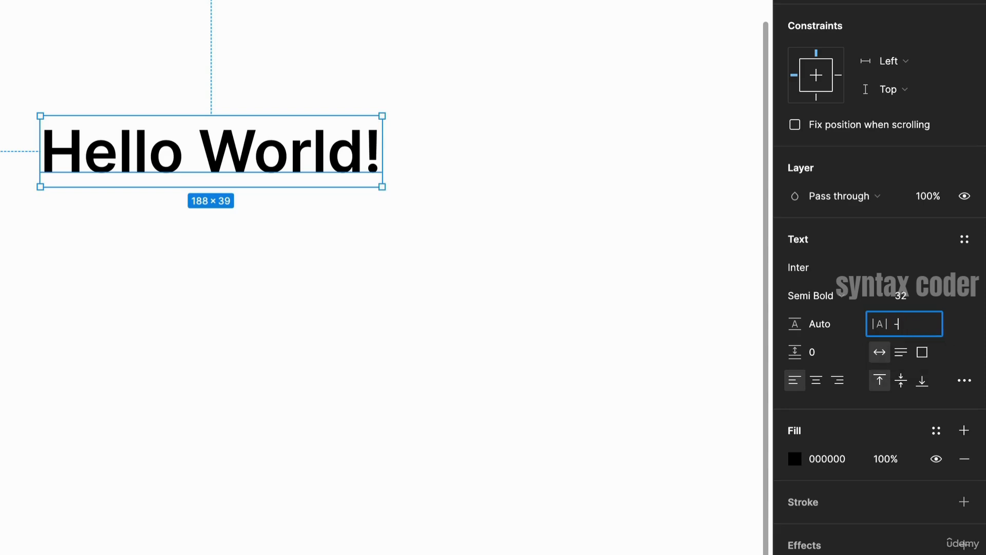
{"action": "type", "text": "2"}
{"action": "key", "text": "Return"}
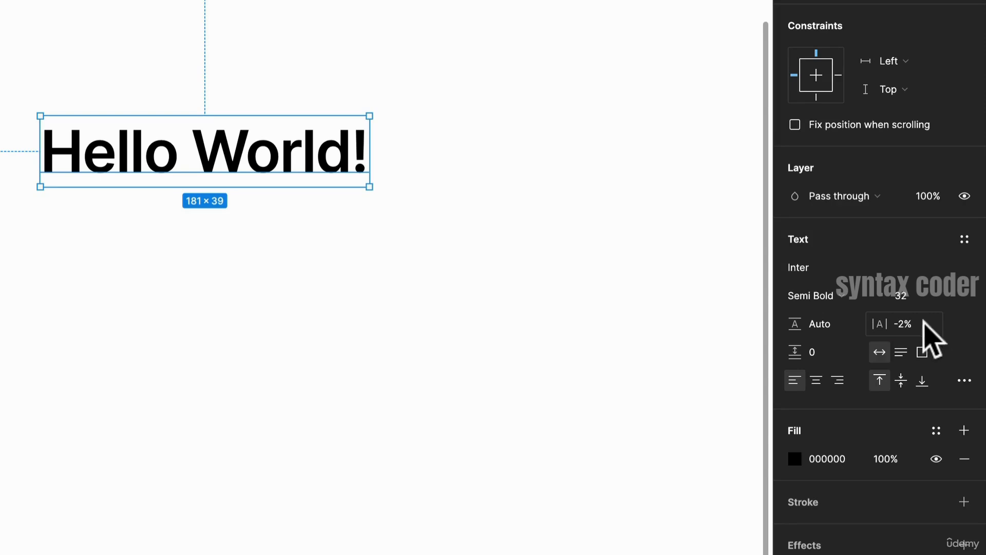
{"action": "left_click", "coordinate": [840, 323]}
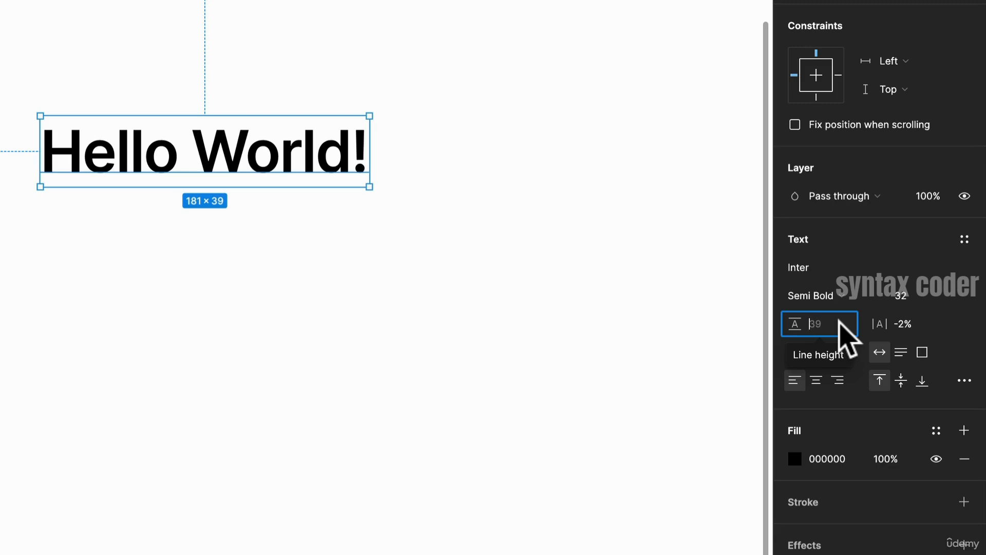
- Fill the text layer with two sentences of placeholder text using the Lorem ipsum plugin
{"action": "left_click", "coordinate": [315, 295]}
{"action": "right_click", "coordinate": [311, 295]}
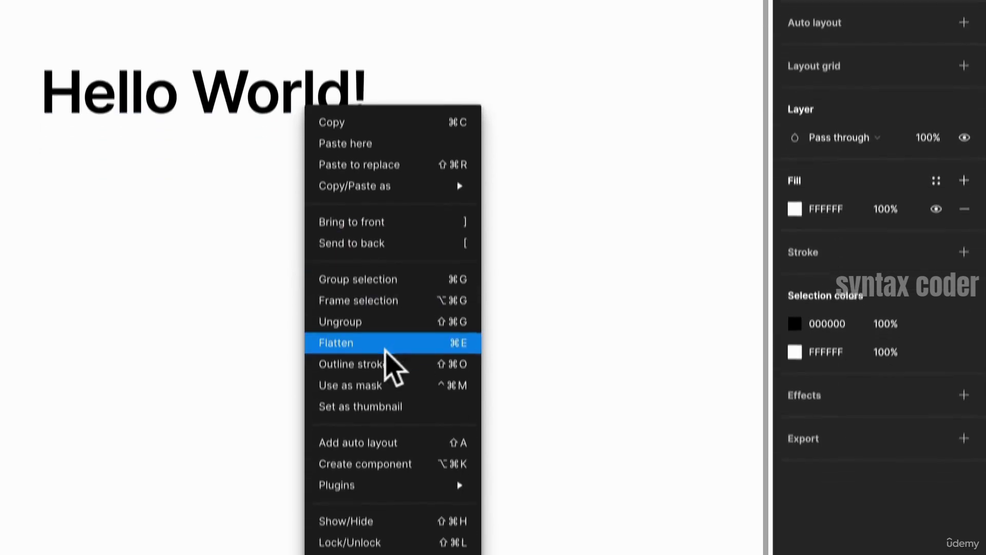
{"action": "mouse_move", "coordinate": [392, 429]}
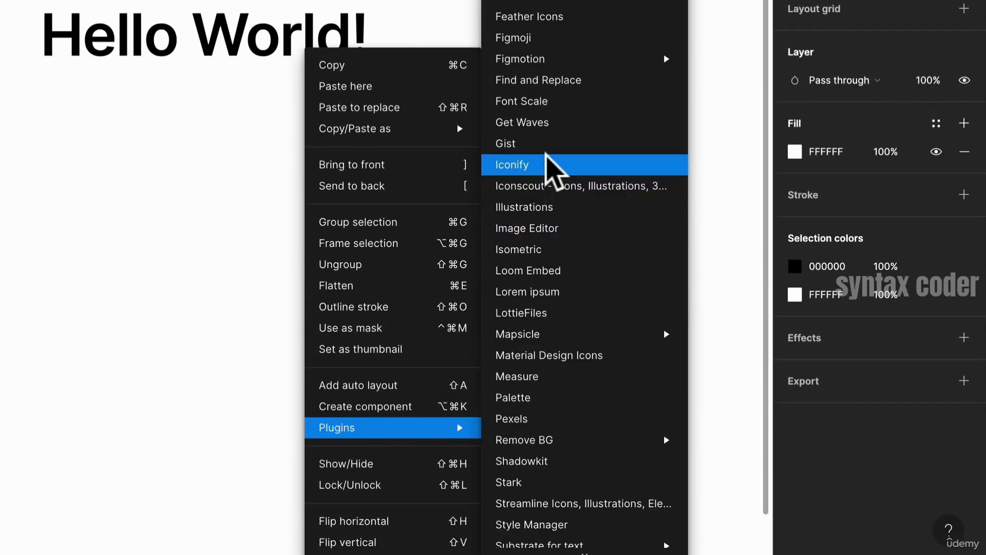
{"action": "left_click", "coordinate": [554, 291]}
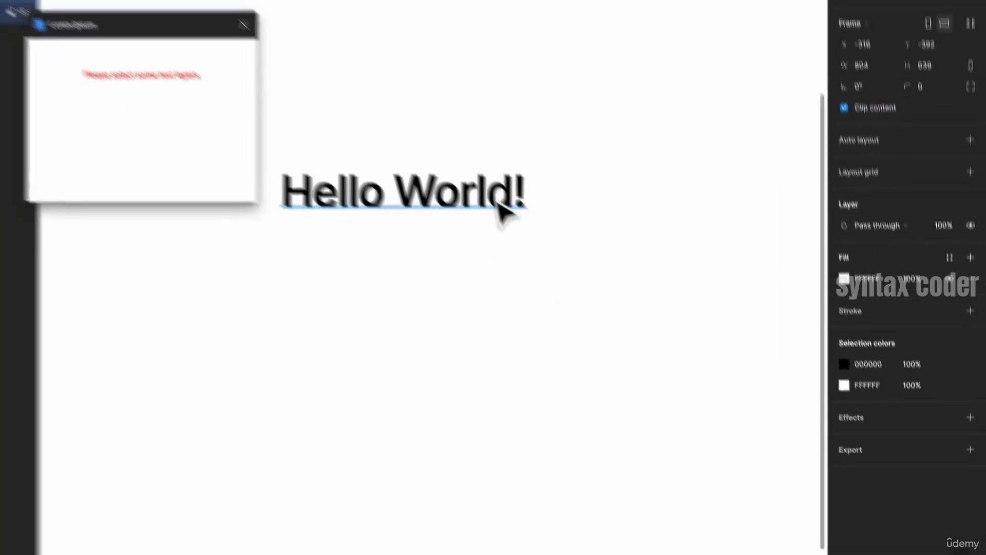
{"action": "left_click", "coordinate": [286, 189]}
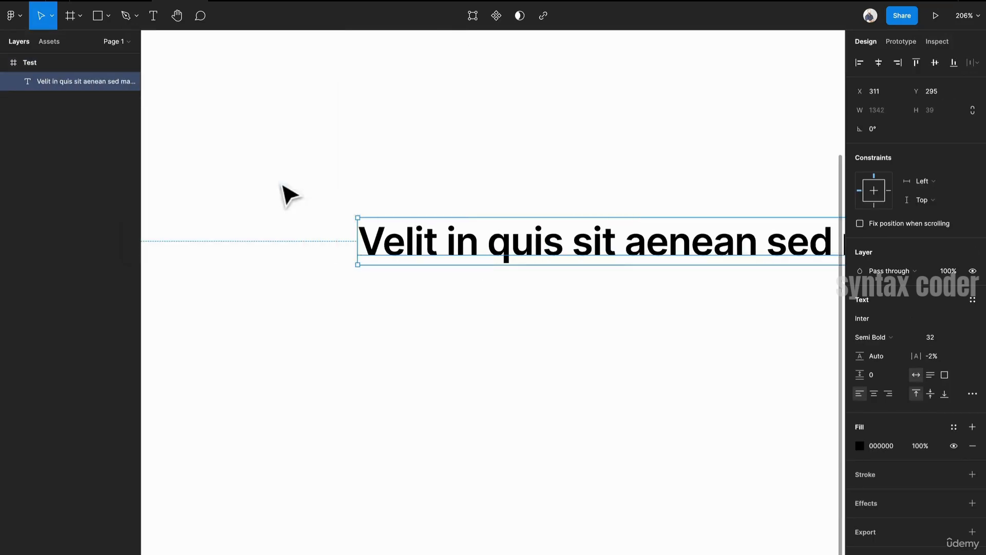
{"action": "left_click_drag", "start_coordinate": [358, 242], "coordinate": [610, 261]}
{"action": "left_click_drag", "start_coordinate": [692, 249], "coordinate": [266, 203]}
{"action": "left_click_drag", "start_coordinate": [172, 211], "coordinate": [521, 232]}
{"action": "left_click_drag", "start_coordinate": [629, 257], "coordinate": [286, 227]}
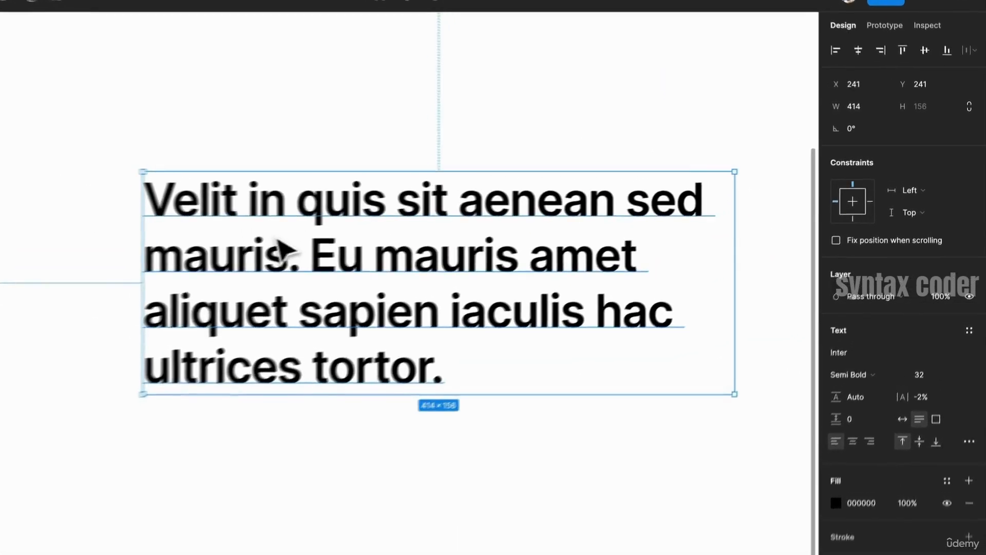
- Set the text's line height to 125%
{"action": "left_click", "coordinate": [848, 426]}
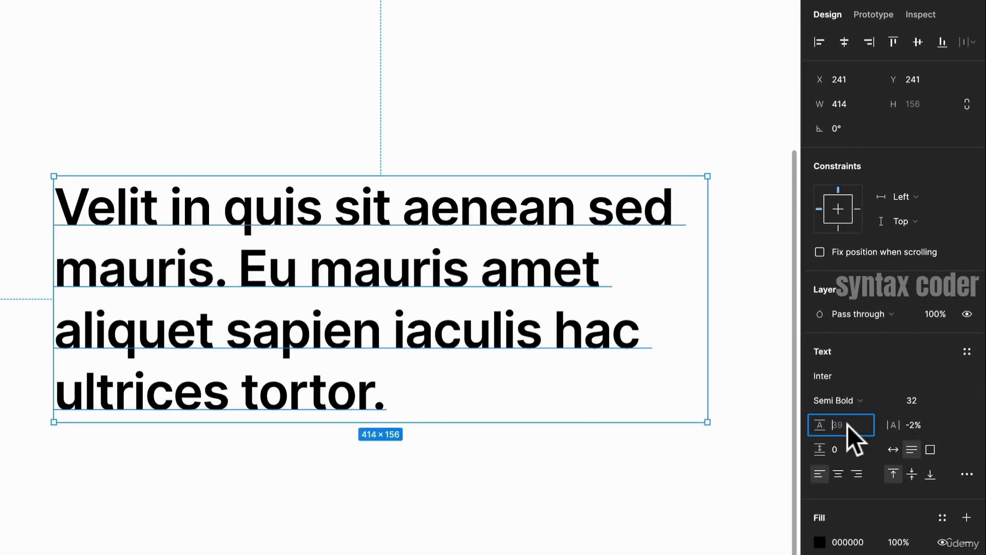
{"action": "type", "text": "125%"}
{"action": "key", "text": "Return"}
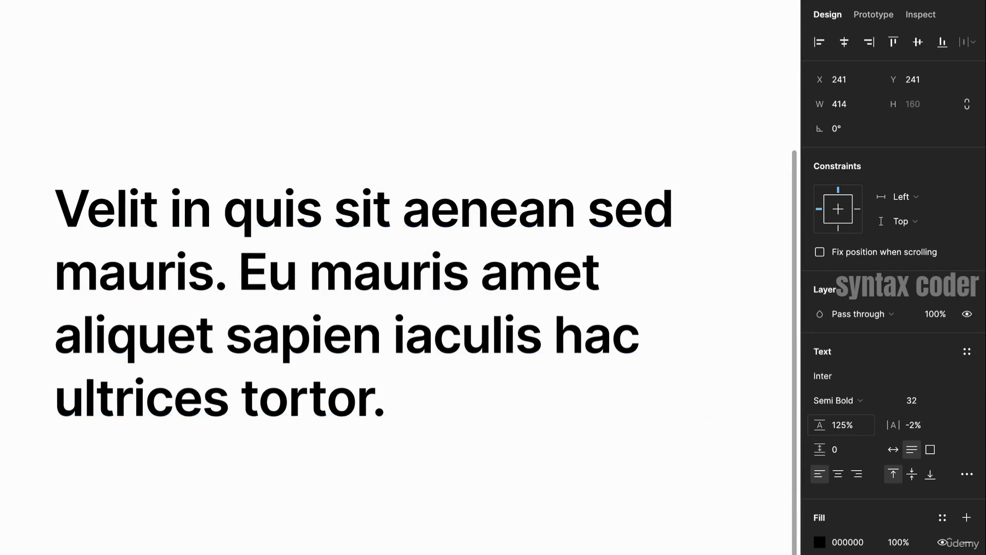
- Set the text's line height to 150%
{"action": "double_click", "coordinate": [845, 425]}
{"action": "type", "text": "150"}
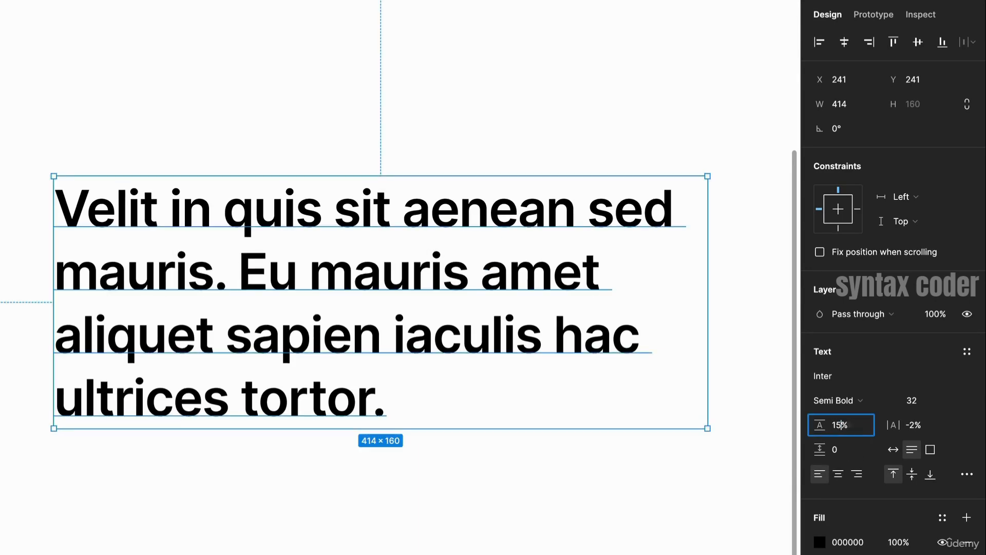
{"action": "key", "text": "Return"}
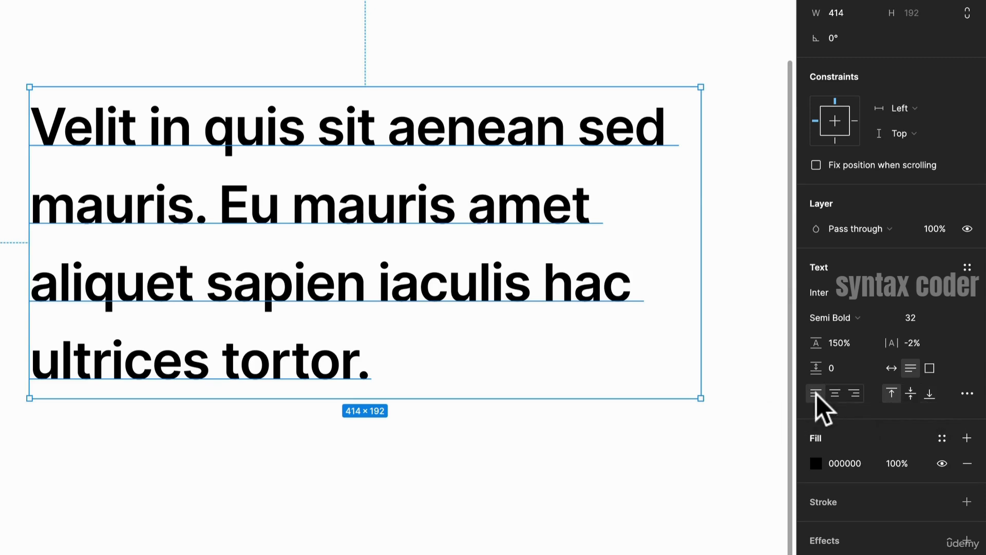
- Try centre and right horizontal alignment on the paragraph, then restore left alignment
{"action": "left_click", "coordinate": [834, 394]}
{"action": "left_click", "coordinate": [855, 393]}
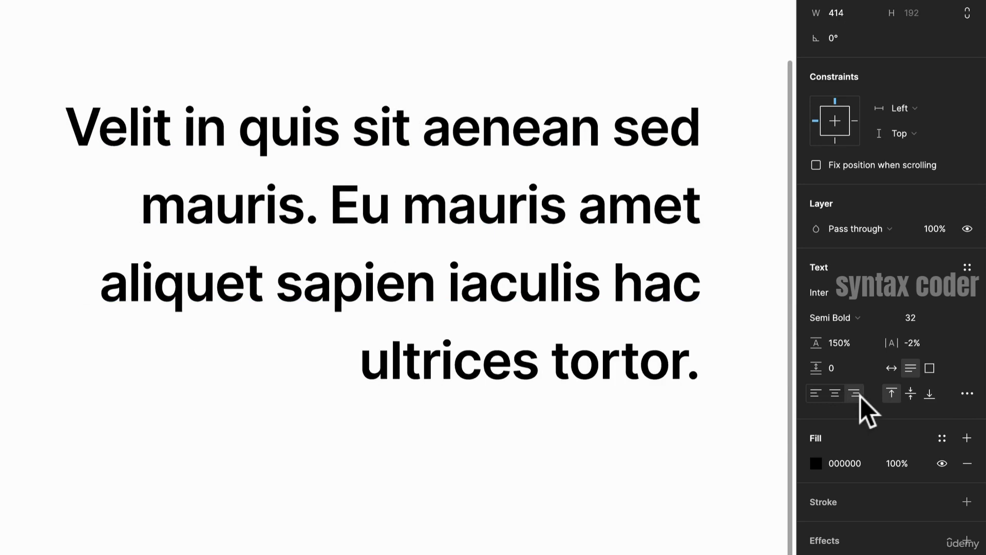
{"action": "left_click", "coordinate": [820, 395]}
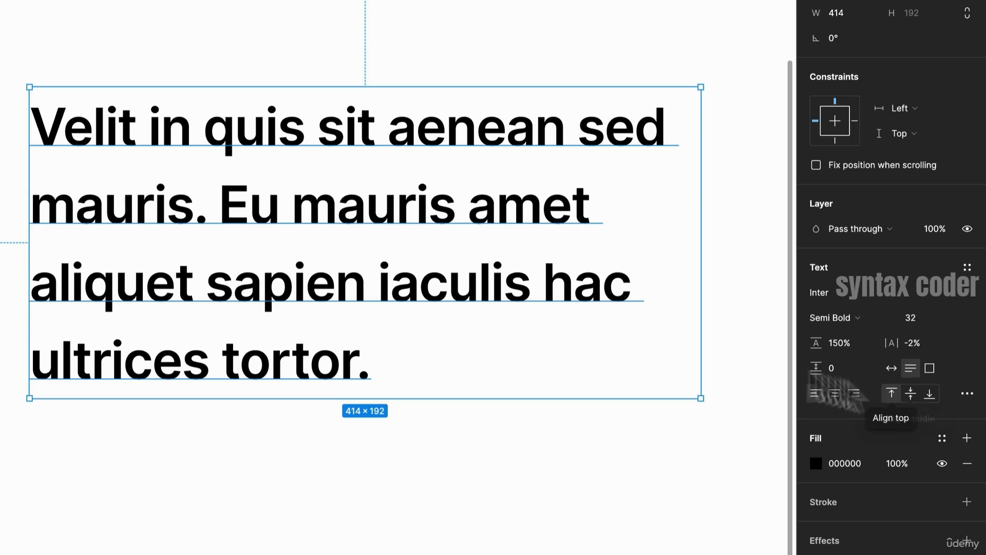
- Resize the text box taller, to about 326 px high
{"action": "left_click_drag", "start_coordinate": [612, 398], "coordinate": [617, 554]}
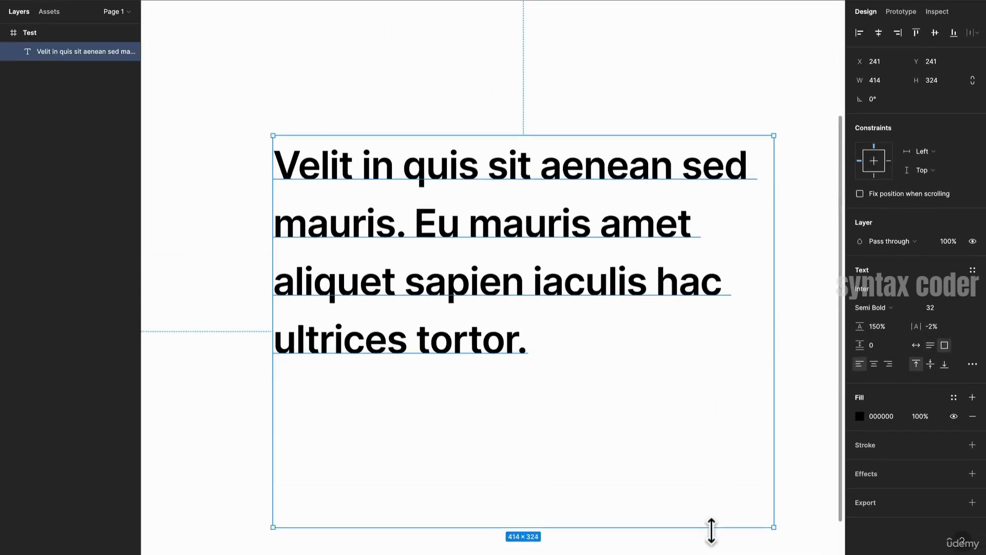
{"action": "left_click_drag", "start_coordinate": [712, 531], "coordinate": [712, 533]}
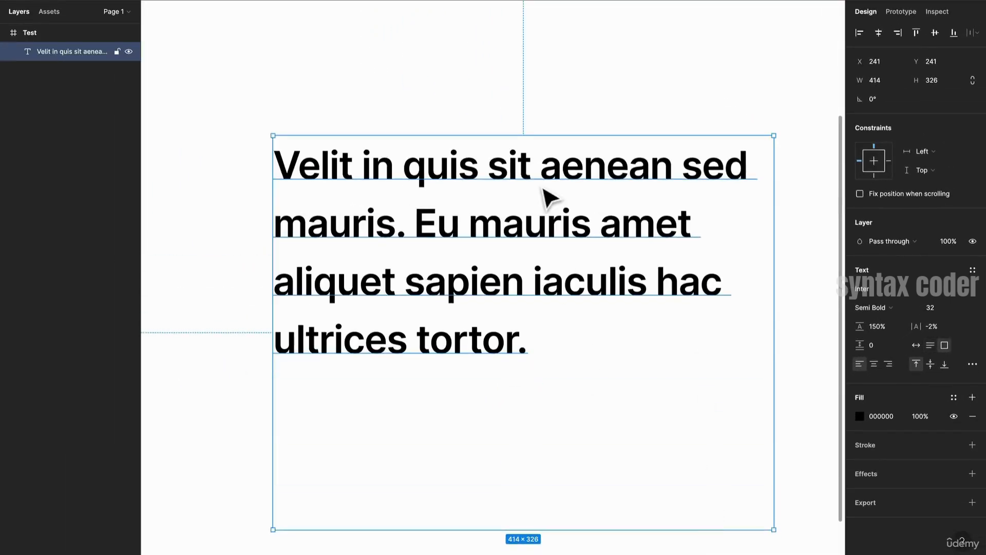
{"action": "scroll", "coordinate": [546, 198], "scroll_direction": "down", "scroll_amount": 3}
{"action": "scroll", "coordinate": [546, 114], "scroll_direction": "up", "scroll_amount": 2}
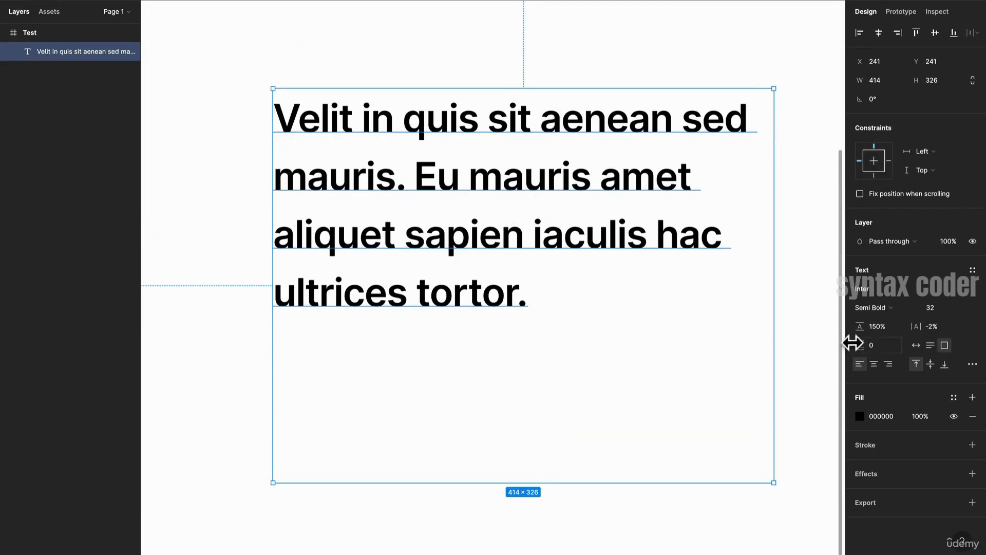
- Try middle vertical alignment for the text, then restore top alignment
{"action": "left_click", "coordinate": [930, 364]}
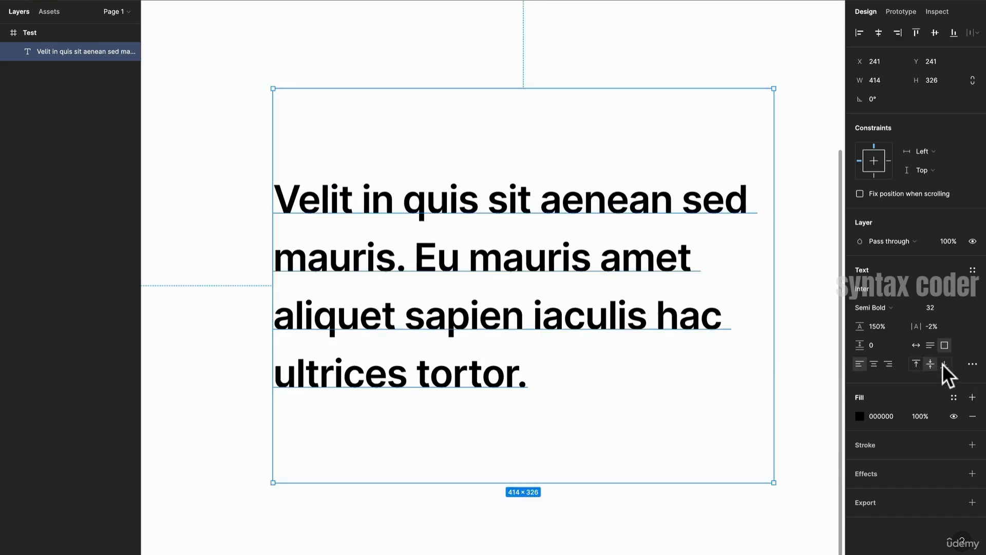
{"action": "left_click", "coordinate": [917, 365]}
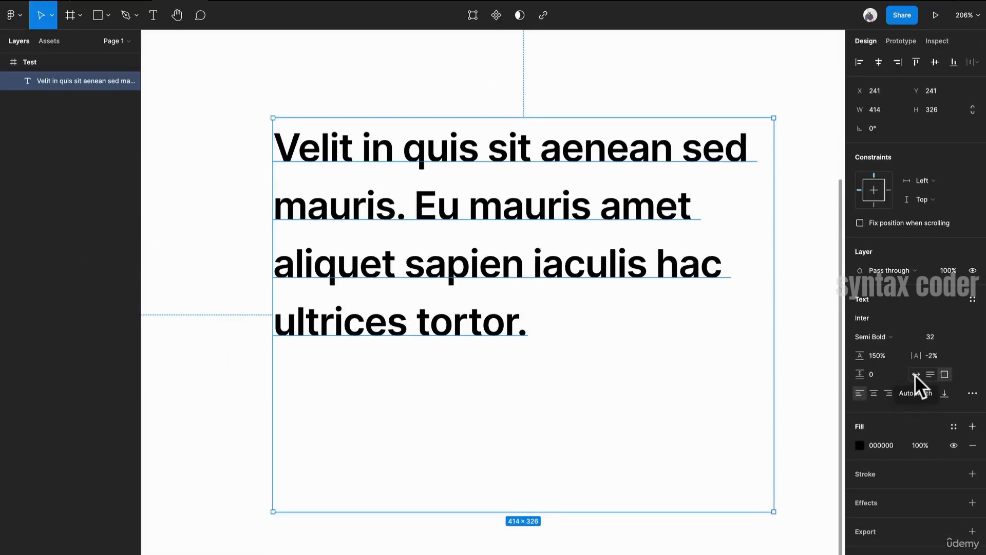
- Switch the text box's resizing to Auto width, then to Auto height
{"action": "left_click", "coordinate": [916, 374]}
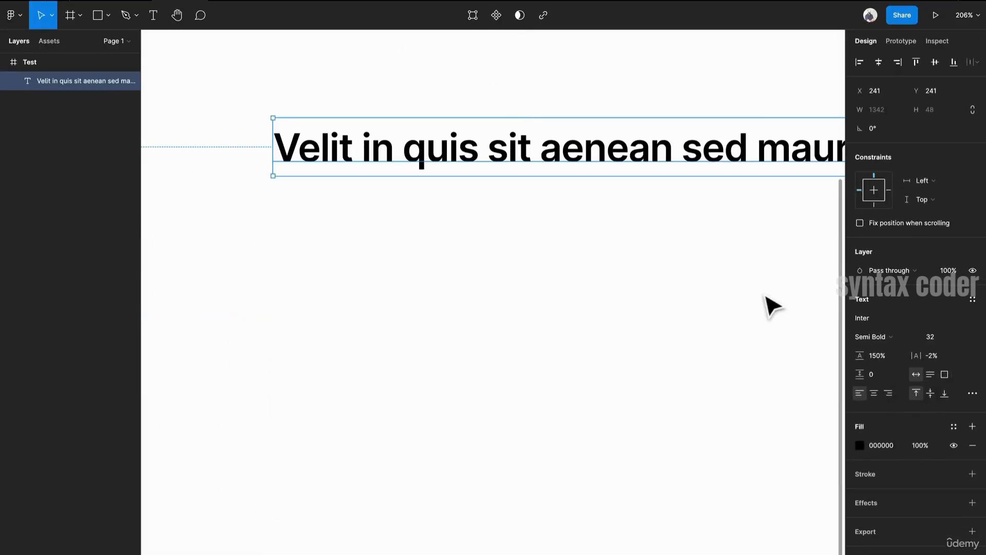
{"action": "left_click_drag", "start_coordinate": [785, 189], "coordinate": [654, 214]}
{"action": "key", "text": "ctrl+z"}
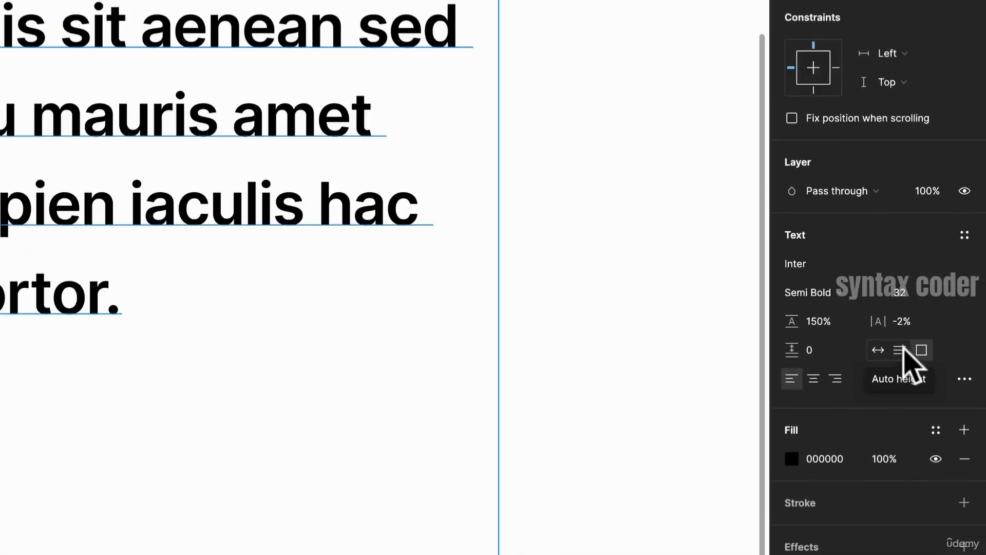
{"action": "left_click", "coordinate": [902, 352]}
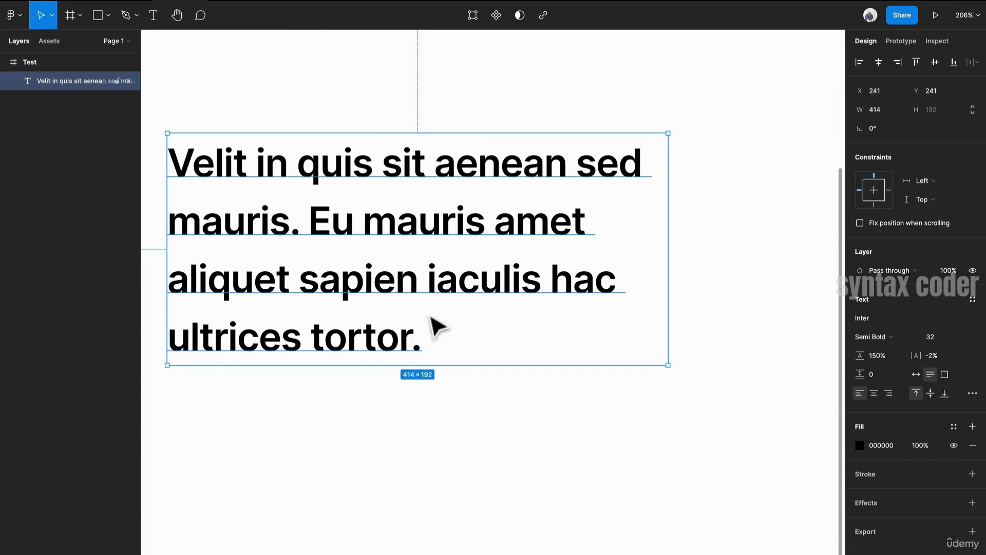
- Delete the last two lines of the paragraph and undo the deletion
{"action": "double_click", "coordinate": [434, 336]}
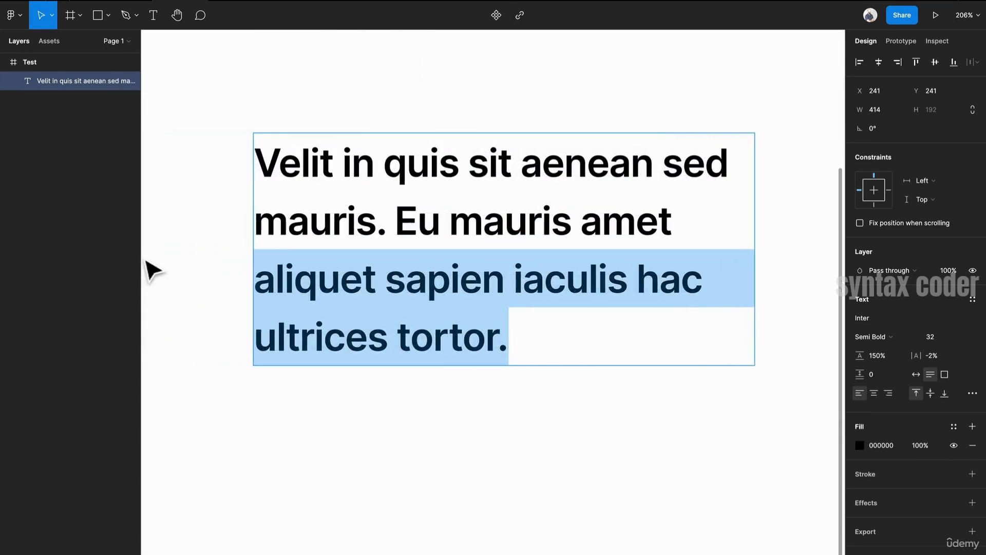
{"action": "key", "text": "BackSpace"}
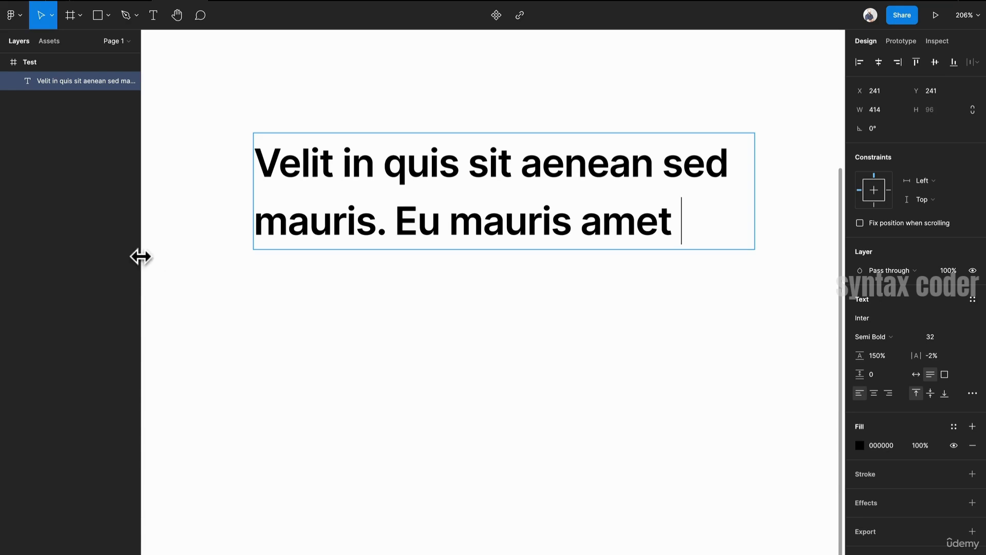
{"action": "key", "text": "ctrl+z"}
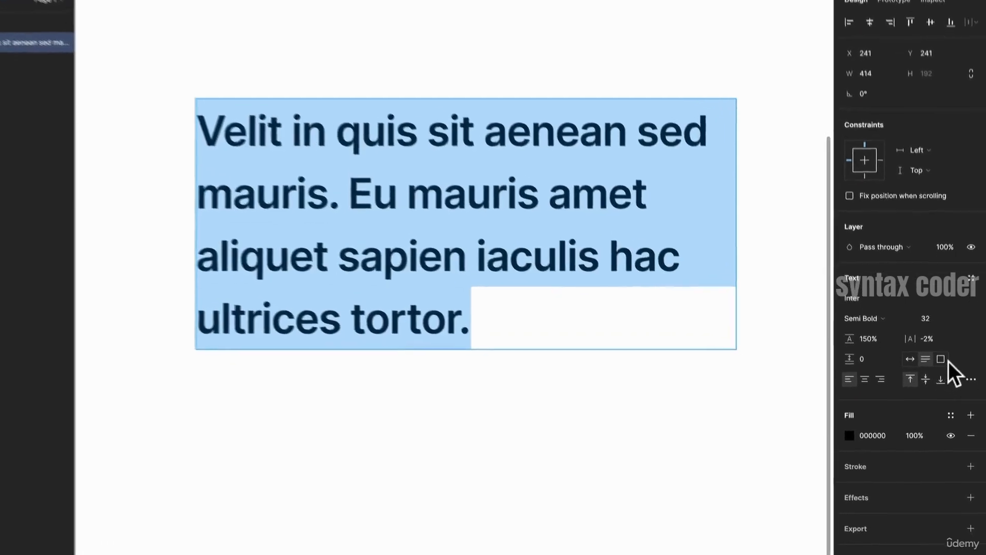
- Set the text box to Fixed size and try enlarging it, undoing the resize
{"action": "left_click", "coordinate": [940, 359]}
{"action": "key", "text": "Escape"}
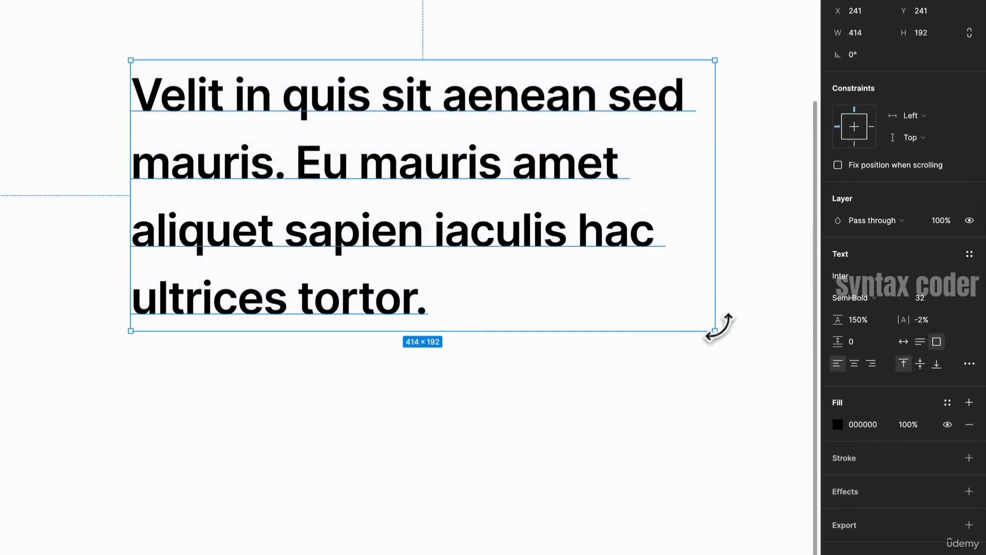
{"action": "left_click_drag", "start_coordinate": [720, 344], "coordinate": [757, 475]}
{"action": "key", "text": "ctrl+z"}
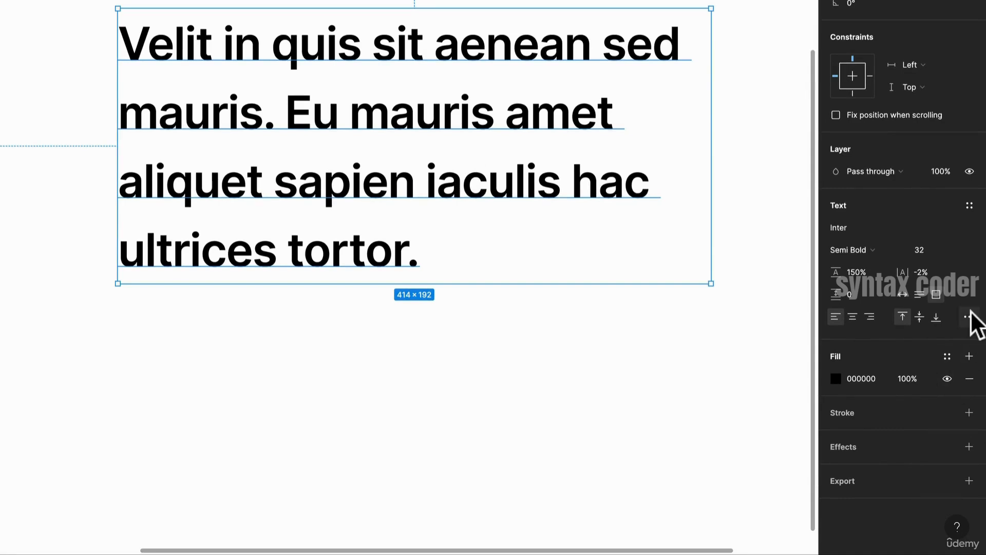
- Open the type settings and try underline and strikethrough decorations, then remove the decoration
{"action": "left_click", "coordinate": [970, 317]}
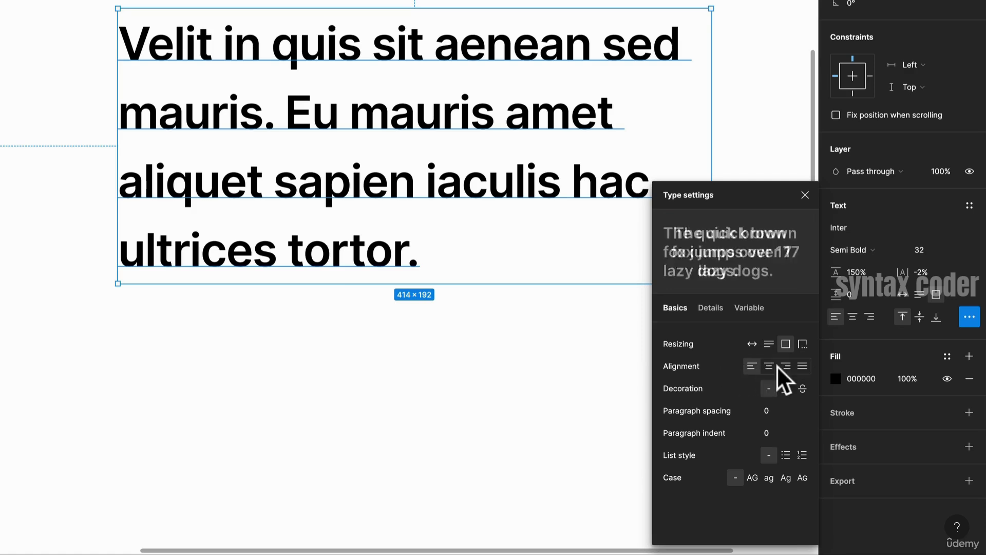
{"action": "left_click", "coordinate": [784, 391]}
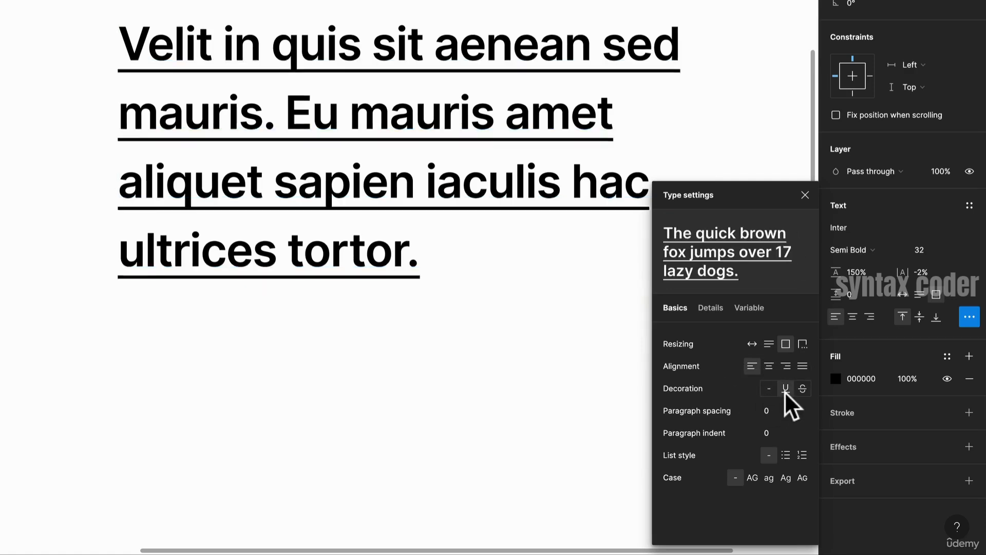
{"action": "left_click", "coordinate": [801, 393]}
{"action": "left_click", "coordinate": [775, 390]}
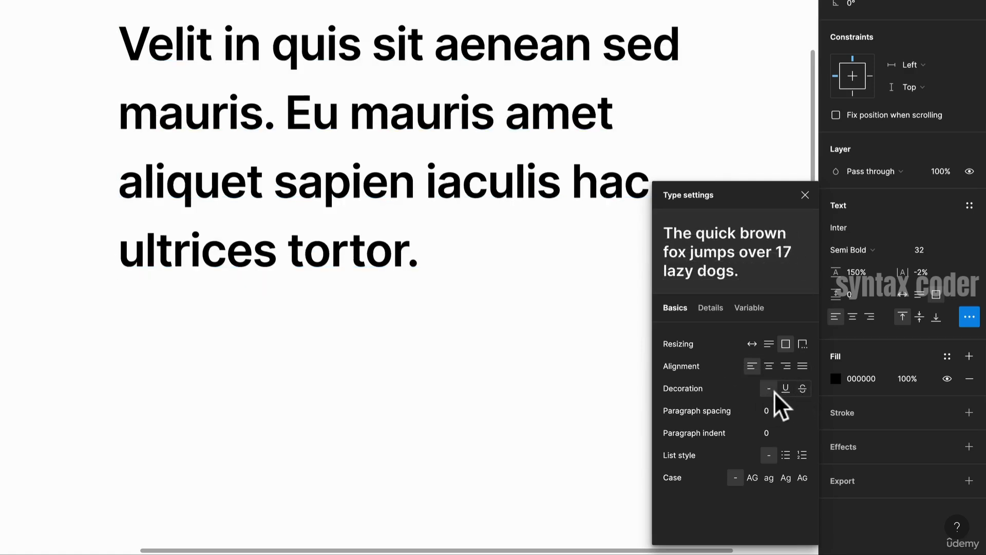
- Set the paragraph indent to 50 and undo it
{"action": "left_click", "coordinate": [770, 433]}
{"action": "type", "text": "50"}
{"action": "key", "text": "Return"}
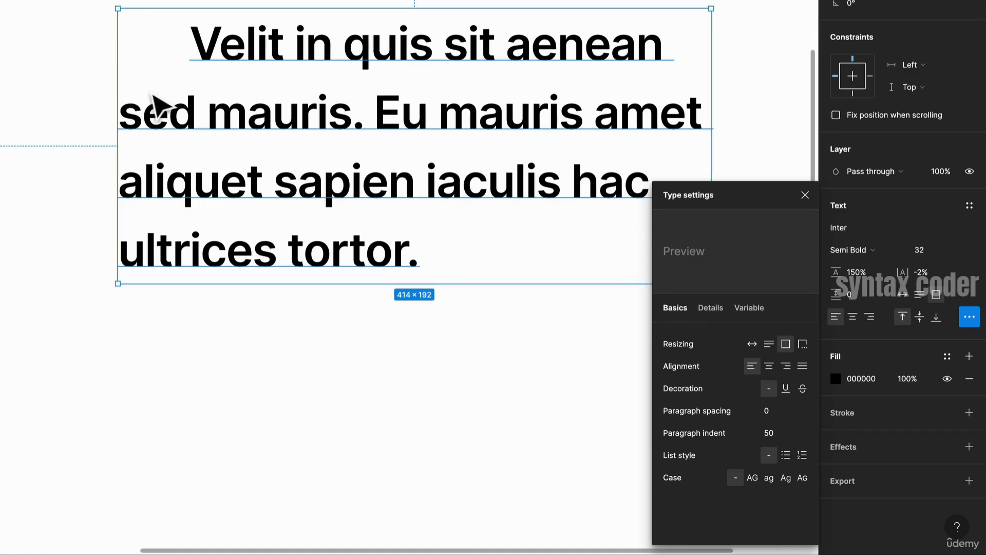
{"action": "key", "text": "ctrl+z"}
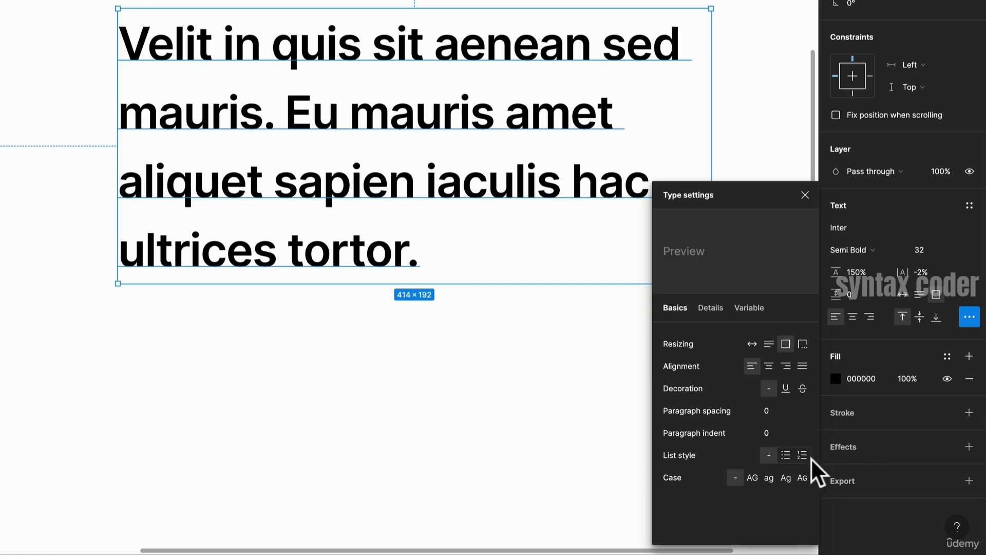
- Apply a bulleted list style to the text and set its resizing to Auto height
{"action": "left_click", "coordinate": [786, 456]}
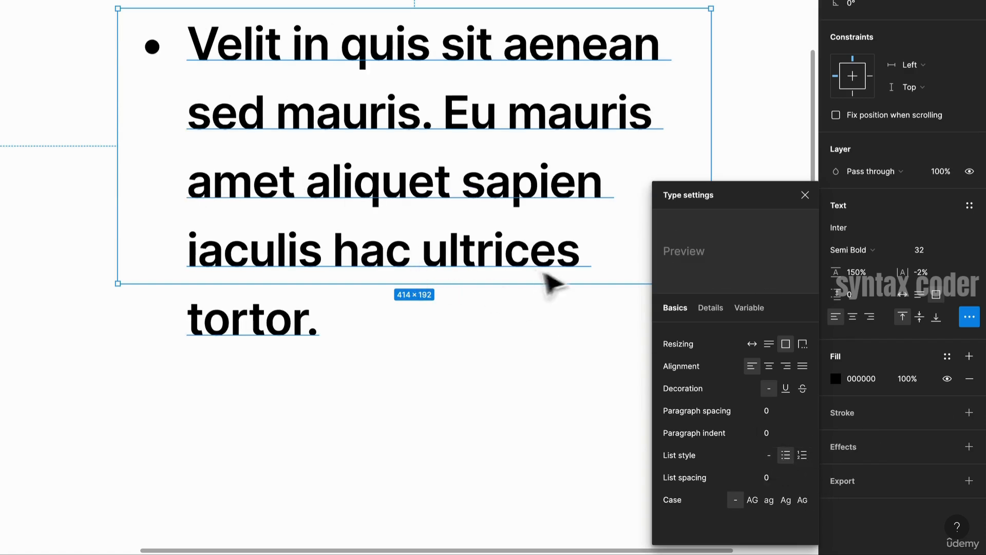
{"action": "left_click", "coordinate": [768, 343]}
- Add two new bullet items reading hello at the end of the text
{"action": "left_click", "coordinate": [336, 308]}
{"action": "left_click", "coordinate": [308, 322]}
{"action": "double_click", "coordinate": [318, 330]}
{"action": "left_click", "coordinate": [363, 328]}
{"action": "key", "text": "Return"}
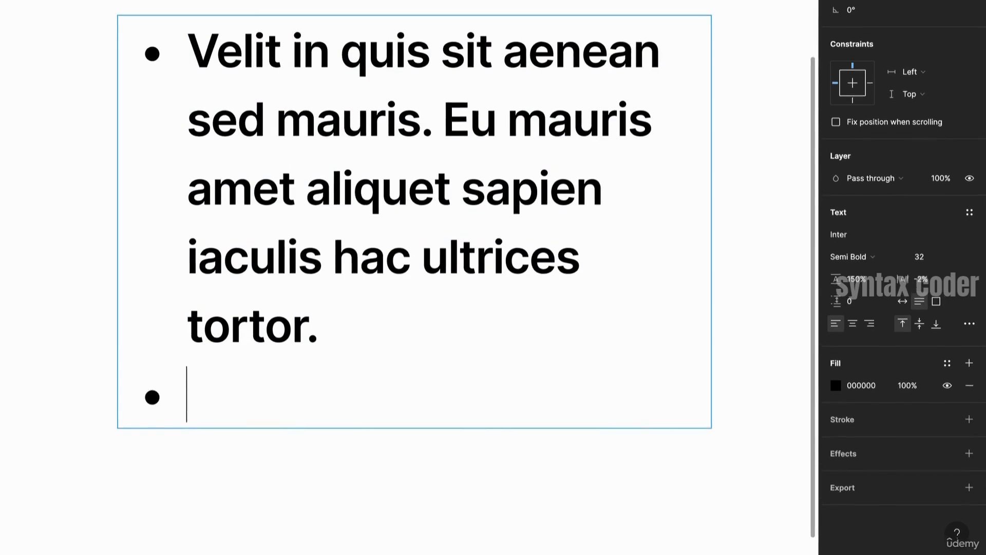
{"action": "type", "text": "h"}
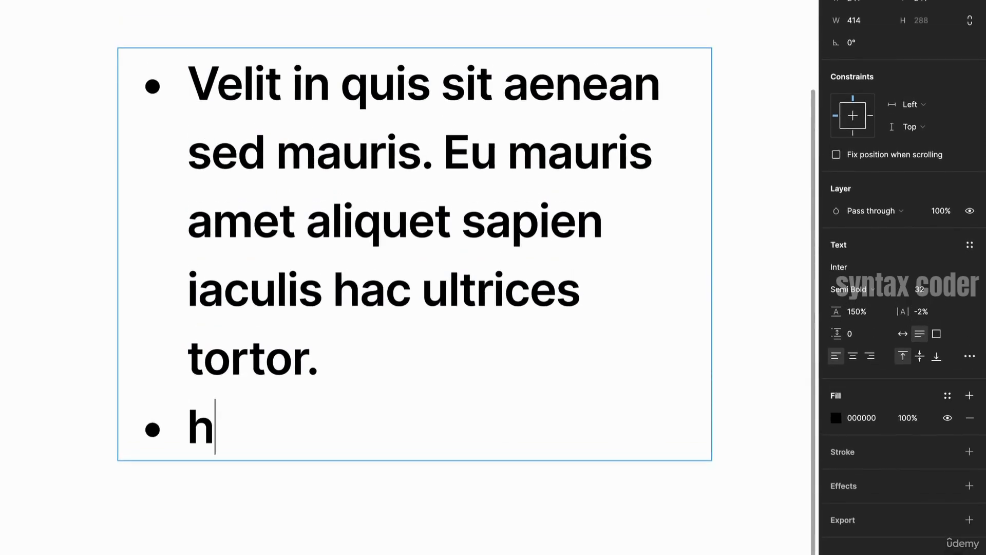
{"action": "type", "text": "ello"}
{"action": "key", "text": "Return"}
{"action": "type", "text": "h"}
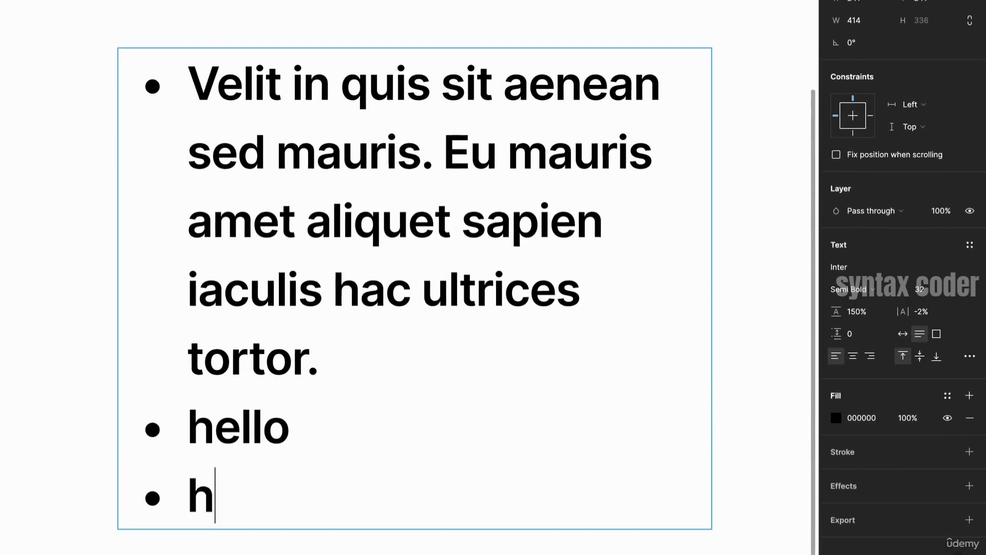
{"action": "type", "text": "ello"}
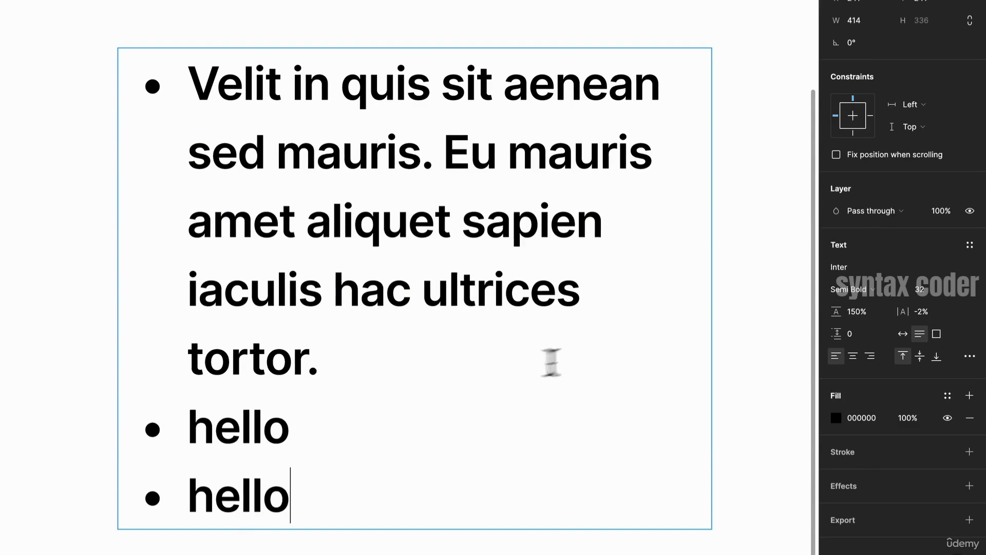
{"action": "key", "text": "Escape"}
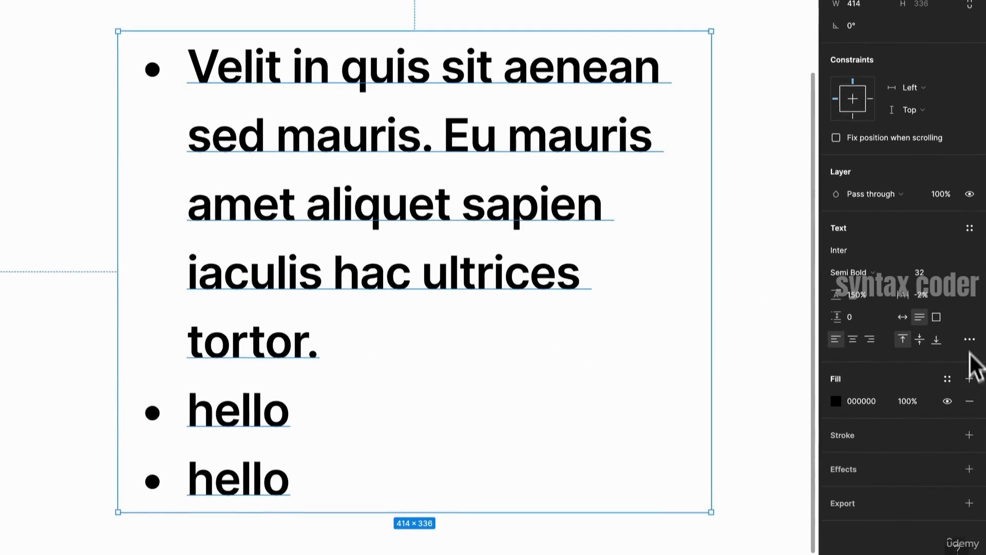
- Change the text's list style to a numbered list
{"action": "left_click", "coordinate": [969, 341]}
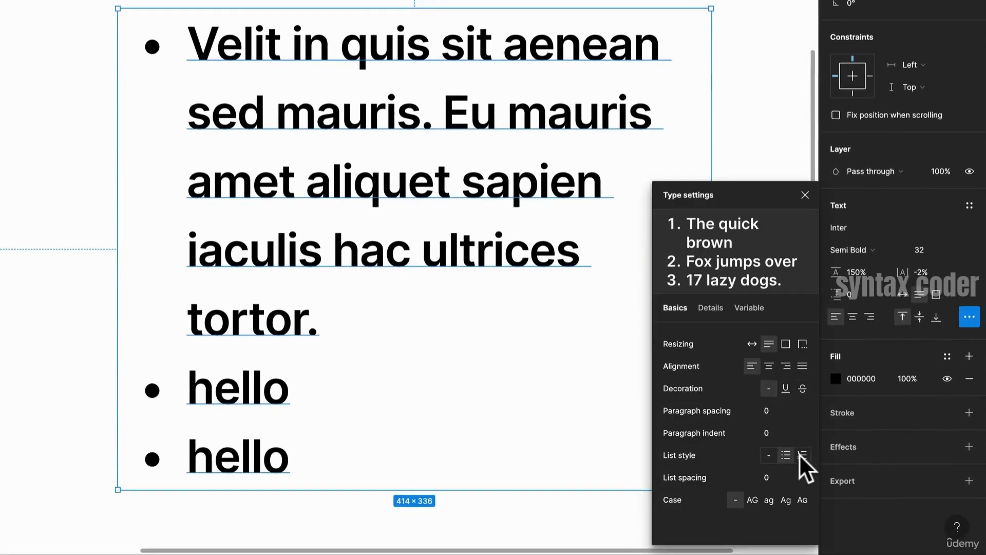
{"action": "left_click", "coordinate": [800, 455]}
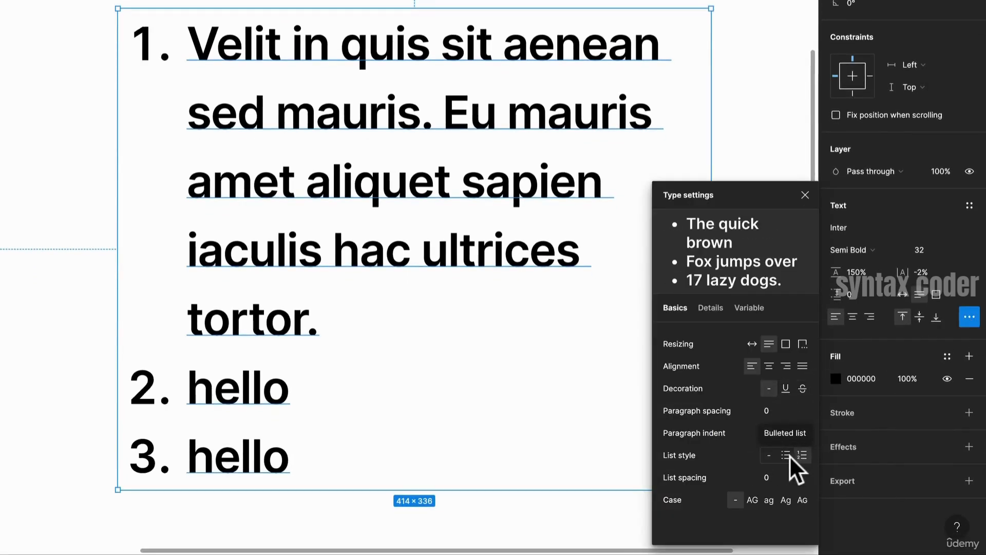
- Remove the list style from the text and delete the two hello lines at its end
{"action": "left_click", "coordinate": [791, 455]}
{"action": "left_click", "coordinate": [770, 455]}
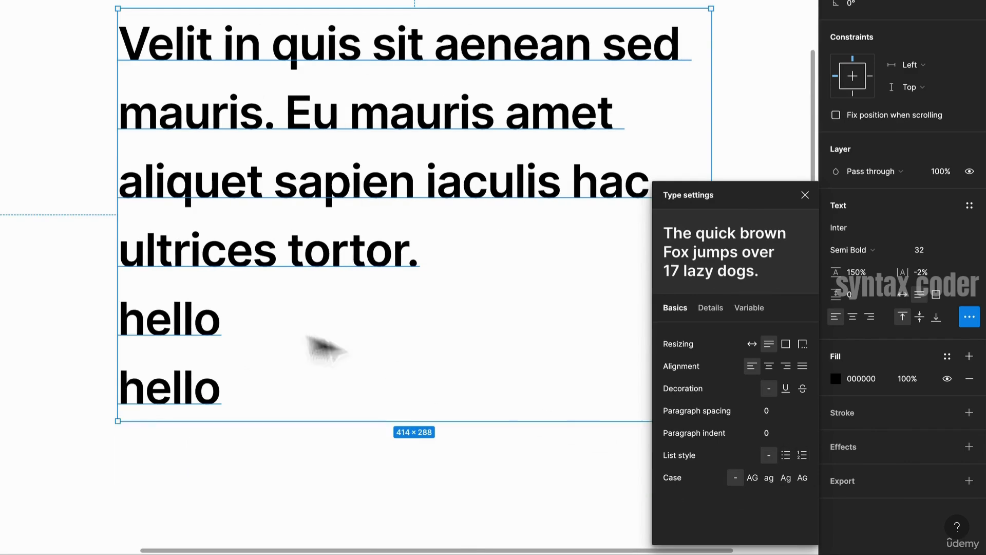
{"action": "left_click_drag", "start_coordinate": [221, 391], "coordinate": [36, 303]}
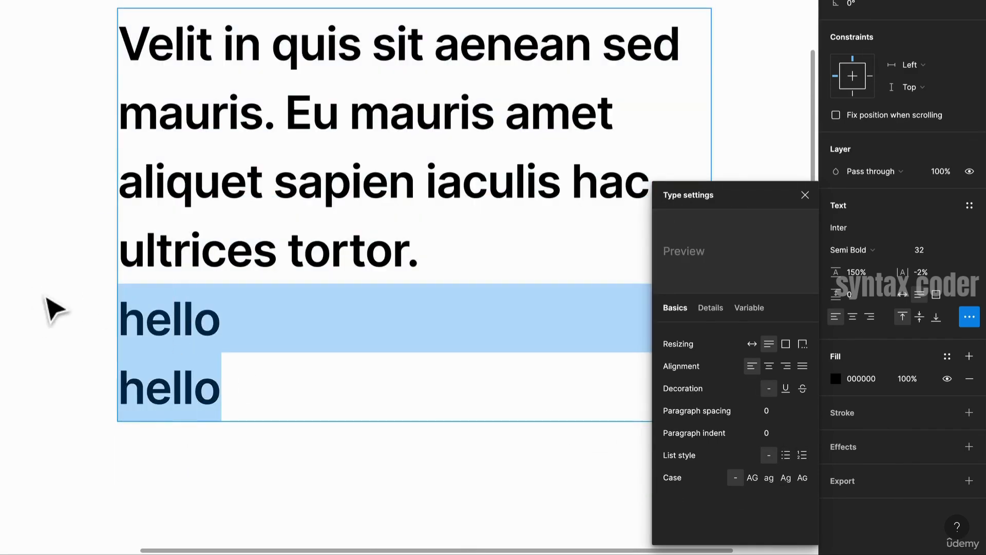
{"action": "key", "text": "BackSpace"}
{"action": "key", "text": "BackSpace"}
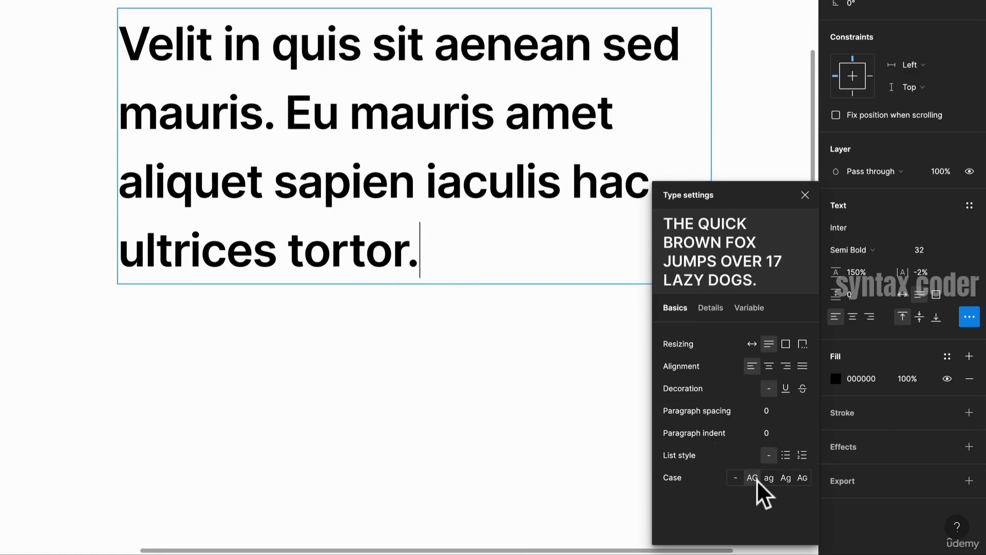
{"action": "key", "text": "Escape"}
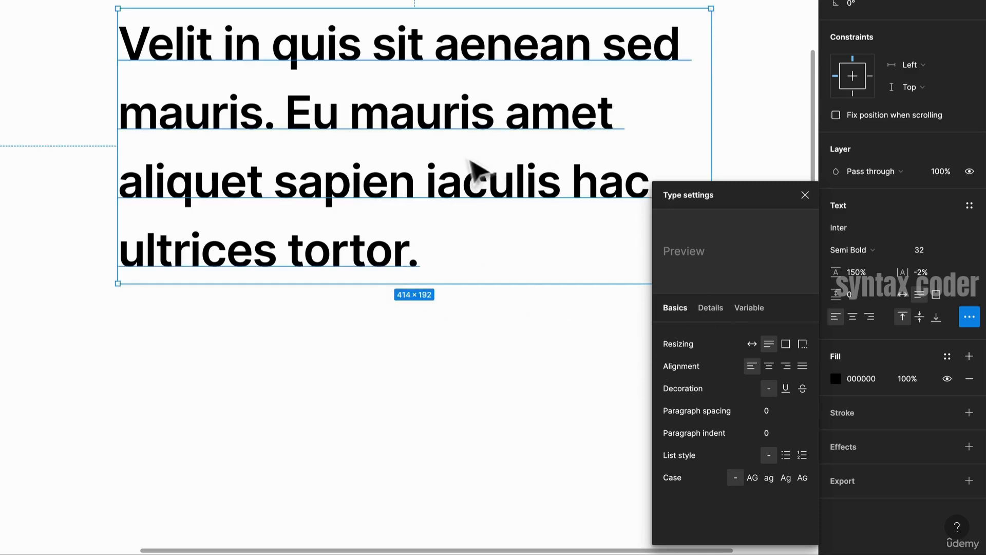
- Cycle the text case through uppercase, lowercase and title case, then reset the case to none
{"action": "left_click", "coordinate": [756, 479]}
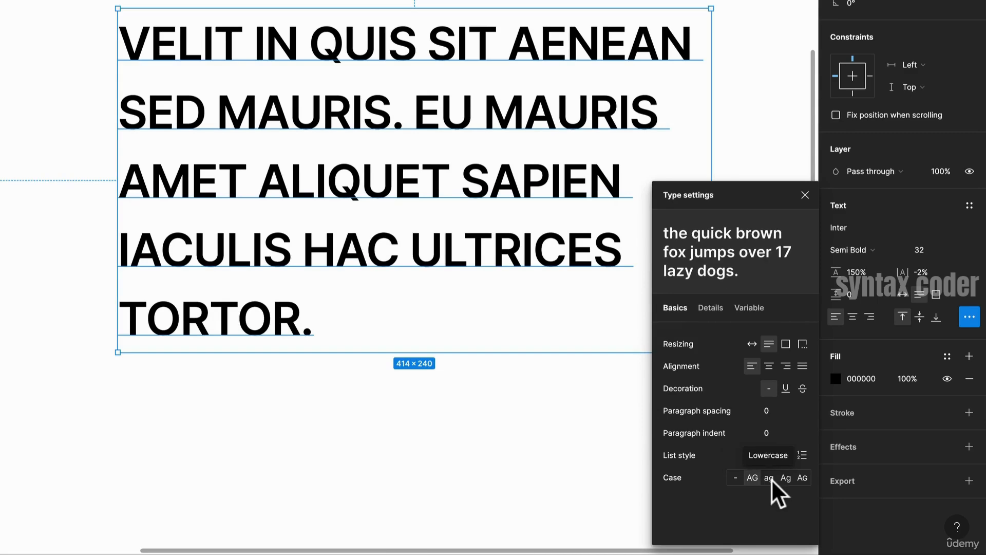
{"action": "left_click", "coordinate": [770, 479]}
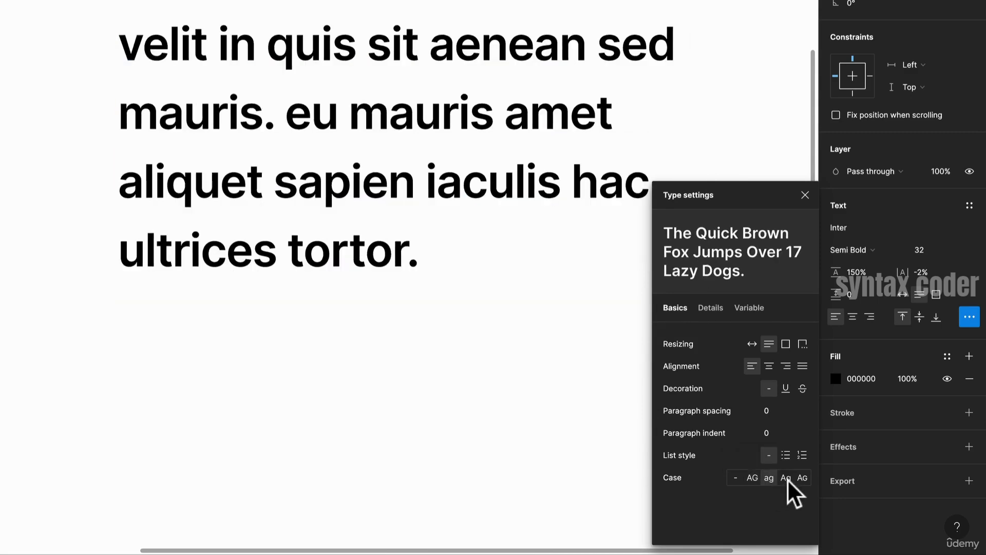
{"action": "left_click", "coordinate": [788, 479]}
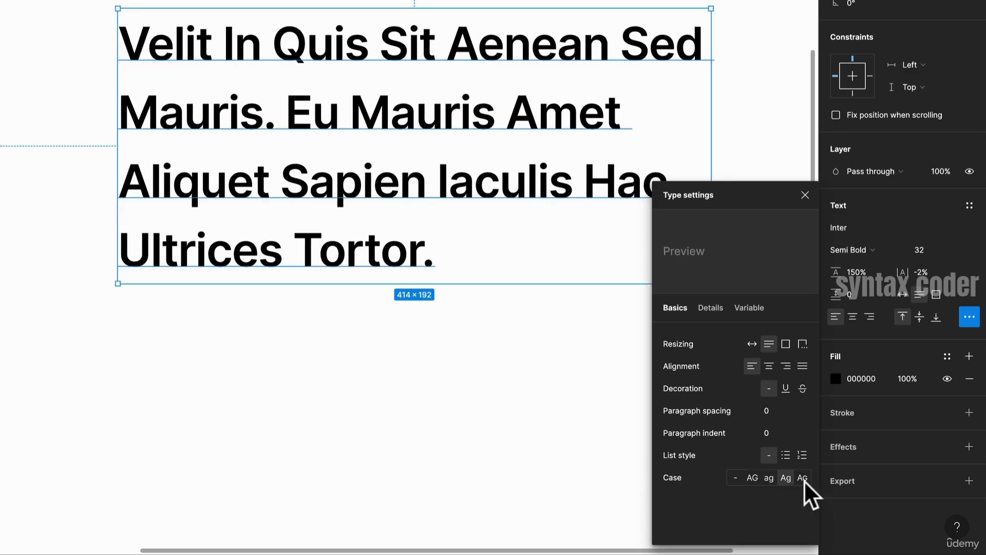
{"action": "left_click", "coordinate": [750, 478]}
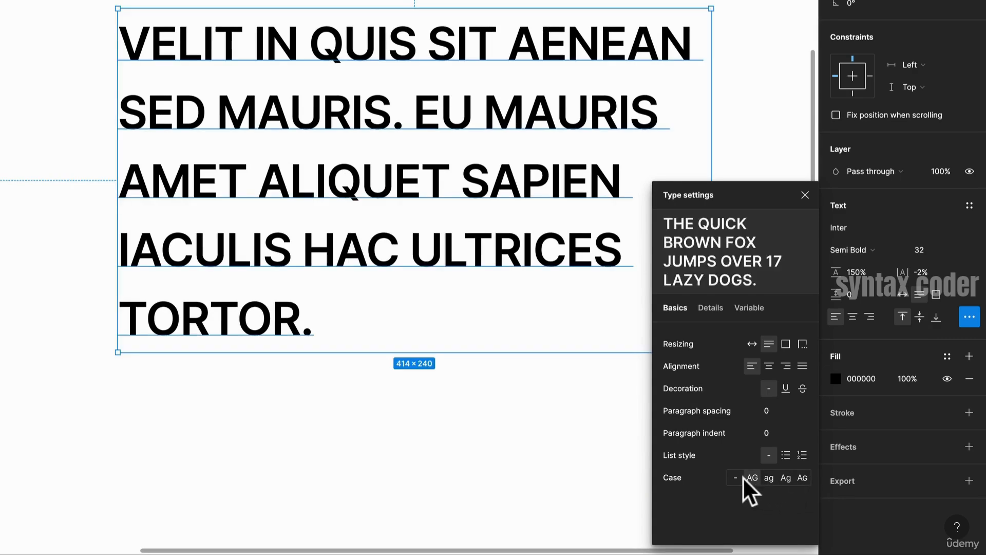
{"action": "left_click", "coordinate": [785, 479]}
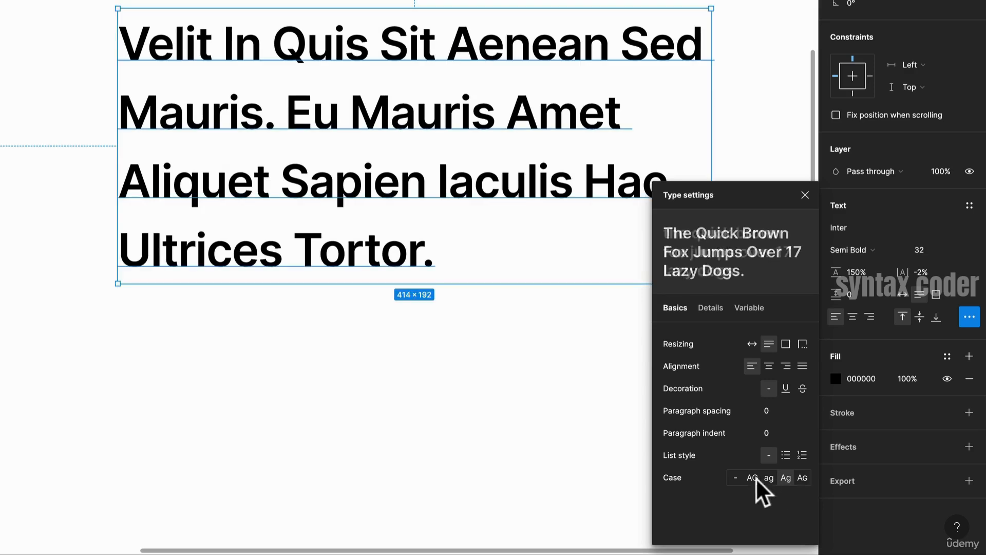
{"action": "left_click", "coordinate": [737, 477]}
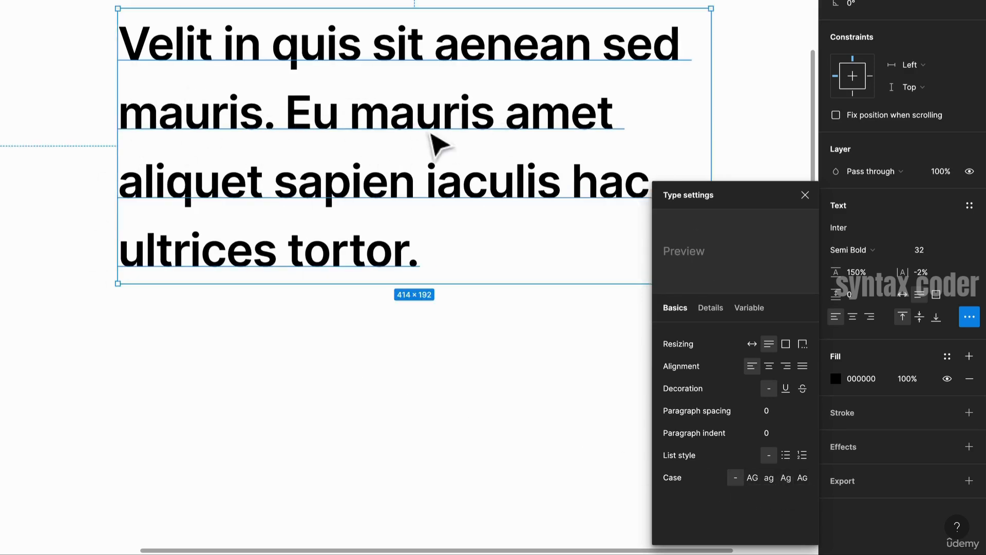
- Open the Details type settings and replace the whole text with 1991
{"action": "left_click", "coordinate": [716, 303]}
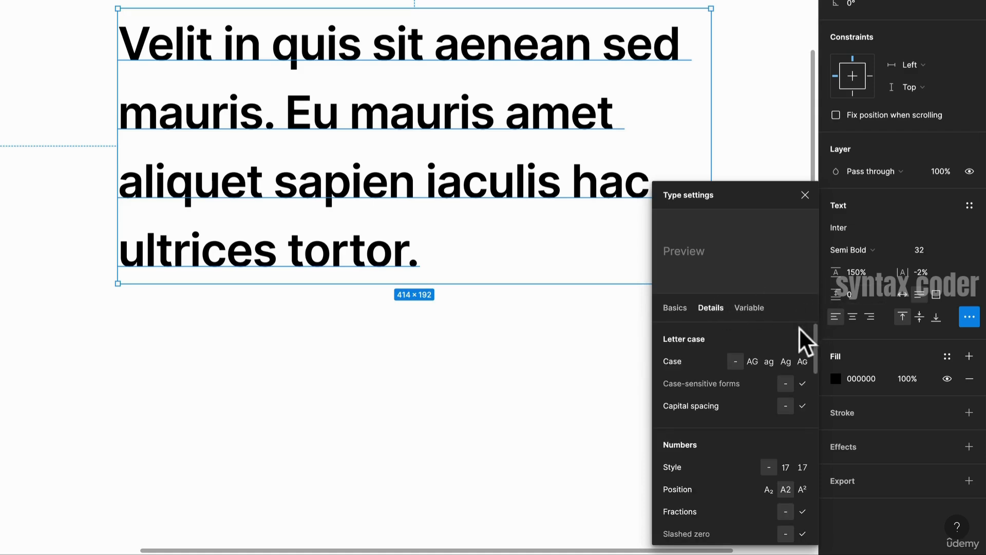
{"action": "scroll", "coordinate": [796, 334], "scroll_direction": "down", "scroll_amount": 1}
{"action": "scroll", "coordinate": [791, 381], "scroll_direction": "down", "scroll_amount": 2}
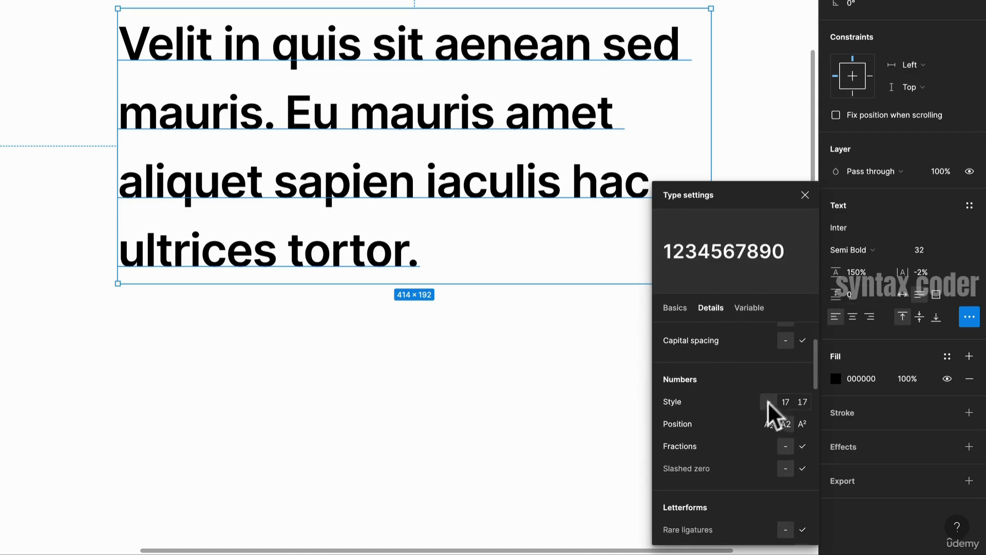
{"action": "double_click", "coordinate": [341, 191]}
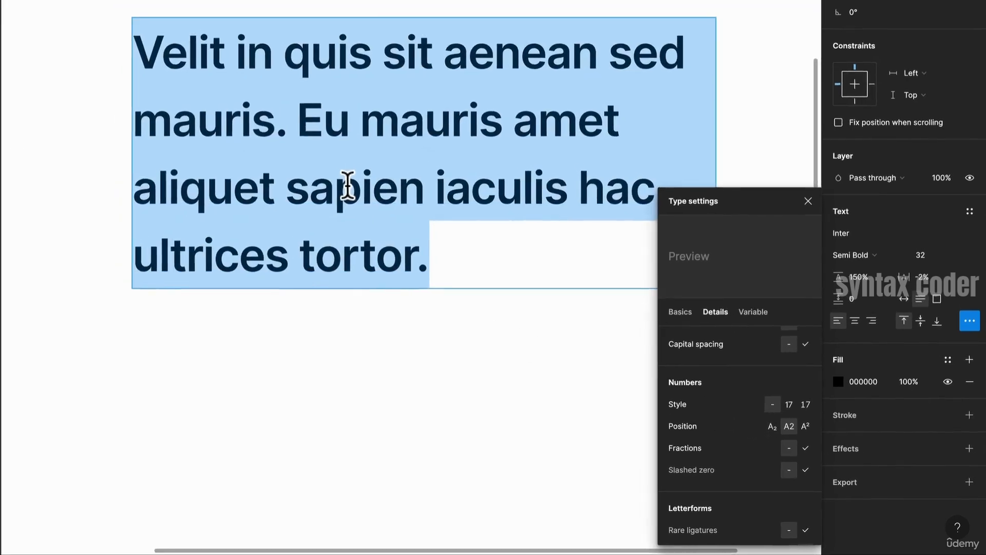
{"action": "type", "text": "1991"}
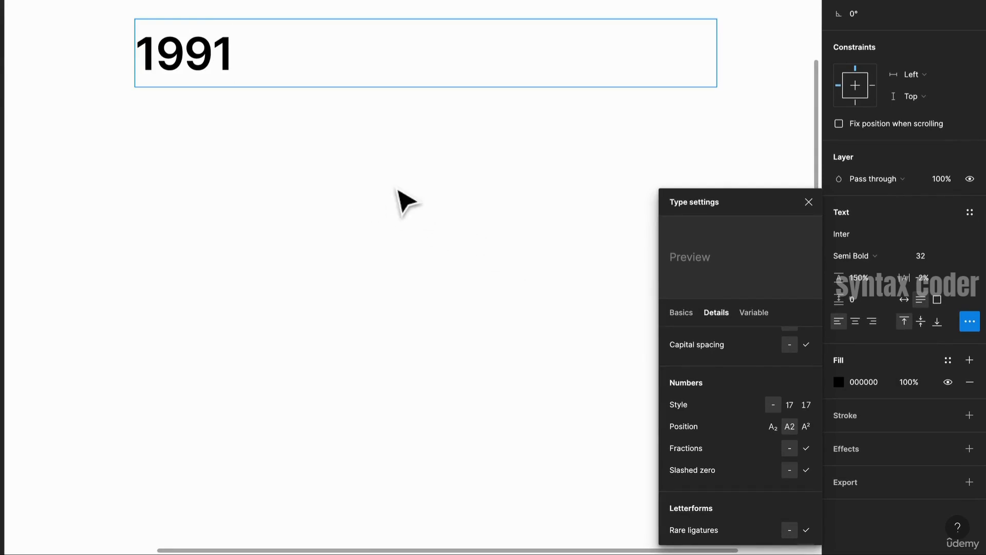
- Select all the digits and set the number style to the second numeral style option
{"action": "key", "text": "ctrl+a"}
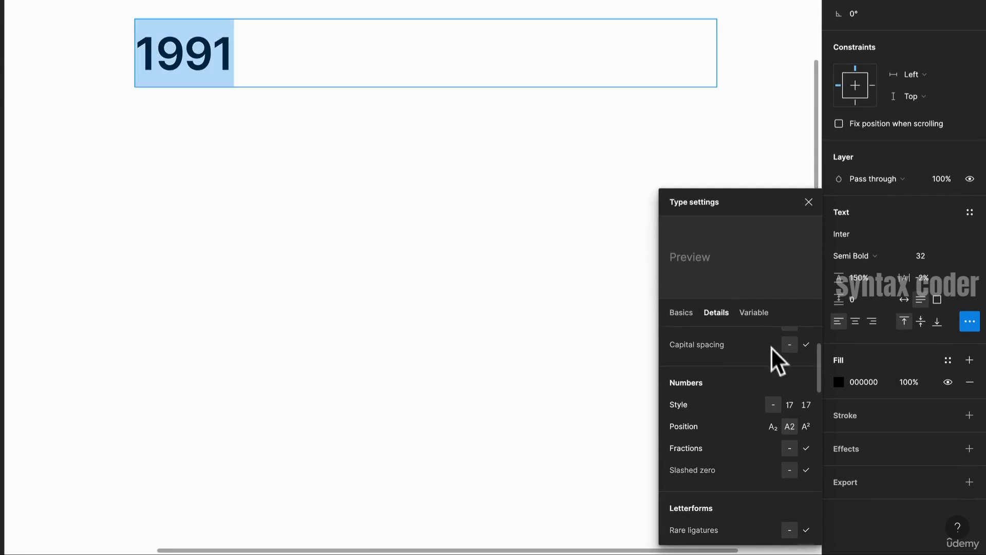
{"action": "left_click", "coordinate": [790, 405]}
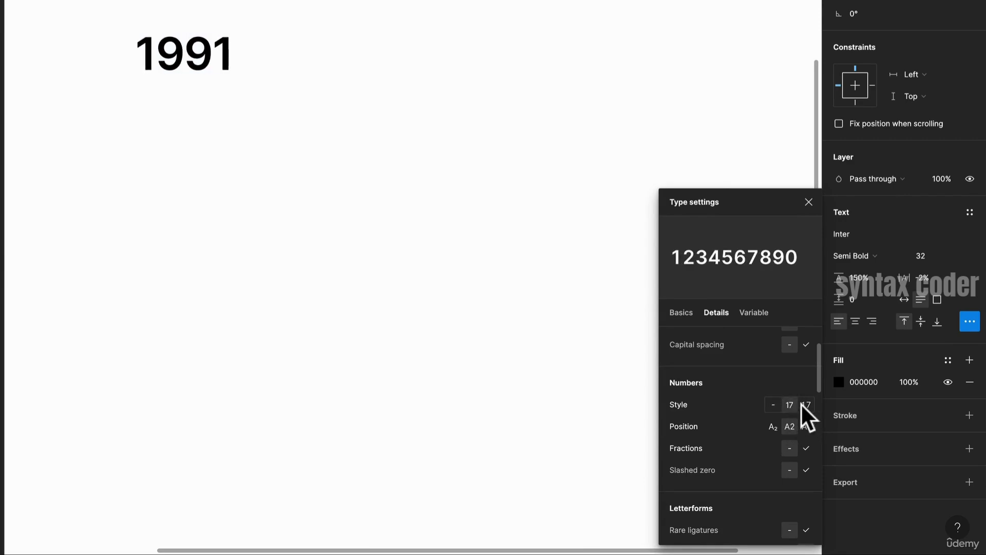
{"action": "left_click", "coordinate": [806, 404]}
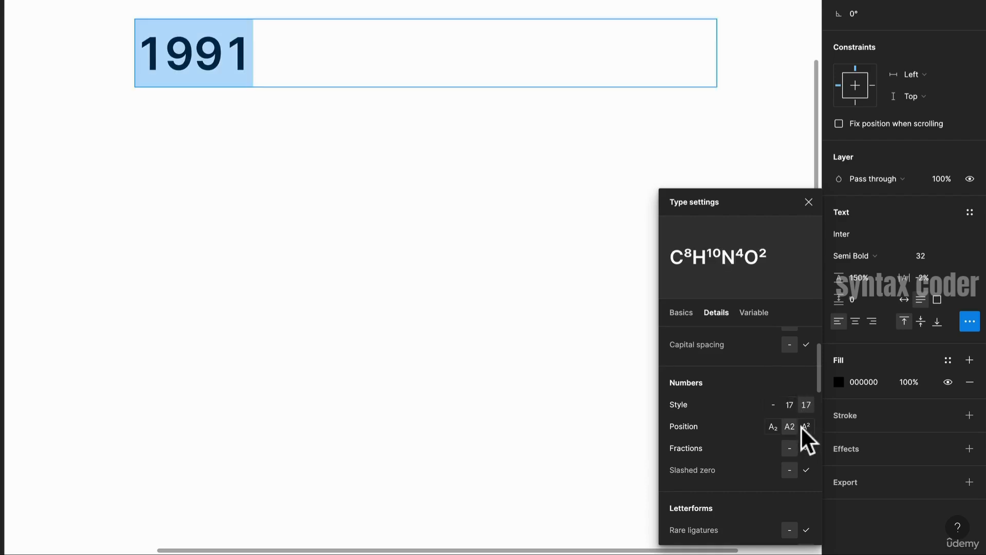
- Try superscript and subscript number positions on the digits, then return the position to normal
{"action": "left_click", "coordinate": [809, 427]}
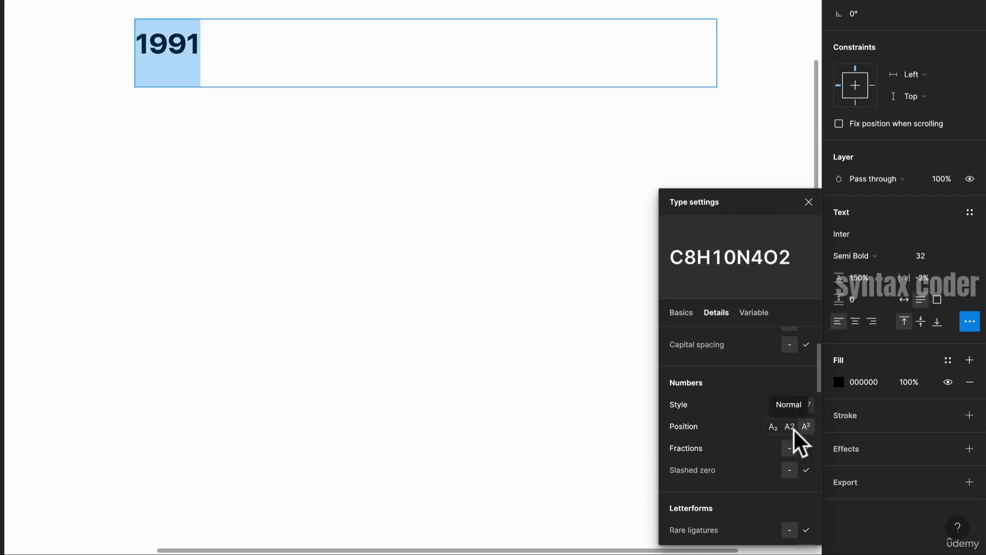
{"action": "left_click", "coordinate": [778, 428]}
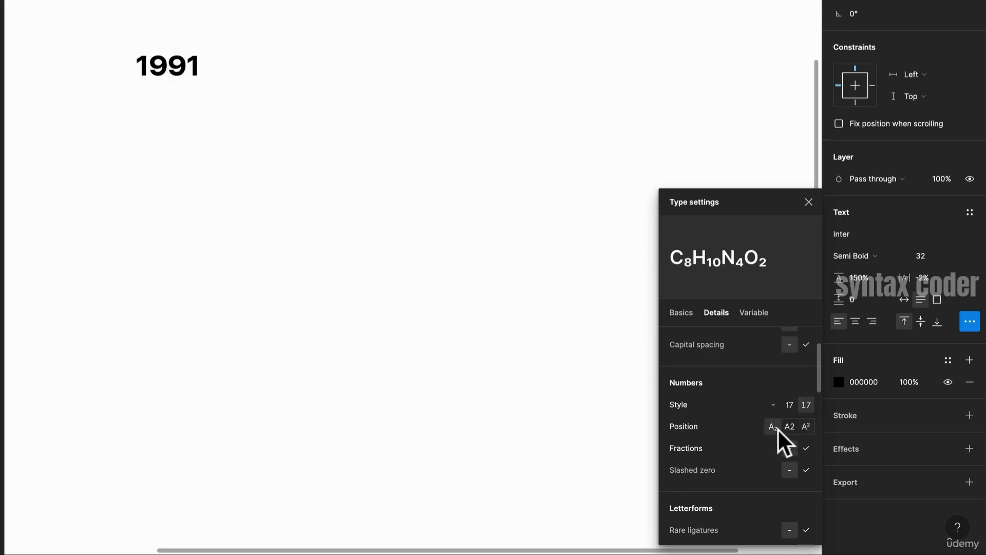
{"action": "left_click", "coordinate": [794, 427]}
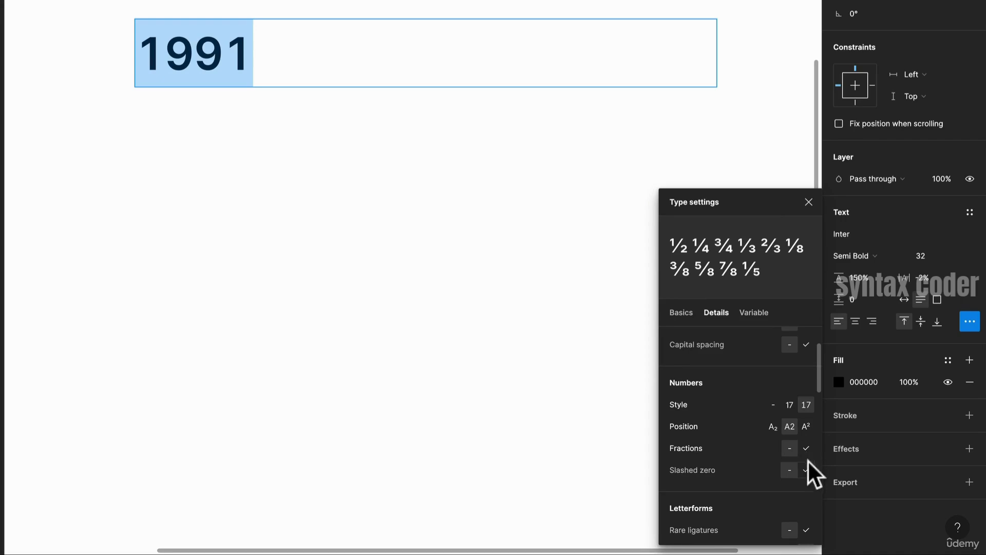
- Browse the remaining Details options such as character variants and more features
{"action": "scroll", "coordinate": [806, 469], "scroll_direction": "down", "scroll_amount": 5}
{"action": "scroll", "coordinate": [799, 466], "scroll_direction": "down", "scroll_amount": 3}
{"action": "scroll", "coordinate": [773, 426], "scroll_direction": "down", "scroll_amount": 5}
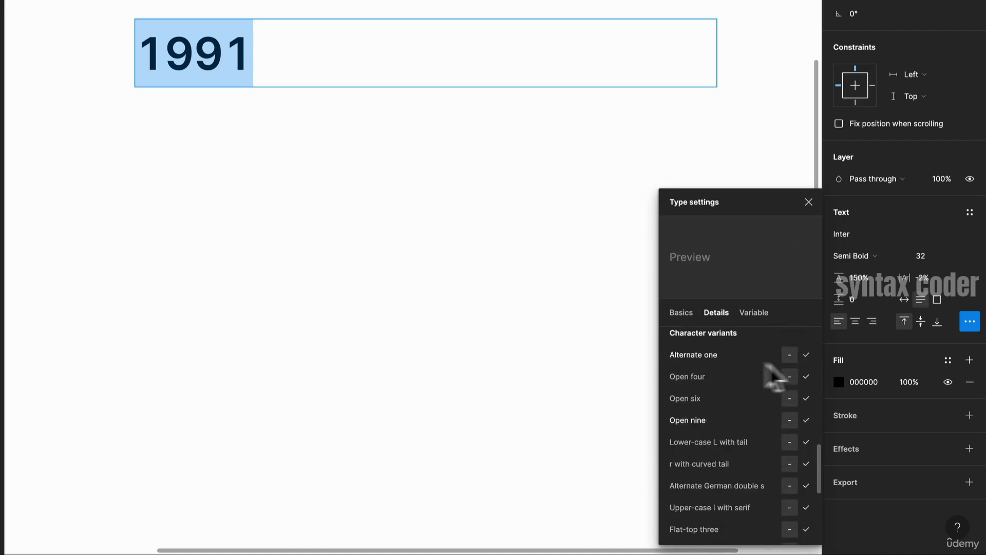
{"action": "scroll", "coordinate": [763, 399], "scroll_direction": "down", "scroll_amount": 6}
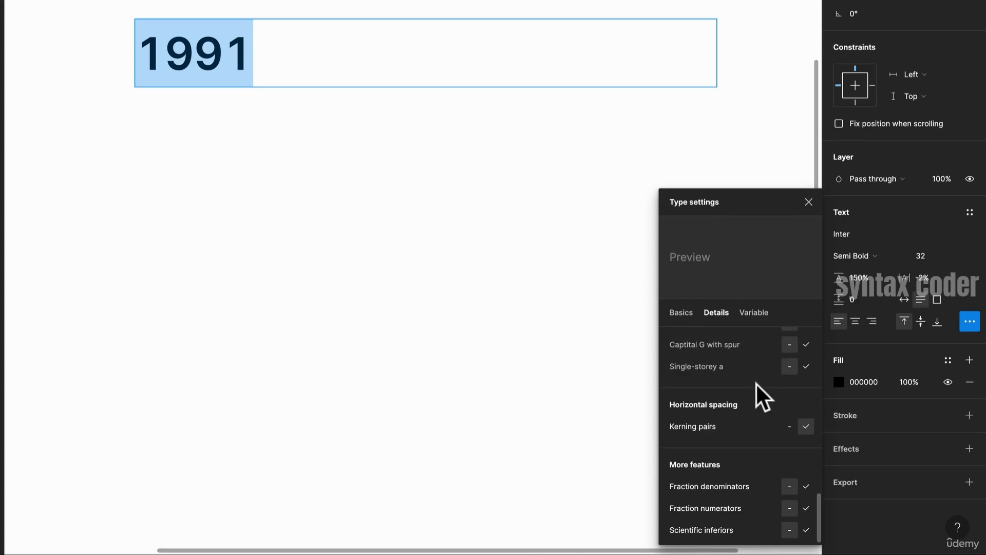
{"action": "scroll", "coordinate": [756, 381], "scroll_direction": "up", "scroll_amount": 15}
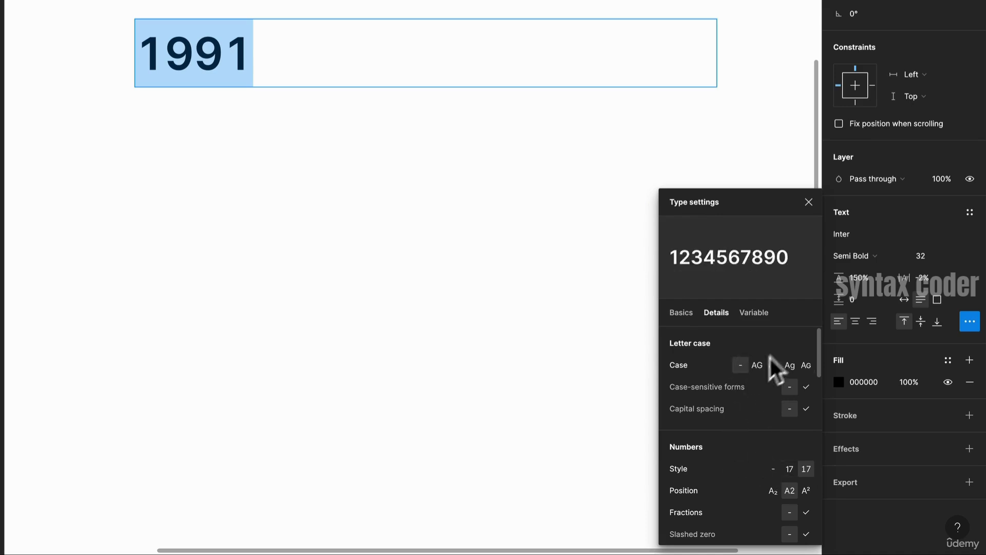
- Set the variable font weight of the digits to 554 and the slant to -10
{"action": "left_click", "coordinate": [756, 313]}
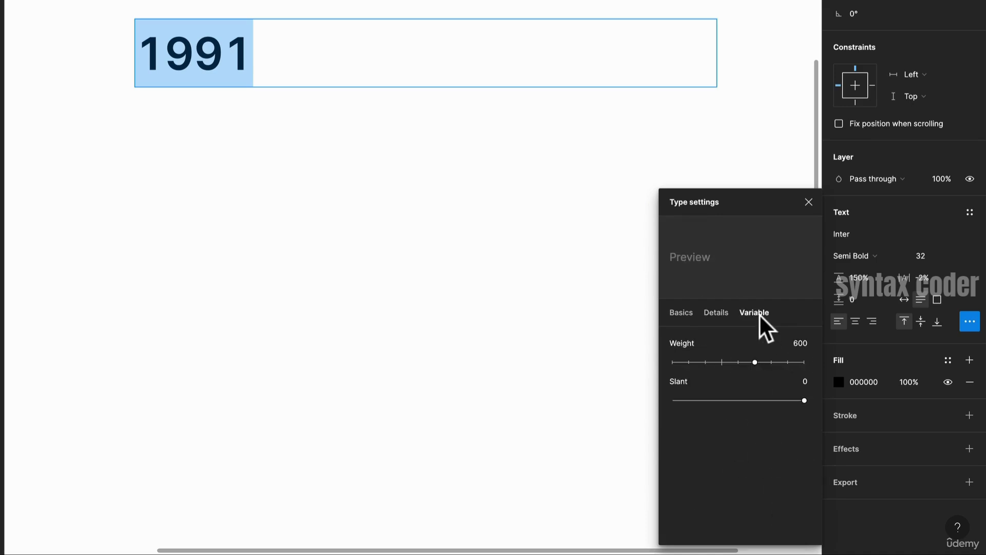
{"action": "mouse_move", "coordinate": [752, 363]}
{"action": "left_mouse_down"}
{"action": "mouse_move", "coordinate": [717, 366]}
{"action": "mouse_move", "coordinate": [774, 368]}
{"action": "mouse_move", "coordinate": [723, 366]}
{"action": "mouse_move", "coordinate": [747, 363]}
{"action": "left_mouse_up"}
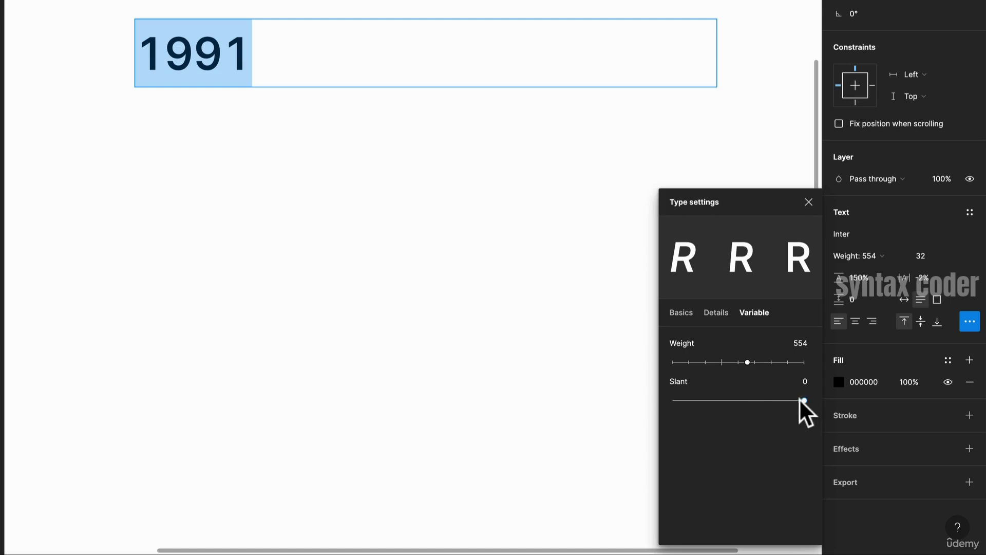
{"action": "left_click_drag", "start_coordinate": [802, 400], "coordinate": [623, 404]}
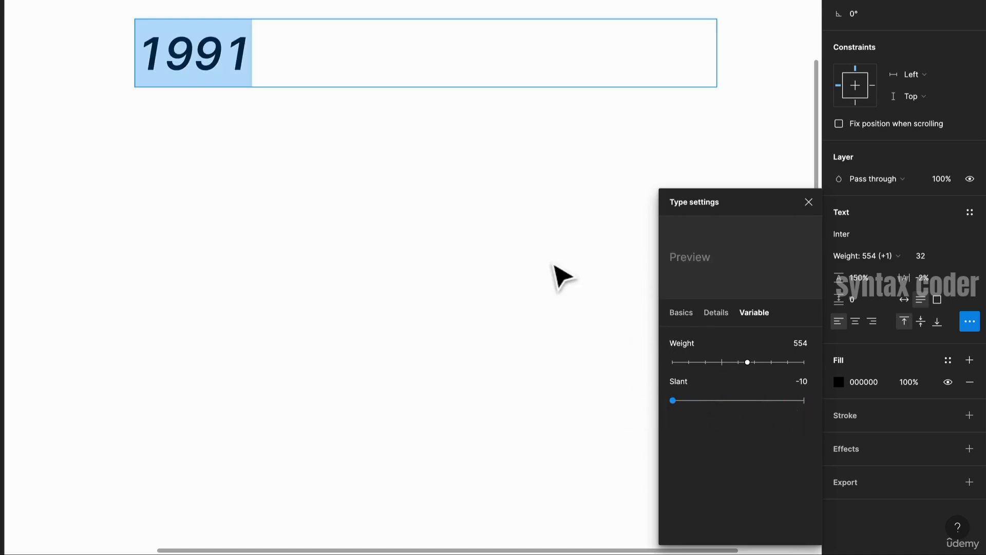
{"action": "key", "text": "Escape"}
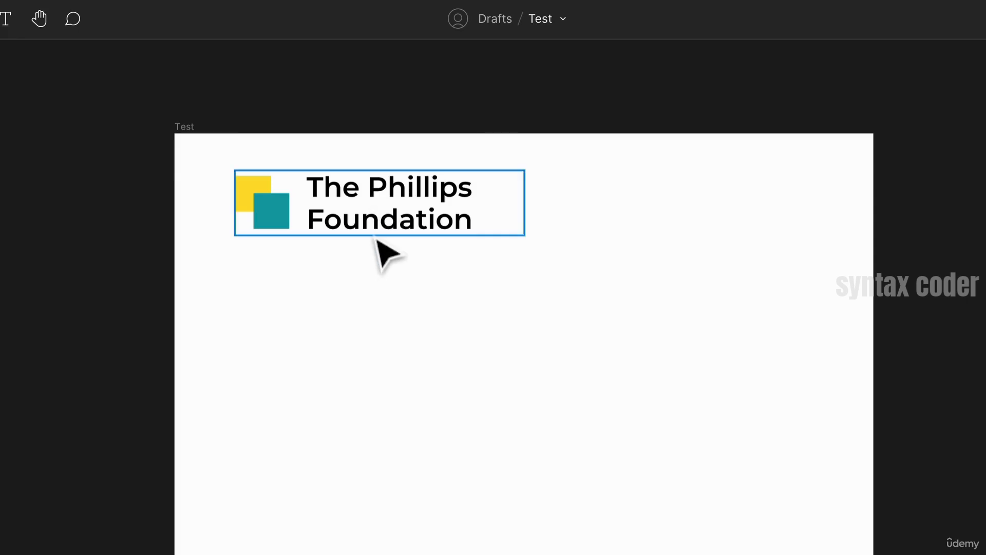
- Duplicate the logo's text and place the copy below the logo
{"action": "left_click", "coordinate": [386, 213]}
{"action": "left_click_drag", "start_coordinate": [386, 213], "coordinate": [329, 344]}
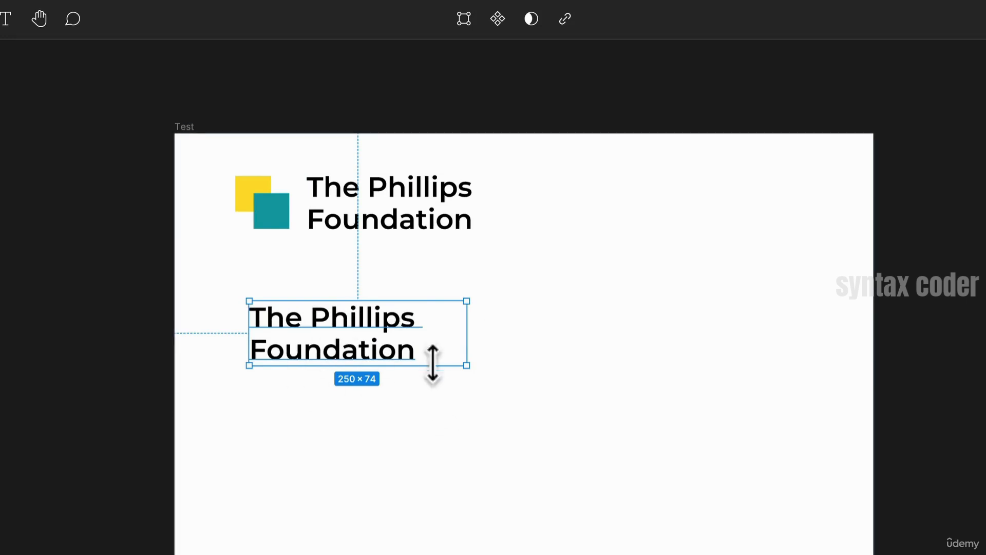
{"action": "scroll", "coordinate": [438, 368], "scroll_direction": "up", "scroll_amount": 3}
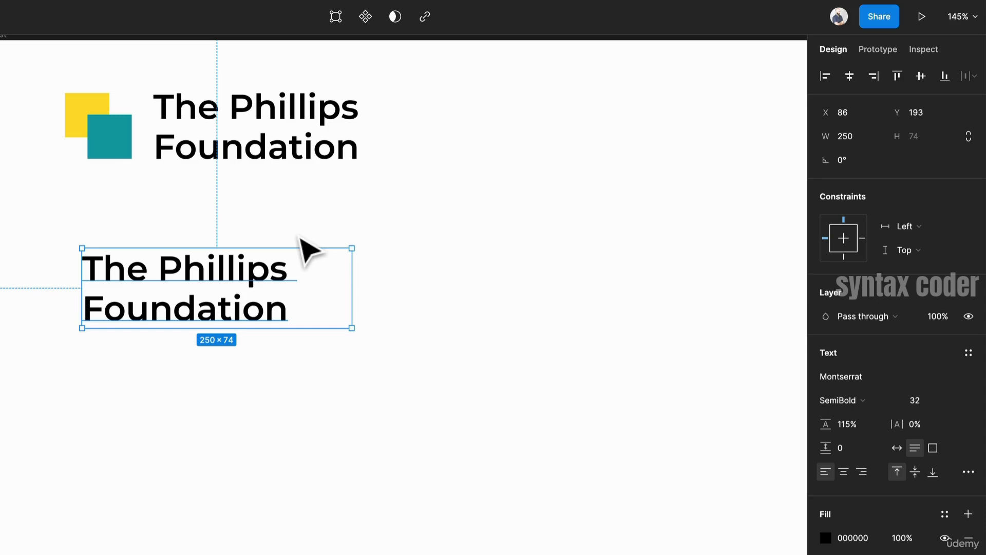
{"action": "left_click_drag", "start_coordinate": [258, 283], "coordinate": [332, 279]}
- Launch the Lorem ipsum plugin from the canvas context menu and move its window aside
{"action": "left_click", "coordinate": [234, 265]}
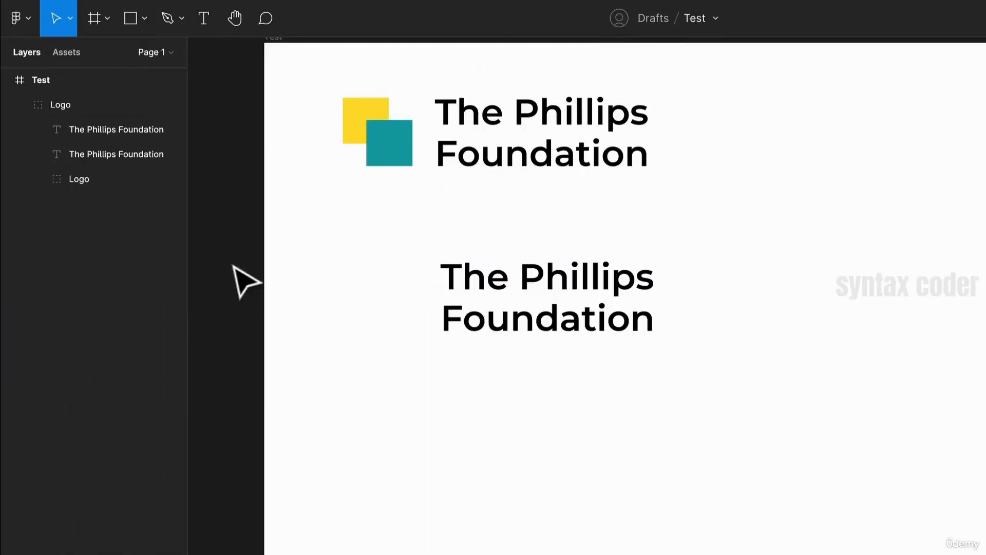
{"action": "right_click", "coordinate": [234, 266]}
{"action": "mouse_move", "coordinate": [278, 393]}
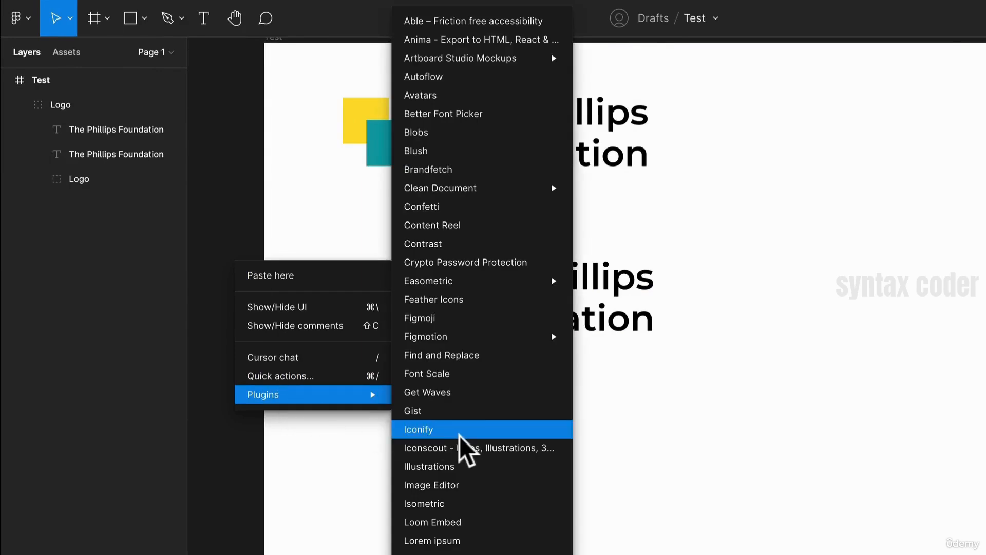
{"action": "left_click", "coordinate": [458, 503]}
{"action": "left_click_drag", "start_coordinate": [302, 126], "coordinate": [191, 141]}
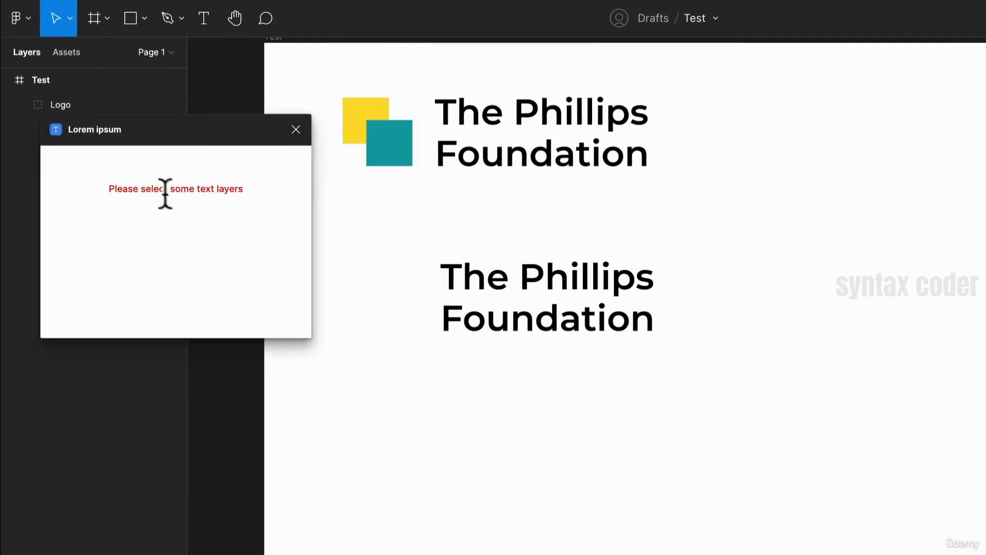
- Select the duplicated text layer for the plugin, undoing an accidental deletion, and nudge it into place
{"action": "double_click", "coordinate": [481, 327]}
{"action": "left_click", "coordinate": [578, 133]}
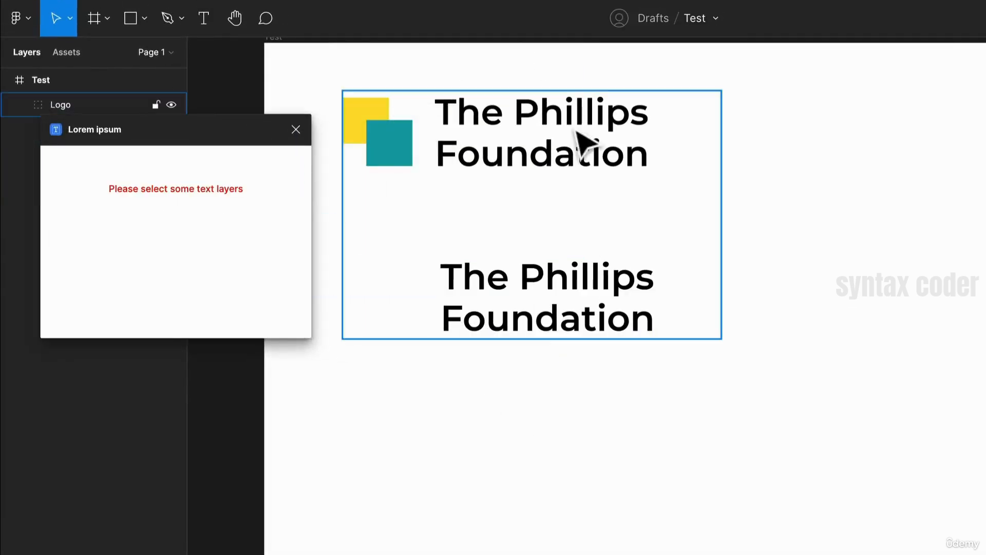
{"action": "double_click", "coordinate": [546, 310]}
{"action": "key", "text": "Delete"}
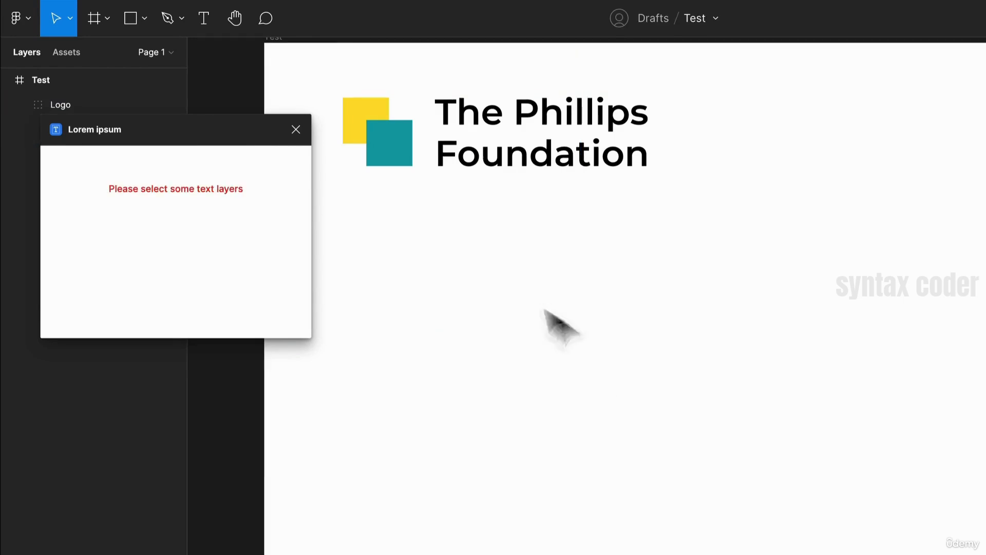
{"action": "key", "text": "ctrl+z"}
{"action": "left_click_drag", "start_coordinate": [638, 363], "coordinate": [572, 385]}
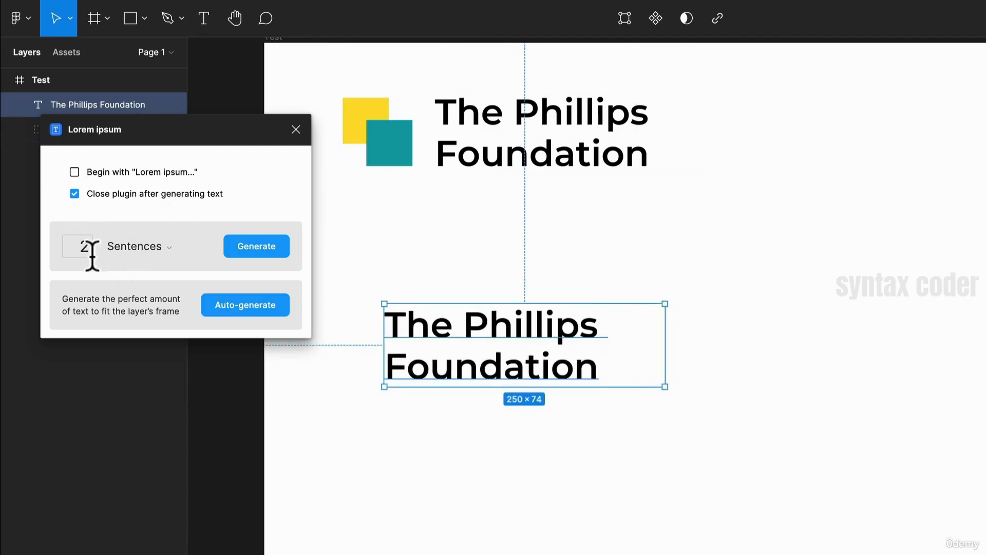
- Turn off the option to close the plugin after generating text and move the plugin window aside
{"action": "left_click", "coordinate": [74, 194]}
{"action": "left_click_drag", "start_coordinate": [180, 139], "coordinate": [144, 243]}
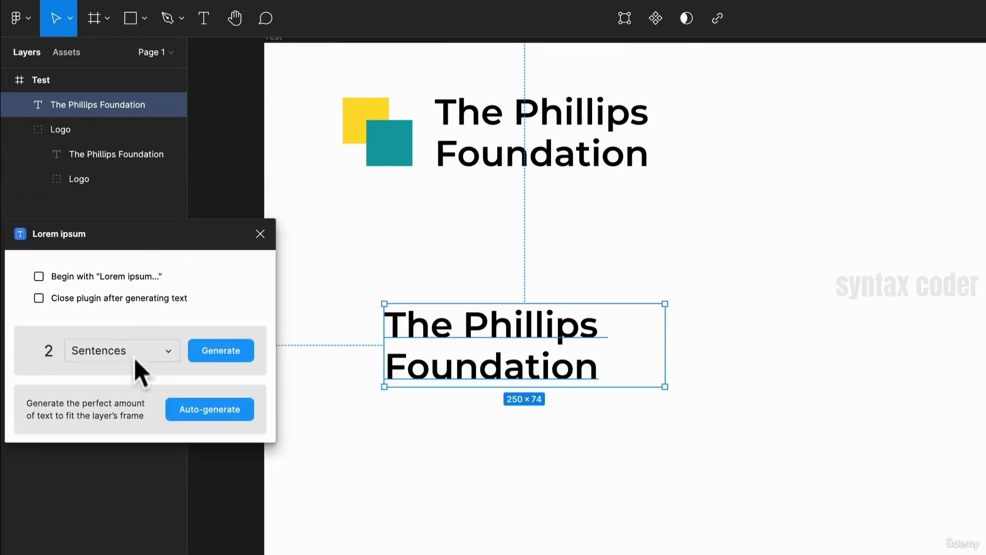
- Generate 2 words of placeholder text into the duplicated logo text layer
{"action": "left_click", "coordinate": [98, 356]}
{"action": "left_click", "coordinate": [108, 378]}
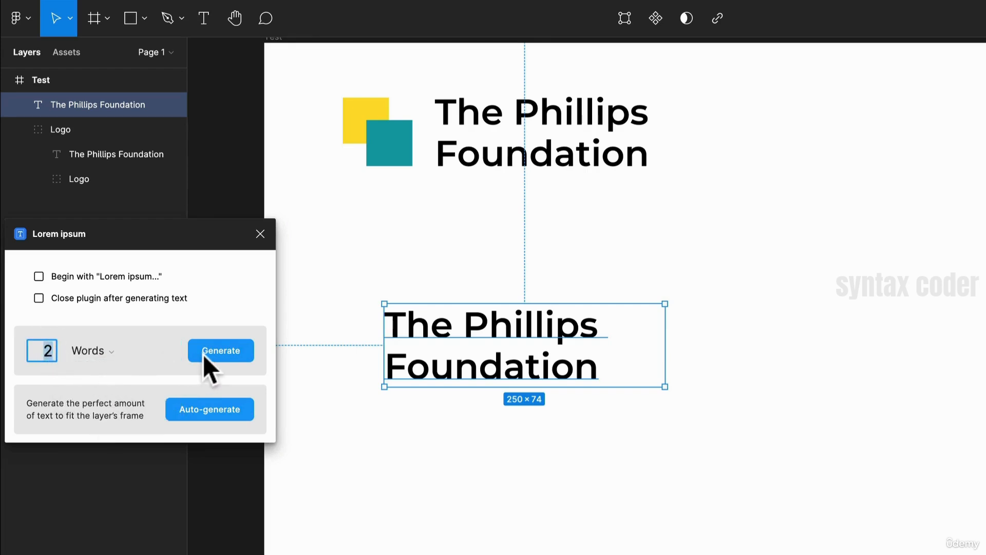
{"action": "left_click", "coordinate": [216, 350]}
- Duplicate the new heading twice, placing one copy to its right and one below
{"action": "left_click", "coordinate": [537, 431]}
{"action": "left_click_drag", "start_coordinate": [501, 346], "coordinate": [791, 406]}
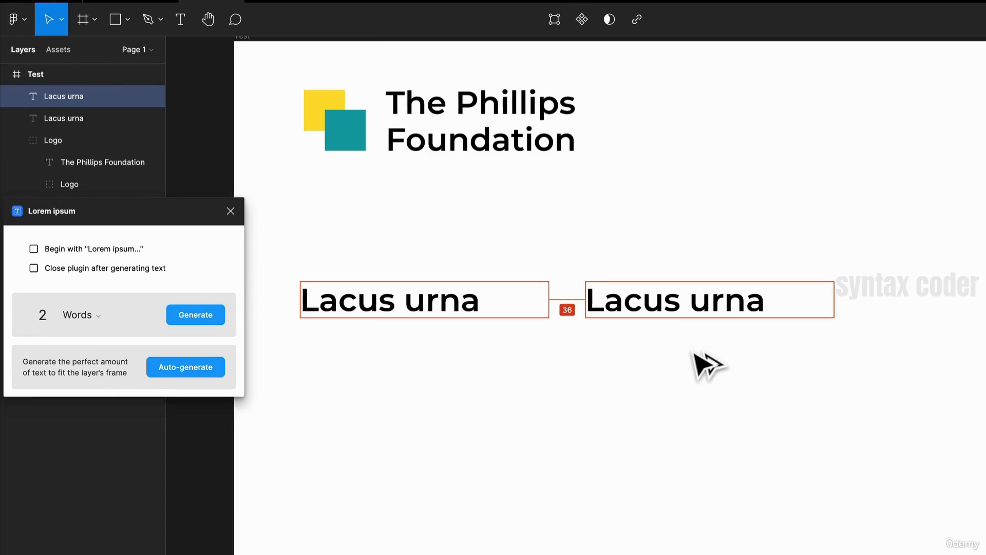
{"action": "left_click_drag", "start_coordinate": [321, 291], "coordinate": [392, 409]}
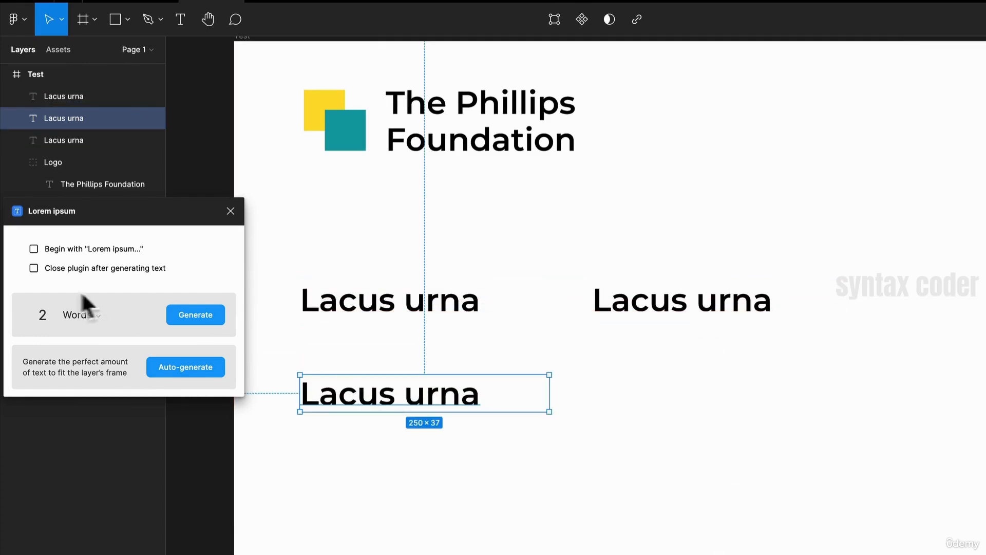
- Generate 1 paragraph of placeholder text into the lower heading copy
{"action": "left_click", "coordinate": [81, 310]}
{"action": "left_click", "coordinate": [116, 368]}
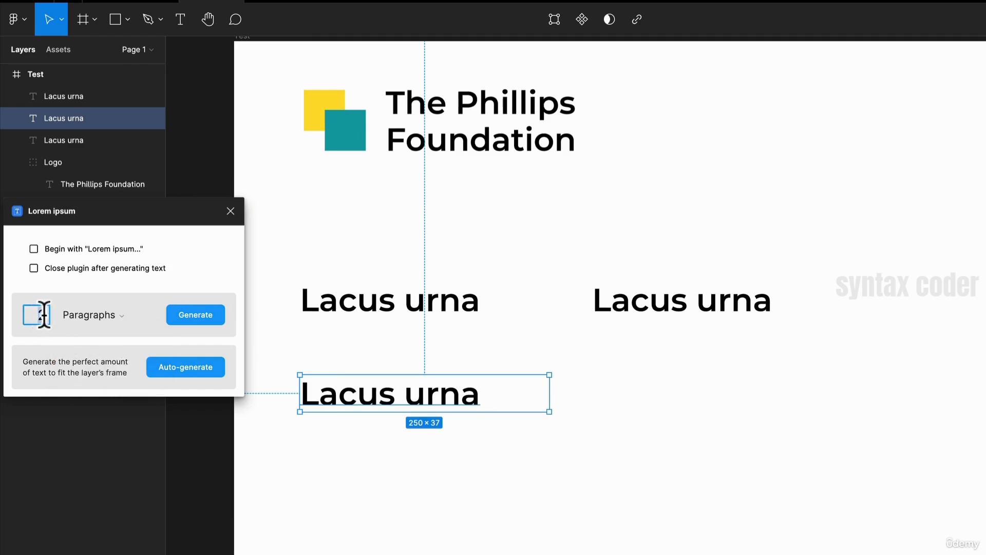
{"action": "type", "text": "1"}
{"action": "left_click", "coordinate": [195, 314]}
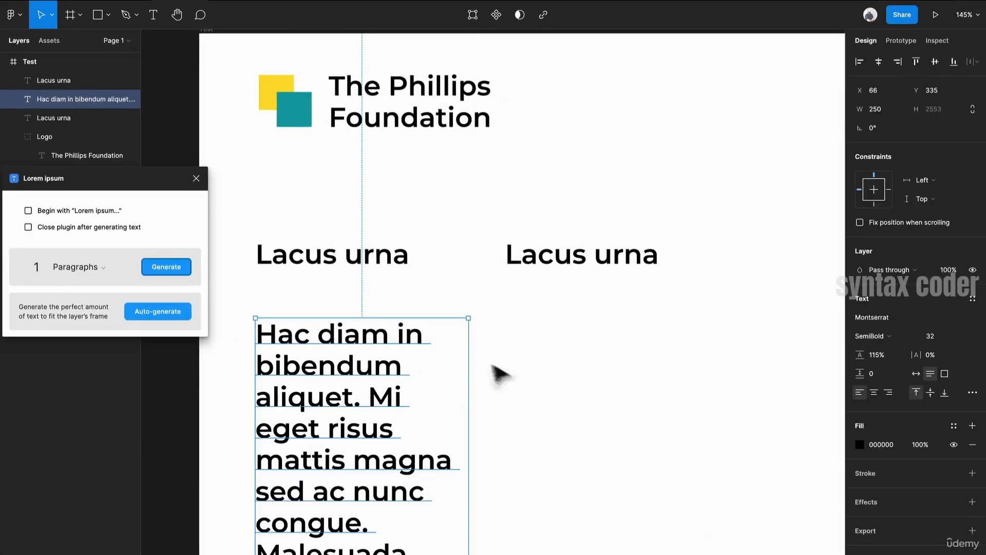
- Change the paragraph's font weight to Regular
{"action": "scroll", "coordinate": [414, 359], "scroll_direction": "down", "scroll_amount": 3}
{"action": "left_click_drag", "start_coordinate": [453, 408], "coordinate": [602, 391]}
{"action": "left_click", "coordinate": [873, 336]}
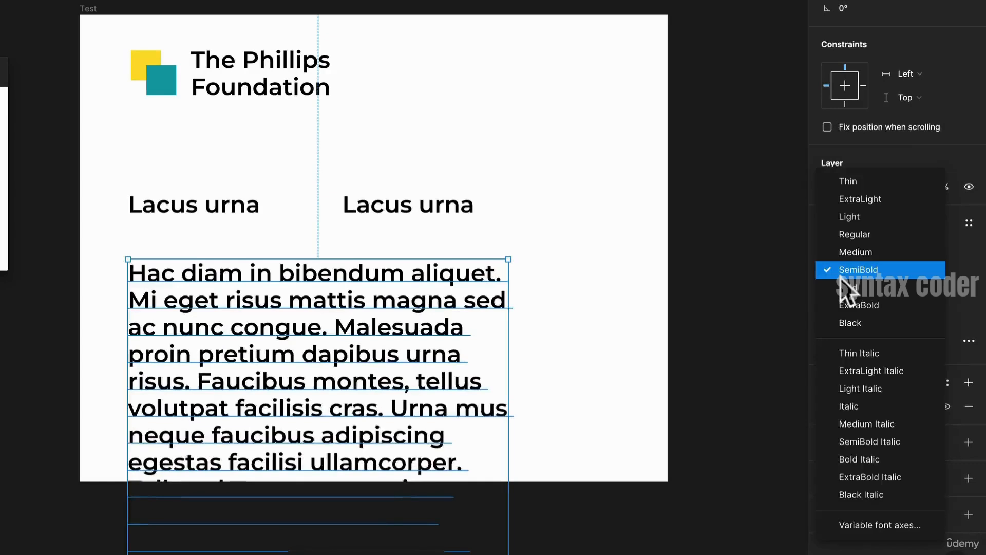
{"action": "left_click", "coordinate": [868, 236]}
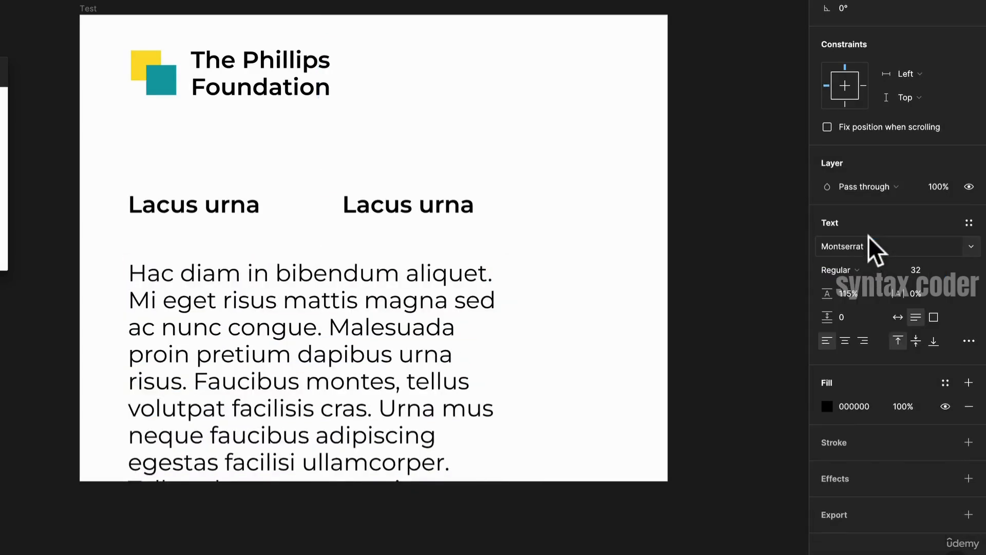
- Set the paragraph's font size to 16
{"action": "left_click", "coordinate": [951, 268]}
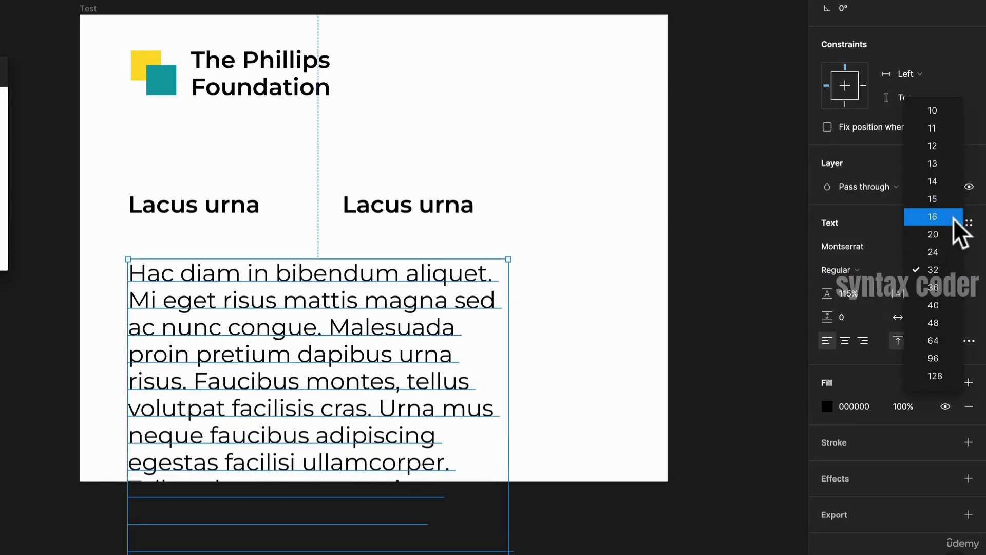
{"action": "left_click", "coordinate": [932, 216]}
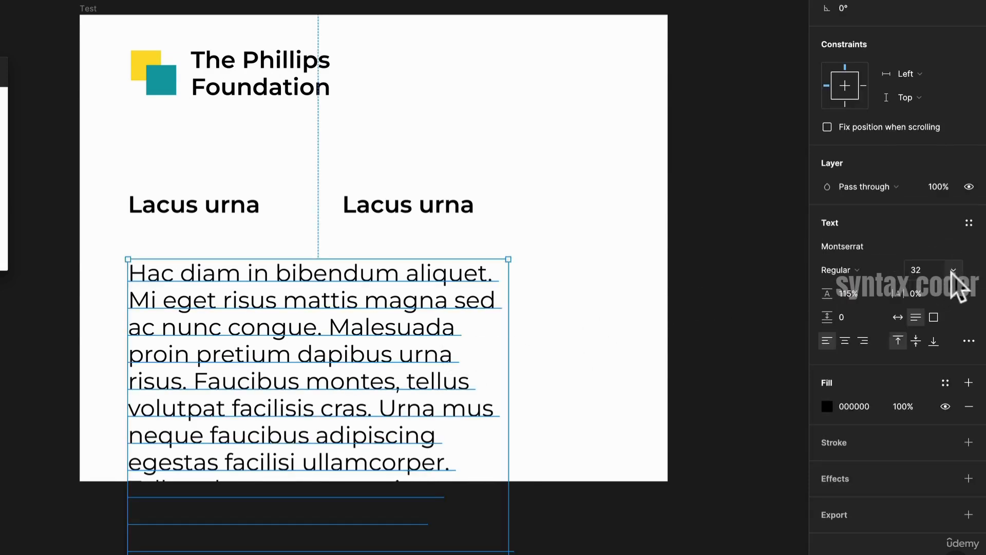
{"action": "left_click", "coordinate": [953, 271]}
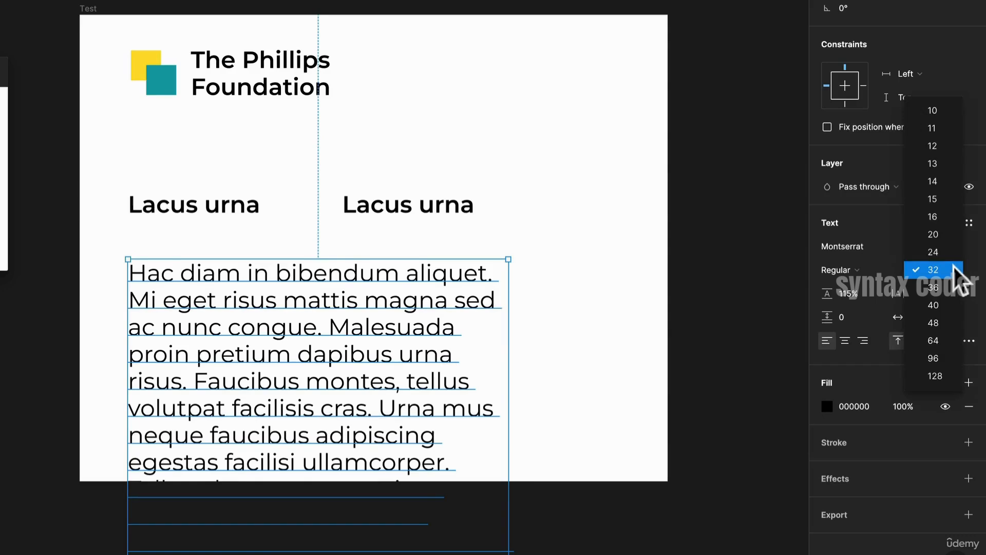
{"action": "left_click", "coordinate": [948, 220]}
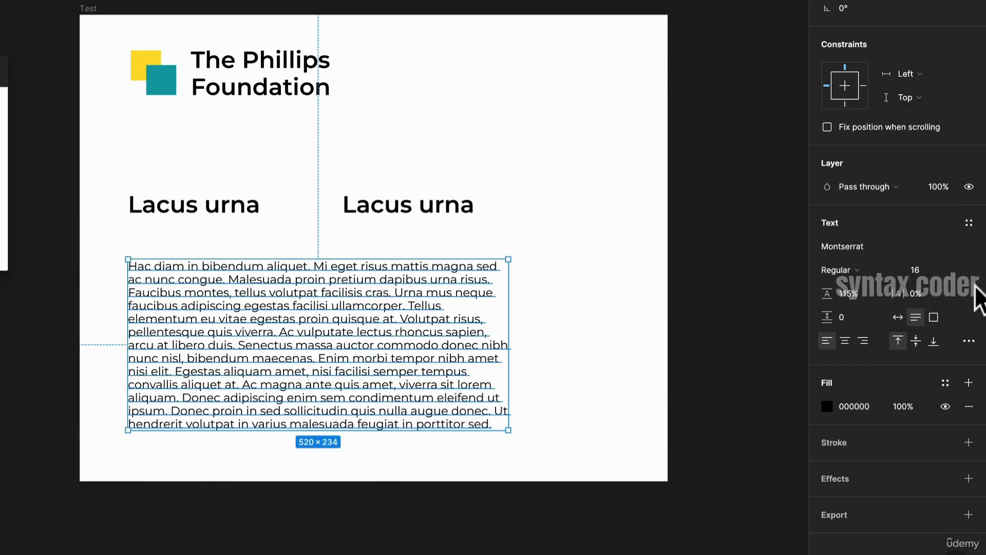
- Set the paragraph's line height to 150%
{"action": "left_click", "coordinate": [874, 294]}
{"action": "type", "text": "150"}
{"action": "key", "text": "Return"}
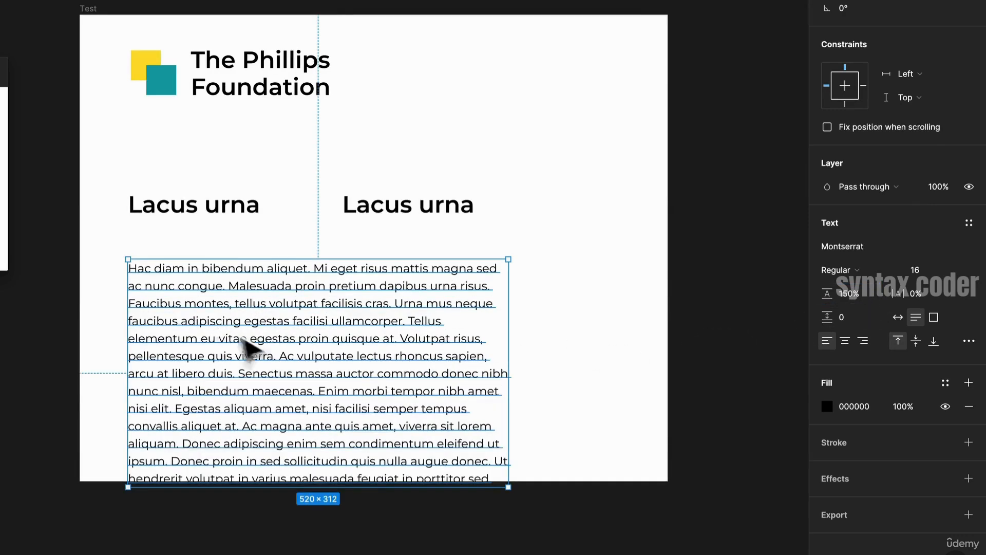
- Move the paragraph up directly beneath the first heading
{"action": "scroll", "coordinate": [273, 335], "scroll_direction": "up", "scroll_amount": 2}
{"action": "left_click", "coordinate": [870, 406]}
{"action": "left_click_drag", "start_coordinate": [257, 284], "coordinate": [190, 168]}
{"action": "left_click", "coordinate": [204, 190], "text": "shift"}
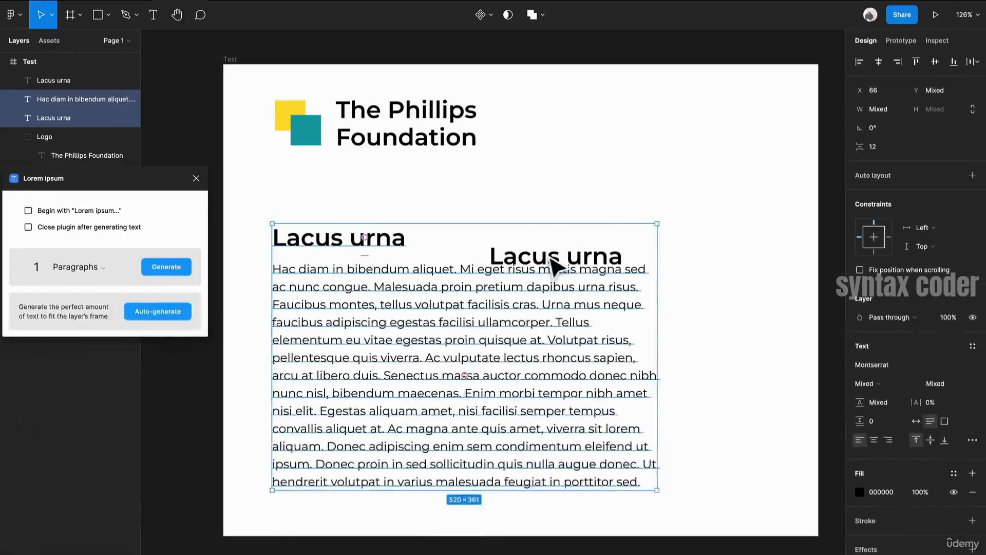
{"action": "left_click_drag", "start_coordinate": [554, 264], "coordinate": [554, 264]}
{"action": "right_click", "coordinate": [494, 149]}
{"action": "scroll", "coordinate": [434, 200], "scroll_direction": "down", "scroll_amount": 3}
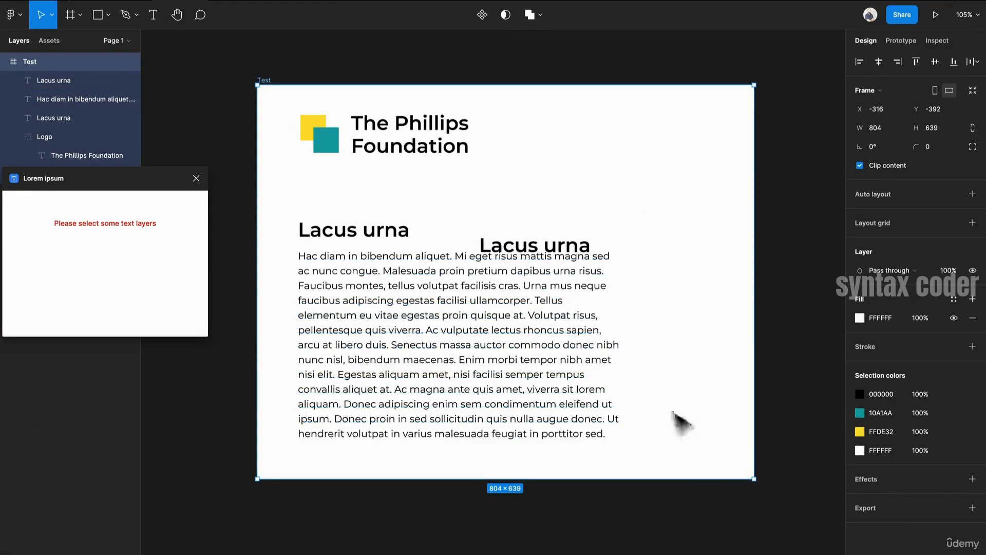
- Enlarge the Test frame to about 1154 × 892
{"action": "left_click_drag", "start_coordinate": [704, 483], "coordinate": [701, 541]}
{"action": "left_click_drag", "start_coordinate": [755, 281], "coordinate": [810, 281]}
{"action": "scroll", "coordinate": [414, 139], "scroll_direction": "left", "scroll_amount": 2}
{"action": "scroll", "coordinate": [448, 132], "scroll_direction": "right", "scroll_amount": 2}
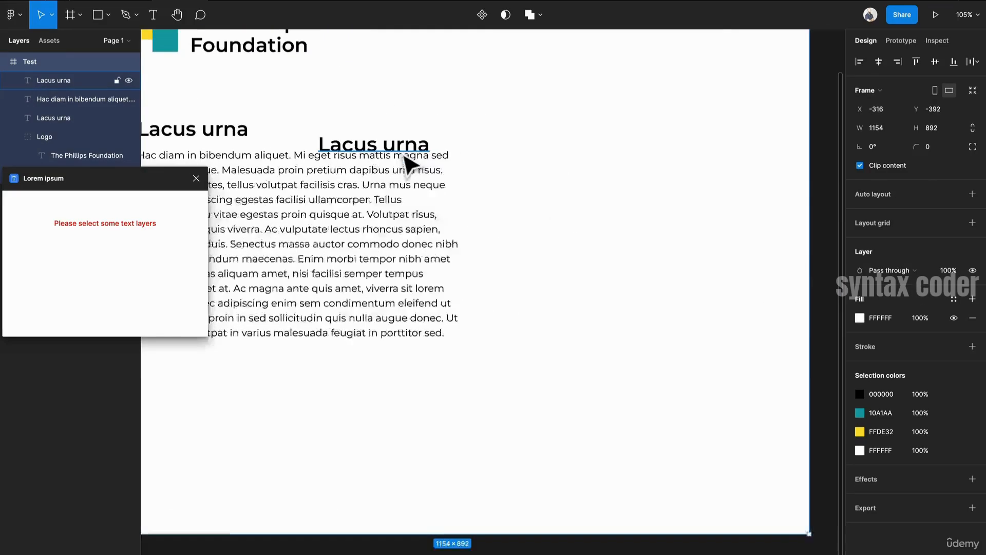
- Delete the heading copy beside the first heading
{"action": "left_click", "coordinate": [398, 154]}
{"action": "left_click_drag", "start_coordinate": [399, 155], "coordinate": [637, 114]}
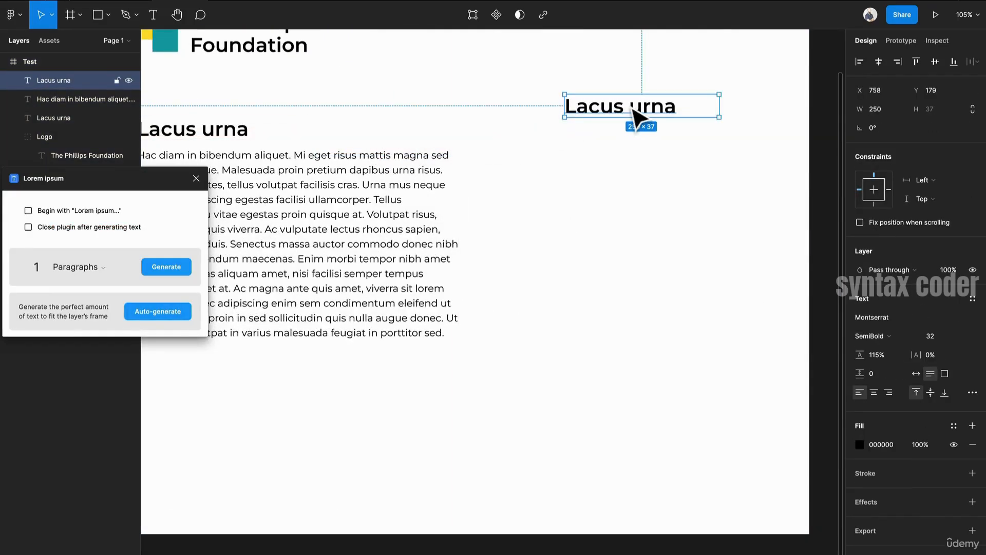
{"action": "key", "text": "Delete"}
{"action": "scroll", "coordinate": [489, 279], "scroll_direction": "left", "scroll_amount": 2}
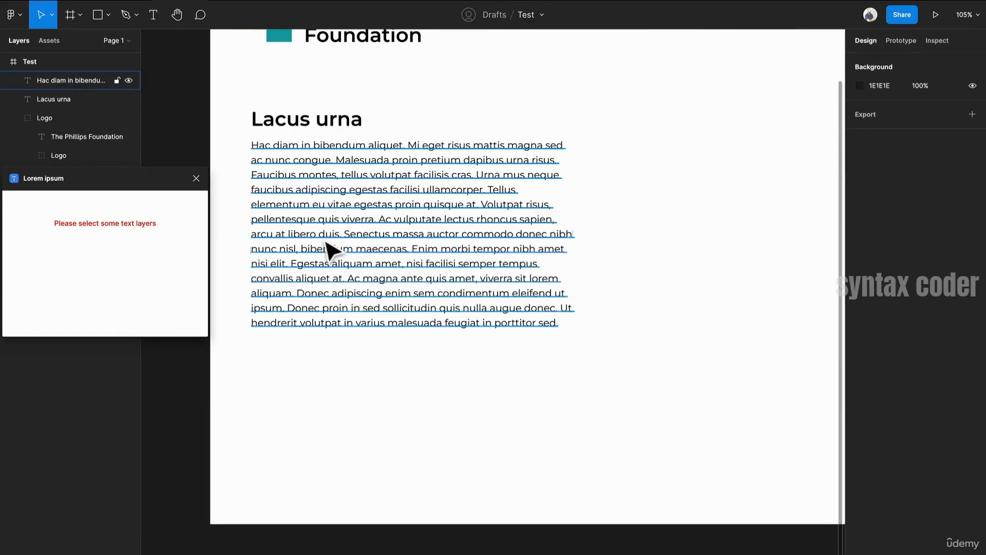
- Trim the paragraph's text down to its first four sentences
{"action": "double_click", "coordinate": [331, 250]}
{"action": "left_click", "coordinate": [445, 263]}
{"action": "left_click_drag", "start_coordinate": [562, 323], "coordinate": [490, 194]}
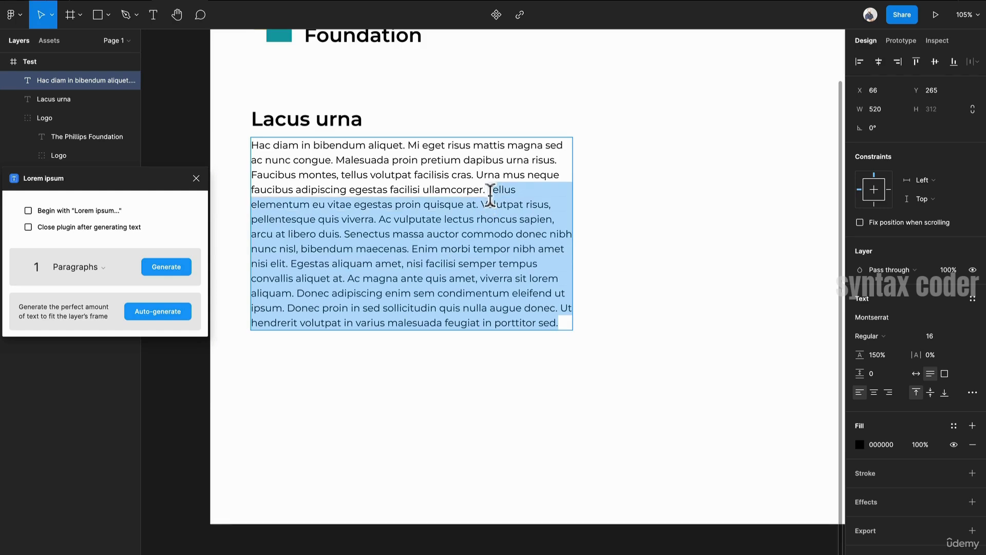
{"action": "key", "text": "BackSpace"}
{"action": "key", "text": "Escape"}
- Duplicate the paragraph and place the copy below it
{"action": "left_click_drag", "start_coordinate": [418, 177], "coordinate": [419, 248]}
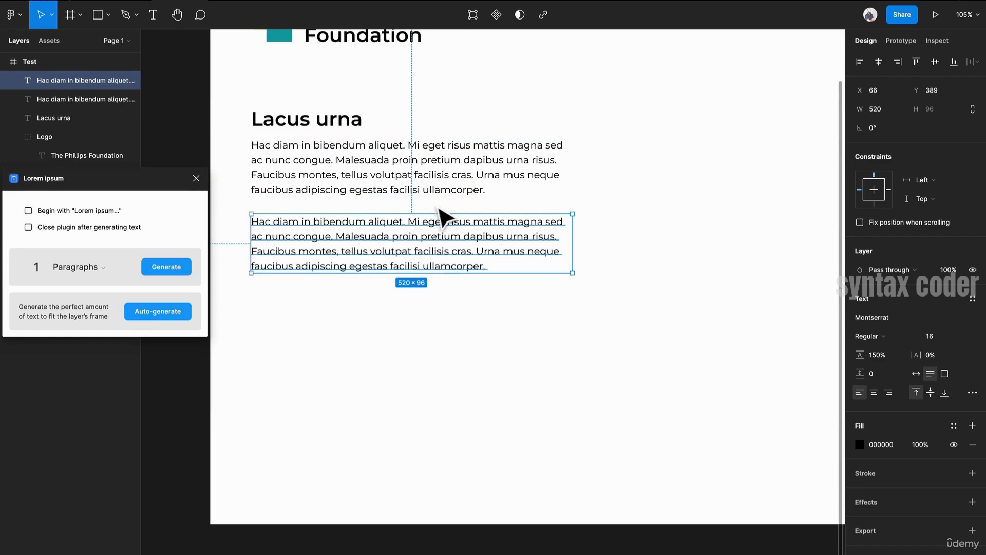
{"action": "key", "text": "ctrl+z"}
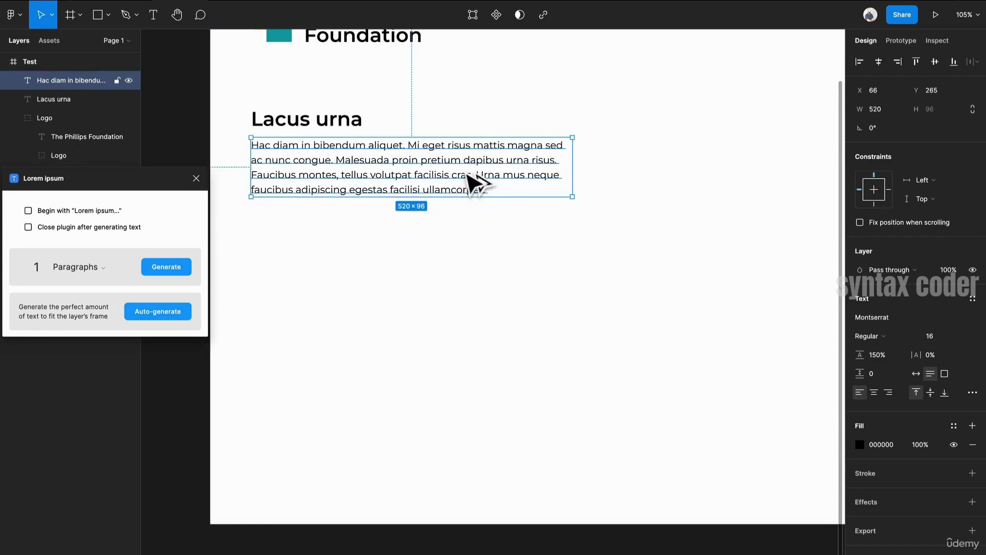
{"action": "left_click_drag", "start_coordinate": [468, 177], "coordinate": [470, 261]}
- Generate 4 sentences of placeholder text into the copied paragraph
{"action": "left_click", "coordinate": [85, 275]}
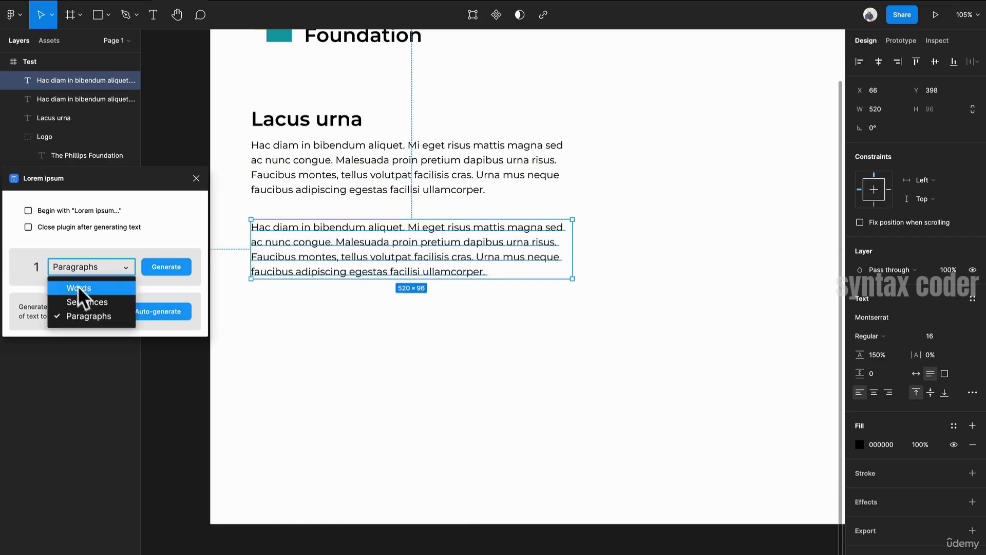
{"action": "left_click", "coordinate": [75, 300]}
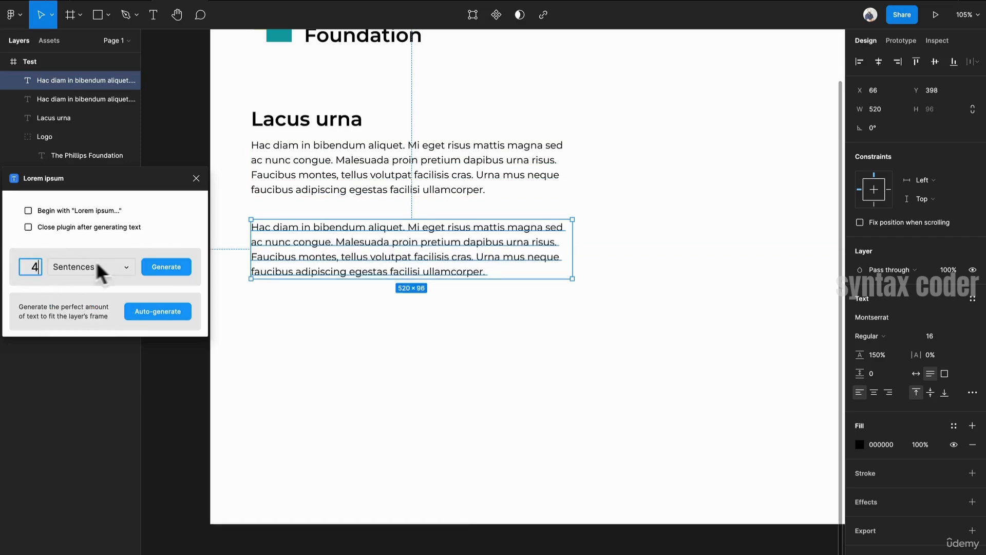
{"action": "left_click", "coordinate": [145, 271]}
{"action": "left_click", "coordinate": [398, 368]}
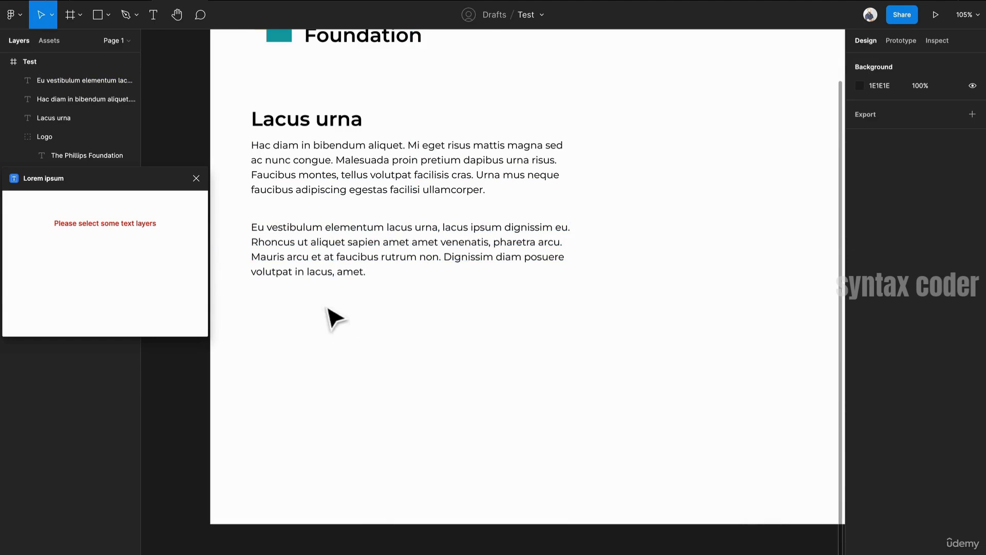
- Duplicate the heading above the second paragraph, adjusting both paragraphs' positions
{"action": "left_click_drag", "start_coordinate": [378, 176], "coordinate": [386, 186]}
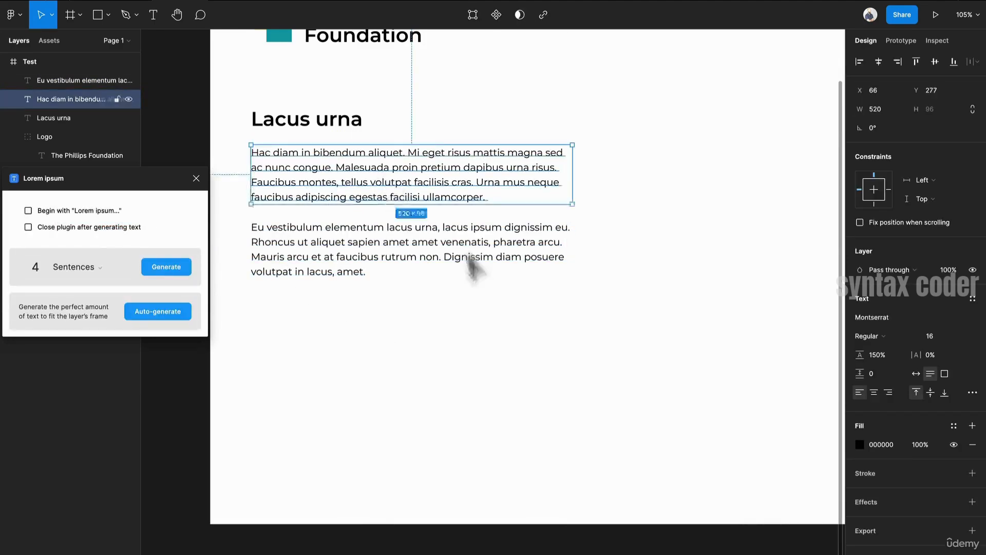
{"action": "left_click", "coordinate": [234, 237]}
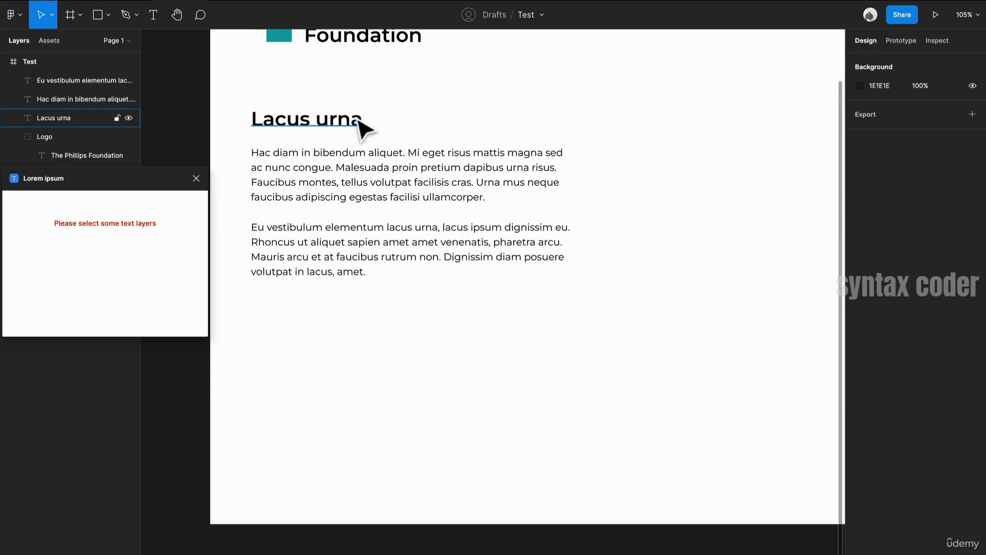
{"action": "left_click_drag", "start_coordinate": [360, 122], "coordinate": [352, 310]}
{"action": "left_click_drag", "start_coordinate": [360, 264], "coordinate": [368, 363]}
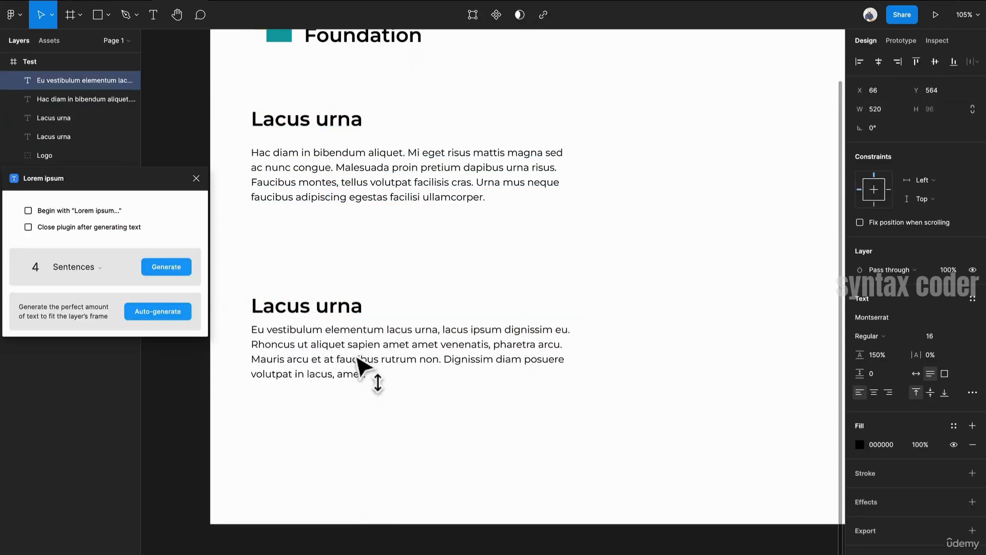
- Set the second heading's font size to 20
{"action": "left_click", "coordinate": [349, 307]}
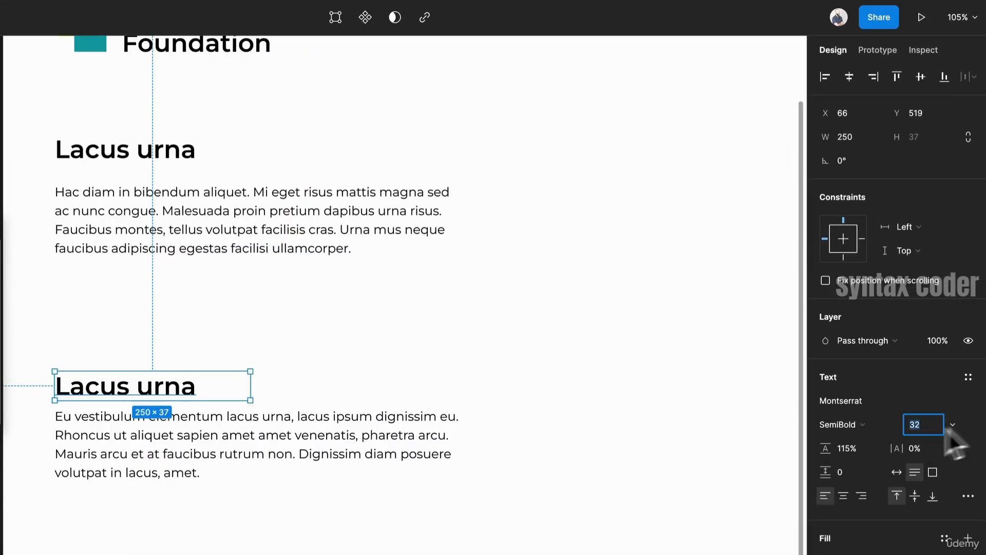
{"action": "left_click", "coordinate": [959, 425]}
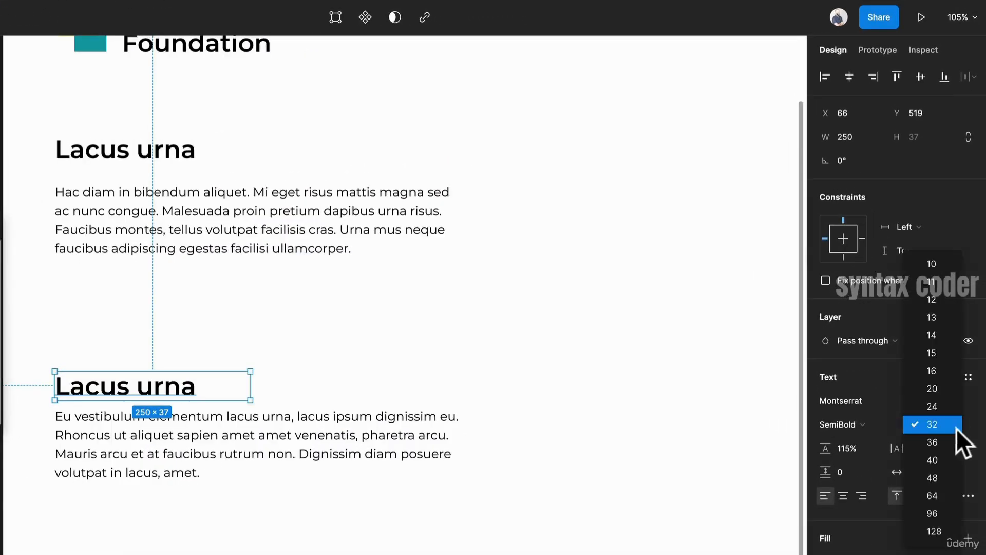
{"action": "left_click", "coordinate": [940, 385]}
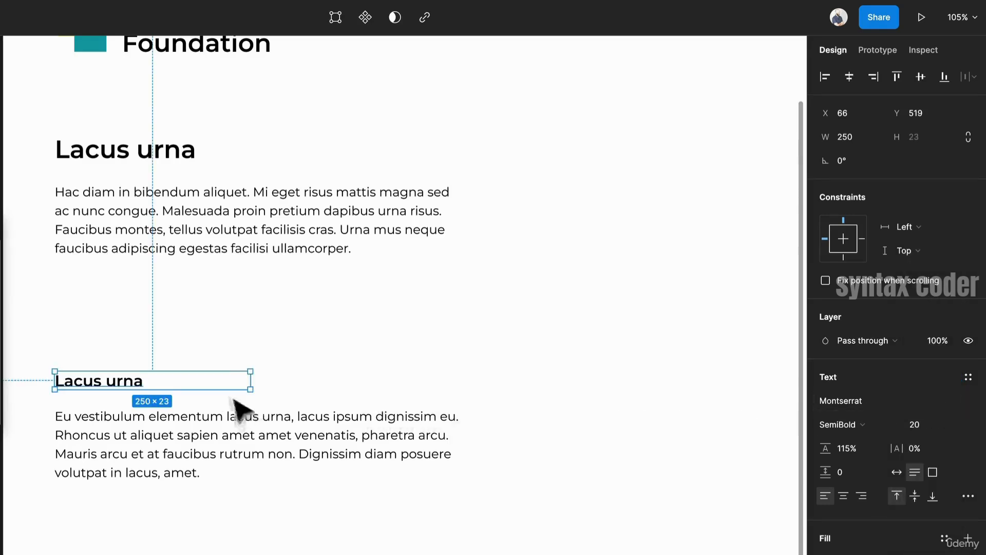
- Move the second heading and its paragraph up closer to the first paragraph
{"action": "left_click_drag", "start_coordinate": [192, 452], "coordinate": [192, 419]}
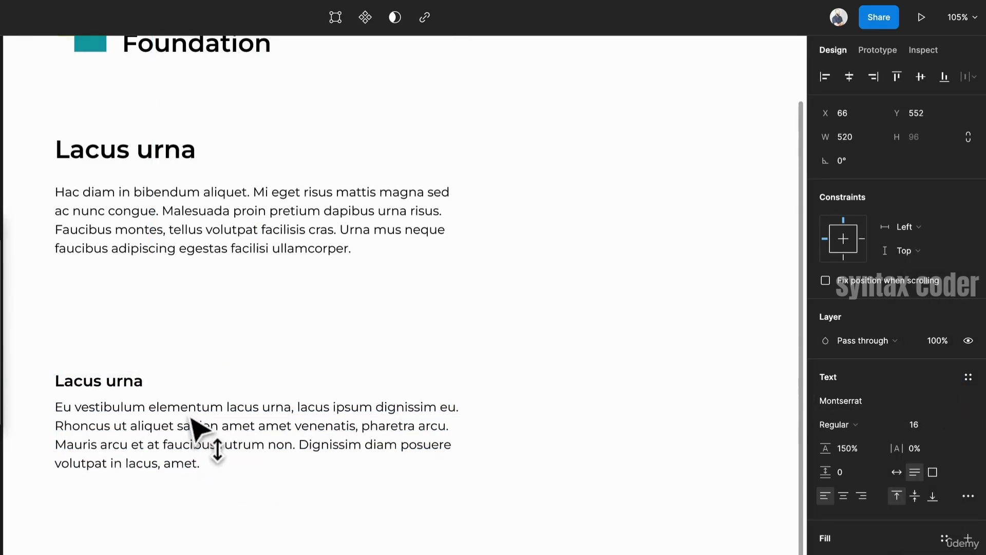
{"action": "left_click", "coordinate": [137, 388], "text": "shift"}
{"action": "left_click_drag", "start_coordinate": [137, 388], "coordinate": [136, 303]}
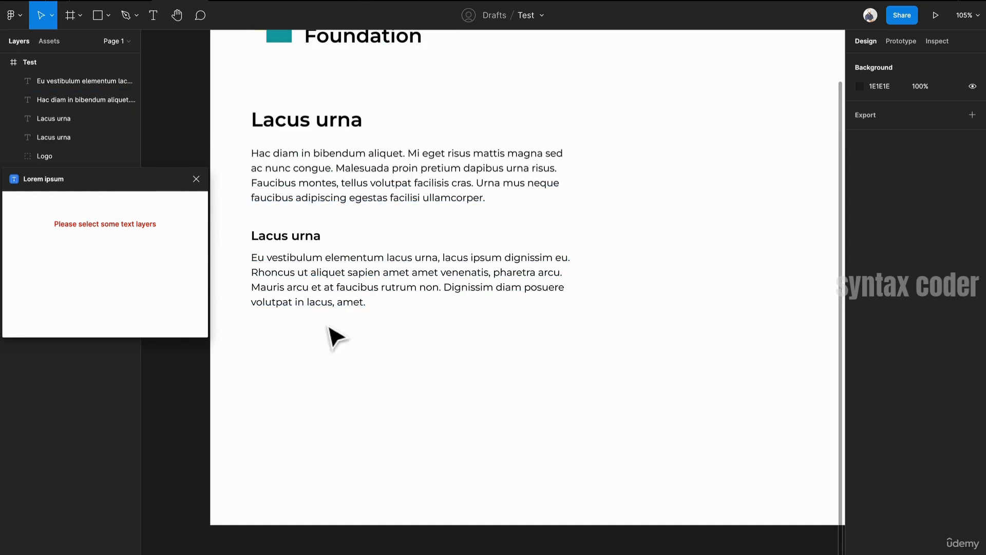
- Duplicate the second heading below the second paragraph and change its text to Label
{"action": "left_click_drag", "start_coordinate": [323, 240], "coordinate": [342, 360]}
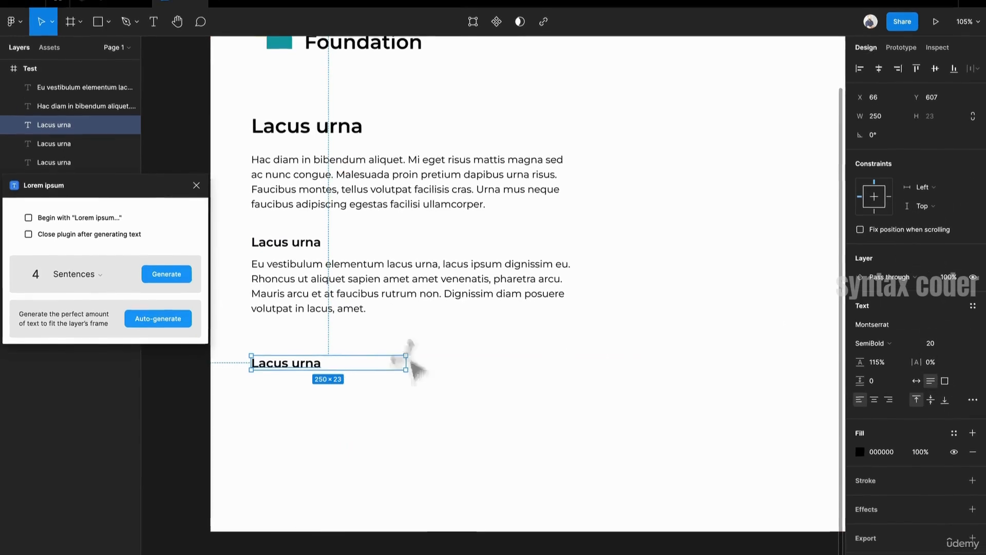
{"action": "double_click", "coordinate": [305, 378]}
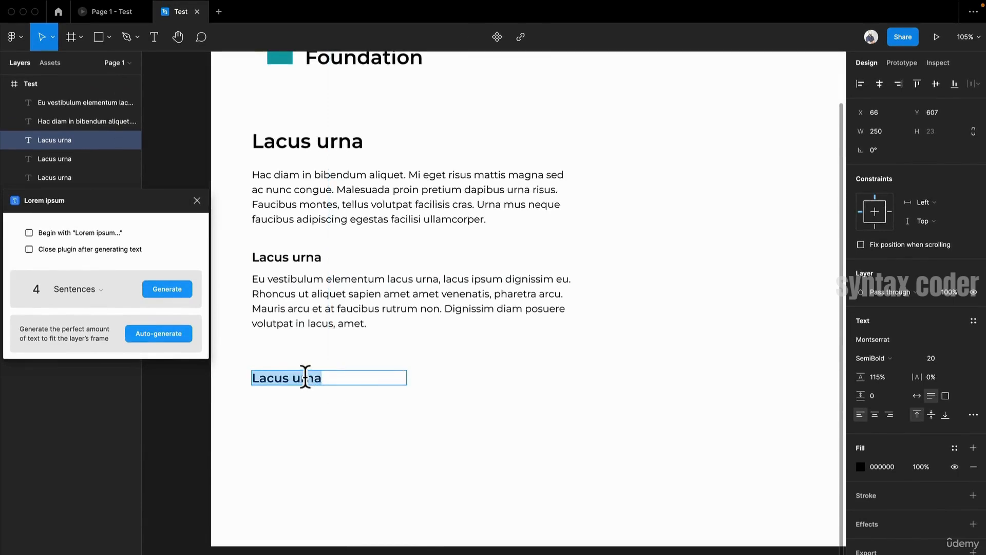
{"action": "type", "text": "Label"}
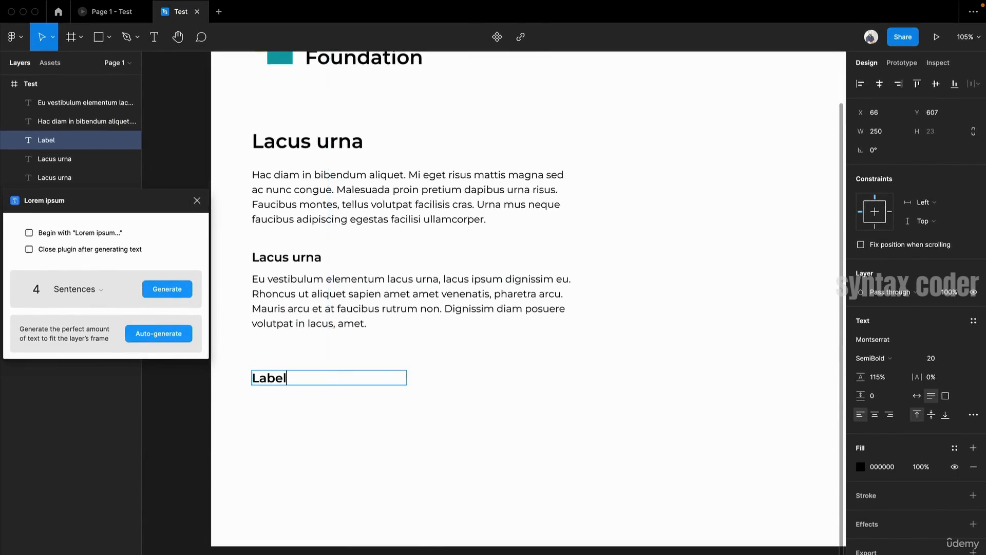
{"action": "key", "text": "Escape"}
- Set the Label text's font size to 14
{"action": "left_click", "coordinate": [931, 361]}
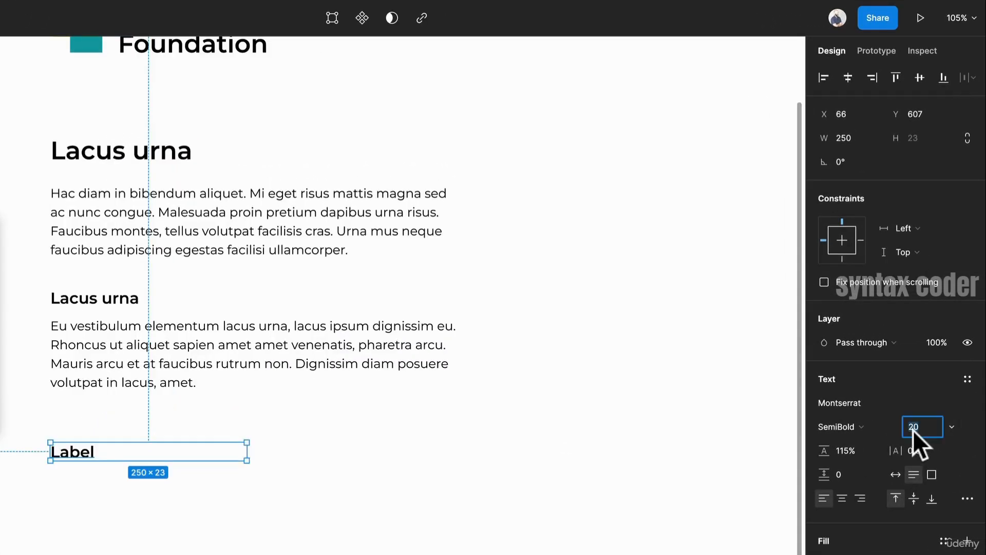
{"action": "type", "text": "14"}
{"action": "key", "text": "Return"}
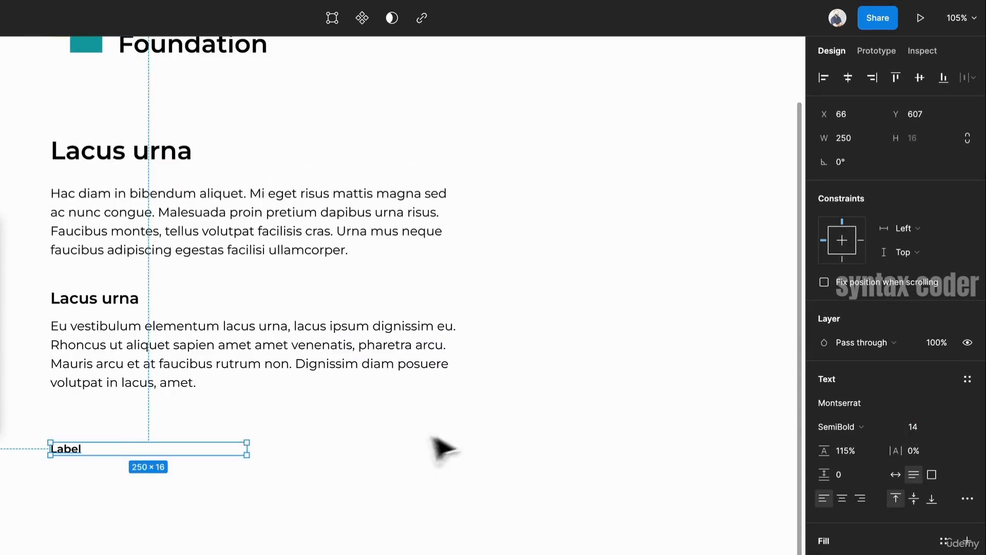
- Wrap the Label text in an auto layout frame and set its item spacing to 0
{"action": "left_click", "coordinate": [227, 488]}
{"action": "left_click", "coordinate": [76, 454]}
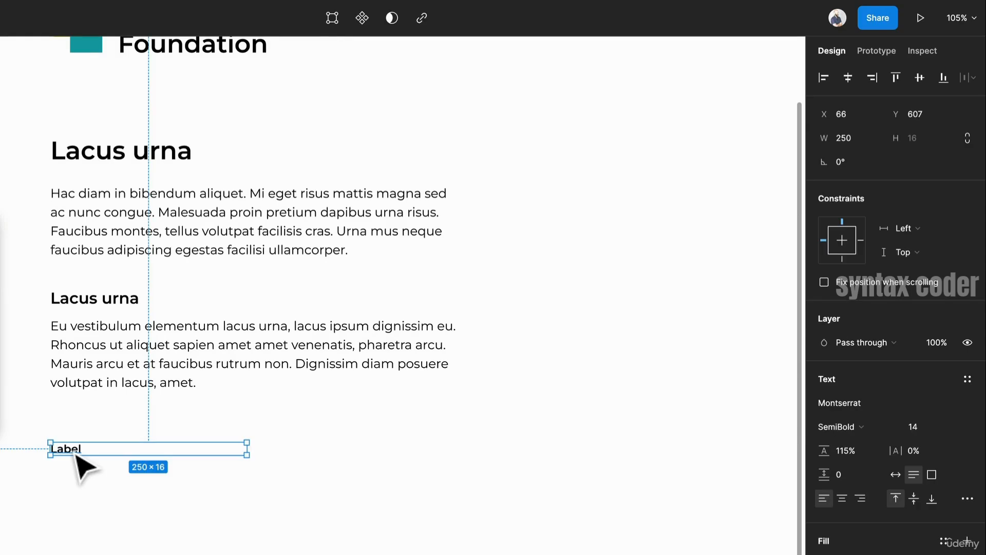
{"action": "key", "text": "shift+a"}
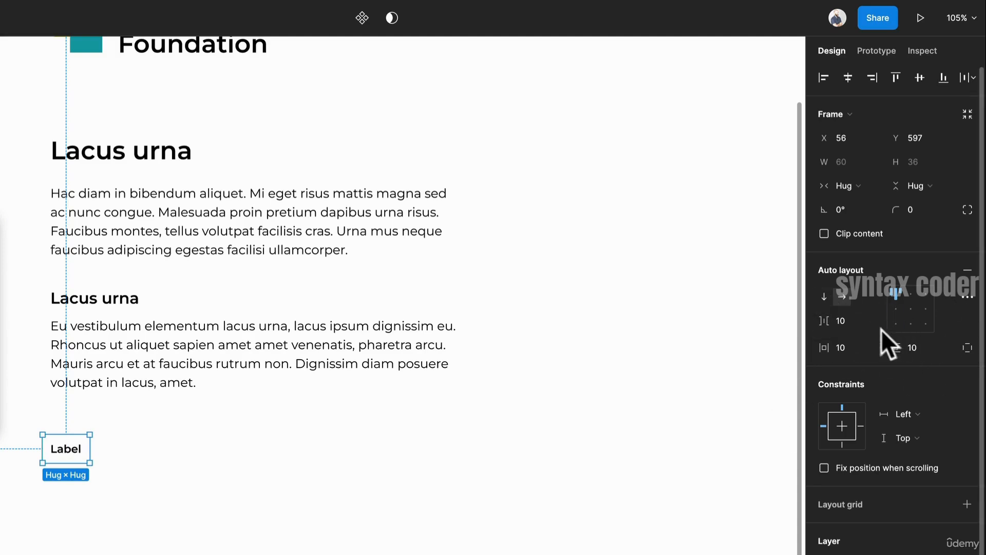
{"action": "key", "text": "BackSpace"}
{"action": "key", "text": "BackSpace"}
{"action": "type", "text": "0"}
{"action": "key", "text": "Return"}
- Give the auto layout frame a fixed height of 48
{"action": "left_click", "coordinate": [934, 187]}
{"action": "left_click", "coordinate": [934, 167]}
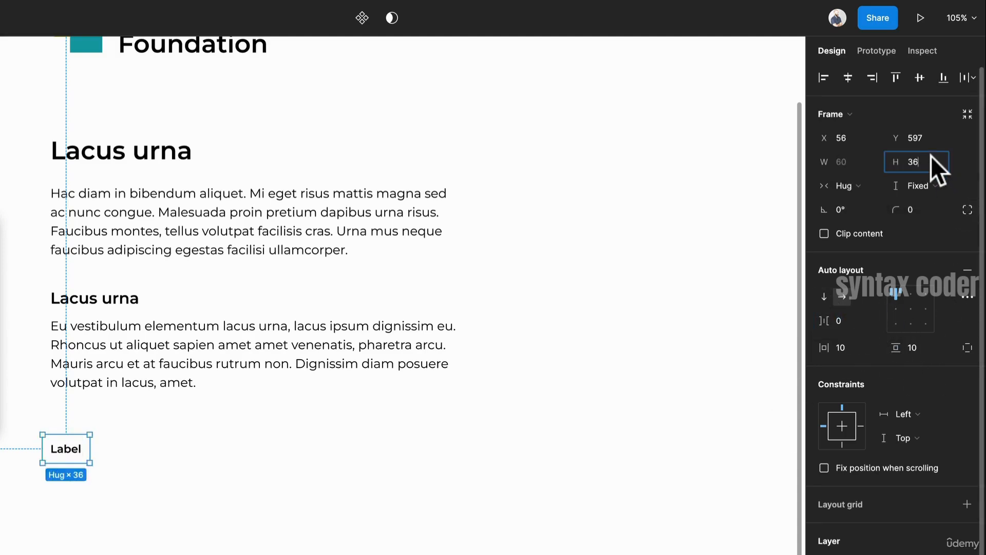
{"action": "type", "text": "48"}
{"action": "key", "text": "Return"}
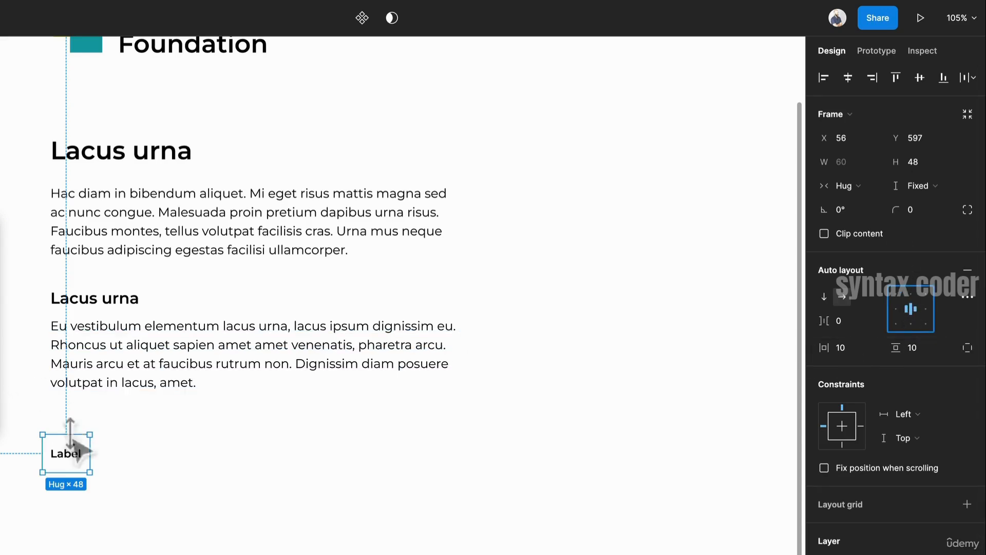
- Change the framed label's text to Welcome
{"action": "double_click", "coordinate": [77, 452]}
{"action": "double_click", "coordinate": [67, 453]}
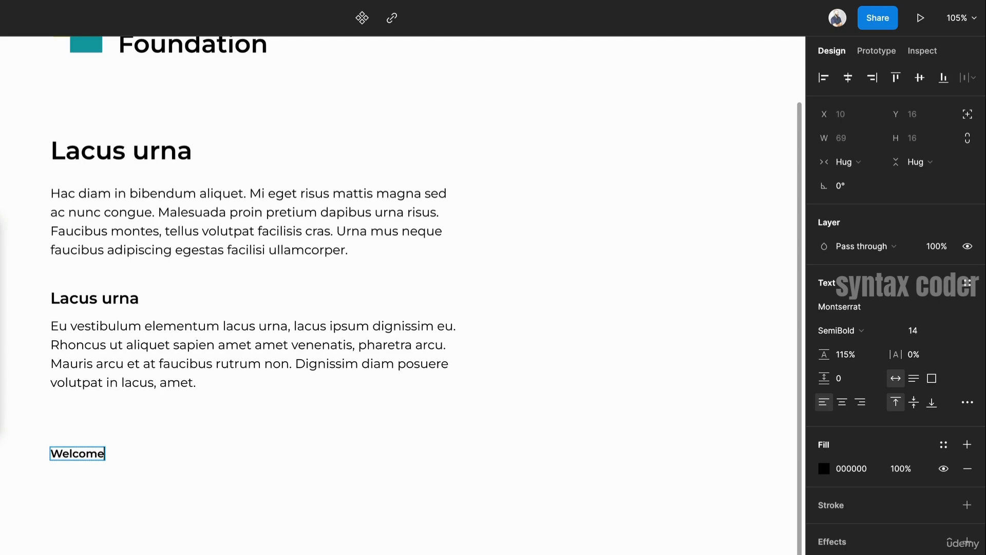
{"action": "key", "text": "Escape"}
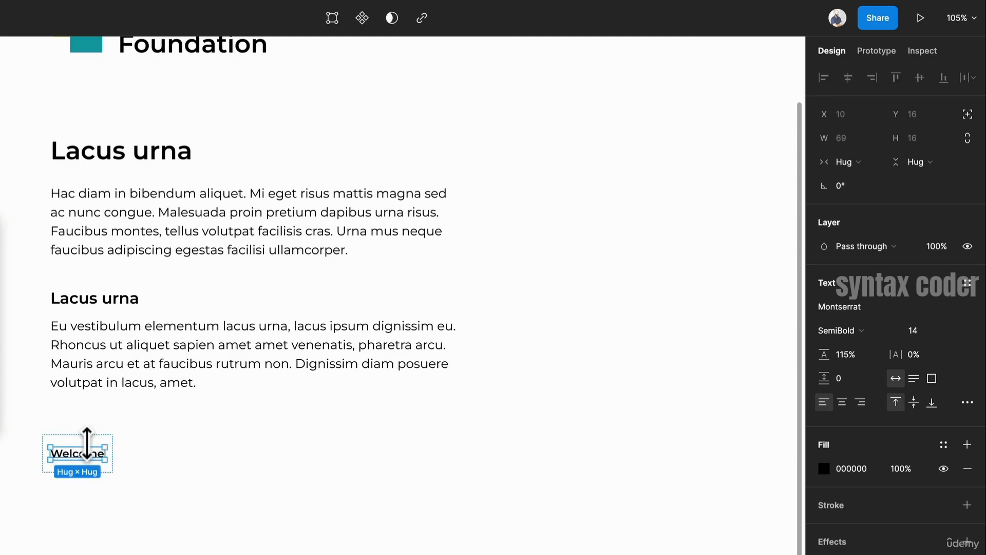
{"action": "key", "text": "Escape"}
- Fill the button frame with the logo's teal colour and set its text colour to white FFFFFF
{"action": "key", "text": "i"}
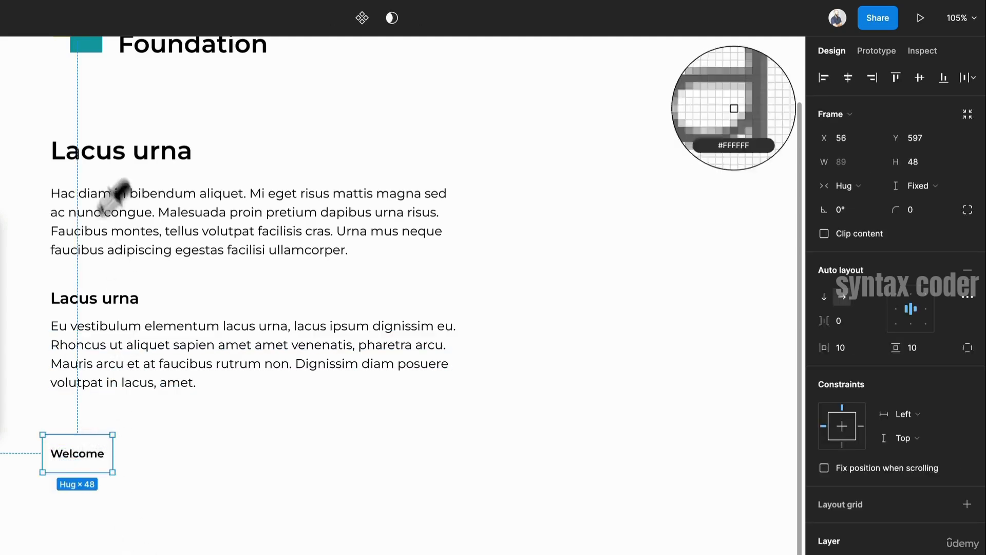
{"action": "left_click", "coordinate": [97, 51]}
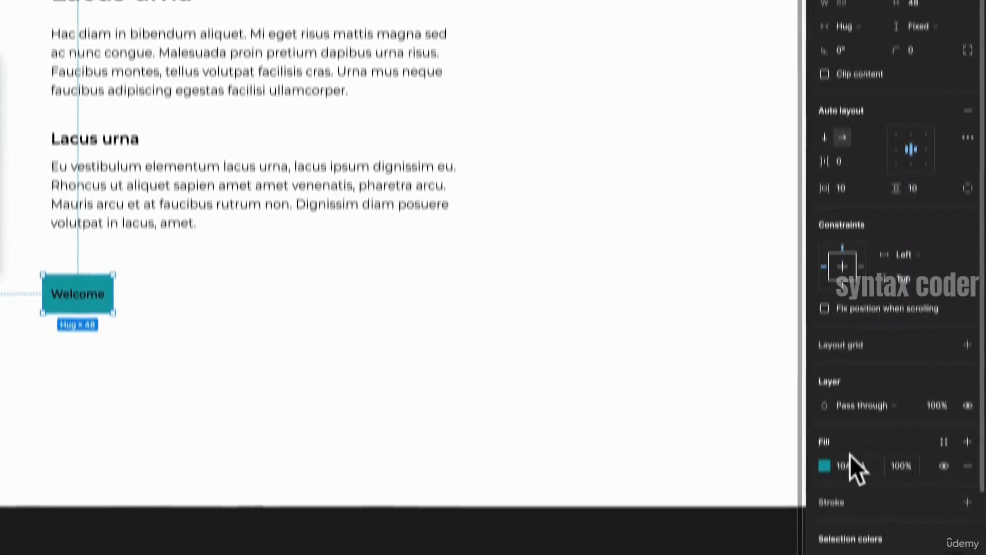
{"action": "type", "text": "F"}
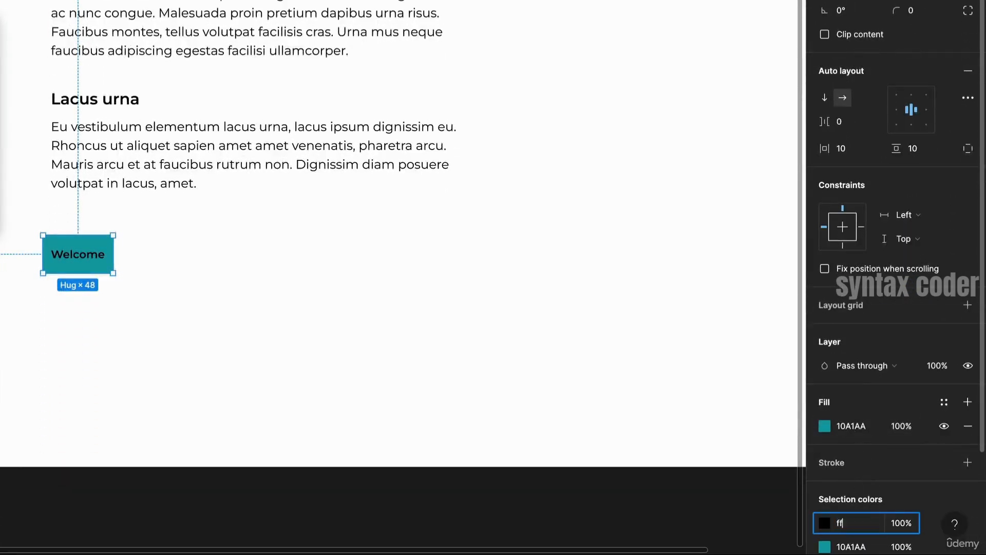
{"action": "key", "text": "Return"}
- Set the button's corner radius to 4
{"action": "left_click", "coordinate": [119, 268]}
{"action": "left_click", "coordinate": [98, 260]}
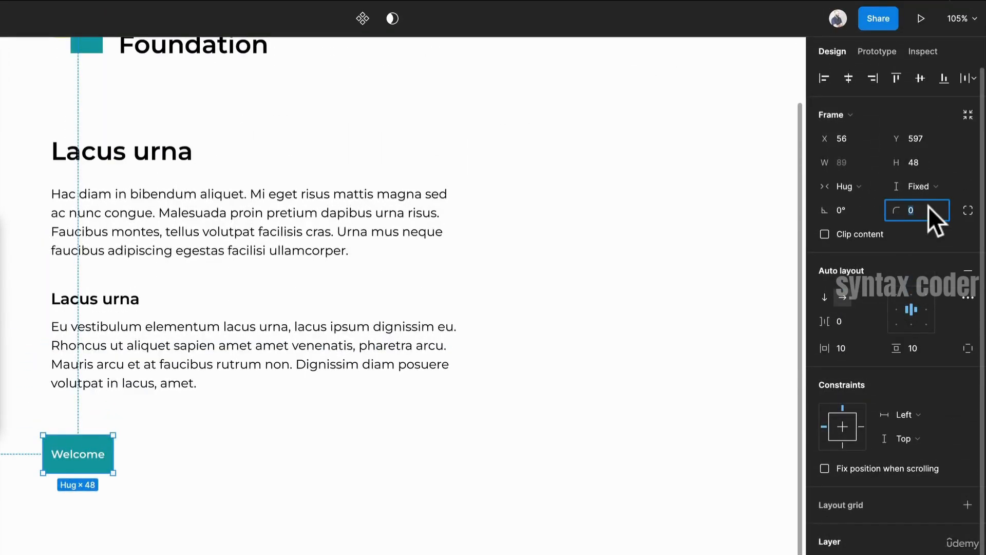
{"action": "type", "text": "4"}
{"action": "key", "text": "Return"}
- Move the Welcome button up closer beneath the second paragraph
{"action": "left_click_drag", "start_coordinate": [78, 455], "coordinate": [107, 442]}
{"action": "left_click_drag", "start_coordinate": [104, 408], "coordinate": [90, 396]}
{"action": "left_click", "coordinate": [162, 446]}
{"action": "scroll", "coordinate": [259, 462], "scroll_direction": "up", "scroll_amount": 2}
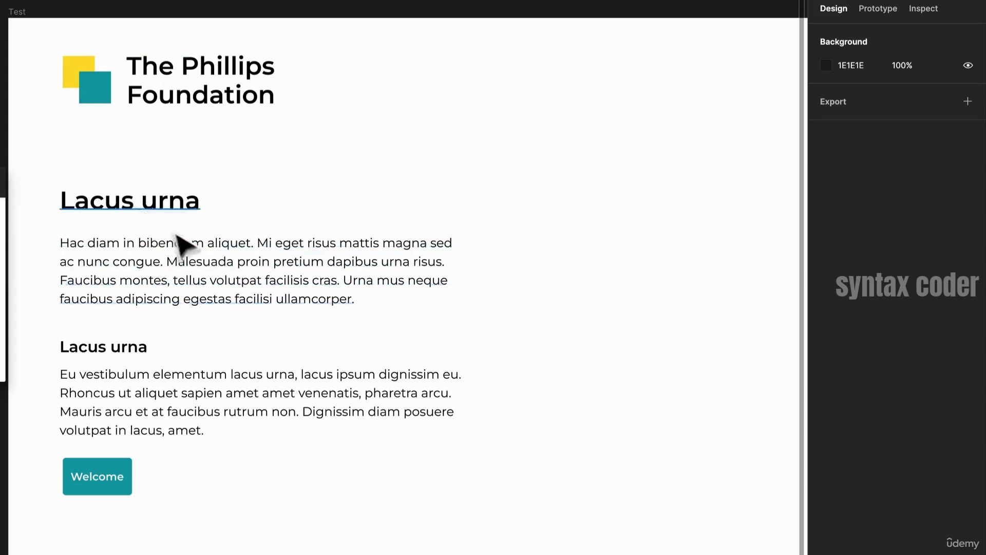
- Set the second paragraph's font size to 14
{"action": "left_click", "coordinate": [302, 417]}
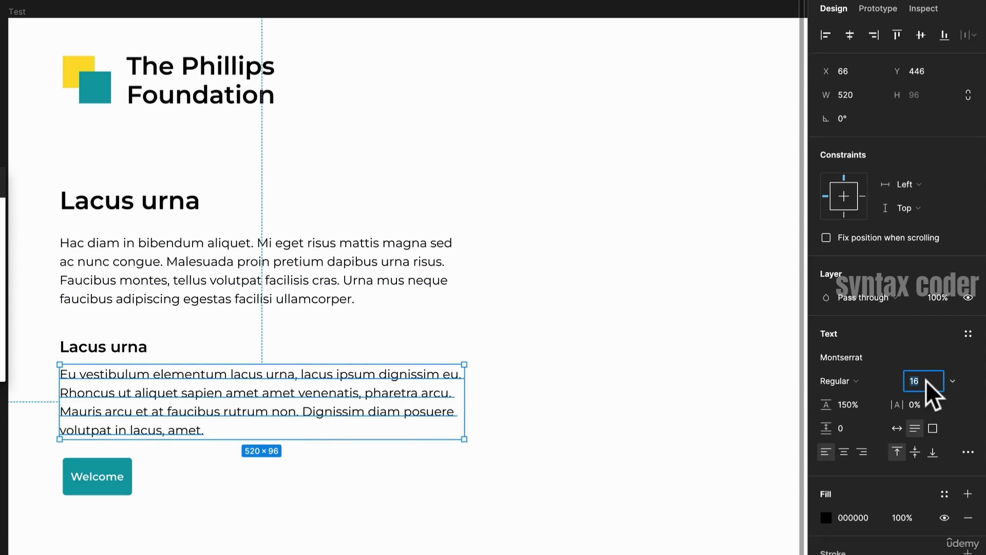
{"action": "type", "text": "1"}
{"action": "key", "text": "Return"}
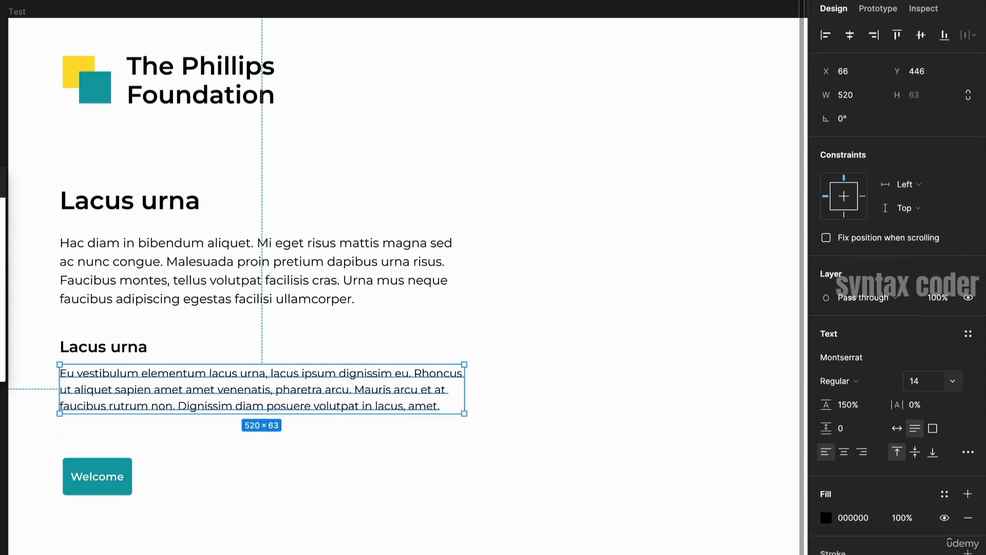
- Duplicate the first heading to the right of the content, level with the original
{"action": "left_click", "coordinate": [433, 520]}
{"action": "left_click_drag", "start_coordinate": [490, 291], "coordinate": [413, 322]}
{"action": "scroll", "coordinate": [413, 316], "scroll_direction": "down", "scroll_amount": 2}
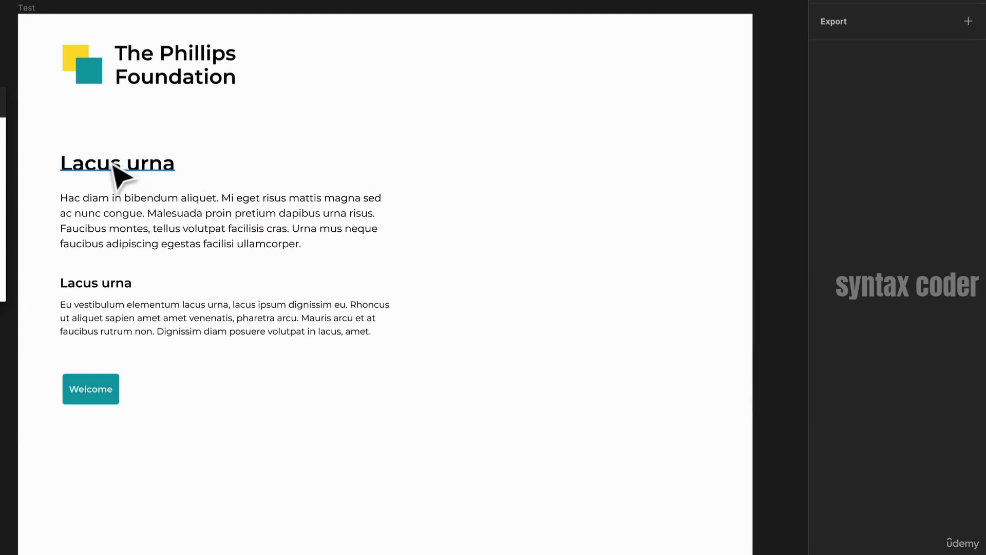
{"action": "left_click_drag", "start_coordinate": [114, 165], "coordinate": [480, 176]}
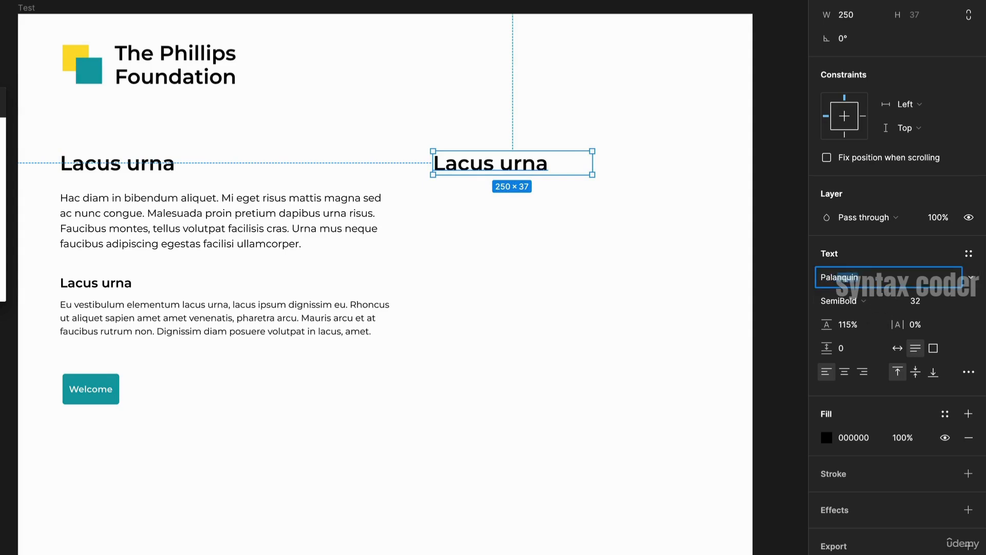
- Change the copied heading's font to EB Garamond SemiBold
{"action": "key", "text": "Return"}
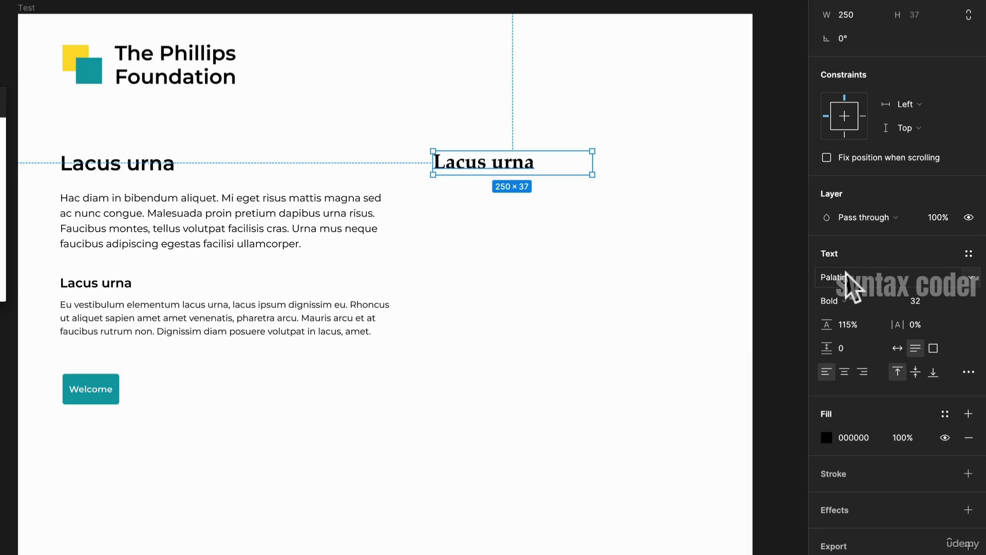
{"action": "type", "text": "EB Garamond"}
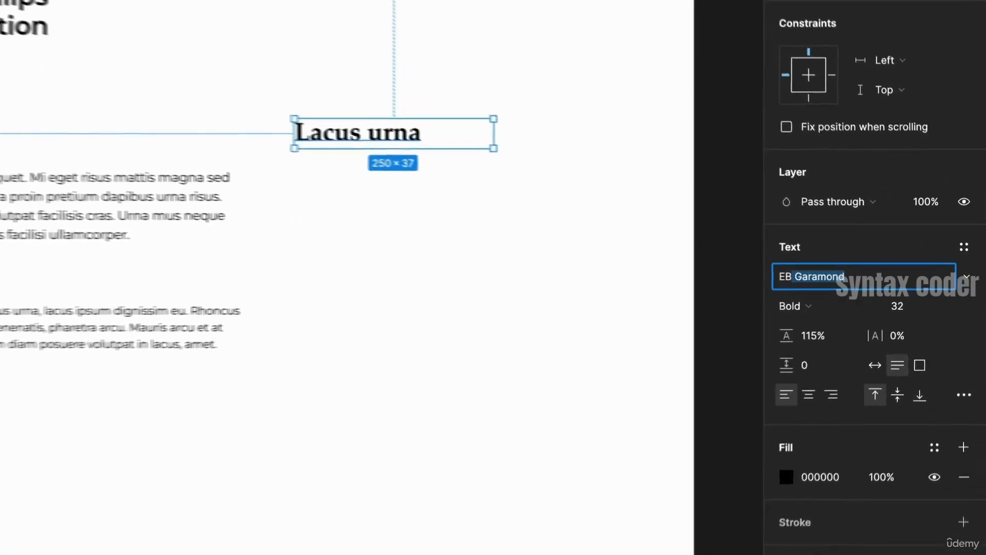
{"action": "key", "text": "Return"}
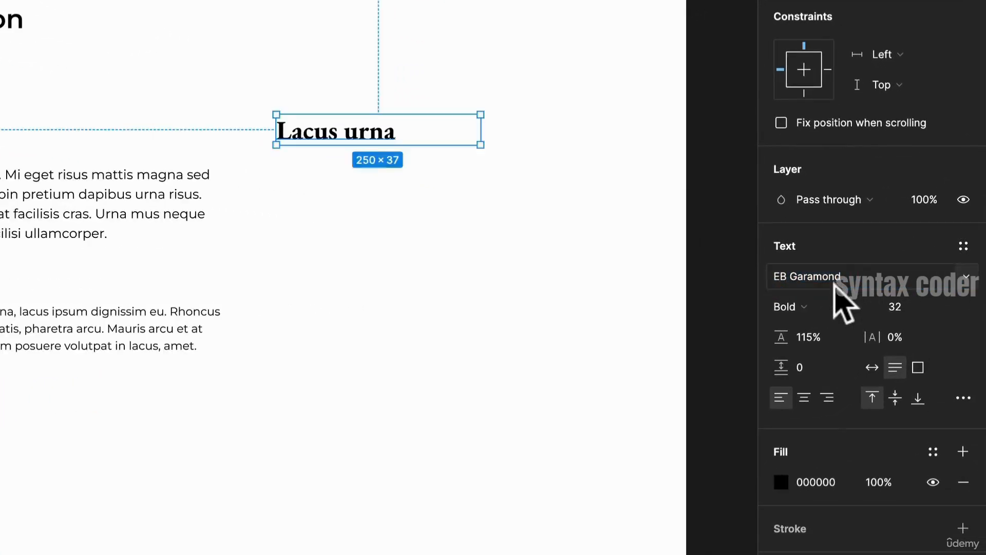
{"action": "left_click", "coordinate": [838, 304]}
{"action": "left_click", "coordinate": [828, 286]}
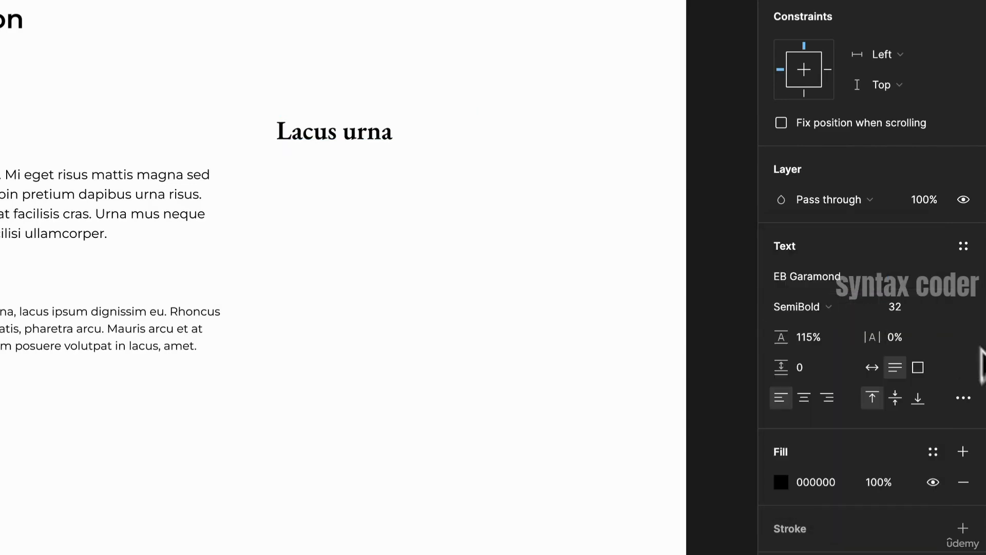
- Change the copied heading's text to Welcome to our foundation and widen it to fit one line
{"action": "double_click", "coordinate": [361, 132]}
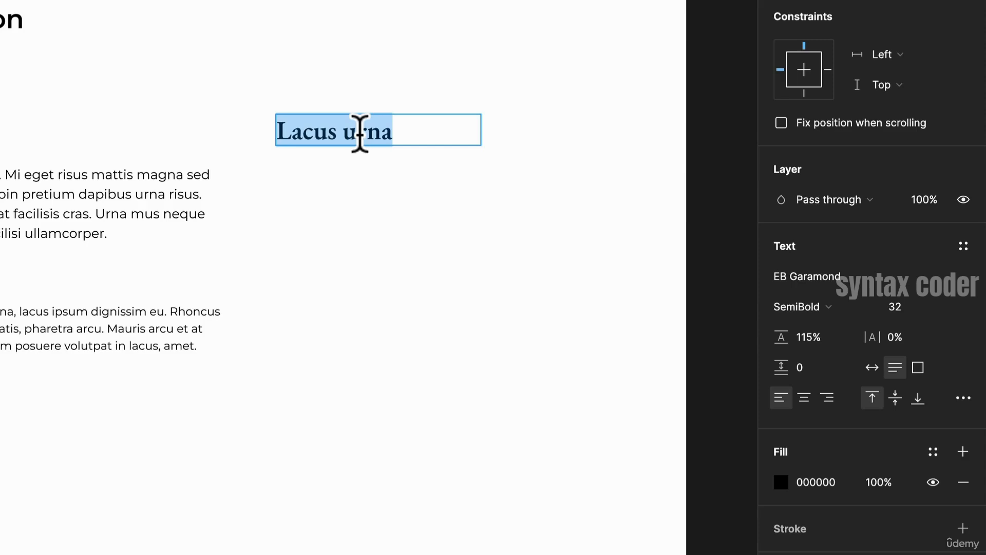
{"action": "type", "text": "Welcome"}
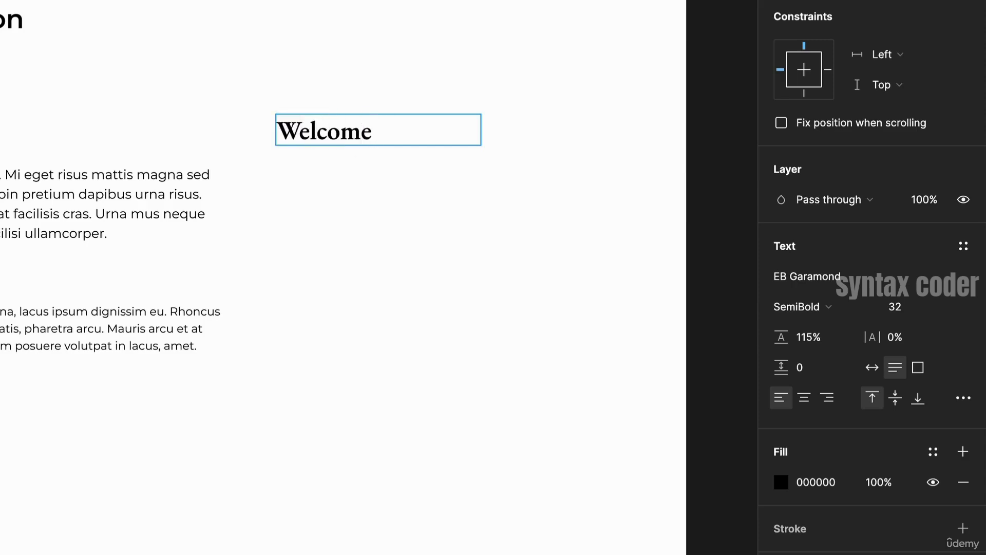
{"action": "type", "text": " to our foundation"}
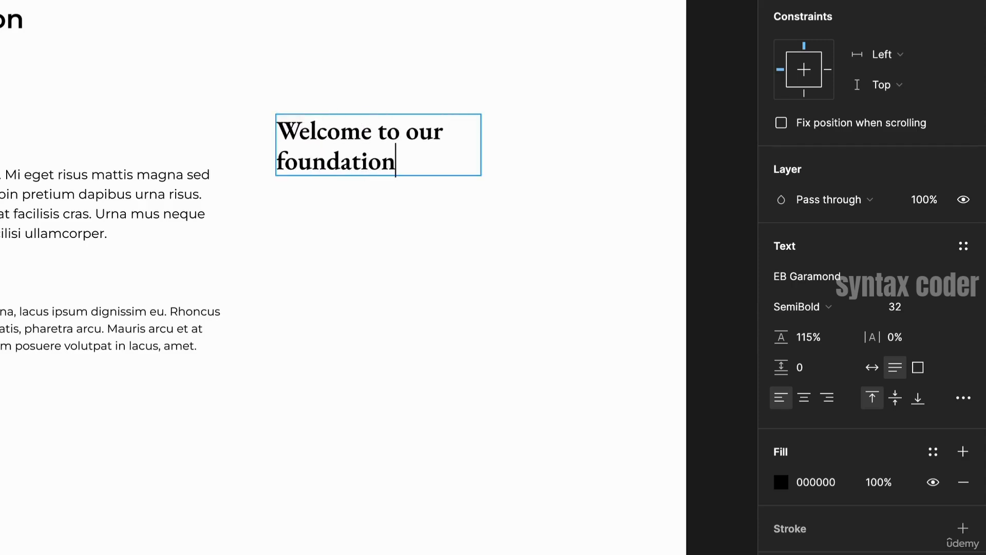
{"action": "key", "text": "Escape"}
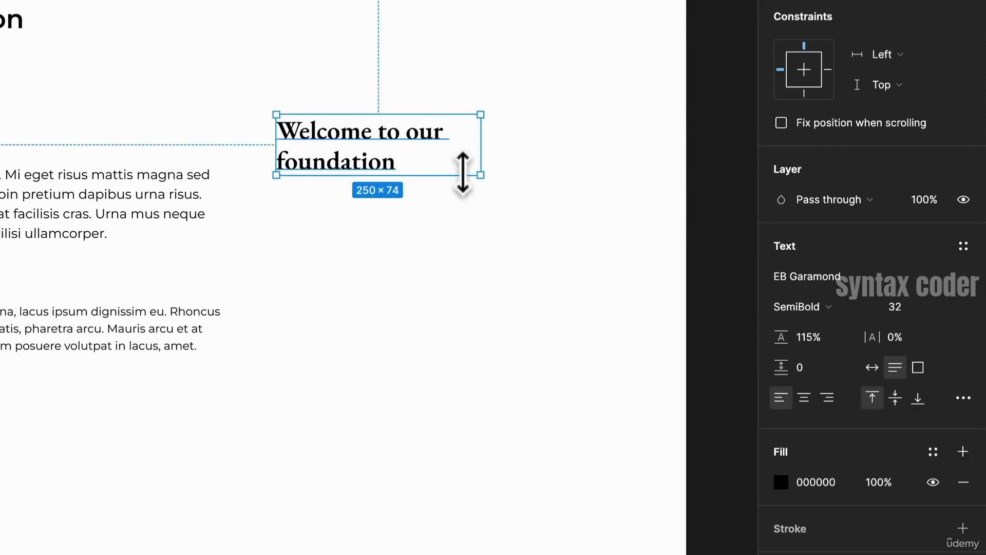
{"action": "left_click_drag", "start_coordinate": [488, 156], "coordinate": [601, 161]}
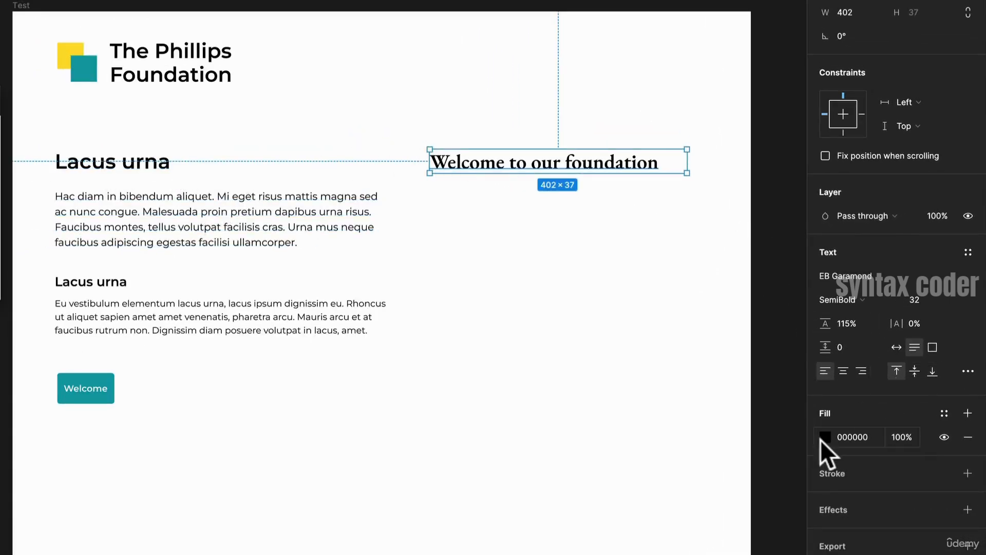
- Colour the new heading a darker shade of the button's teal using the eyedropper
{"action": "left_click", "coordinate": [824, 437]}
{"action": "left_click", "coordinate": [650, 461]}
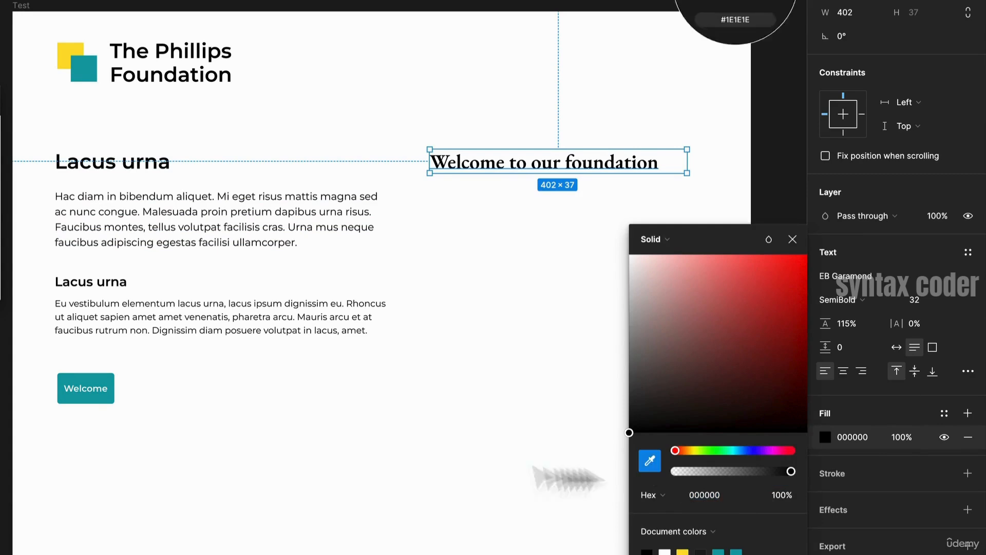
{"action": "left_click", "coordinate": [87, 387]}
{"action": "left_click_drag", "start_coordinate": [778, 321], "coordinate": [799, 352]}
{"action": "left_click", "coordinate": [552, 297]}
- Duplicate the first paragraph and place it beneath the Welcome to our foundation heading
{"action": "left_click", "coordinate": [253, 242]}
{"action": "left_click_drag", "start_coordinate": [253, 242], "coordinate": [534, 254]}
{"action": "right_click", "coordinate": [469, 396]}
{"action": "left_click", "coordinate": [379, 441]}
{"action": "left_click_drag", "start_coordinate": [557, 397], "coordinate": [440, 381]}
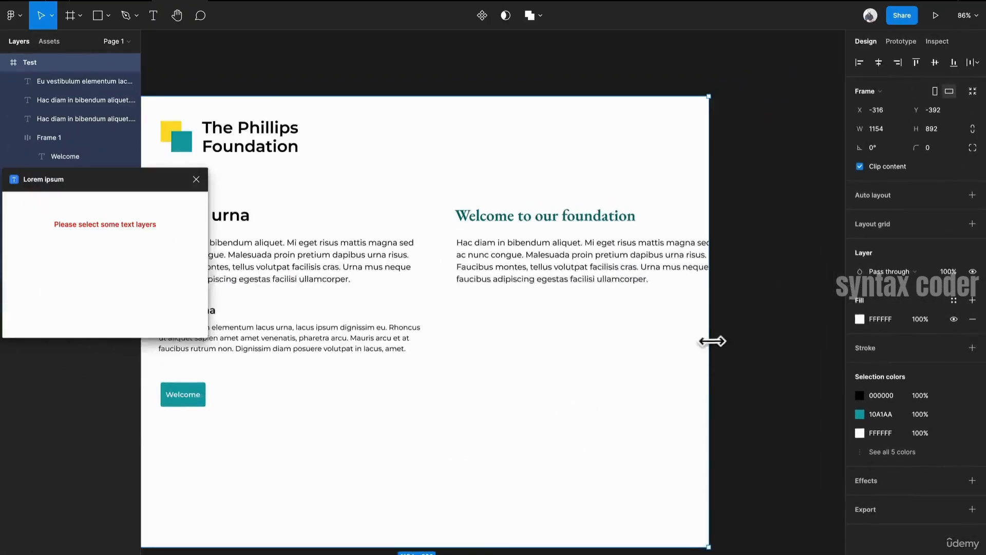
{"action": "left_click_drag", "start_coordinate": [713, 341], "coordinate": [760, 355]}
{"action": "left_click_drag", "start_coordinate": [430, 368], "coordinate": [658, 299]}
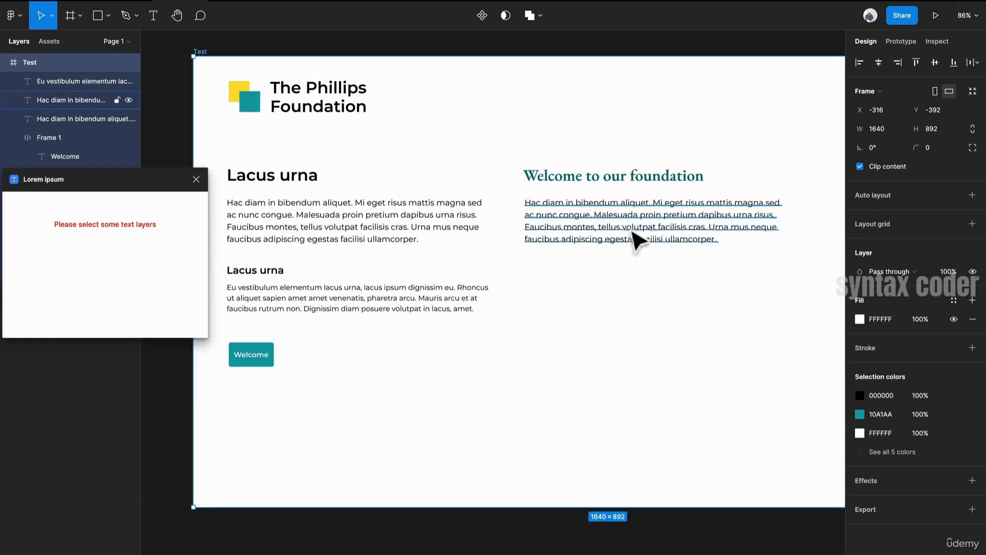
{"action": "left_click", "coordinate": [638, 238]}
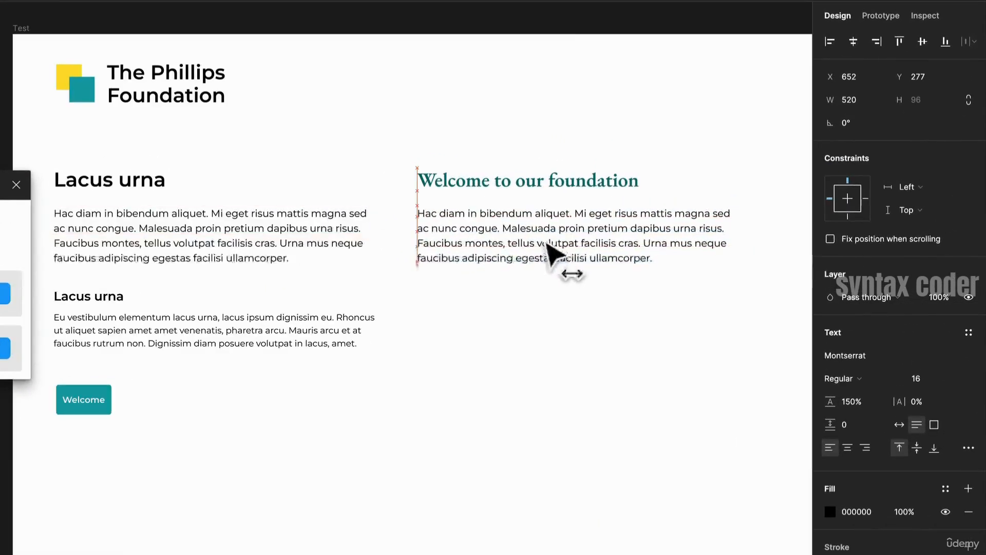
{"action": "left_click_drag", "start_coordinate": [547, 244], "coordinate": [590, 233]}
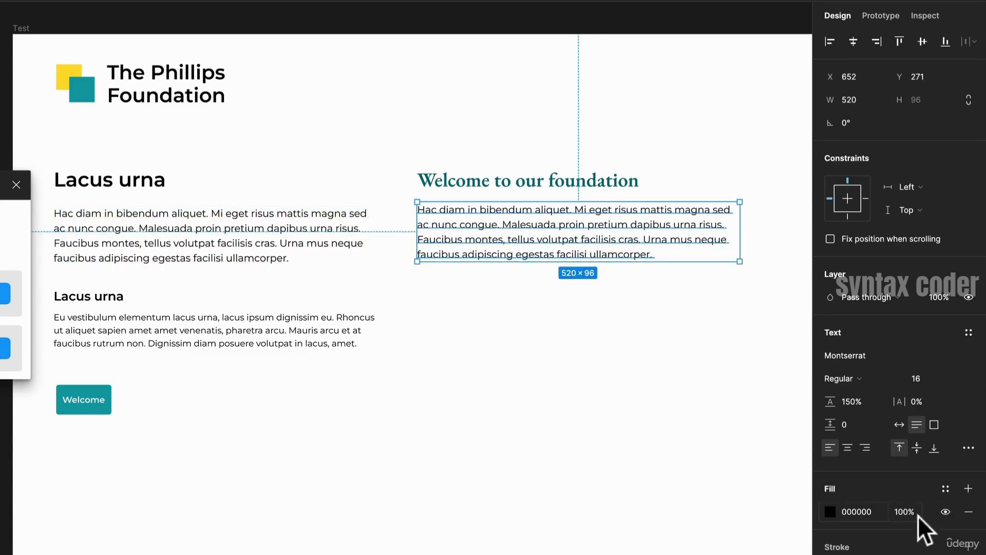
- Set the new paragraph's text colour to a dark grey
{"action": "left_click", "coordinate": [830, 512]}
{"action": "left_click_drag", "start_coordinate": [683, 471], "coordinate": [640, 464]}
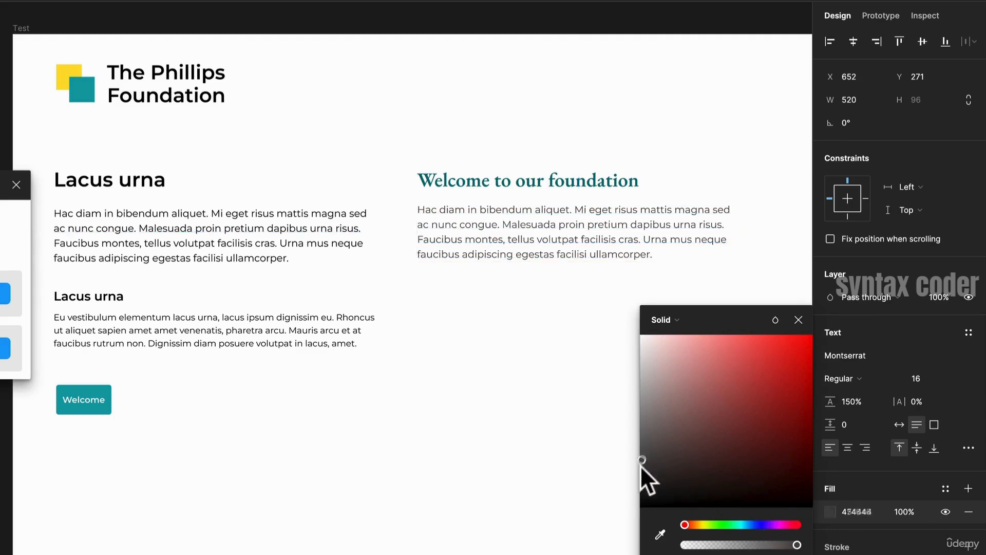
{"action": "left_click", "coordinate": [550, 380]}
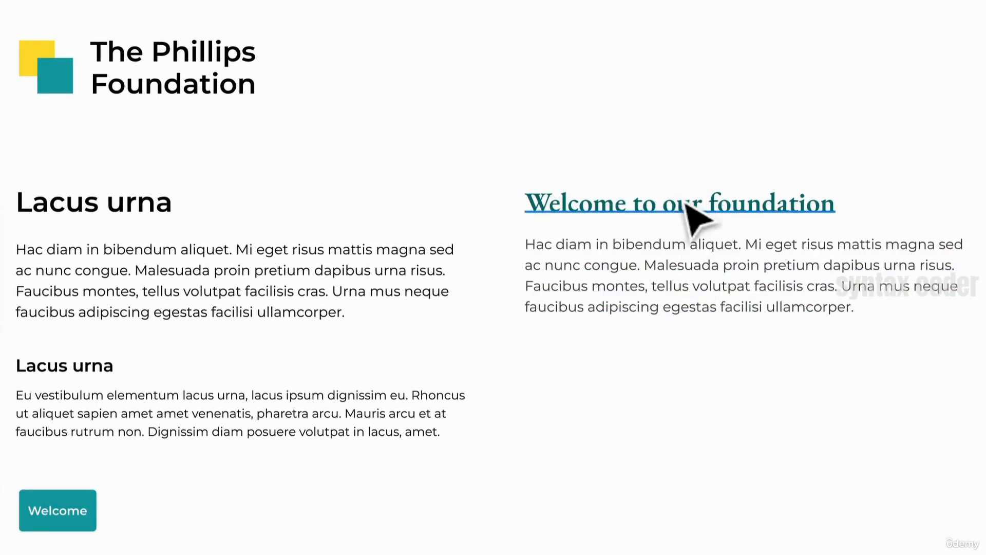
- Duplicate the subheading beneath the new paragraph and enter its text
{"action": "left_click_drag", "start_coordinate": [95, 367], "coordinate": [595, 378]}
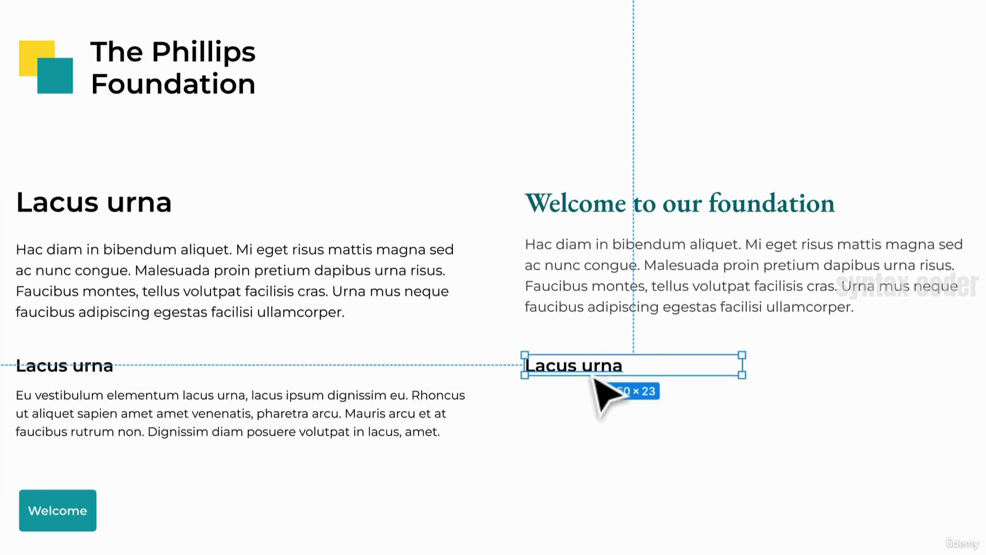
{"action": "double_click", "coordinate": [595, 375]}
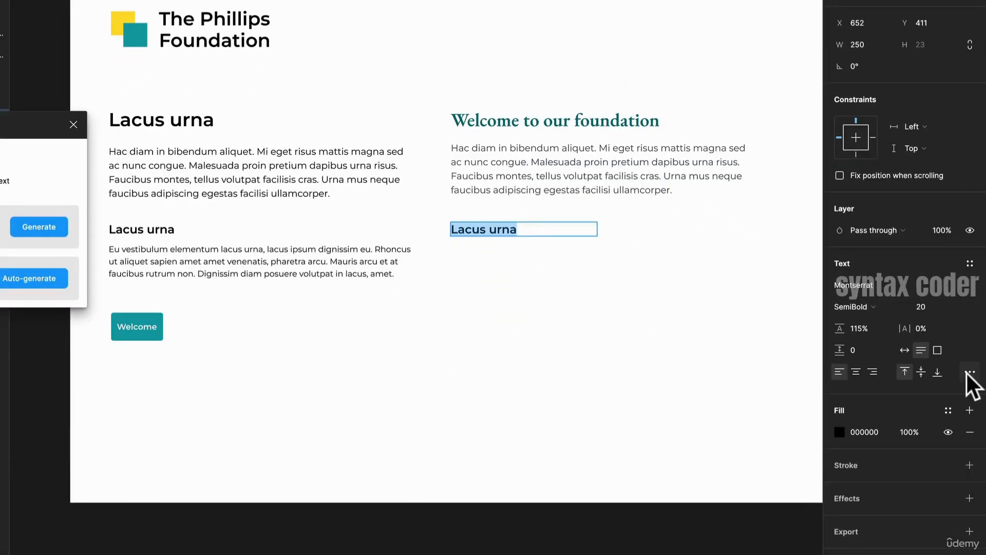
- Set the copied subheading to uppercase with 9% letter spacing
{"action": "left_click", "coordinate": [970, 373]}
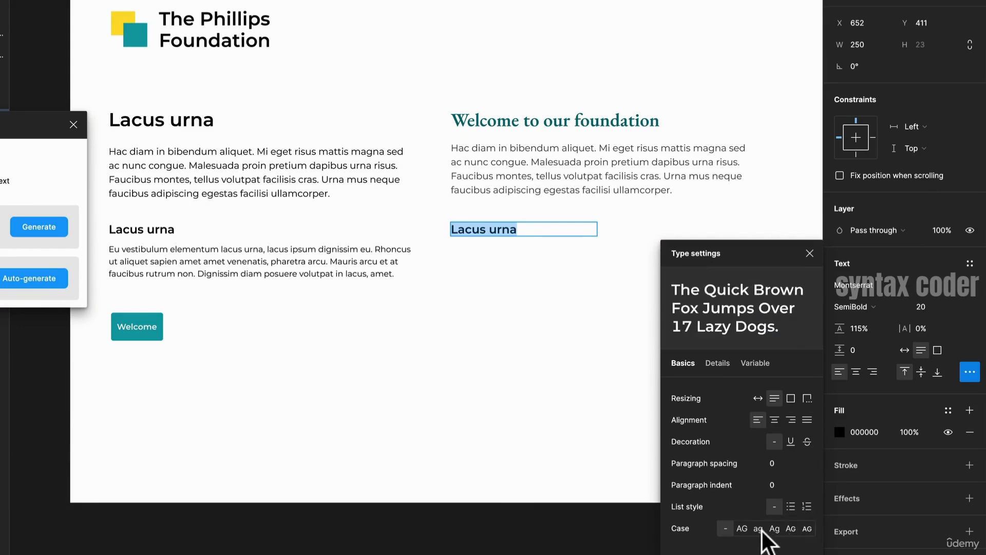
{"action": "left_click", "coordinate": [742, 529]}
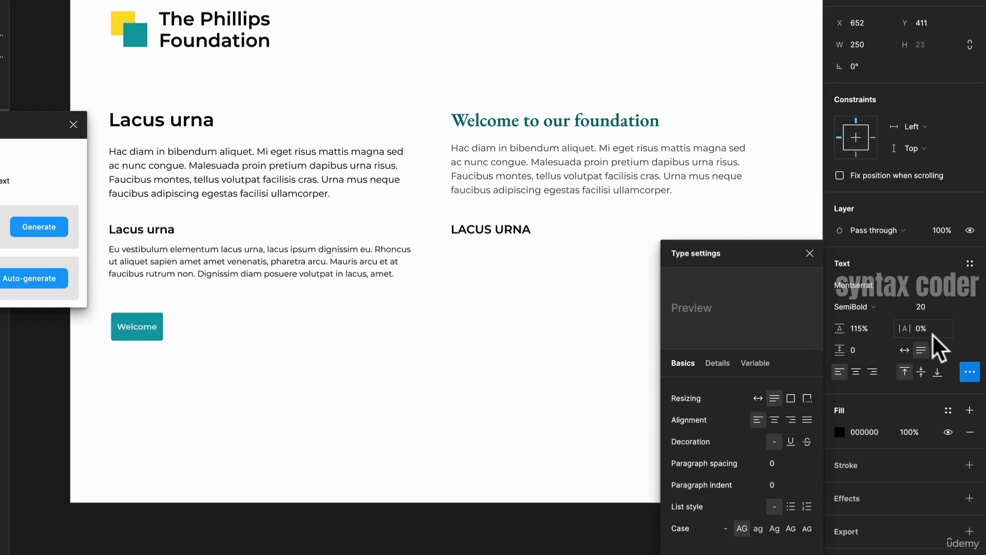
{"action": "left_click_drag", "start_coordinate": [906, 329], "coordinate": [924, 317]}
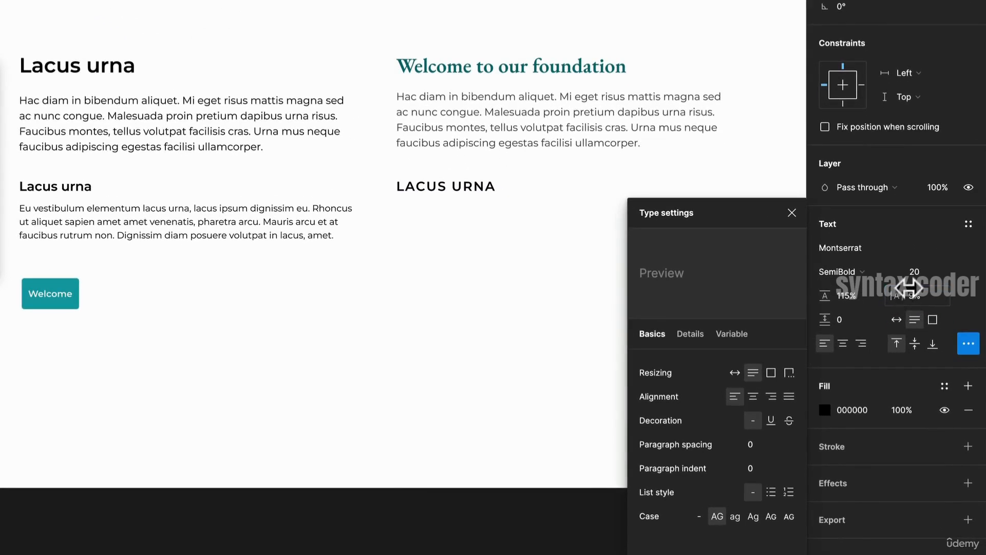
- Rename the uppercase subheading to HOW WE HELP and set its text colour to grey 757575
{"action": "left_click", "coordinate": [470, 180]}
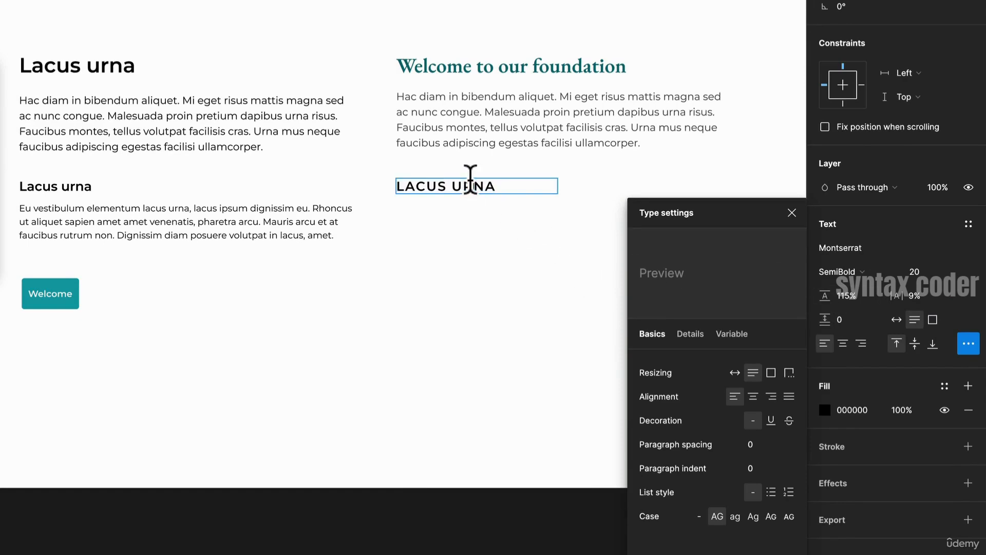
{"action": "key", "text": "ctrl+a"}
{"action": "type", "text": "HOW"}
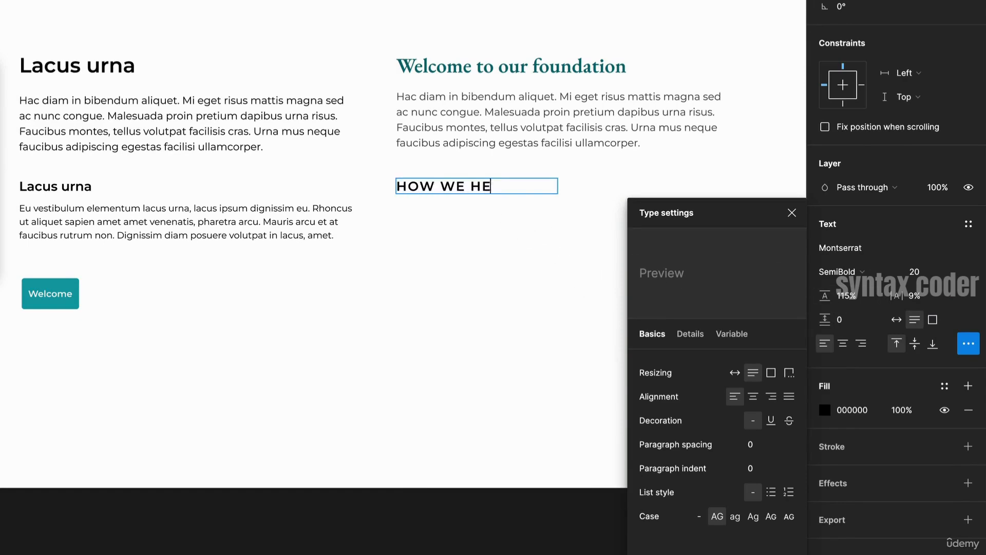
{"action": "key", "text": "Escape"}
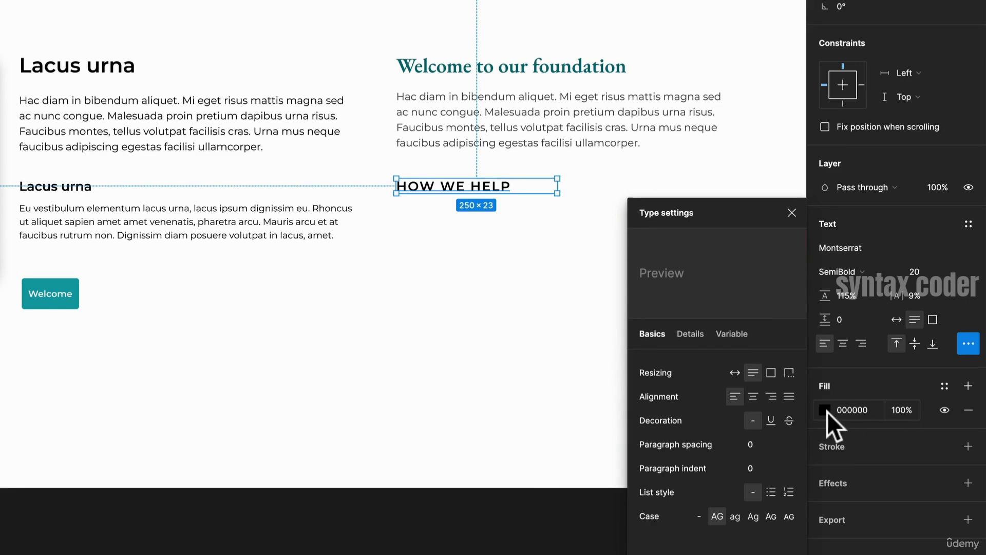
{"action": "left_click", "coordinate": [825, 410]}
{"action": "left_click_drag", "start_coordinate": [715, 402], "coordinate": [616, 330]}
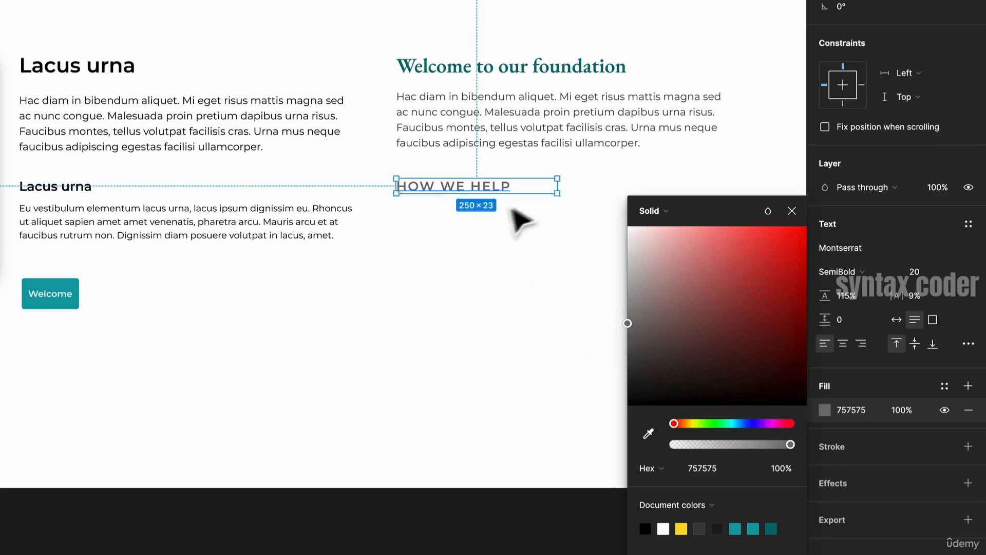
- Duplicate the small paragraph beneath HOW WE HELP and set its fill opacity to 75%
{"action": "left_click_drag", "start_coordinate": [181, 221], "coordinate": [536, 248], "text": "alt+shift"}
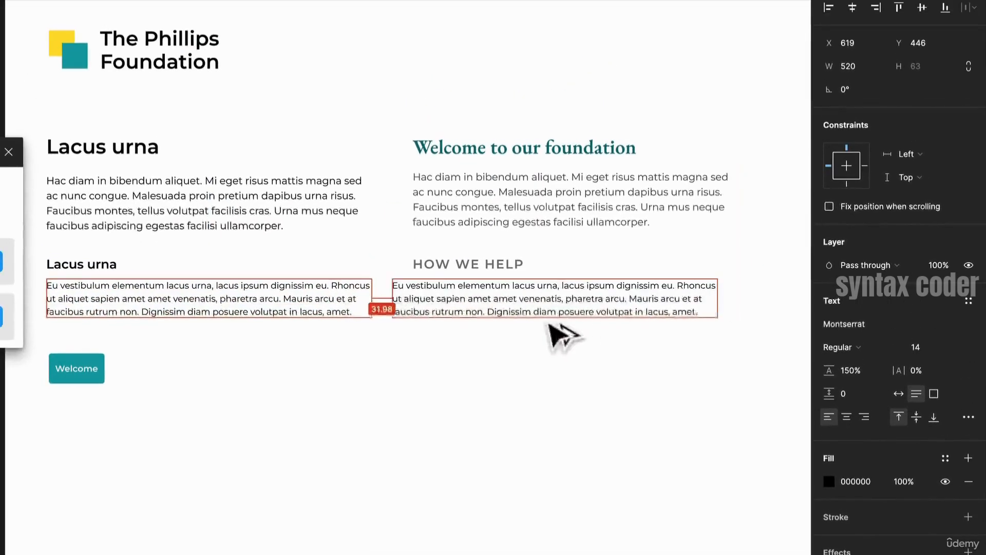
{"action": "mouse_move", "coordinate": [564, 334]}
{"action": "left_mouse_down"}
{"action": "mouse_move", "coordinate": [577, 337]}
{"action": "mouse_move", "coordinate": [570, 331]}
{"action": "left_mouse_up"}
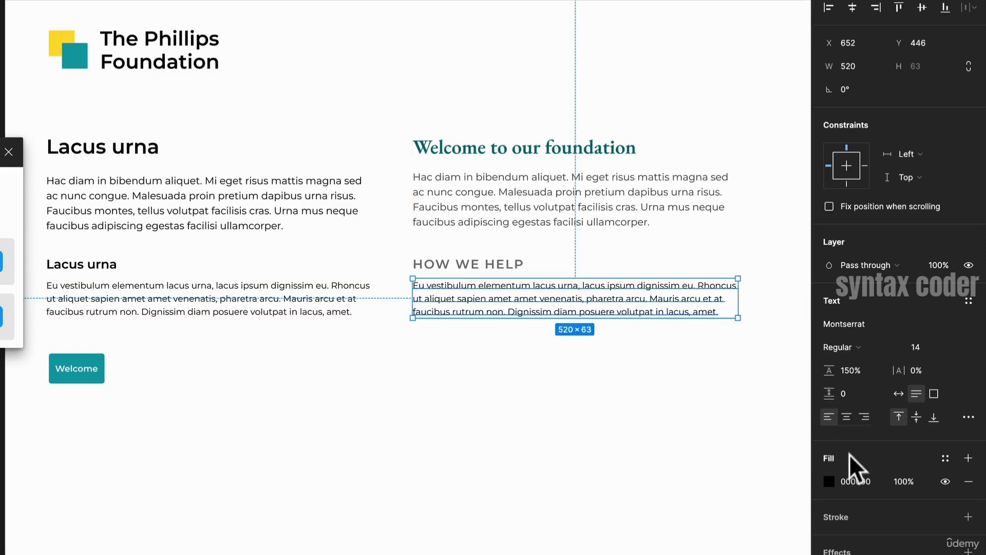
{"action": "left_click", "coordinate": [899, 480]}
{"action": "type", "text": "50"}
{"action": "key", "text": "Return"}
{"action": "left_click", "coordinate": [901, 479]}
{"action": "type", "text": "75"}
{"action": "key", "text": "Return"}
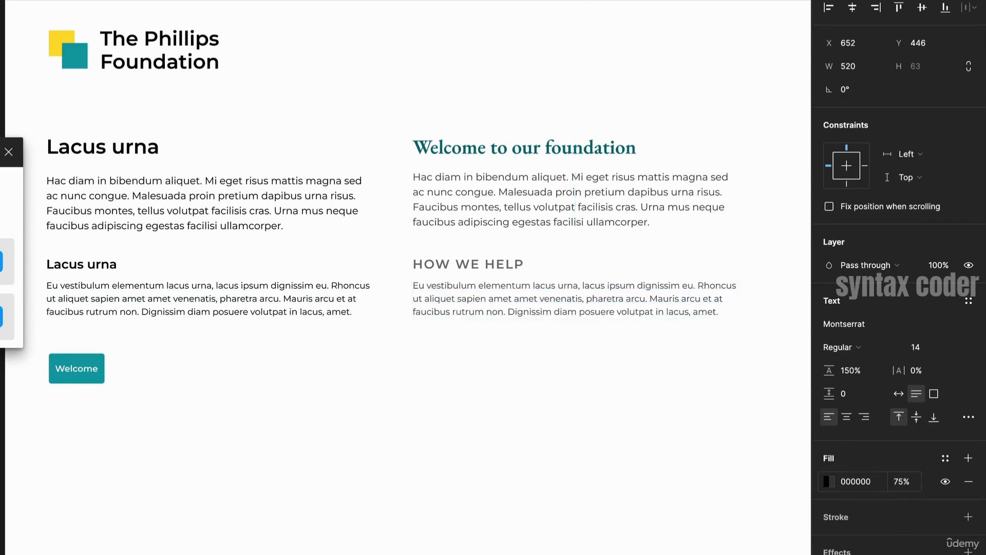
- Set the HOW WE HELP subheading's font size to 16
{"action": "left_click", "coordinate": [516, 265]}
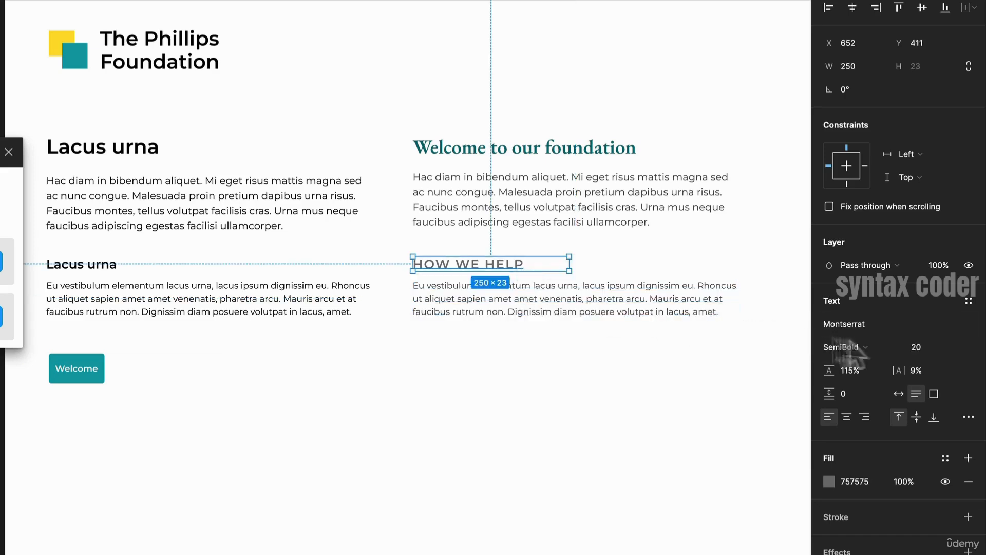
{"action": "left_click", "coordinate": [929, 347]}
{"action": "type", "text": "16"}
{"action": "key", "text": "Return"}
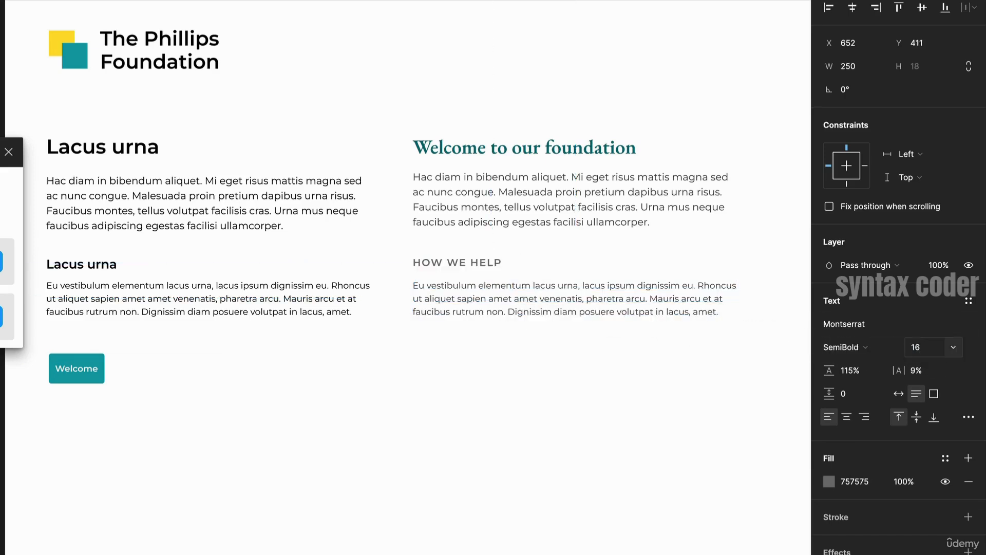
- Duplicate the Welcome button into the right column and place it below the new paragraph
{"action": "left_click", "coordinate": [582, 310]}
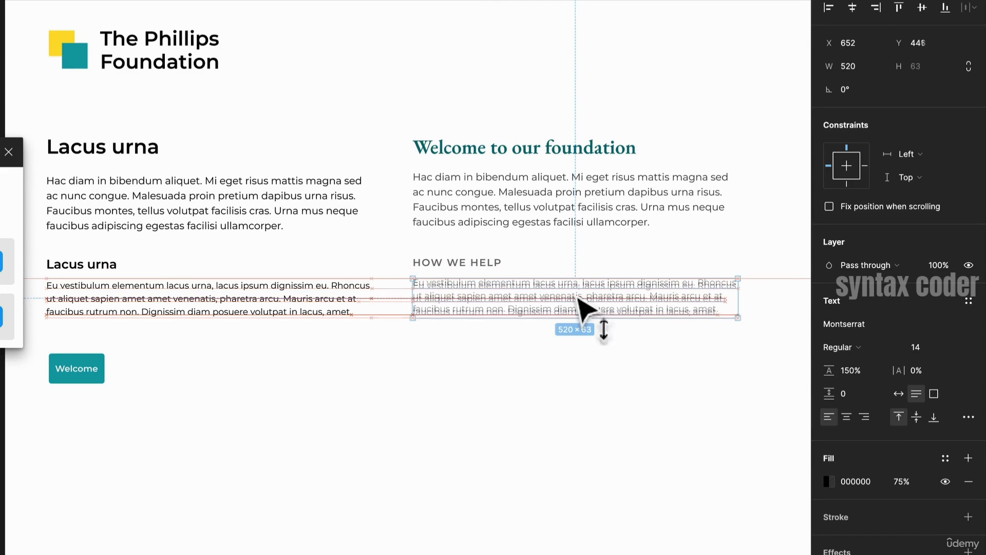
{"action": "left_click", "coordinate": [62, 378]}
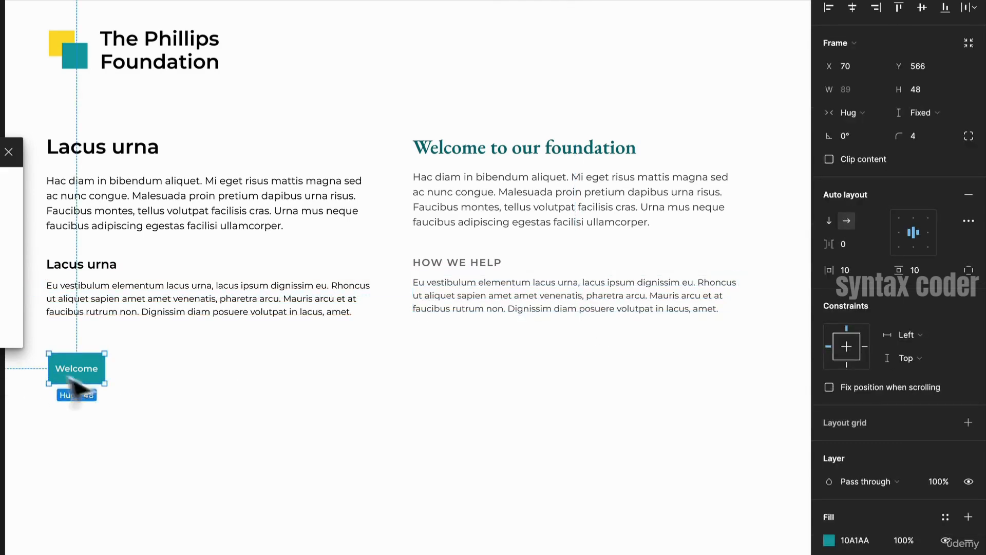
{"action": "left_click_drag", "start_coordinate": [105, 376], "coordinate": [483, 358]}
{"action": "key", "text": "ctrl+z"}
{"action": "left_click", "coordinate": [165, 397]}
{"action": "left_click", "coordinate": [509, 372]}
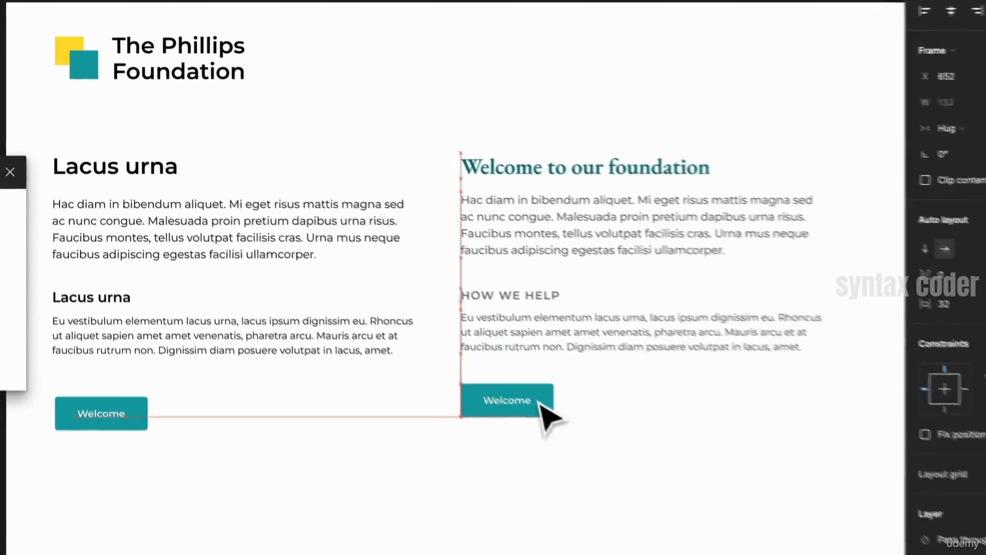
{"action": "left_click_drag", "start_coordinate": [540, 403], "coordinate": [540, 398]}
{"action": "left_click", "coordinate": [590, 464]}
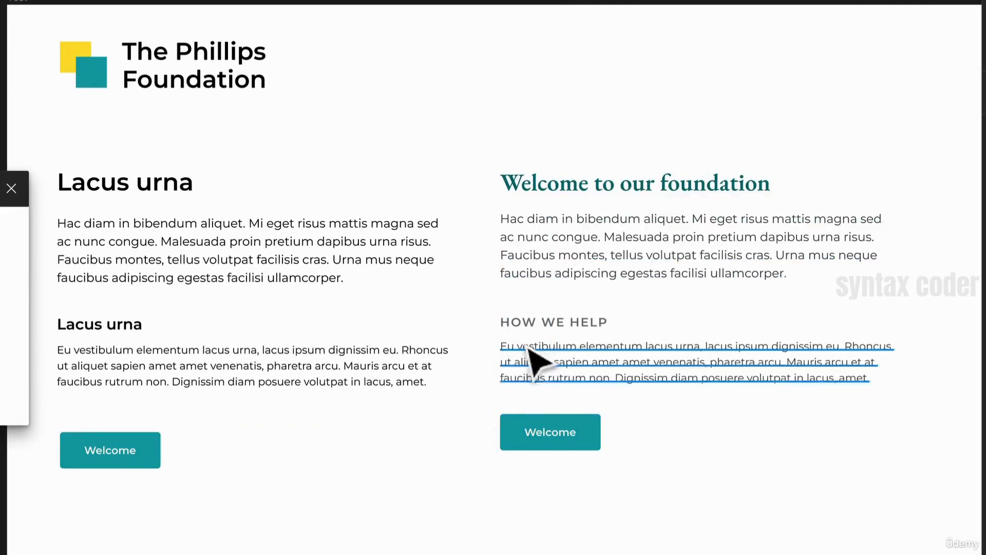
{"action": "left_click_drag", "start_coordinate": [568, 445], "coordinate": [558, 554]}
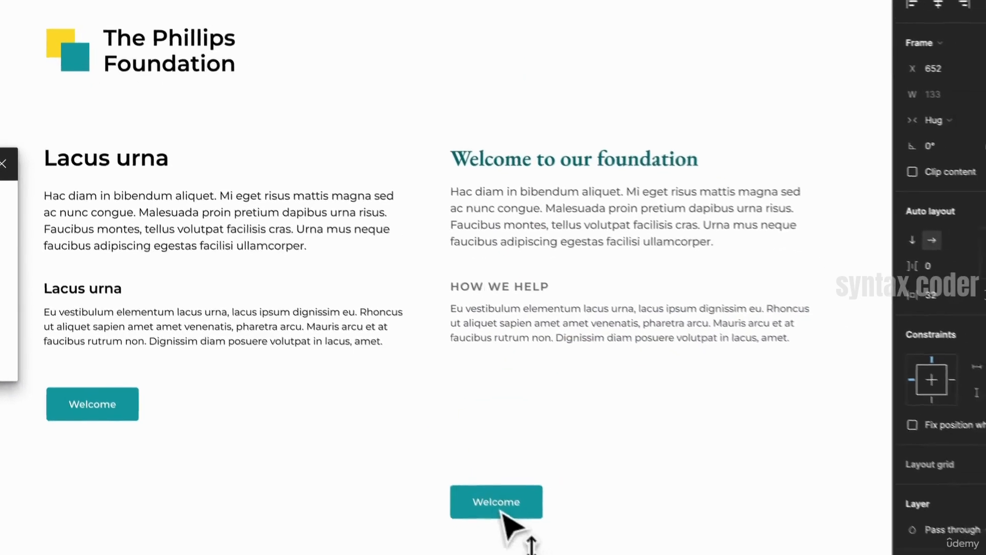
- Duplicate the HOW WE HELP subheading and paragraph below and rename the copied subheading WORK WITH US
{"action": "left_click", "coordinate": [548, 354]}
{"action": "left_click_drag", "start_coordinate": [548, 354], "coordinate": [527, 384]}
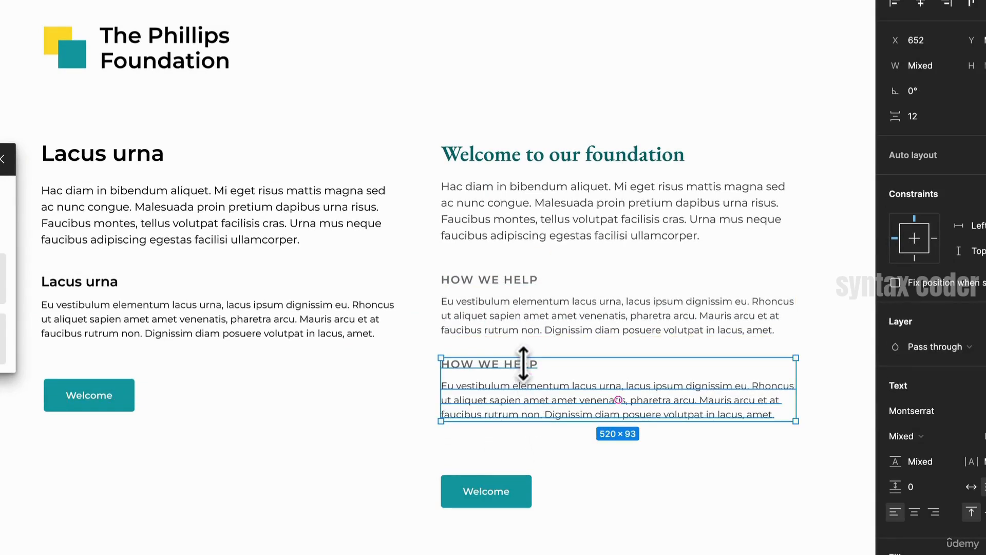
{"action": "double_click", "coordinate": [502, 366]}
{"action": "type", "text": "WORK WI"}
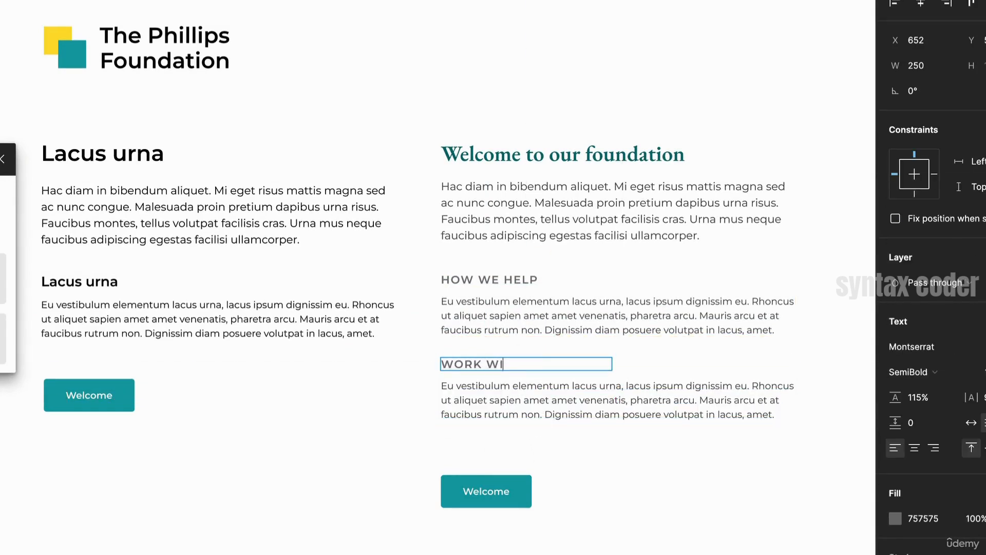
{"action": "type", "text": "TH US"}
- Fill the copied paragraph with new text generated by the Lorem ipsum plugin
{"action": "double_click", "coordinate": [523, 388]}
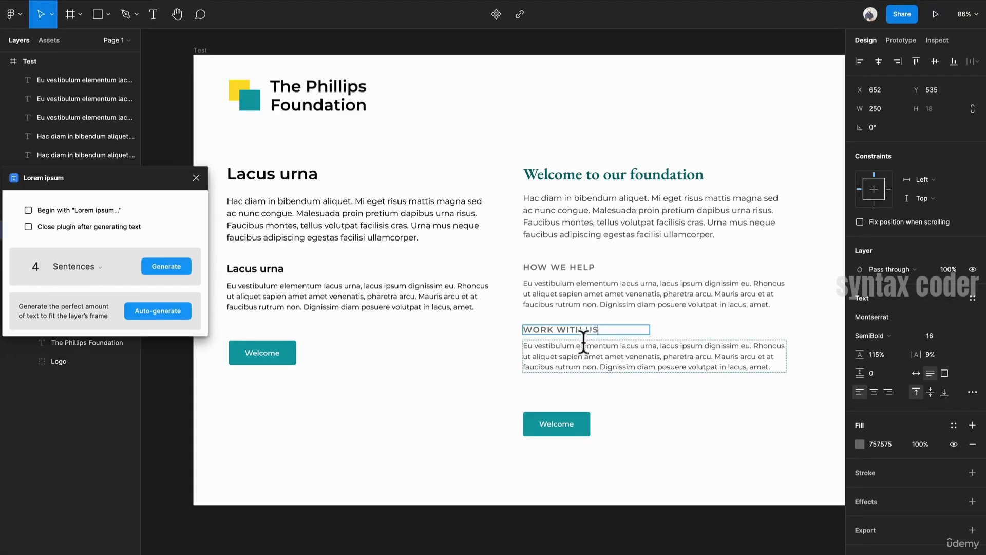
{"action": "left_click", "coordinate": [165, 267]}
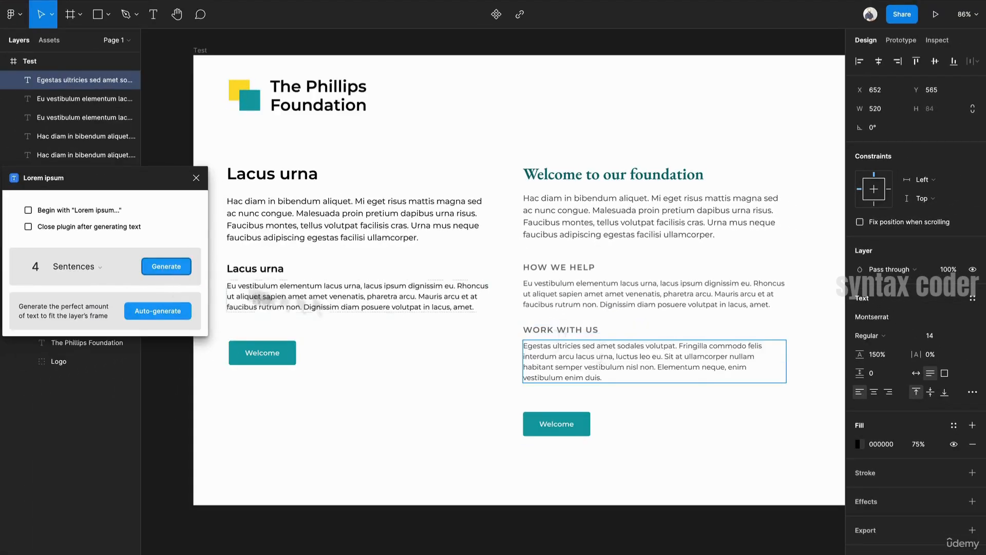
{"action": "left_click", "coordinate": [711, 407]}
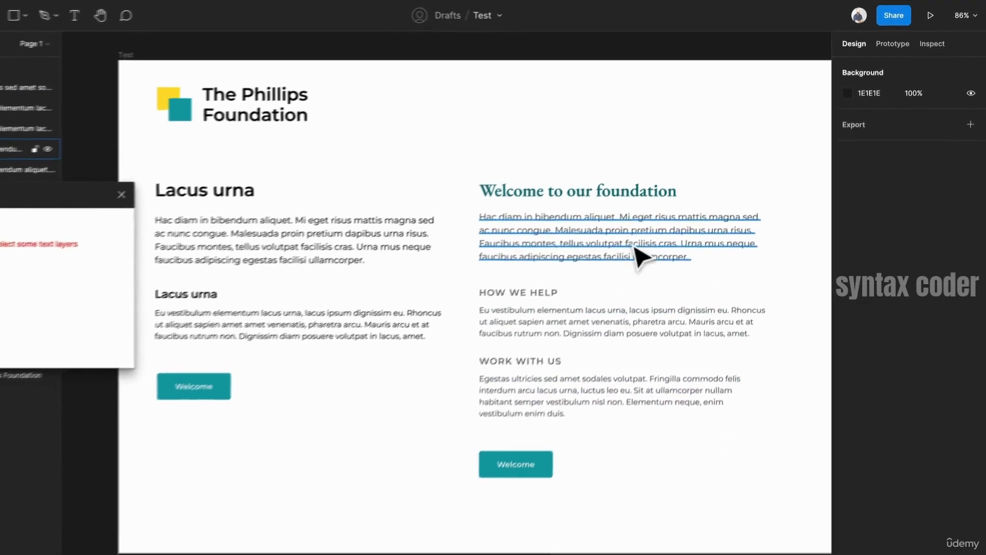
- Set the Welcome to our foundation paragraph to Medium weight with text colour 2B2B2B
{"action": "left_click", "coordinate": [666, 205]}
{"action": "left_click", "coordinate": [838, 520]}
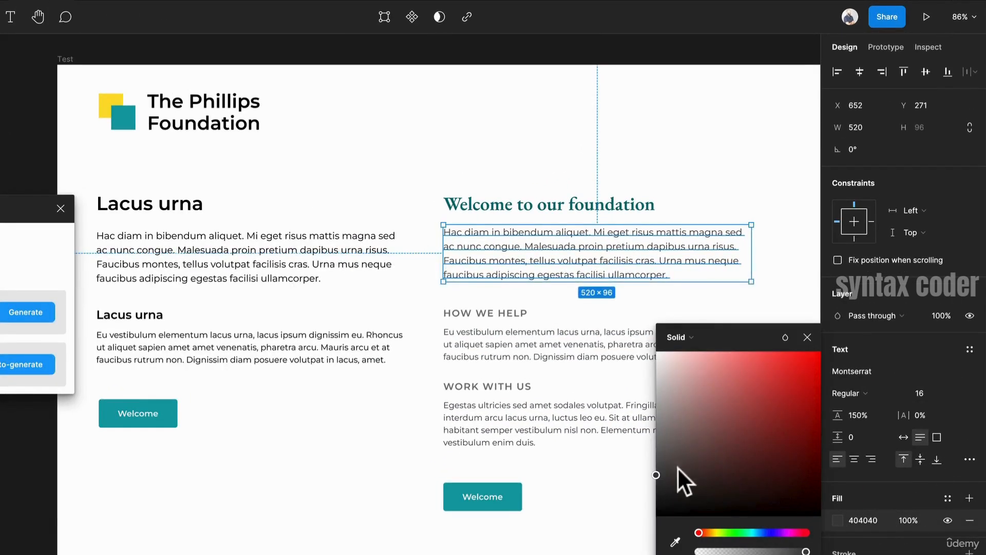
{"action": "left_click", "coordinate": [664, 484]}
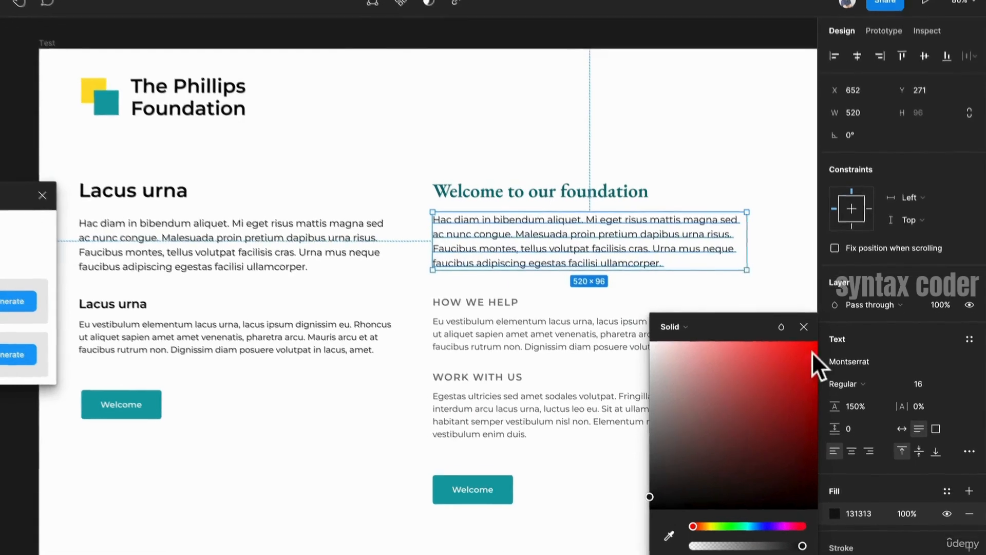
{"action": "left_click", "coordinate": [848, 393]}
{"action": "left_click", "coordinate": [874, 402]}
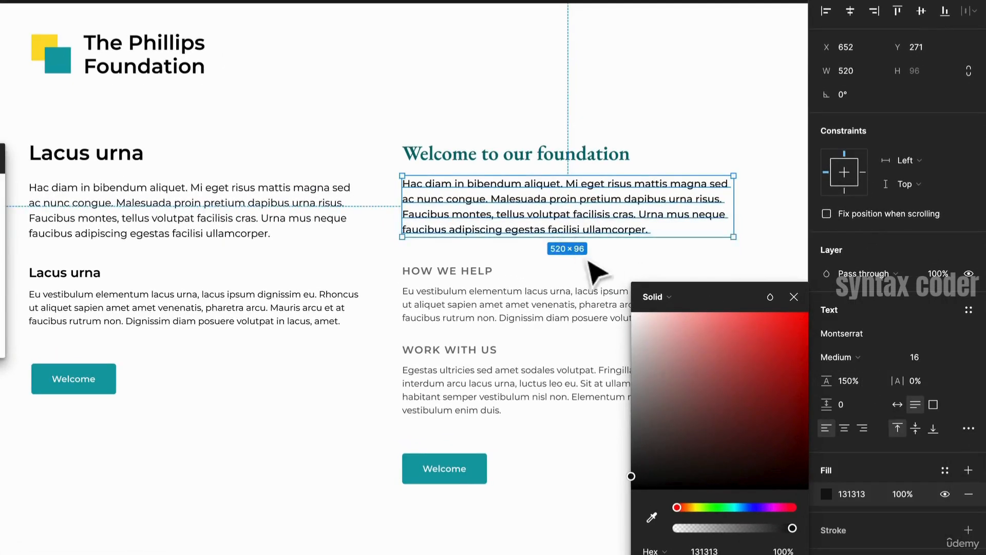
{"action": "left_click", "coordinate": [642, 456]}
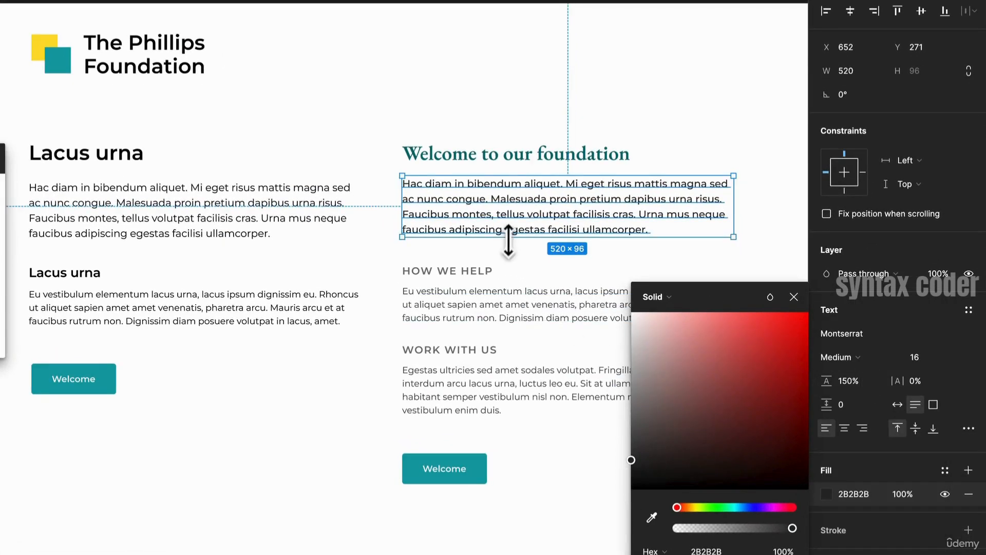
{"action": "left_click", "coordinate": [536, 281]}
{"action": "left_click_drag", "start_coordinate": [514, 269], "coordinate": [431, 245]}
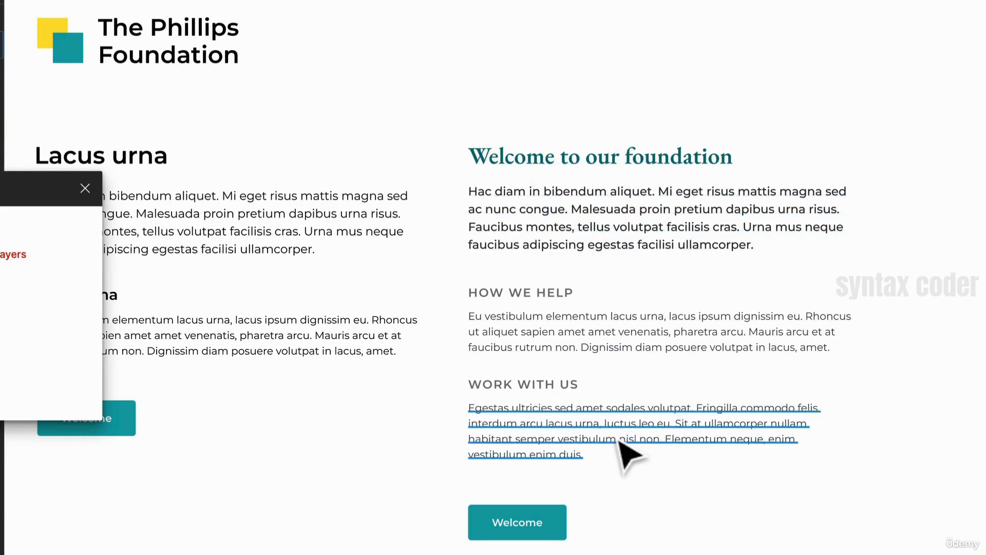
- Duplicate the Welcome to our foundation heading beneath the WORK WITH US paragraph
{"action": "scroll", "coordinate": [662, 335], "scroll_direction": "down", "scroll_amount": 3}
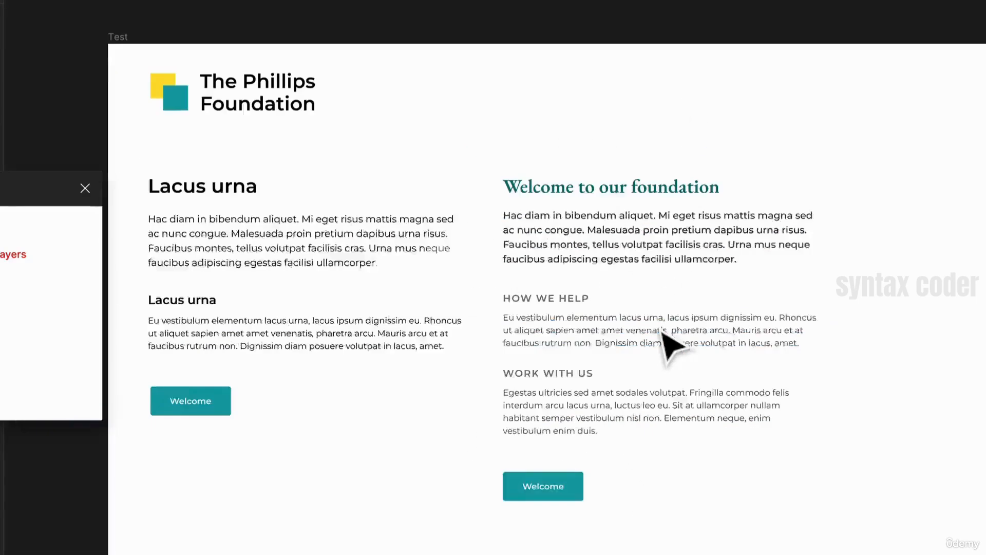
{"action": "left_click_drag", "start_coordinate": [781, 453], "coordinate": [617, 399]}
{"action": "right_click", "coordinate": [632, 470]}
{"action": "left_click", "coordinate": [611, 441]}
{"action": "left_click_drag", "start_coordinate": [547, 418], "coordinate": [543, 493]}
{"action": "left_click", "coordinate": [478, 406]}
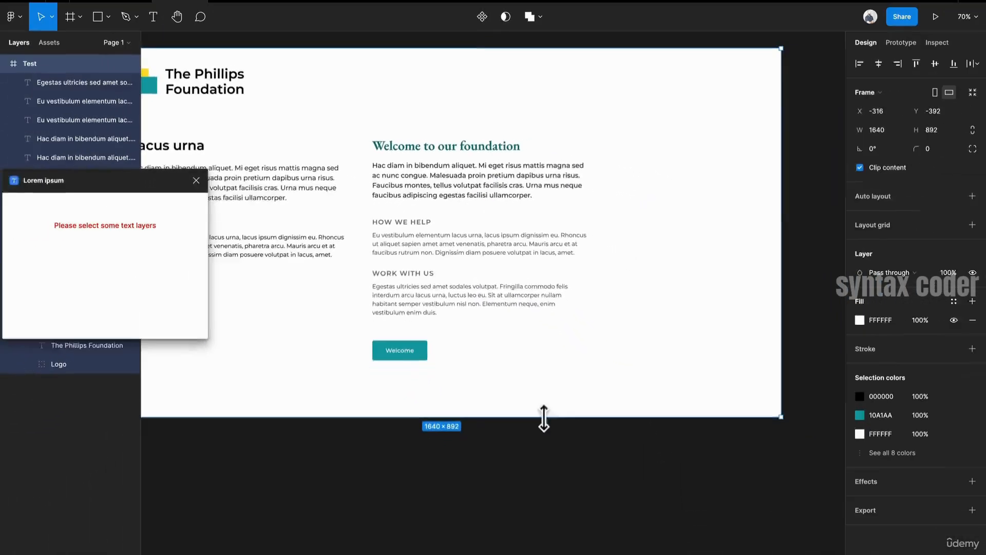
{"action": "left_click_drag", "start_coordinate": [418, 355], "coordinate": [438, 402]}
{"action": "left_click", "coordinate": [476, 151]}
{"action": "left_click_drag", "start_coordinate": [482, 149], "coordinate": [472, 329]}
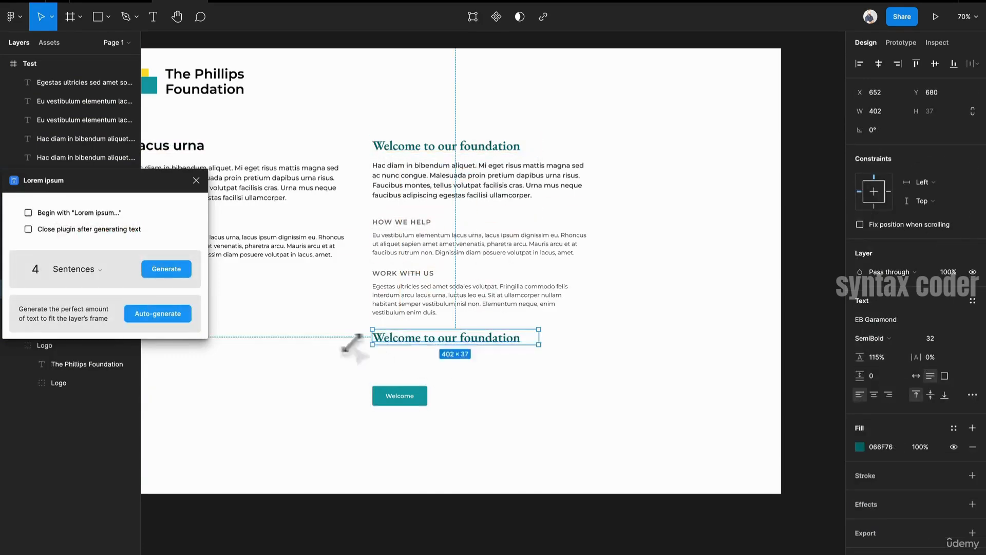
- Replace the copied heading's text with a one-sentence Lorem ipsum quote
{"action": "scroll", "coordinate": [440, 328], "scroll_direction": "down", "scroll_amount": 2}
{"action": "scroll", "coordinate": [519, 328], "scroll_direction": "up", "scroll_amount": 5}
{"action": "double_click", "coordinate": [564, 287]}
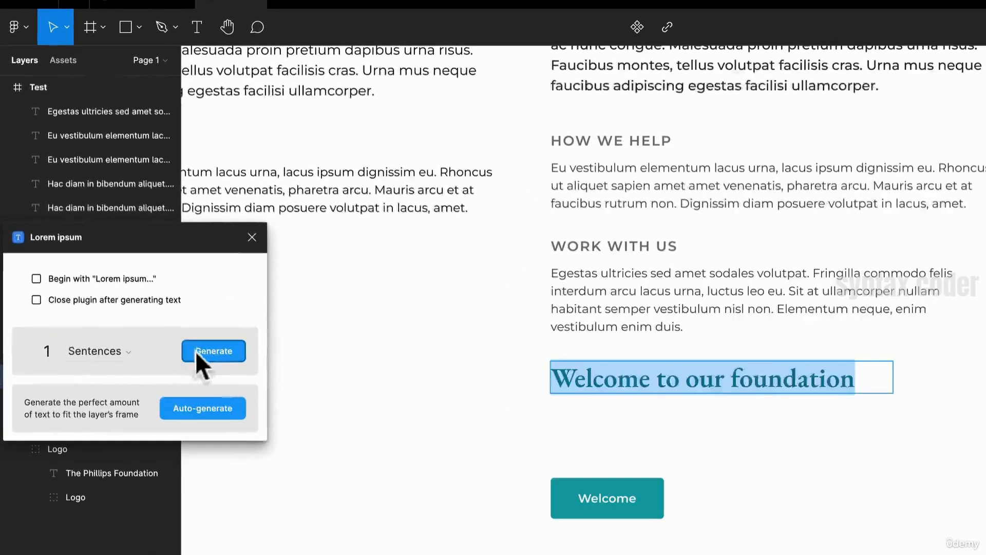
{"action": "left_click", "coordinate": [196, 351]}
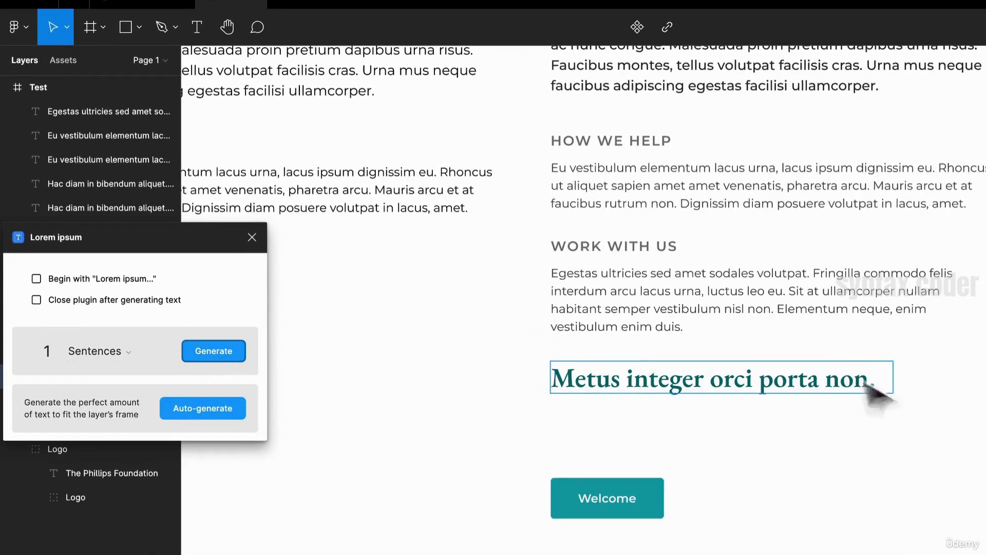
- Wrap the quote text in curly quotation marks
{"action": "double_click", "coordinate": [845, 381]}
{"action": "key", "text": "Right"}
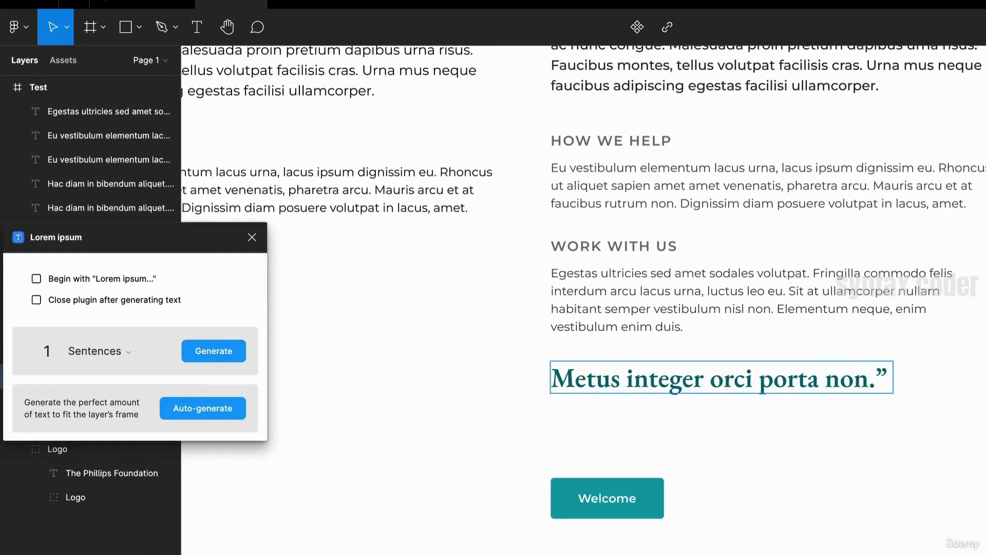
{"action": "type", "text": "“"}
{"action": "left_click", "coordinate": [871, 457]}
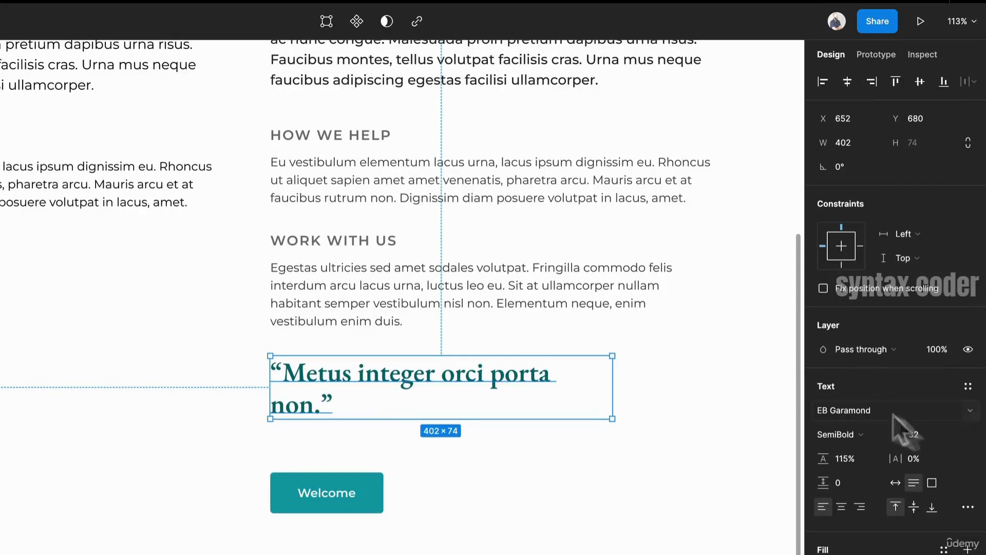
- Set the quote heading to Bold weight and font size 40
{"action": "left_click", "coordinate": [894, 437]}
{"action": "left_click", "coordinate": [877, 445]}
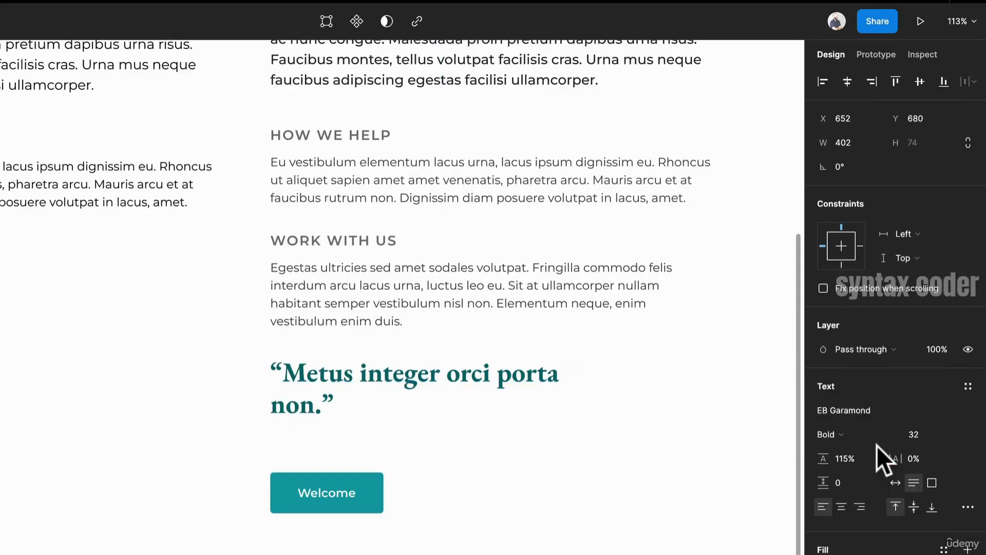
{"action": "left_click", "coordinate": [951, 434]}
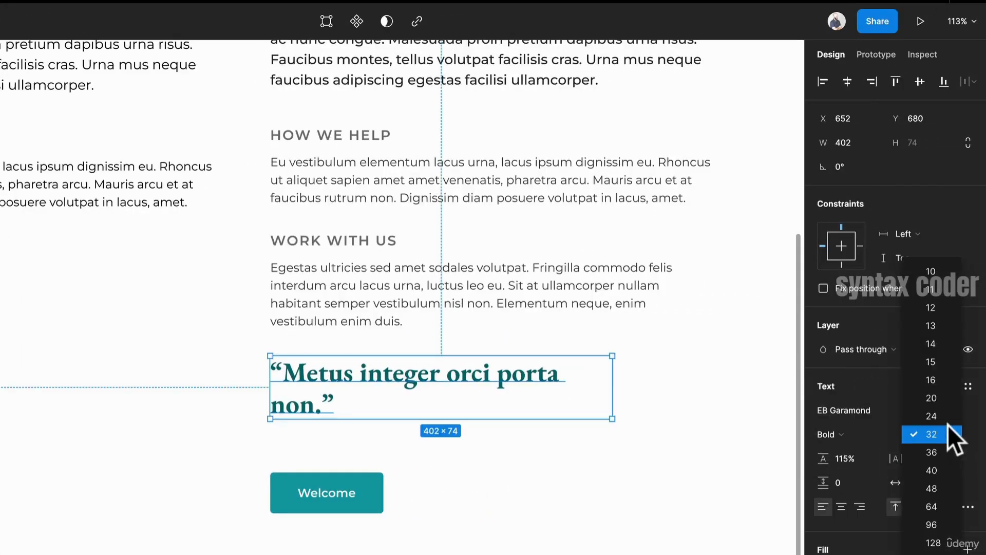
{"action": "left_click", "coordinate": [932, 470]}
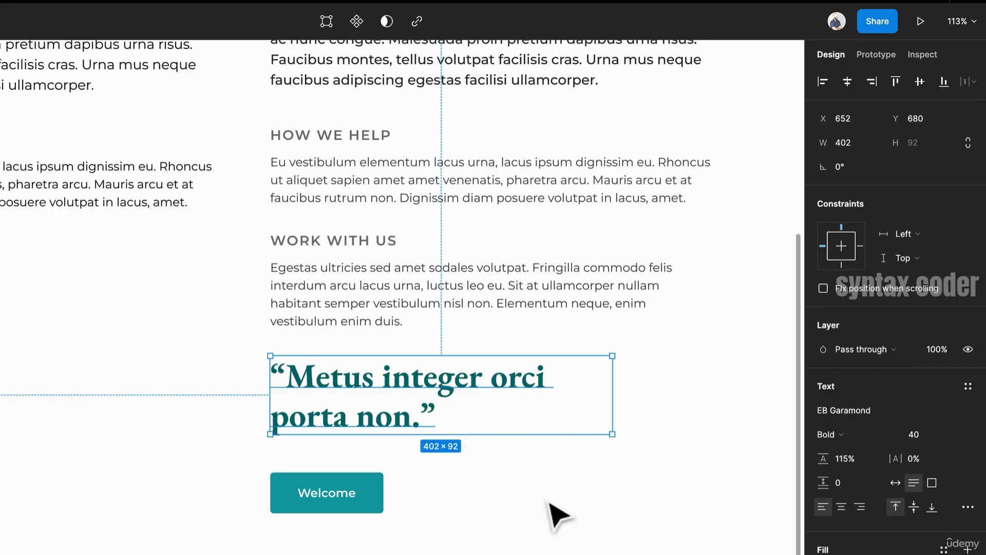
{"action": "left_click", "coordinate": [545, 454]}
- Move the quote heading up above the WORK WITH US subheading and paragraph
{"action": "scroll", "coordinate": [553, 468], "scroll_direction": "down", "scroll_amount": 5}
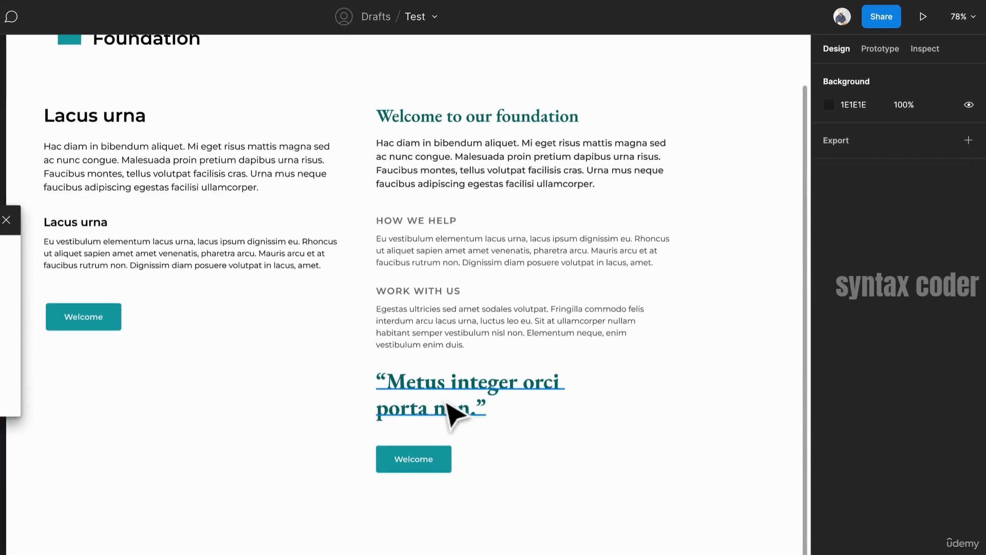
{"action": "left_click", "coordinate": [454, 411]}
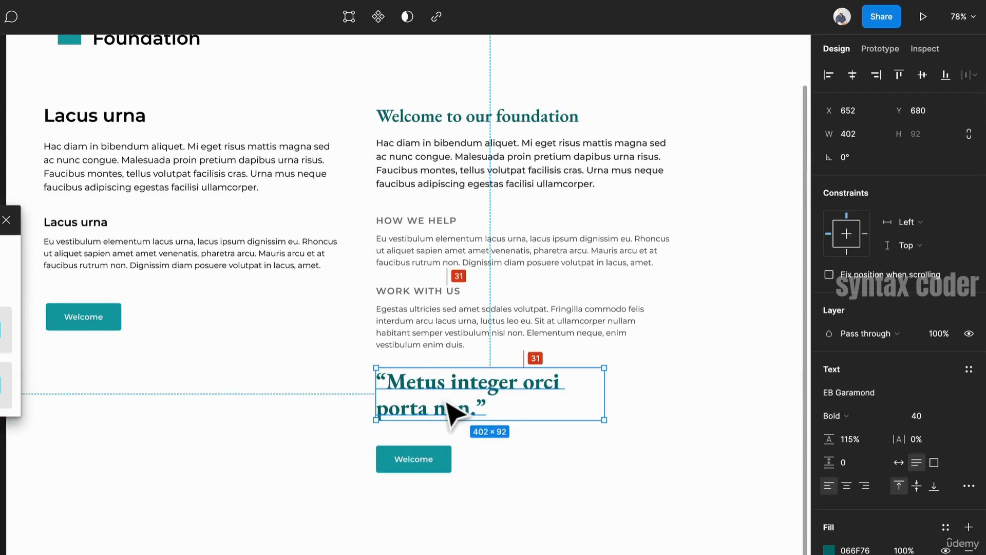
{"action": "left_click", "coordinate": [448, 311]}
{"action": "left_click", "coordinate": [440, 290], "text": "shift"}
{"action": "mouse_move", "coordinate": [456, 311]}
{"action": "left_mouse_down"}
{"action": "mouse_move", "coordinate": [470, 454]}
{"action": "mouse_move", "coordinate": [467, 335]}
{"action": "mouse_move", "coordinate": [454, 317]}
{"action": "mouse_move", "coordinate": [460, 326]}
{"action": "left_mouse_up"}
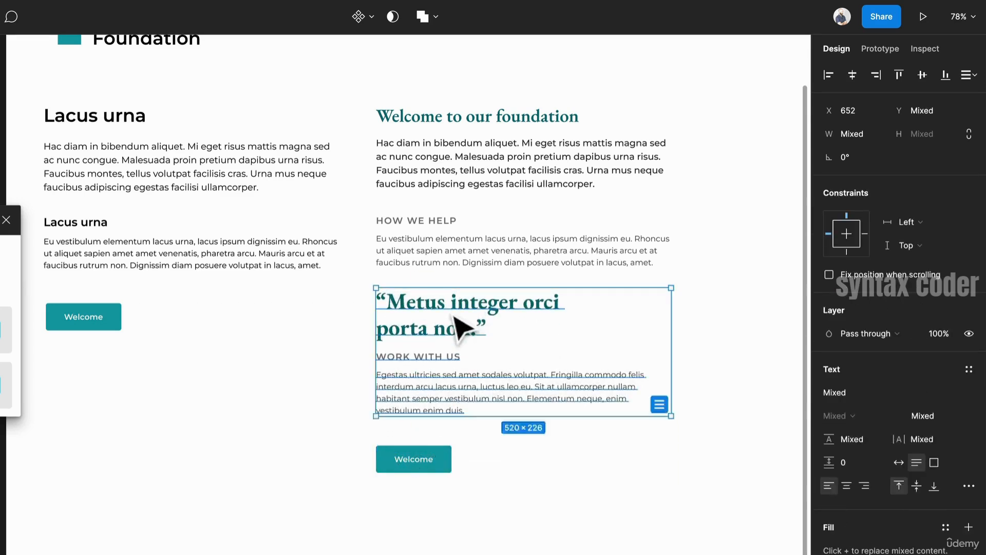
- Shift the WORK WITH US subheading and paragraph down beneath the quote
{"action": "left_click", "coordinate": [596, 354]}
{"action": "left_click_drag", "start_coordinate": [501, 433], "coordinate": [434, 353]}
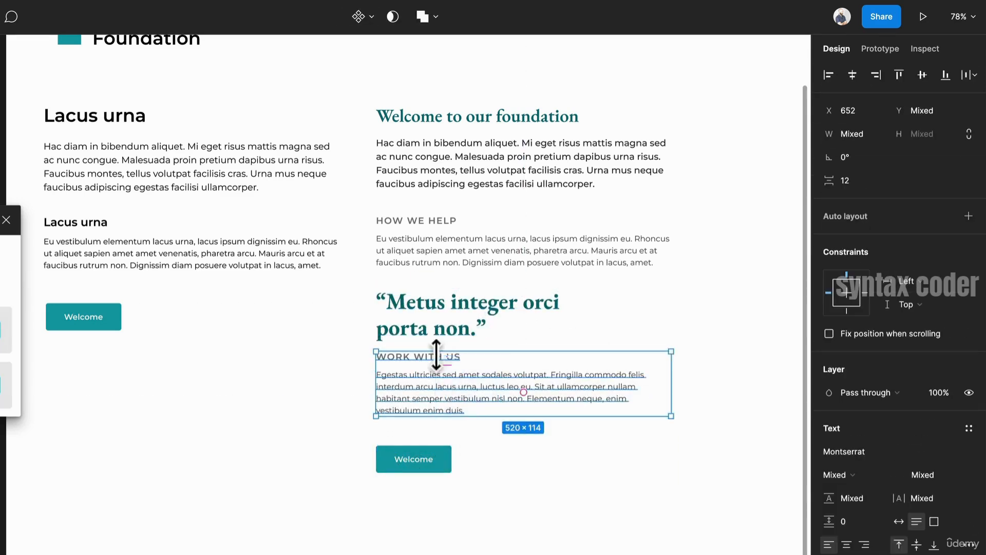
{"action": "left_click_drag", "start_coordinate": [473, 410], "coordinate": [473, 419]}
{"action": "left_click", "coordinate": [654, 352]}
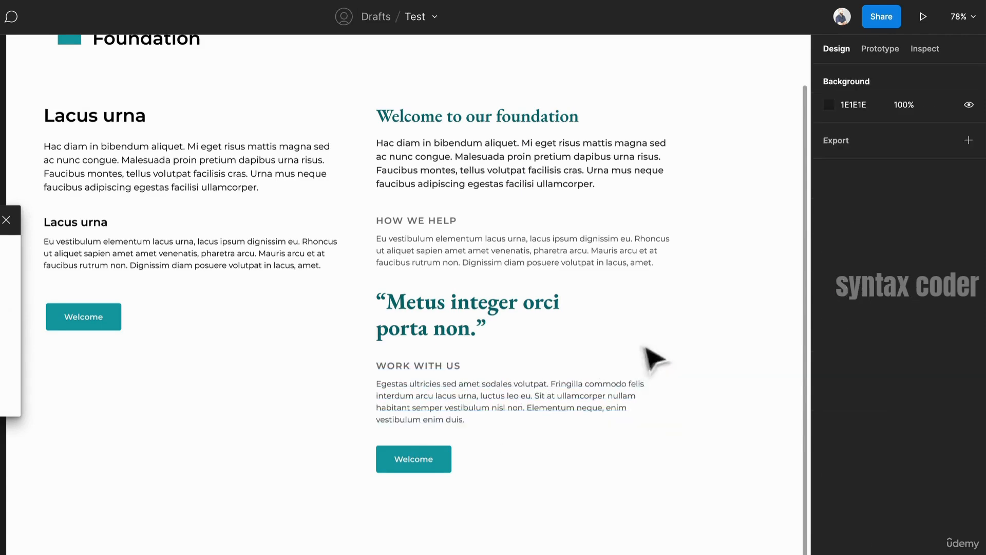
- Try changing the quote heading's fill colour
{"action": "left_click", "coordinate": [513, 308]}
{"action": "left_click", "coordinate": [827, 548]}
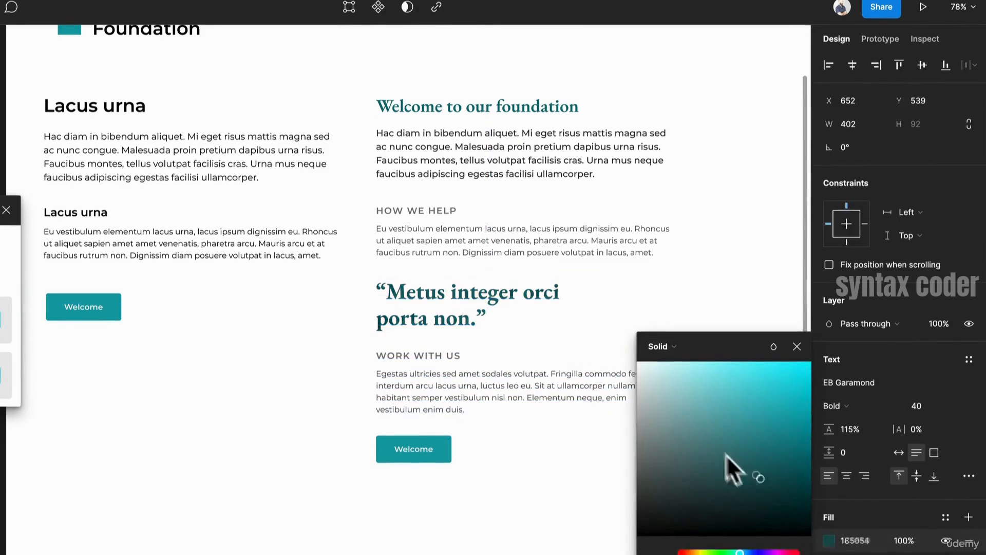
{"action": "left_click_drag", "start_coordinate": [667, 402], "coordinate": [568, 391]}
{"action": "key", "text": "ctrl+z"}
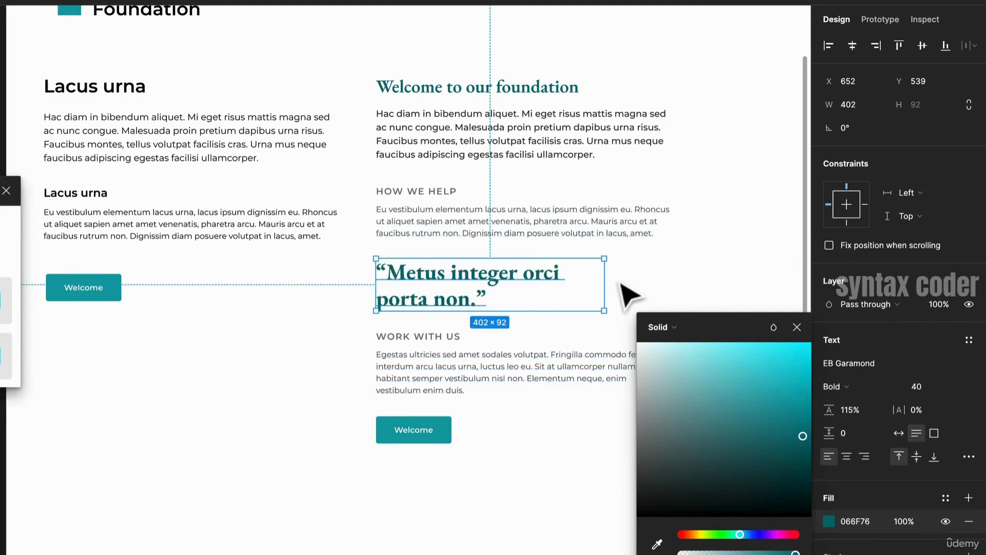
{"action": "left_click", "coordinate": [667, 287]}
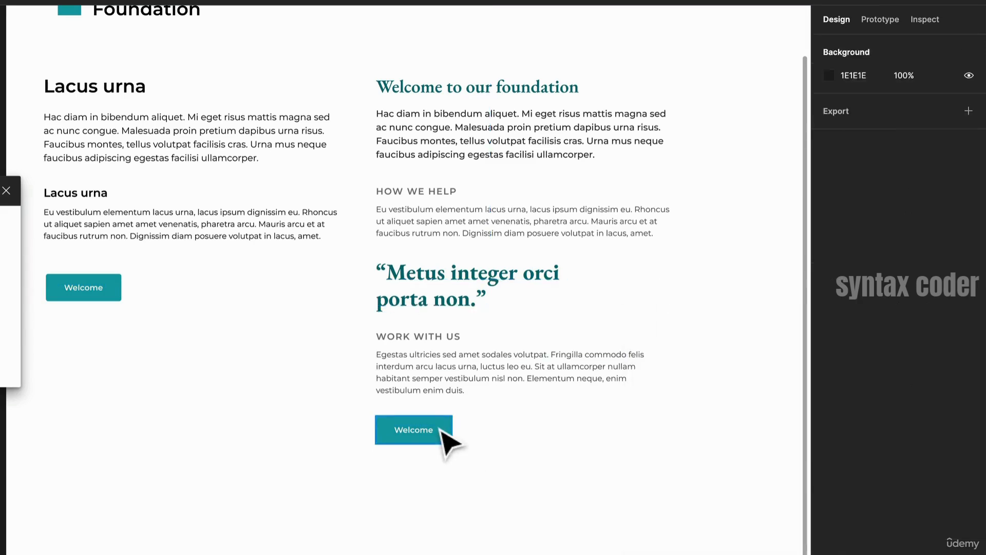
- Move the lower Welcome button slightly further down below the WORK WITH US paragraph
{"action": "left_click_drag", "start_coordinate": [447, 440], "coordinate": [452, 456]}
{"action": "left_click", "coordinate": [568, 449]}
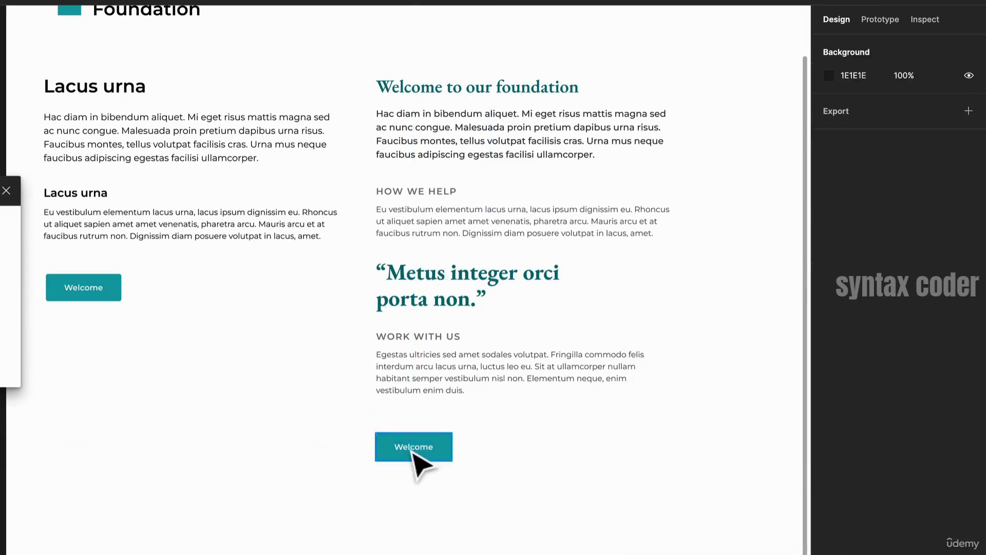
- Set the 'Welcome to our foundation' heading to font size 40 and move it up above its paragraph
{"action": "left_click", "coordinate": [509, 94]}
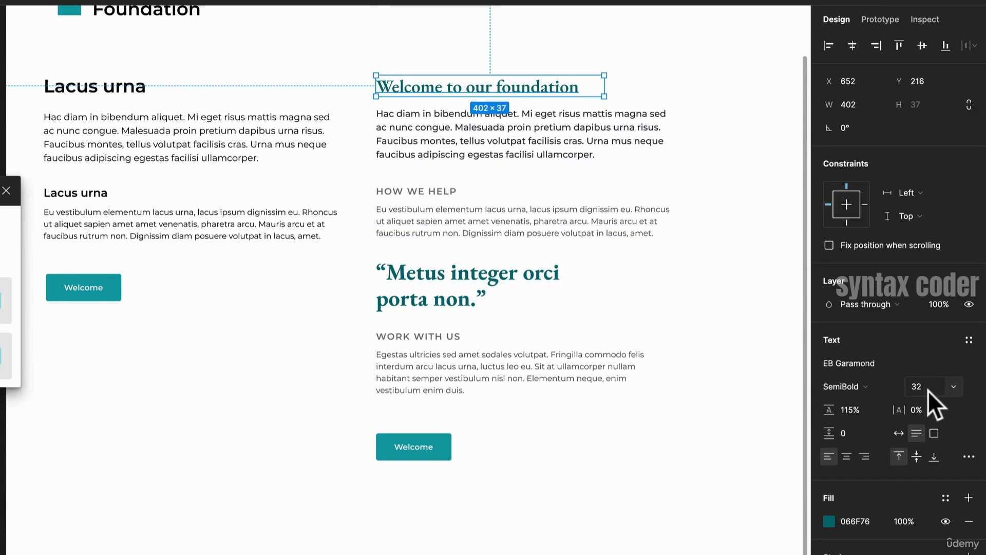
{"action": "left_click", "coordinate": [952, 383]}
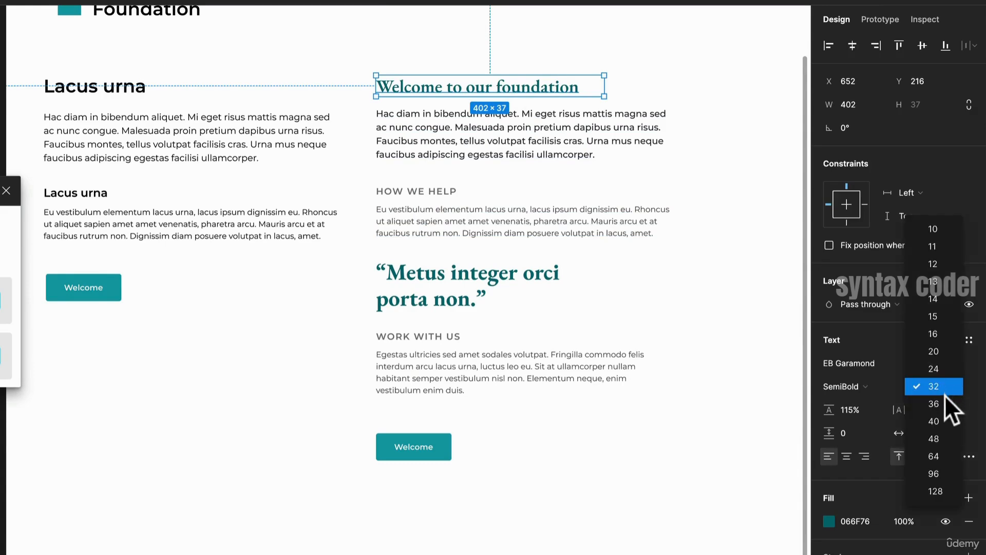
{"action": "left_click", "coordinate": [943, 422]}
{"action": "left_click_drag", "start_coordinate": [502, 122], "coordinate": [522, 59]}
- Set the quote heading's font size to 32 and nudge it slightly down
{"action": "left_click", "coordinate": [489, 264]}
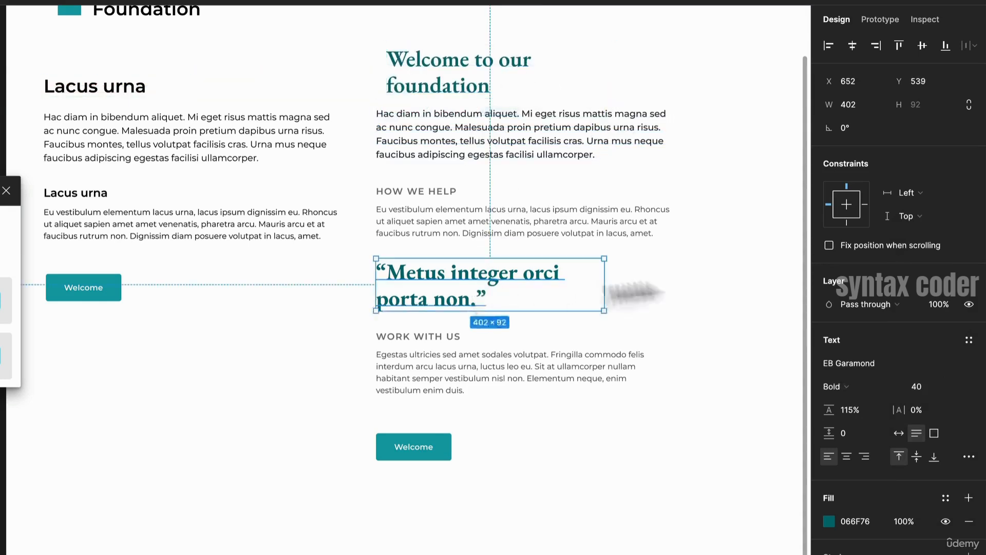
{"action": "left_click", "coordinate": [954, 386]}
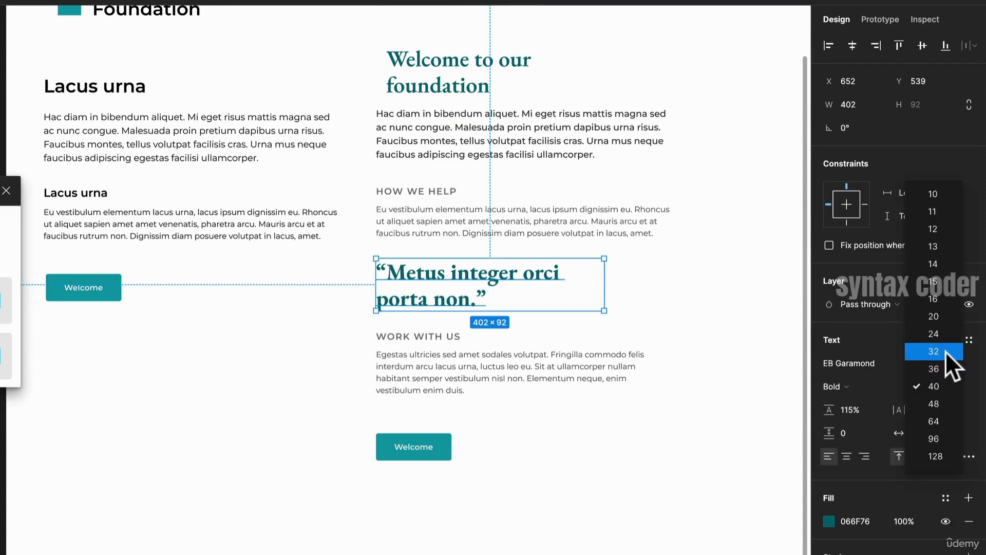
{"action": "left_click", "coordinate": [944, 351]}
{"action": "left_click_drag", "start_coordinate": [470, 271], "coordinate": [474, 284]}
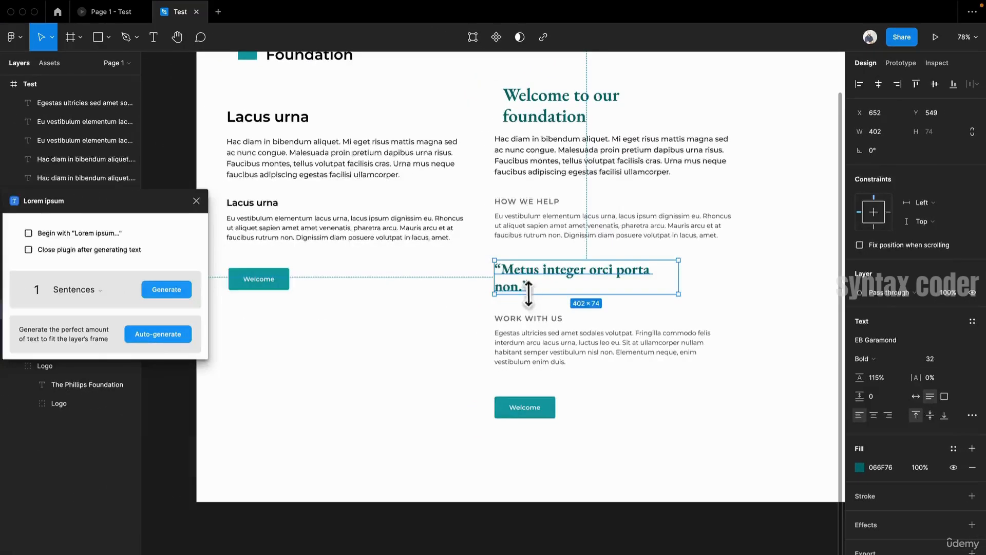
- Replace the quote text with two sentences generated by the Lorem ipsum plugin
{"action": "double_click", "coordinate": [522, 286]}
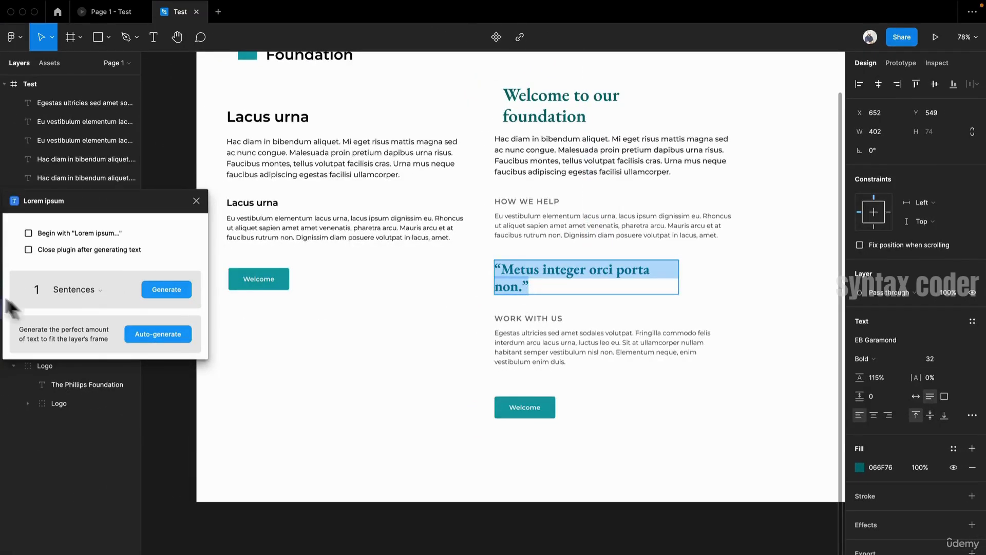
{"action": "left_click", "coordinate": [32, 290]}
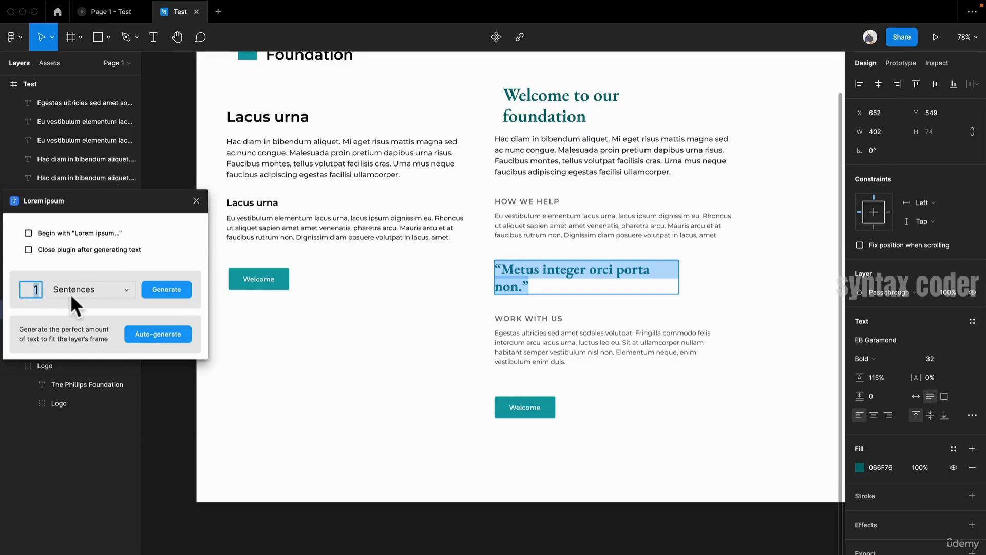
{"action": "type", "text": "2"}
{"action": "left_click", "coordinate": [153, 292]}
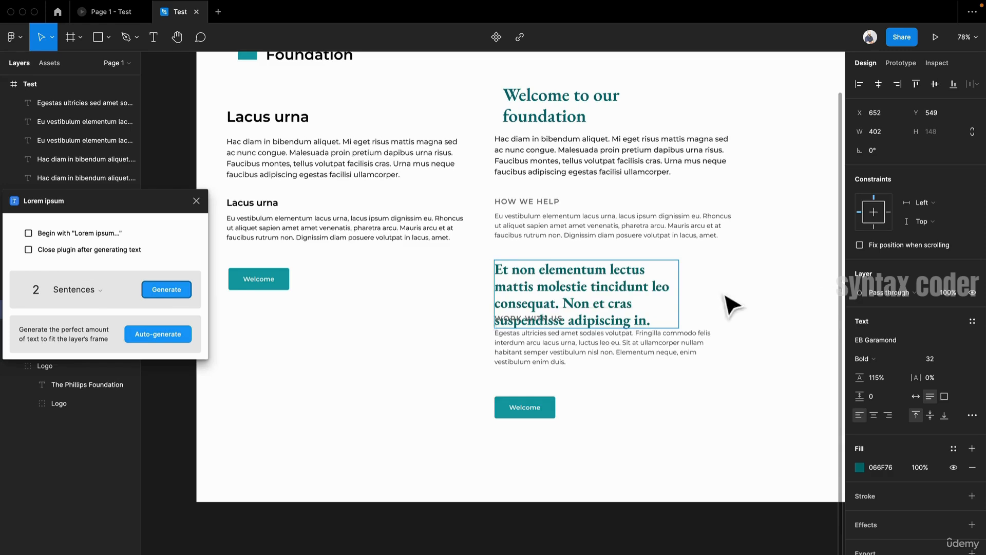
- Trim the quote to its first sentence and wrap it in curly quotation marks
{"action": "double_click", "coordinate": [586, 308]}
{"action": "left_click_drag", "start_coordinate": [561, 303], "coordinate": [811, 370]}
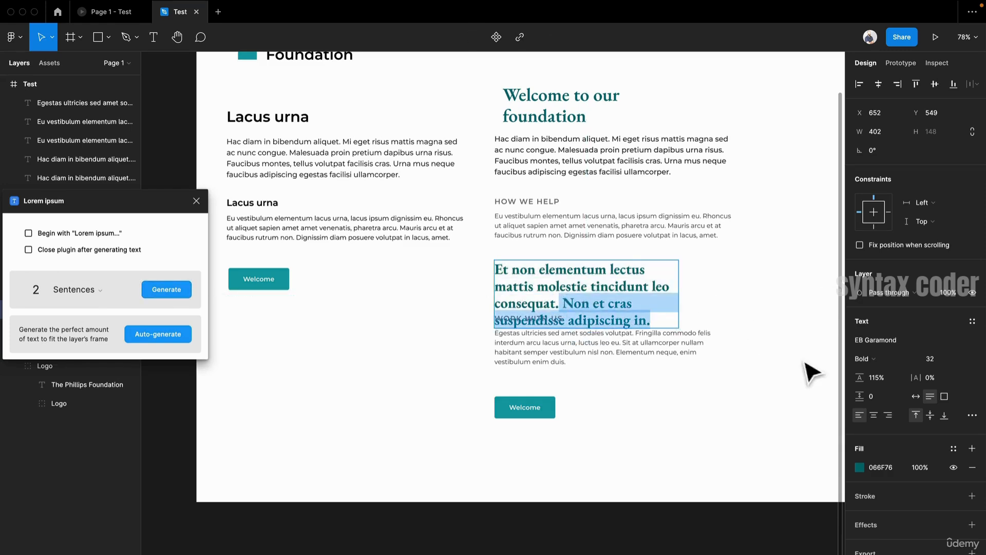
{"action": "type", "text": "”"}
{"action": "key", "text": "Up"}
{"action": "key", "text": "Up"}
{"action": "key", "text": "Up"}
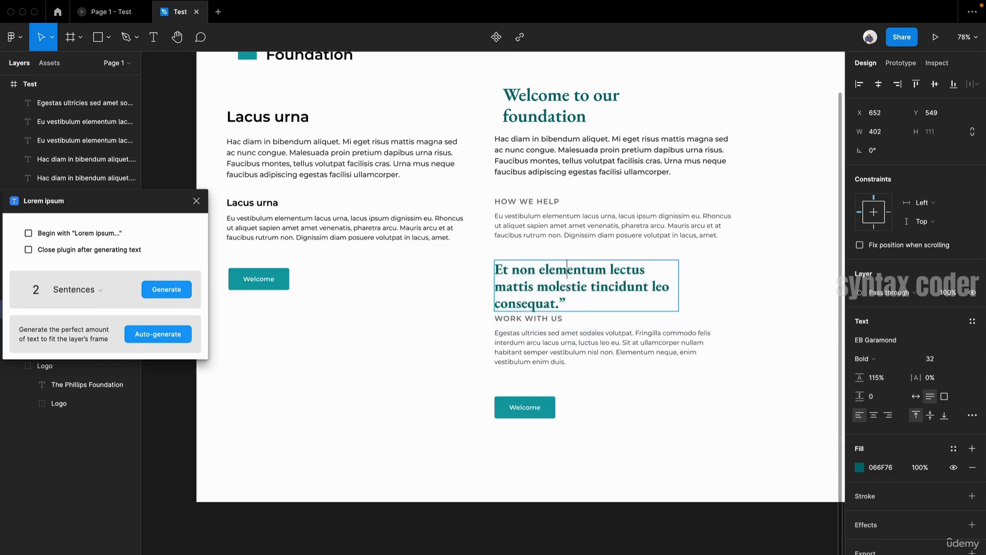
{"action": "type", "text": "“"}
{"action": "key", "text": "Escape"}
- Widen the quote text box to 538 and shift the WORK WITH US subheading and paragraph down
{"action": "left_click_drag", "start_coordinate": [680, 286], "coordinate": [695, 300]}
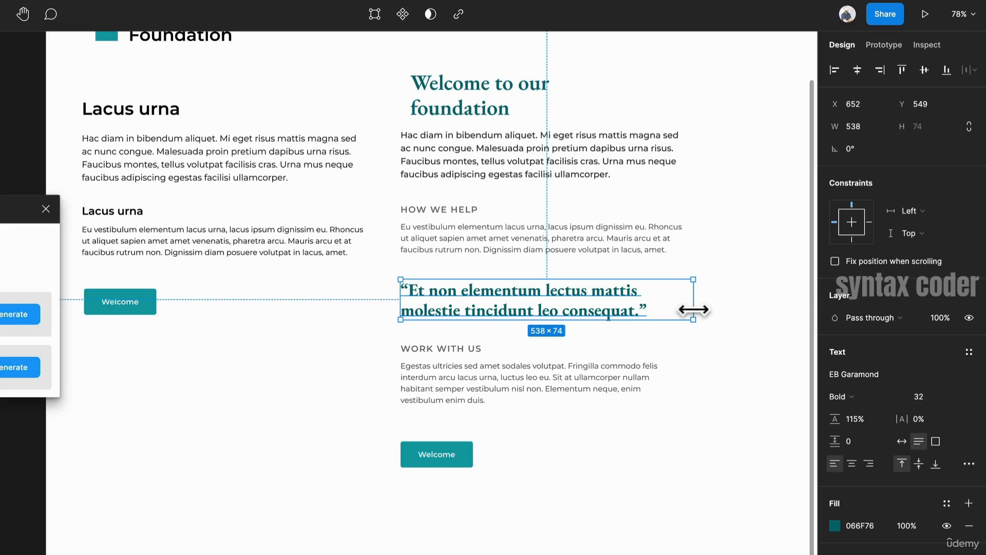
{"action": "left_click", "coordinate": [479, 349]}
{"action": "left_click", "coordinate": [466, 384], "text": "shift"}
{"action": "left_click_drag", "start_coordinate": [458, 396], "coordinate": [457, 416]}
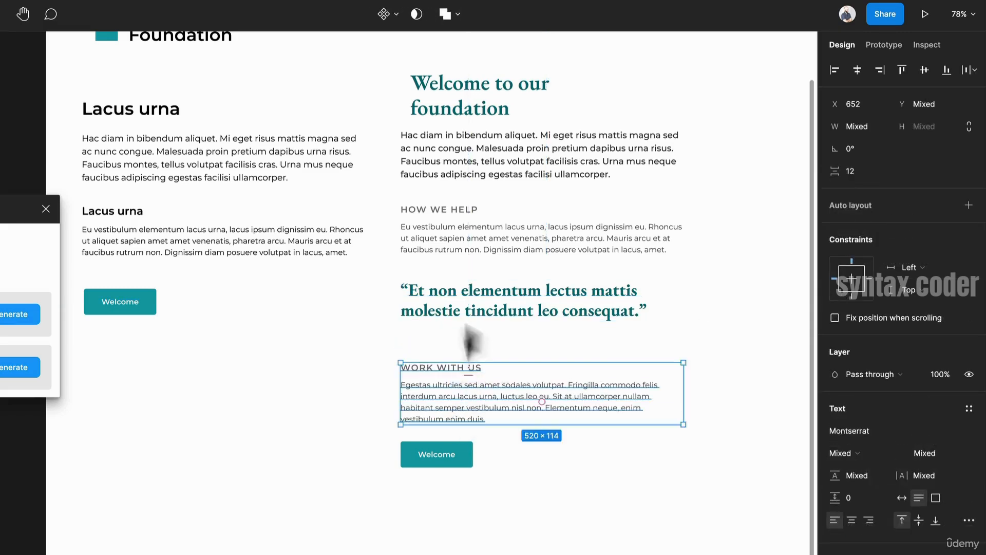
- Duplicate the HOW WE HELP paragraph beneath the quote and replace its text with a dash and the author's name
{"action": "left_click", "coordinate": [498, 246]}
{"action": "left_click_drag", "start_coordinate": [498, 247], "coordinate": [498, 341]}
{"action": "double_click", "coordinate": [494, 339]}
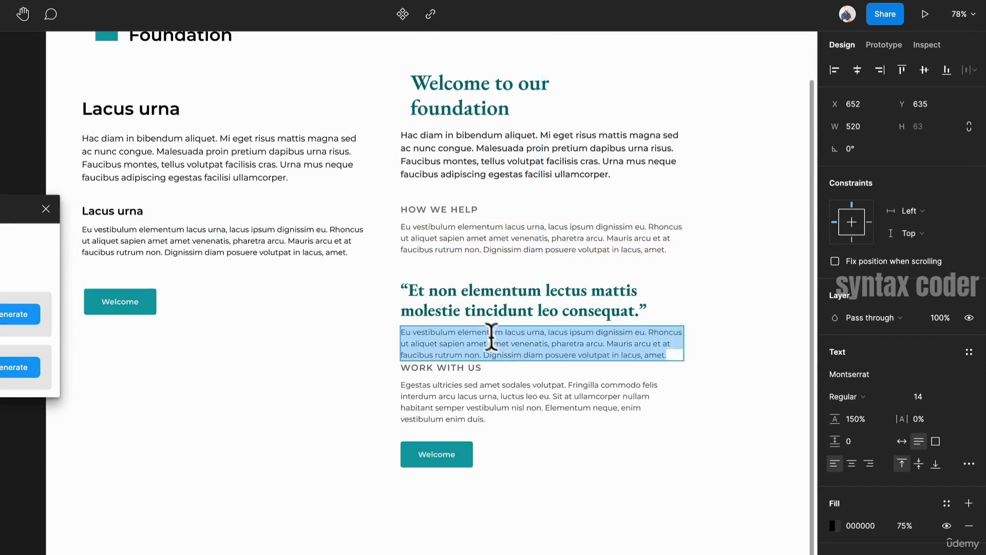
{"action": "key", "text": "BackSpace"}
{"action": "type", "text": "- John Doe"}
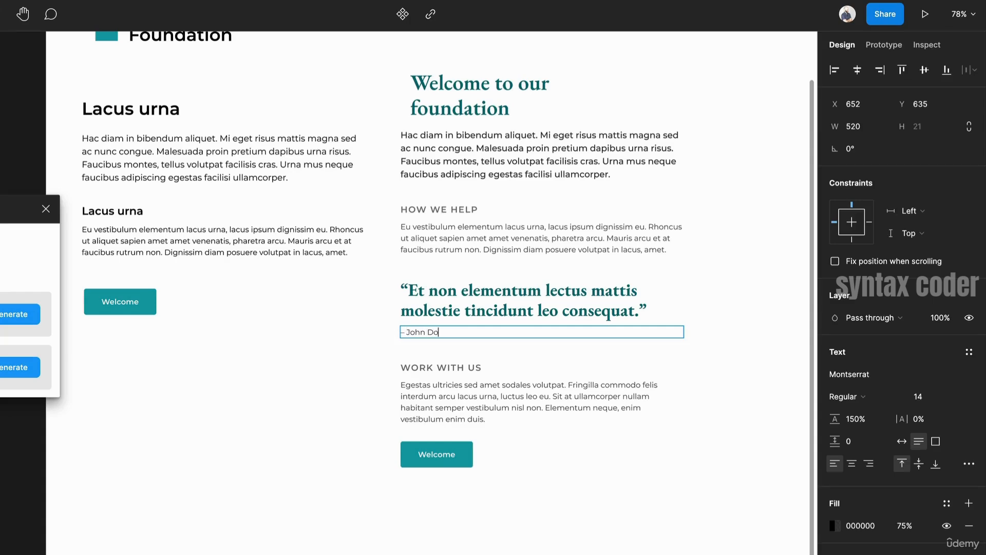
{"action": "key", "text": "Escape"}
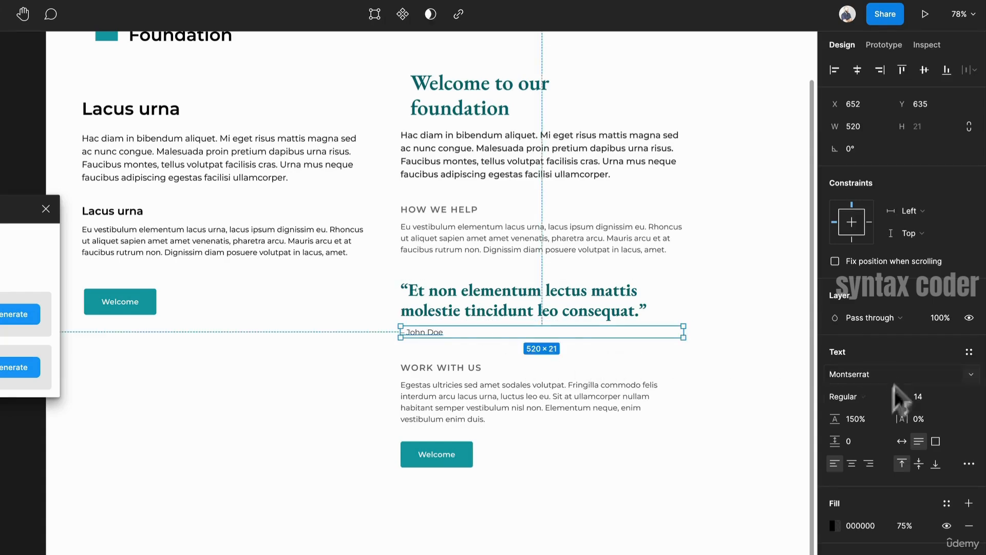
- Set the quote attribution line to SemiBold weight
{"action": "left_click", "coordinate": [880, 396]}
{"action": "left_click", "coordinate": [876, 428]}
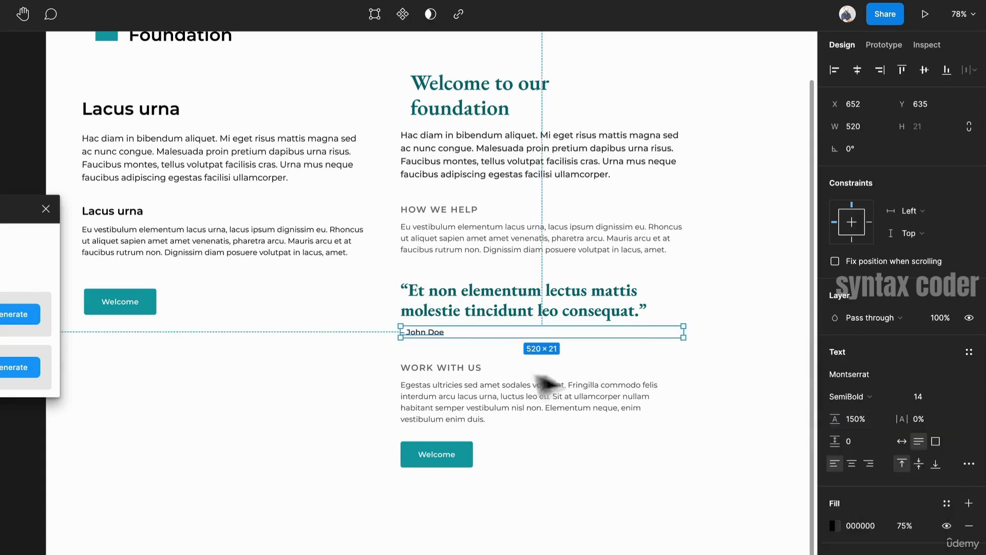
{"action": "scroll", "coordinate": [462, 341], "scroll_direction": "up", "scroll_amount": 5}
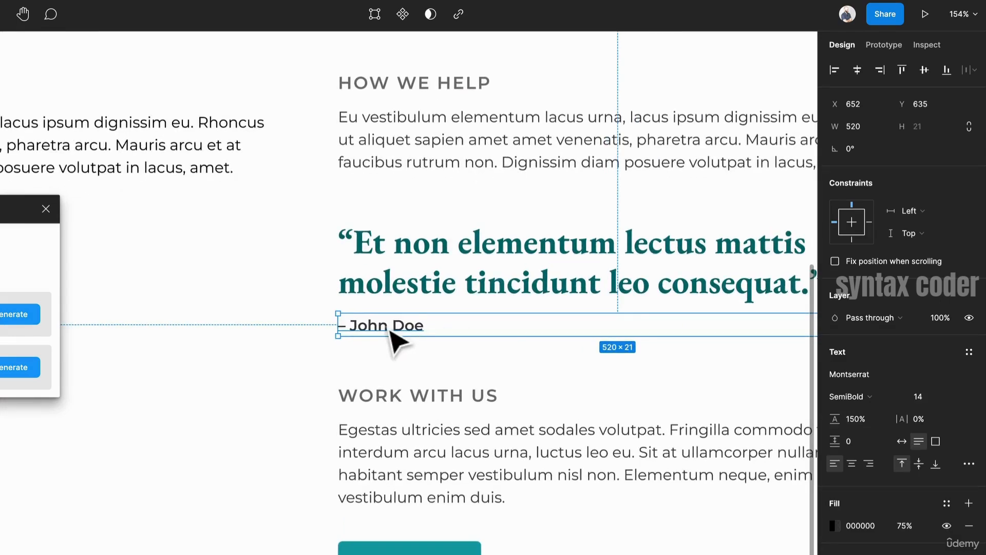
{"action": "scroll", "coordinate": [392, 337], "scroll_direction": "down", "scroll_amount": 3}
{"action": "left_click", "coordinate": [319, 352]}
{"action": "scroll", "coordinate": [293, 346], "scroll_direction": "down", "scroll_amount": 5}
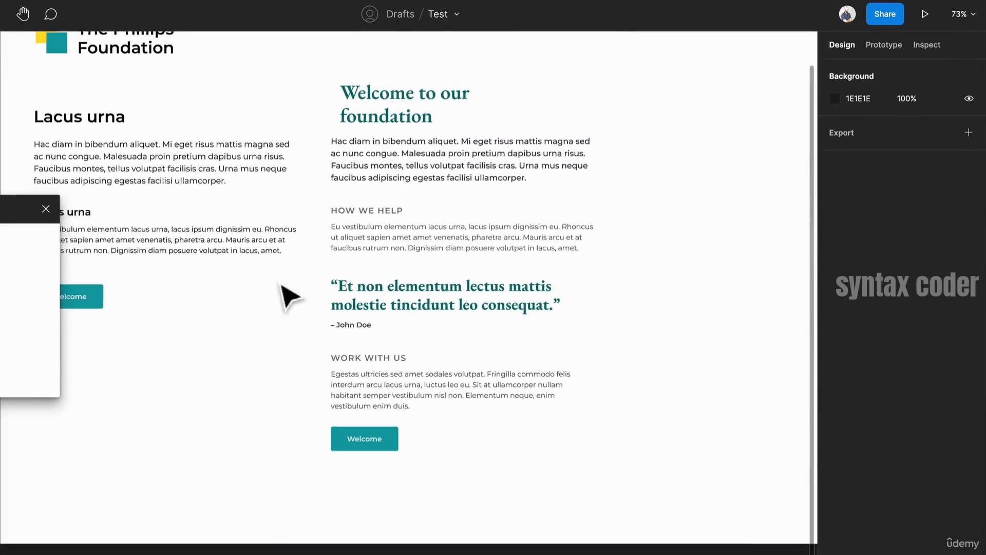
- Align the 'Welcome to our foundation' heading's left edge with the paragraph below it
{"action": "left_click", "coordinate": [409, 123]}
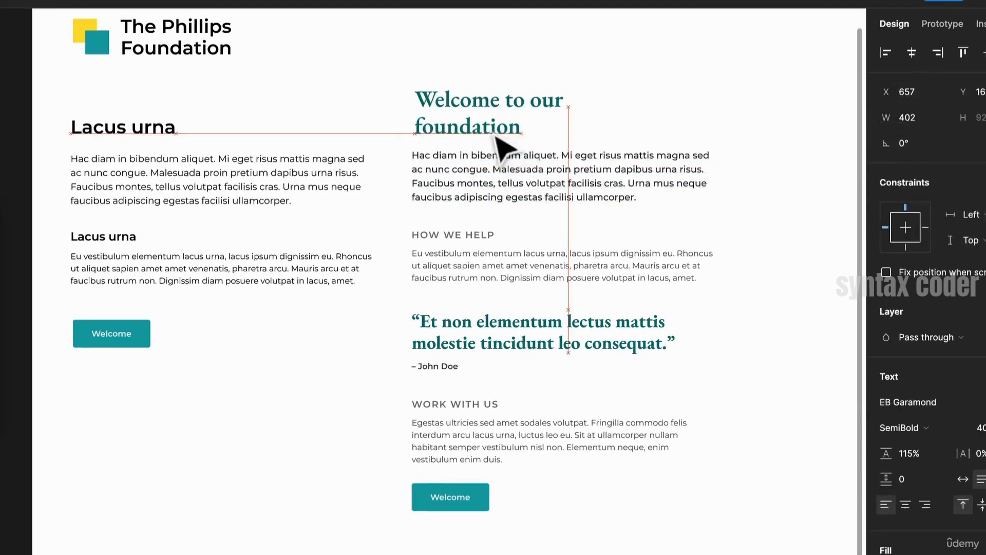
{"action": "left_click_drag", "start_coordinate": [496, 137], "coordinate": [483, 137]}
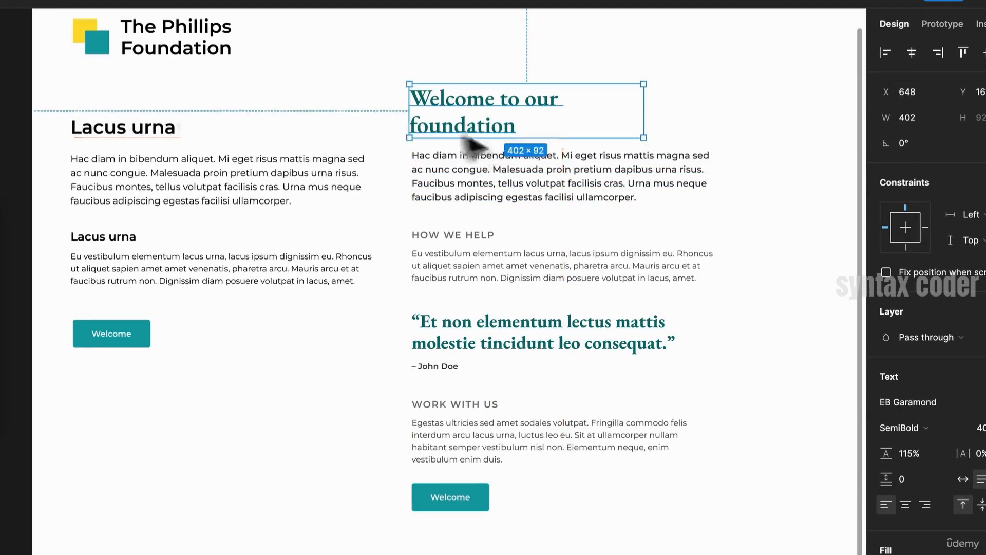
{"action": "left_click", "coordinate": [809, 282]}
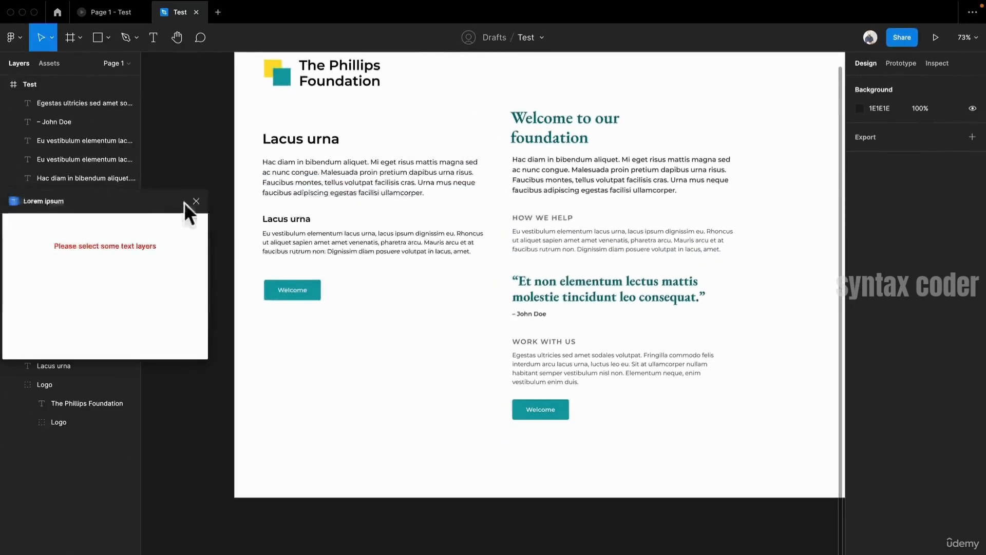
{"action": "left_click", "coordinate": [195, 201]}
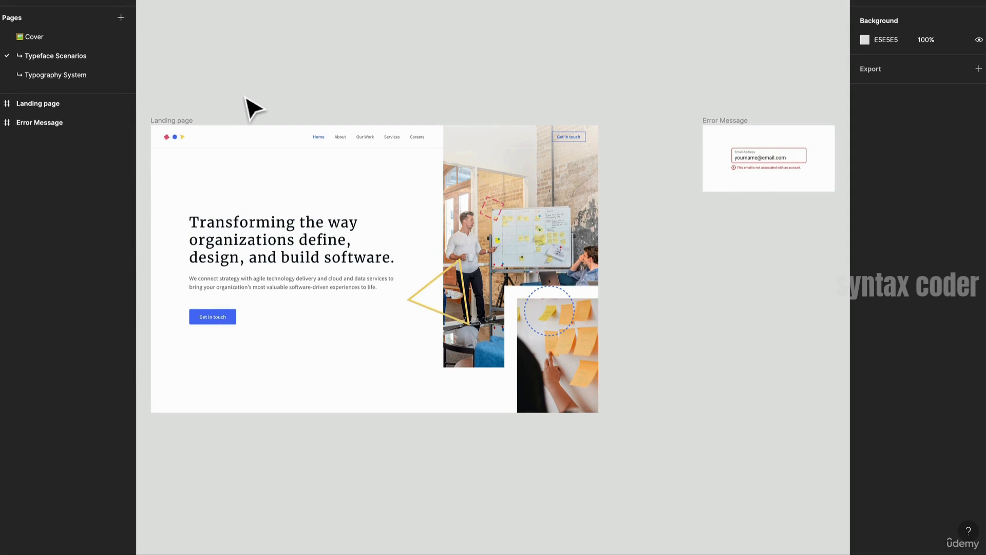
- On the landing page design, try switching the hero headline's font to Merriweather Sans
{"action": "scroll", "coordinate": [341, 143], "scroll_direction": "up", "scroll_amount": 5}
{"action": "scroll", "coordinate": [433, 91], "scroll_direction": "left", "scroll_amount": 3}
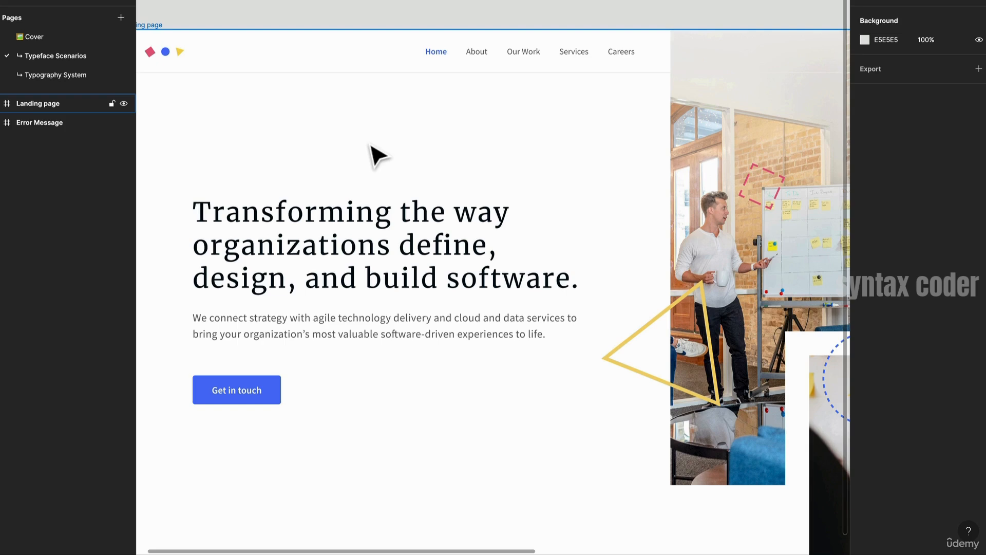
{"action": "mouse_move", "coordinate": [472, 214]}
{"action": "left_mouse_down"}
{"action": "mouse_move", "coordinate": [453, 206]}
{"action": "mouse_move", "coordinate": [479, 204]}
{"action": "left_mouse_up"}
{"action": "scroll", "coordinate": [479, 204], "scroll_direction": "down", "scroll_amount": 1}
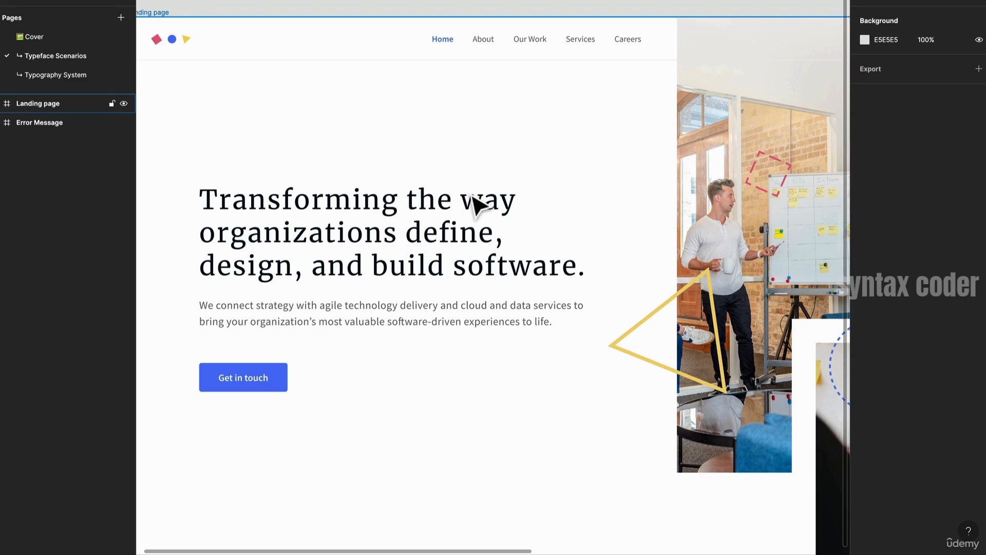
{"action": "left_click", "coordinate": [208, 237]}
{"action": "double_click", "coordinate": [242, 248]}
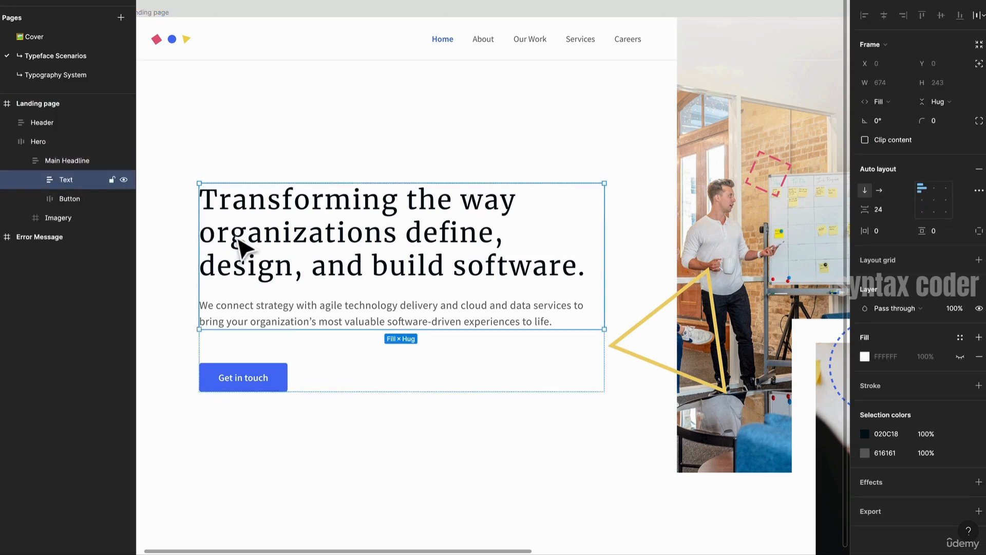
{"action": "double_click", "coordinate": [239, 247]}
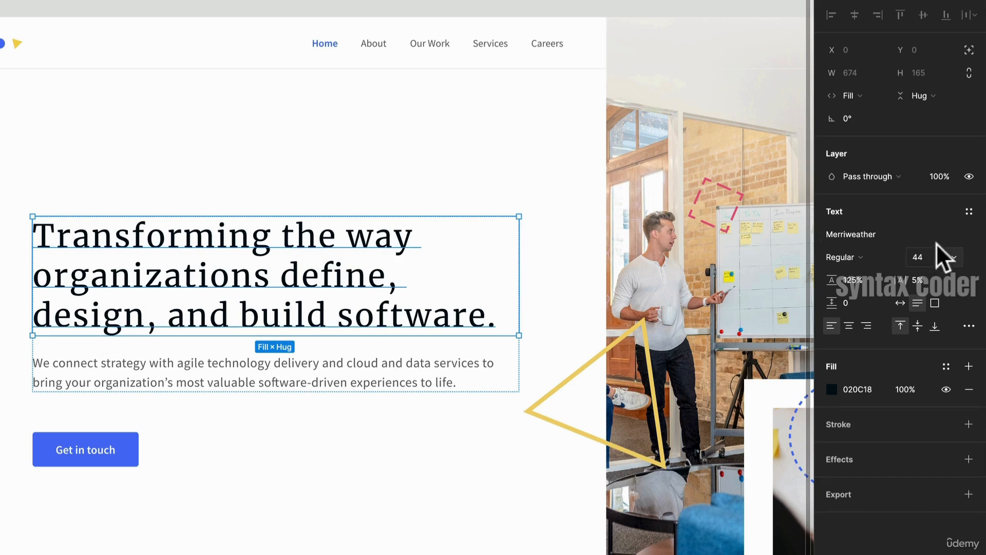
{"action": "left_click", "coordinate": [968, 232]}
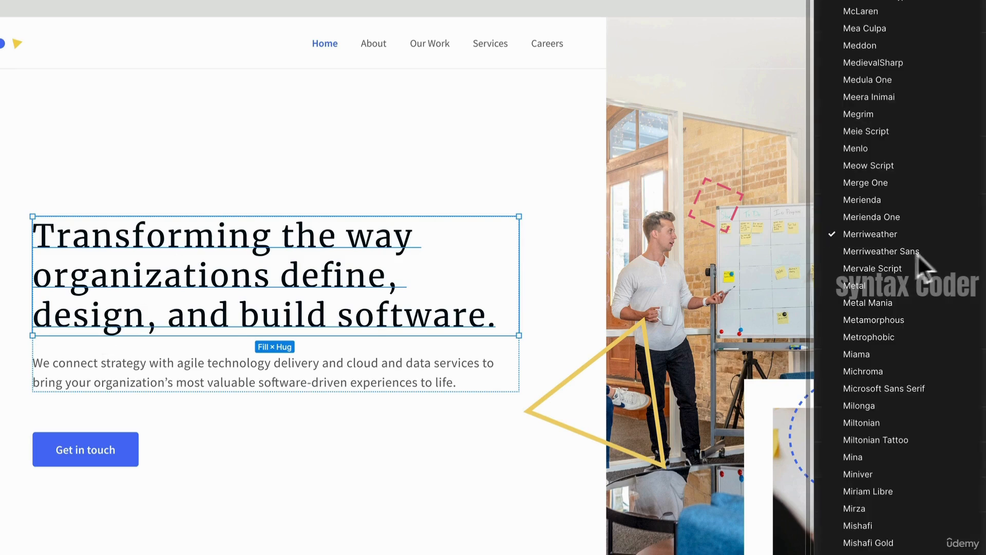
{"action": "left_click", "coordinate": [898, 252]}
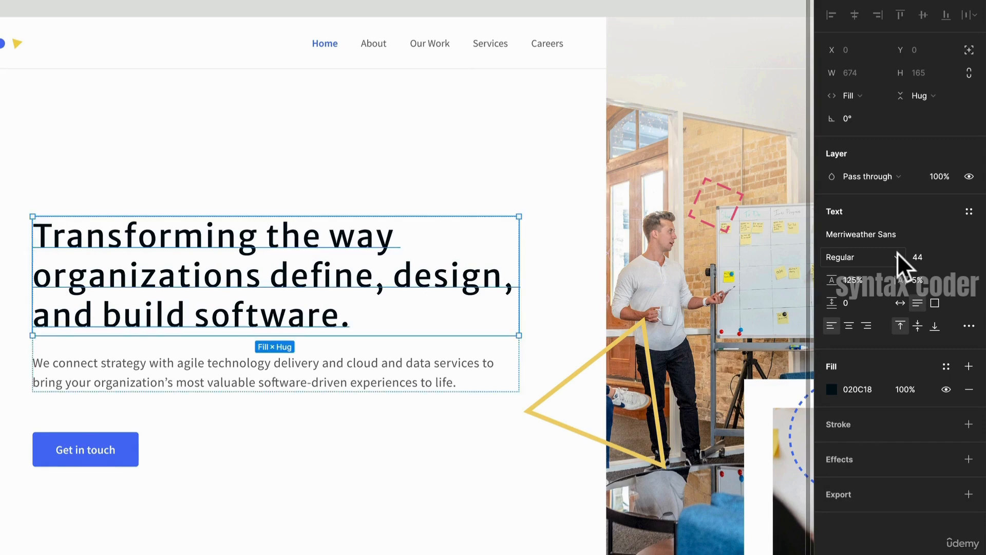
{"action": "key", "text": "ctrl+z"}
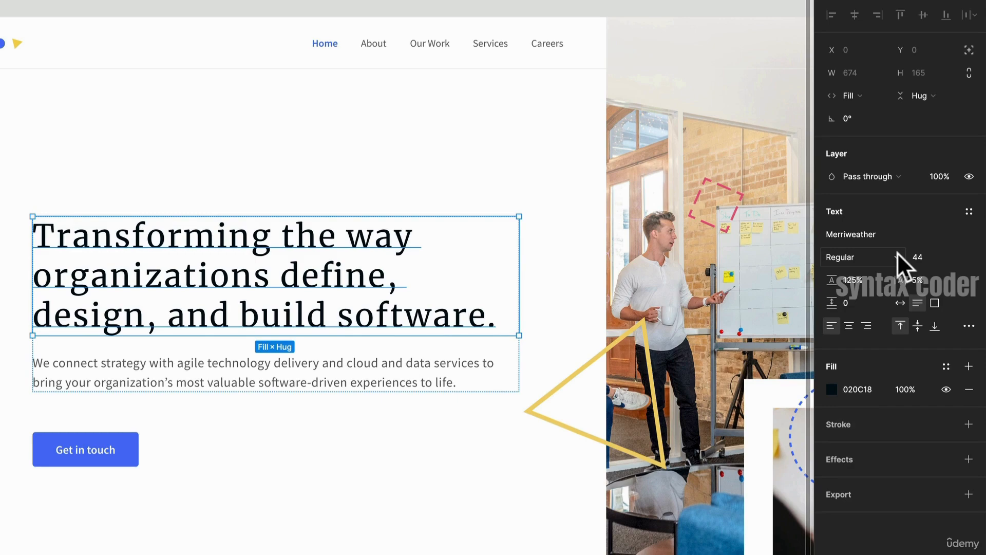
- Select the hero body paragraph and open its font weight options
{"action": "left_click", "coordinate": [234, 368]}
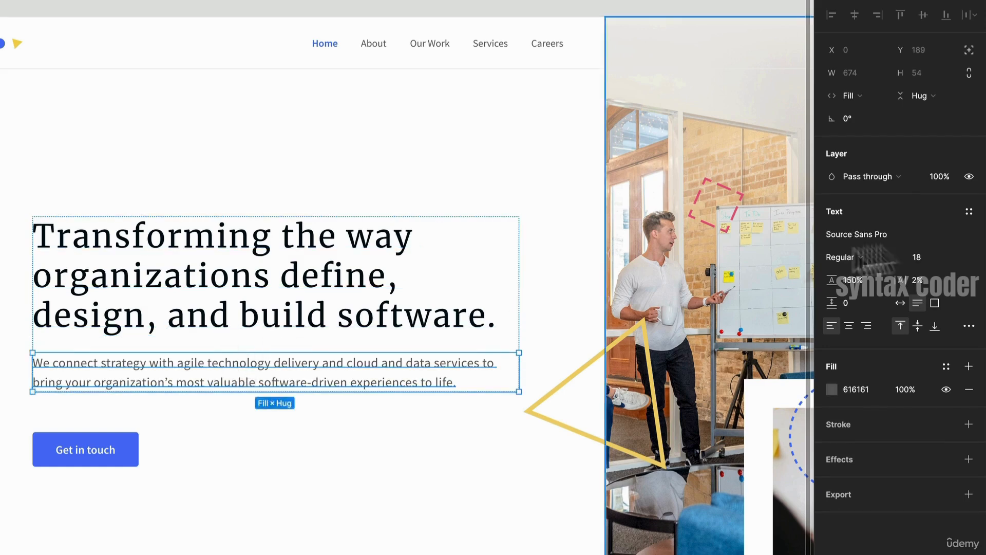
{"action": "left_click", "coordinate": [861, 258]}
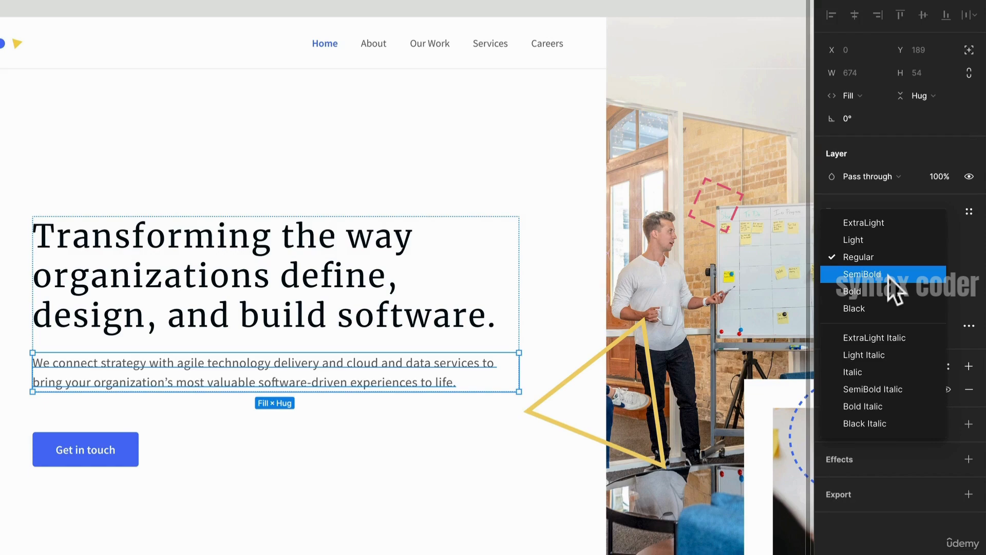
{"action": "left_click", "coordinate": [154, 101]}
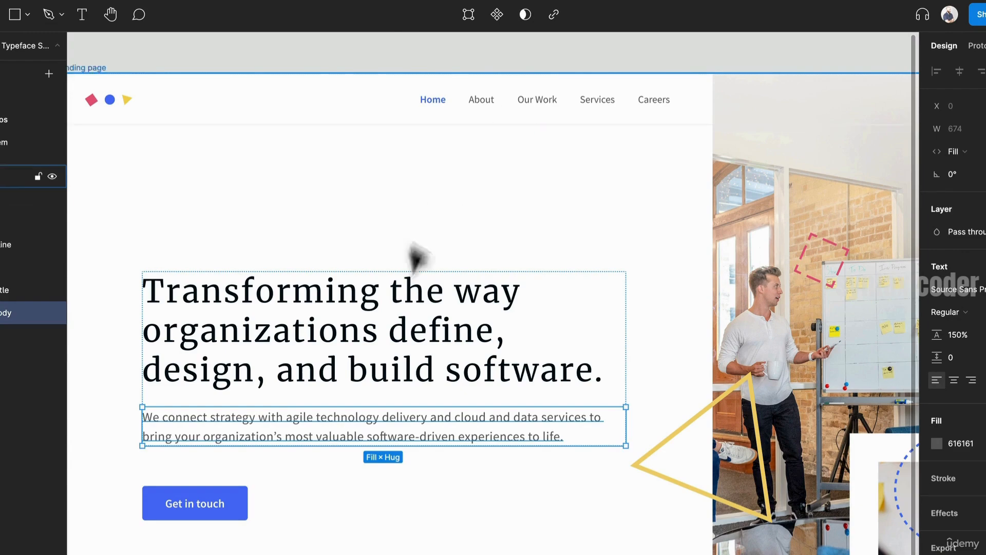
- Try the hero headline in Merriweather Sans and then in Helvetica
{"action": "left_click", "coordinate": [392, 363]}
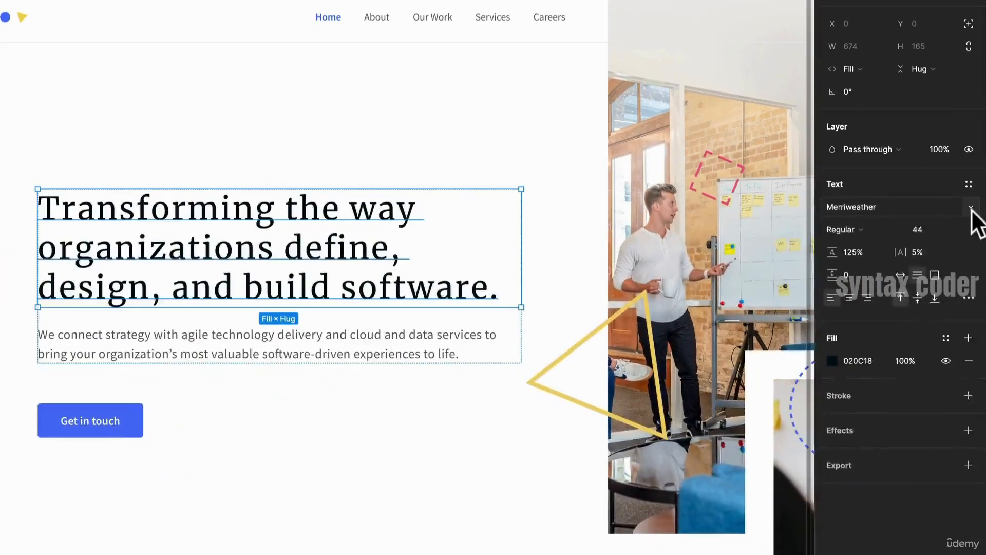
{"action": "left_click", "coordinate": [982, 289]}
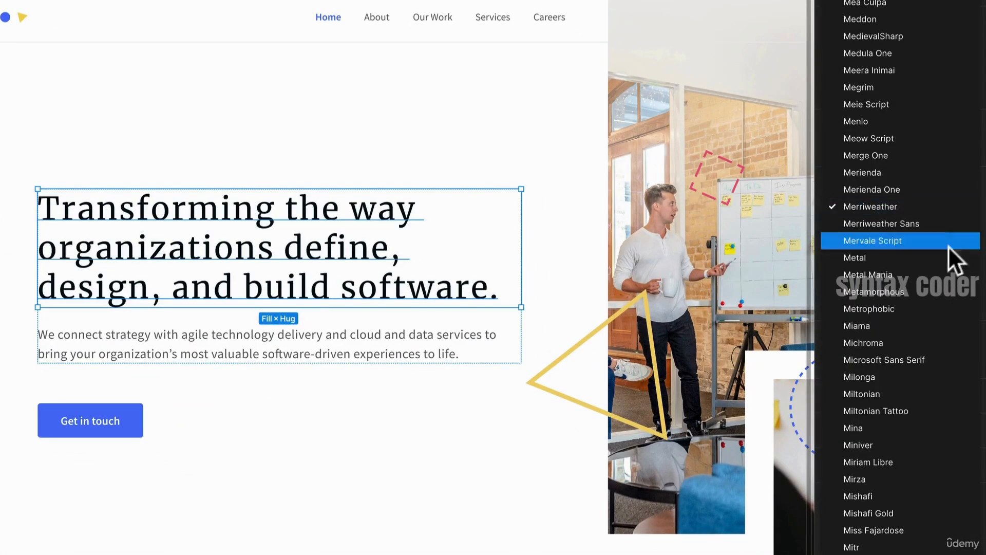
{"action": "scroll", "coordinate": [932, 241], "scroll_direction": "up", "scroll_amount": 1}
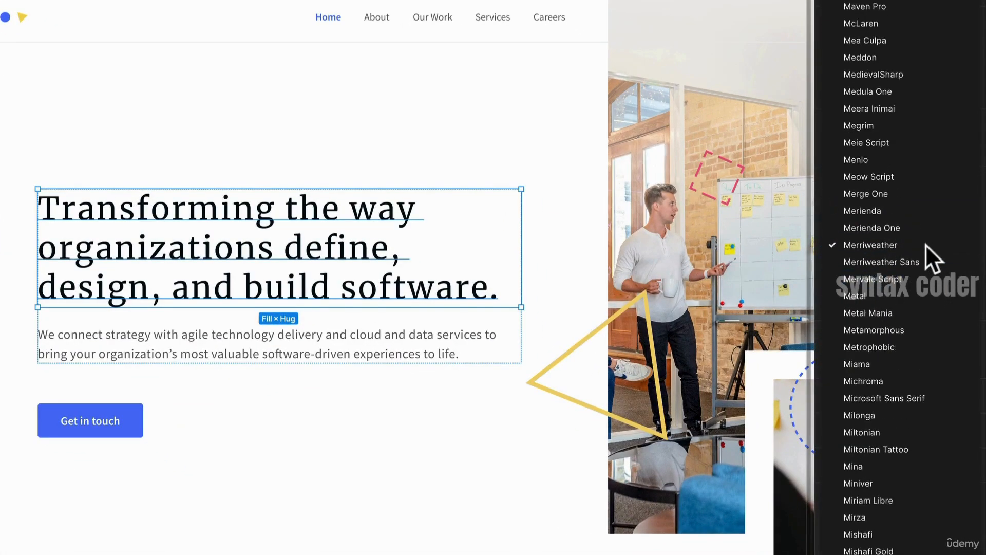
{"action": "left_click", "coordinate": [907, 263]}
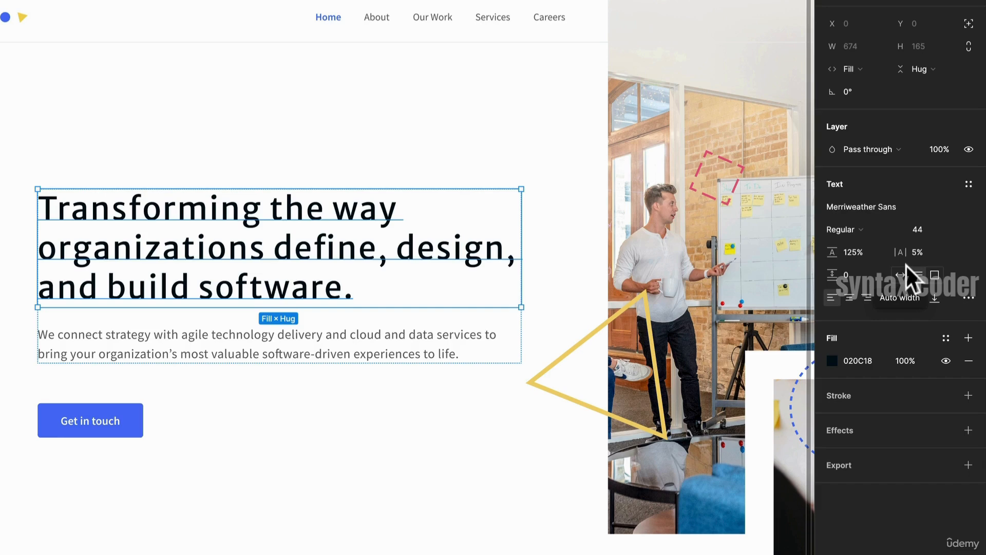
{"action": "left_click", "coordinate": [886, 205]}
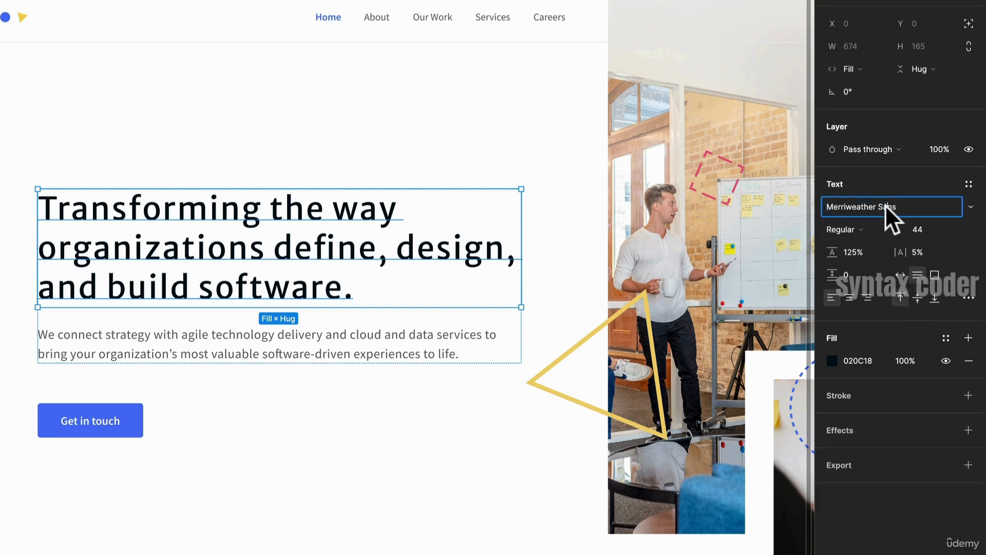
{"action": "type", "text": "Helvetica"}
{"action": "key", "text": "Return"}
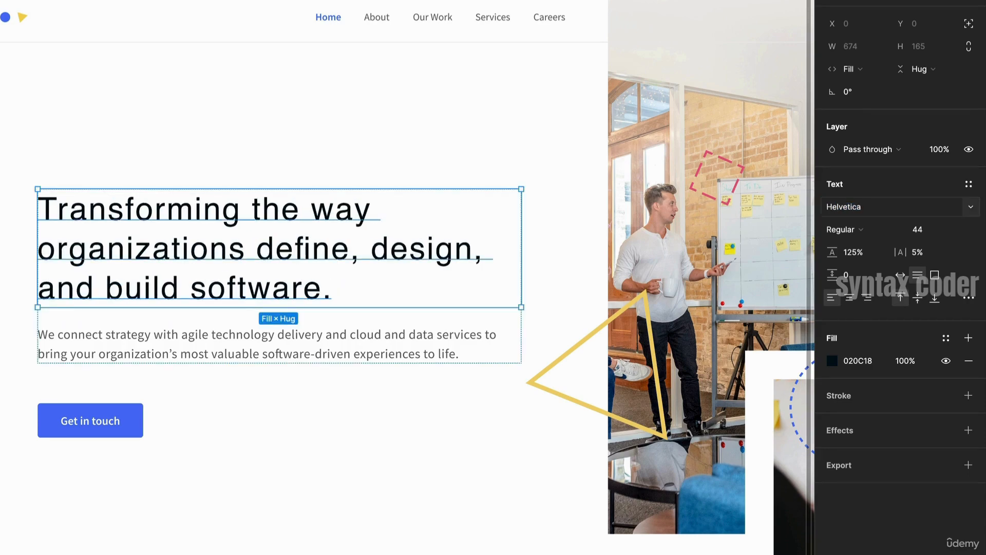
- Set the hero headline's font back to Merriweather
{"action": "left_click", "coordinate": [885, 205]}
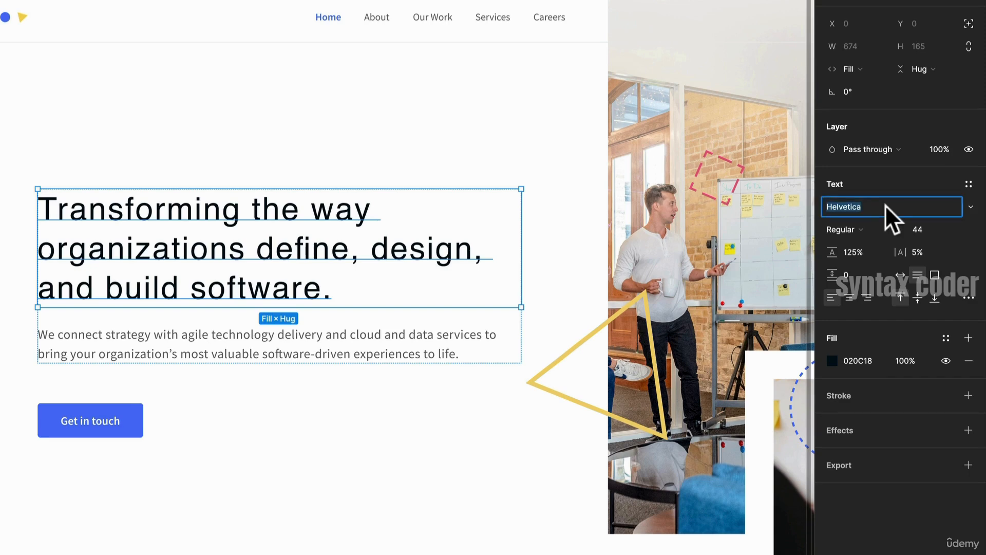
{"action": "type", "text": "Me"}
{"action": "type", "text": "r"}
{"action": "type", "text": "ri"}
{"action": "key", "text": "Return"}
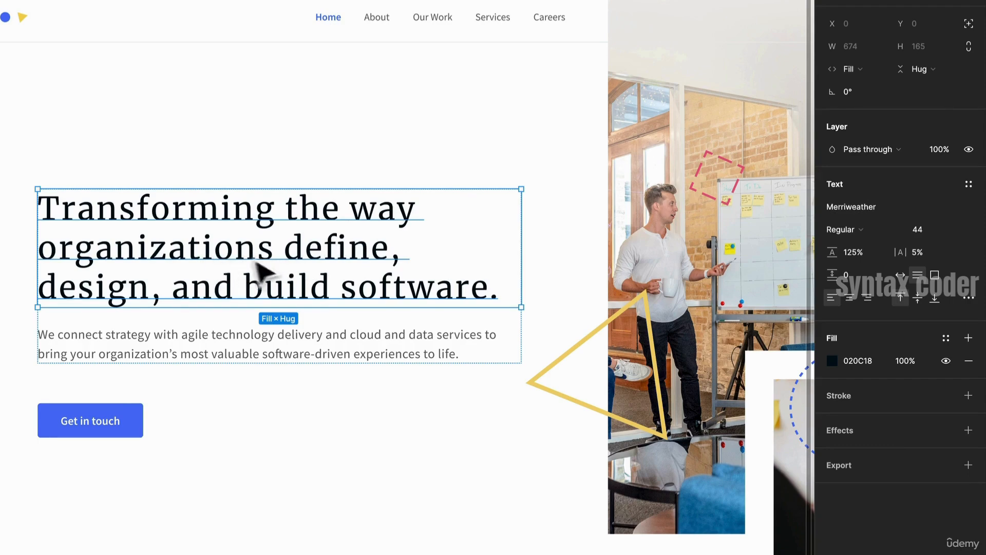
- Examine the Error Message frame with its email address field and error text
{"action": "left_click", "coordinate": [390, 156]}
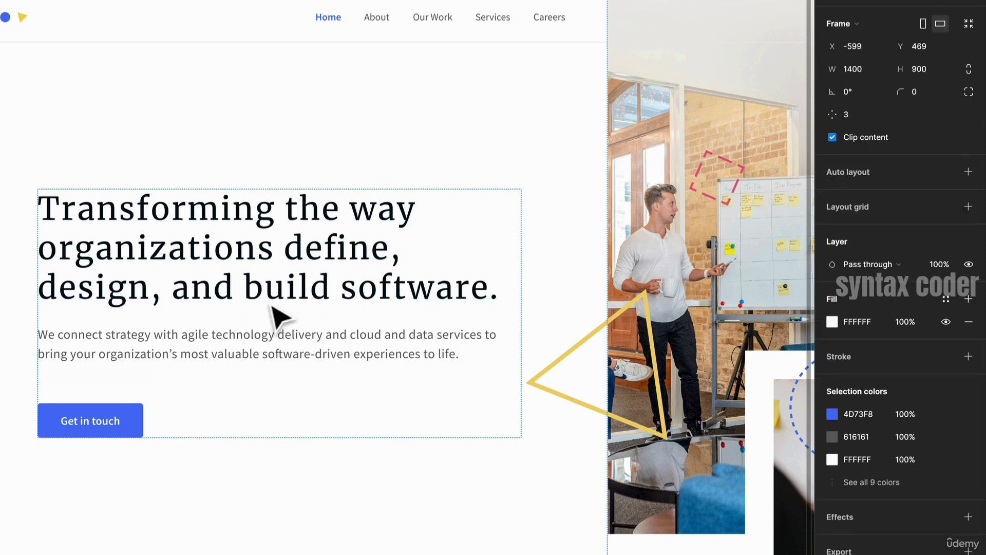
{"action": "left_click_drag", "start_coordinate": [628, 283], "coordinate": [467, 290]}
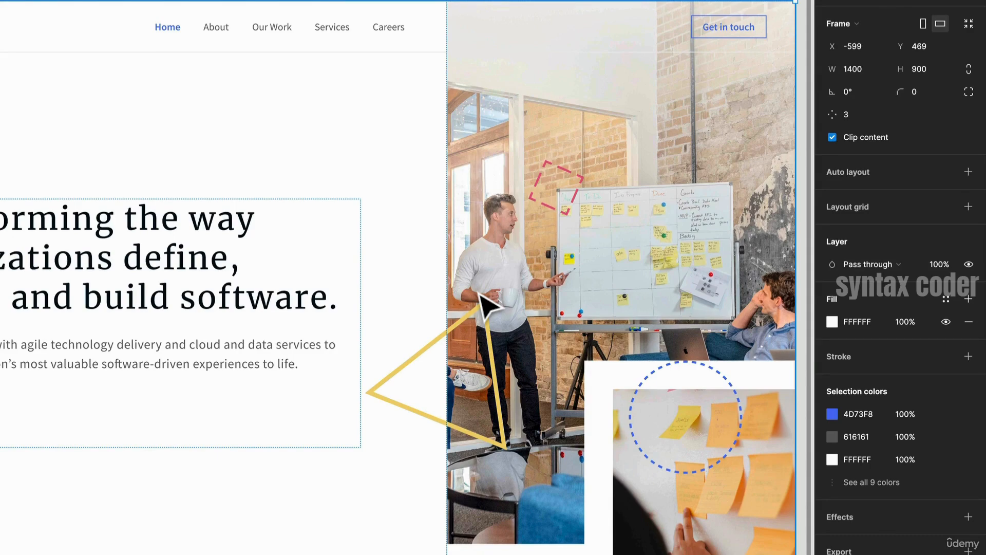
{"action": "left_click_drag", "start_coordinate": [568, 220], "coordinate": [356, 192]}
{"action": "left_click_drag", "start_coordinate": [645, 240], "coordinate": [349, 425]}
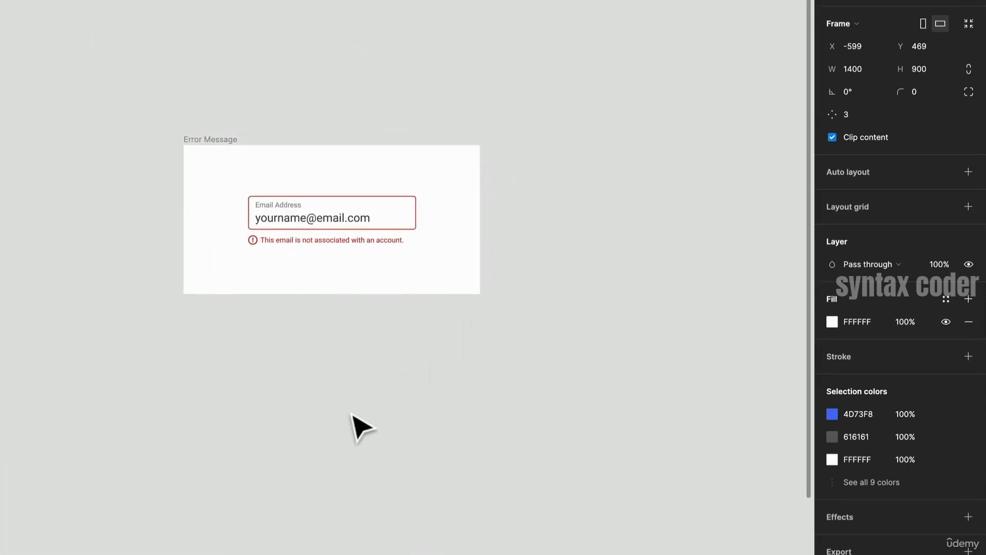
{"action": "key", "text": "ctrl+equal"}
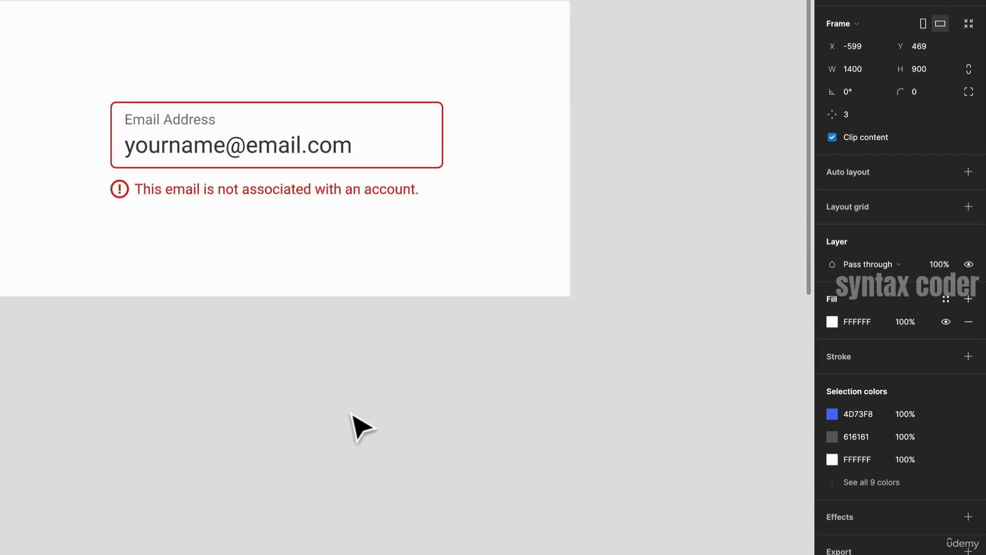
{"action": "left_click_drag", "start_coordinate": [270, 321], "coordinate": [331, 382]}
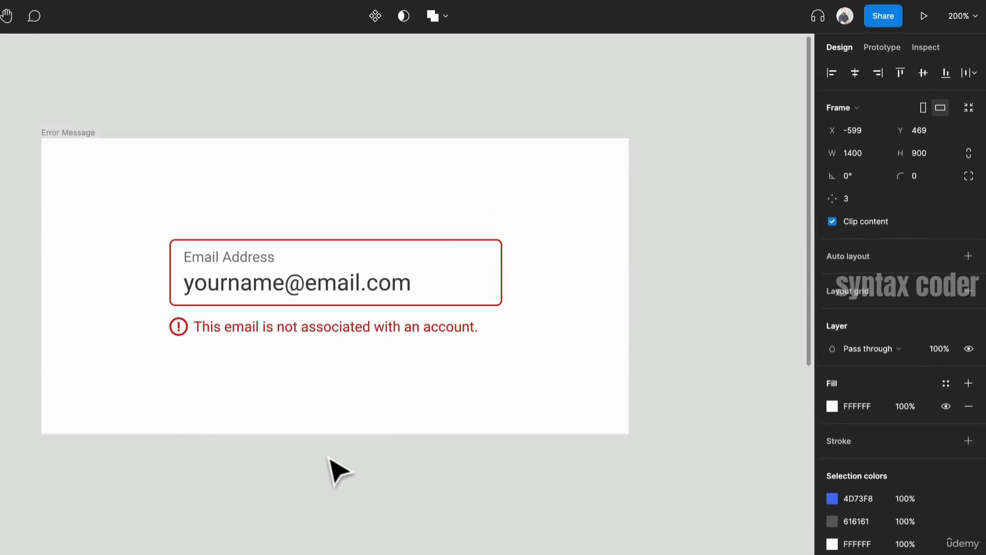
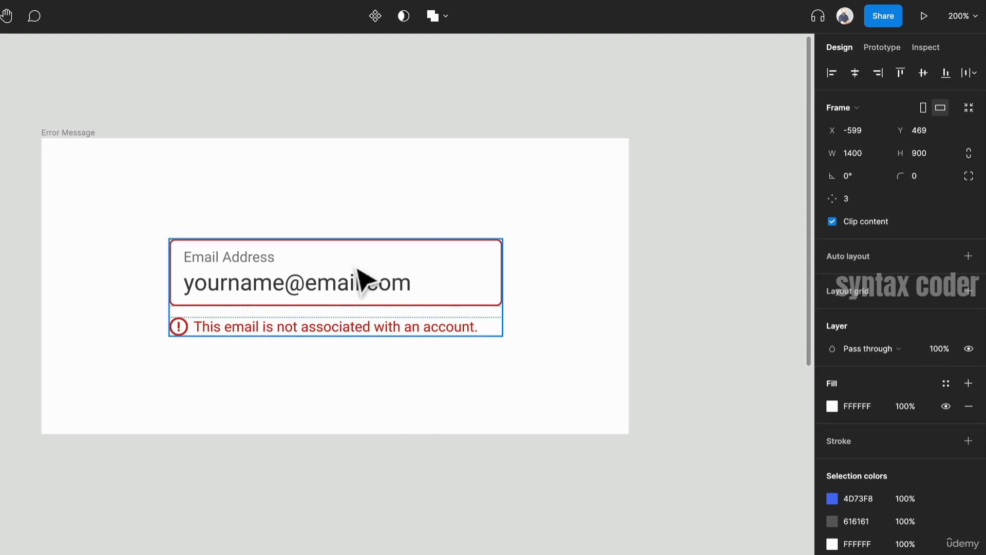
- Select the error message text and set its font to Gill Sans
{"action": "double_click", "coordinate": [379, 337]}
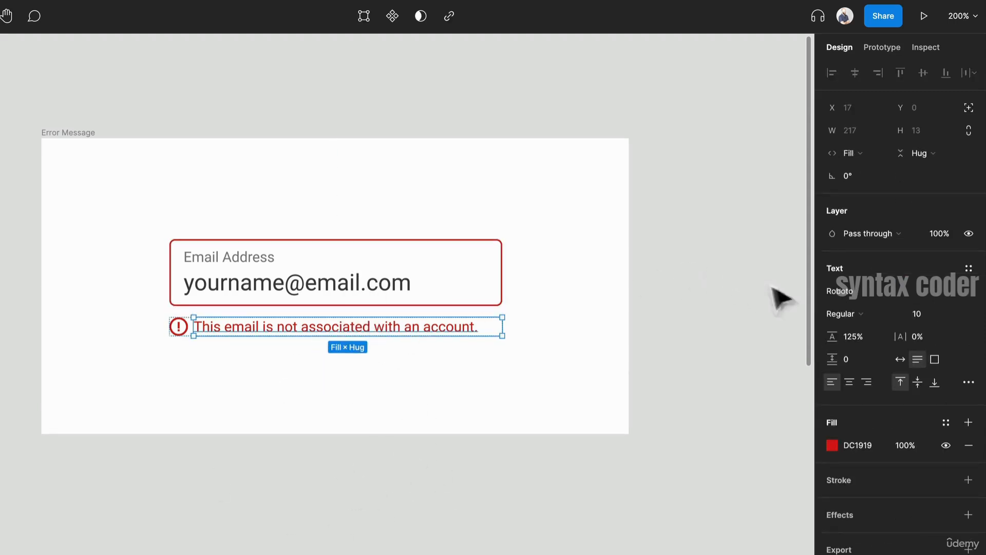
{"action": "left_click", "coordinate": [856, 291]}
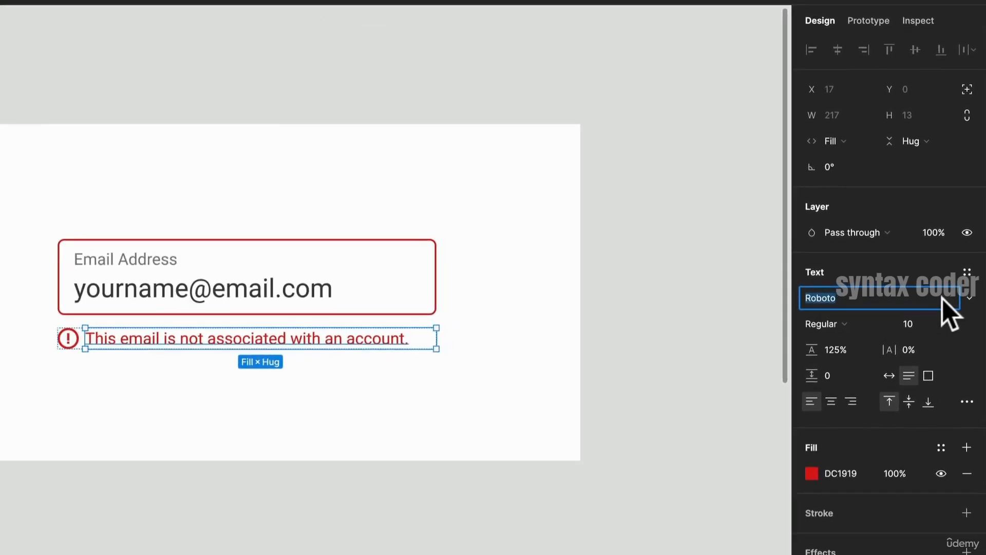
{"action": "type", "text": "Gill Sans"}
{"action": "key", "text": "Return"}
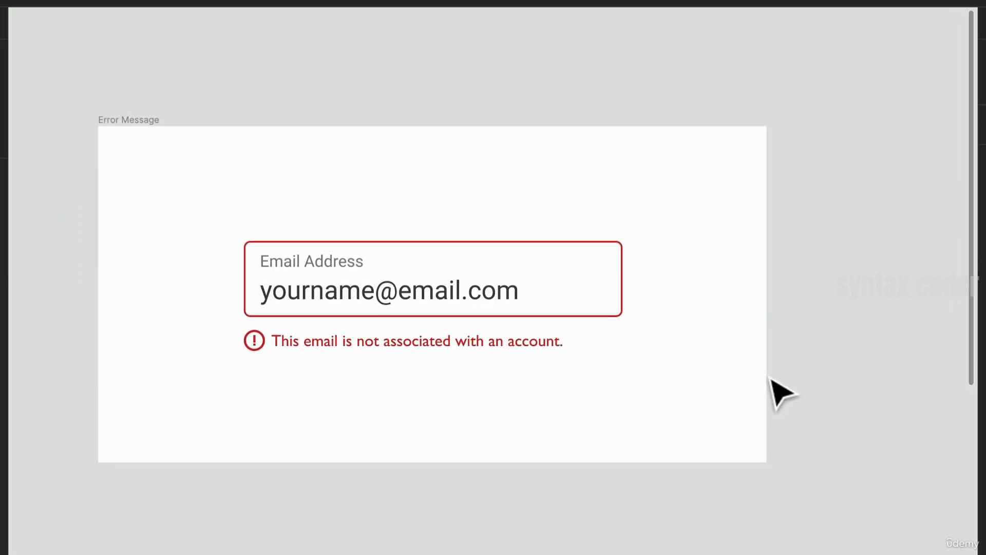
- Switch the error message text's font to Cooper Lt BT
{"action": "left_click", "coordinate": [315, 347]}
{"action": "left_click", "coordinate": [315, 348]}
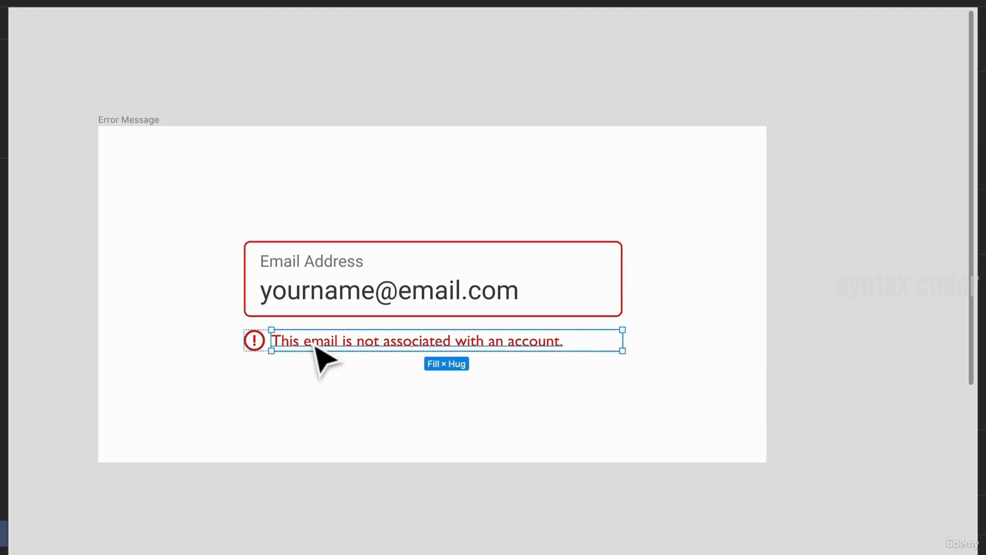
{"action": "left_click", "coordinate": [934, 297]}
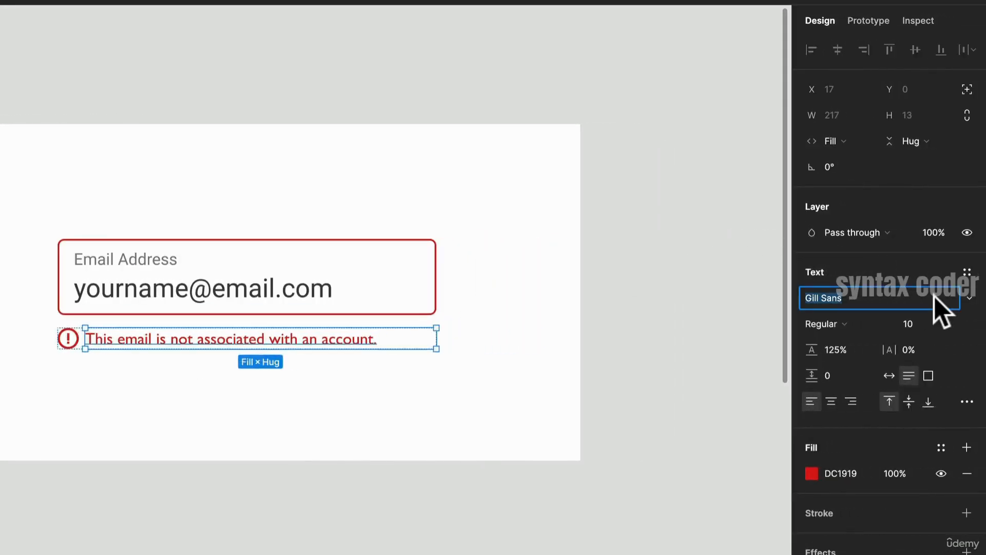
{"action": "type", "text": "Comic"}
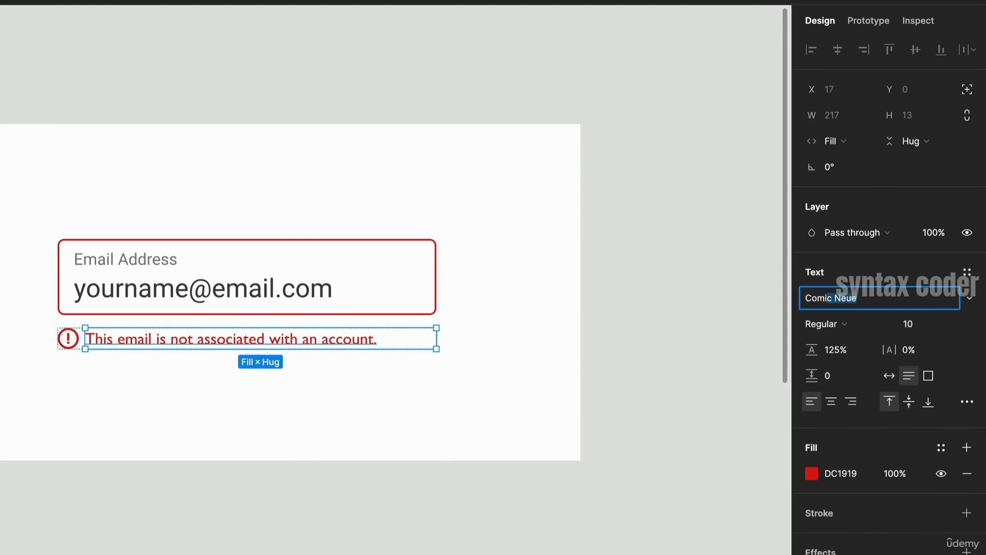
{"action": "key", "text": "BackSpace"}
{"action": "key", "text": "BackSpace"}
{"action": "key", "text": "BackSpace"}
{"action": "key", "text": "BackSpace"}
{"action": "type", "text": "op"}
{"action": "key", "text": "Return"}
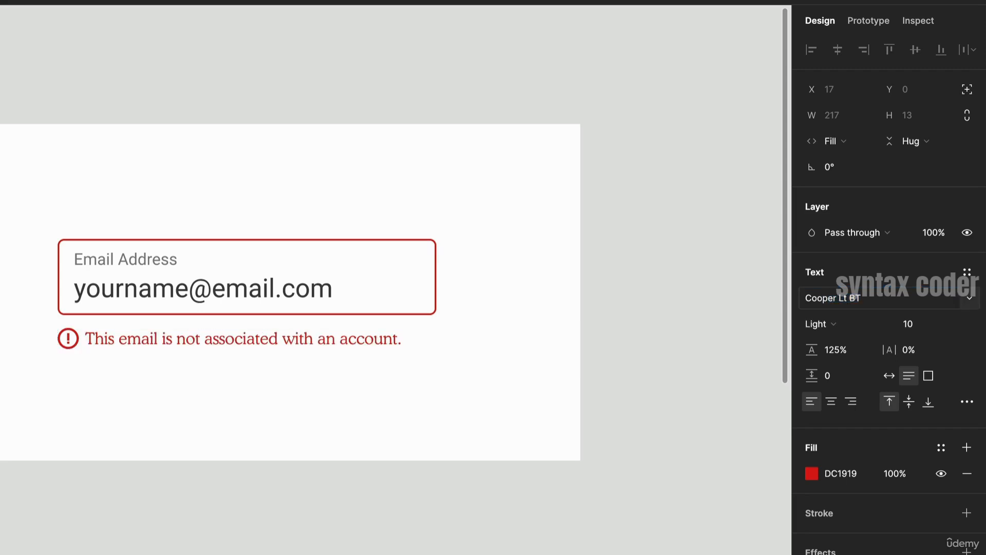
- Pick Concert One from the font list for the error message text
{"action": "left_click", "coordinate": [970, 298]}
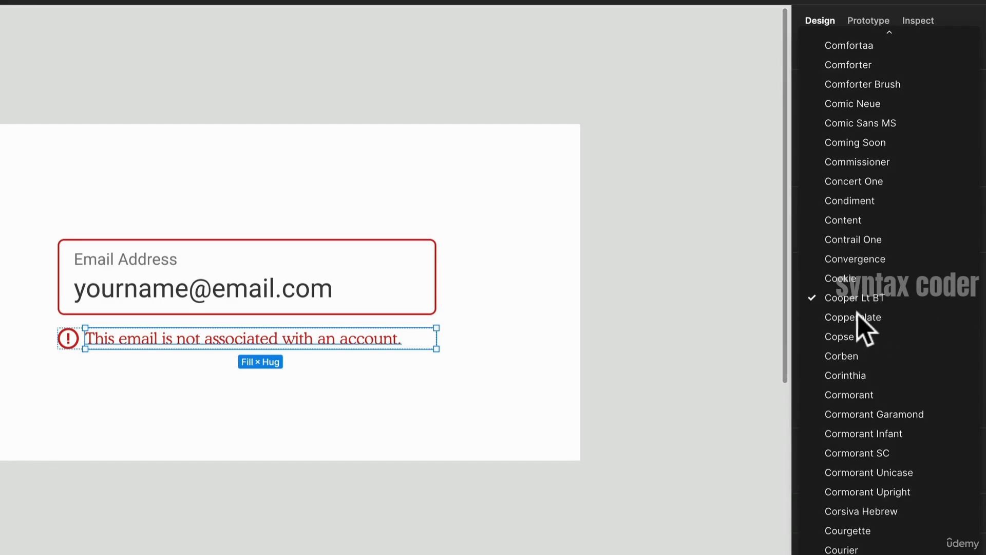
{"action": "scroll", "coordinate": [873, 308], "scroll_direction": "up", "scroll_amount": 3}
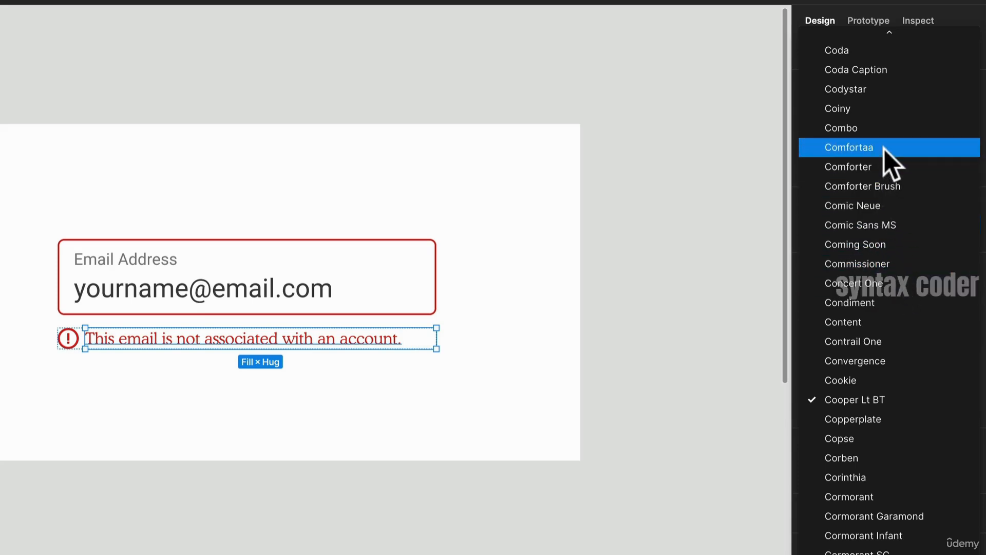
{"action": "left_click", "coordinate": [876, 284]}
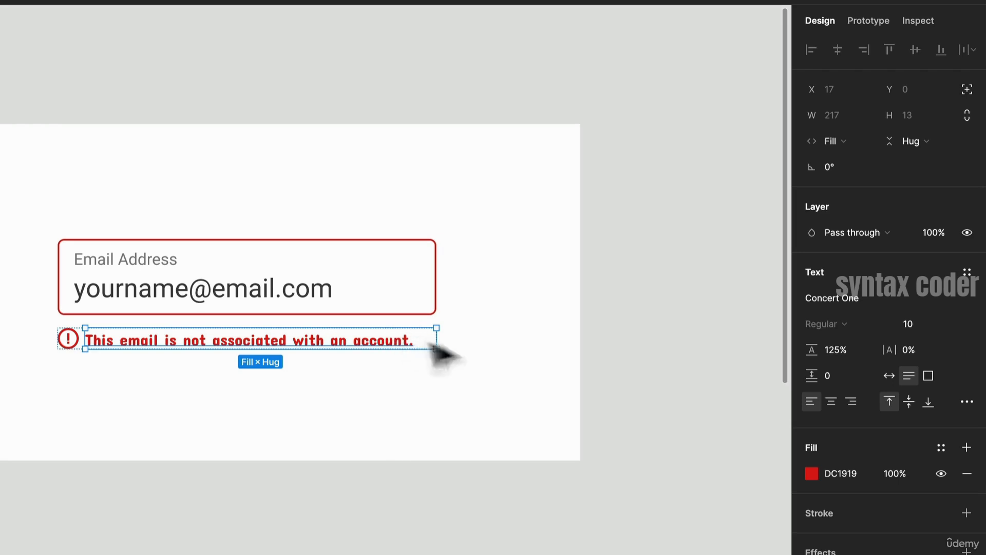
- Choose Cormorant Garamond from the font list for the error message text
{"action": "left_click", "coordinate": [898, 294]}
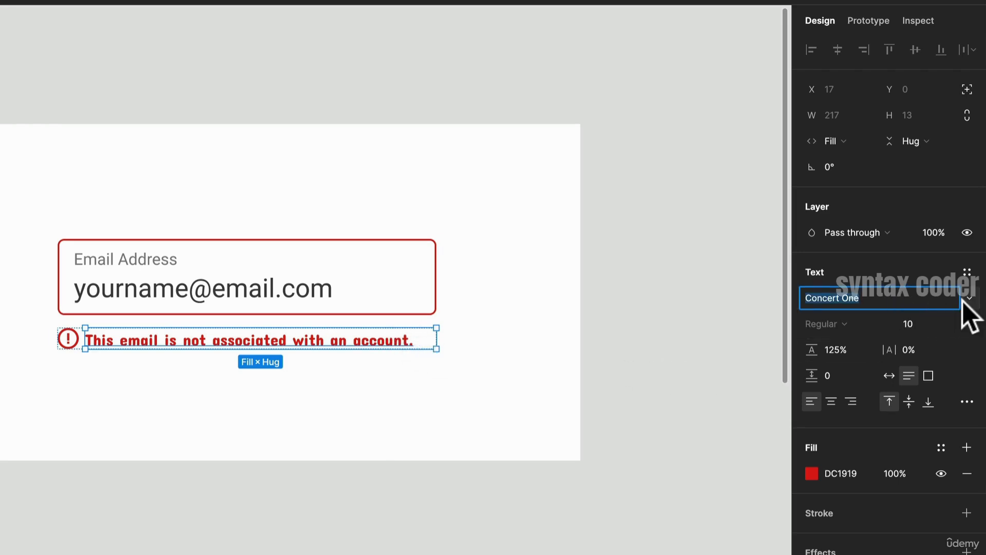
{"action": "left_click", "coordinate": [970, 297]}
{"action": "scroll", "coordinate": [947, 364], "scroll_direction": "down", "scroll_amount": 5}
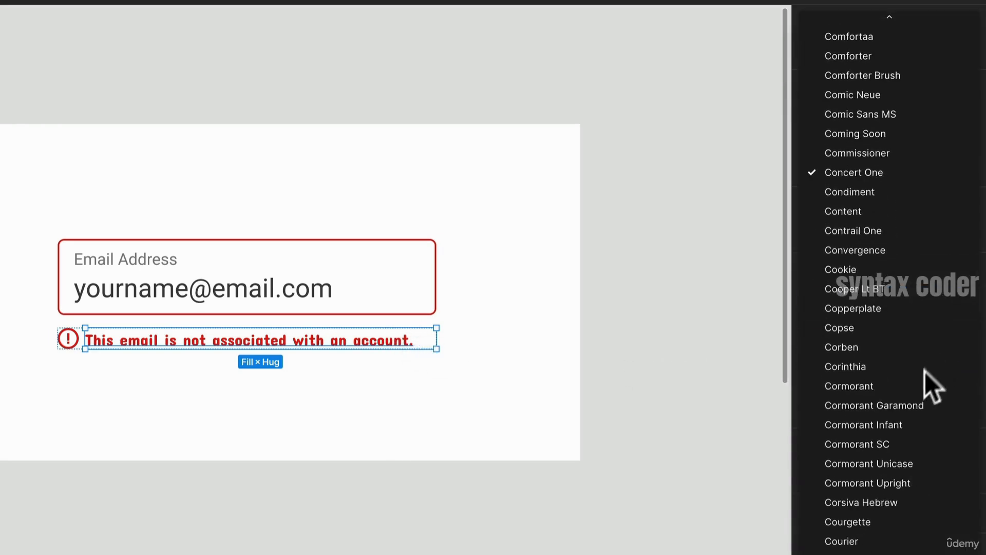
{"action": "left_click", "coordinate": [900, 407]}
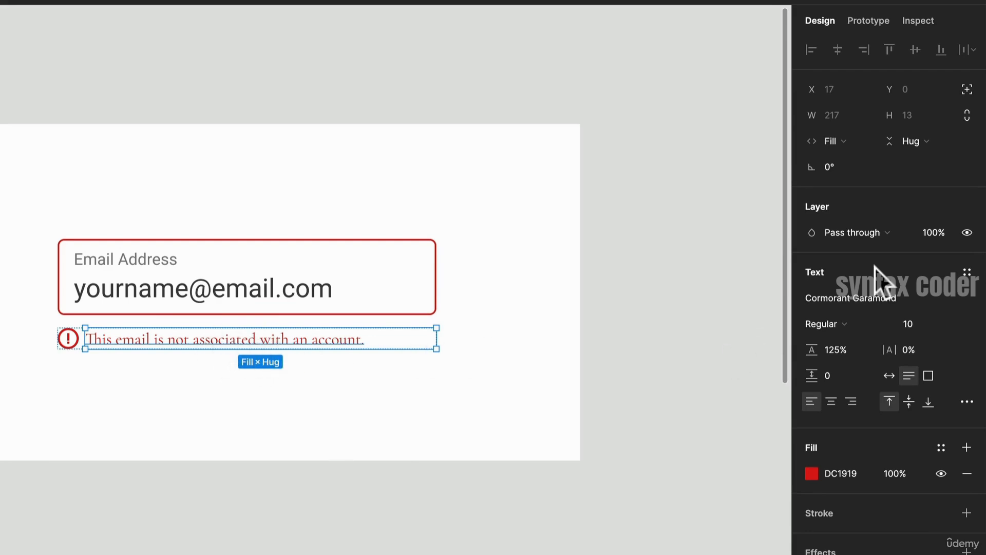
- Try Bodoni 72 as the error message text's font
{"action": "left_click", "coordinate": [918, 300]}
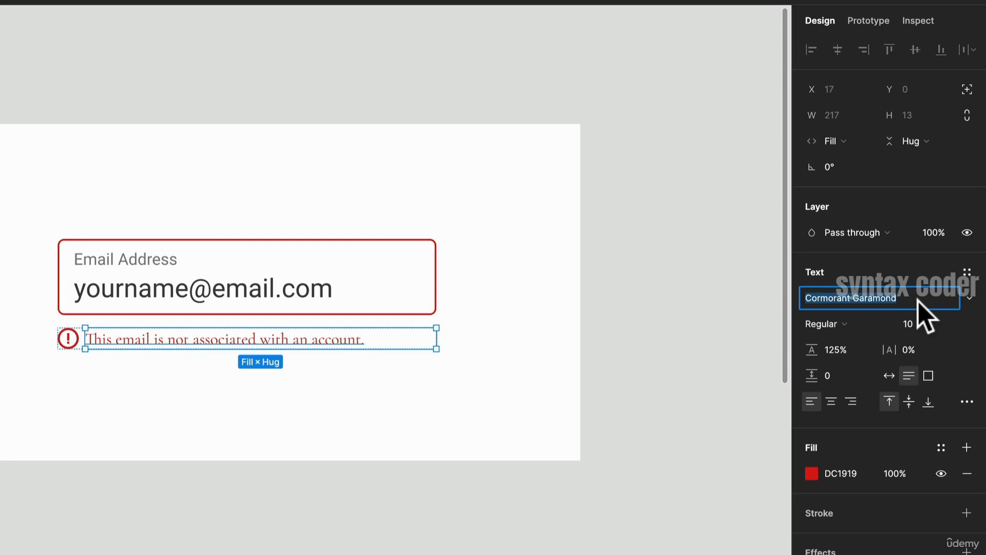
{"action": "type", "text": "Bodoni 72"}
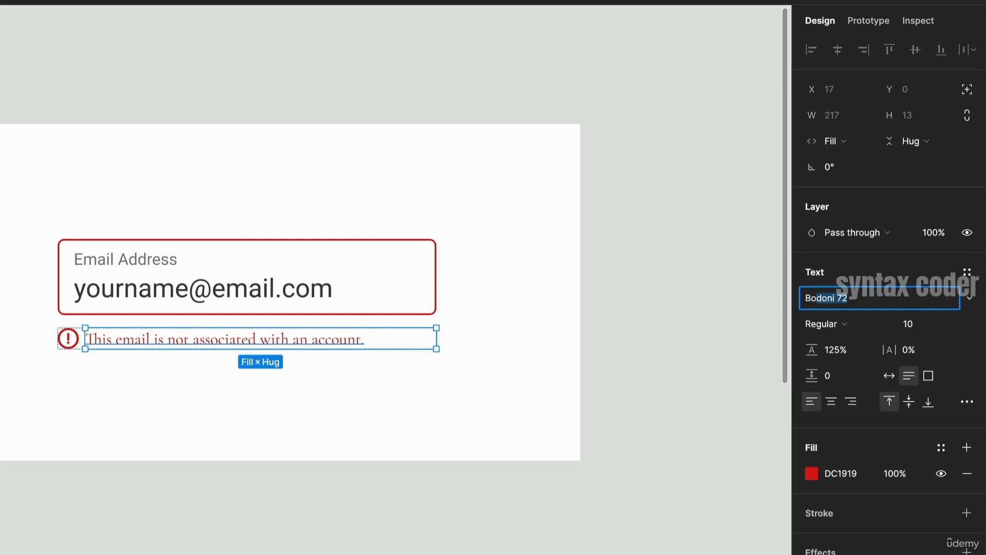
{"action": "key", "text": "Return"}
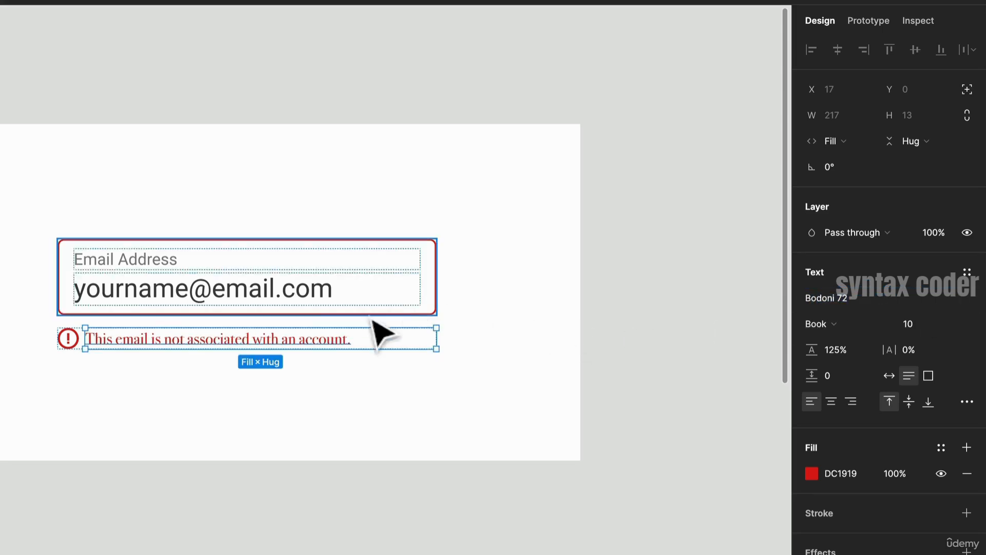
- Reselect the error message text and set its font to Comic Sans MS
{"action": "left_click", "coordinate": [316, 380]}
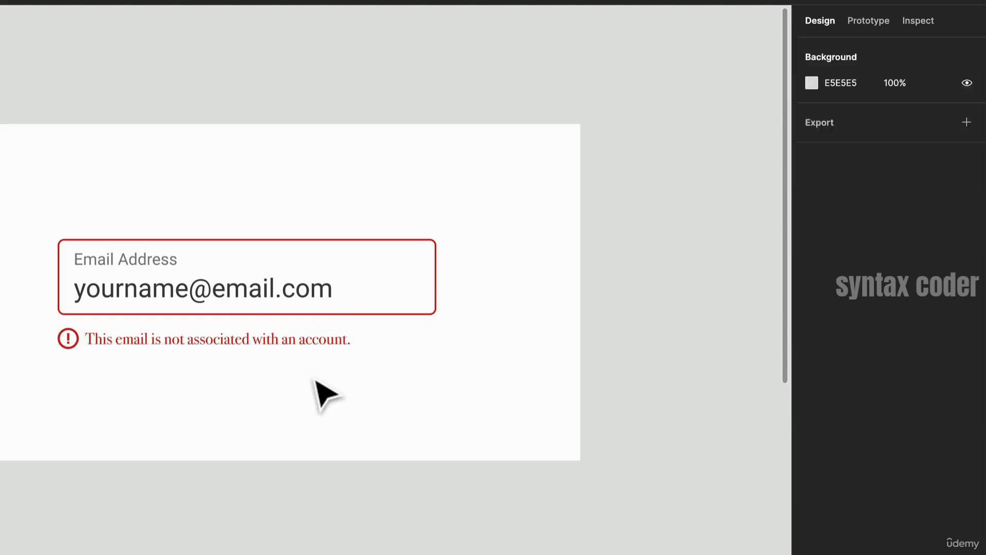
{"action": "double_click", "coordinate": [321, 347]}
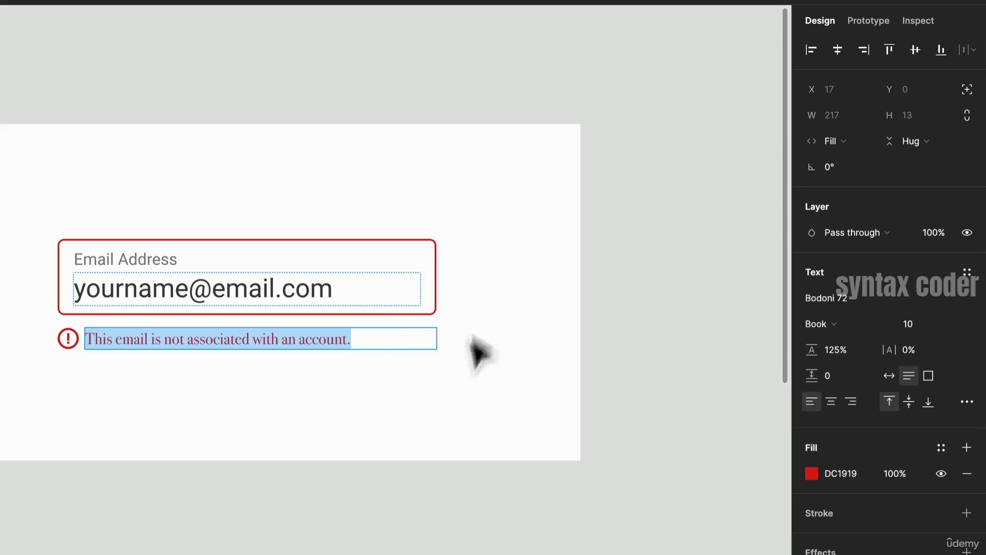
{"action": "left_click", "coordinate": [859, 302]}
{"action": "type", "text": "Comic "}
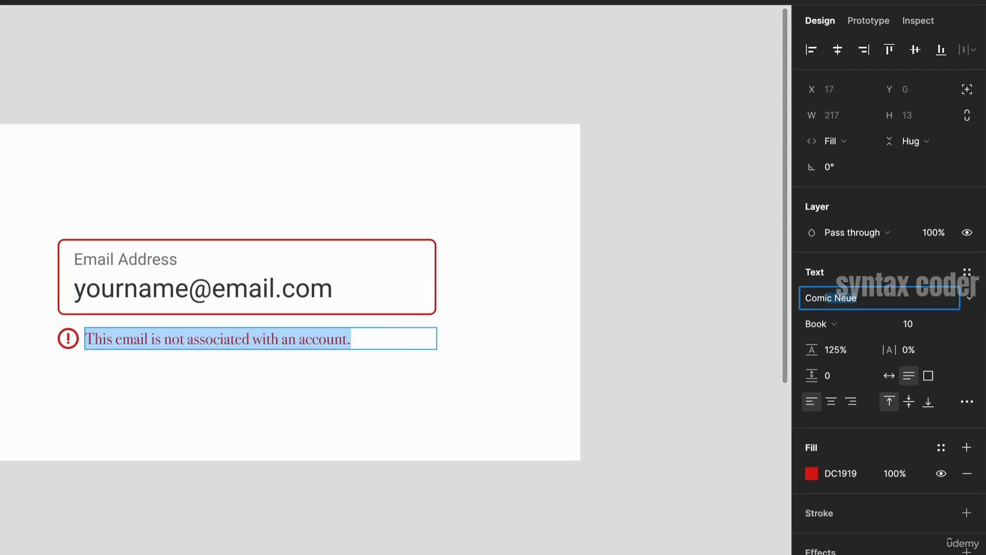
{"action": "type", "text": "S"}
{"action": "key", "text": "Return"}
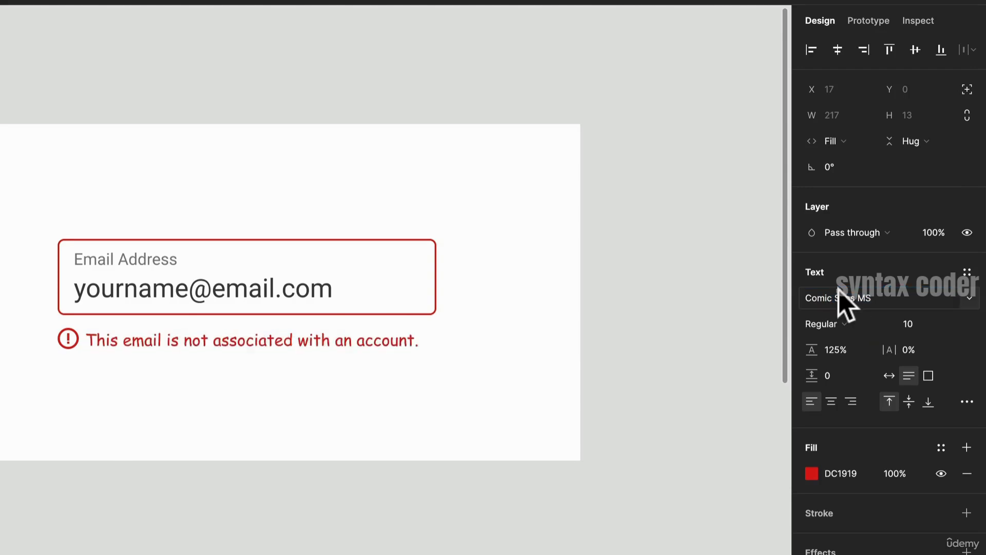
{"action": "key", "text": "Return"}
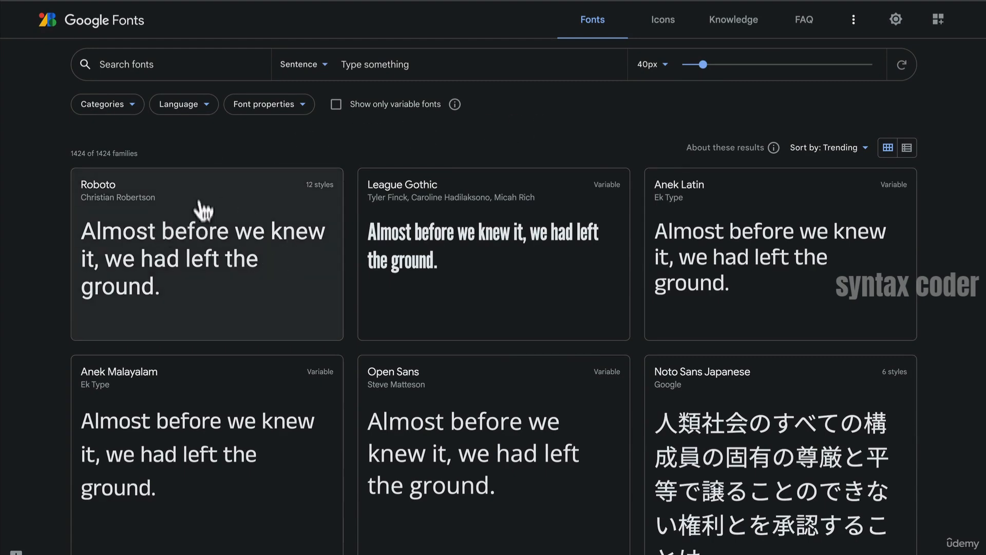
- In Google Fonts, filter the font categories to show only Serif fonts
{"action": "left_click", "coordinate": [133, 104]}
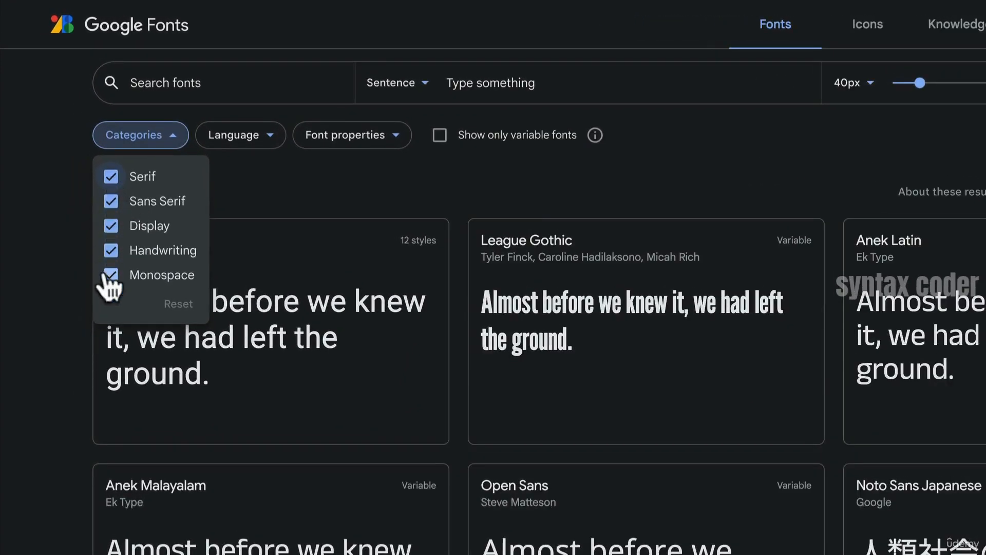
{"action": "left_click", "coordinate": [111, 176]}
{"action": "left_click", "coordinate": [111, 201]}
{"action": "left_click", "coordinate": [111, 225]}
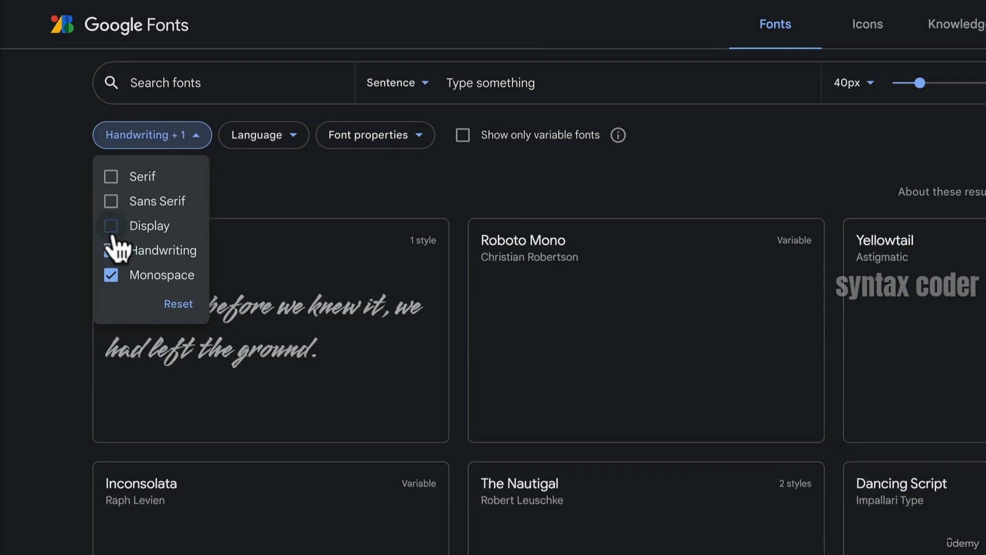
{"action": "left_click", "coordinate": [111, 250]}
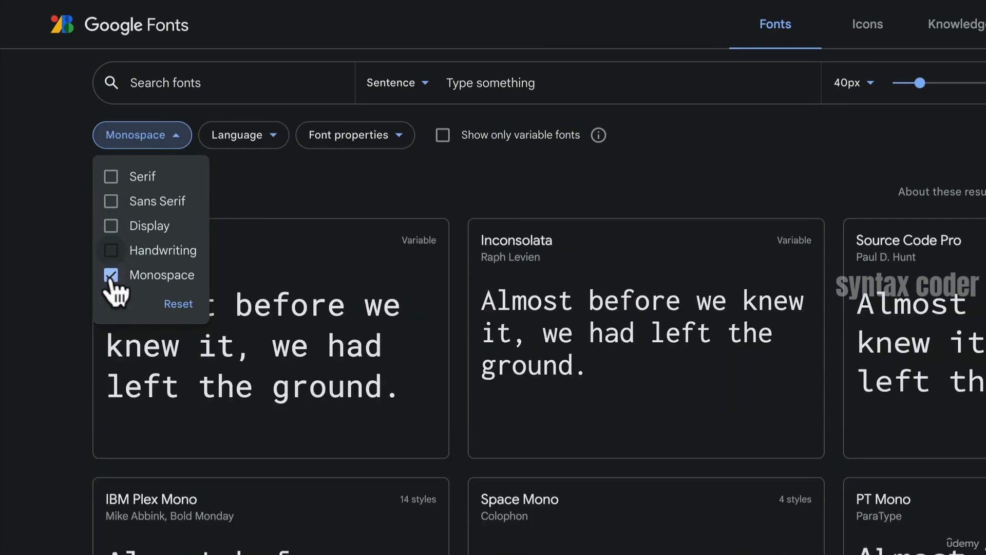
{"action": "left_click", "coordinate": [111, 275]}
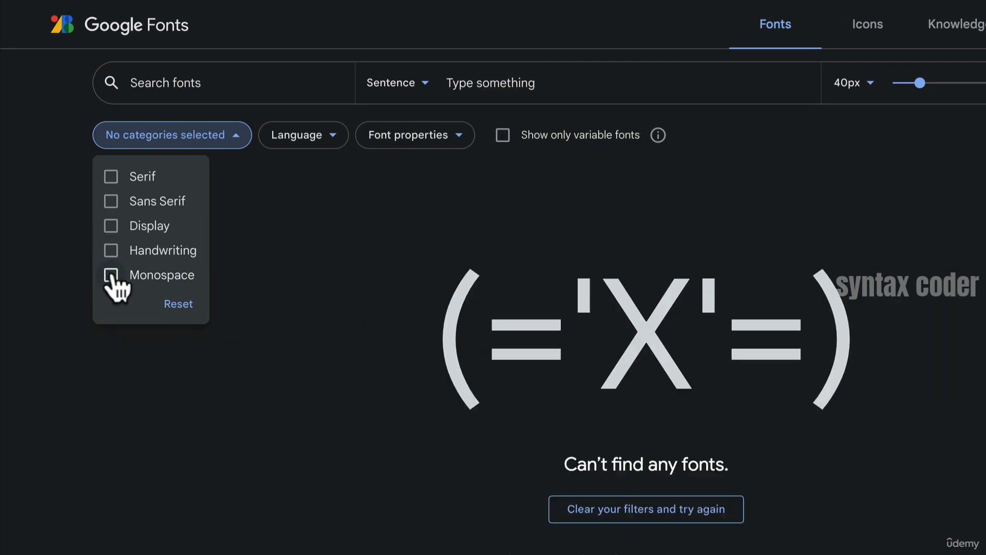
{"action": "left_click", "coordinate": [112, 177]}
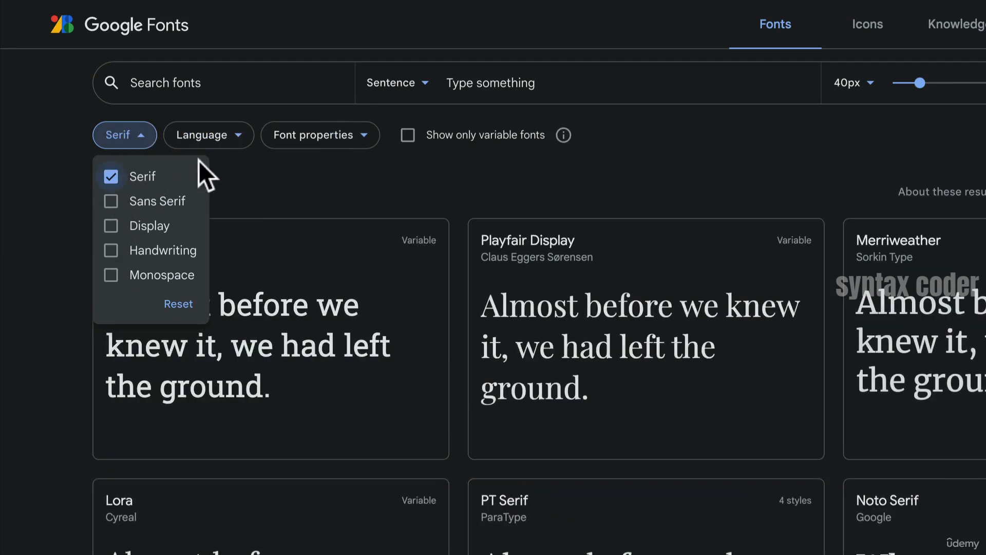
{"action": "left_click", "coordinate": [286, 184]}
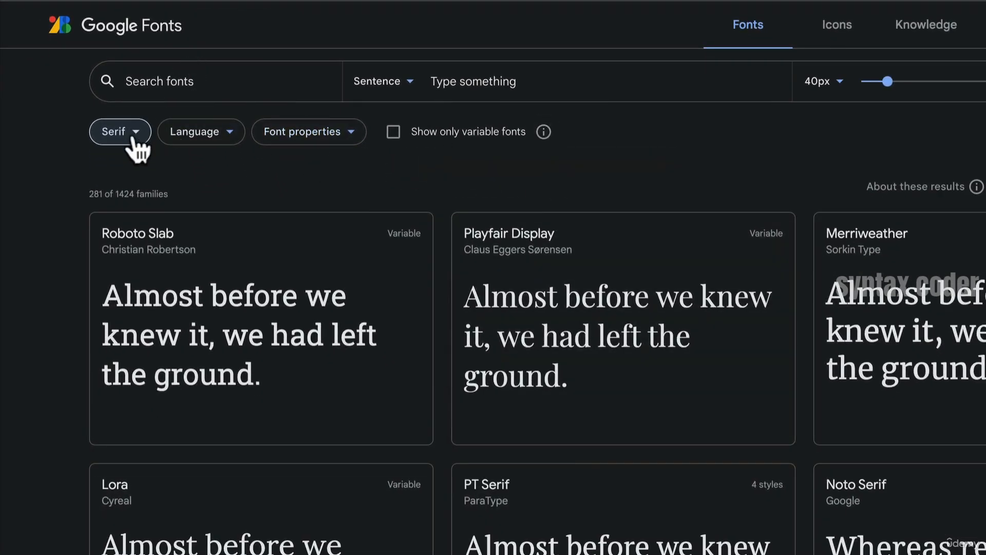
- Add font property filters for 6+ styles and for thickness to the serif results
{"action": "left_click", "coordinate": [217, 143]}
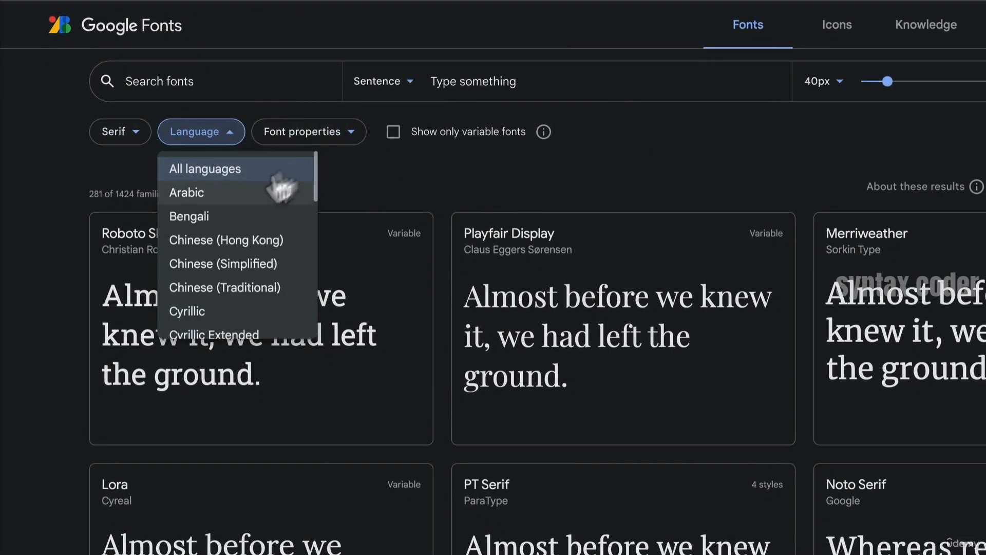
{"action": "left_click", "coordinate": [356, 136]}
{"action": "left_click", "coordinate": [349, 140]}
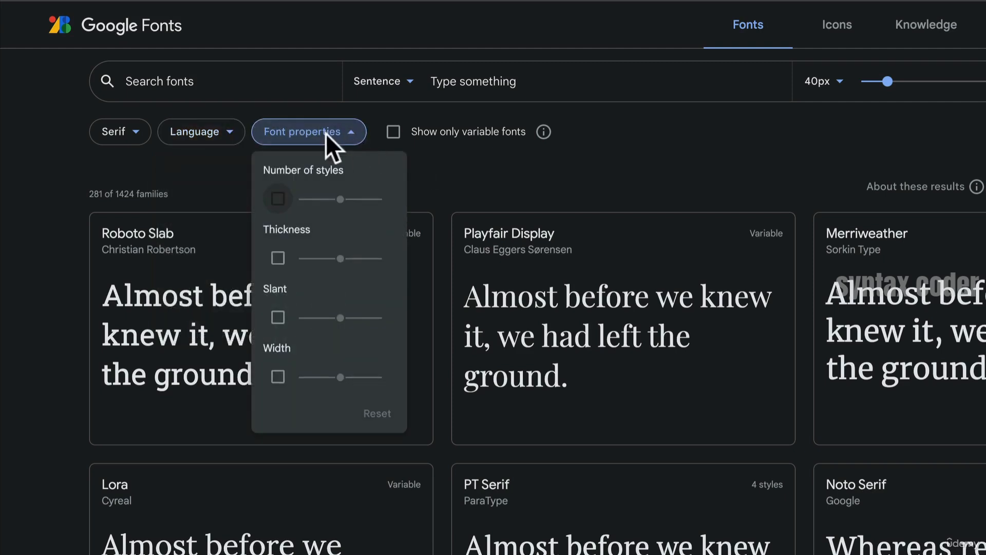
{"action": "left_click", "coordinate": [277, 199]}
{"action": "left_click_drag", "start_coordinate": [297, 198], "coordinate": [317, 203]}
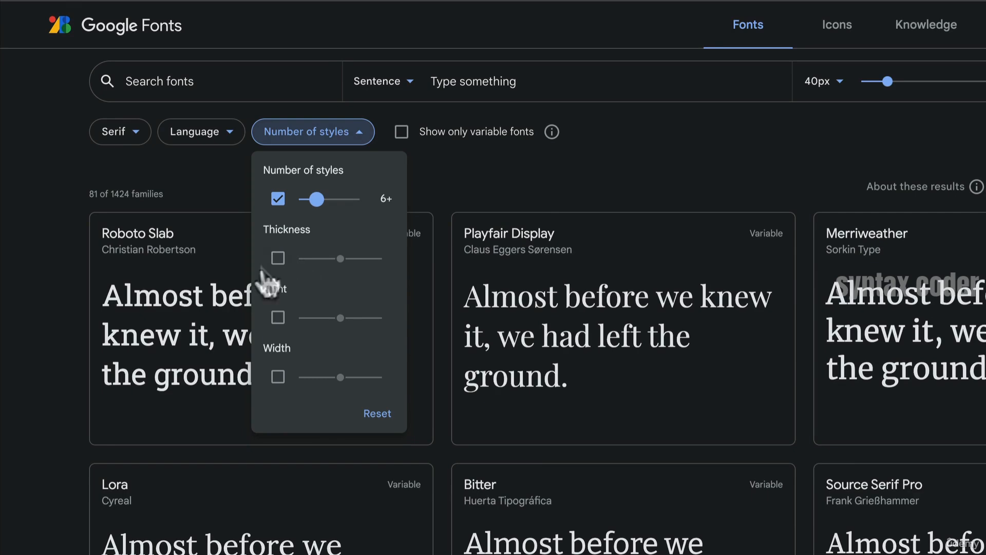
{"action": "left_click", "coordinate": [277, 258]}
{"action": "mouse_move", "coordinate": [340, 259]}
{"action": "left_mouse_down"}
{"action": "mouse_move", "coordinate": [325, 259]}
{"action": "mouse_move", "coordinate": [334, 259]}
{"action": "left_mouse_up"}
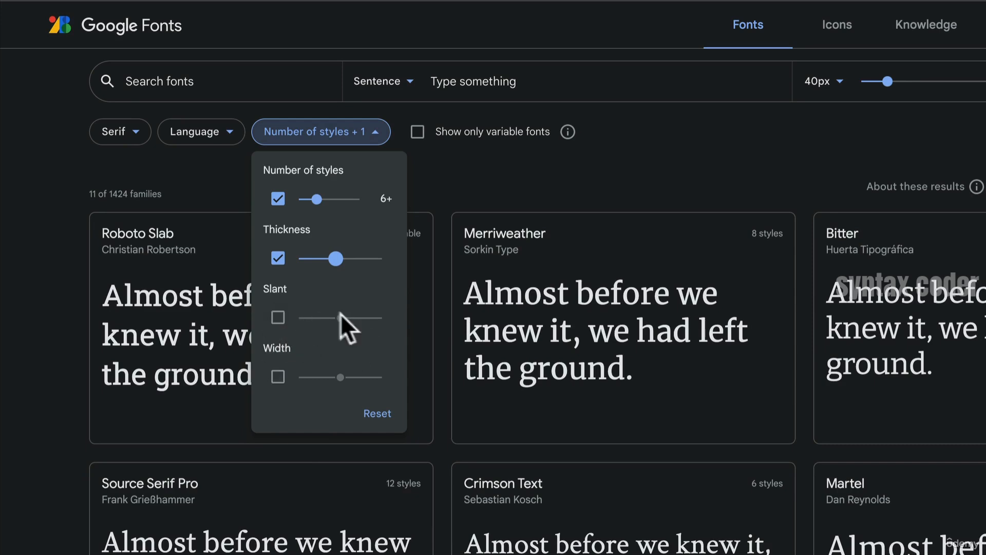
{"action": "left_click", "coordinate": [452, 173]}
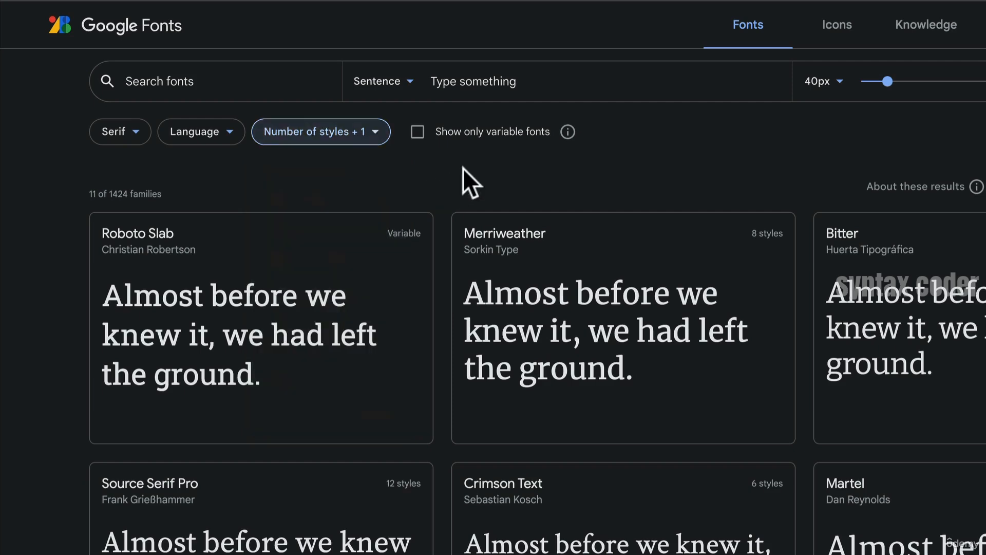
- Set the font preview text to "Find the things you love."
{"action": "mouse_move", "coordinate": [579, 129]}
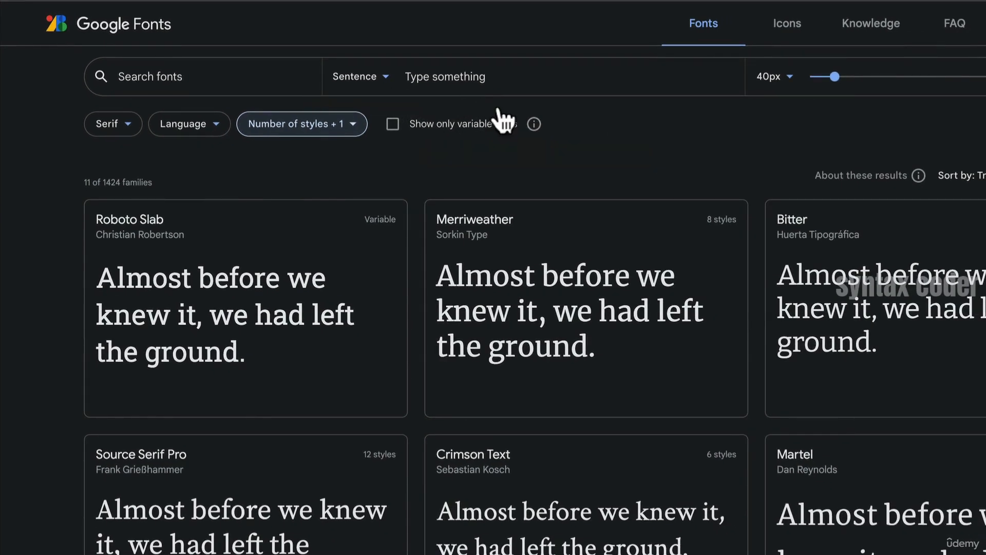
{"action": "left_click", "coordinate": [483, 77]}
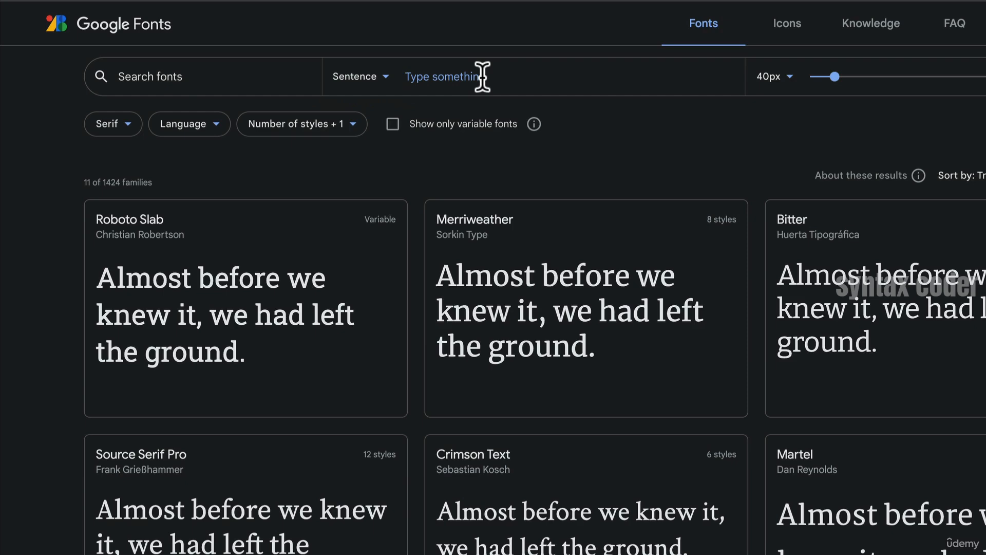
{"action": "type", "text": "Find the th"}
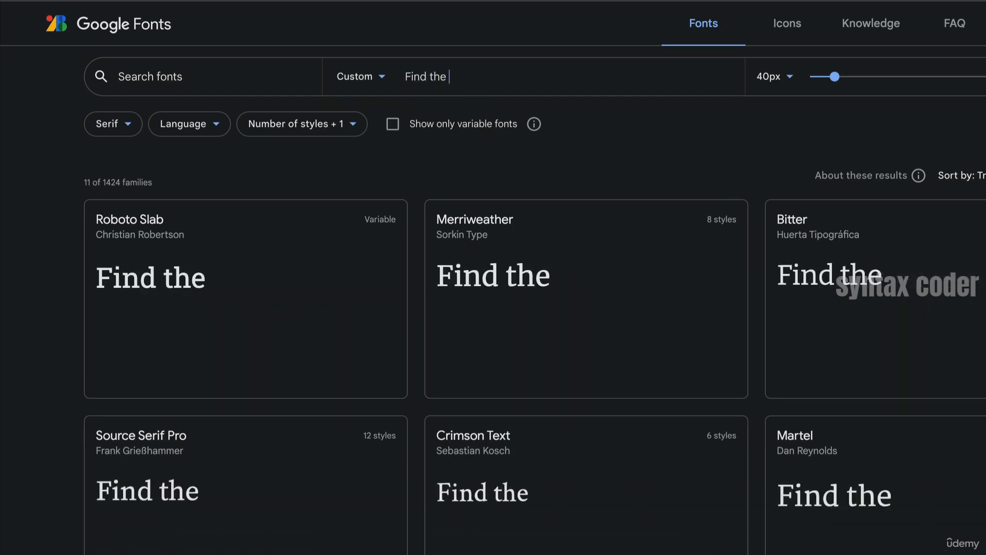
{"action": "type", "text": "ings you l"}
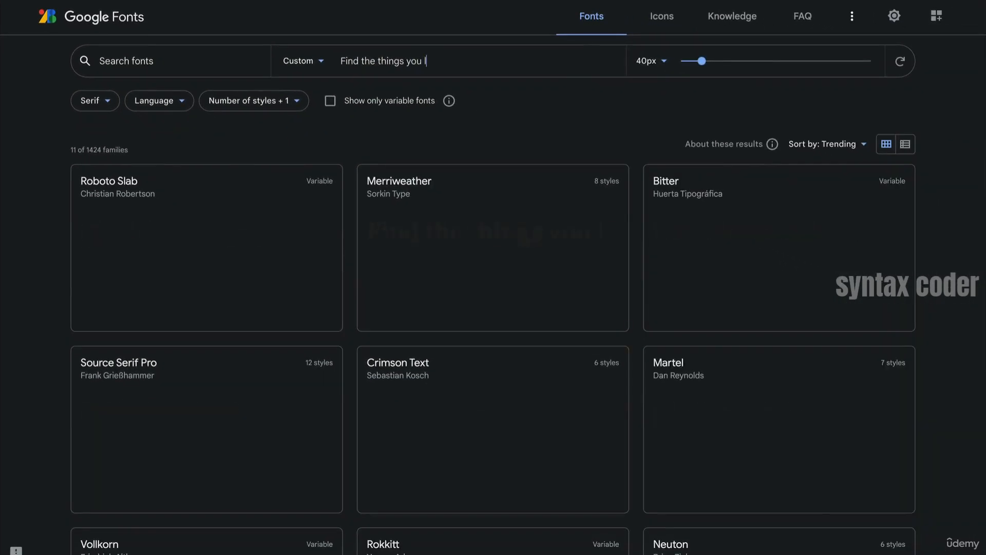
{"action": "type", "text": "ove."}
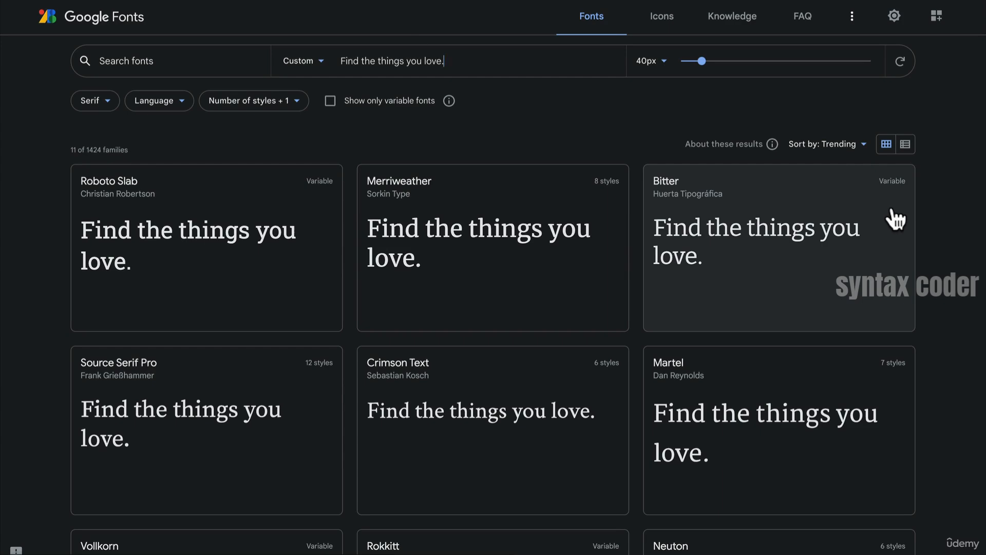
- Enlarge the preview size to 73px, opening and dismissing the sort options
{"action": "left_click_drag", "start_coordinate": [700, 61], "coordinate": [723, 67]}
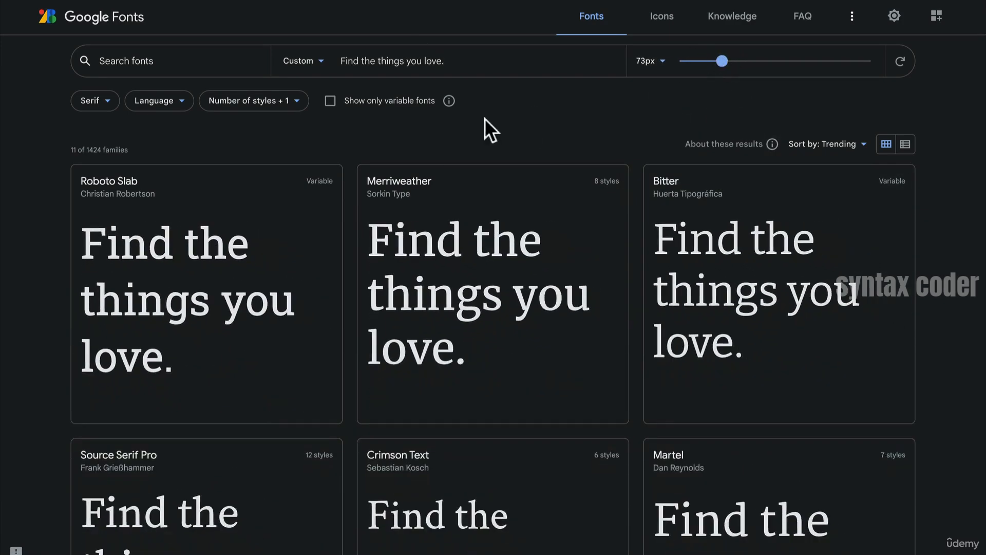
{"action": "left_click", "coordinate": [843, 145]}
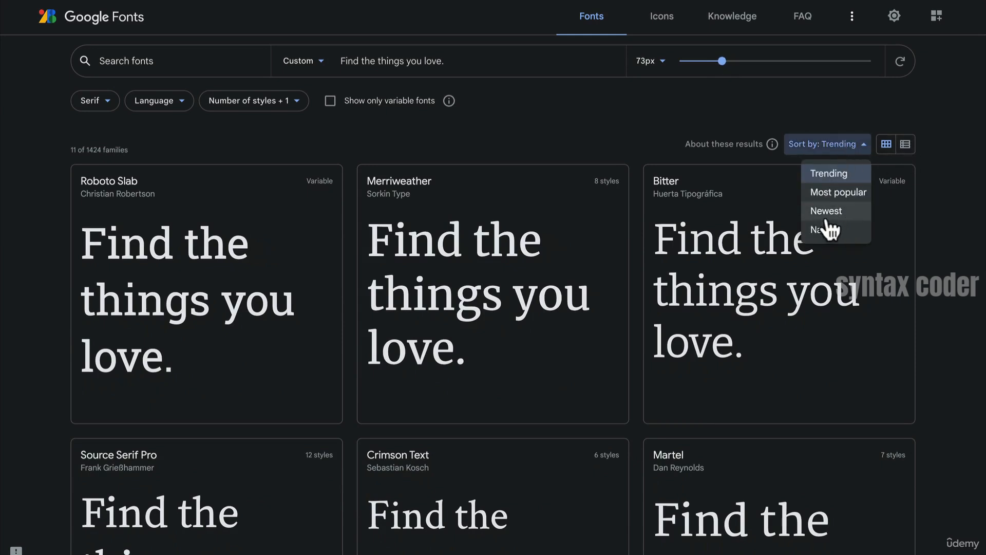
{"action": "left_click", "coordinate": [561, 71]}
- Open the Martel font family page and set its style preview size to 85px
{"action": "scroll", "coordinate": [589, 201], "scroll_direction": "down", "scroll_amount": 3}
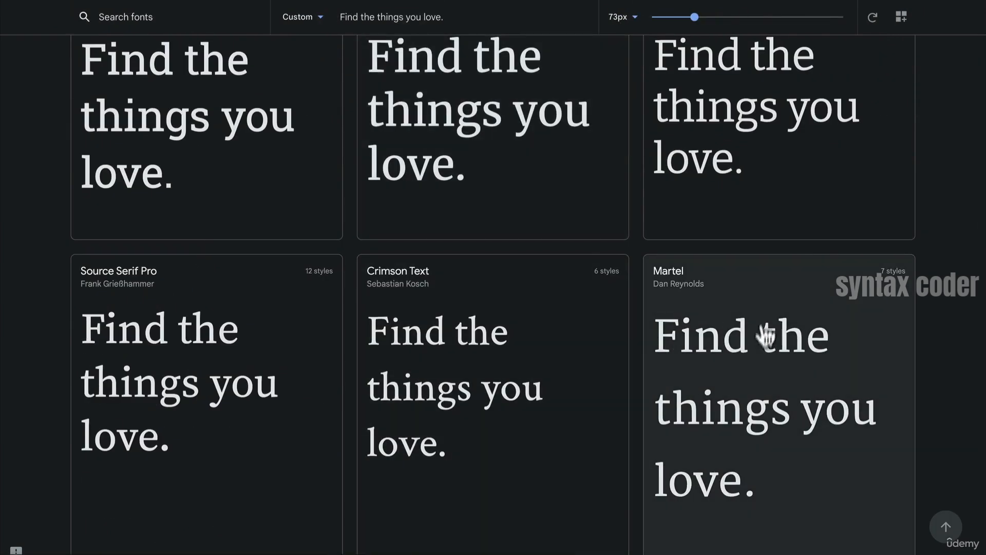
{"action": "left_click", "coordinate": [779, 324]}
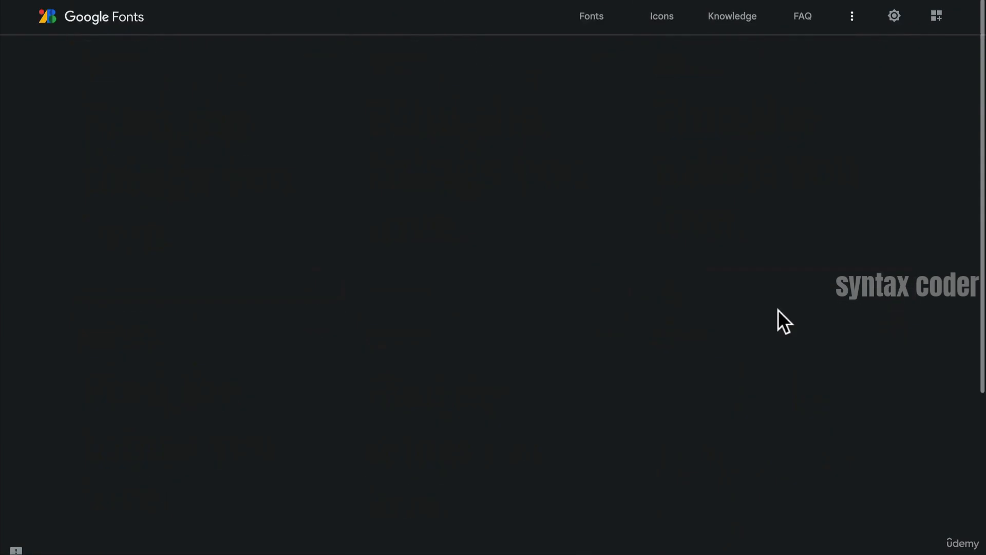
{"action": "scroll", "coordinate": [351, 194], "scroll_direction": "down", "scroll_amount": 1}
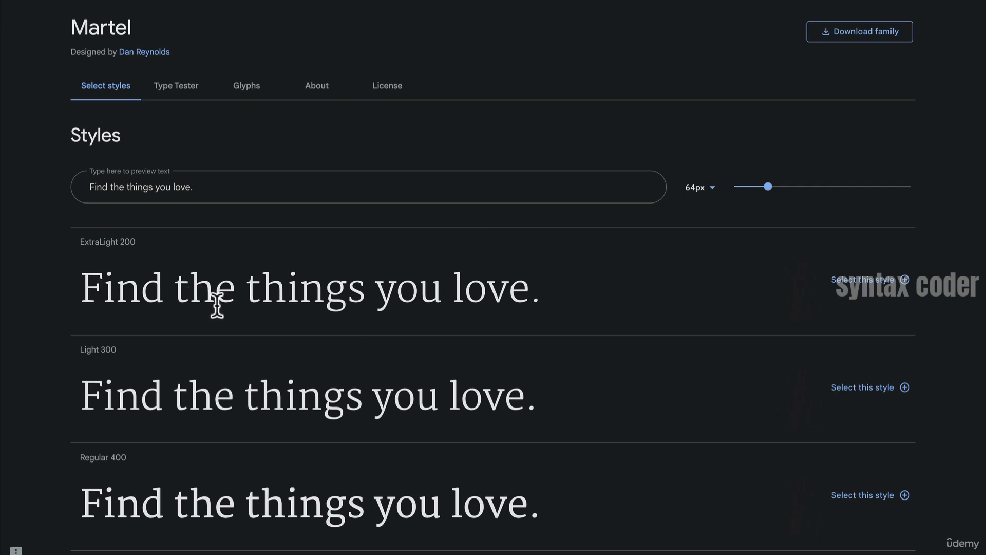
{"action": "mouse_move", "coordinate": [771, 188]}
{"action": "left_mouse_down"}
{"action": "mouse_move", "coordinate": [805, 189]}
{"action": "mouse_move", "coordinate": [797, 198]}
{"action": "mouse_move", "coordinate": [781, 191]}
{"action": "left_mouse_up"}
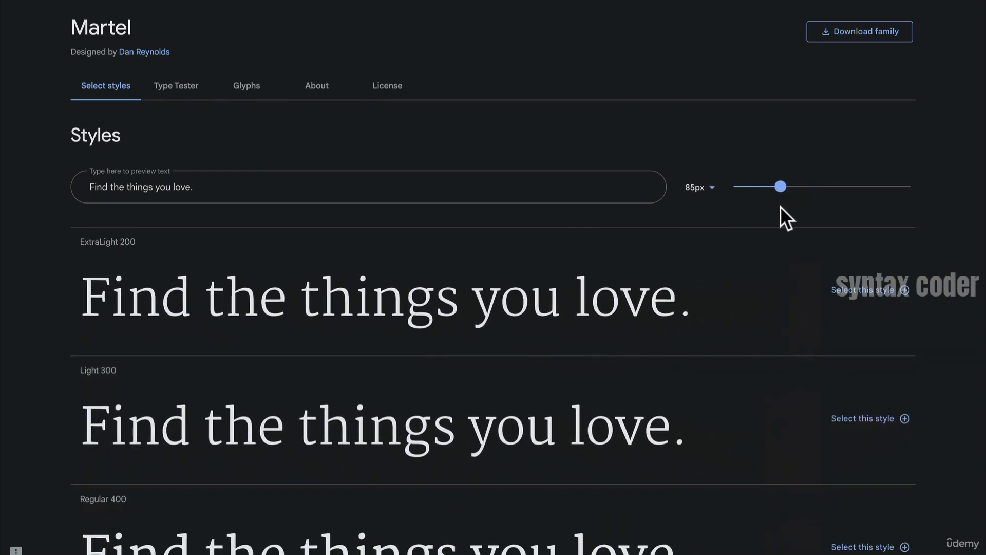
- In Martel's Type Tester, switch the heading sample to Heading 2 and select the paragraph sample
{"action": "left_click", "coordinate": [184, 86]}
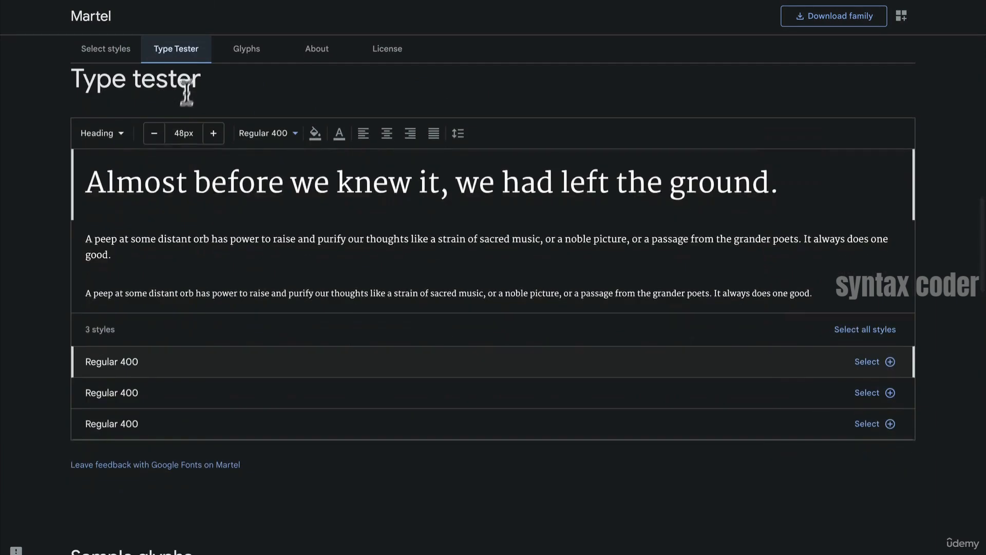
{"action": "left_click", "coordinate": [239, 184]}
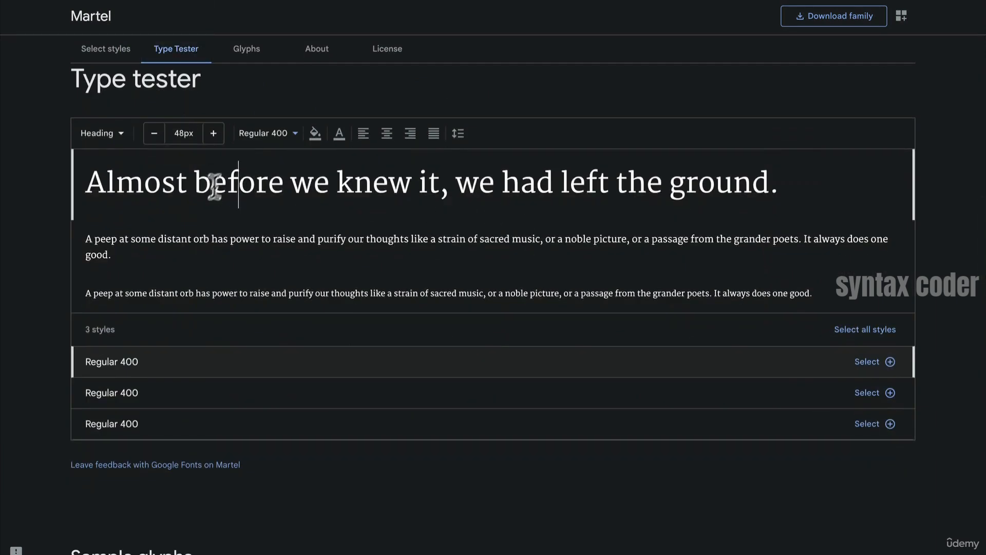
{"action": "left_click", "coordinate": [100, 135]}
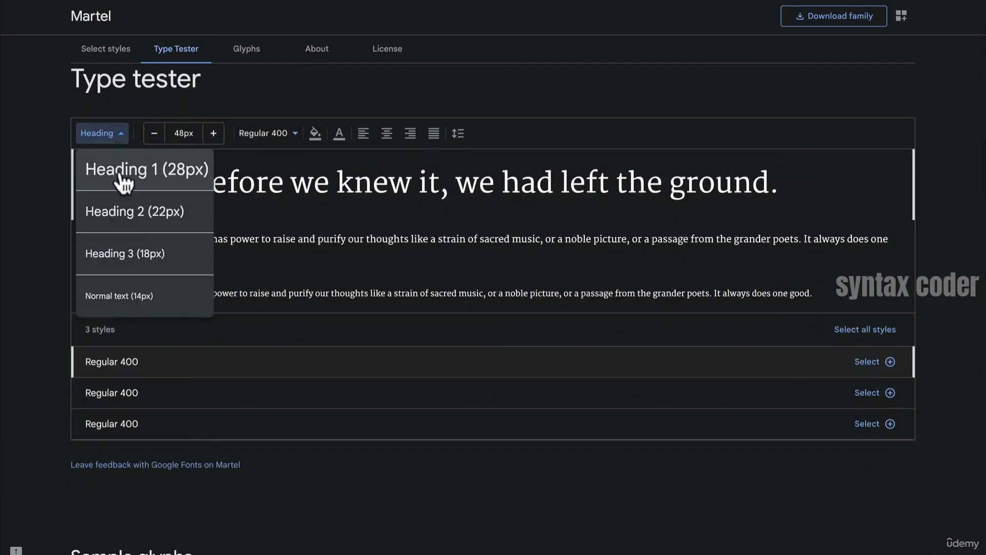
{"action": "left_click", "coordinate": [120, 210]}
{"action": "left_click", "coordinate": [122, 213]}
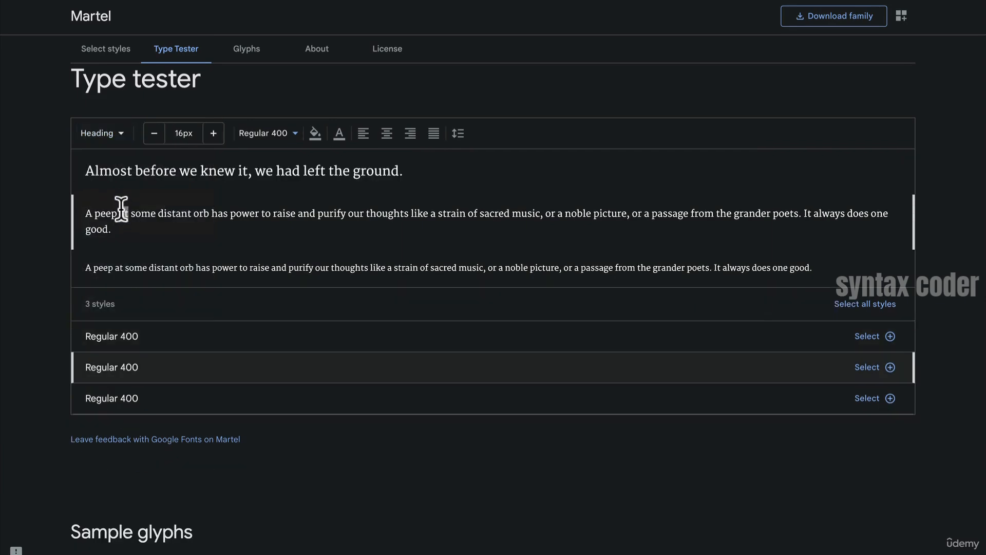
- Return to the filtered serif results and browse the list of font families
{"action": "scroll", "coordinate": [596, 125], "scroll_direction": "up", "scroll_amount": 3}
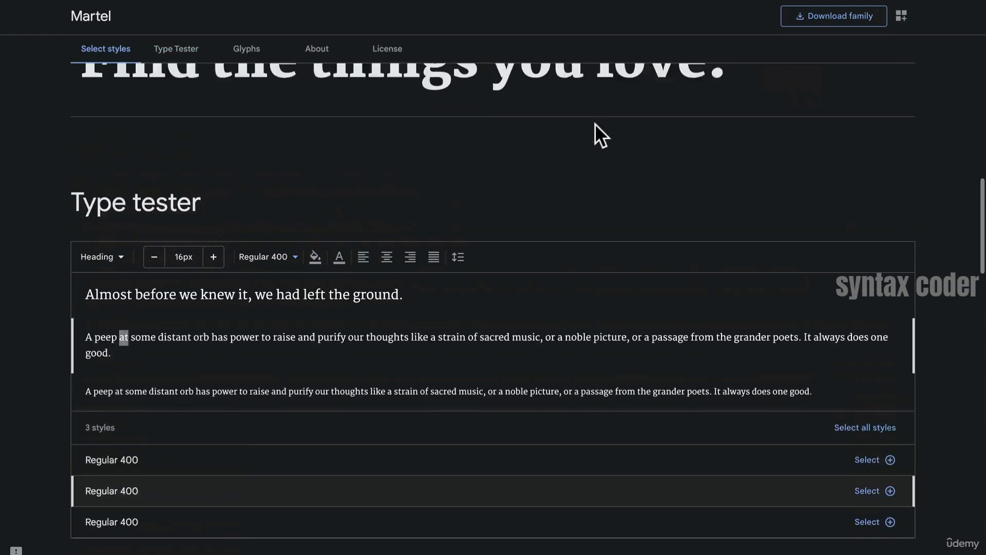
{"action": "scroll", "coordinate": [572, 168], "scroll_direction": "up", "scroll_amount": 5}
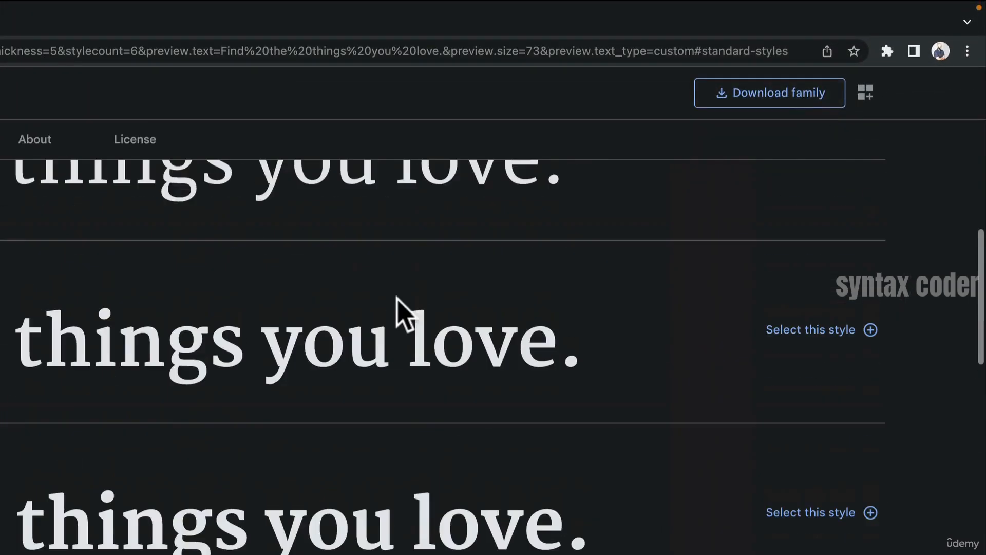
{"action": "scroll", "coordinate": [397, 297], "scroll_direction": "up", "scroll_amount": 5}
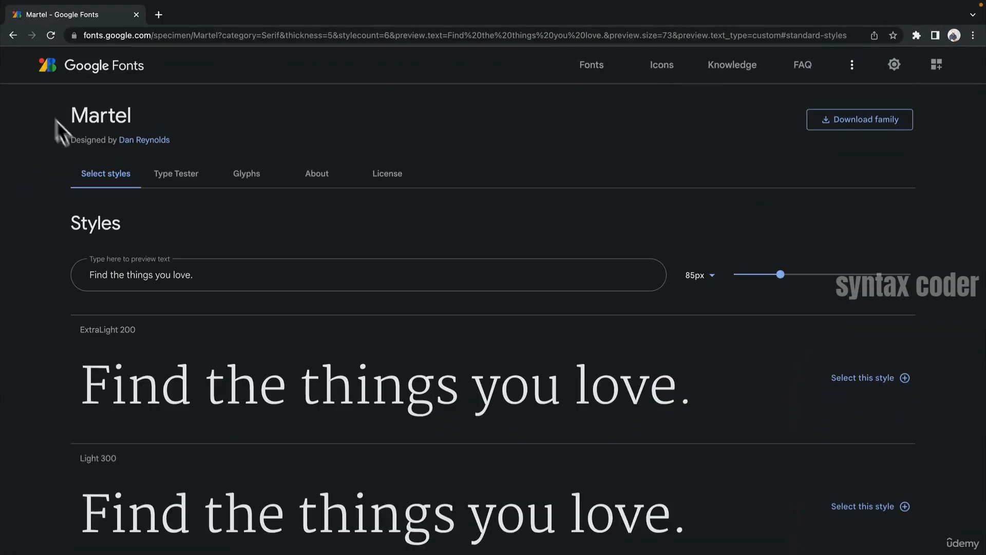
{"action": "left_click", "coordinate": [12, 35]}
{"action": "scroll", "coordinate": [514, 411], "scroll_direction": "down", "scroll_amount": 3}
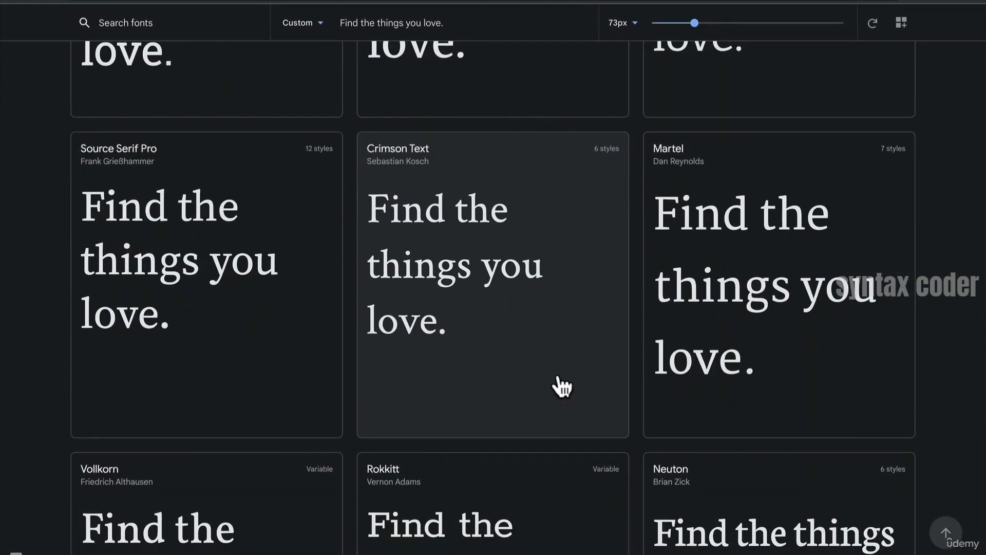
{"action": "scroll", "coordinate": [562, 386], "scroll_direction": "down", "scroll_amount": 12}
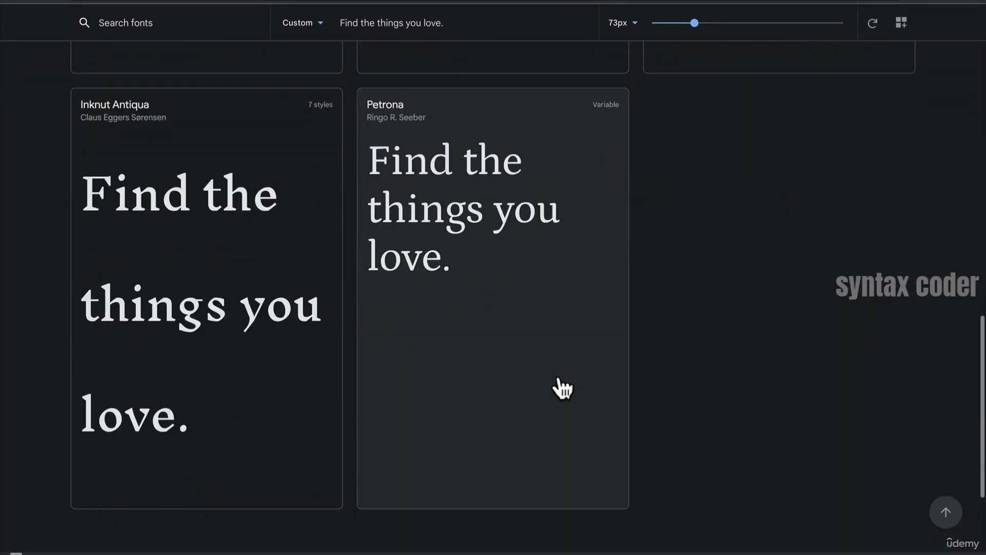
{"action": "scroll", "coordinate": [562, 386], "scroll_direction": "up", "scroll_amount": 15}
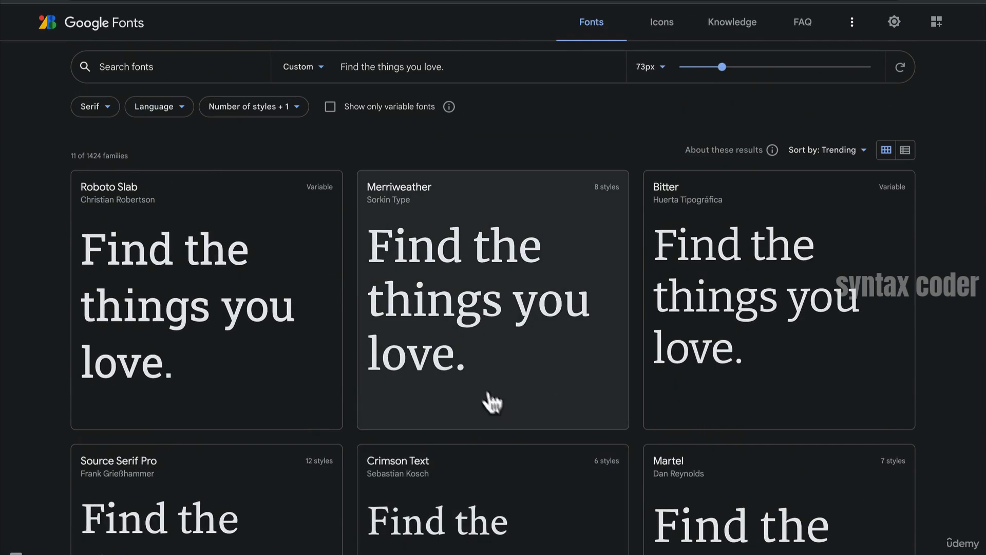
{"action": "scroll", "coordinate": [363, 462], "scroll_direction": "down", "scroll_amount": 2}
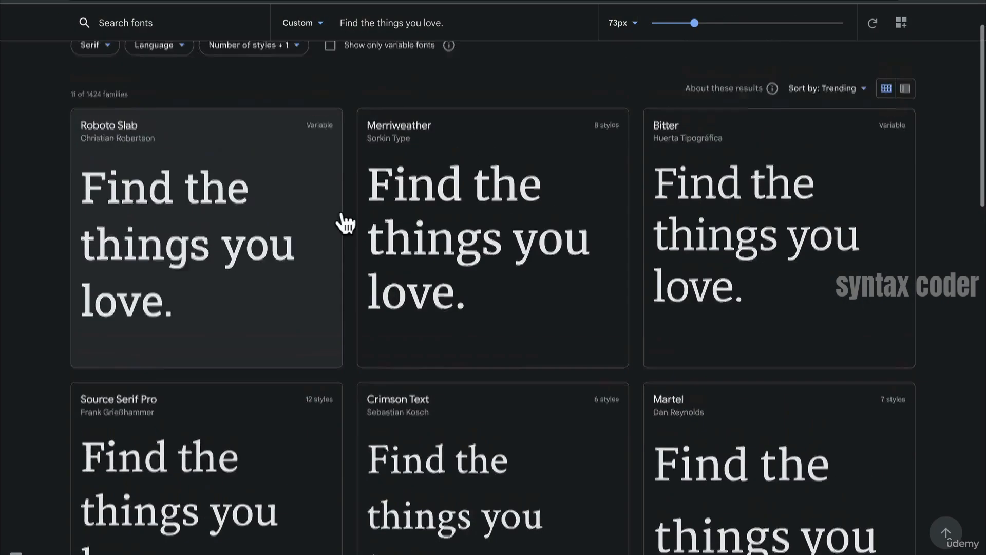
{"action": "scroll", "coordinate": [345, 222], "scroll_direction": "up", "scroll_amount": 2}
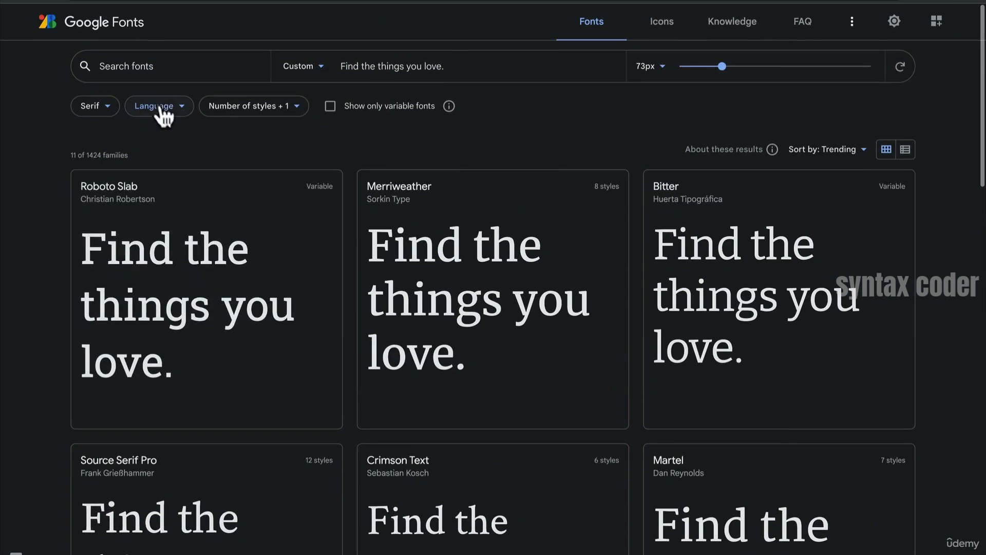
- Adjust the thickness slider in the font properties filter and review the updated serif results
{"action": "left_click", "coordinate": [263, 124]}
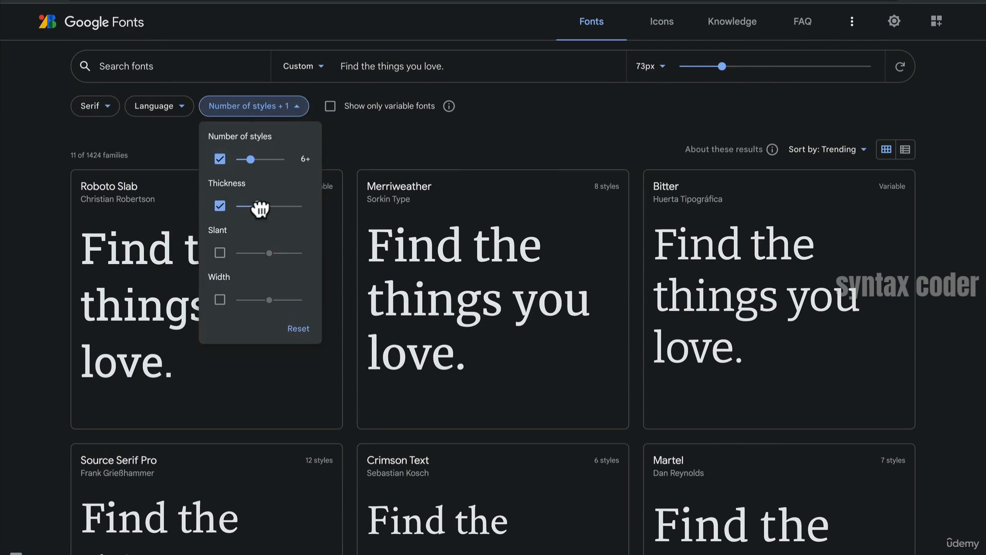
{"action": "left_click_drag", "start_coordinate": [260, 209], "coordinate": [259, 209]}
{"action": "scroll", "coordinate": [419, 187], "scroll_direction": "down", "scroll_amount": 4}
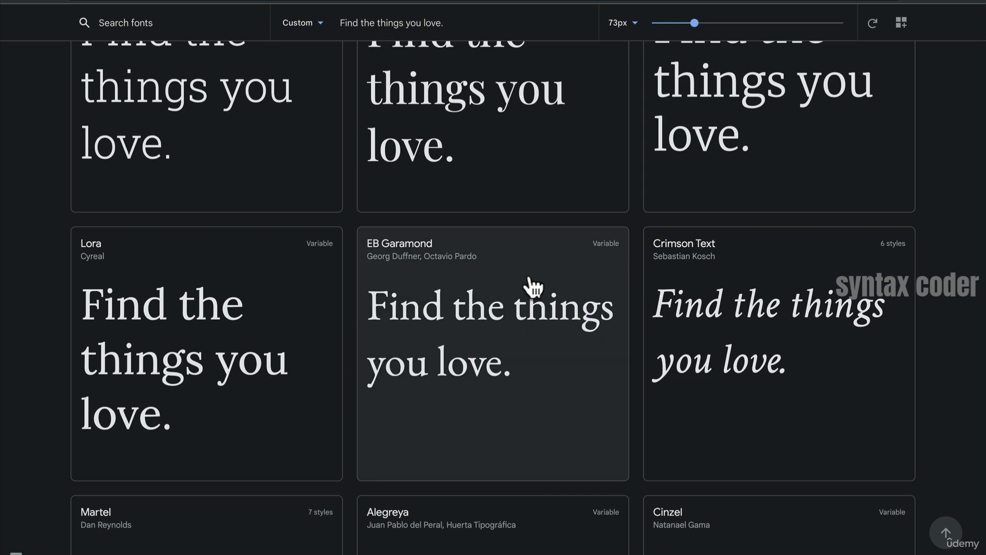
- Open the EB Garamond page, replace the preview text with "R", and undo that change
{"action": "left_click", "coordinate": [528, 283]}
{"action": "left_click", "coordinate": [304, 233]}
{"action": "key", "text": "ctrl+a"}
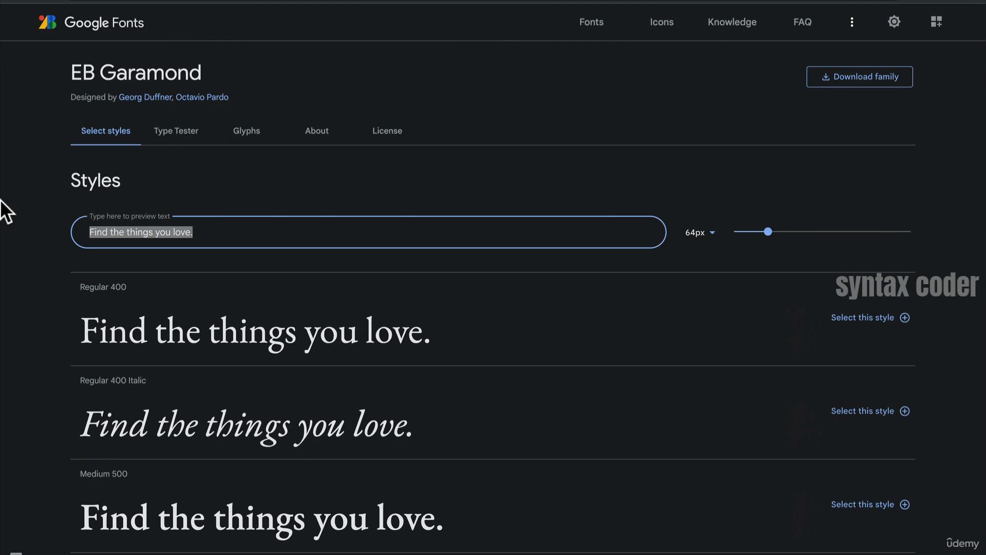
{"action": "type", "text": "R"}
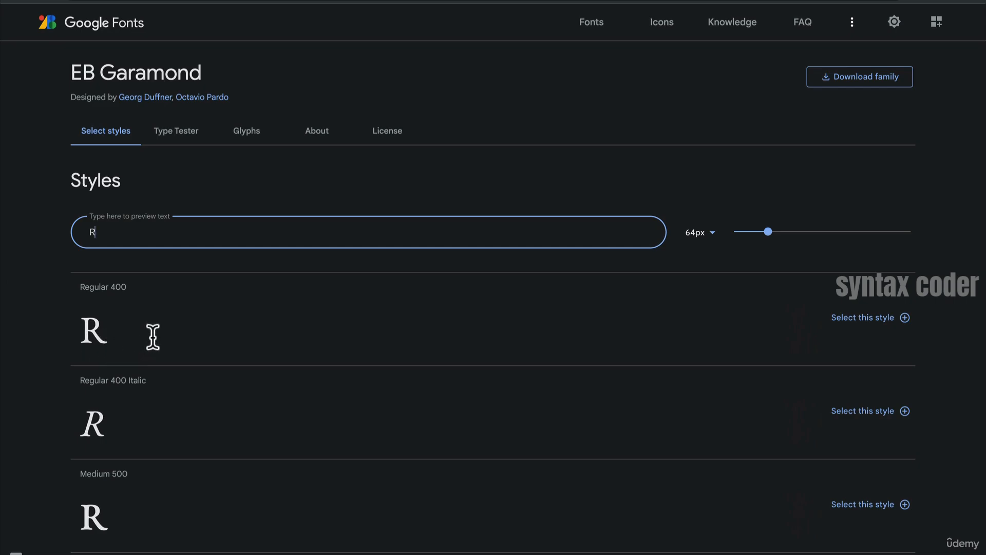
{"action": "key", "text": "ctrl+z"}
- Go back to the results, open the Lora family page, and browse through its styles
{"action": "left_click", "coordinate": [18, 37]}
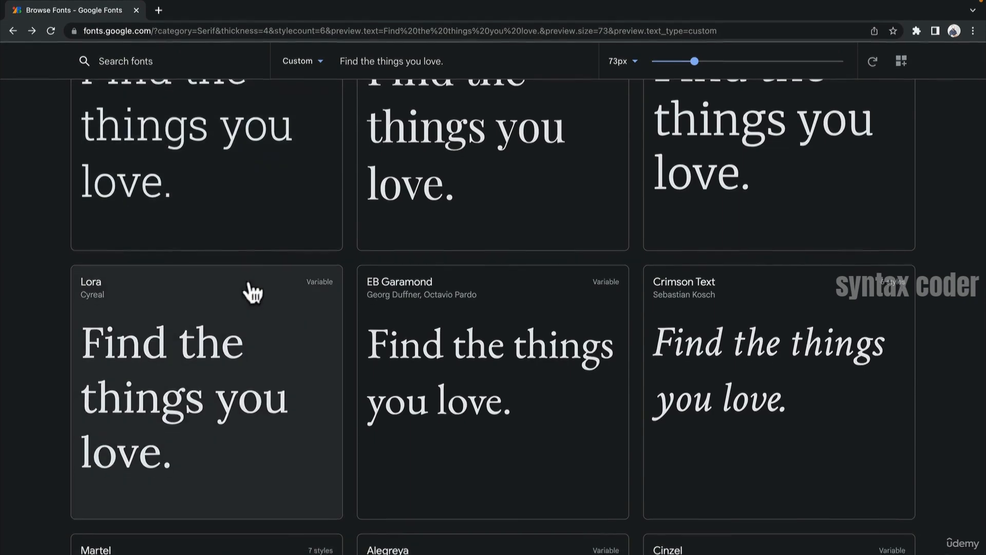
{"action": "left_click", "coordinate": [246, 288]}
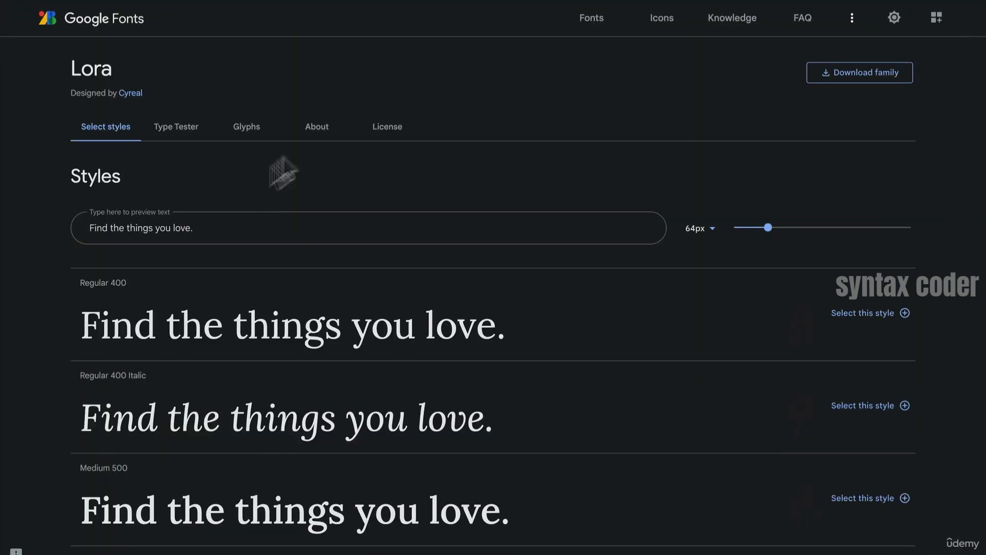
{"action": "scroll", "coordinate": [412, 205], "scroll_direction": "down", "scroll_amount": 1}
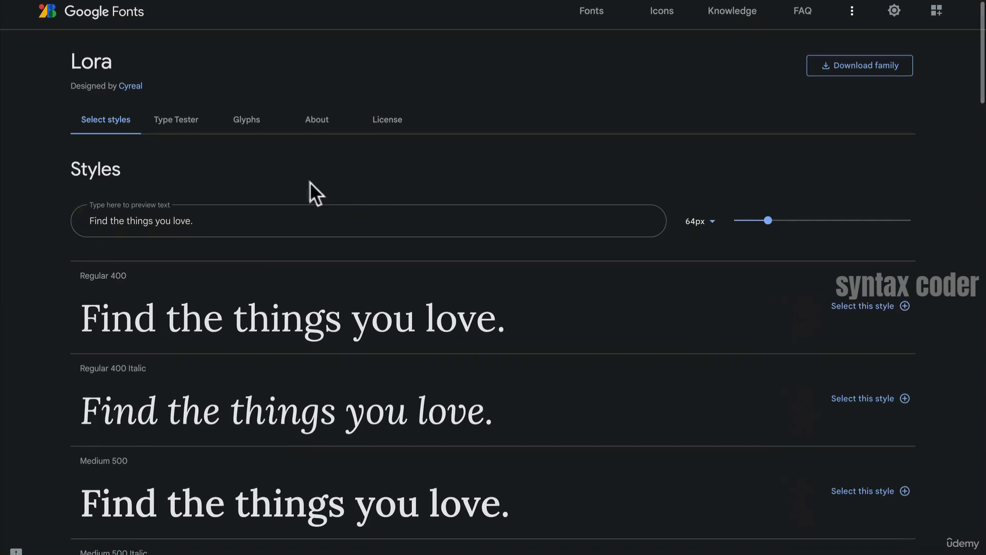
{"action": "scroll", "coordinate": [249, 163], "scroll_direction": "down", "scroll_amount": 3}
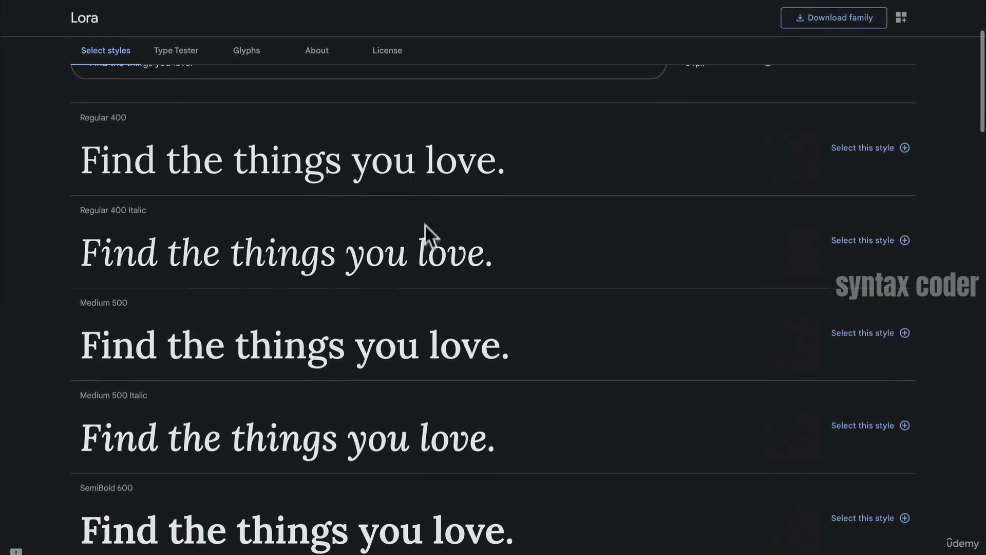
{"action": "scroll", "coordinate": [154, 353], "scroll_direction": "down", "scroll_amount": 2}
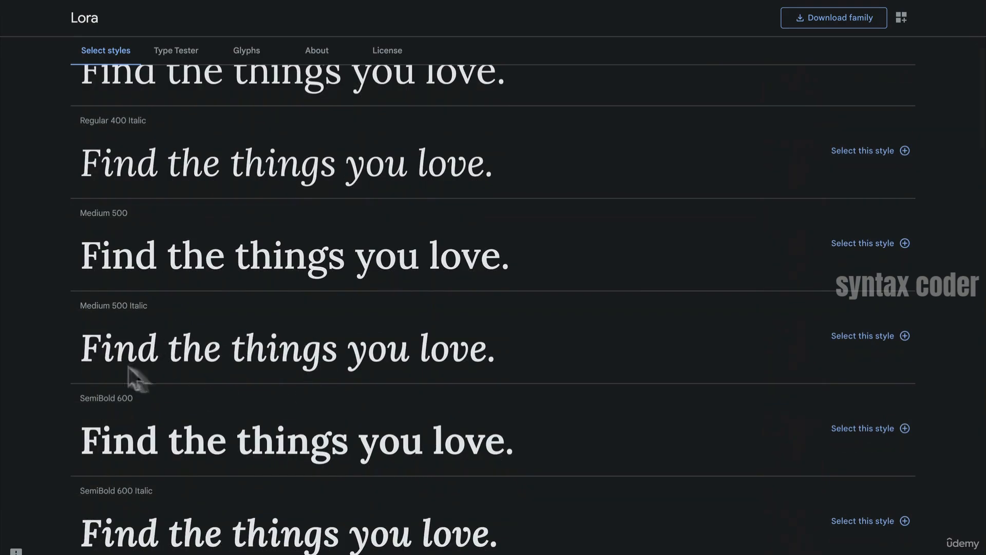
{"action": "scroll", "coordinate": [246, 420], "scroll_direction": "down", "scroll_amount": 1}
{"action": "scroll", "coordinate": [275, 418], "scroll_direction": "down", "scroll_amount": 5}
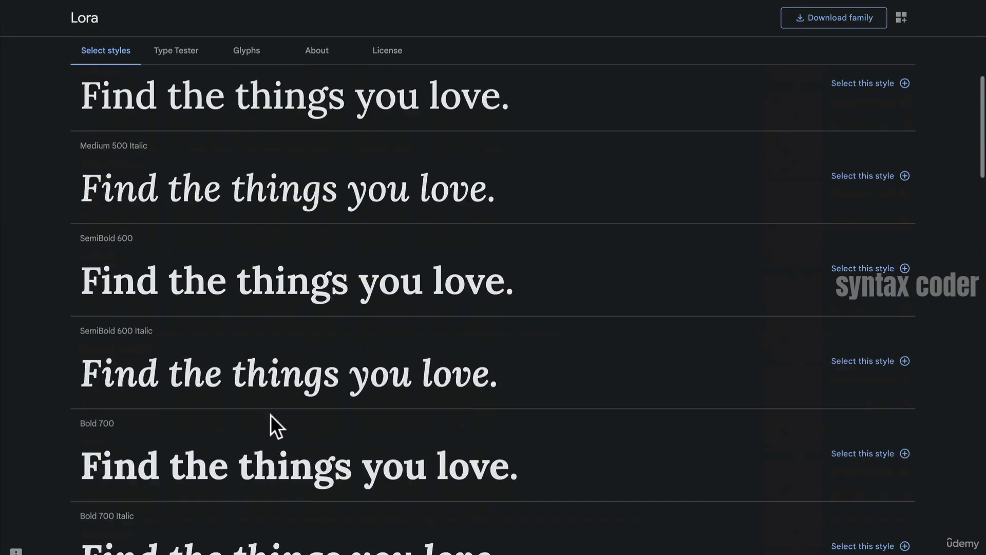
{"action": "scroll", "coordinate": [508, 370], "scroll_direction": "up", "scroll_amount": 2}
{"action": "scroll", "coordinate": [508, 371], "scroll_direction": "up", "scroll_amount": 2}
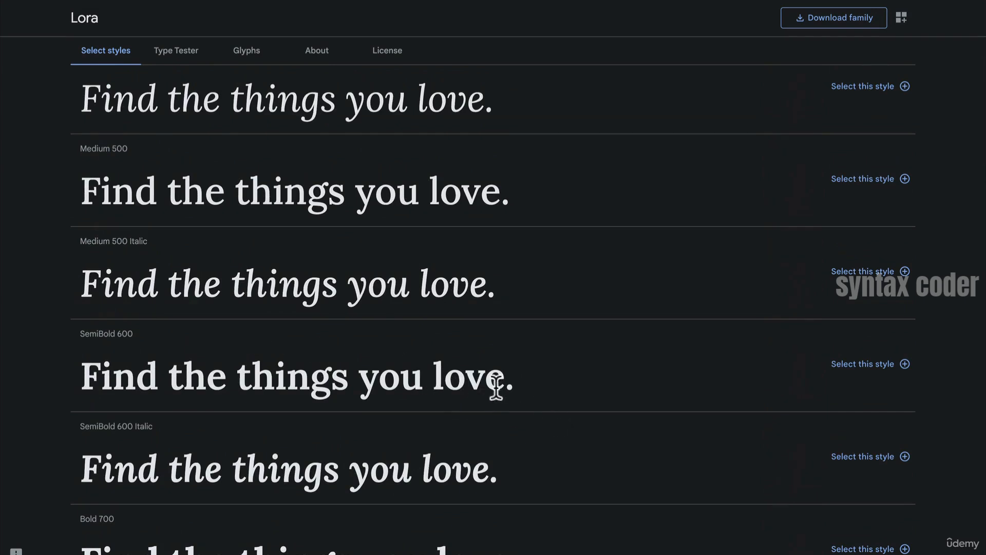
- Select the word "Find" in Lora's Medium 500 sample text
{"action": "triple_click", "coordinate": [383, 204]}
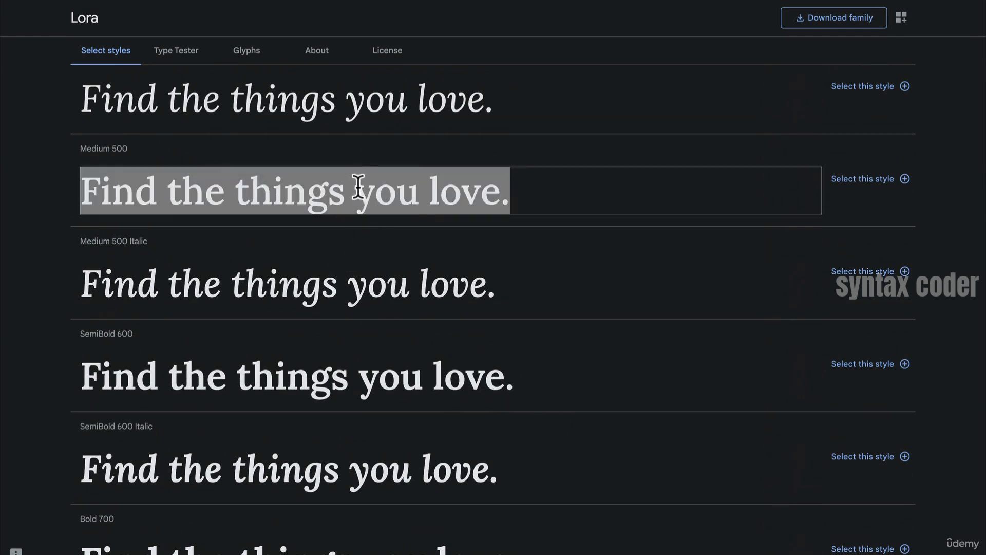
{"action": "left_click", "coordinate": [686, 193]}
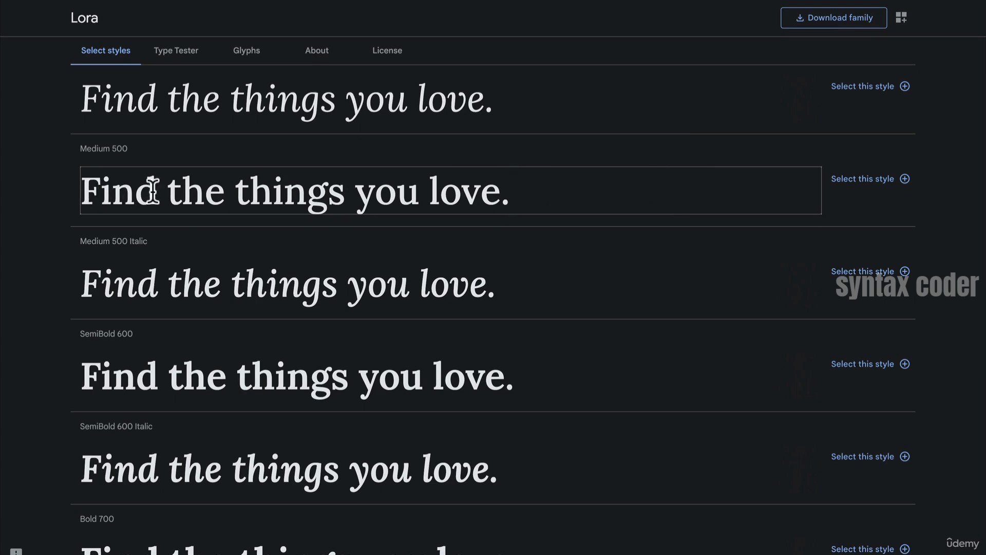
{"action": "left_click_drag", "start_coordinate": [156, 185], "coordinate": [93, 185]}
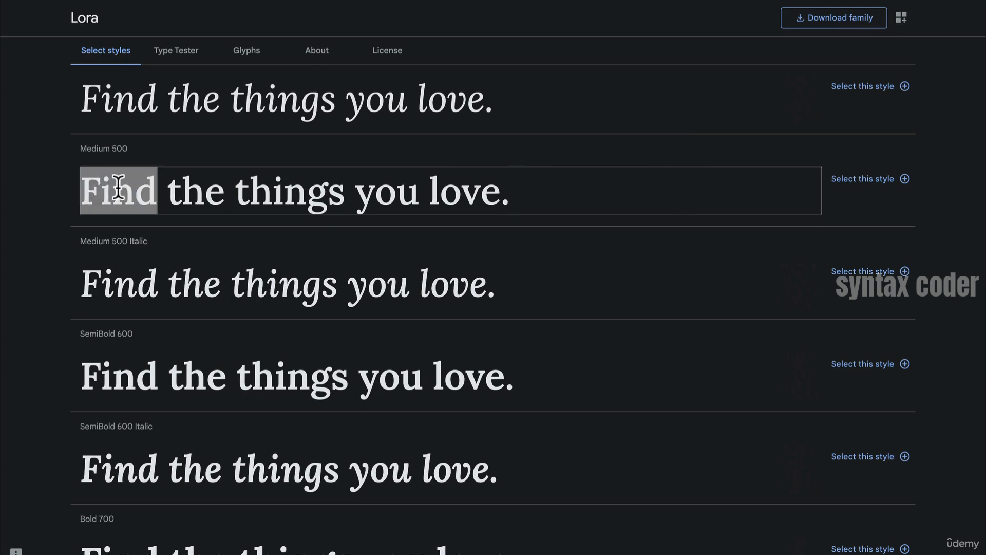
{"action": "scroll", "coordinate": [220, 261], "scroll_direction": "up", "scroll_amount": 3}
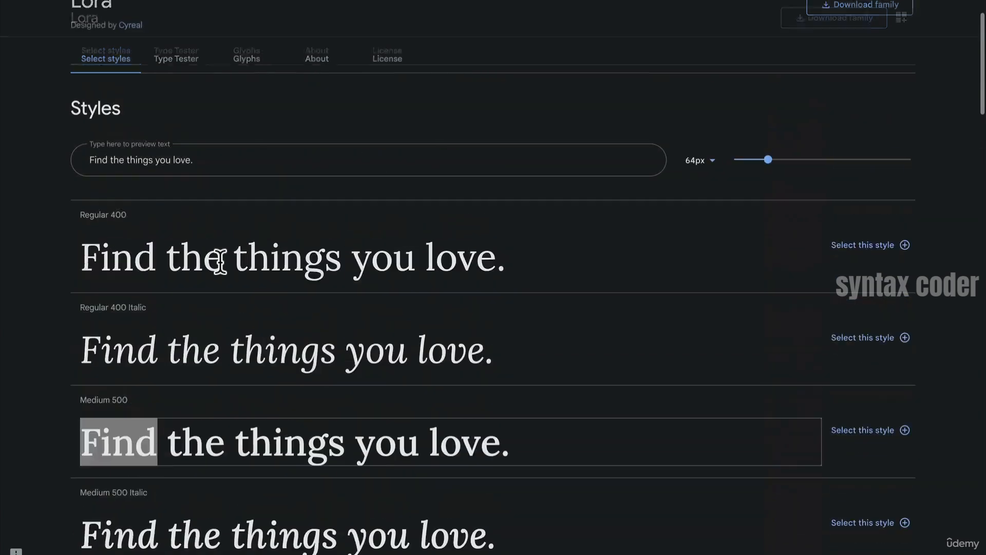
{"action": "left_click", "coordinate": [345, 321]}
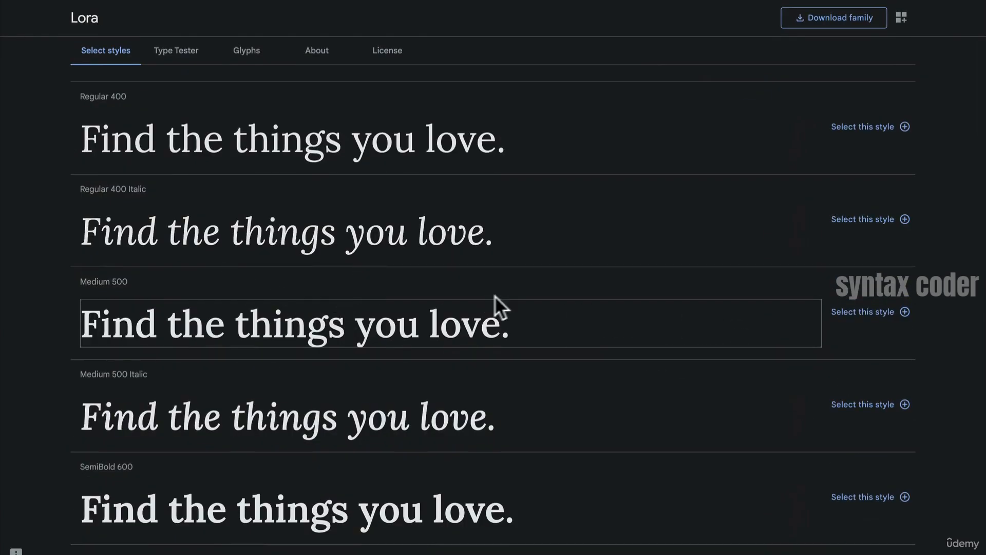
{"action": "left_click", "coordinate": [513, 323]}
{"action": "scroll", "coordinate": [513, 323], "scroll_direction": "up", "scroll_amount": 2}
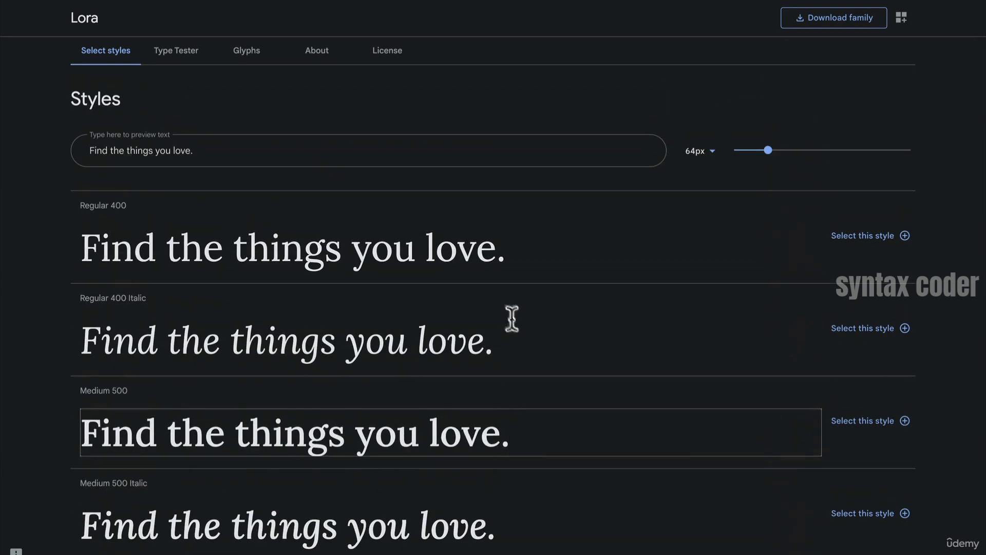
{"action": "scroll", "coordinate": [250, 107], "scroll_direction": "up", "scroll_amount": 2}
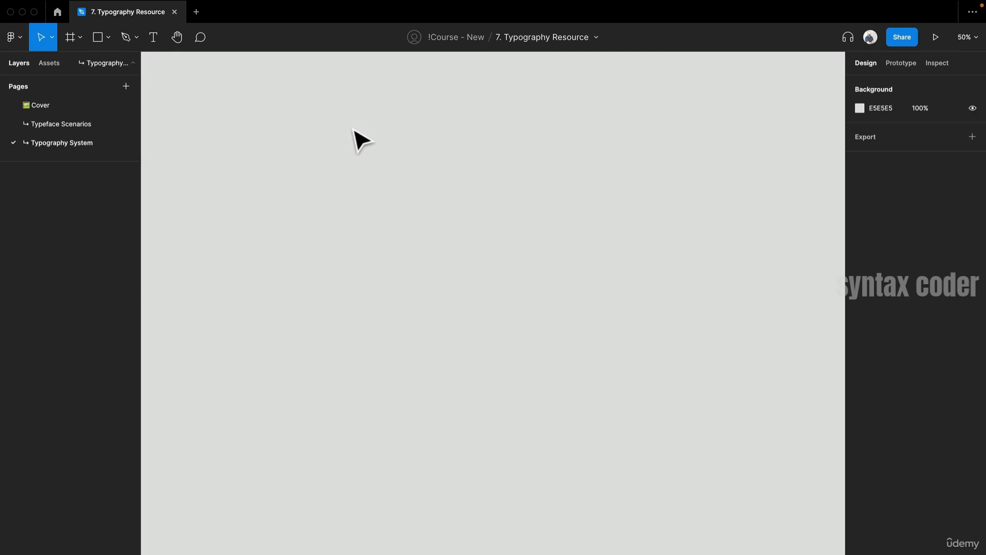
- Create a text layer with a 24 font size containing the placeholder text "ghh"
{"action": "key", "text": "t"}
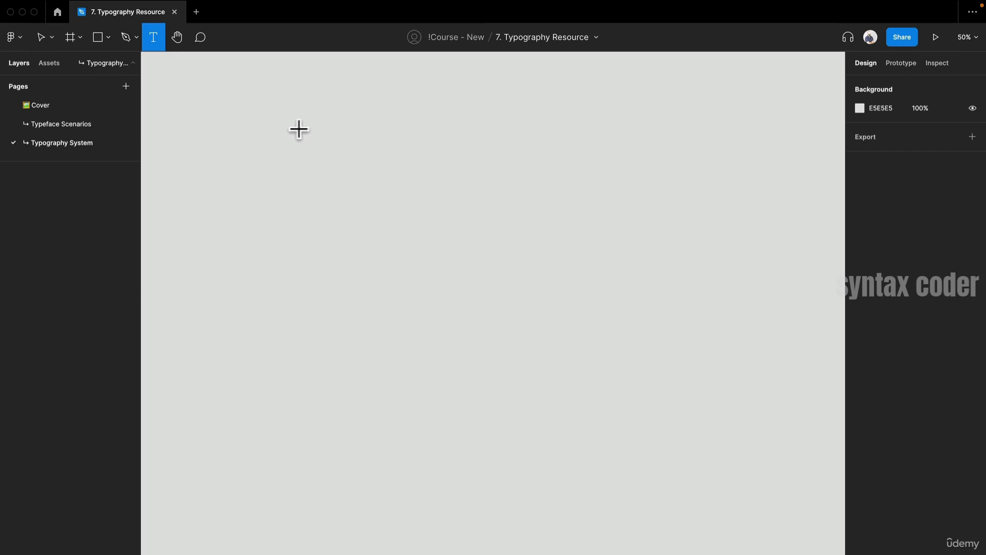
{"action": "left_click", "coordinate": [299, 130]}
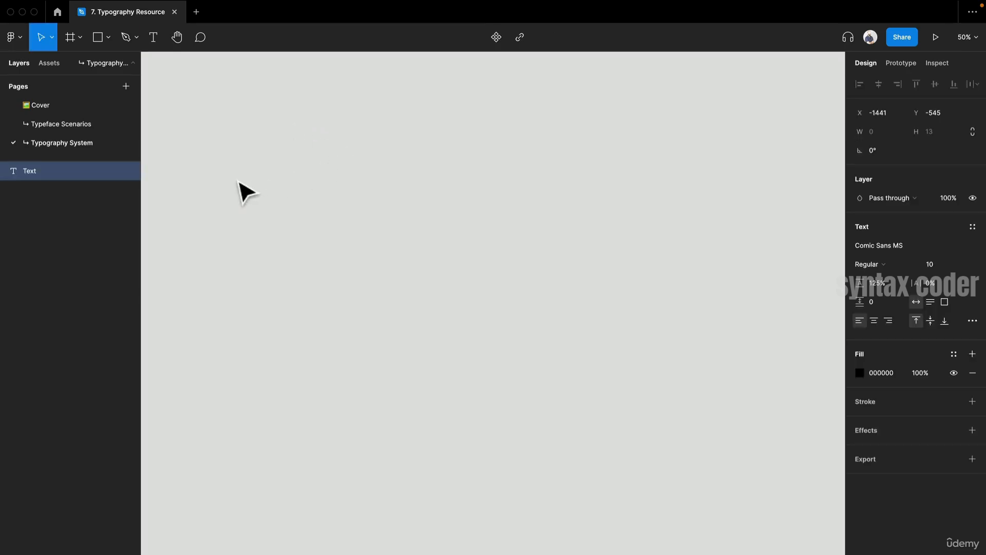
{"action": "left_click", "coordinate": [947, 264]}
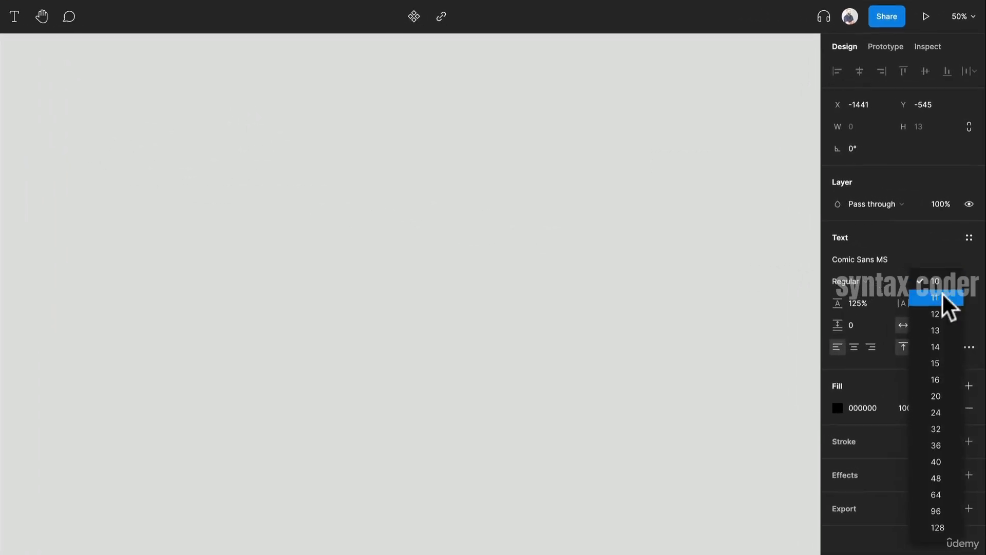
{"action": "left_click", "coordinate": [946, 414]}
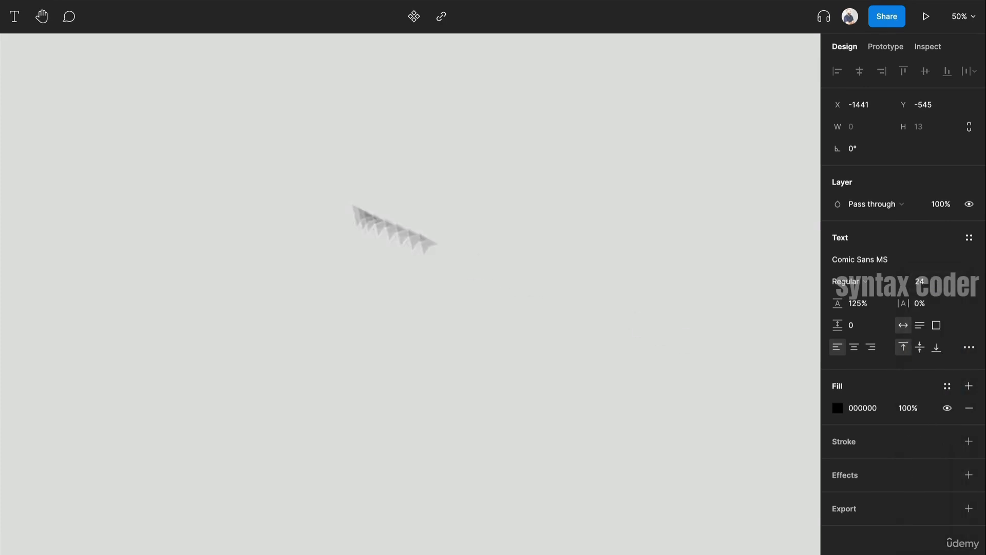
{"action": "scroll", "coordinate": [169, 143], "scroll_direction": "up", "scroll_amount": 1}
{"action": "type", "text": "ghh"}
- Run the Lorem ipsum plugin on the "ghh" text to replace it with two generated sentences
{"action": "left_click", "coordinate": [90, 179]}
{"action": "right_click", "coordinate": [98, 157]}
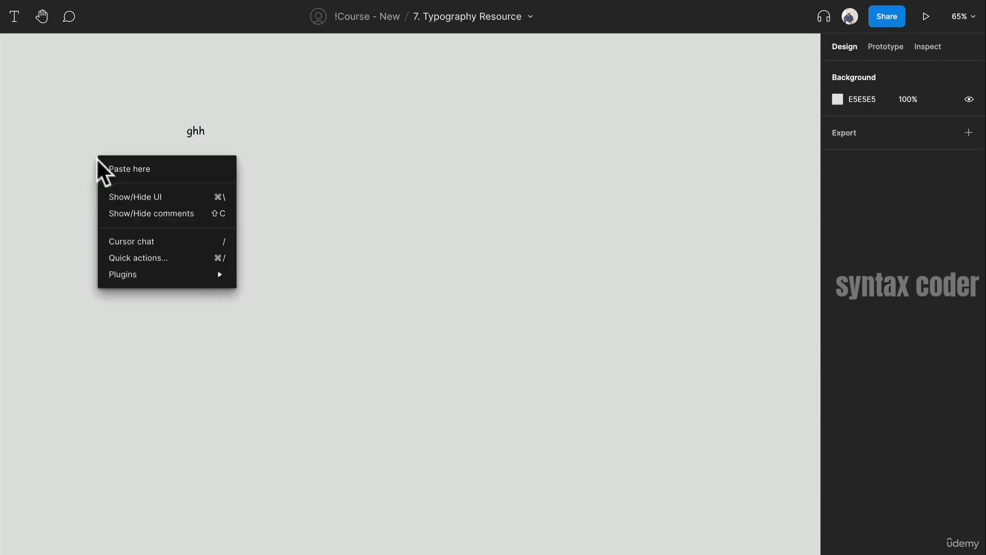
{"action": "mouse_move", "coordinate": [181, 274]}
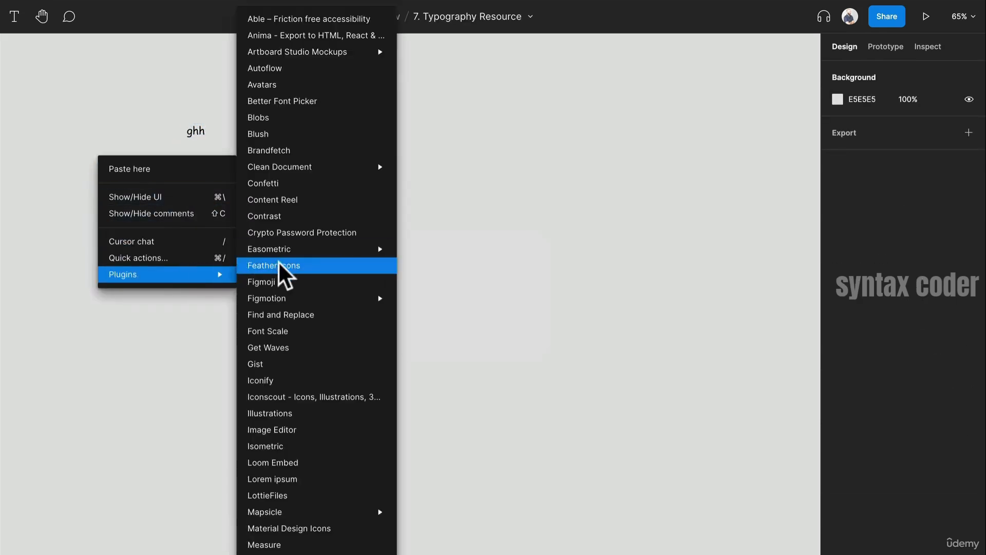
{"action": "left_click", "coordinate": [366, 479]}
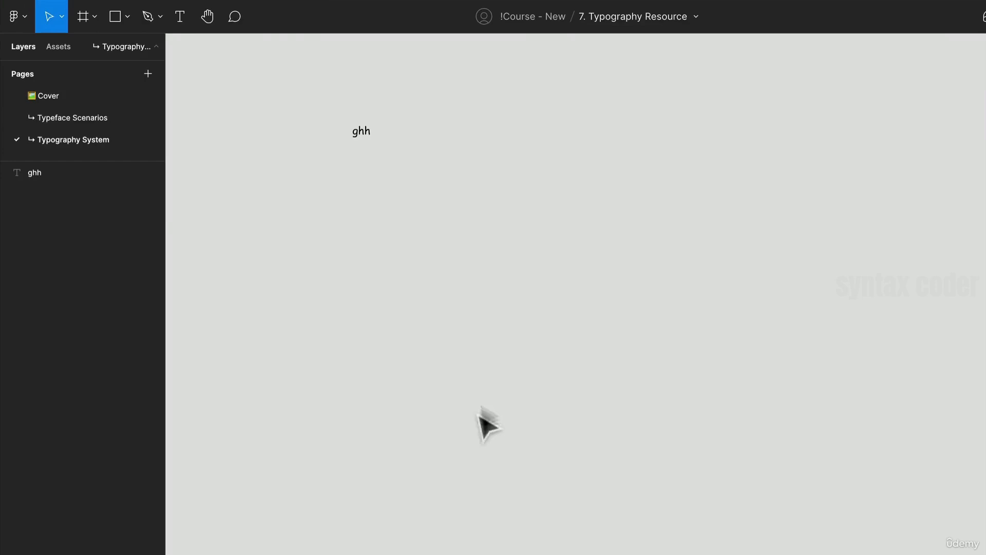
{"action": "left_click", "coordinate": [366, 134]}
{"action": "scroll", "coordinate": [370, 157], "scroll_direction": "up", "scroll_amount": 10}
{"action": "scroll", "coordinate": [571, 332], "scroll_direction": "down", "scroll_amount": 5}
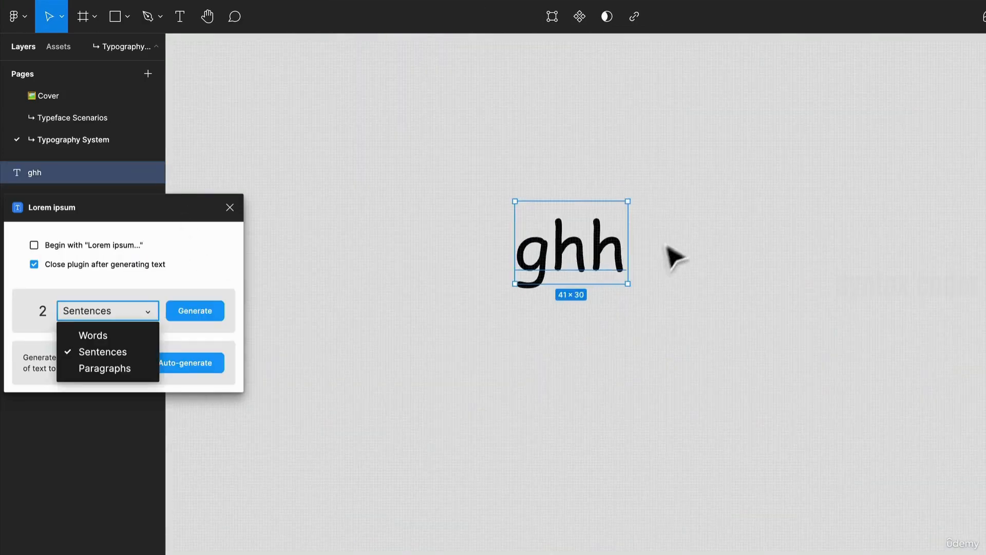
{"action": "double_click", "coordinate": [611, 263]}
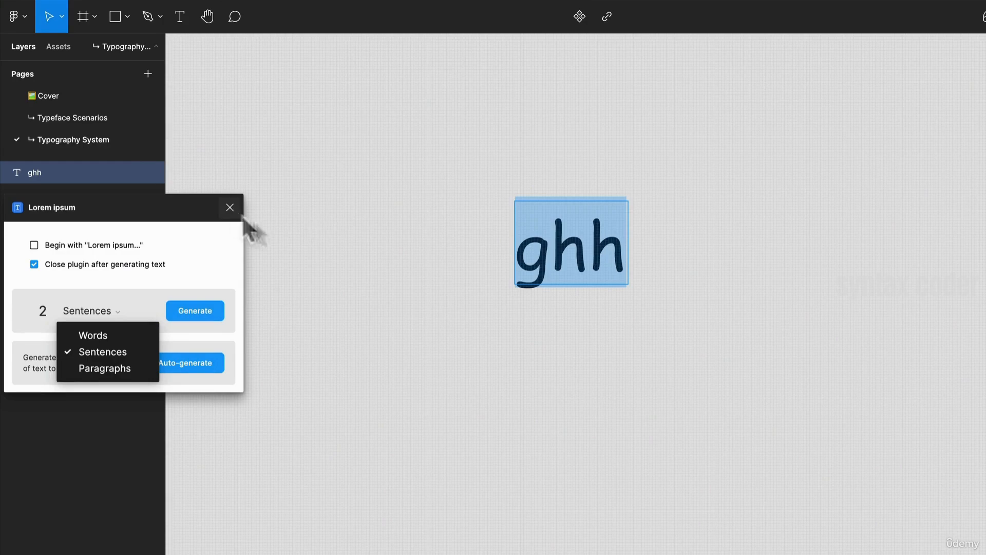
{"action": "key", "text": "Escape"}
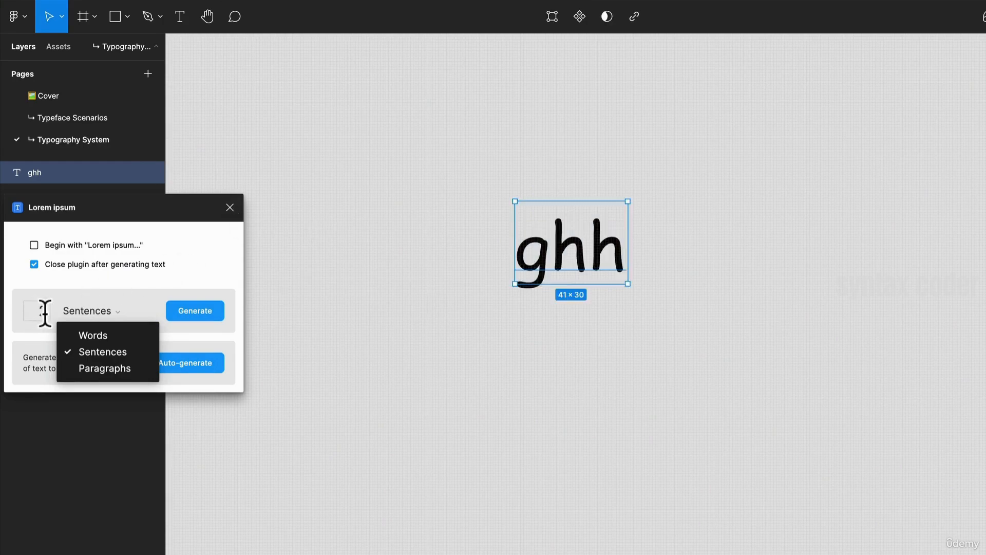
{"action": "left_click", "coordinate": [19, 310]}
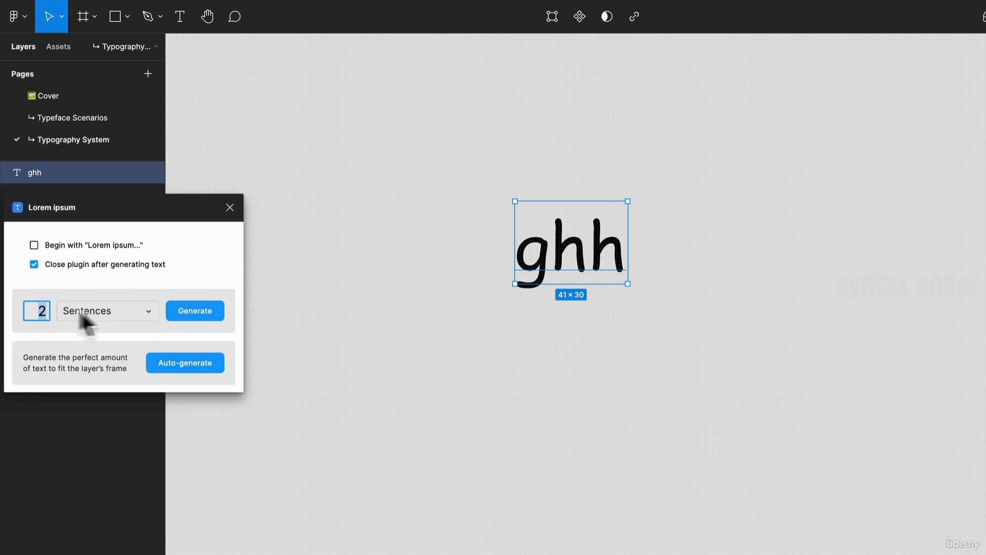
{"action": "left_click", "coordinate": [198, 311]}
{"action": "scroll", "coordinate": [467, 285], "scroll_direction": "down", "scroll_amount": 5}
{"action": "left_click_drag", "start_coordinate": [474, 274], "coordinate": [638, 289]}
{"action": "key", "text": "super+z"}
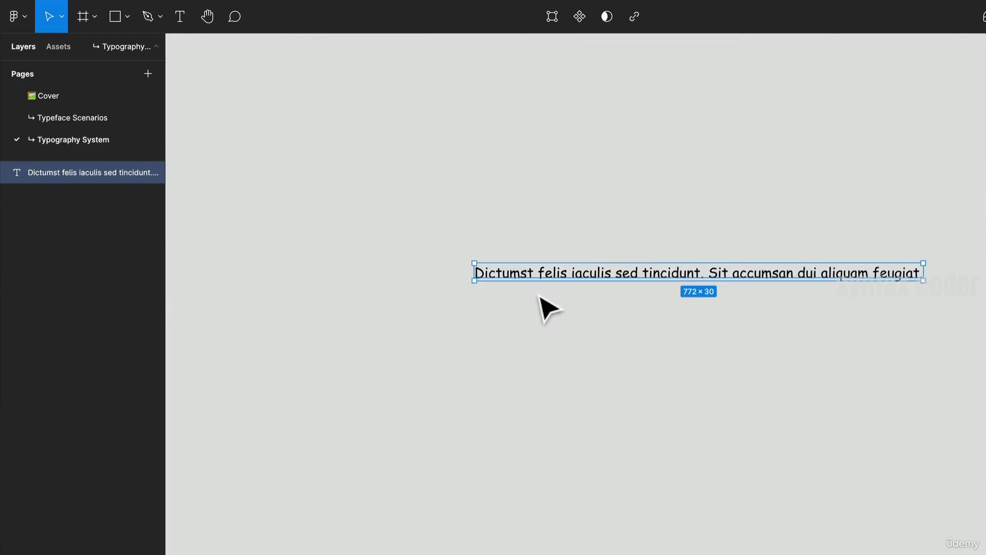
- Rerun the Lorem ipsum plugin with auto-close turned off and generate three sentences into the text layer
{"action": "right_click", "coordinate": [360, 265]}
{"action": "mouse_move", "coordinate": [426, 384]}
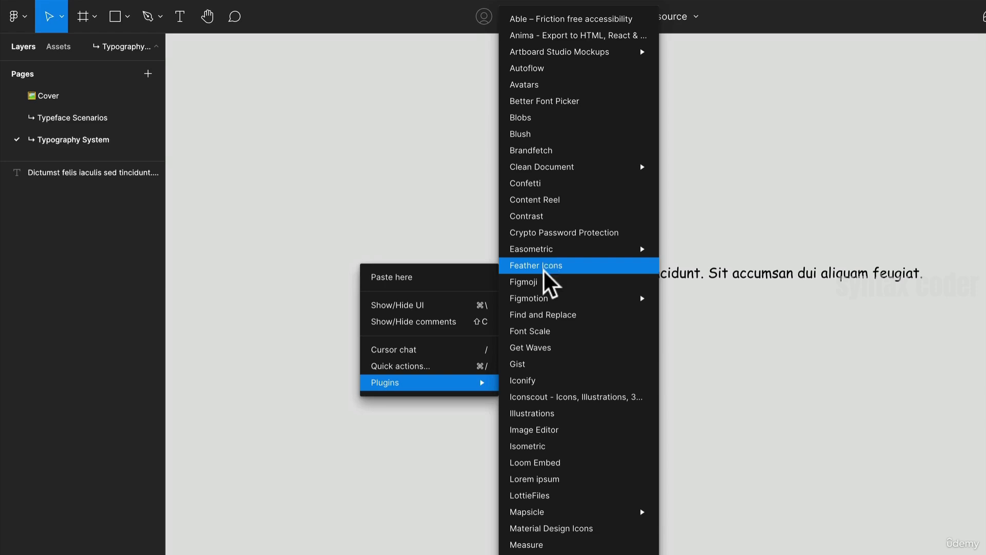
{"action": "left_click", "coordinate": [594, 474]}
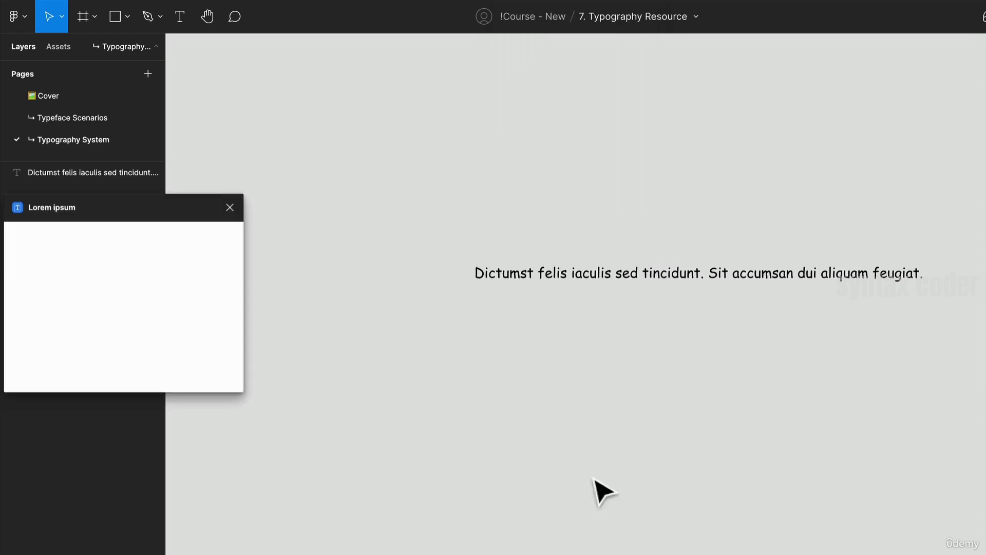
{"action": "left_click", "coordinate": [519, 273]}
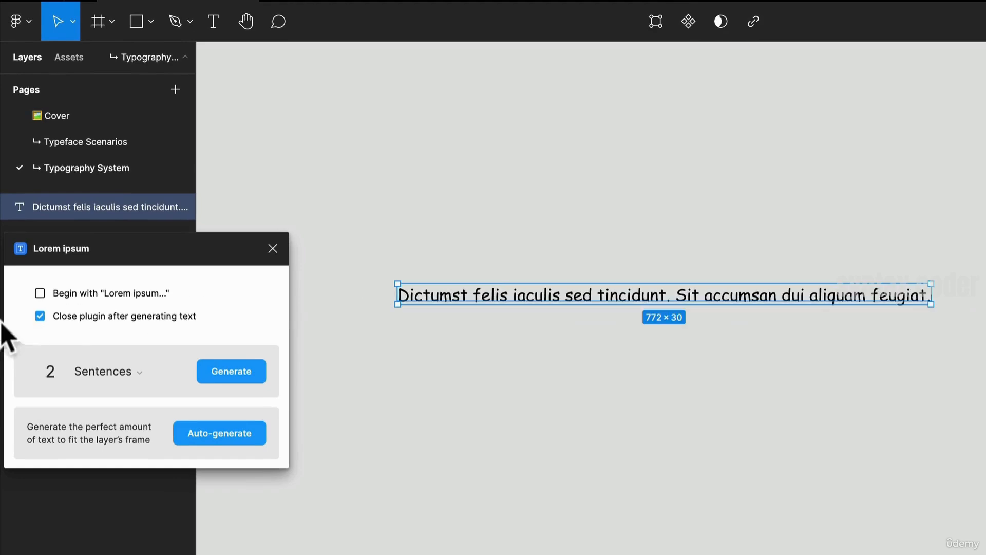
{"action": "left_click", "coordinate": [39, 302]}
{"action": "left_click_drag", "start_coordinate": [57, 369], "coordinate": [44, 370]}
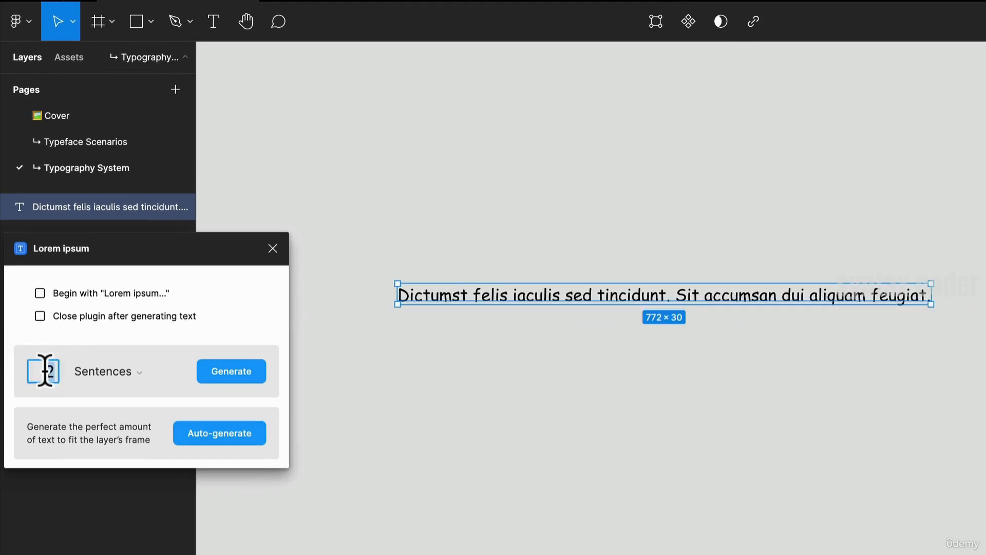
{"action": "type", "text": "3"}
{"action": "left_click", "coordinate": [232, 374]}
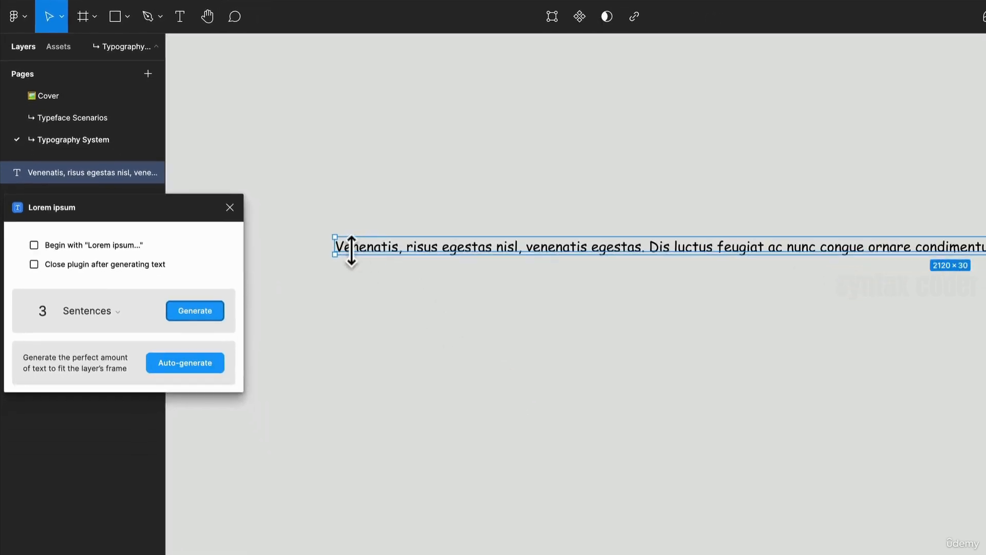
- Resize the generated text into a wrapped paragraph block and place a copy of it above
{"action": "left_click_drag", "start_coordinate": [343, 254], "coordinate": [669, 282]}
{"action": "left_click_drag", "start_coordinate": [745, 279], "coordinate": [415, 310]}
{"action": "left_click_drag", "start_coordinate": [312, 287], "coordinate": [423, 298]}
{"action": "left_click_drag", "start_coordinate": [528, 329], "coordinate": [419, 287]}
- Change the copy's text to "Find the stuff you'll love" and close the Lorem ipsum plugin
{"action": "left_click", "coordinate": [431, 272]}
{"action": "double_click", "coordinate": [412, 276]}
{"action": "type", "text": "Find the stuff yo"}
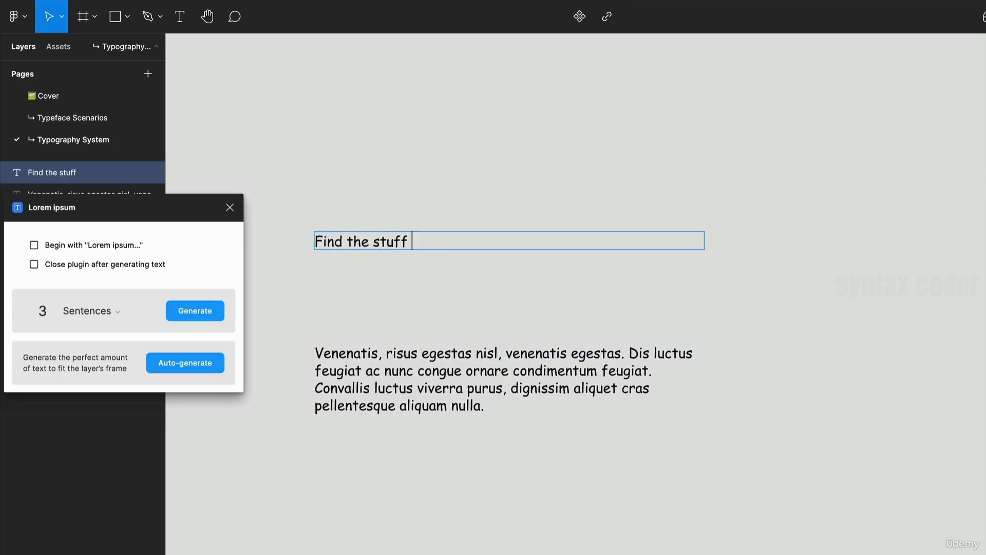
{"action": "type", "text": "u'll love"}
{"action": "key", "text": "Escape"}
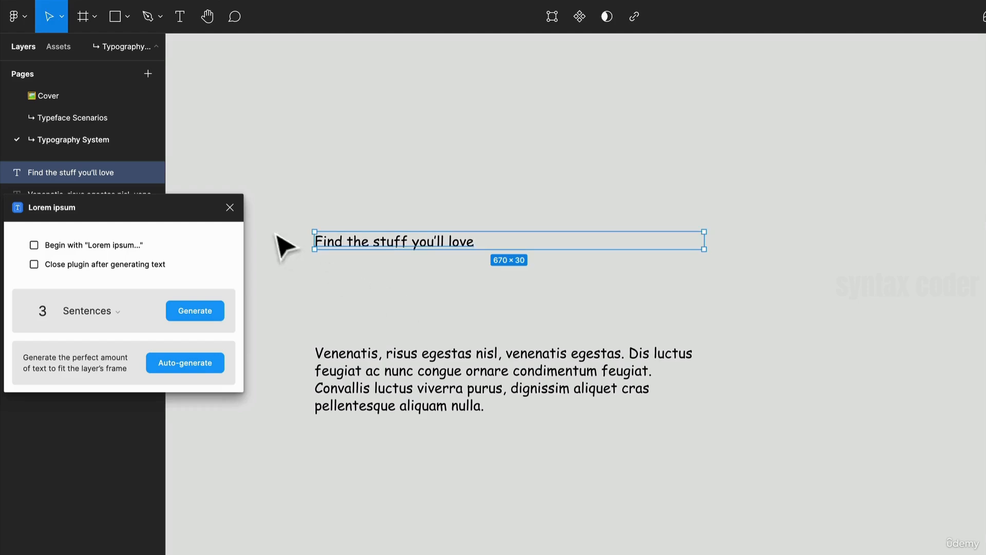
{"action": "left_click", "coordinate": [230, 208]}
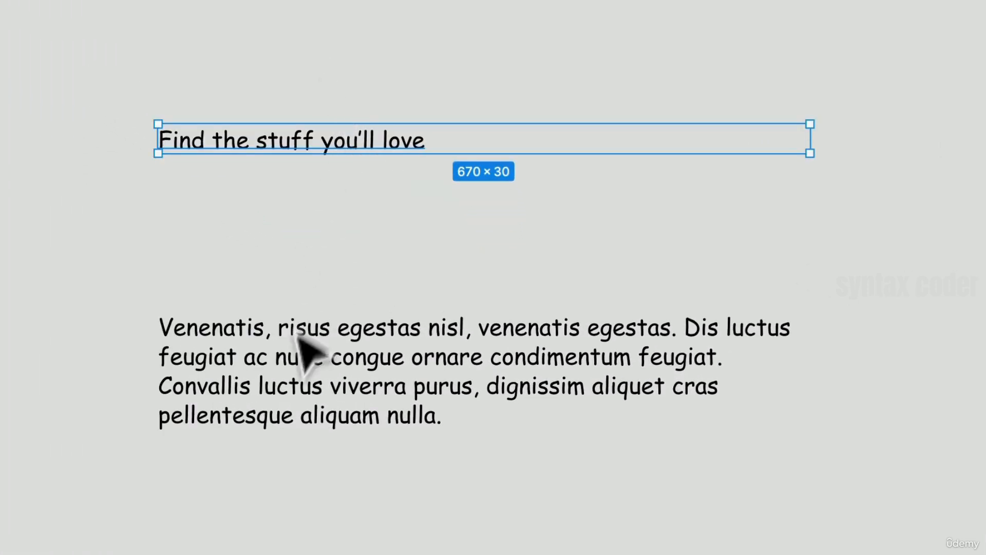
- Set the paragraph's font size to 16
{"action": "left_click_drag", "start_coordinate": [321, 348], "coordinate": [334, 304]}
{"action": "left_click", "coordinate": [936, 286]}
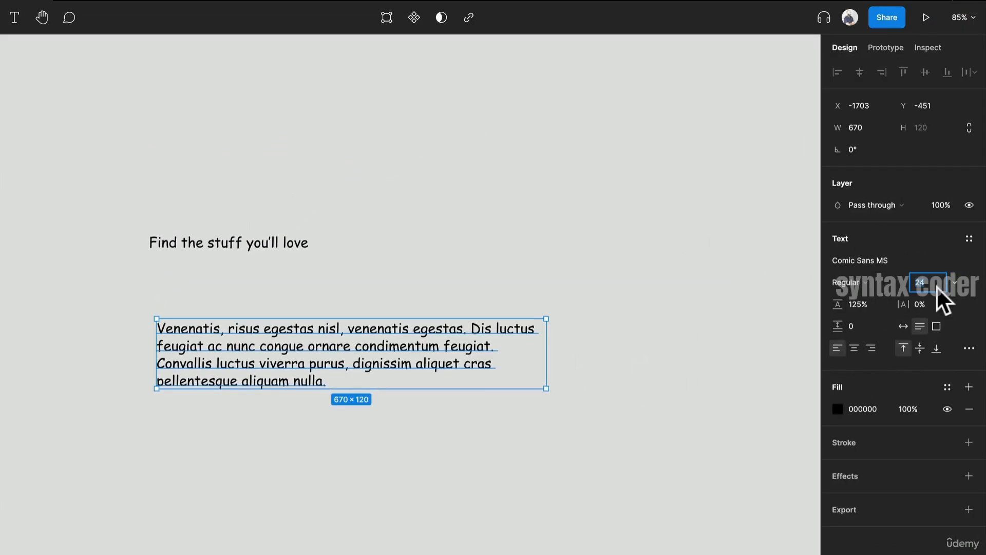
{"action": "type", "text": "16"}
{"action": "key", "text": "Return"}
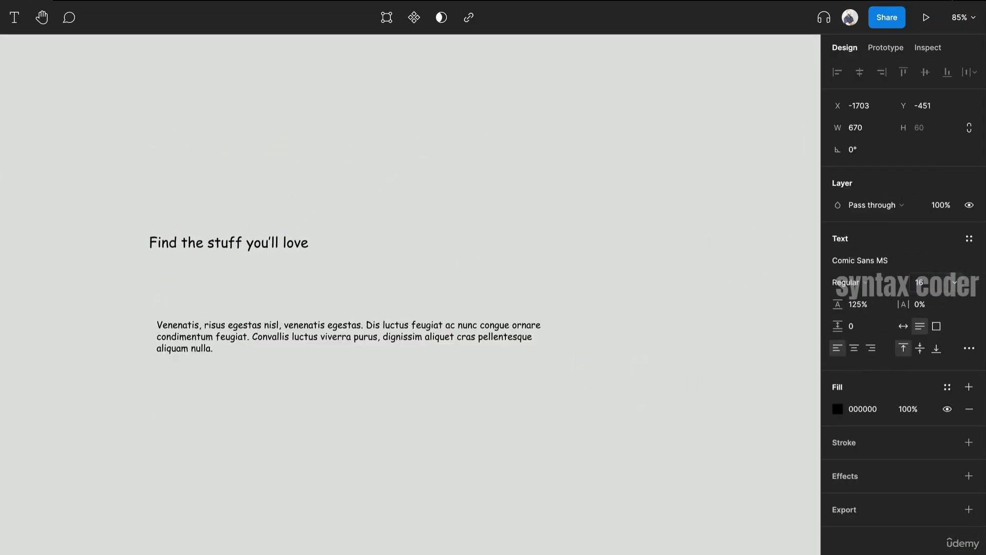
- Move the heading down closer to the paragraph
{"action": "left_click", "coordinate": [463, 305]}
{"action": "left_click_drag", "start_coordinate": [234, 253], "coordinate": [242, 300]}
{"action": "scroll", "coordinate": [242, 297], "scroll_direction": "up", "scroll_amount": 5}
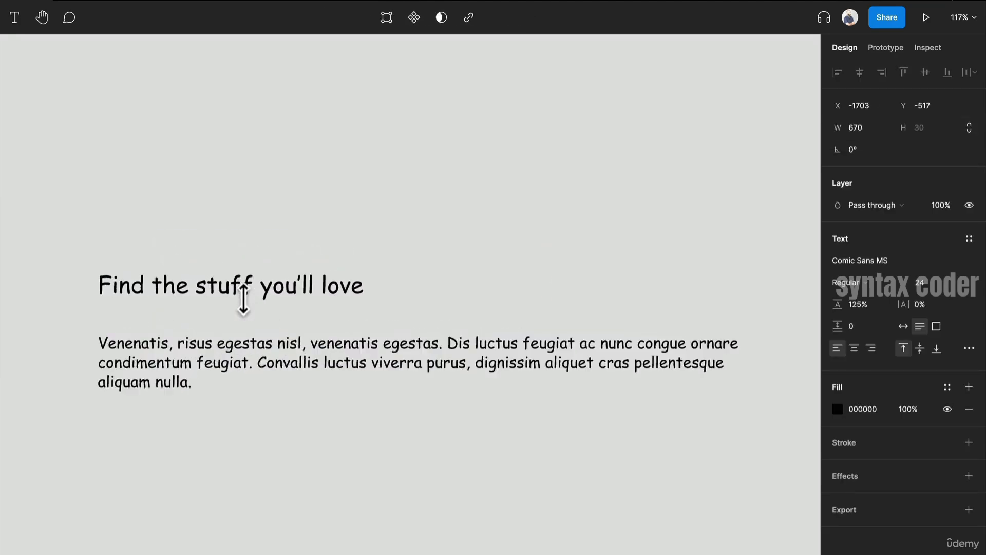
- Narrow the paragraph to about 409 px wide and set its line height to 150%
{"action": "left_click", "coordinate": [303, 368]}
{"action": "left_click_drag", "start_coordinate": [755, 378], "coordinate": [501, 398]}
{"action": "double_click", "coordinate": [855, 305]}
{"action": "type", "text": "150"}
{"action": "key", "text": "Return"}
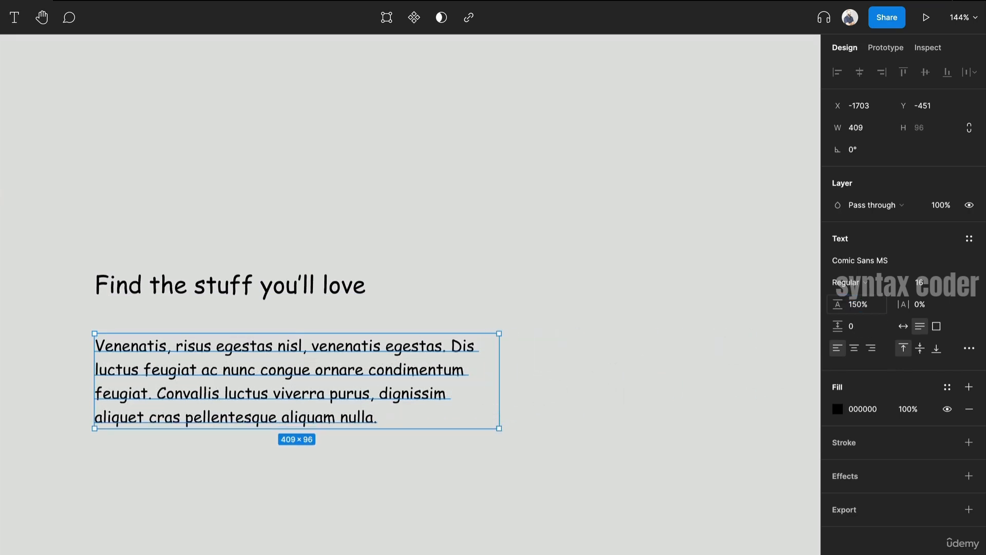
- Reposition the paragraph just below the heading and narrow the heading's text box
{"action": "left_click", "coordinate": [461, 249]}
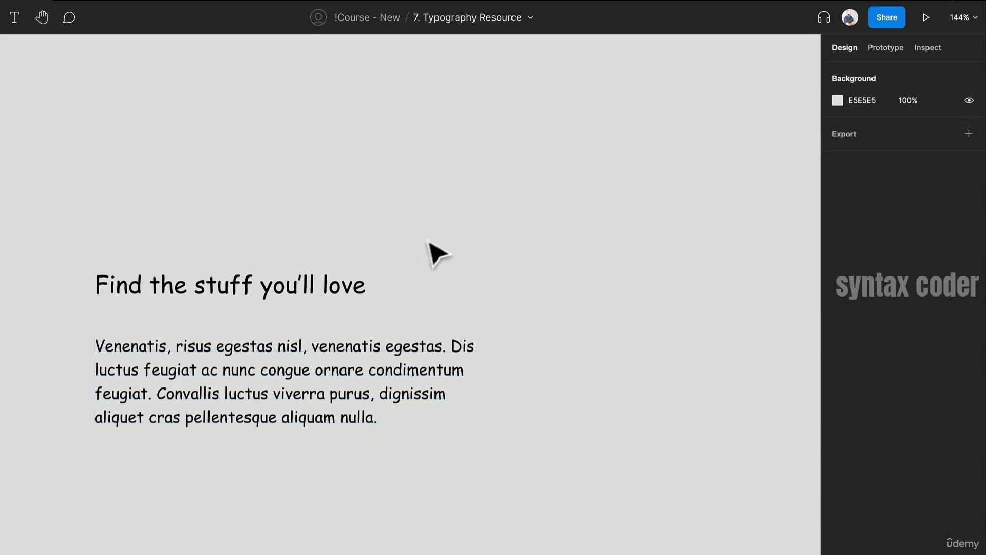
{"action": "scroll", "coordinate": [430, 255], "scroll_direction": "down", "scroll_amount": 2}
{"action": "left_click_drag", "start_coordinate": [541, 334], "coordinate": [518, 302]}
{"action": "scroll", "coordinate": [342, 258], "scroll_direction": "down", "scroll_amount": 2}
{"action": "left_click", "coordinate": [293, 266]}
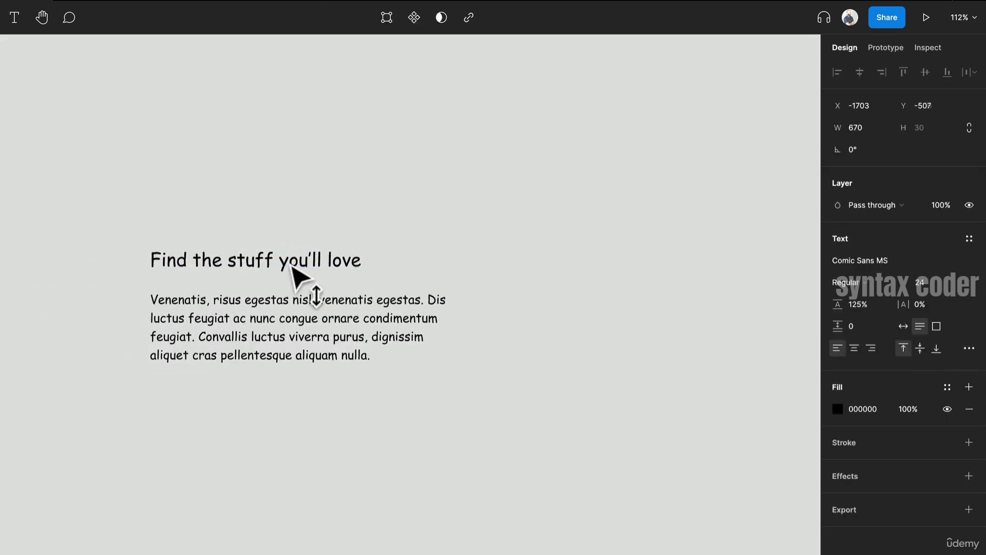
{"action": "left_click_drag", "start_coordinate": [290, 264], "coordinate": [292, 266]}
{"action": "left_click_drag", "start_coordinate": [666, 260], "coordinate": [455, 260]}
{"action": "left_click", "coordinate": [544, 326]}
- Set the heading's font to Martel with Bold weight
{"action": "left_click", "coordinate": [322, 267]}
{"action": "left_click", "coordinate": [894, 256]}
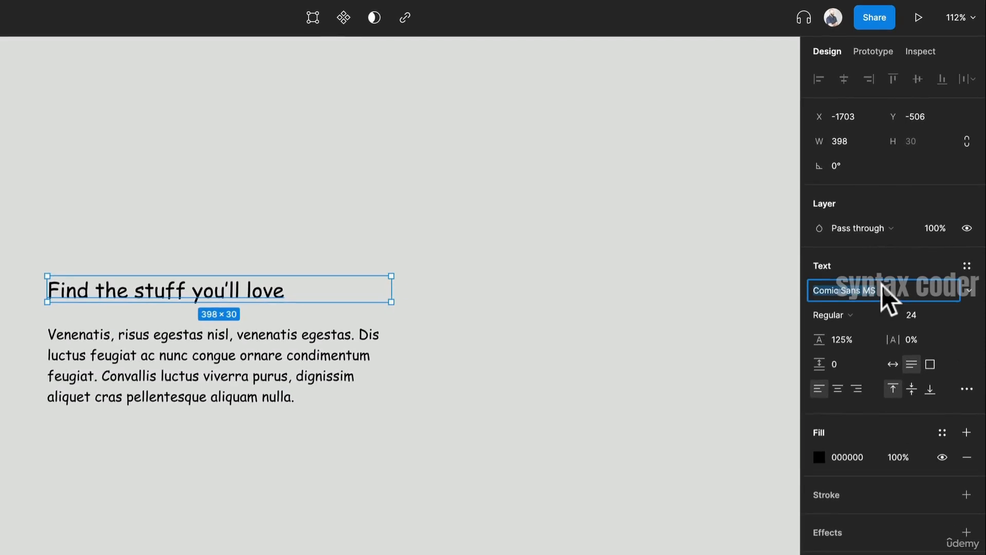
{"action": "type", "text": "L"}
{"action": "type", "text": "artel"}
{"action": "key", "text": "Return"}
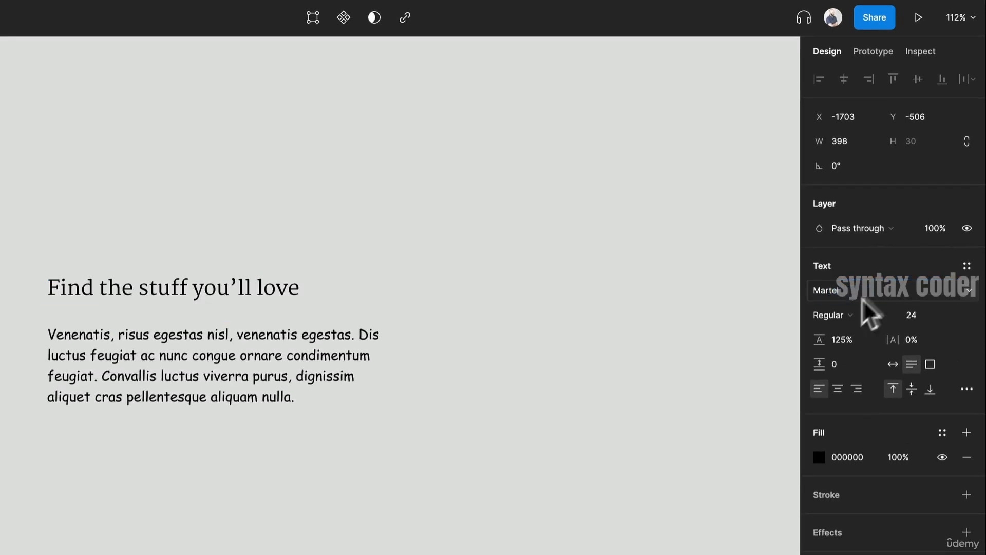
{"action": "left_click", "coordinate": [852, 314]}
{"action": "left_click", "coordinate": [857, 350]}
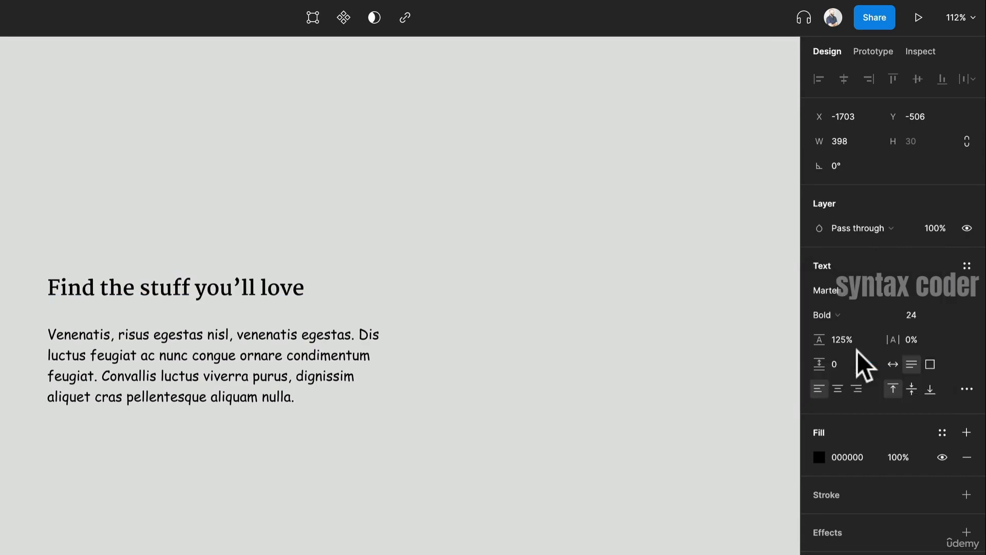
- Move the heading higher on the canvas, well above the paragraph
{"action": "left_click", "coordinate": [296, 351]}
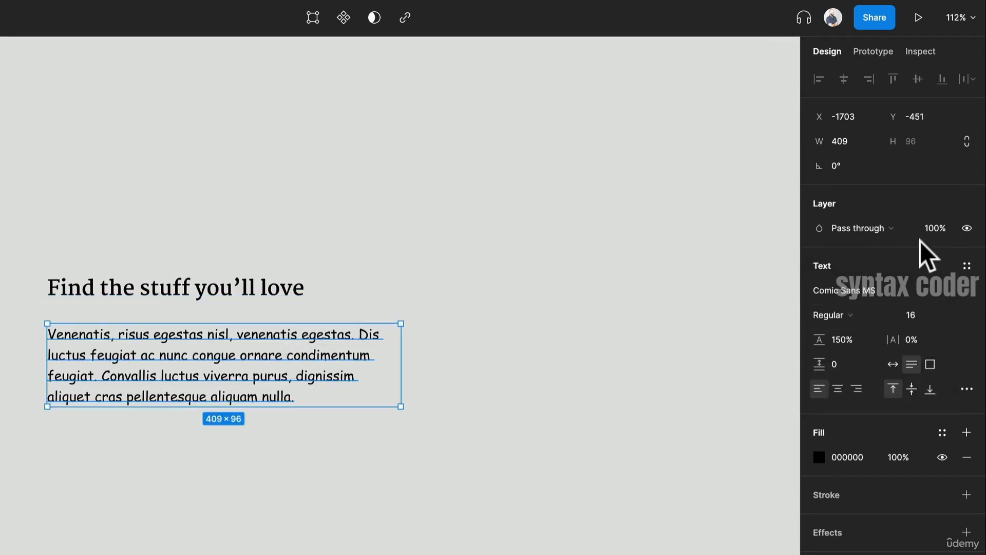
{"action": "left_click", "coordinate": [899, 294]}
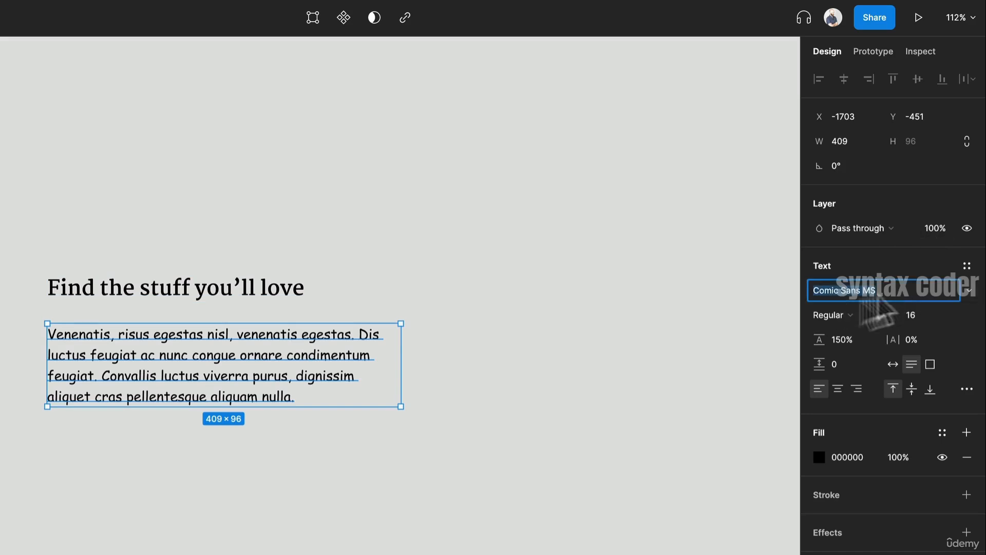
{"action": "left_click_drag", "start_coordinate": [259, 293], "coordinate": [284, 139]}
{"action": "key", "text": "ctrl+z"}
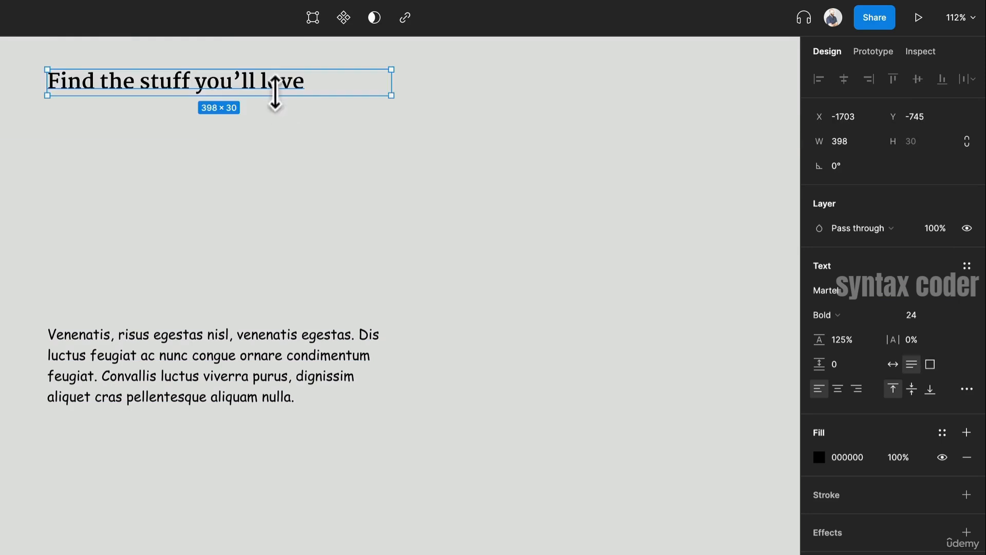
- Duplicate the heading several times, stacking the copies vertically with even spacing
{"action": "left_click_drag", "start_coordinate": [282, 88], "coordinate": [277, 135]}
{"action": "key", "text": "ctrl+d"}
{"action": "key", "text": "ctrl+d"}
{"action": "key", "text": "ctrl+d"}
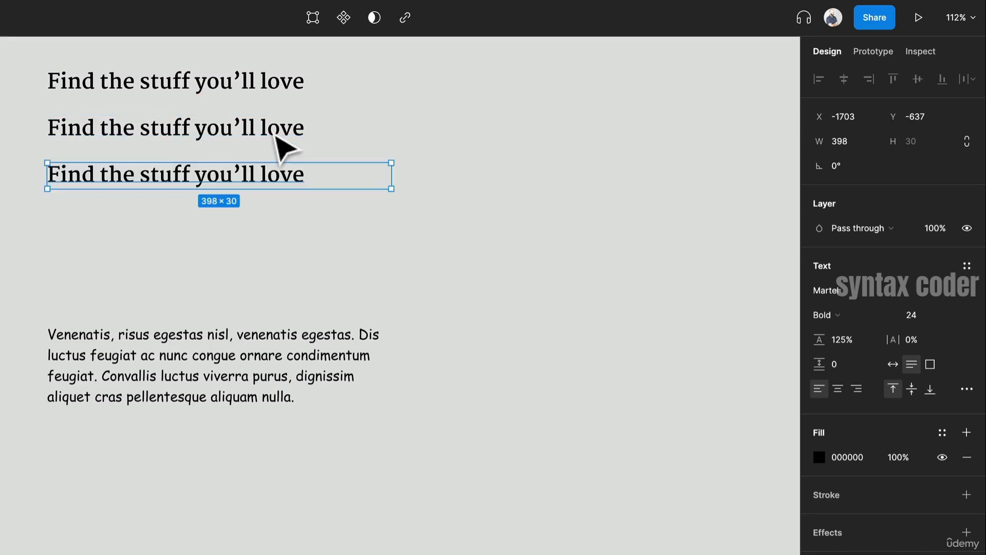
{"action": "scroll", "coordinate": [442, 198], "scroll_direction": "up", "scroll_amount": 2}
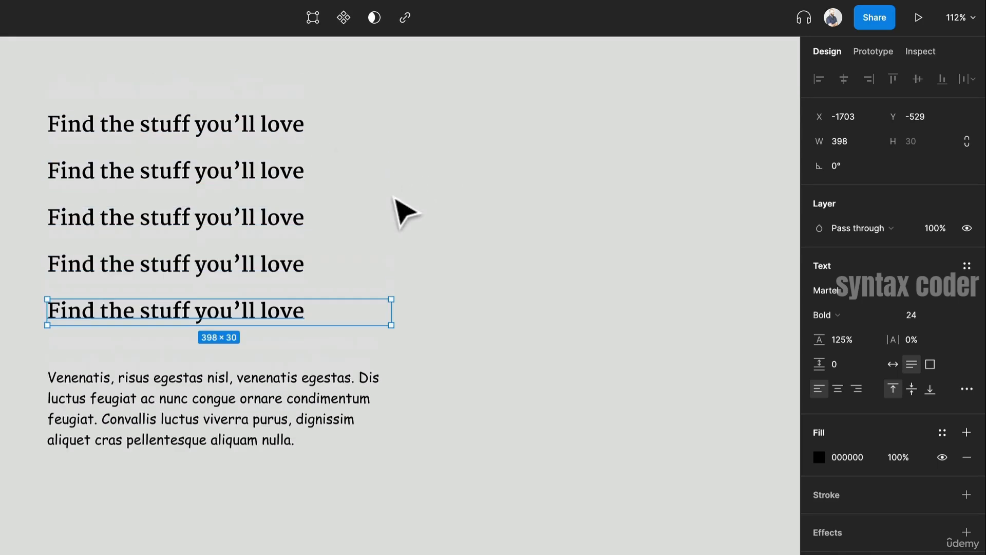
- Set the second heading's font to Lora with SemiBold weight
{"action": "left_click", "coordinate": [280, 180]}
{"action": "left_click", "coordinate": [856, 286]}
{"action": "type", "text": "Lora"}
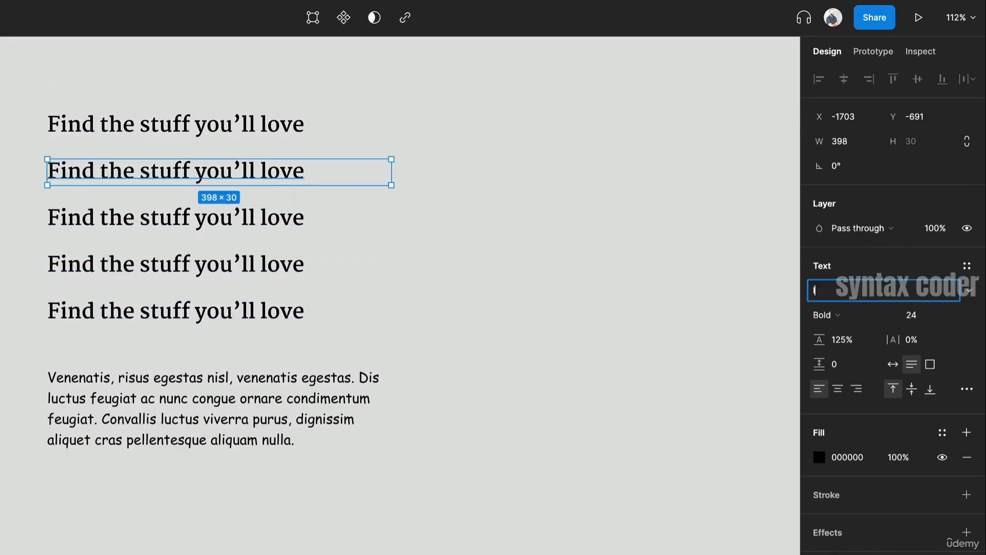
{"action": "key", "text": "Return"}
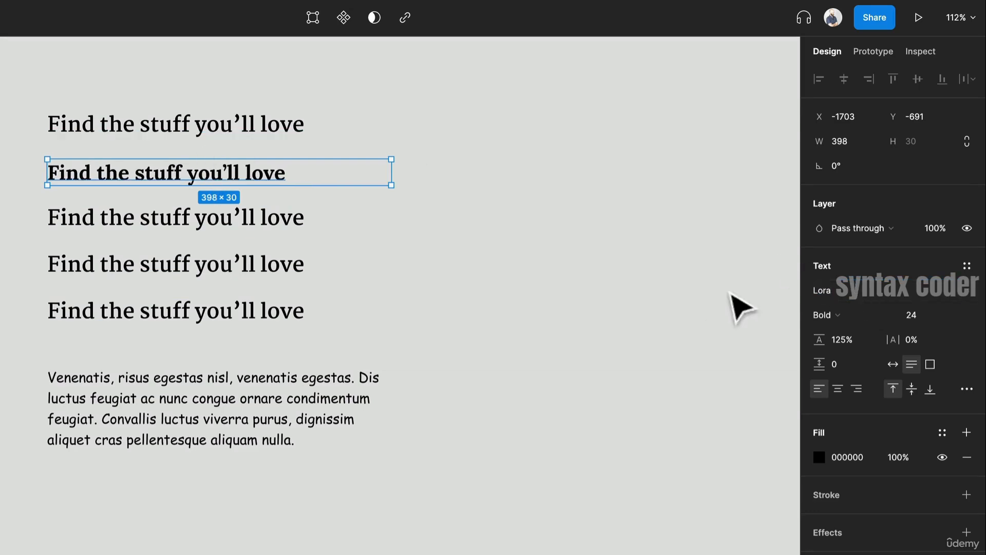
{"action": "left_click", "coordinate": [827, 315]}
{"action": "left_click", "coordinate": [843, 296]}
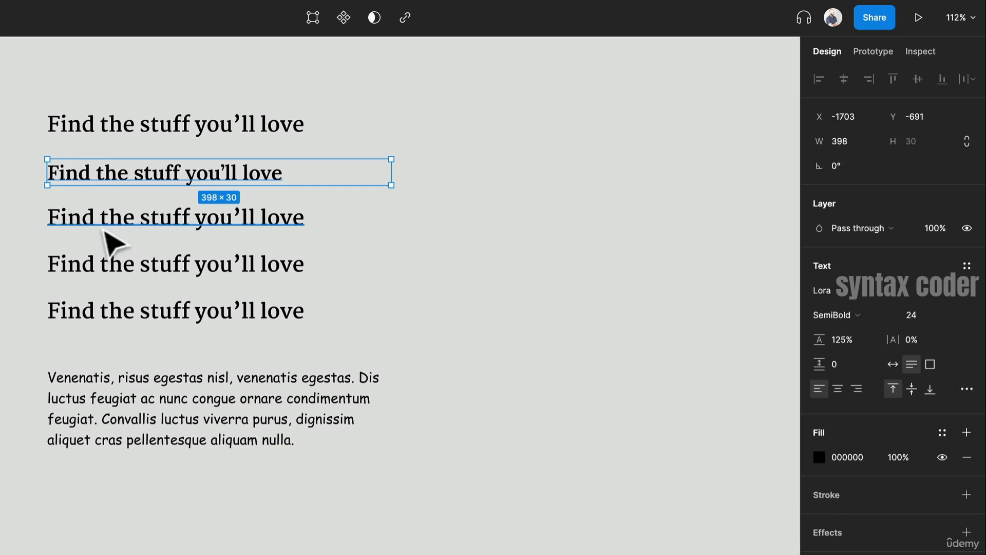
- Set the third heading's font to Merriweather
{"action": "left_click", "coordinate": [126, 229]}
{"action": "left_click", "coordinate": [839, 289]}
{"action": "type", "text": "Merriweather"}
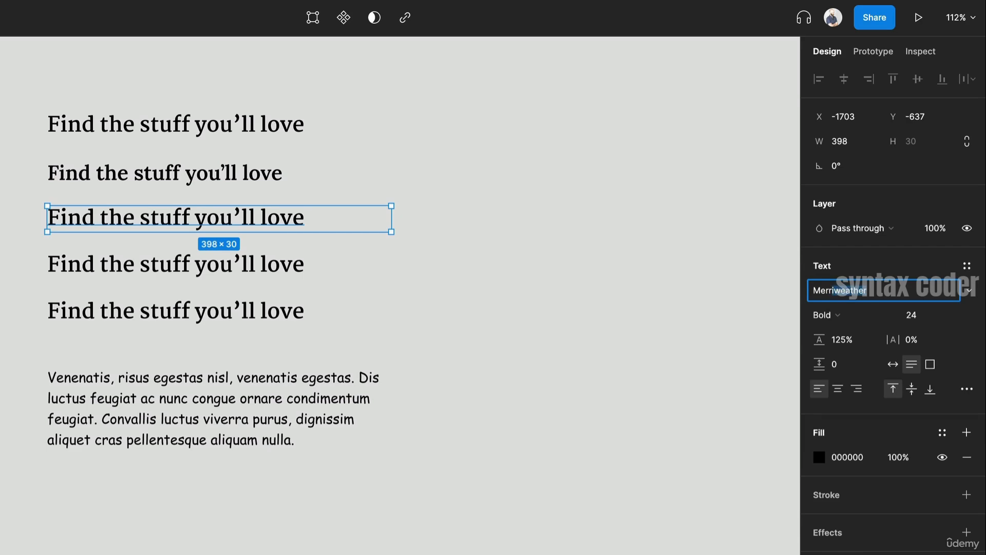
{"action": "key", "text": "Return"}
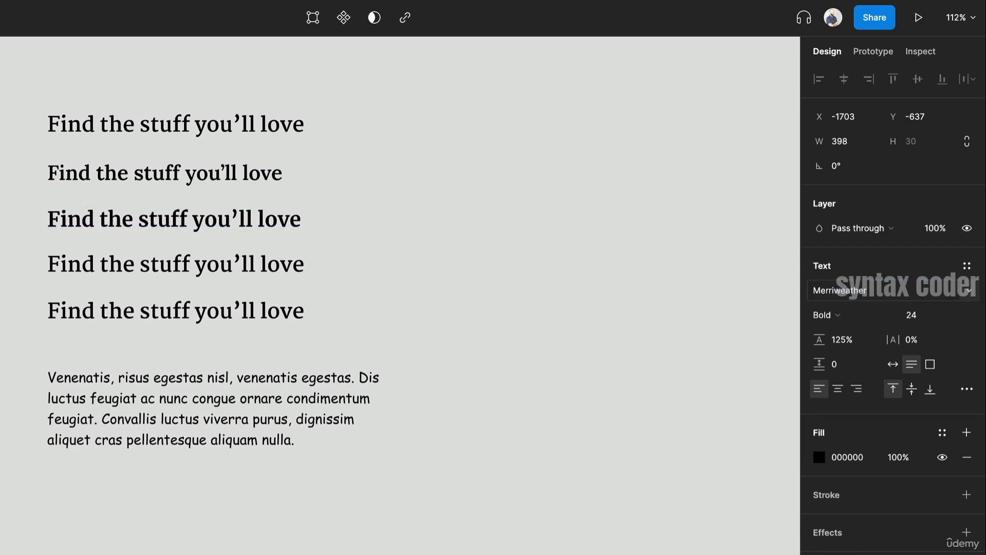
- Set the fourth heading's font to EB Garamond with SemiBold weight
{"action": "left_click", "coordinate": [288, 265]}
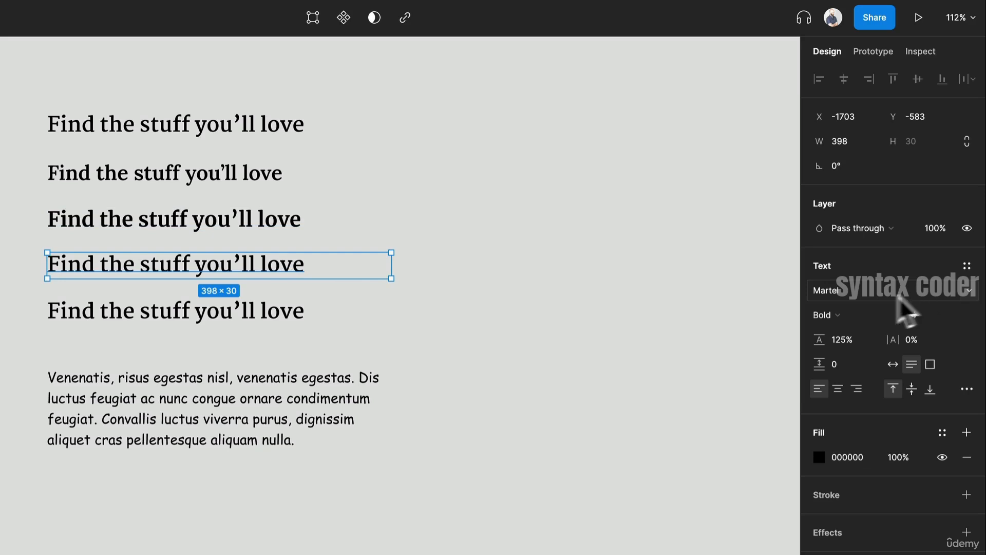
{"action": "left_click", "coordinate": [850, 288]}
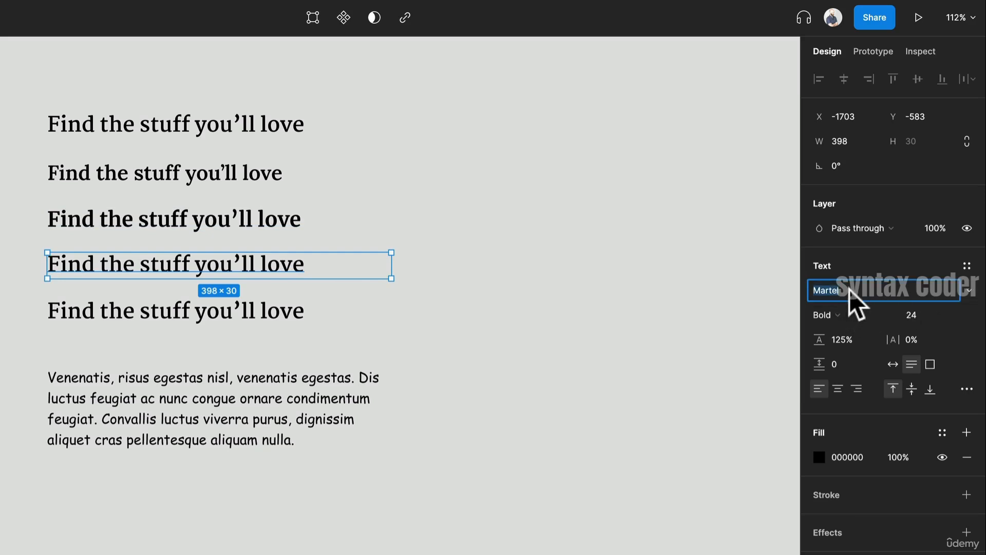
{"action": "type", "text": "Garamond"}
{"action": "key", "text": "Return"}
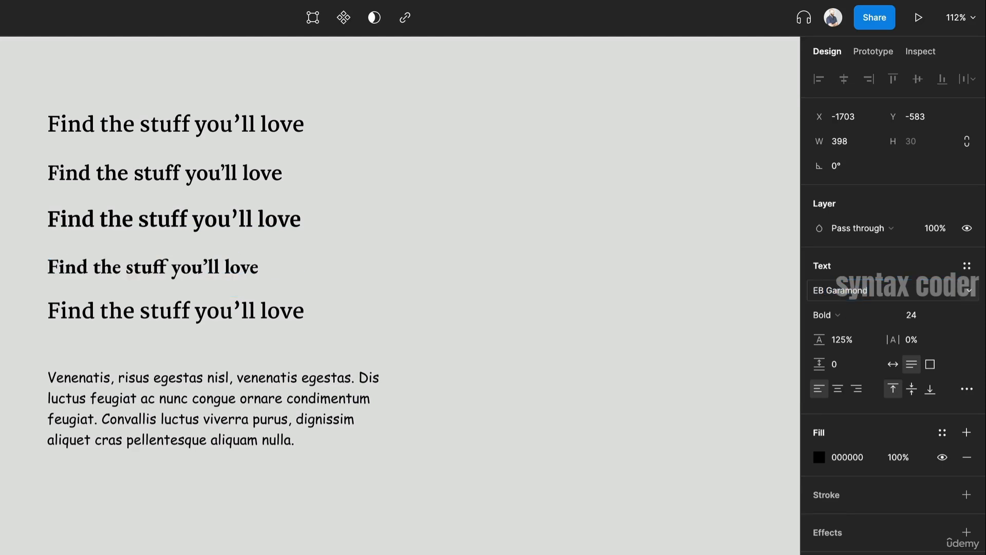
{"action": "left_click", "coordinate": [824, 315]}
{"action": "left_click", "coordinate": [852, 289]}
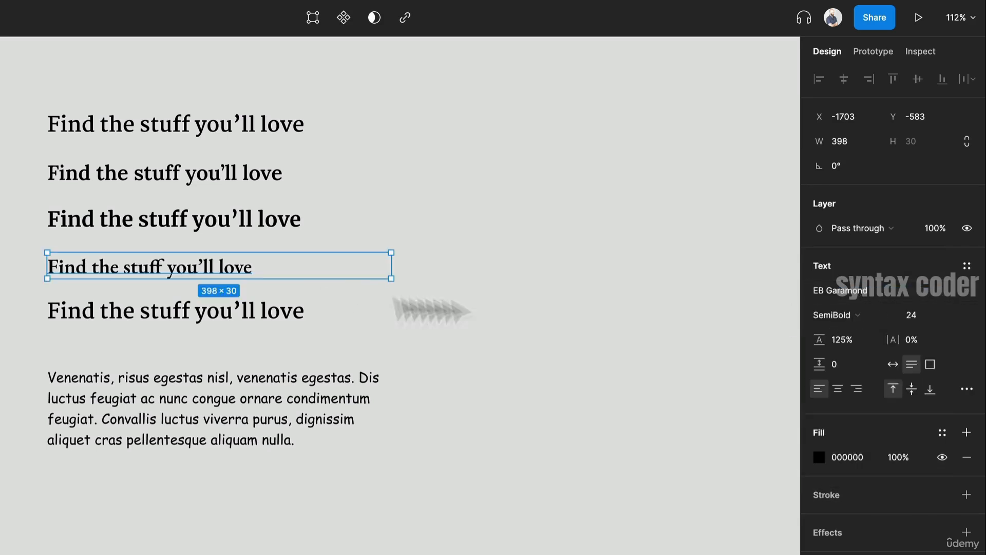
- Delete the fifth heading copy
{"action": "left_click", "coordinate": [488, 313]}
{"action": "left_click", "coordinate": [273, 308]}
{"action": "key", "text": "Delete"}
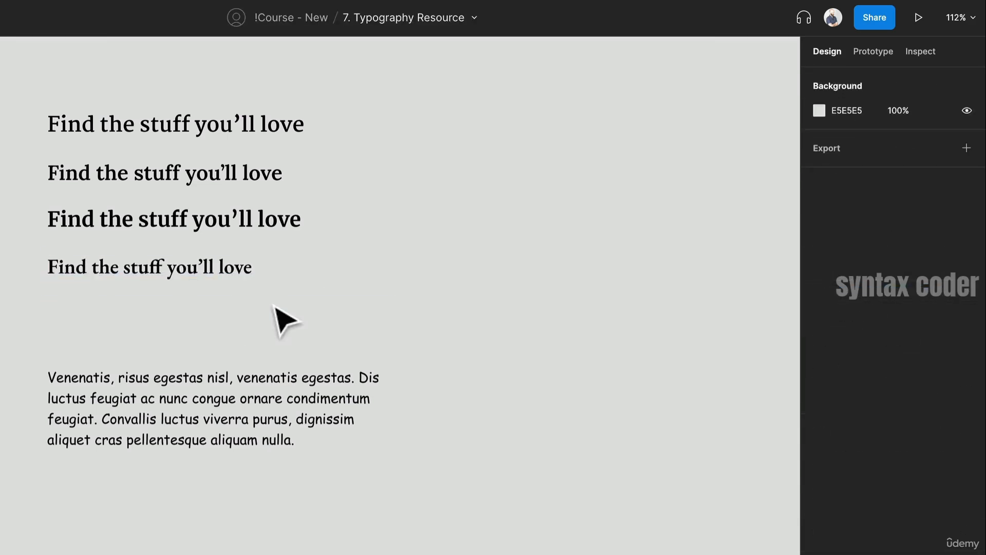
- Move the heading stack to the right and the paragraph up to the top-left of the canvas
{"action": "left_click_drag", "start_coordinate": [258, 319], "coordinate": [511, 154]}
{"action": "left_click", "coordinate": [82, 343]}
{"action": "left_click_drag", "start_coordinate": [112, 379], "coordinate": [28, 166]}
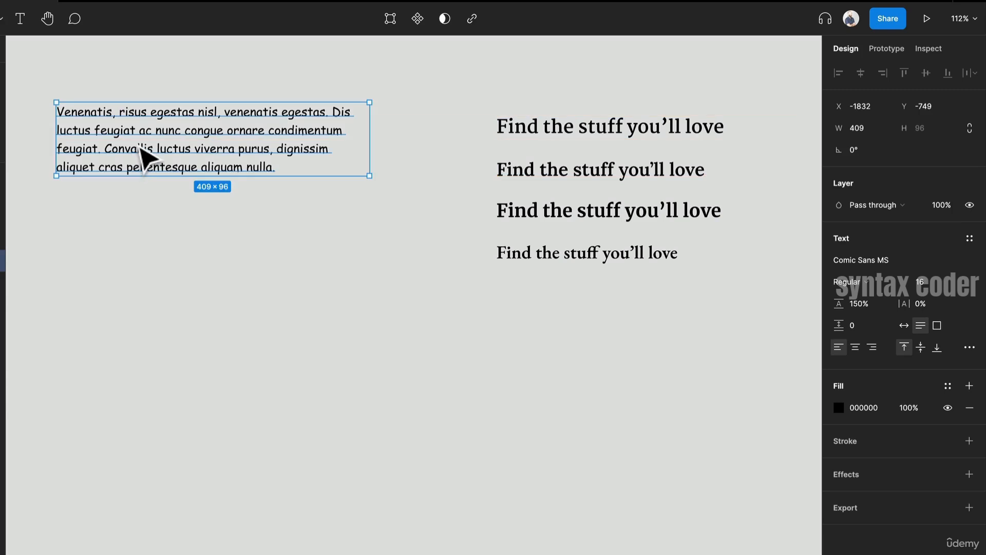
- Select all four headings and rename their layers to Headings
{"action": "left_click_drag", "start_coordinate": [581, 94], "coordinate": [714, 353]}
{"action": "key", "text": "ctrl+r"}
{"action": "type", "text": "H"}
{"action": "key", "text": "Return"}
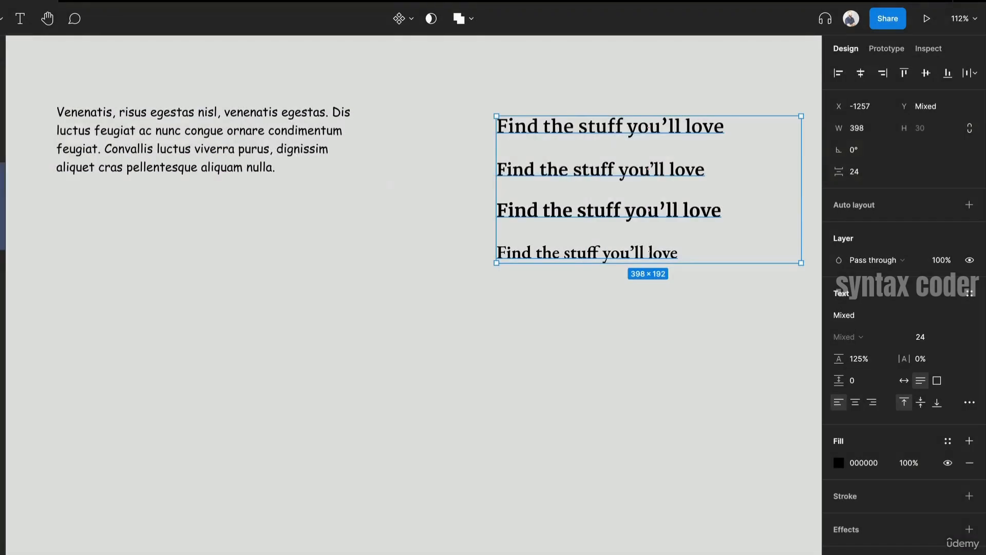
- Set the paragraph's font to Open Sans
{"action": "left_click", "coordinate": [277, 132]}
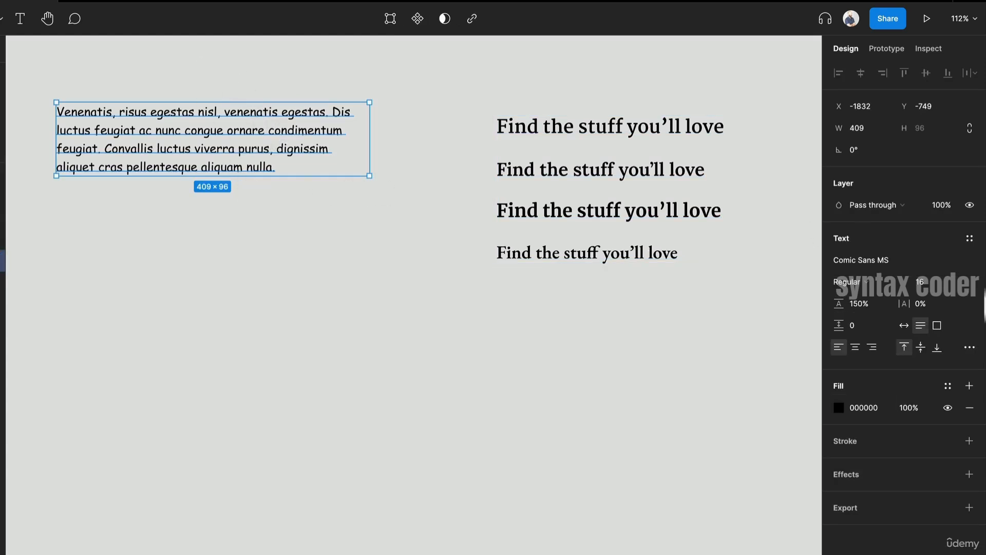
{"action": "left_click", "coordinate": [898, 265]}
{"action": "type", "text": "Open Sans"}
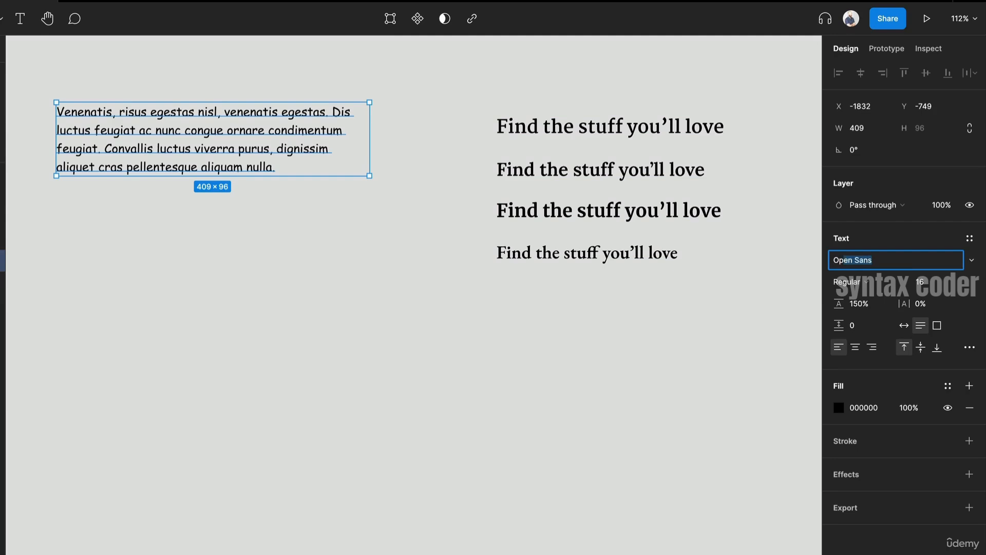
{"action": "key", "text": "Return"}
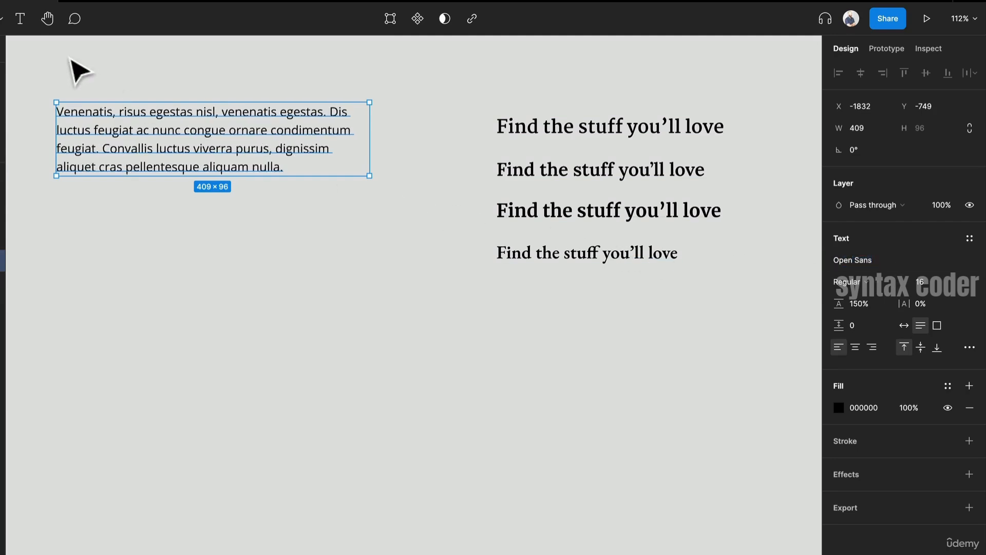
- Duplicate the paragraph several times, stacking the copies vertically with even spacing
{"action": "left_click_drag", "start_coordinate": [240, 125], "coordinate": [254, 228]}
{"action": "key", "text": "ctrl+d"}
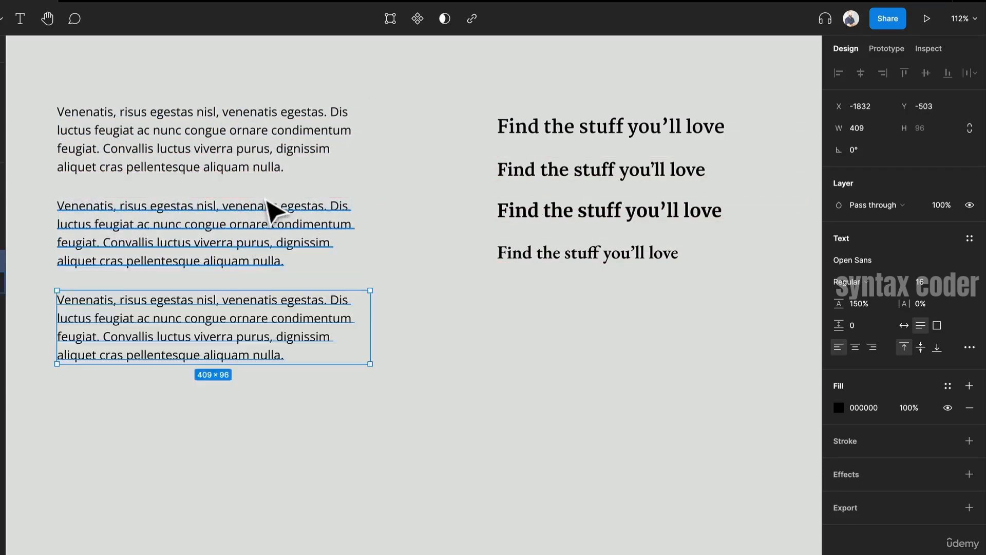
{"action": "key", "text": "ctrl+d"}
{"action": "key", "text": "ctrl+d"}
- Set the second paragraph's font to Lato
{"action": "left_click", "coordinate": [265, 234]}
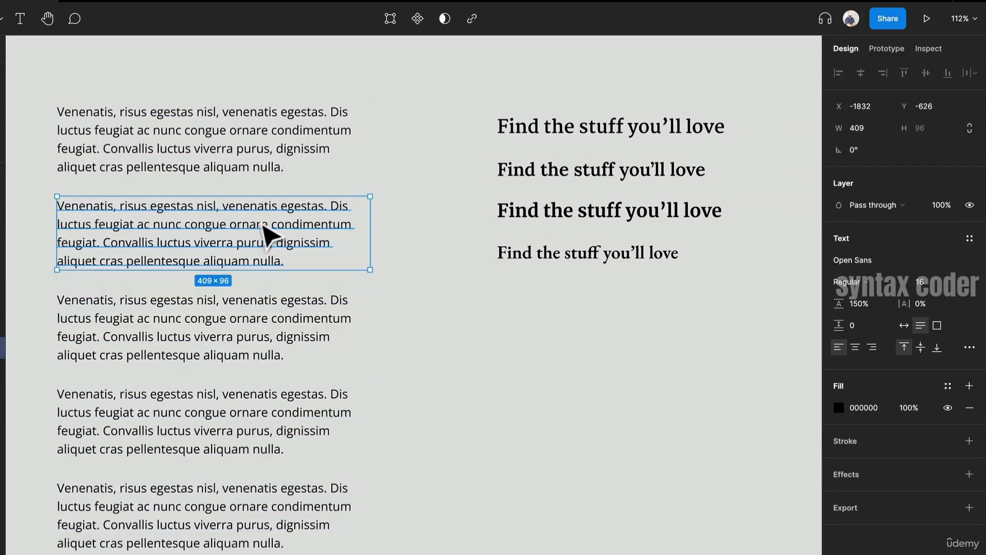
{"action": "left_click", "coordinate": [973, 261]}
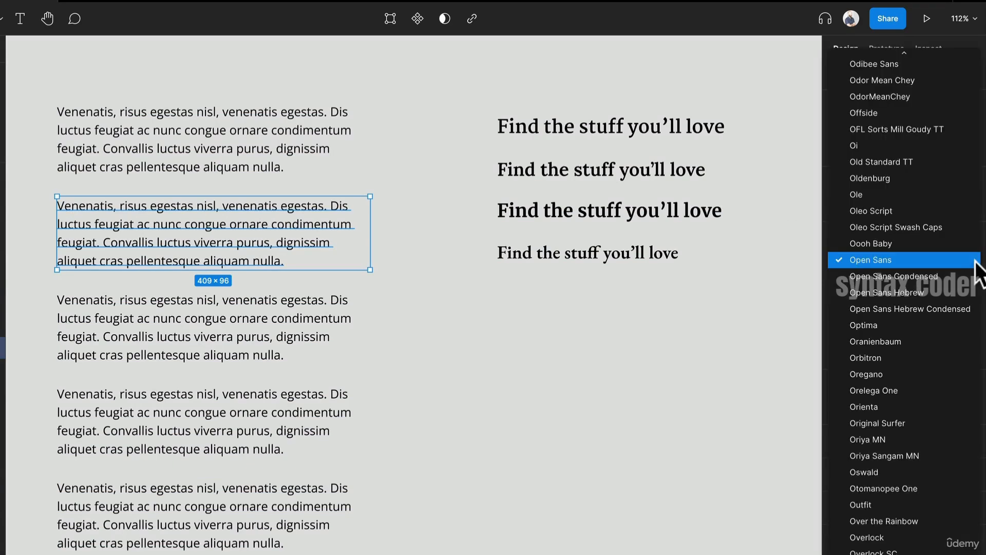
{"action": "left_click", "coordinate": [975, 260]}
{"action": "left_click", "coordinate": [871, 265]}
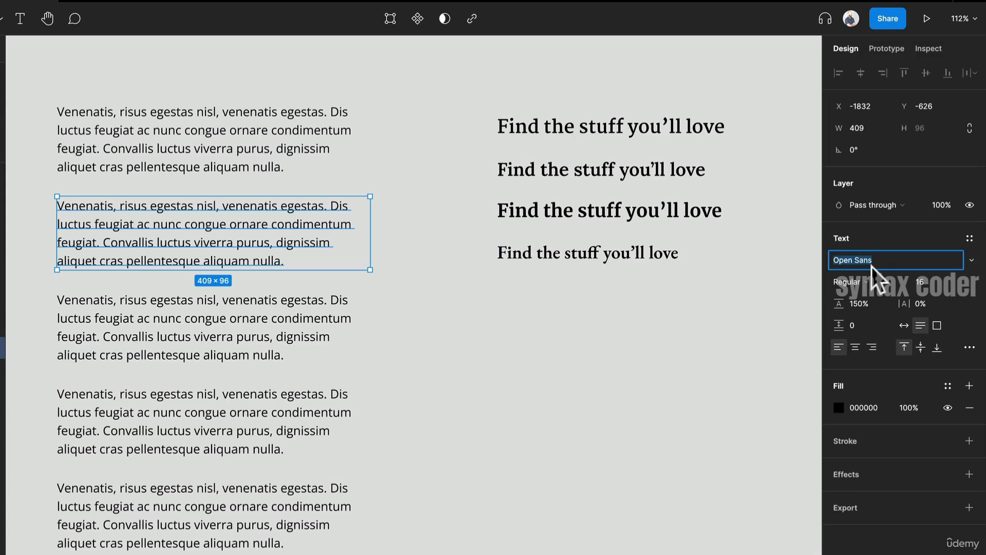
{"action": "type", "text": "Lato"}
{"action": "key", "text": "Return"}
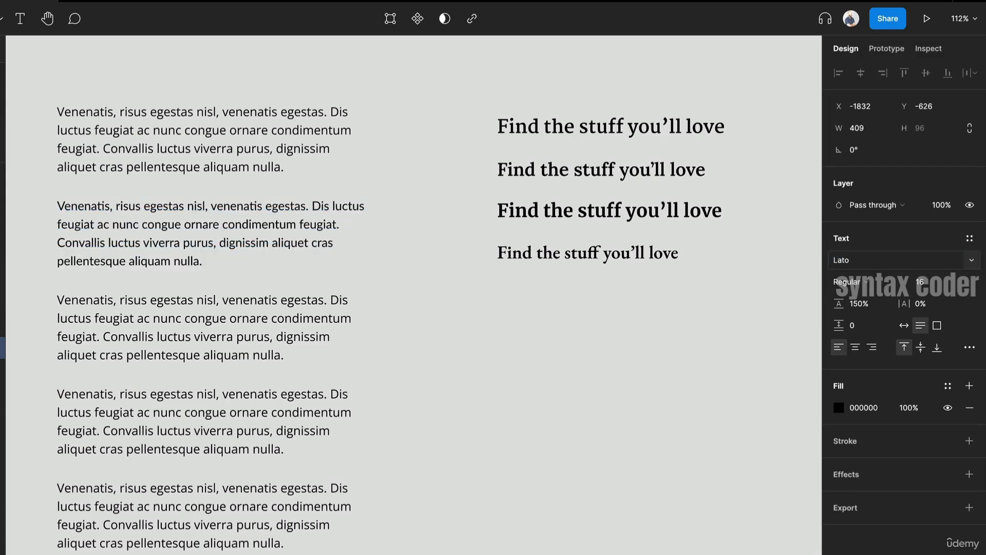
- Set the third paragraph's font to Roboto
{"action": "left_click", "coordinate": [222, 309]}
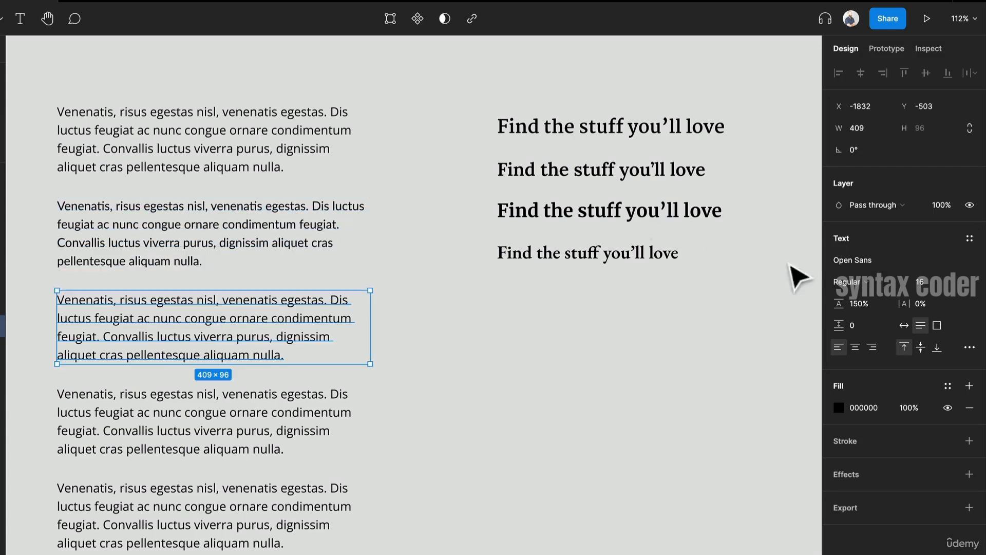
{"action": "left_click", "coordinate": [886, 263]}
{"action": "type", "text": "Roboto"}
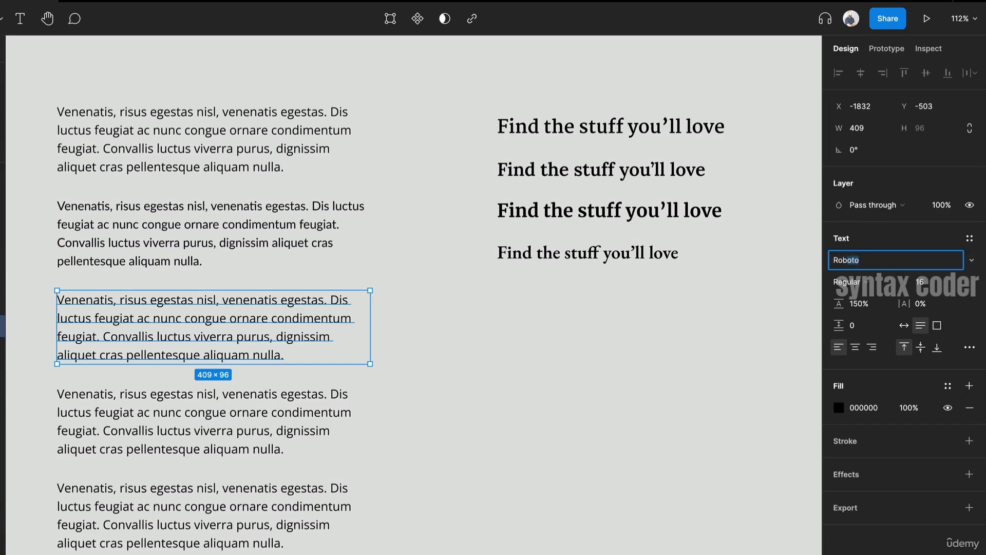
{"action": "key", "text": "Return"}
- Set the fourth paragraph's font to Source Sans Pro
{"action": "left_click", "coordinate": [221, 393]}
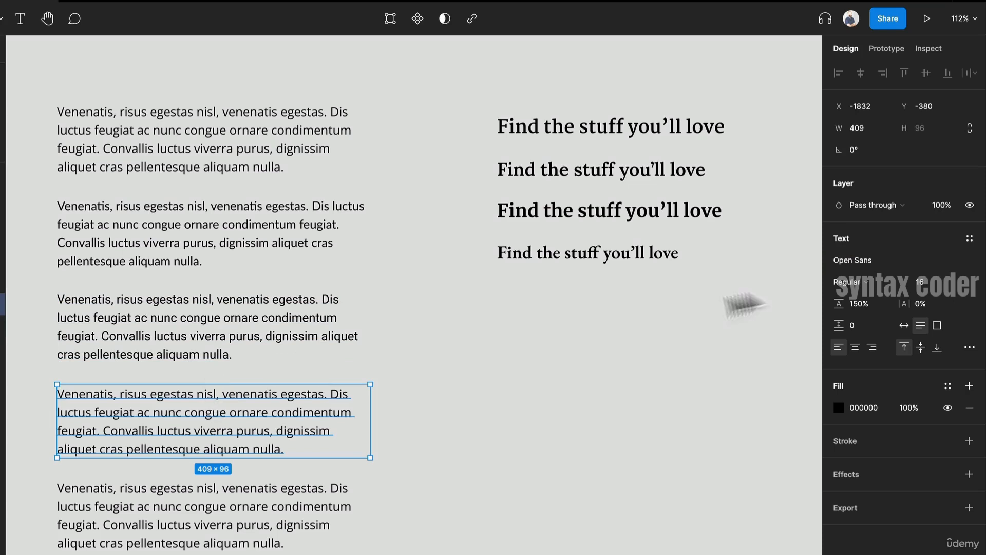
{"action": "left_click", "coordinate": [918, 266]}
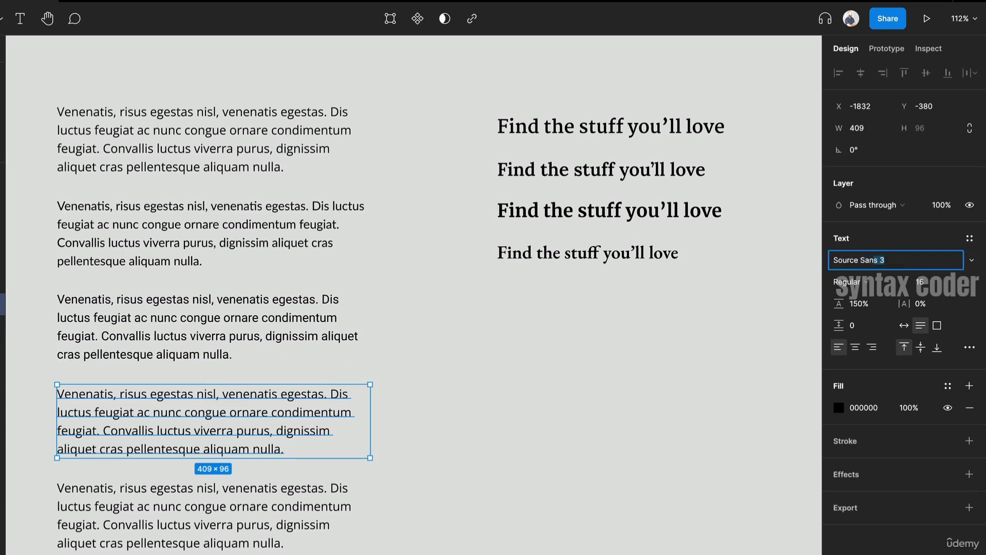
{"action": "key", "text": "Return"}
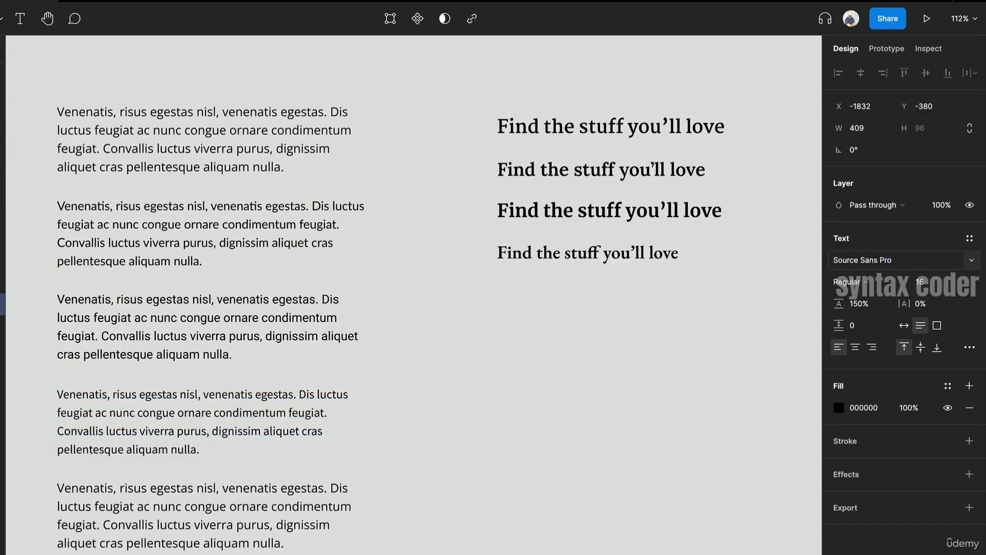
- Set the fifth paragraph's font to Inter
{"action": "scroll", "coordinate": [411, 277], "scroll_direction": "down", "scroll_amount": 3}
{"action": "left_click", "coordinate": [154, 444]}
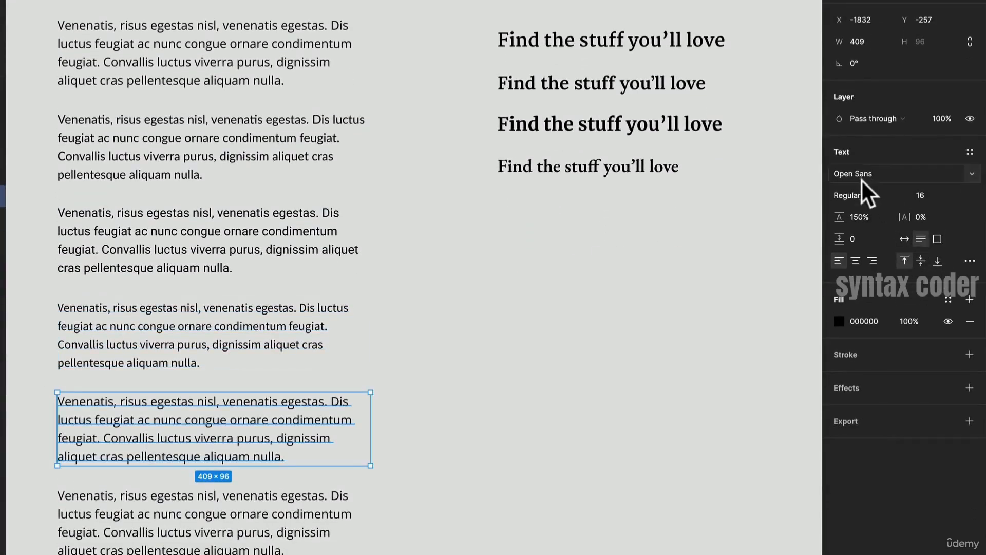
{"action": "left_click", "coordinate": [892, 176]}
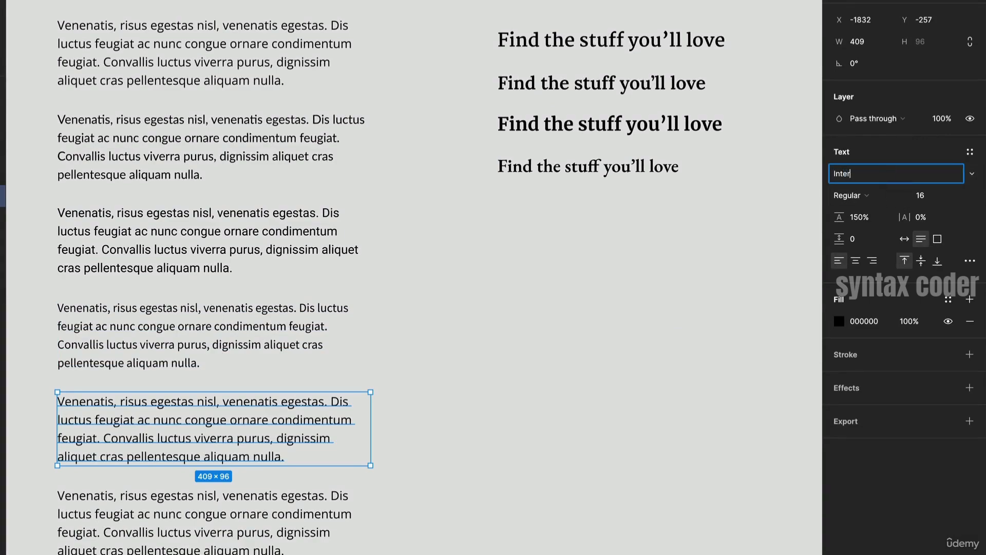
{"action": "key", "text": "Return"}
- Delete the extra sixth paragraph at the bottom of the stack
{"action": "left_click", "coordinate": [87, 520]}
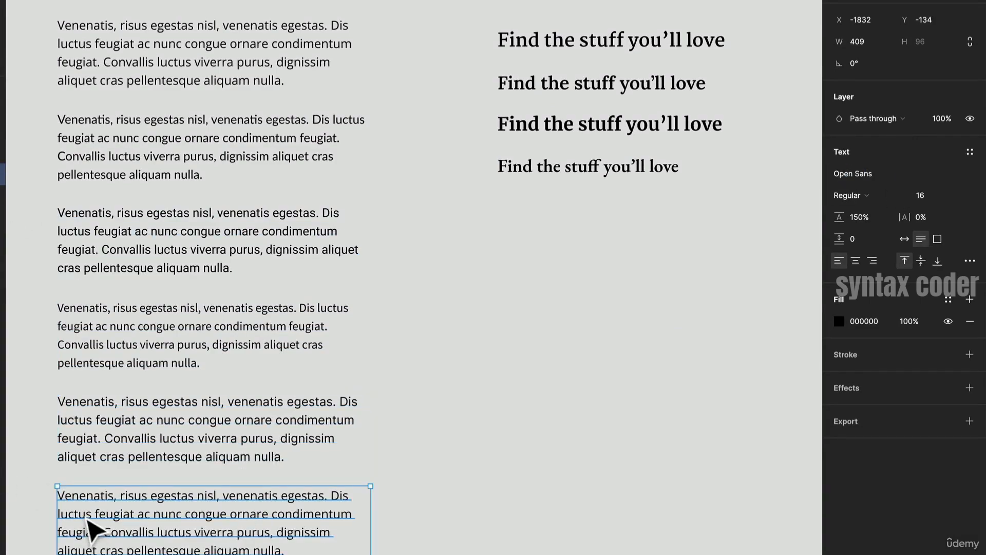
{"action": "key", "text": "Delete"}
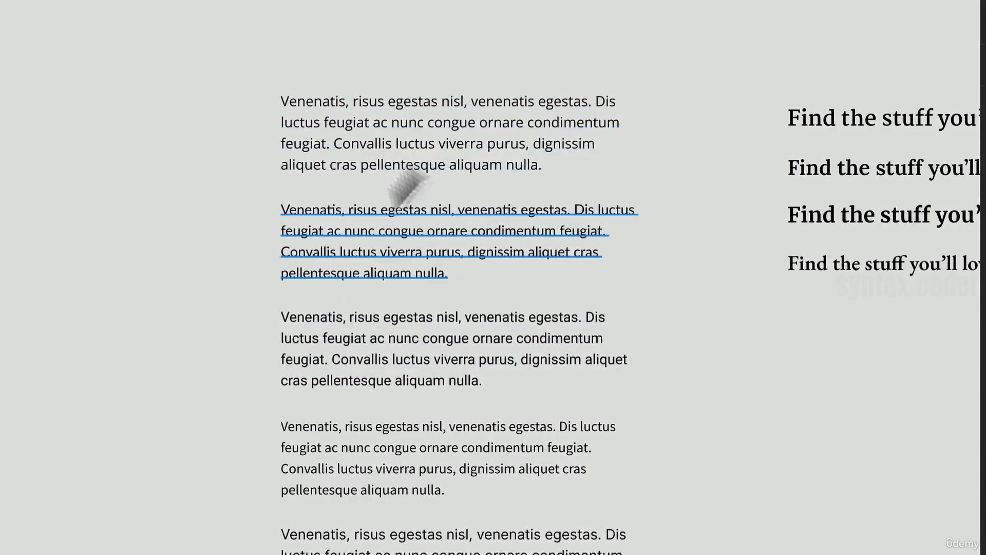
{"action": "left_click_drag", "start_coordinate": [764, 46], "coordinate": [796, 250]}
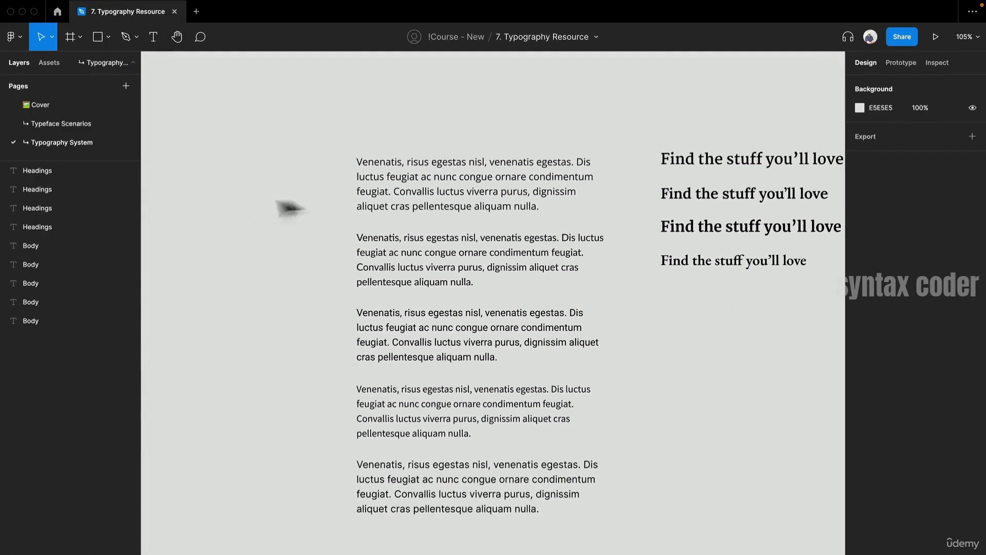
- Duplicate the first paragraph and place the copy to the left of the paragraph column
{"action": "left_click", "coordinate": [462, 201]}
{"action": "left_click_drag", "start_coordinate": [484, 198], "coordinate": [480, 198]}
{"action": "key", "text": "super+z"}
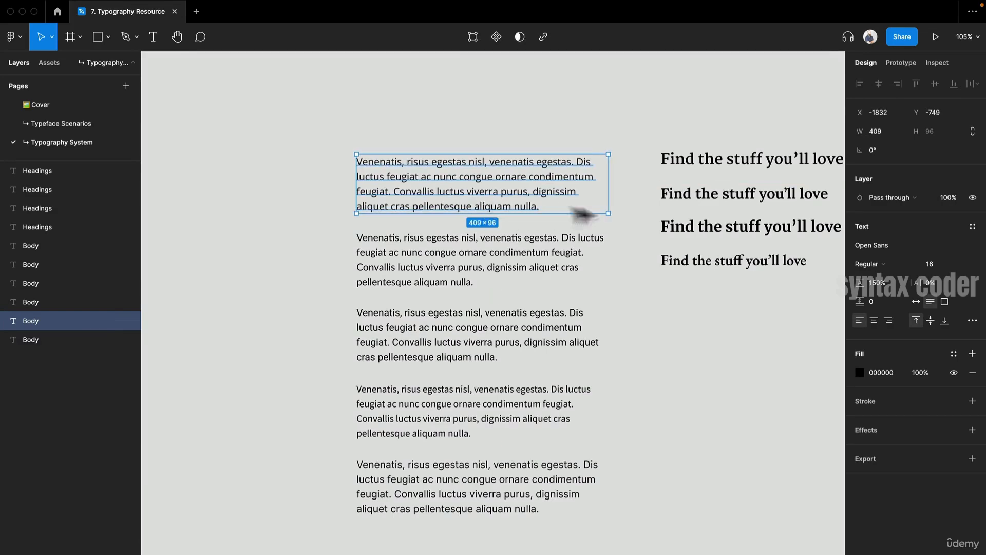
{"action": "mouse_move", "coordinate": [557, 203]}
{"action": "left_mouse_down"}
{"action": "mouse_move", "coordinate": [275, 216]}
{"action": "mouse_move", "coordinate": [326, 209]}
{"action": "mouse_move", "coordinate": [300, 200]}
{"action": "mouse_move", "coordinate": [283, 203]}
{"action": "mouse_move", "coordinate": [544, 199]}
{"action": "left_mouse_up"}
- Replace the copied paragraph's text with "Button Label" and make its text box auto width
{"action": "double_click", "coordinate": [512, 193]}
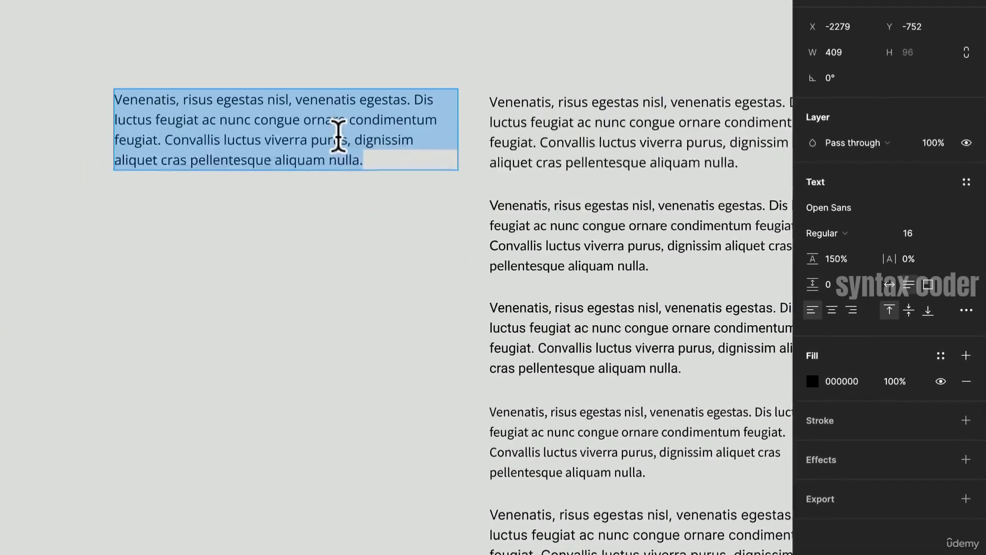
{"action": "type", "text": "Button L"}
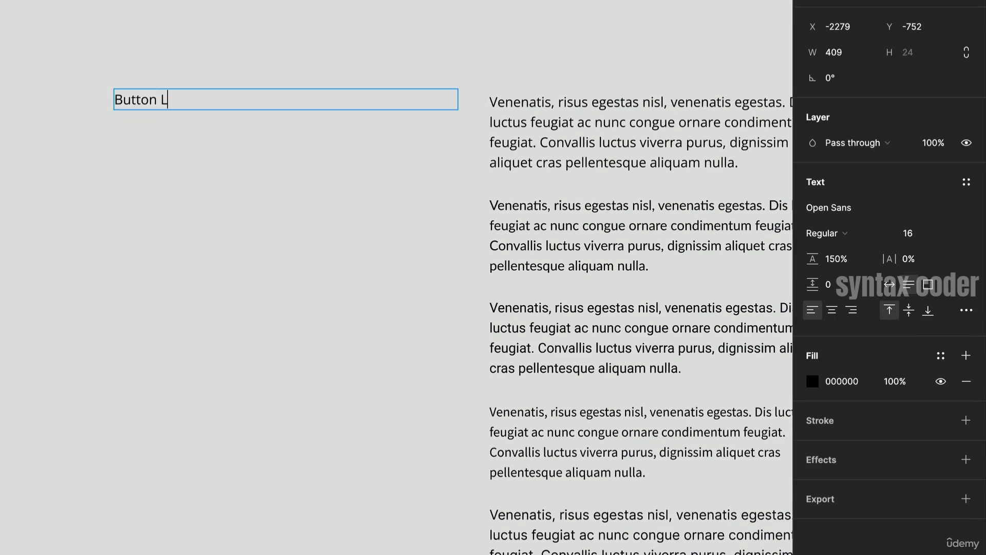
{"action": "type", "text": "abel"}
{"action": "key", "text": "Escape"}
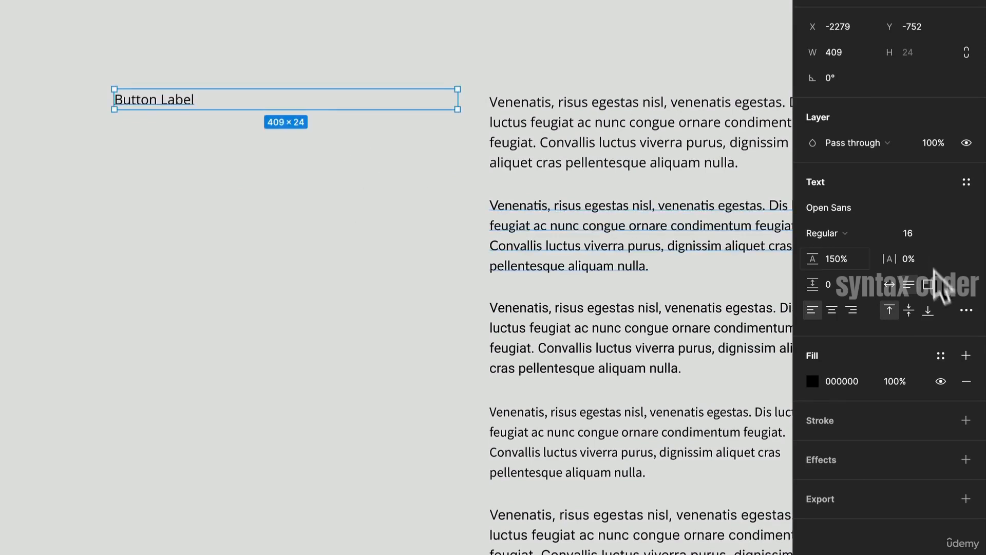
{"action": "left_click", "coordinate": [897, 284]}
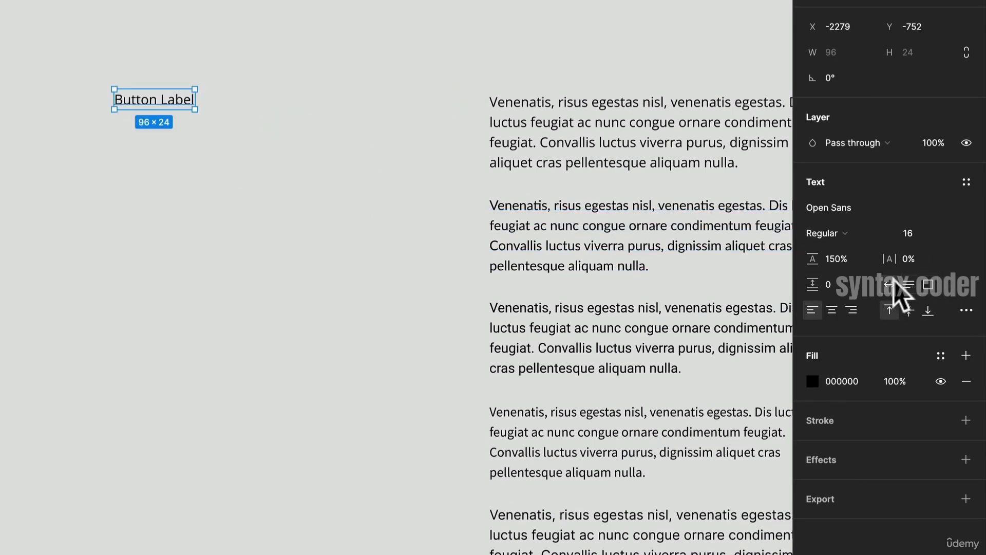
- Wrap the "Button Label" text in an auto layout frame and rename the frame "Button"
{"action": "key", "text": "shift+a"}
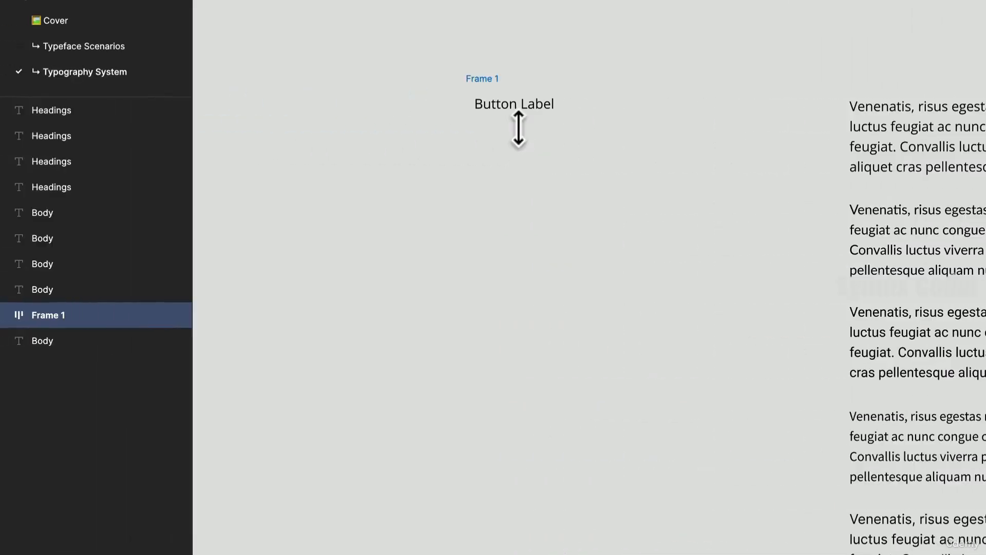
{"action": "key", "text": "ctrl+r"}
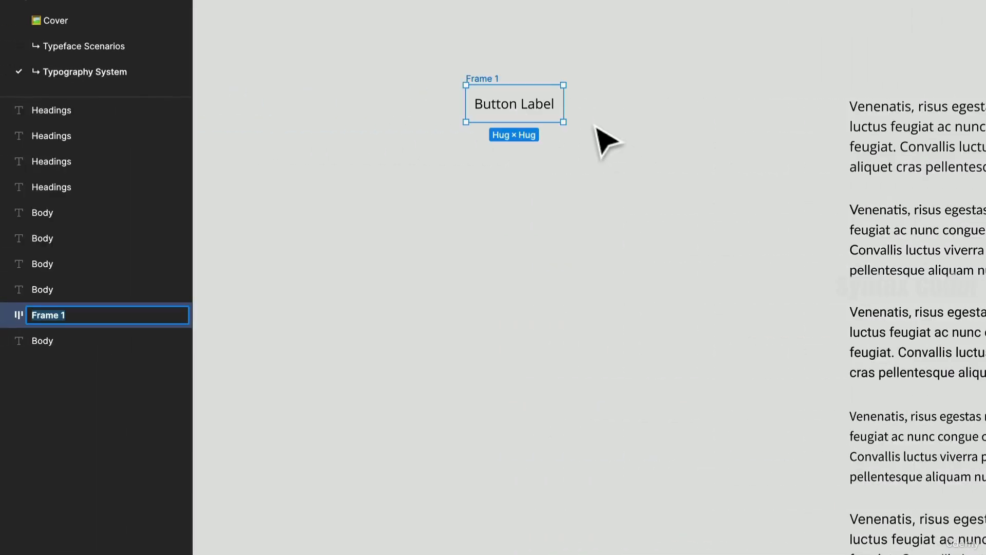
{"action": "type", "text": "Button"}
{"action": "key", "text": "Return"}
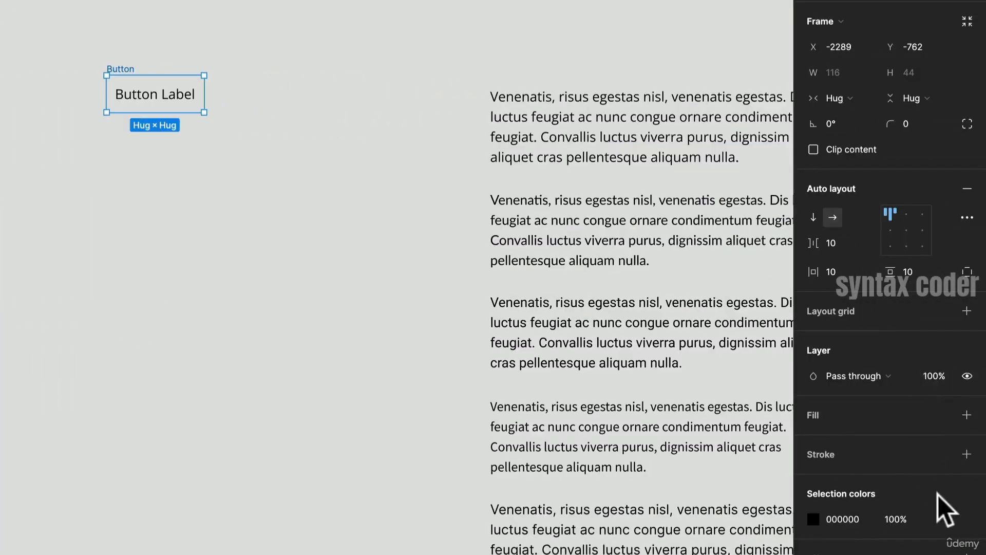
- Give the button frame a black 000000 fill and set its label text colour to FFFFFF
{"action": "left_click", "coordinate": [967, 415]}
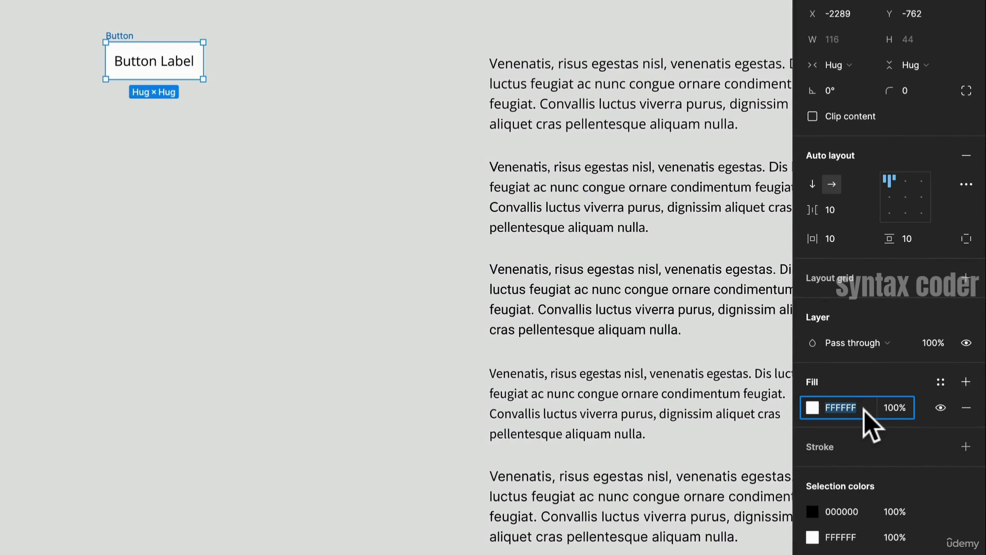
{"action": "type", "text": "000000"}
{"action": "key", "text": "Return"}
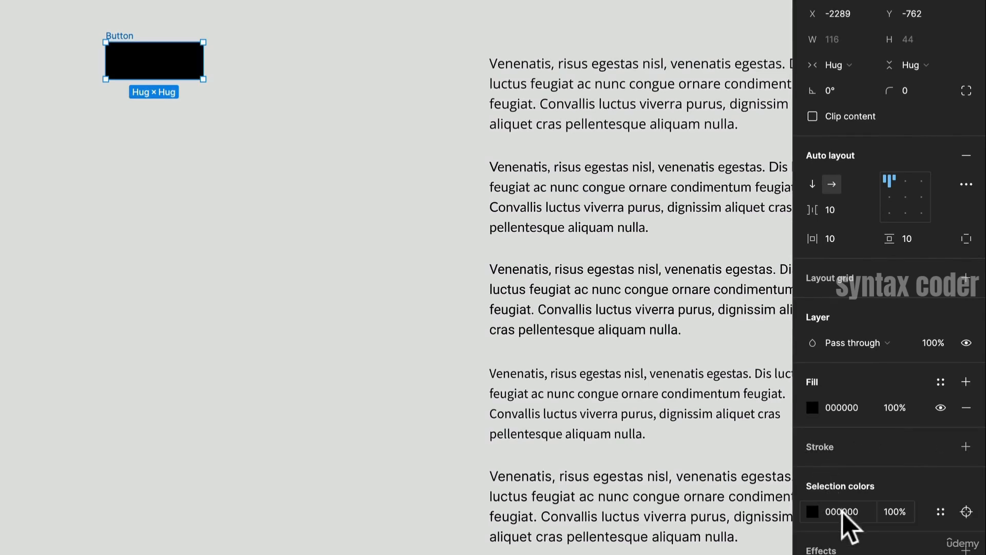
{"action": "double_click", "coordinate": [180, 67]}
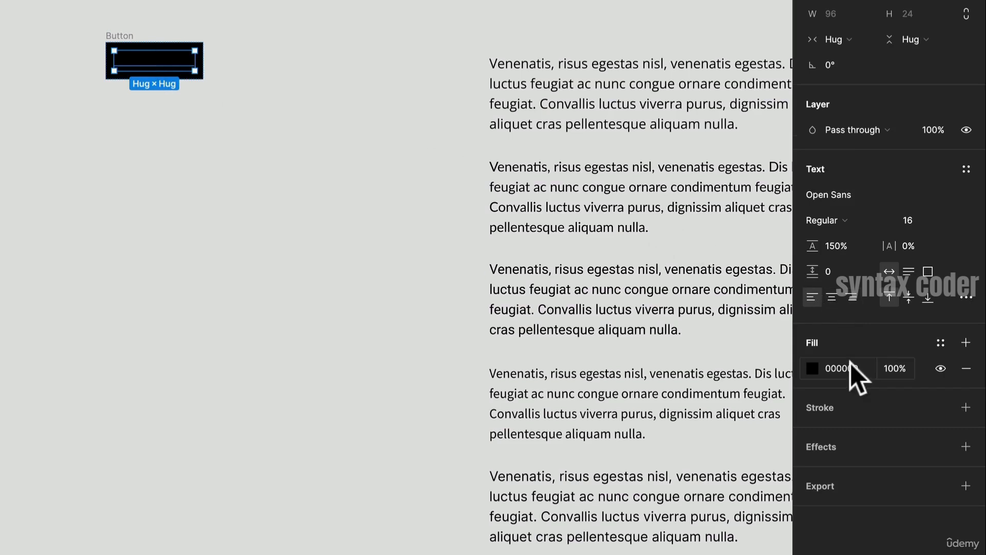
{"action": "type", "text": "ffffff"}
{"action": "key", "text": "Return"}
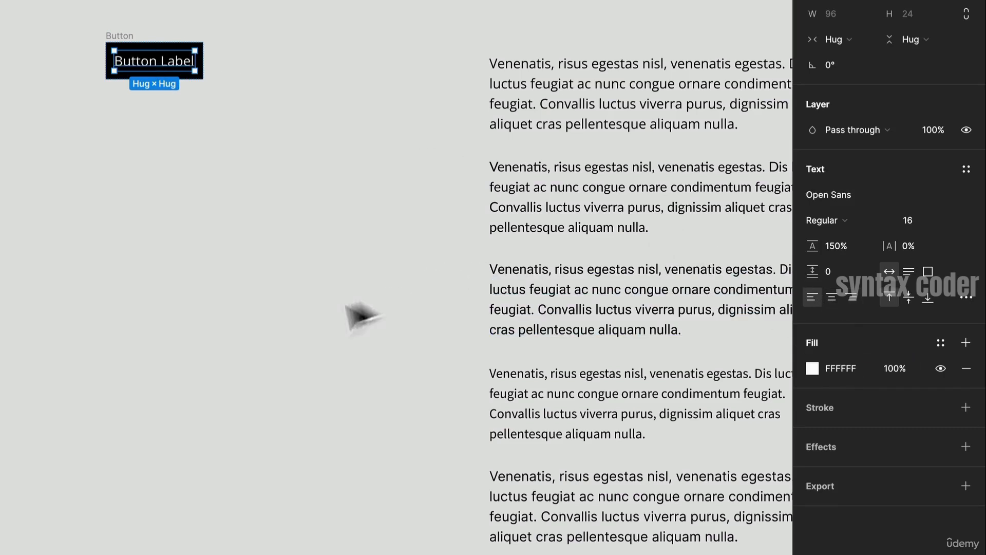
- Move the button beside the first paragraph and duplicate it so a button sits beside each paragraph
{"action": "left_click", "coordinate": [202, 149]}
{"action": "left_click_drag", "start_coordinate": [131, 64], "coordinate": [328, 155]}
{"action": "key", "text": "ctrl+d"}
{"action": "key", "text": "ctrl+d"}
{"action": "key", "text": "ctrl+d"}
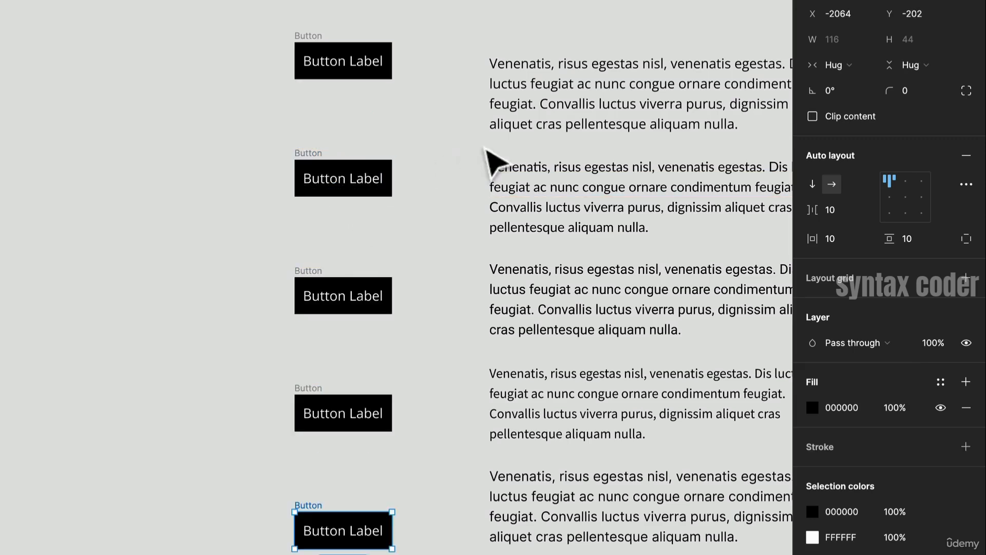
- Set the second button's label font to Lato
{"action": "left_click", "coordinate": [557, 198]}
{"action": "scroll", "coordinate": [439, 161], "scroll_direction": "down", "scroll_amount": 2}
{"action": "double_click", "coordinate": [376, 162]}
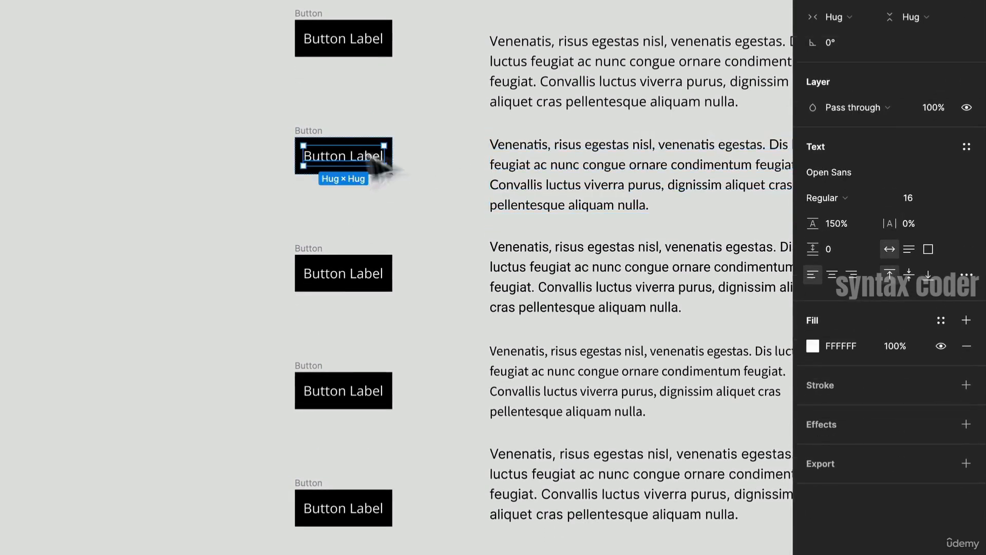
{"action": "left_click", "coordinate": [873, 171]}
{"action": "type", "text": "Lato"}
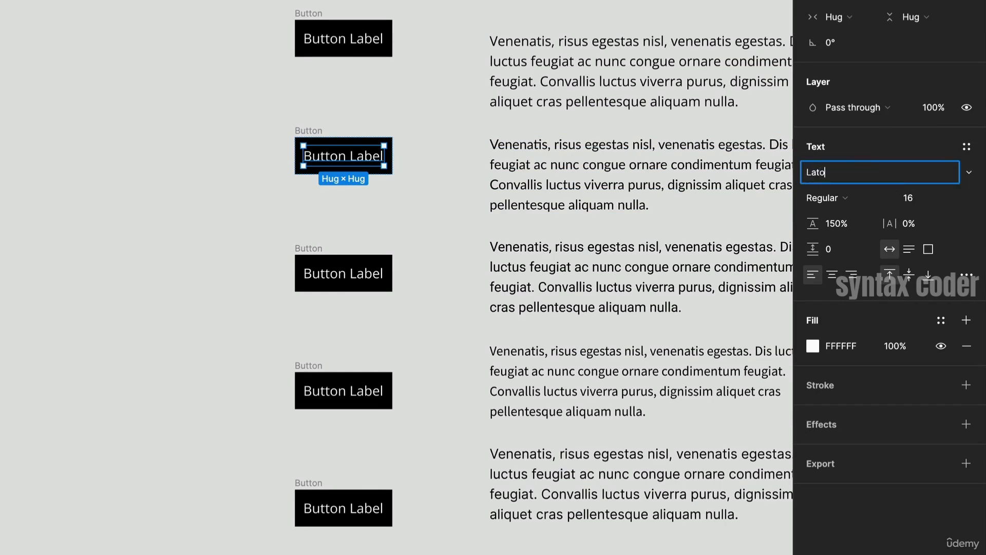
{"action": "key", "text": "Return"}
- Set the third button's label font to Roboto
{"action": "double_click", "coordinate": [334, 274]}
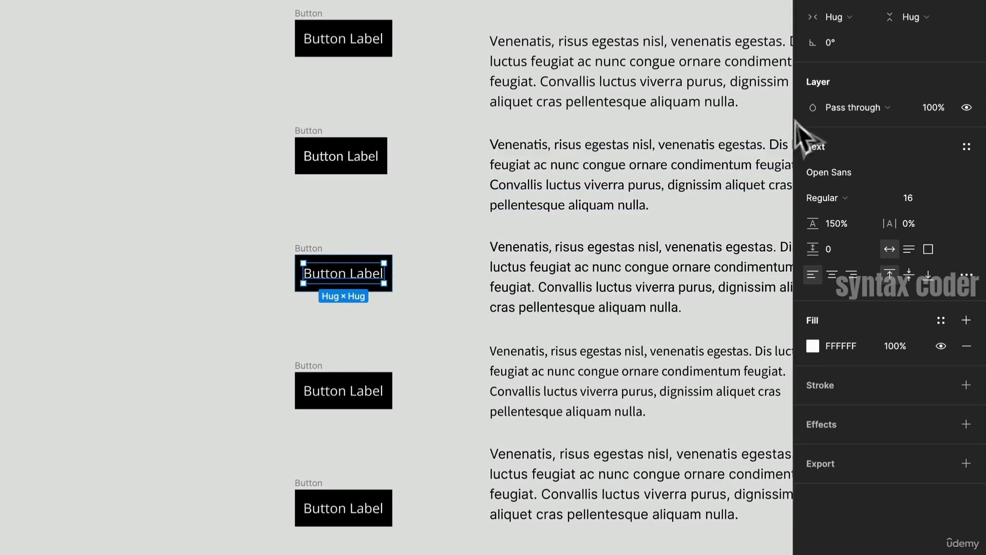
{"action": "left_click", "coordinate": [649, 260]}
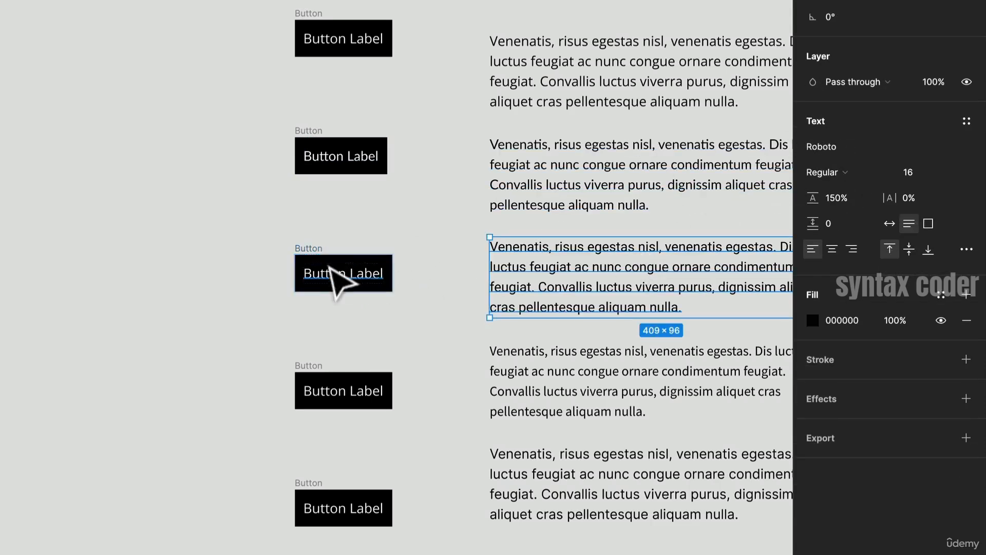
{"action": "double_click", "coordinate": [353, 285]}
{"action": "left_click", "coordinate": [868, 179]}
{"action": "type", "text": "Roboto"}
{"action": "key", "text": "Return"}
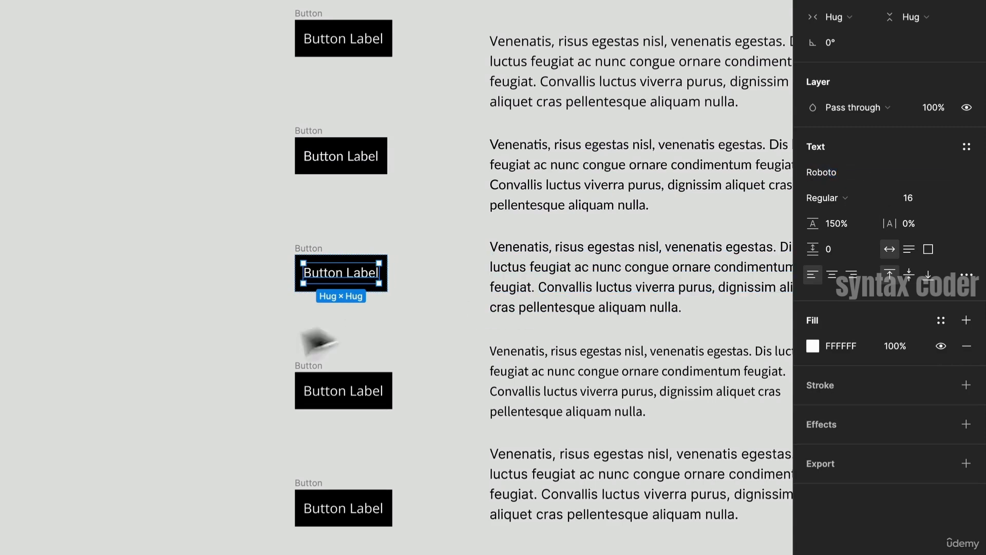
- Set the fourth button's label font to Source Sans Pro
{"action": "double_click", "coordinate": [329, 391]}
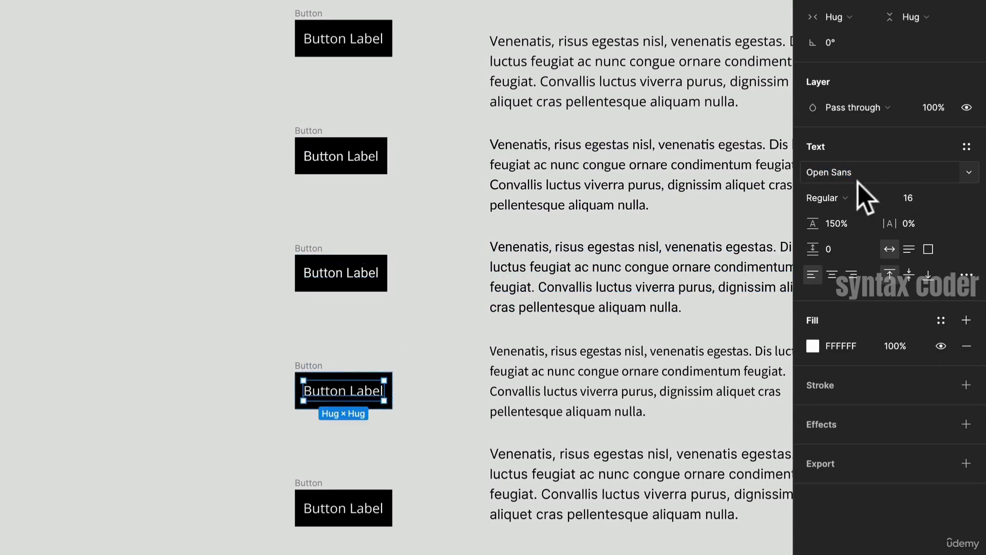
{"action": "left_click", "coordinate": [590, 360]}
{"action": "double_click", "coordinate": [363, 389]}
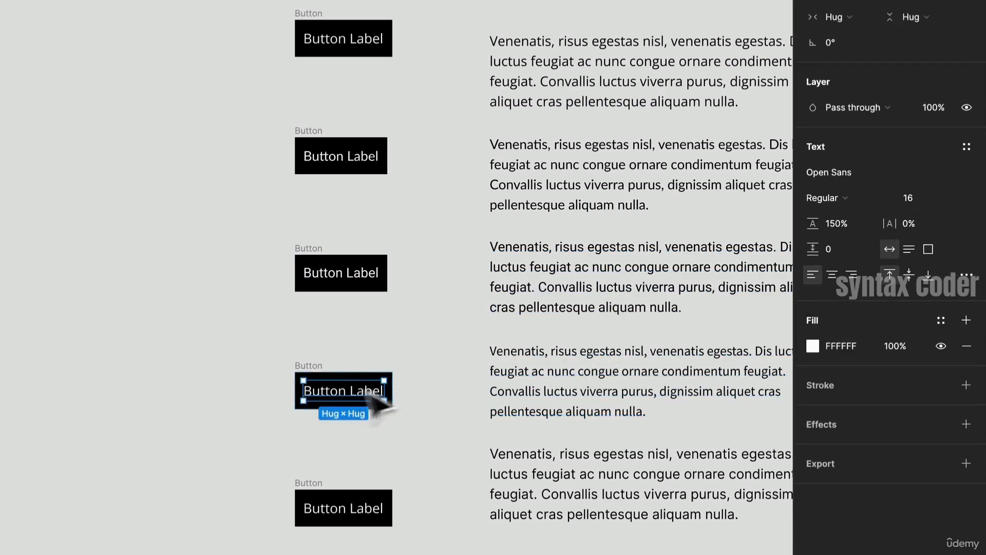
{"action": "left_click", "coordinate": [871, 177]}
{"action": "type", "text": "Sourc"}
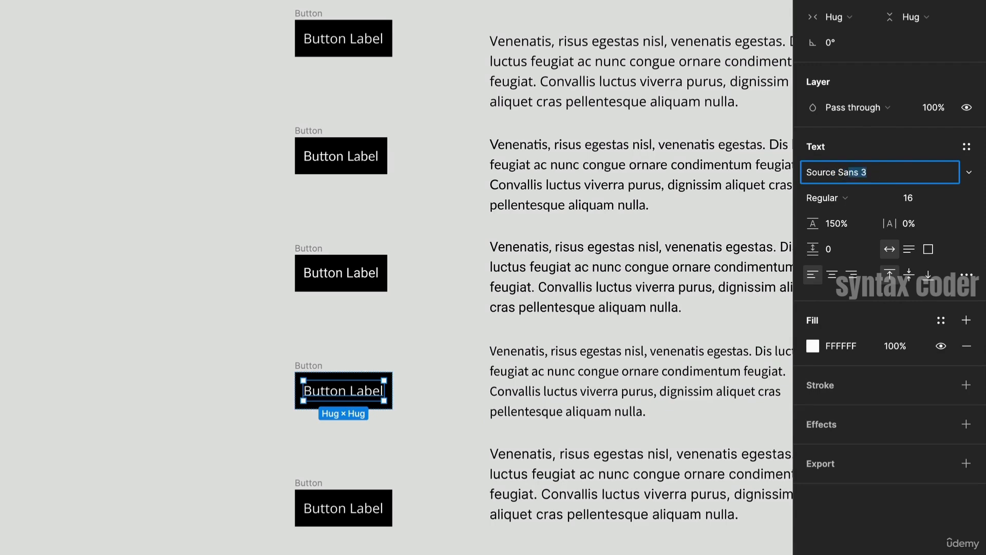
{"action": "type", "text": "e Sans Pro"}
{"action": "key", "text": "Return"}
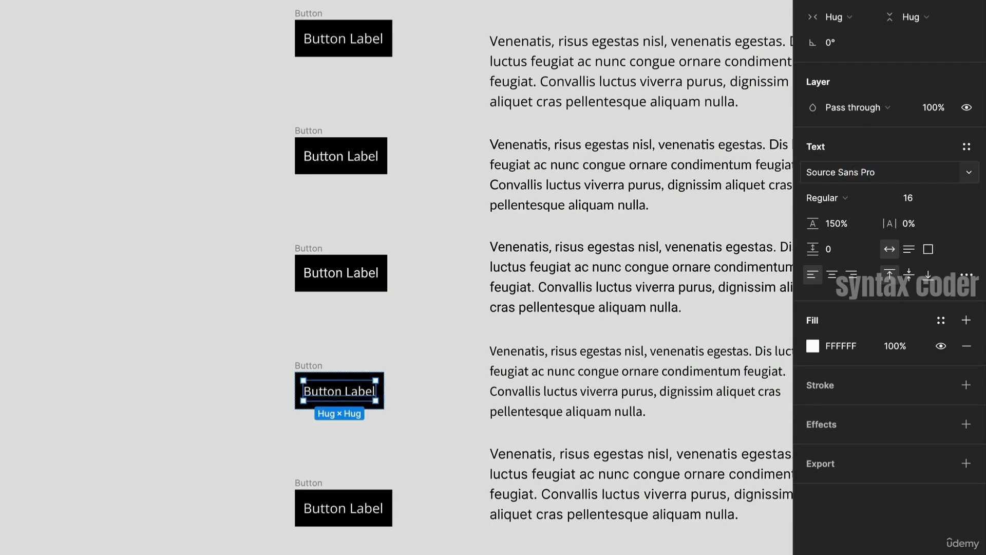
- Set the fifth button's label font to Inter
{"action": "double_click", "coordinate": [360, 509]}
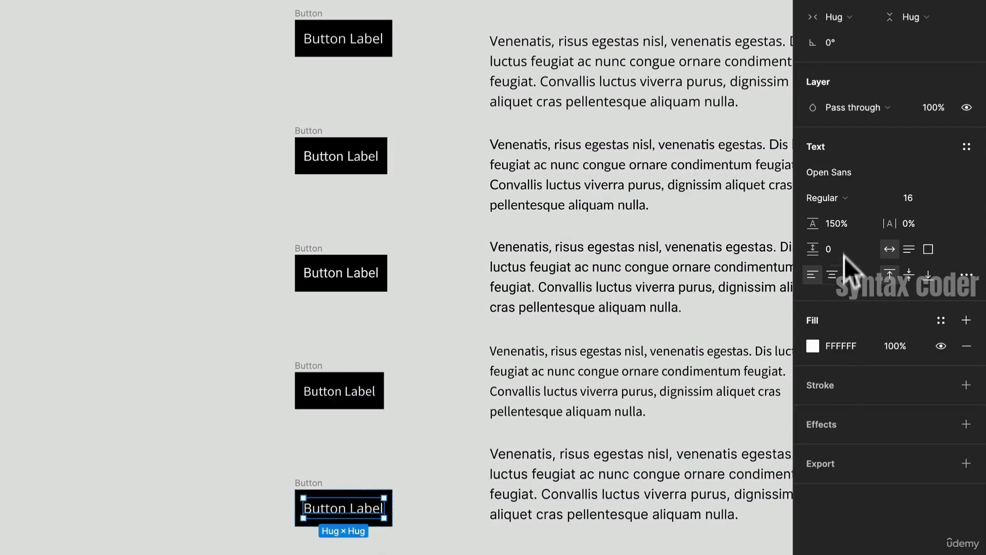
{"action": "left_click", "coordinate": [871, 169]}
{"action": "type", "text": "Inter"}
{"action": "key", "text": "Return"}
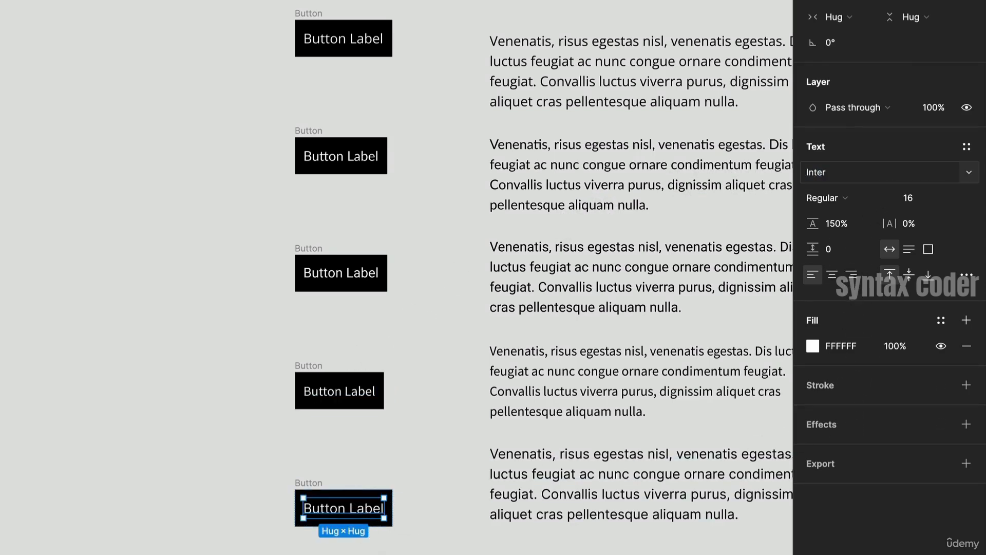
- Select all five buttons and give them a fixed height of 56
{"action": "left_click", "coordinate": [451, 447]}
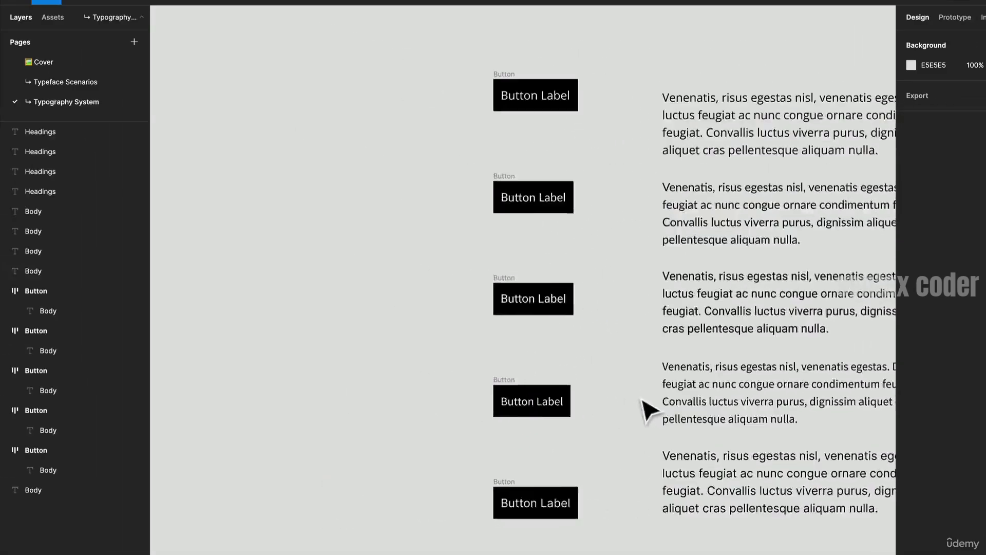
{"action": "scroll", "coordinate": [648, 410], "scroll_direction": "right", "scroll_amount": 5}
{"action": "scroll", "coordinate": [648, 410], "scroll_direction": "down", "scroll_amount": 2}
{"action": "scroll", "coordinate": [418, 295], "scroll_direction": "up", "scroll_amount": 2}
{"action": "left_click", "coordinate": [263, 60]}
{"action": "left_click_drag", "start_coordinate": [207, 32], "coordinate": [399, 529]}
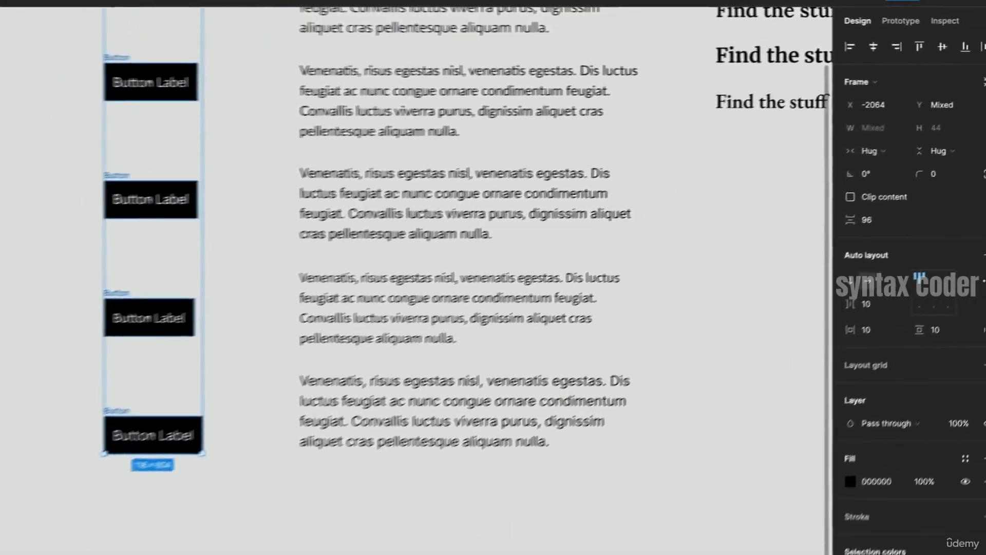
{"action": "left_click", "coordinate": [943, 158]}
{"action": "left_click", "coordinate": [917, 137]}
{"action": "left_click", "coordinate": [920, 133]}
{"action": "type", "text": "56"}
{"action": "key", "text": "Return"}
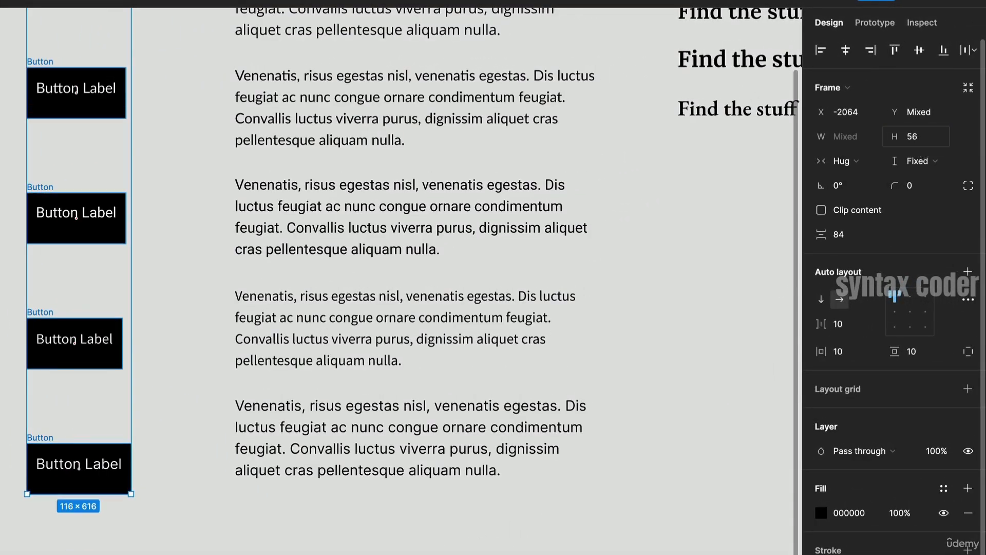
- Center the buttons' label alignment and set their horizontal padding to 24
{"action": "left_click", "coordinate": [910, 311]}
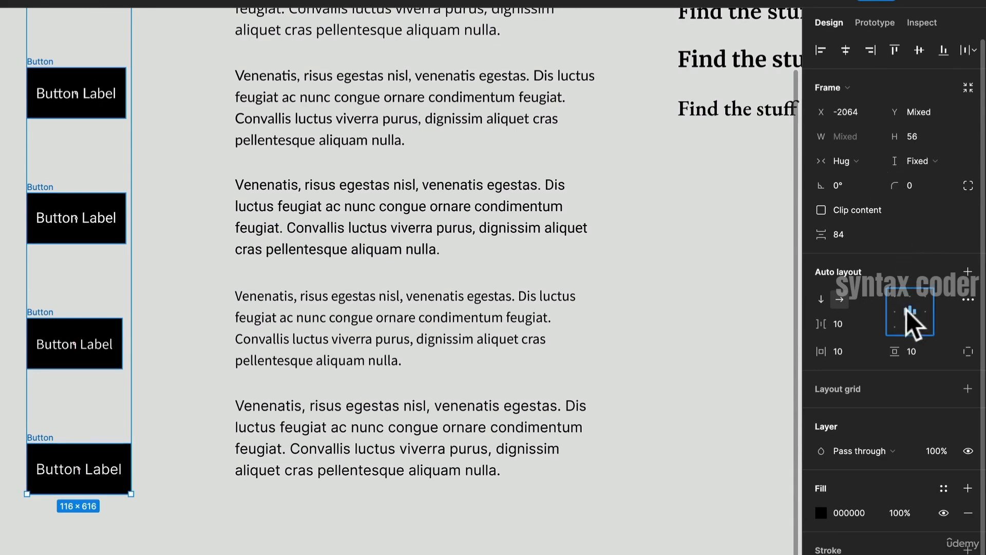
{"action": "left_click", "coordinate": [859, 353]}
{"action": "key", "text": "BackSpace"}
{"action": "key", "text": "BackSpace"}
{"action": "type", "text": "24"}
{"action": "key", "text": "Return"}
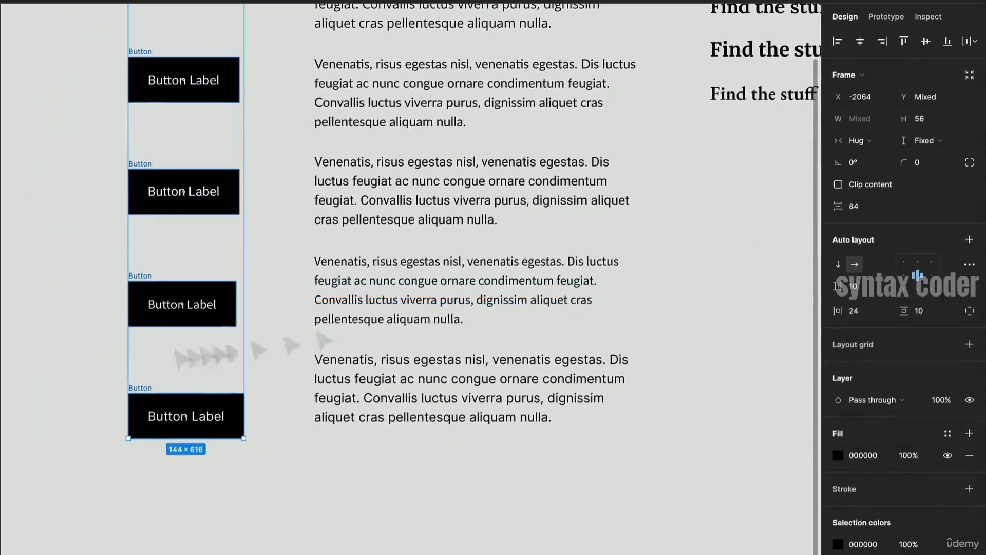
- Set the buttons' corner radius to 4
{"action": "left_click", "coordinate": [923, 161]}
{"action": "type", "text": "4"}
{"action": "key", "text": "Return"}
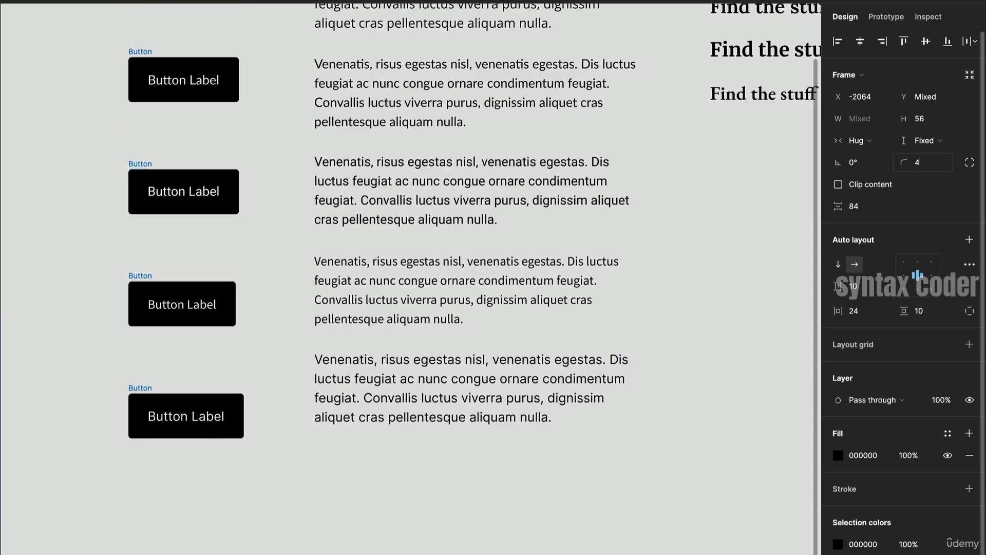
- Select all four headings and increase their font size to 32
{"action": "scroll", "coordinate": [244, 311], "scroll_direction": "up", "scroll_amount": 5}
{"action": "left_click", "coordinate": [301, 320]}
{"action": "left_click_drag", "start_coordinate": [299, 322], "coordinate": [304, 180]}
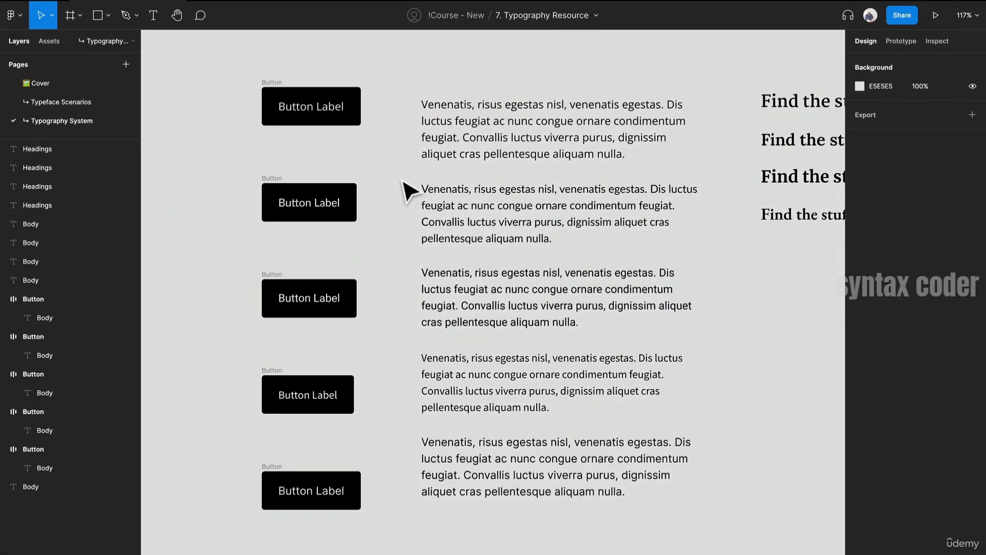
{"action": "left_click_drag", "start_coordinate": [508, 209], "coordinate": [425, 189]}
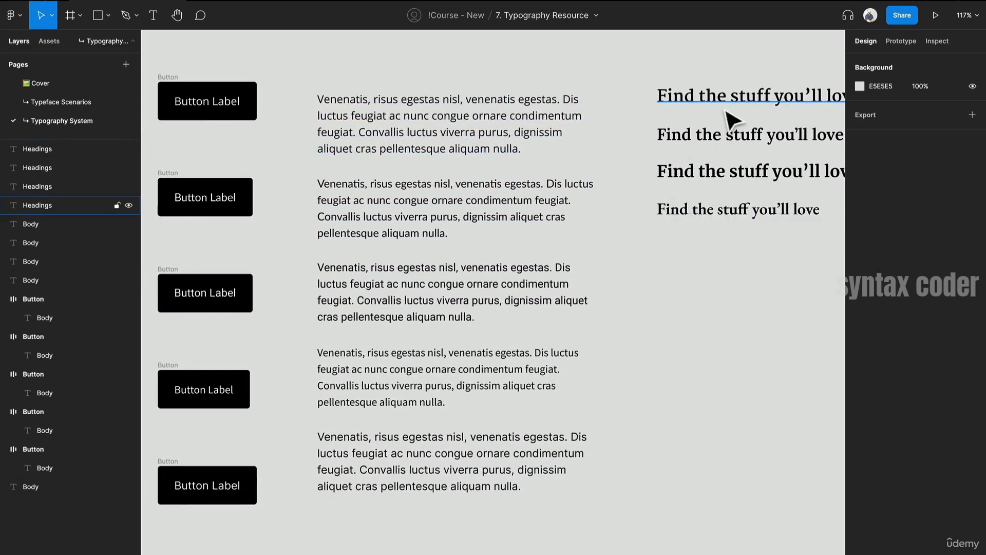
{"action": "left_click_drag", "start_coordinate": [687, 75], "coordinate": [752, 216]}
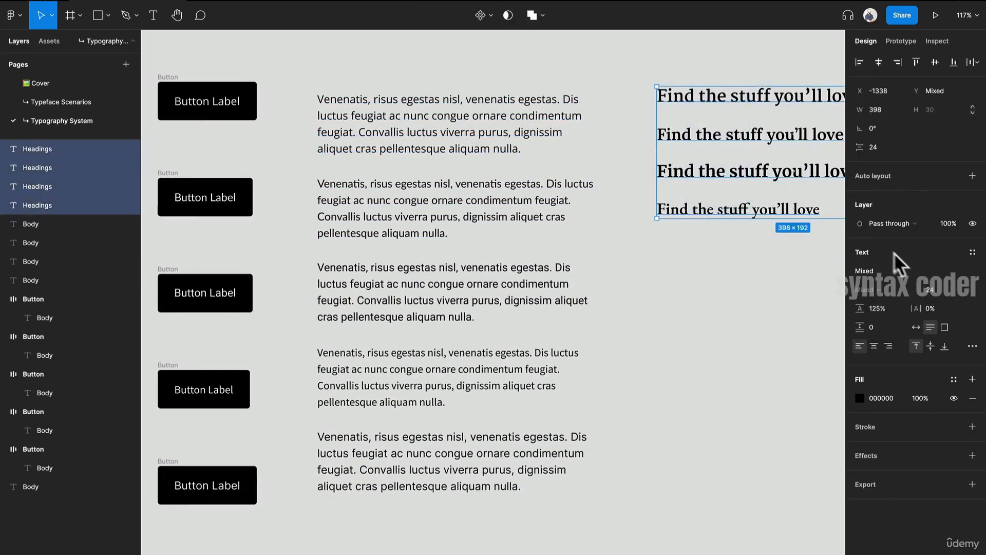
{"action": "left_click", "coordinate": [956, 289]}
{"action": "left_click", "coordinate": [954, 300]}
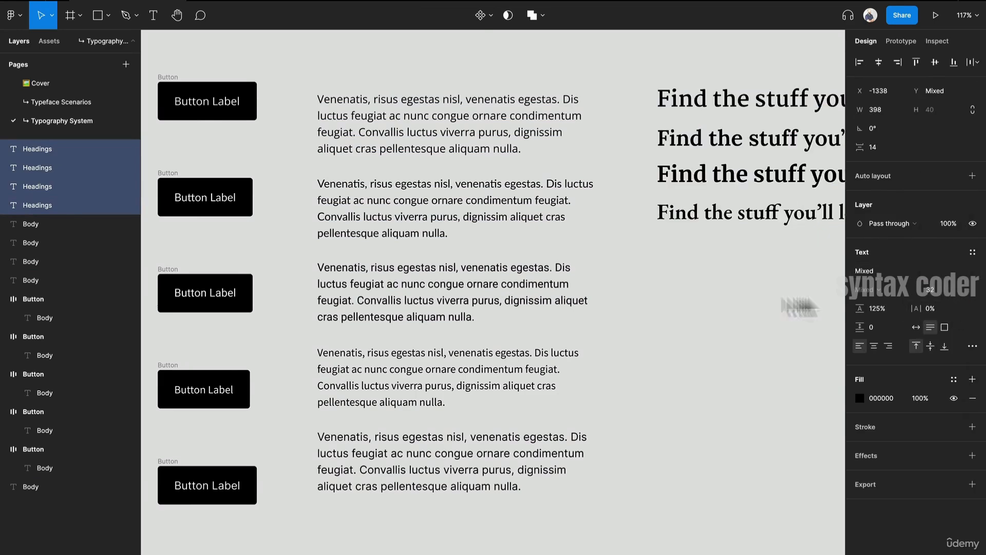
- Inspect the font family and weight of the first and second headings
{"action": "left_click", "coordinate": [672, 254]}
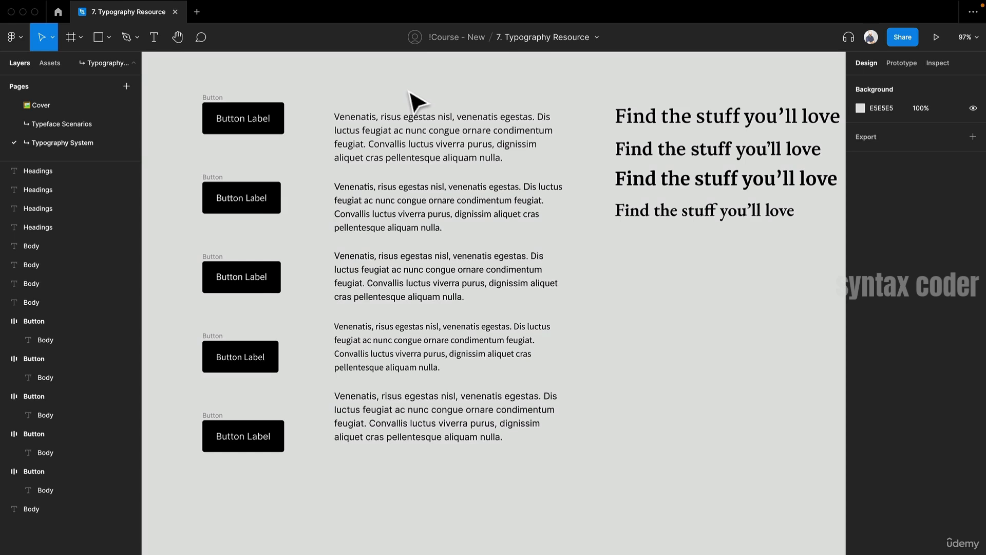
{"action": "mouse_move", "coordinate": [317, 2]}
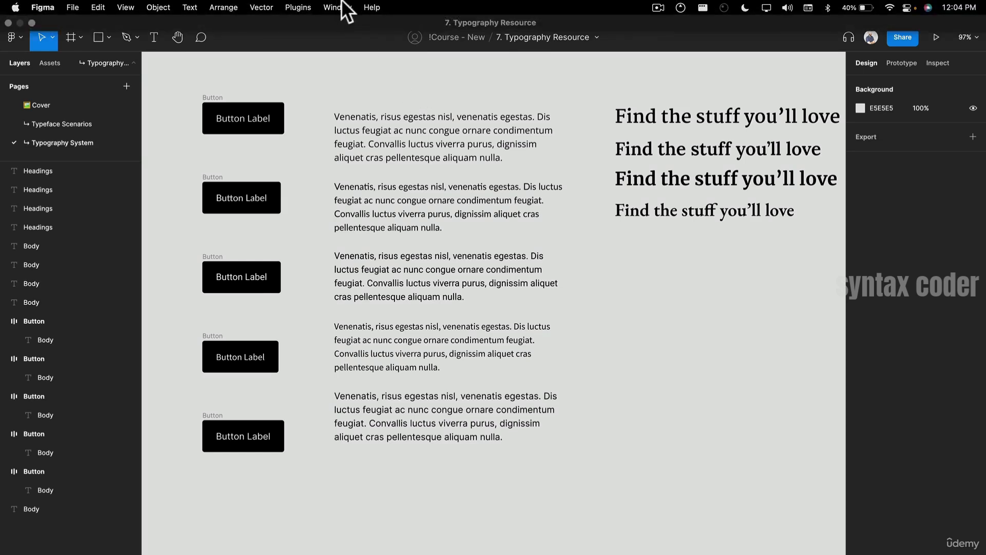
{"action": "left_click_drag", "start_coordinate": [668, 143], "coordinate": [311, 189]}
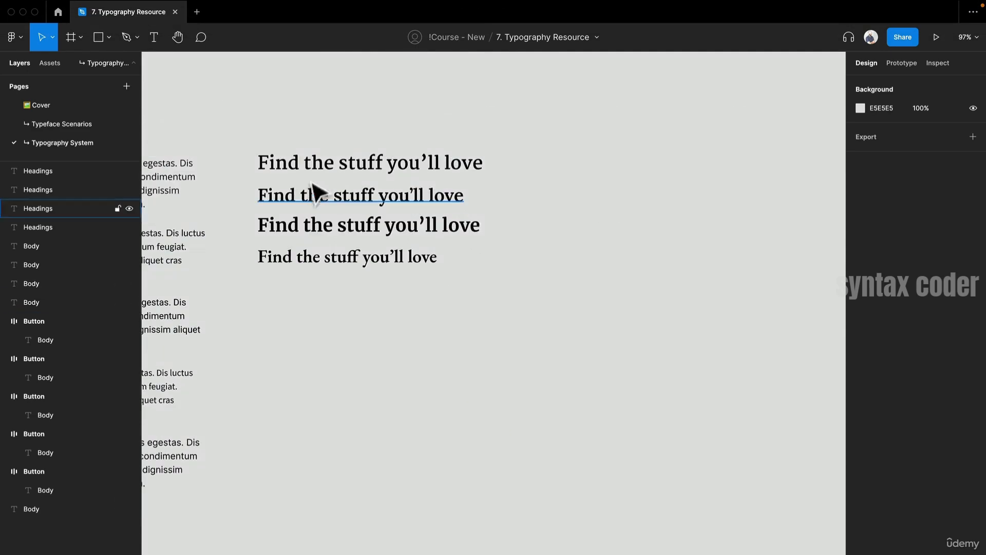
{"action": "scroll", "coordinate": [313, 169], "scroll_direction": "up", "scroll_amount": 5}
{"action": "left_click", "coordinate": [310, 175]}
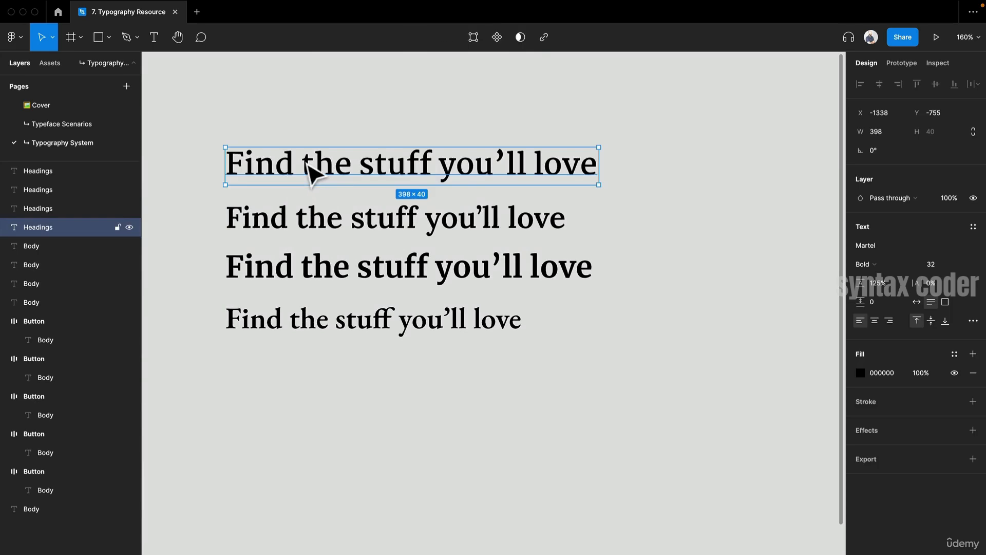
{"action": "left_click", "coordinate": [866, 264]}
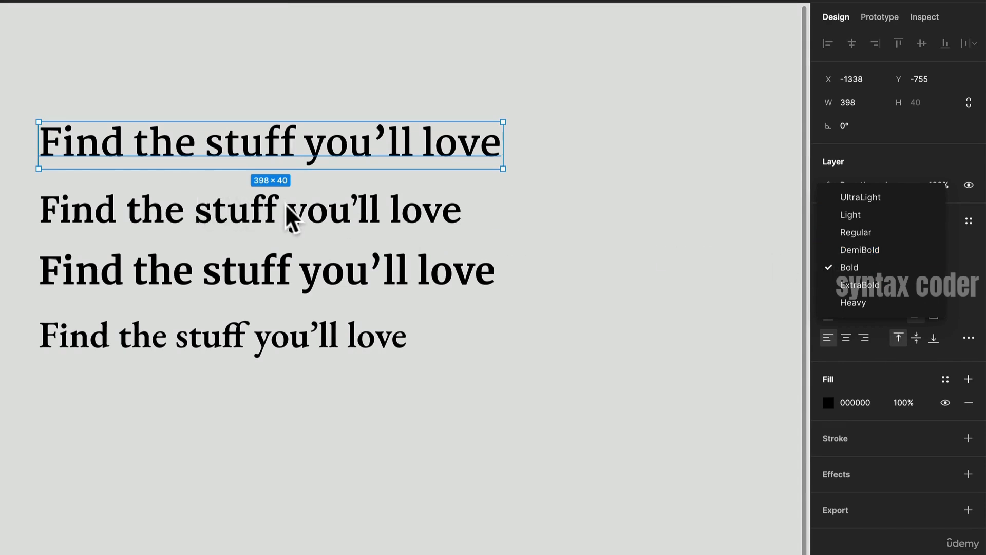
{"action": "left_click", "coordinate": [277, 221]}
{"action": "left_click", "coordinate": [362, 226]}
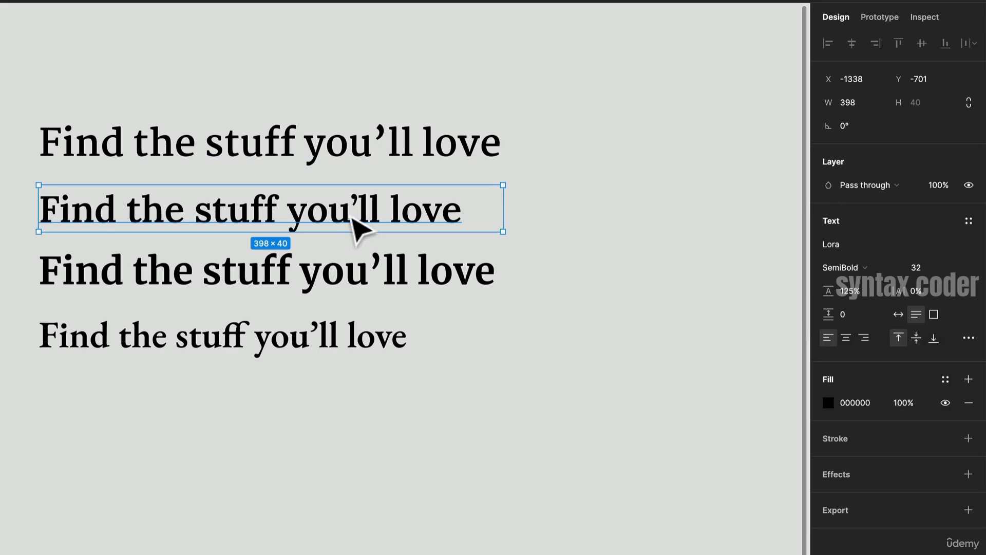
{"action": "left_click", "coordinate": [842, 268]}
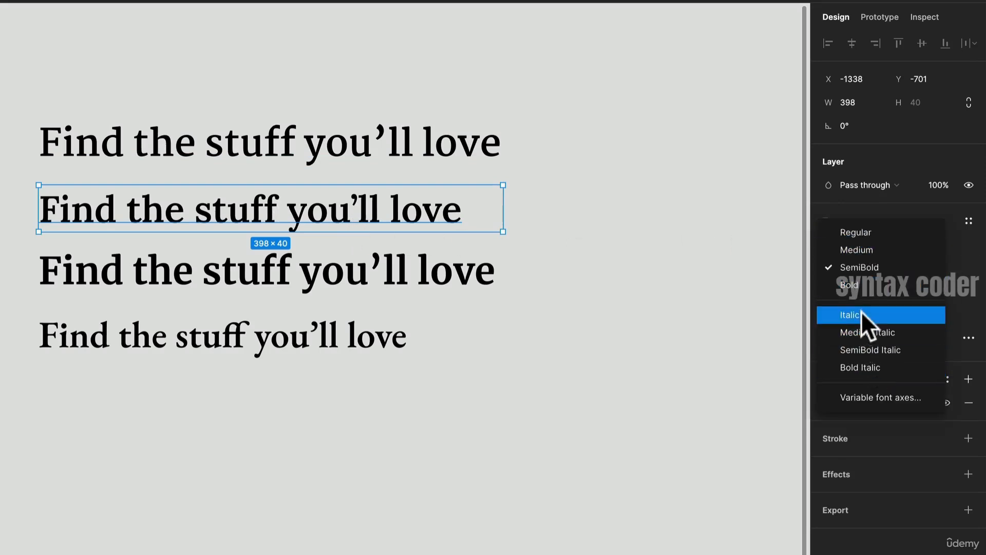
- Inspect the font weight options of the third and fourth headings
{"action": "left_click", "coordinate": [345, 283]}
{"action": "left_click", "coordinate": [842, 269]}
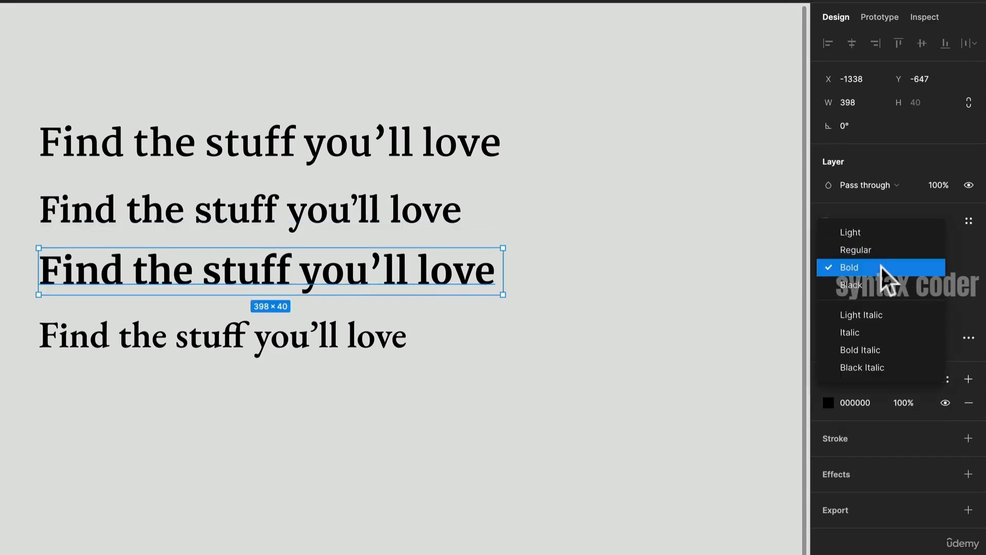
{"action": "left_click", "coordinate": [292, 348]}
{"action": "left_click", "coordinate": [293, 348]}
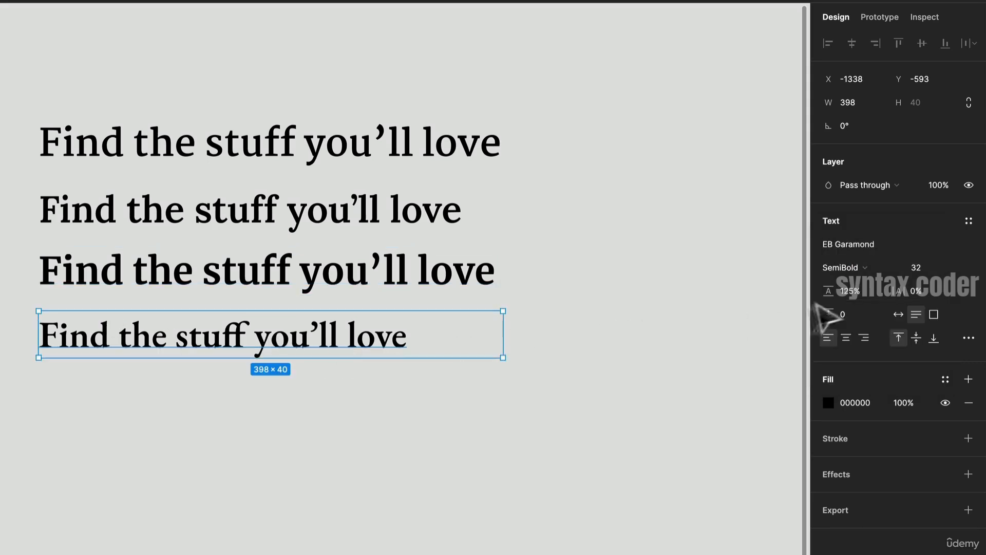
{"action": "left_click", "coordinate": [863, 267]}
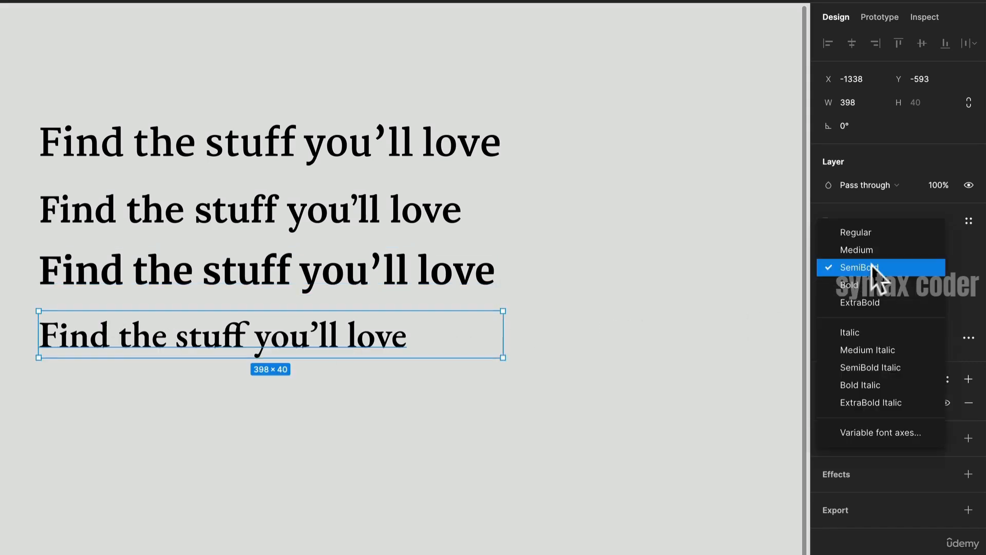
{"action": "left_click", "coordinate": [466, 343]}
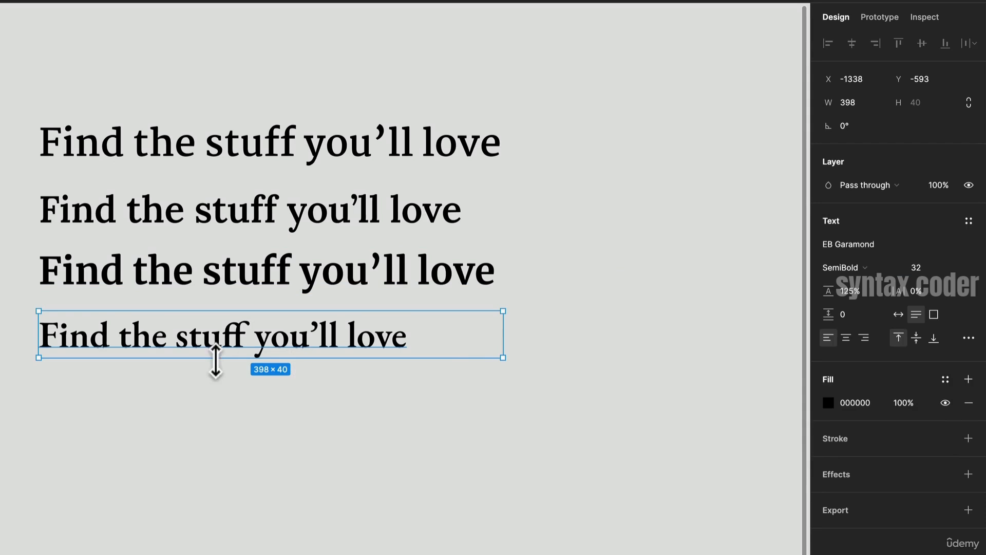
{"action": "left_click", "coordinate": [552, 337]}
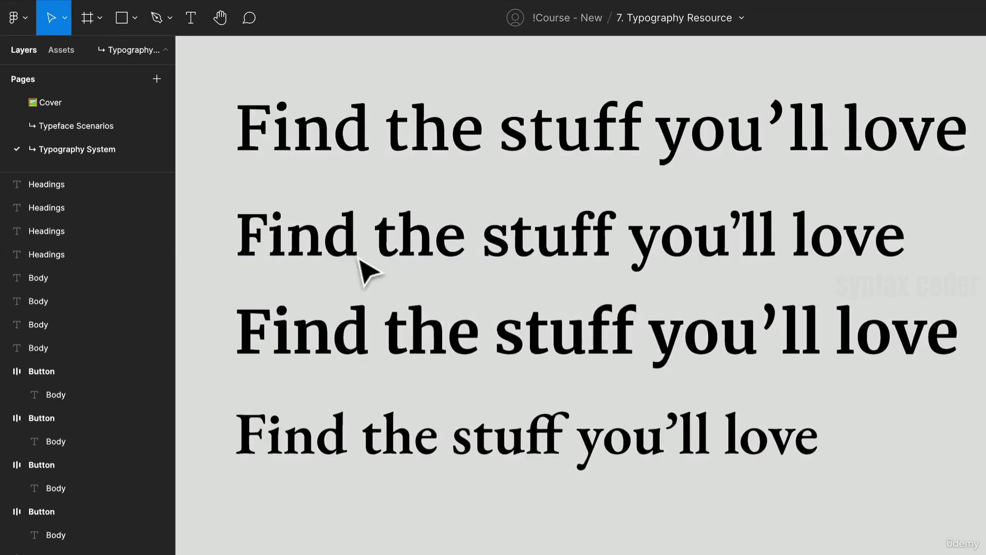
- Delete the fourth heading from the heading list
{"action": "scroll", "coordinate": [714, 267], "scroll_direction": "up", "scroll_amount": 3}
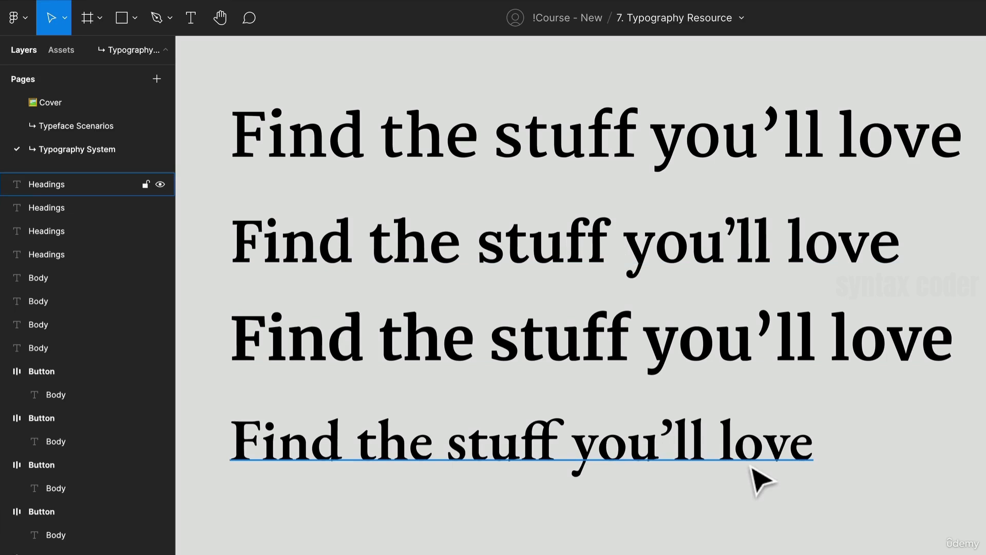
{"action": "left_click", "coordinate": [760, 480]}
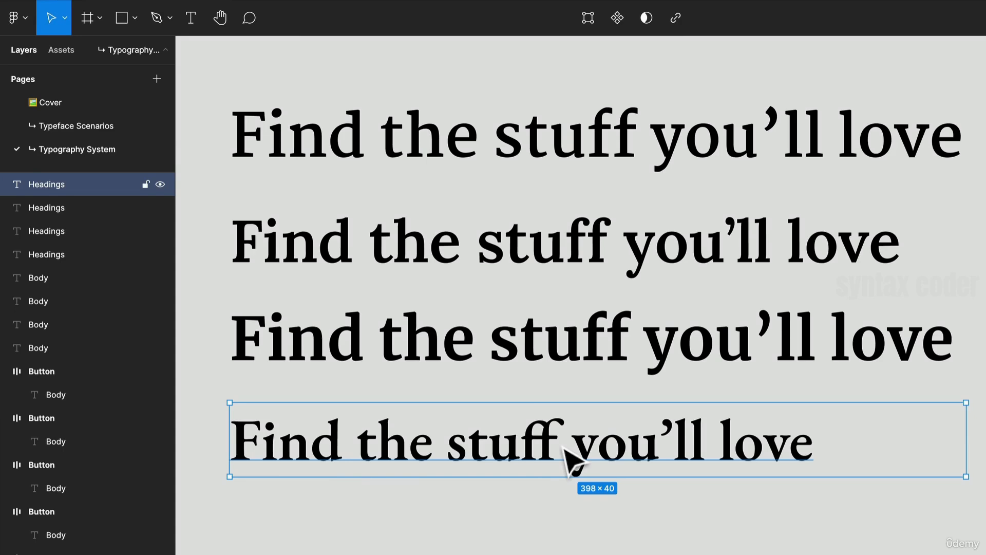
{"action": "key", "text": "Delete"}
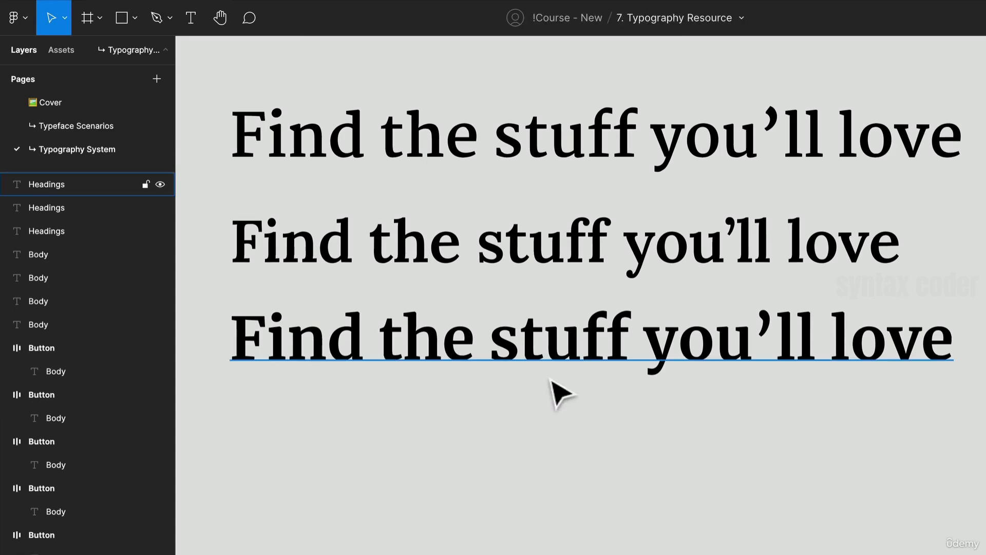
- Zoom in closely to compare the letterforms of the three remaining headings
{"action": "left_click", "coordinate": [570, 367]}
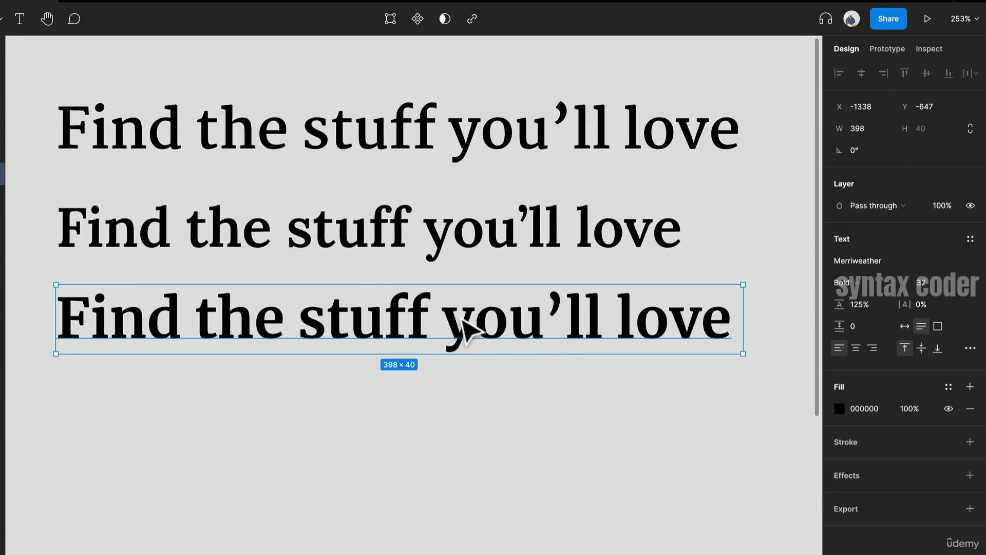
{"action": "scroll", "coordinate": [429, 333], "scroll_direction": "up", "scroll_amount": 5}
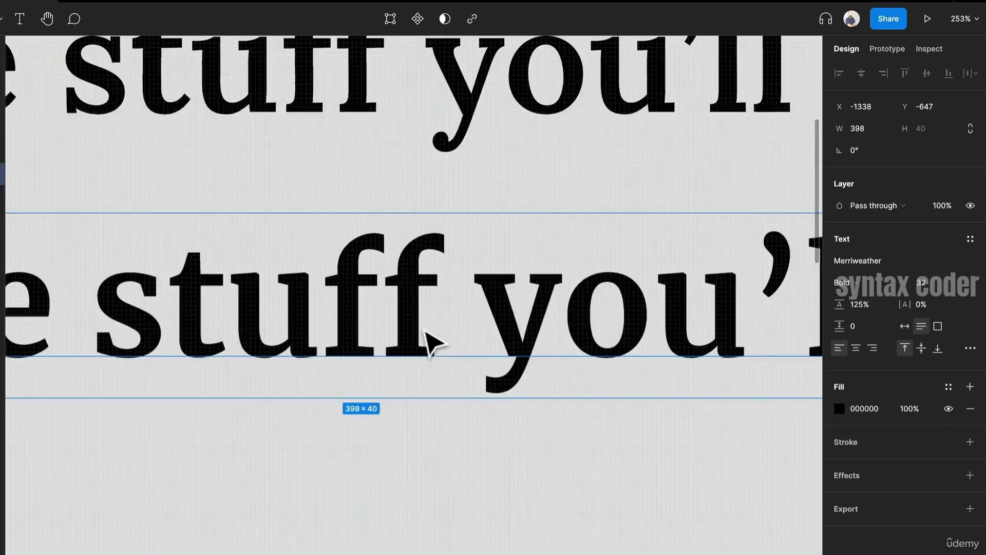
{"action": "left_click", "coordinate": [535, 397]}
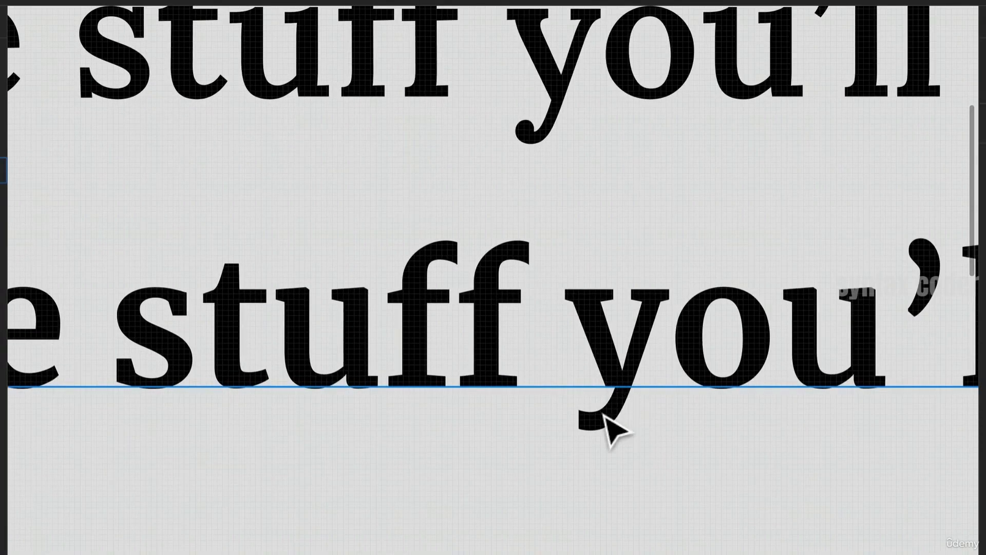
{"action": "scroll", "coordinate": [606, 401], "scroll_direction": "down", "scroll_amount": 3}
{"action": "left_click_drag", "start_coordinate": [701, 404], "coordinate": [491, 411]}
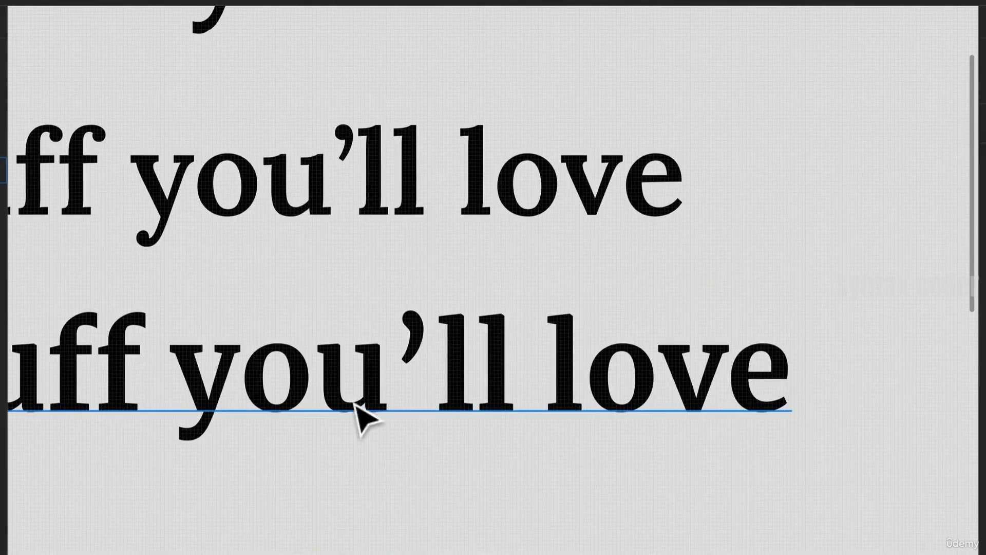
{"action": "left_click_drag", "start_coordinate": [363, 414], "coordinate": [767, 378]}
{"action": "left_click_drag", "start_coordinate": [308, 364], "coordinate": [494, 404]}
{"action": "scroll", "coordinate": [568, 382], "scroll_direction": "down", "scroll_amount": 2}
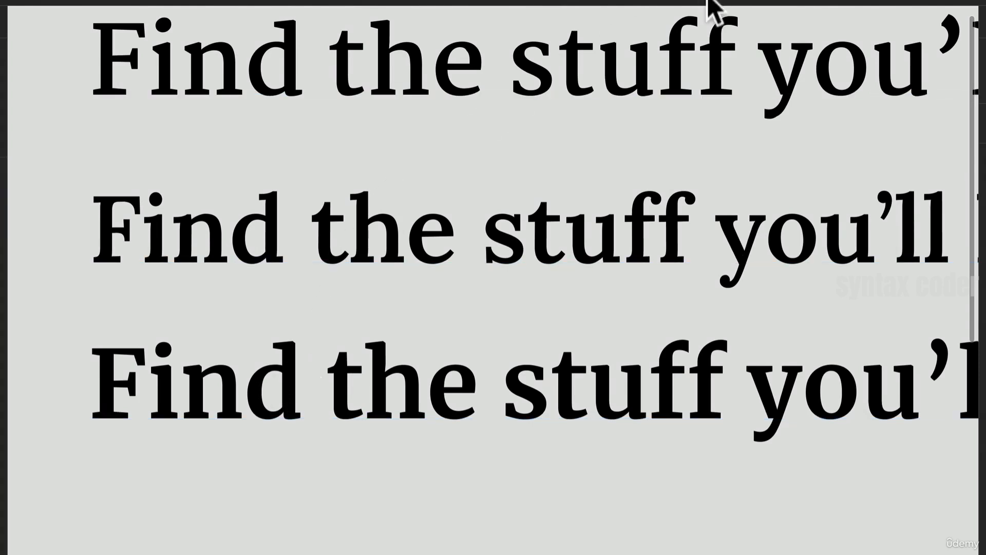
{"action": "left_click_drag", "start_coordinate": [562, 117], "coordinate": [487, 183]}
{"action": "scroll", "coordinate": [493, 188], "scroll_direction": "down", "scroll_amount": 4}
{"action": "left_click_drag", "start_coordinate": [655, 226], "coordinate": [536, 245]}
{"action": "left_click", "coordinate": [554, 253]}
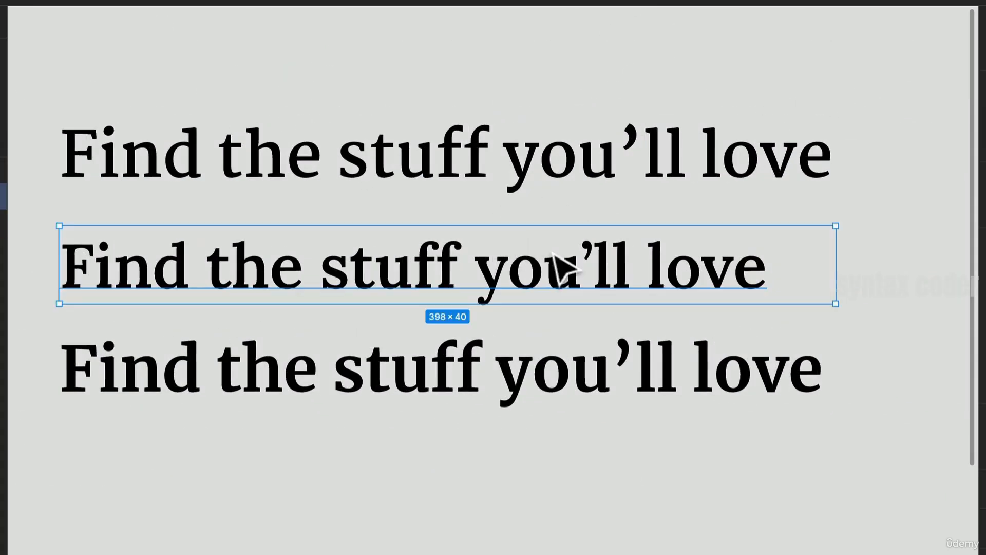
{"action": "scroll", "coordinate": [409, 378], "scroll_direction": "up", "scroll_amount": 2}
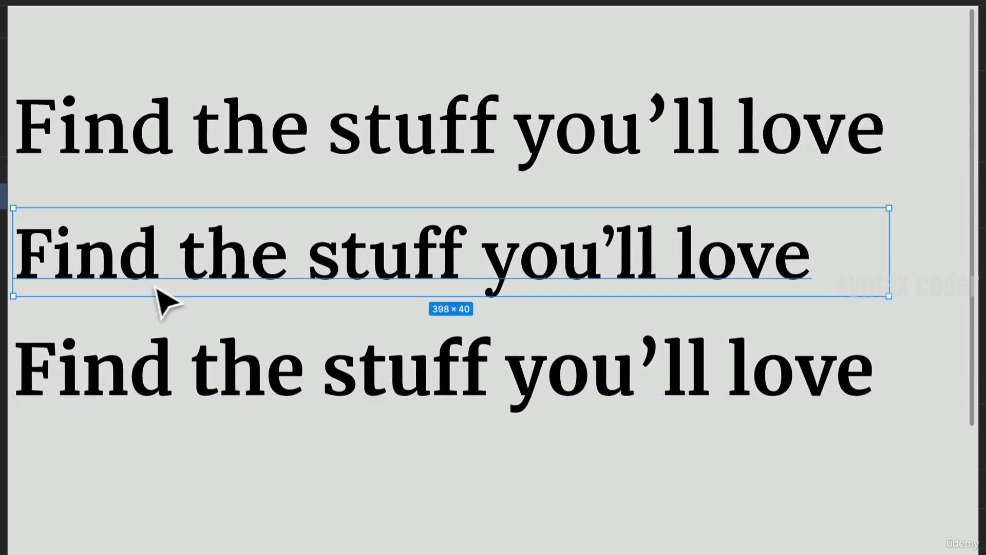
{"action": "scroll", "coordinate": [152, 288], "scroll_direction": "up", "scroll_amount": 2}
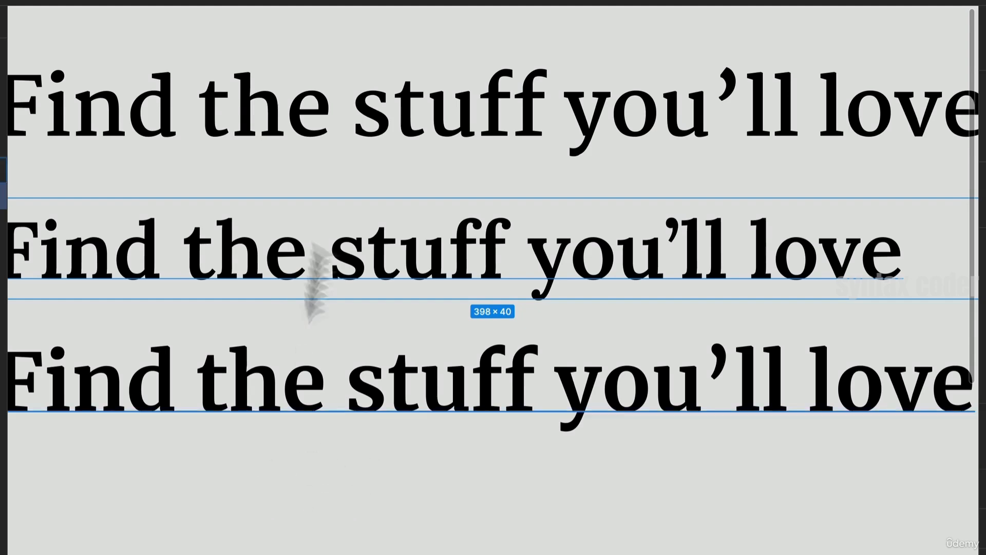
{"action": "left_click", "coordinate": [555, 143]}
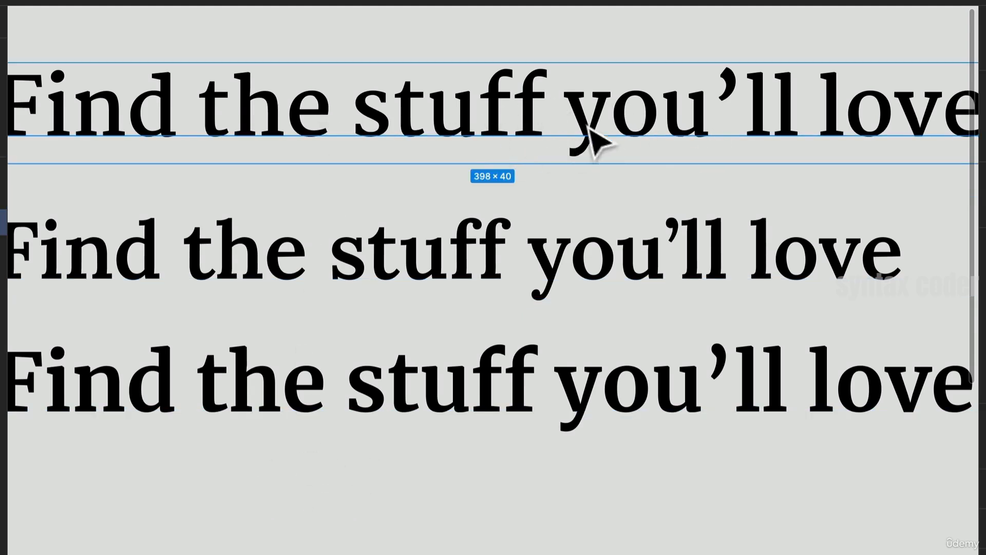
{"action": "scroll", "coordinate": [534, 82], "scroll_direction": "up", "scroll_amount": 2}
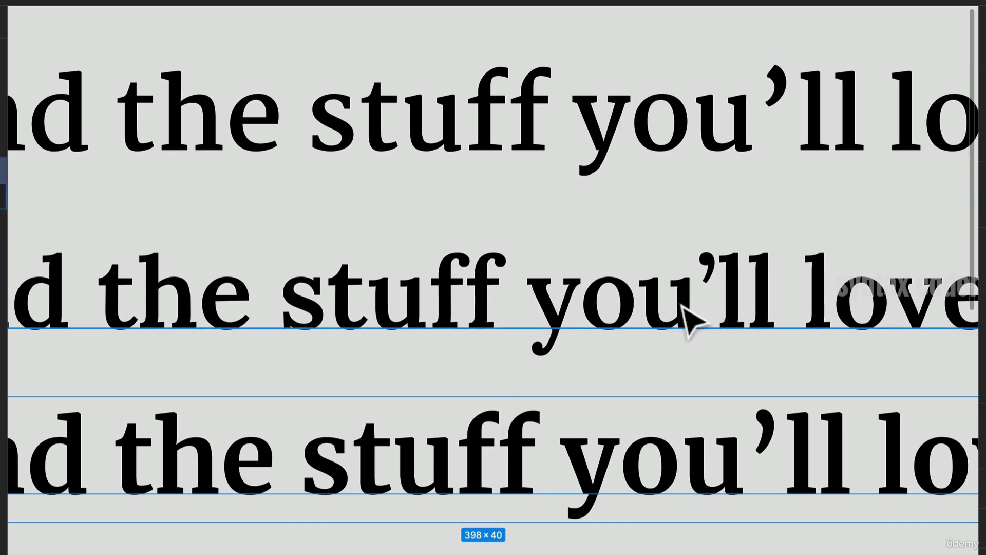
{"action": "scroll", "coordinate": [626, 299], "scroll_direction": "right", "scroll_amount": 5}
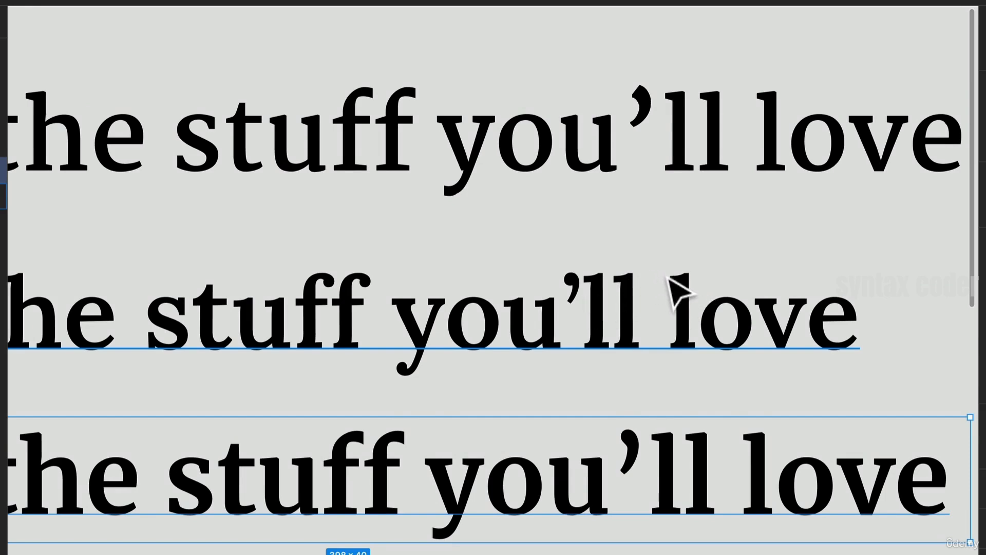
{"action": "scroll", "coordinate": [534, 359], "scroll_direction": "up", "scroll_amount": 3}
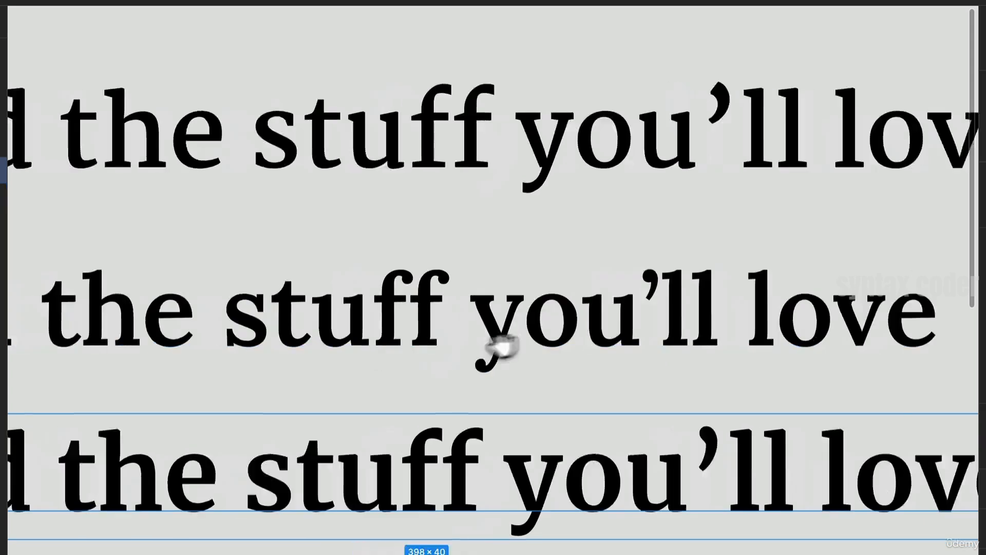
{"action": "scroll", "coordinate": [521, 273], "scroll_direction": "up", "scroll_amount": 1}
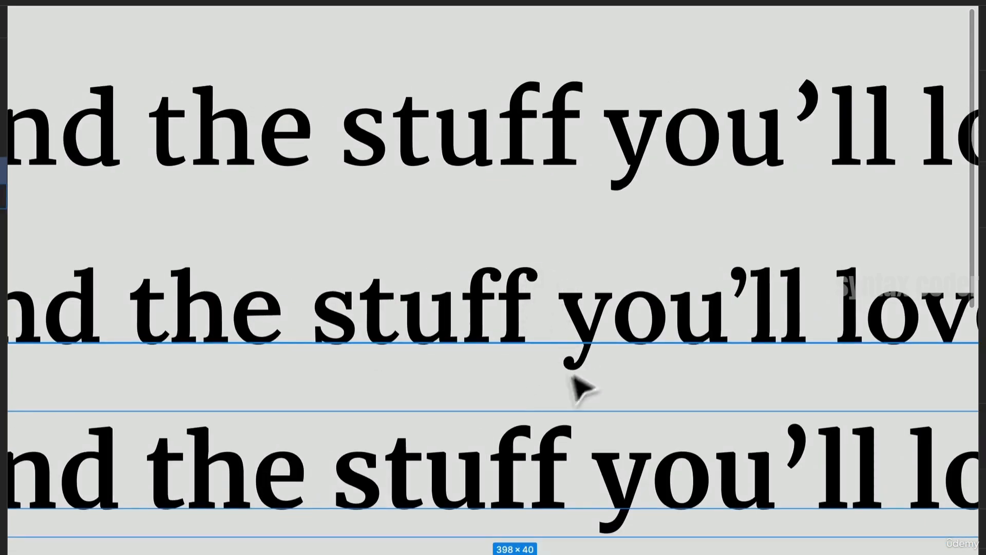
{"action": "scroll", "coordinate": [325, 312], "scroll_direction": "left", "scroll_amount": 5}
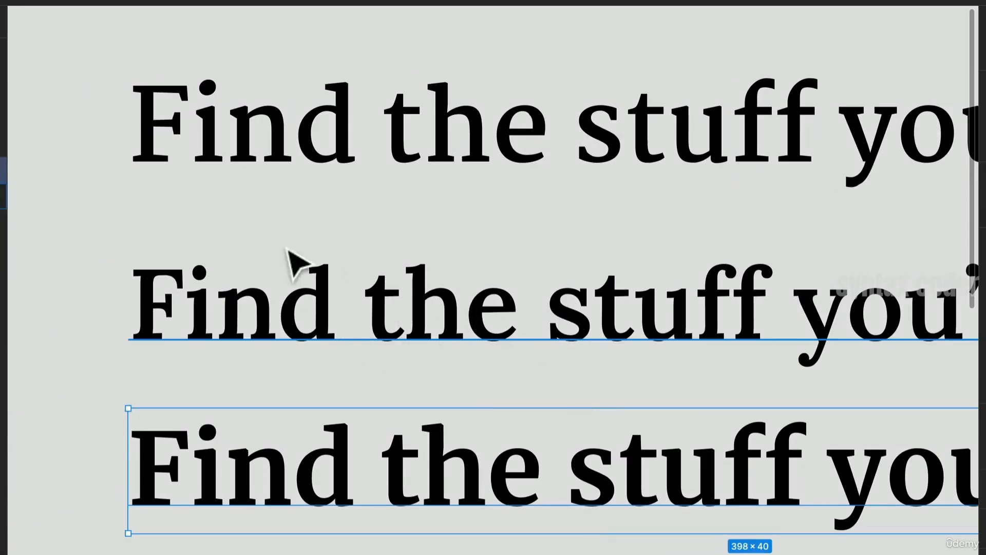
{"action": "scroll", "coordinate": [391, 298], "scroll_direction": "down", "scroll_amount": 5}
{"action": "left_click", "coordinate": [452, 306]}
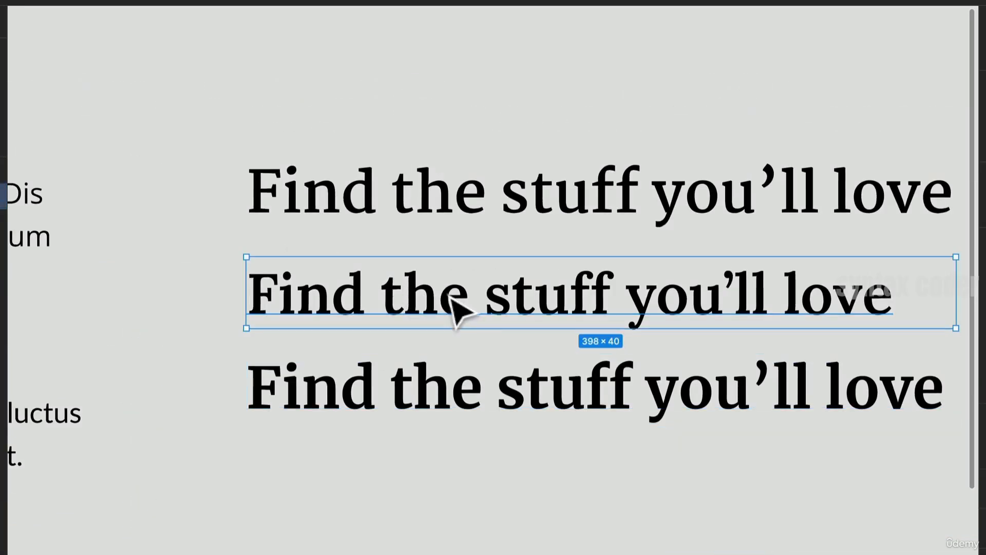
- Duplicate the second heading and place the copy a short distance below the three headings
{"action": "left_click_drag", "start_coordinate": [451, 288], "coordinate": [468, 474]}
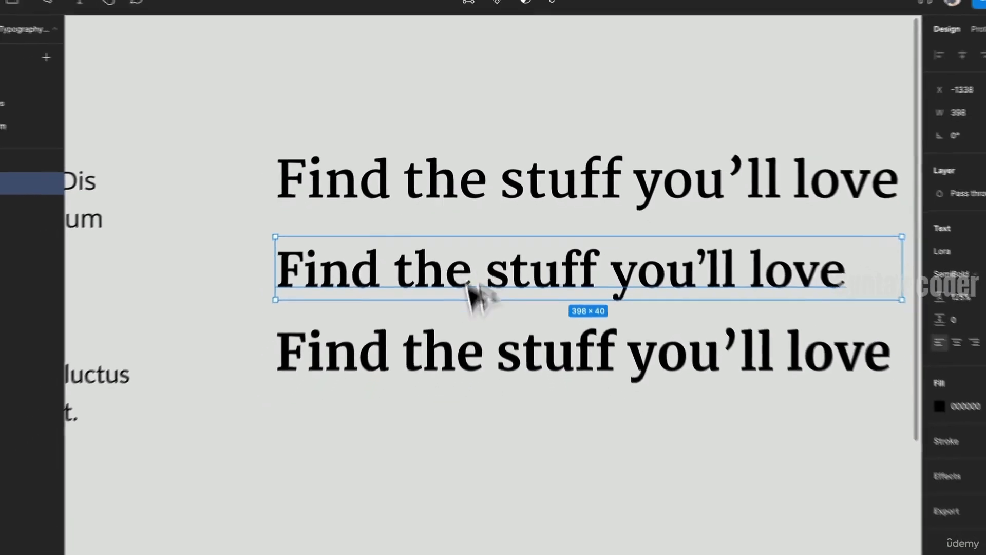
{"action": "scroll", "coordinate": [471, 483], "scroll_direction": "down", "scroll_amount": 3}
{"action": "scroll", "coordinate": [469, 480], "scroll_direction": "right", "scroll_amount": 4}
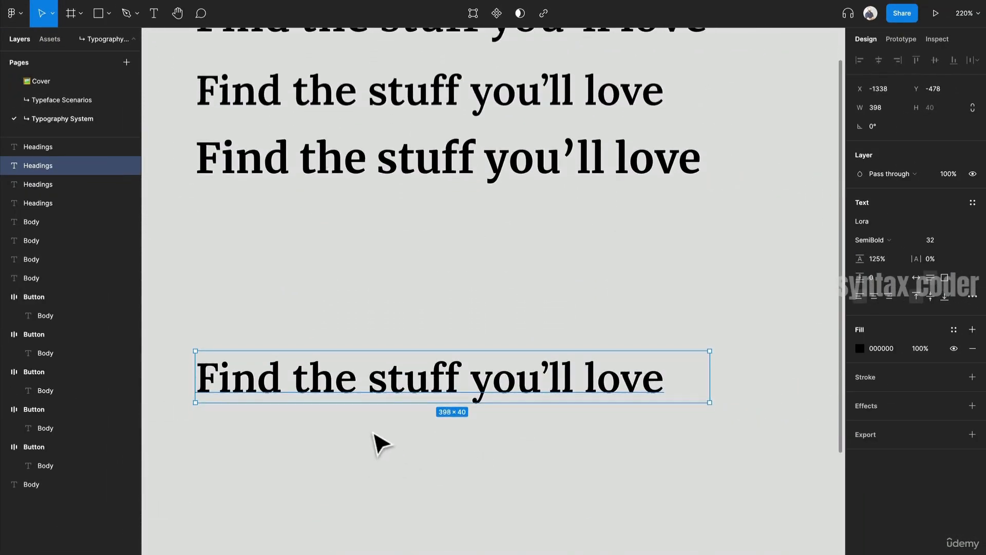
{"action": "scroll", "coordinate": [374, 434], "scroll_direction": "down", "scroll_amount": 3}
{"action": "scroll", "coordinate": [437, 406], "scroll_direction": "down", "scroll_amount": 1}
{"action": "scroll", "coordinate": [450, 398], "scroll_direction": "left", "scroll_amount": 1}
{"action": "scroll", "coordinate": [450, 399], "scroll_direction": "down", "scroll_amount": 2}
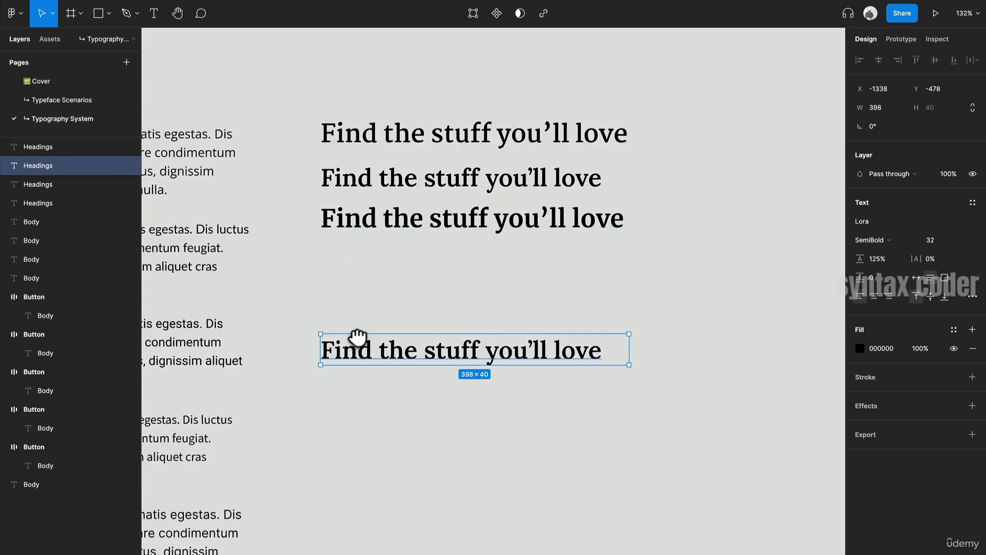
{"action": "left_click_drag", "start_coordinate": [357, 338], "coordinate": [476, 264]}
{"action": "left_click_drag", "start_coordinate": [513, 231], "coordinate": [517, 242]}
{"action": "mouse_move", "coordinate": [523, 286]}
{"action": "left_mouse_down"}
{"action": "mouse_move", "coordinate": [540, 283]}
{"action": "mouse_move", "coordinate": [532, 270]}
{"action": "left_mouse_up"}
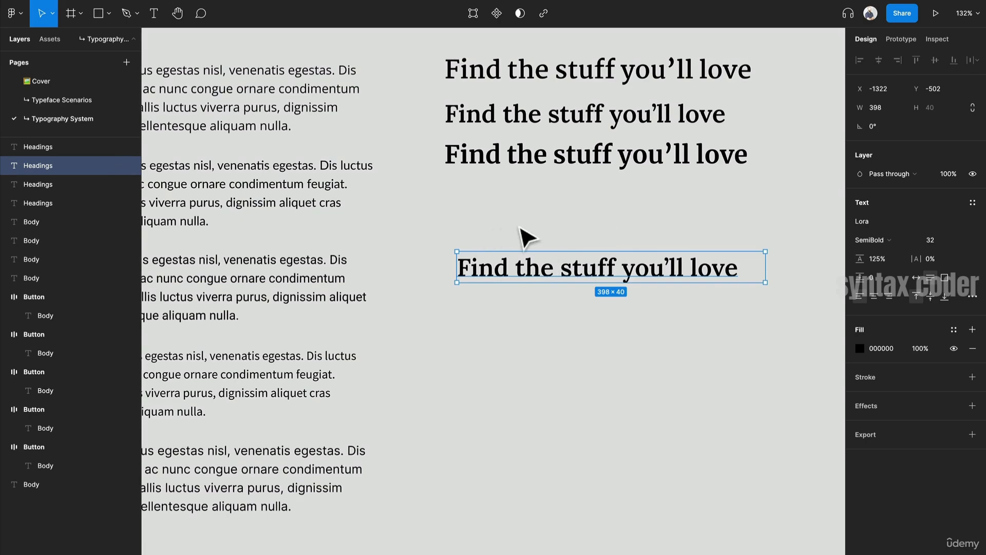
{"action": "left_click_drag", "start_coordinate": [530, 271], "coordinate": [528, 259]}
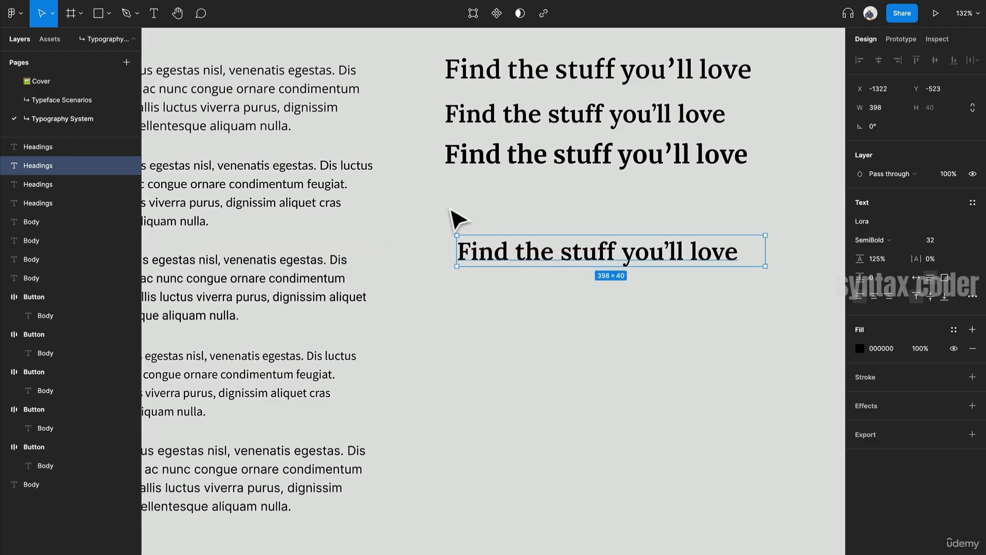
- Inspect the font family and weight options of the first three body paragraphs
{"action": "scroll", "coordinate": [410, 292], "scroll_direction": "down", "scroll_amount": 3}
{"action": "left_click_drag", "start_coordinate": [411, 293], "coordinate": [509, 303]}
{"action": "scroll", "coordinate": [255, 145], "scroll_direction": "up", "scroll_amount": 5}
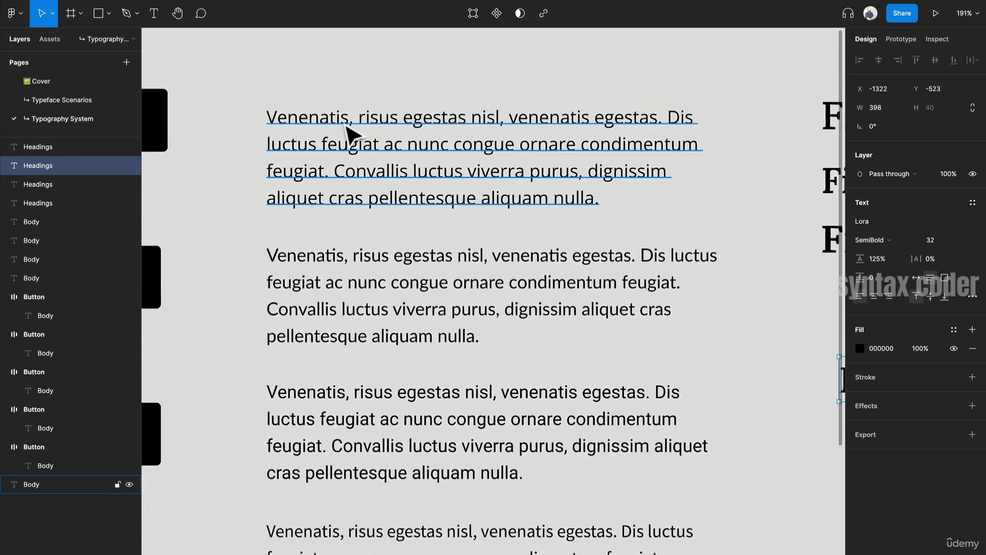
{"action": "left_click", "coordinate": [384, 178]}
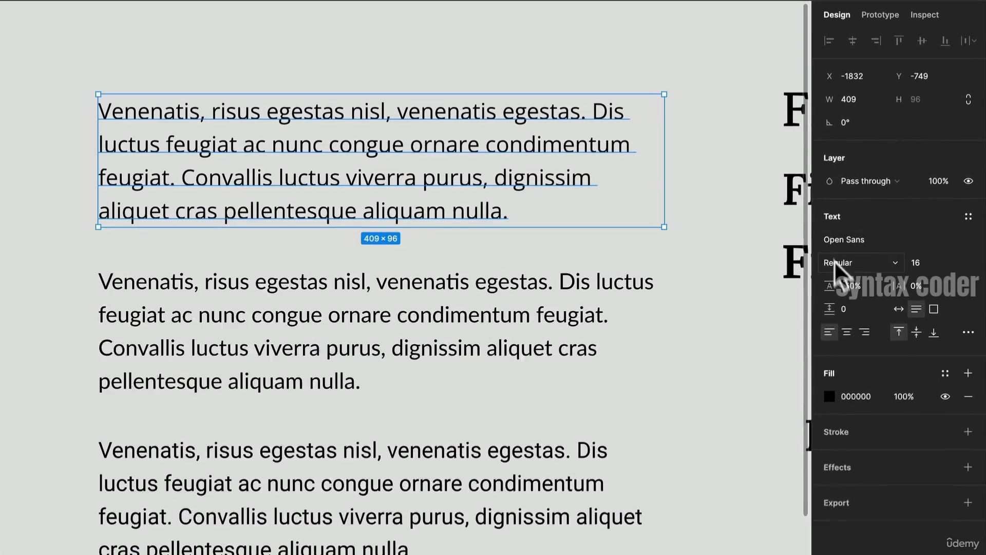
{"action": "left_click", "coordinate": [869, 243]}
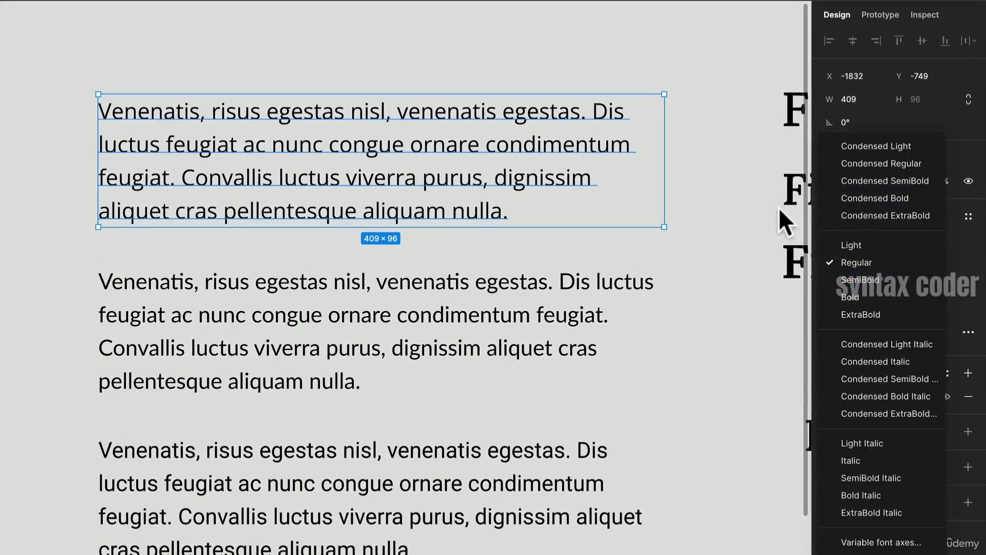
{"action": "left_click", "coordinate": [524, 229]}
{"action": "left_click", "coordinate": [502, 292]}
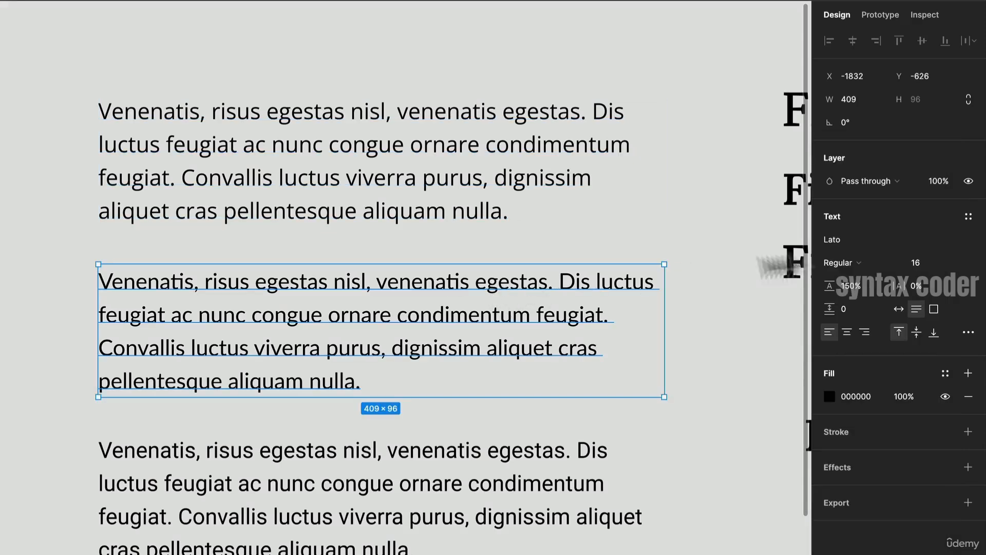
{"action": "left_click", "coordinate": [874, 264]}
{"action": "left_click", "coordinate": [874, 264]}
{"action": "scroll", "coordinate": [438, 392], "scroll_direction": "down", "scroll_amount": 3}
{"action": "left_click", "coordinate": [390, 396]}
{"action": "left_click", "coordinate": [861, 129]}
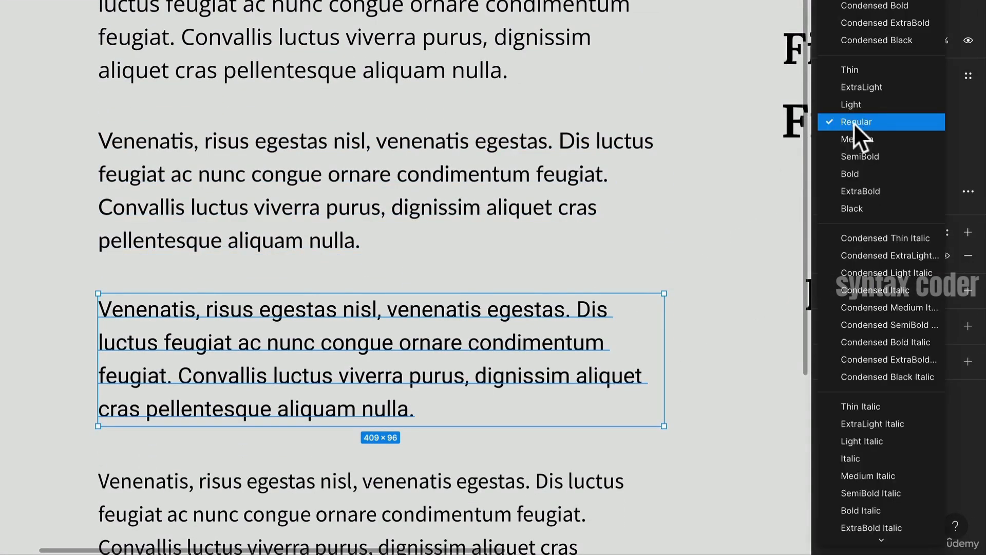
{"action": "left_click", "coordinate": [396, 311]}
{"action": "scroll", "coordinate": [396, 311], "scroll_direction": "down", "scroll_amount": 5}
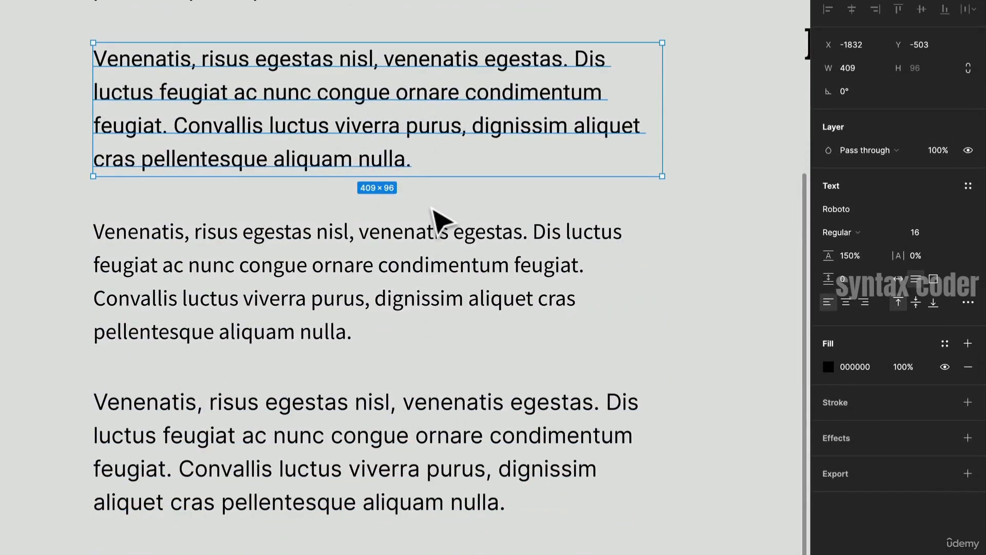
{"action": "scroll", "coordinate": [341, 103], "scroll_direction": "up", "scroll_amount": 2}
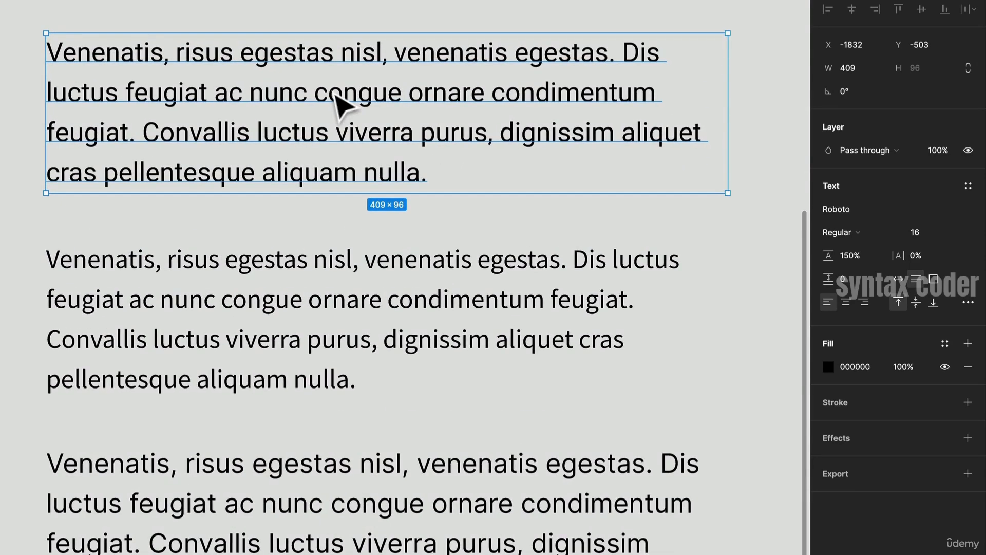
{"action": "scroll", "coordinate": [220, 63], "scroll_direction": "up", "scroll_amount": 4}
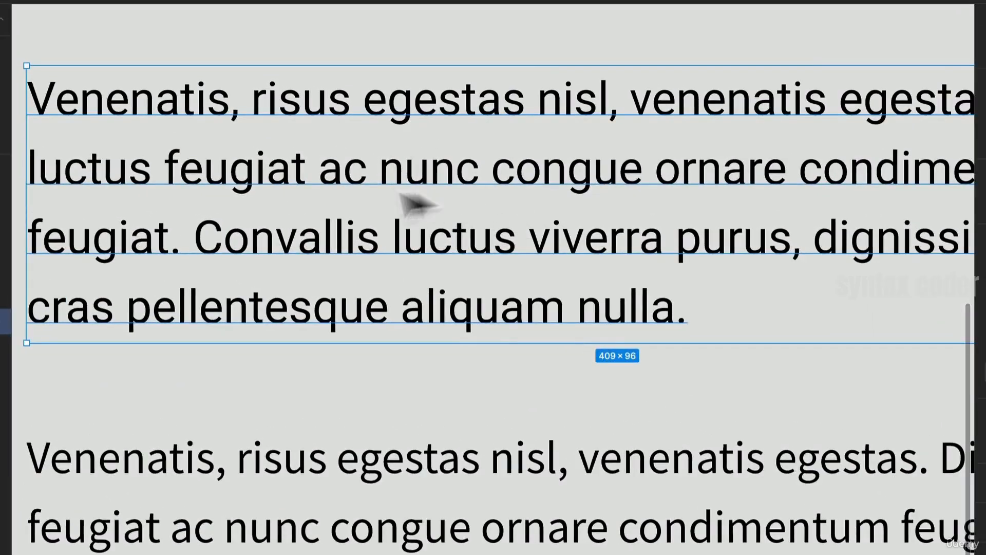
- Delete the second body paragraph together with the button beside it
{"action": "scroll", "coordinate": [429, 194], "scroll_direction": "down", "scroll_amount": 5}
{"action": "left_click", "coordinate": [287, 297]}
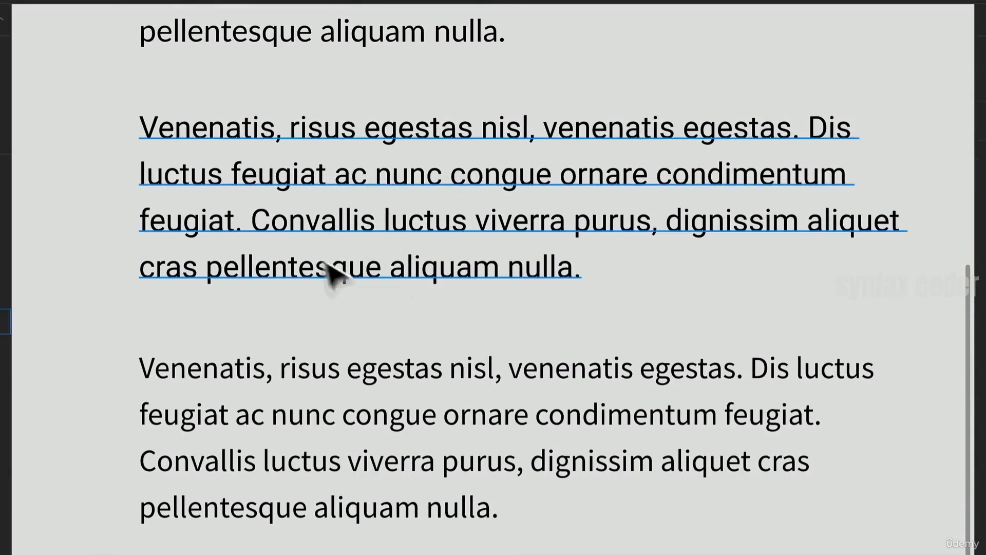
{"action": "scroll", "coordinate": [306, 236], "scroll_direction": "up", "scroll_amount": 10}
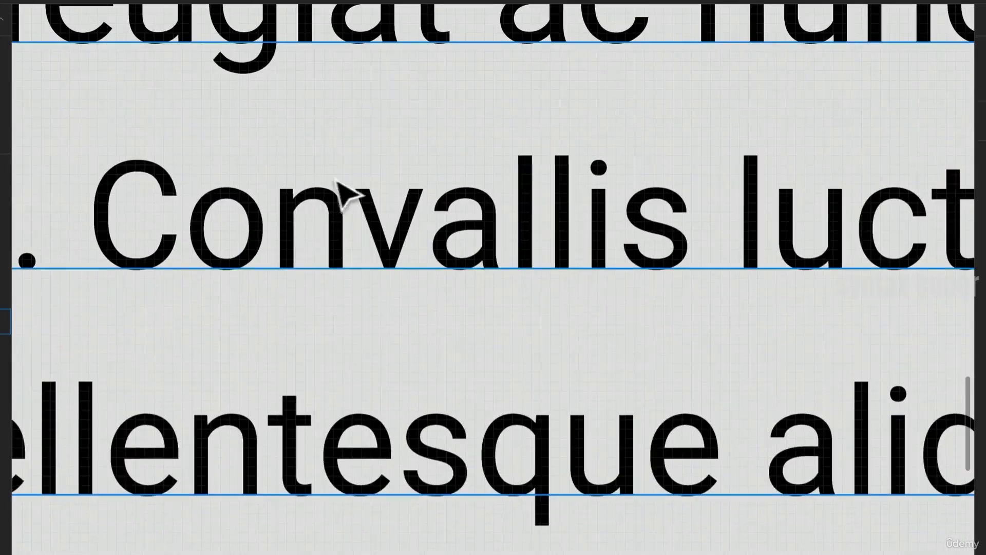
{"action": "scroll", "coordinate": [324, 270], "scroll_direction": "down", "scroll_amount": 6}
{"action": "scroll", "coordinate": [324, 270], "scroll_direction": "down", "scroll_amount": 5}
{"action": "left_click", "coordinate": [340, 260]}
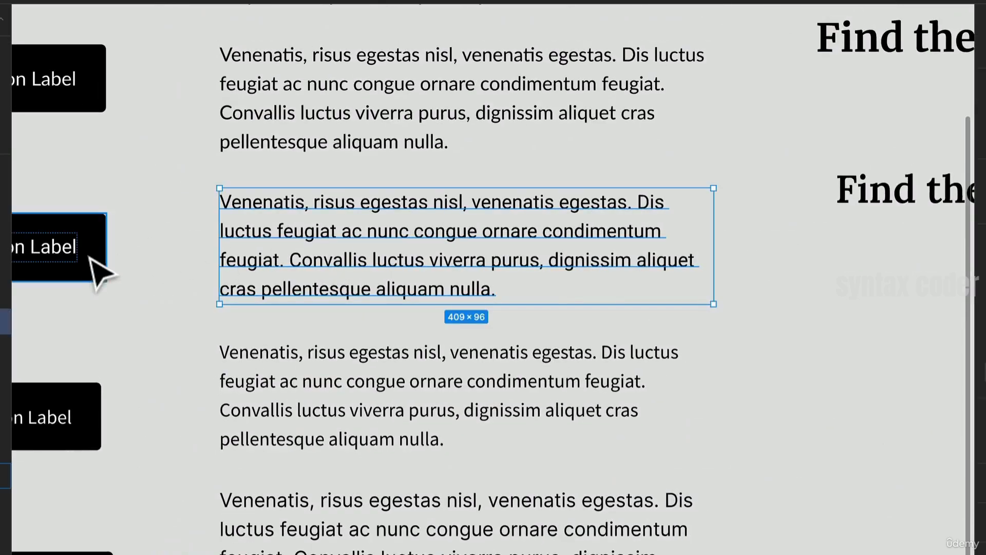
{"action": "left_click", "coordinate": [84, 265], "text": "shift"}
{"action": "key", "text": "Delete"}
- Delete the body paragraph just above the last one, together with its button
{"action": "left_click", "coordinate": [450, 438]}
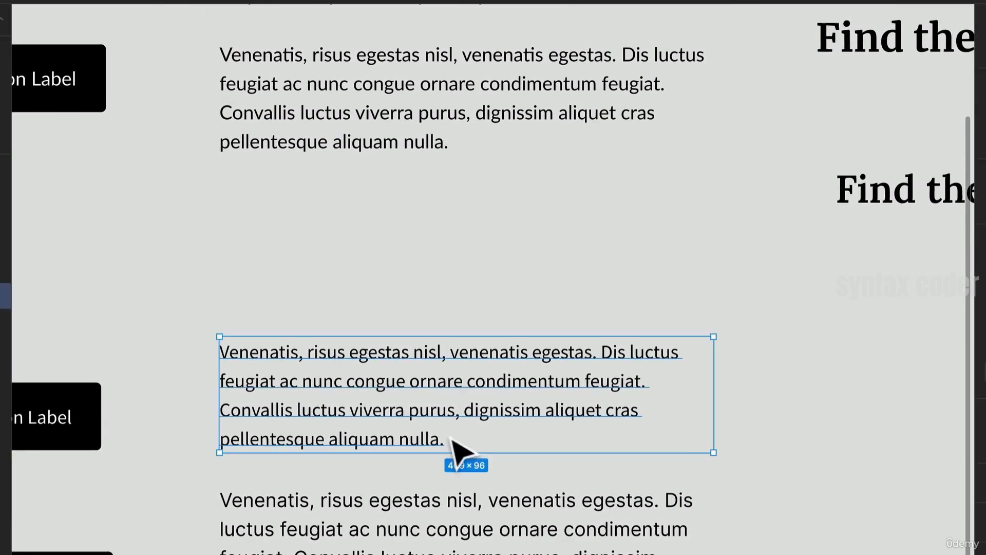
{"action": "scroll", "coordinate": [392, 476], "scroll_direction": "up", "scroll_amount": 6}
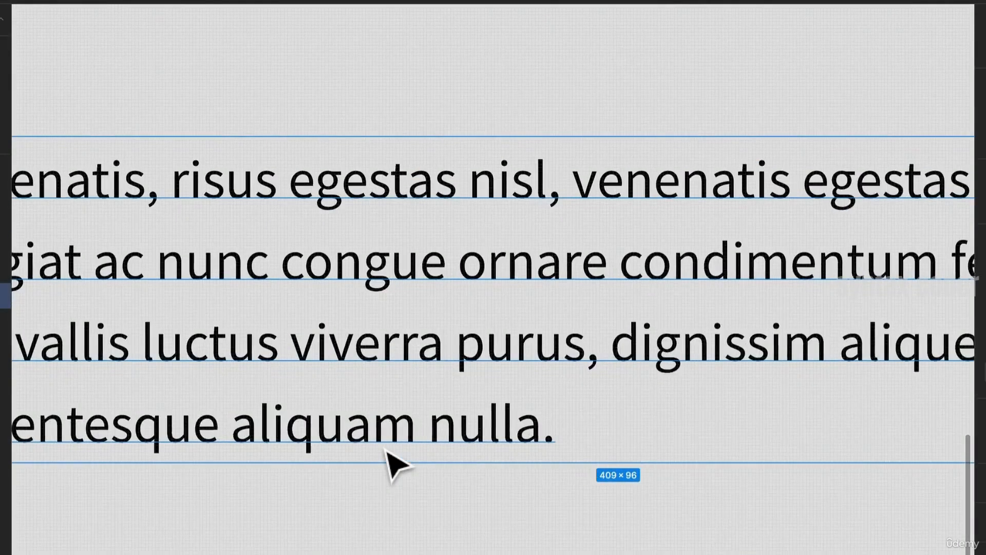
{"action": "scroll", "coordinate": [414, 355], "scroll_direction": "up", "scroll_amount": 5}
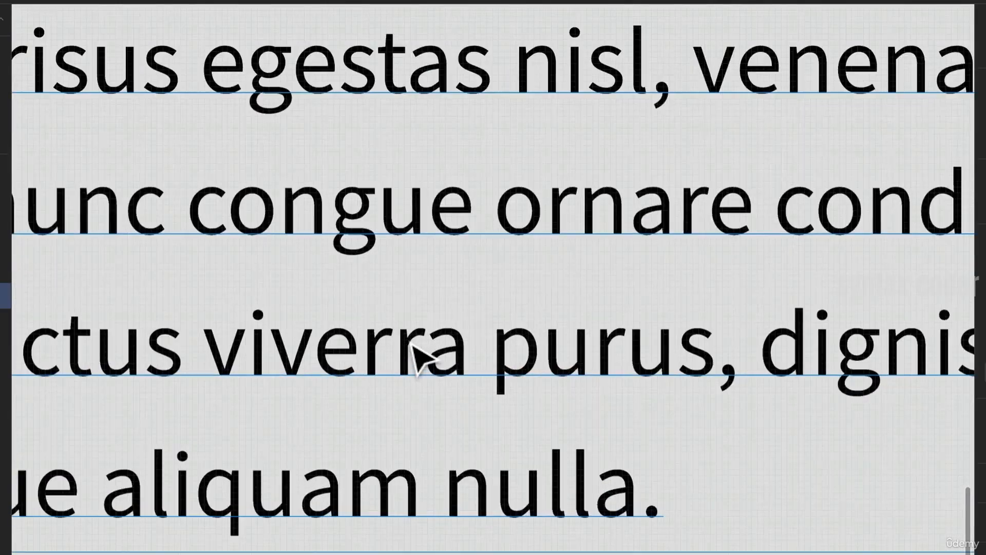
{"action": "scroll", "coordinate": [408, 231], "scroll_direction": "down", "scroll_amount": 6}
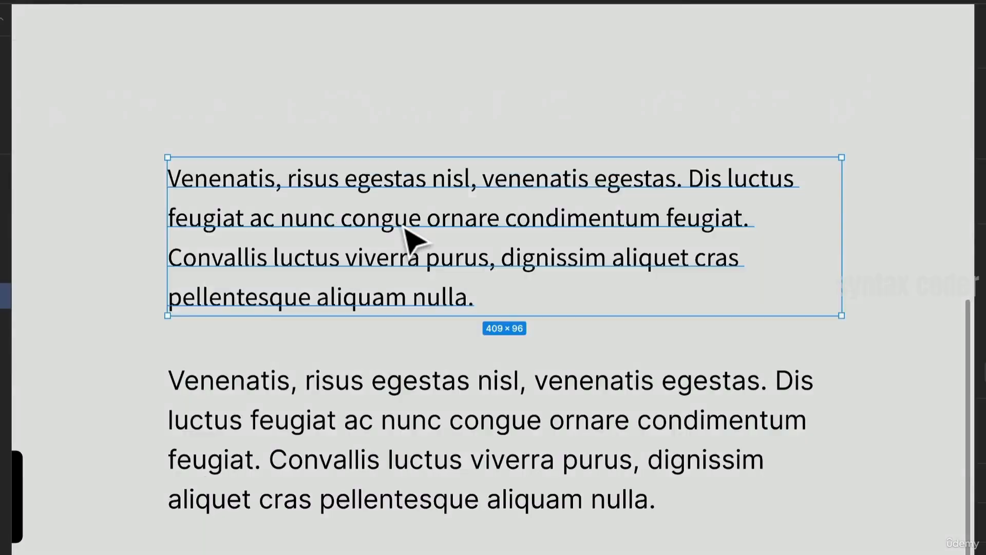
{"action": "scroll", "coordinate": [404, 229], "scroll_direction": "up", "scroll_amount": 3}
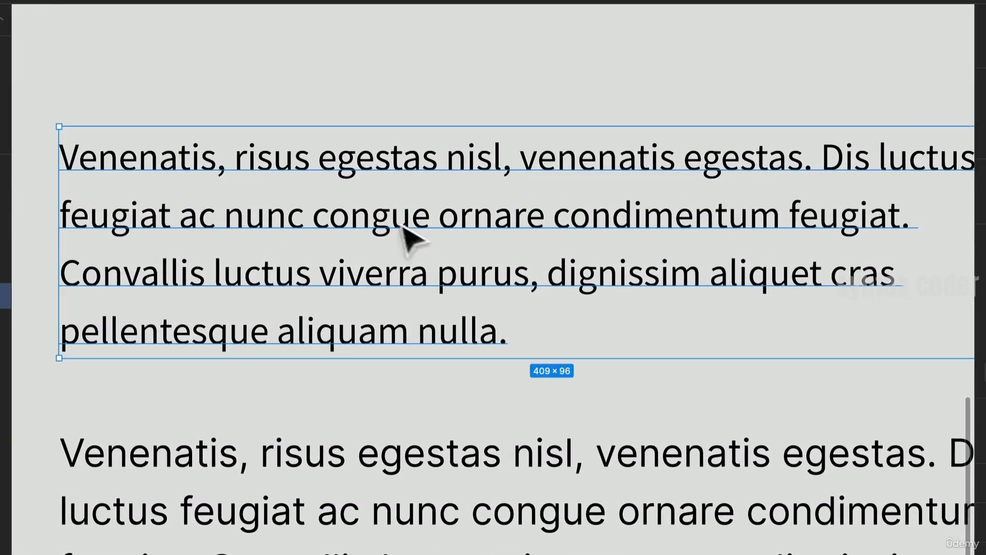
{"action": "left_click", "coordinate": [137, 103]}
{"action": "scroll", "coordinate": [99, 193], "scroll_direction": "up", "scroll_amount": 4}
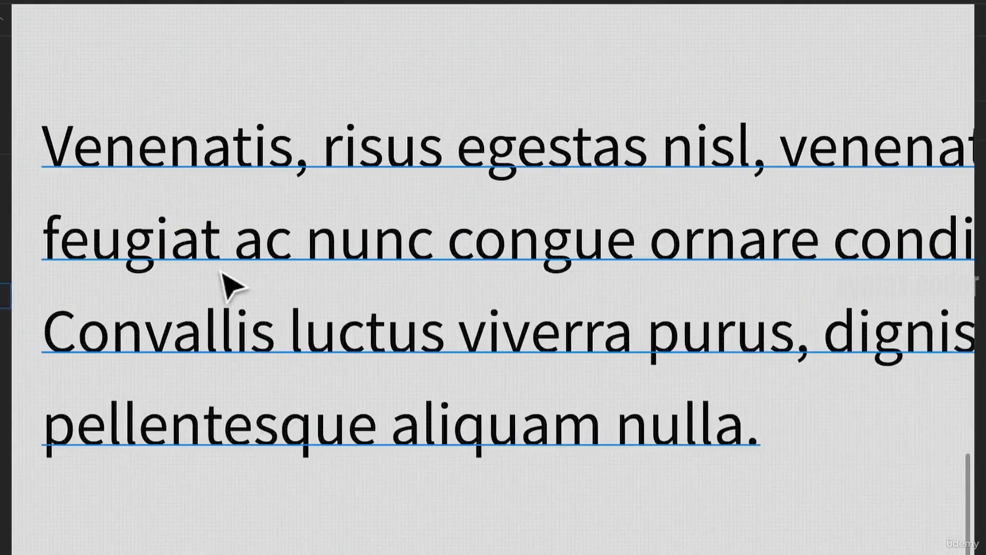
{"action": "scroll", "coordinate": [223, 284], "scroll_direction": "up", "scroll_amount": 4}
{"action": "scroll", "coordinate": [210, 161], "scroll_direction": "down", "scroll_amount": 3}
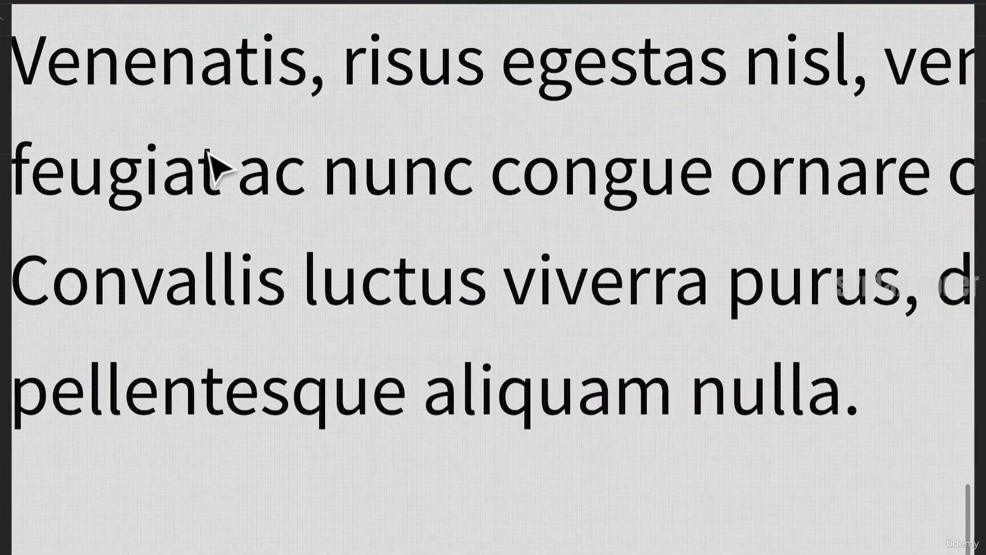
{"action": "scroll", "coordinate": [211, 157], "scroll_direction": "down", "scroll_amount": 5}
{"action": "left_click", "coordinate": [208, 221]}
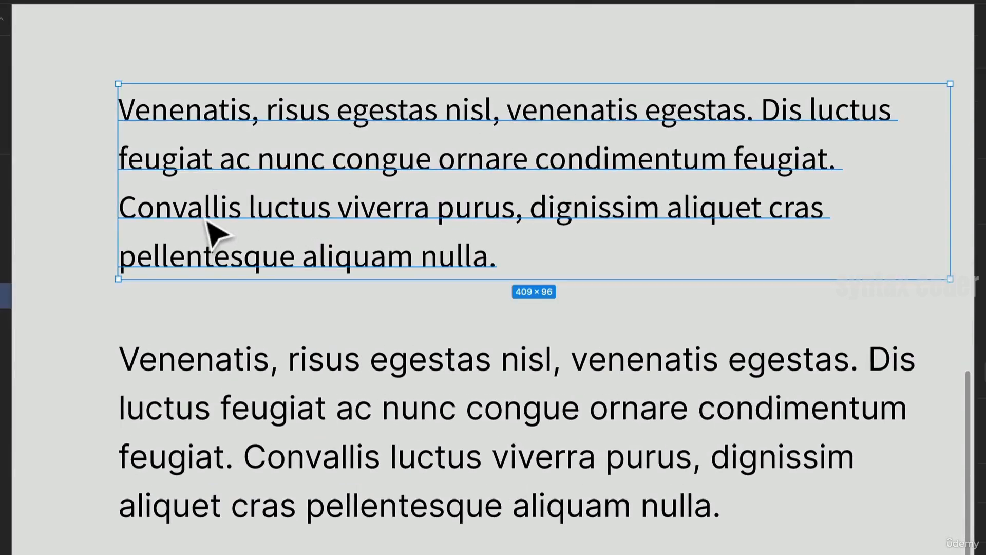
{"action": "scroll", "coordinate": [208, 221], "scroll_direction": "down", "scroll_amount": 3}
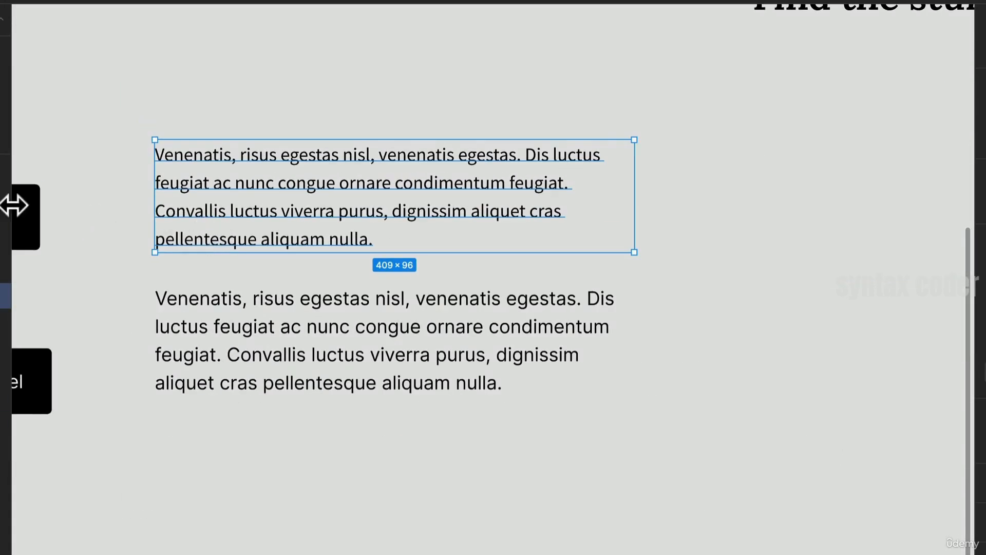
{"action": "left_click", "coordinate": [41, 212], "text": "shift"}
{"action": "key", "text": "Delete"}
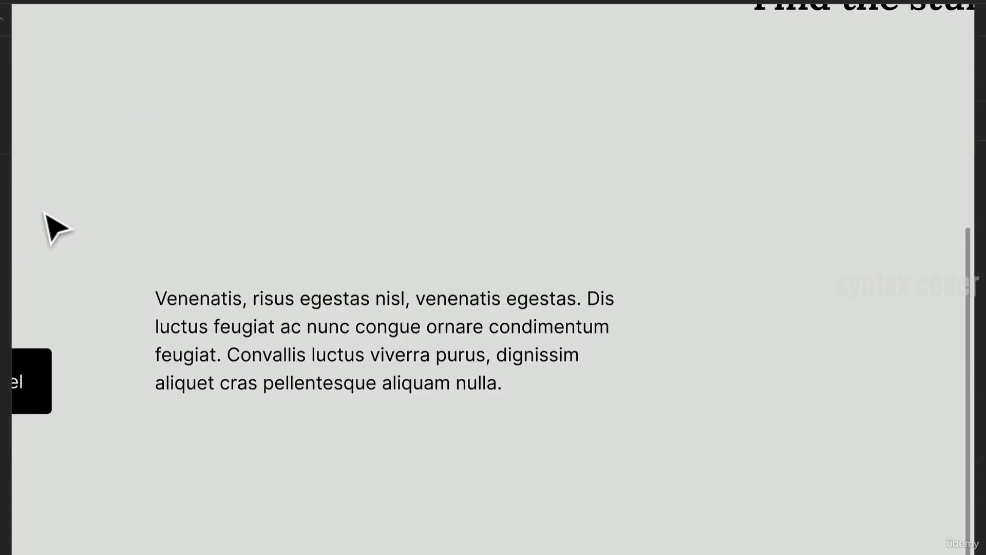
- Rearrange the remaining buttons and body paragraphs into evenly spaced rows beside the headings
{"action": "scroll", "coordinate": [163, 308], "scroll_direction": "down", "scroll_amount": 5}
{"action": "scroll", "coordinate": [165, 311], "scroll_direction": "up", "scroll_amount": 8}
{"action": "left_click_drag", "start_coordinate": [231, 327], "coordinate": [398, 367]}
{"action": "left_click_drag", "start_coordinate": [410, 554], "coordinate": [207, 458]}
{"action": "left_click_drag", "start_coordinate": [169, 484], "coordinate": [171, 457]}
{"action": "left_click_drag", "start_coordinate": [184, 362], "coordinate": [482, 524]}
{"action": "left_click_drag", "start_coordinate": [696, 554], "coordinate": [69, 393]}
{"action": "left_click_drag", "start_coordinate": [396, 517], "coordinate": [408, 315]}
{"action": "left_click", "coordinate": [419, 190]}
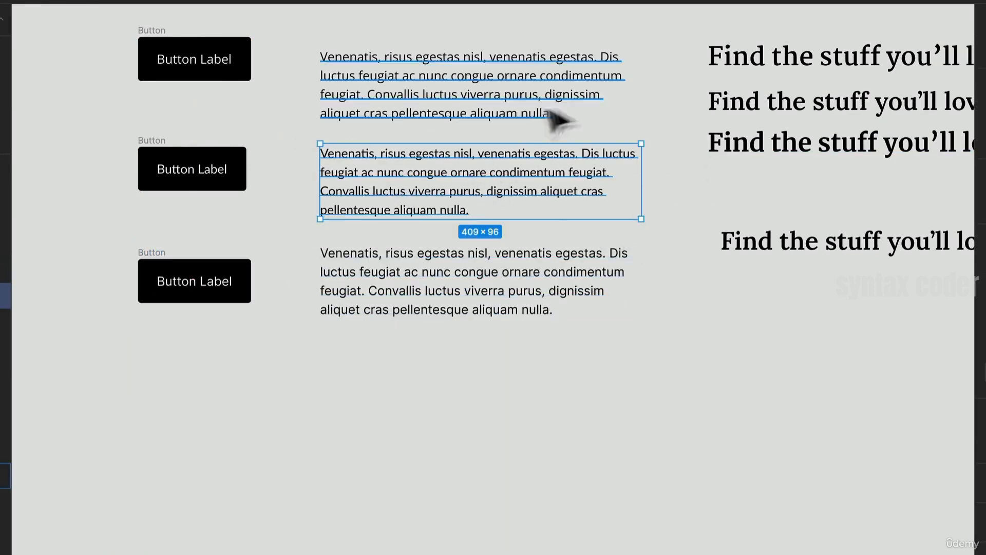
- Zoom in to compare the letterforms and font settings of the three remaining body paragraphs
{"action": "scroll", "coordinate": [465, 83], "scroll_direction": "up", "scroll_amount": 2}
{"action": "scroll", "coordinate": [464, 83], "scroll_direction": "down", "scroll_amount": 2}
{"action": "scroll", "coordinate": [483, 133], "scroll_direction": "up", "scroll_amount": 5}
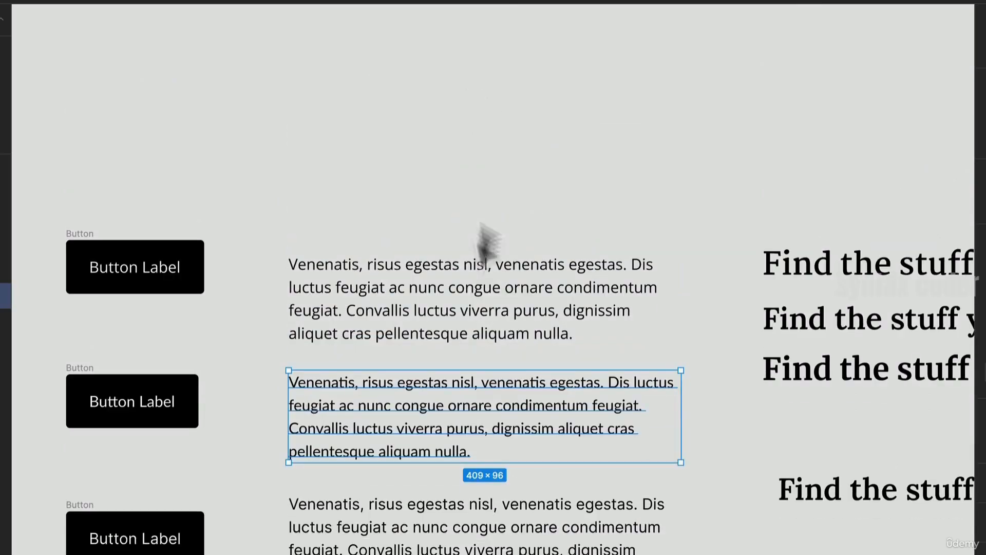
{"action": "left_click", "coordinate": [478, 297]}
{"action": "scroll", "coordinate": [341, 334], "scroll_direction": "up", "scroll_amount": 3}
{"action": "left_click_drag", "start_coordinate": [362, 391], "coordinate": [263, 319]}
{"action": "scroll", "coordinate": [257, 264], "scroll_direction": "up", "scroll_amount": 2}
{"action": "scroll", "coordinate": [206, 111], "scroll_direction": "up", "scroll_amount": 5}
{"action": "scroll", "coordinate": [206, 110], "scroll_direction": "down", "scroll_amount": 3}
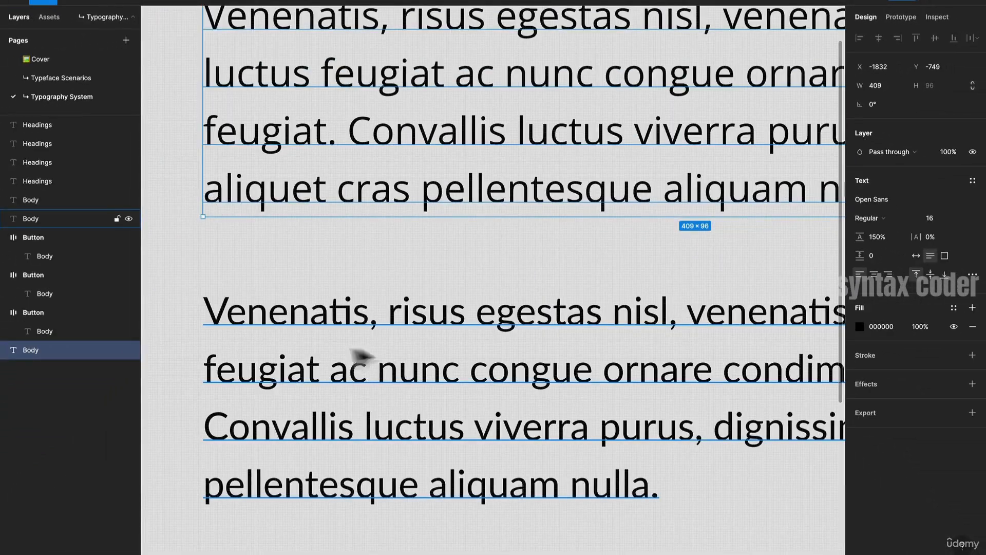
{"action": "left_click", "coordinate": [346, 348]}
{"action": "scroll", "coordinate": [481, 411], "scroll_direction": "up", "scroll_amount": 5}
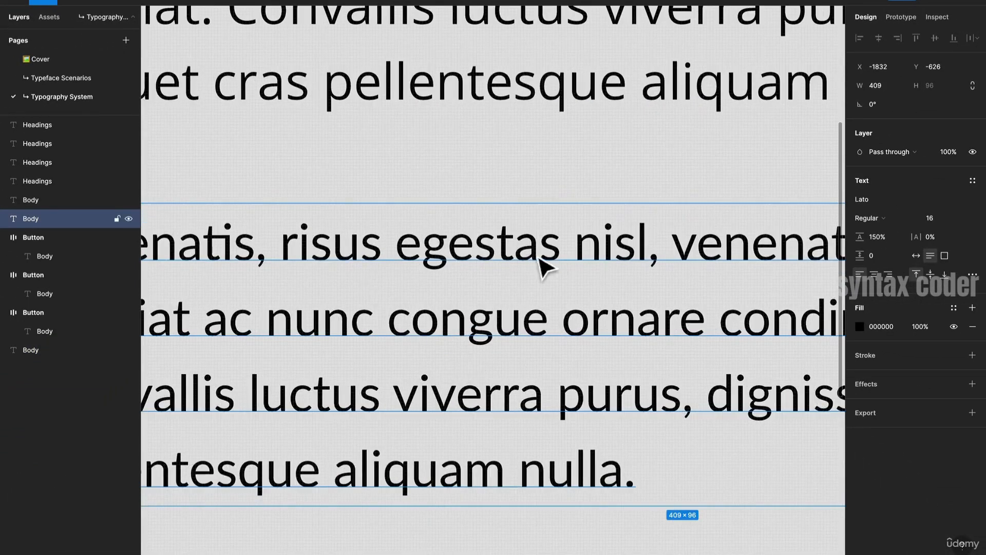
{"action": "scroll", "coordinate": [573, 267], "scroll_direction": "up", "scroll_amount": 5}
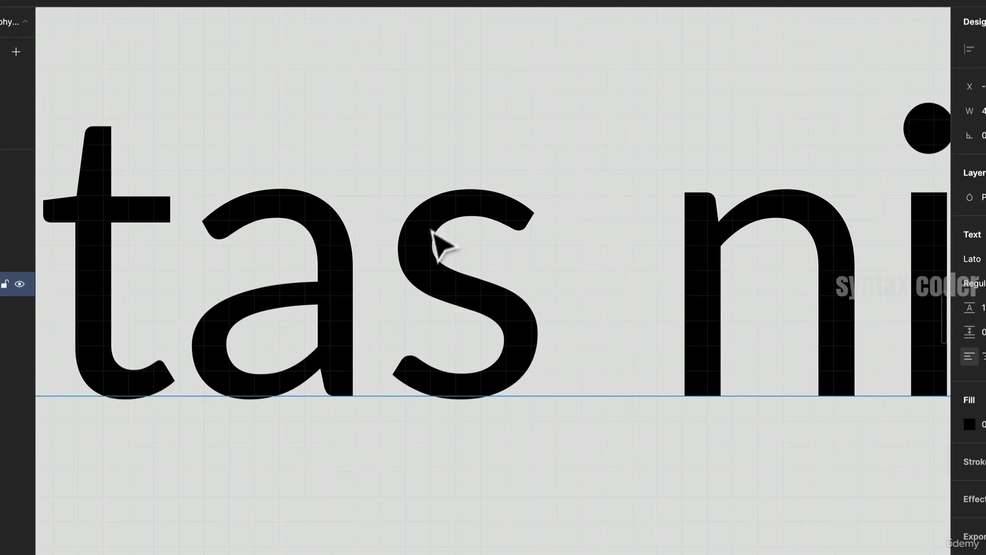
{"action": "scroll", "coordinate": [518, 432], "scroll_direction": "down", "scroll_amount": 5}
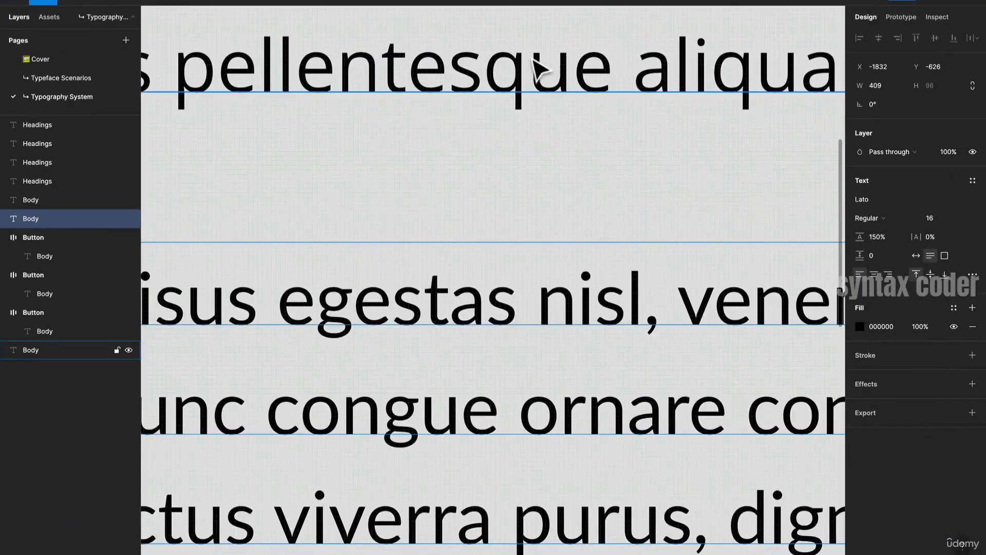
{"action": "scroll", "coordinate": [386, 121], "scroll_direction": "down", "scroll_amount": 5}
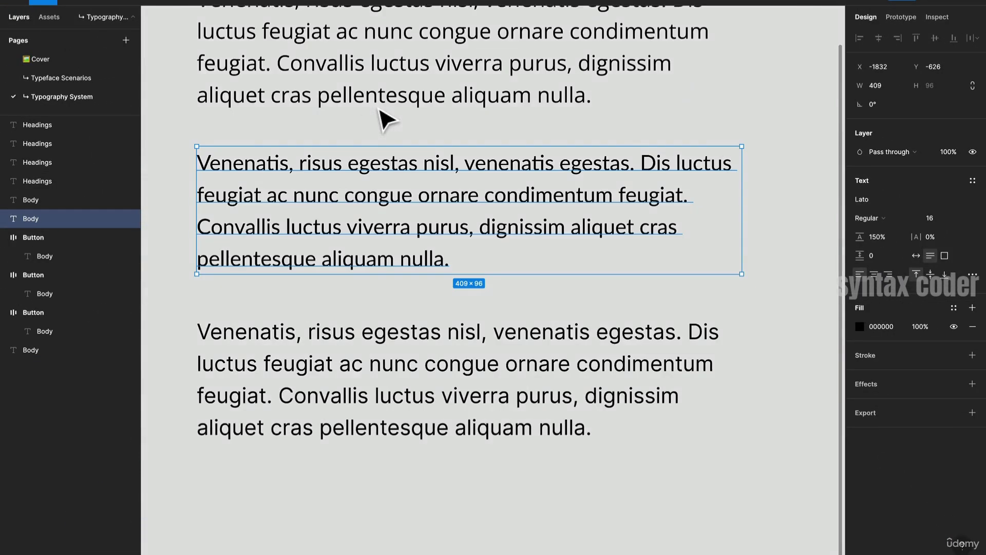
{"action": "left_click", "coordinate": [330, 94]}
{"action": "left_click", "coordinate": [417, 411]}
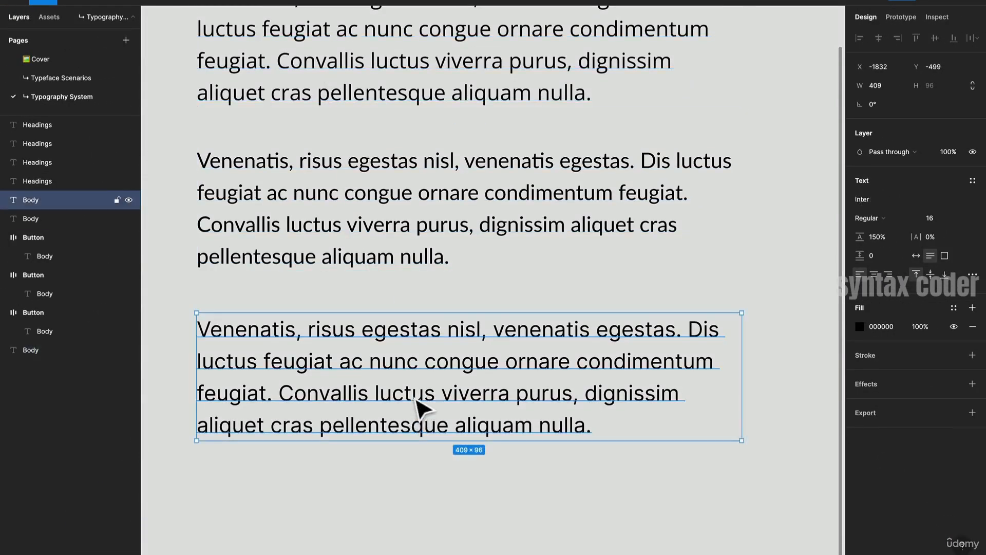
{"action": "scroll", "coordinate": [418, 408], "scroll_direction": "up", "scroll_amount": 10}
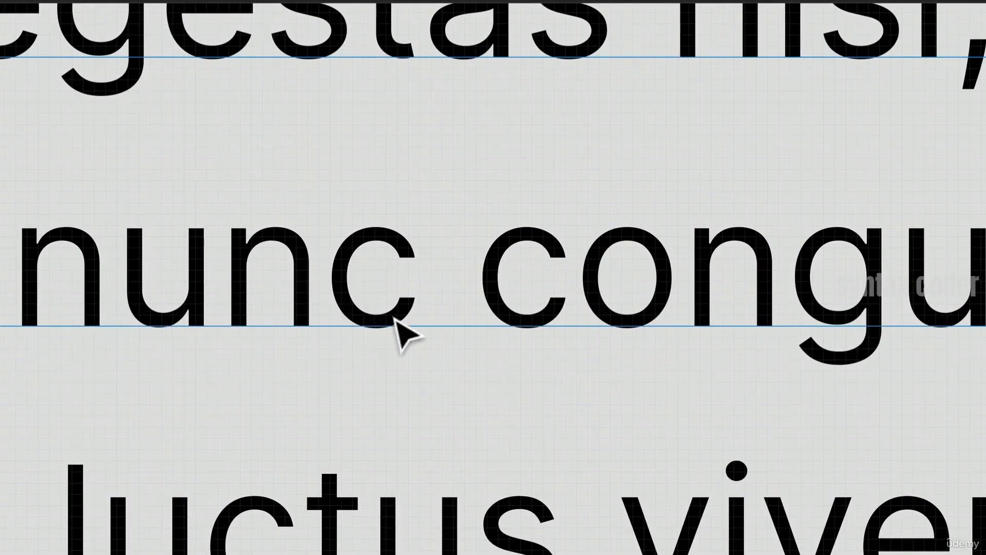
{"action": "scroll", "coordinate": [406, 312], "scroll_direction": "down", "scroll_amount": 10}
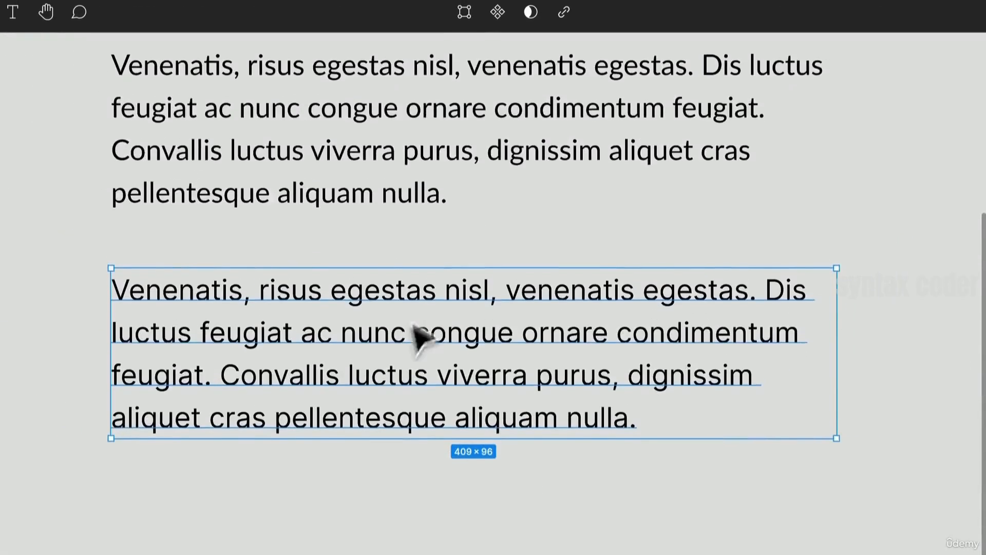
{"action": "scroll", "coordinate": [495, 414], "scroll_direction": "down", "scroll_amount": 3}
- Delete the middle Lato body paragraph together with its button
{"action": "left_click", "coordinate": [440, 363]}
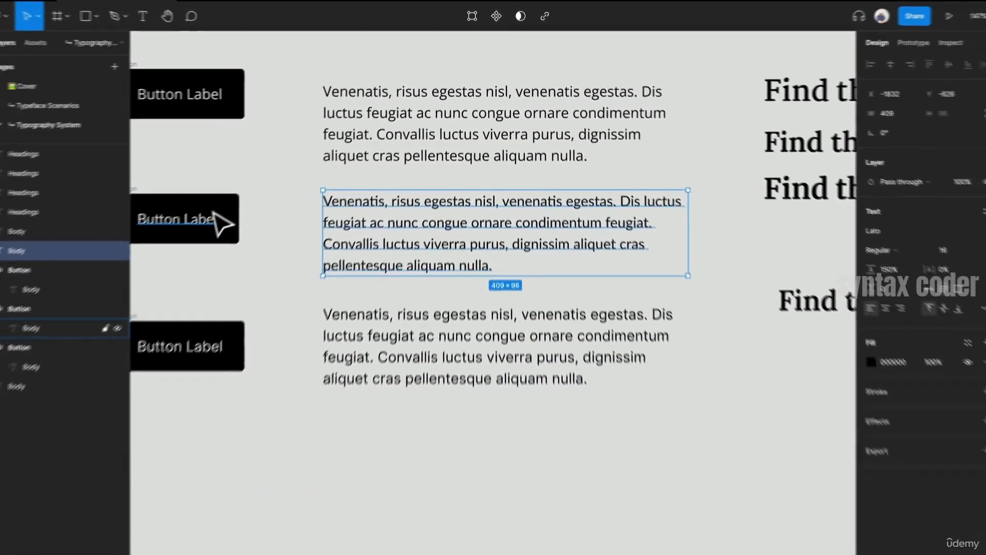
{"action": "left_click", "coordinate": [140, 264], "text": "shift"}
{"action": "left_click", "coordinate": [57, 211]}
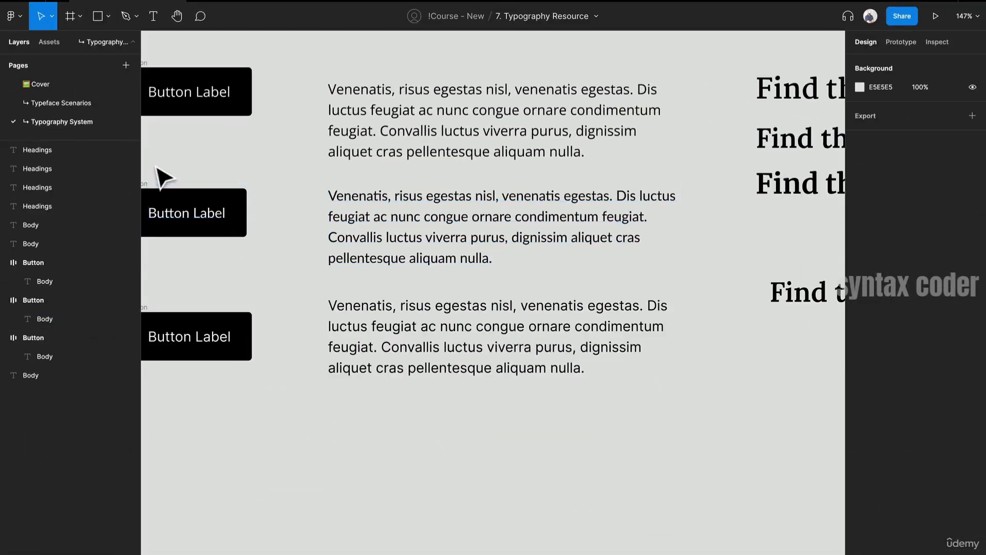
{"action": "left_click_drag", "start_coordinate": [57, 212], "coordinate": [206, 234]}
{"action": "left_click", "coordinate": [267, 203]}
{"action": "left_click", "coordinate": [522, 223], "text": "shift"}
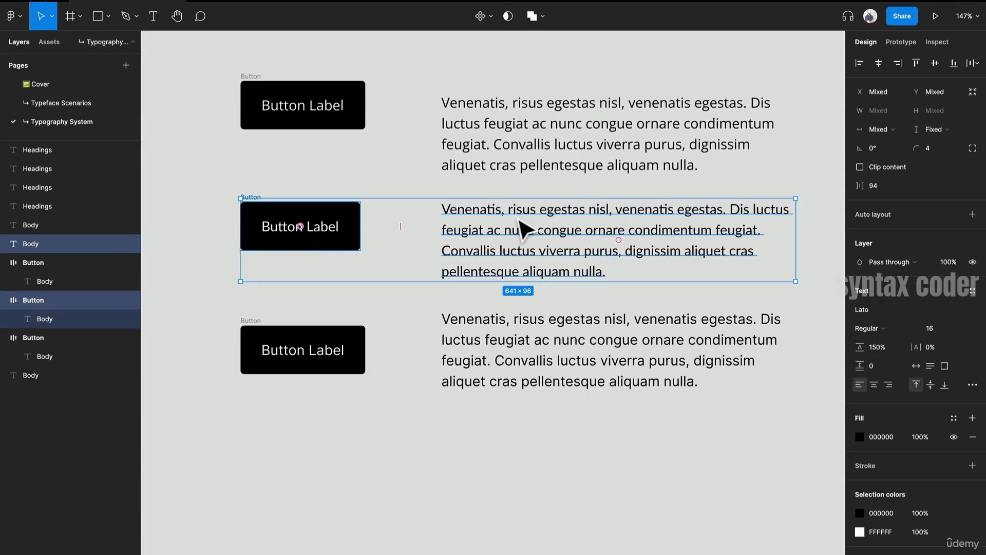
{"action": "key", "text": "Delete"}
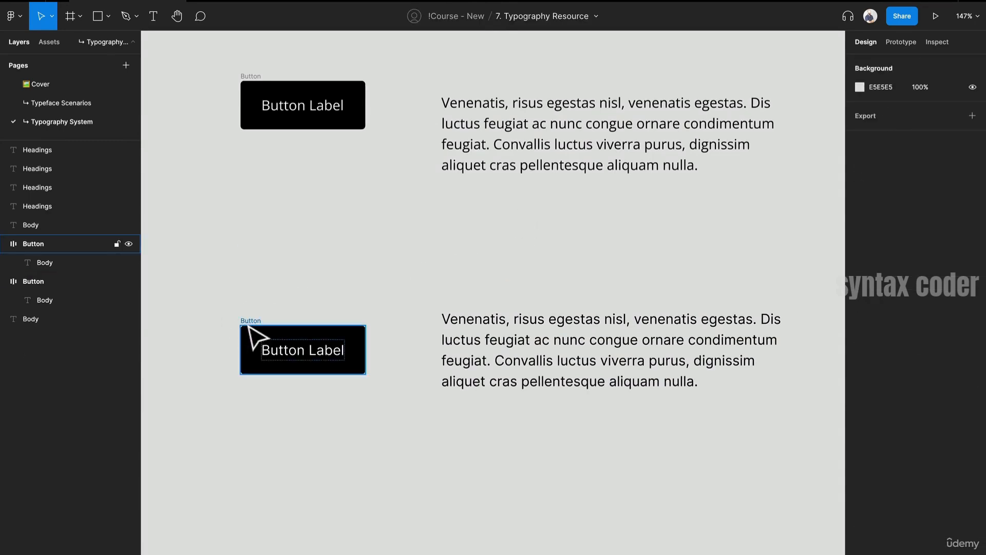
- Move the last button and paragraph up to close the gap, and shift the separate heading lower
{"action": "left_click", "coordinate": [272, 336]}
{"action": "left_click", "coordinate": [475, 352], "text": "shift"}
{"action": "left_click_drag", "start_coordinate": [475, 352], "coordinate": [480, 242]}
{"action": "left_click_drag", "start_coordinate": [612, 308], "coordinate": [312, 368]}
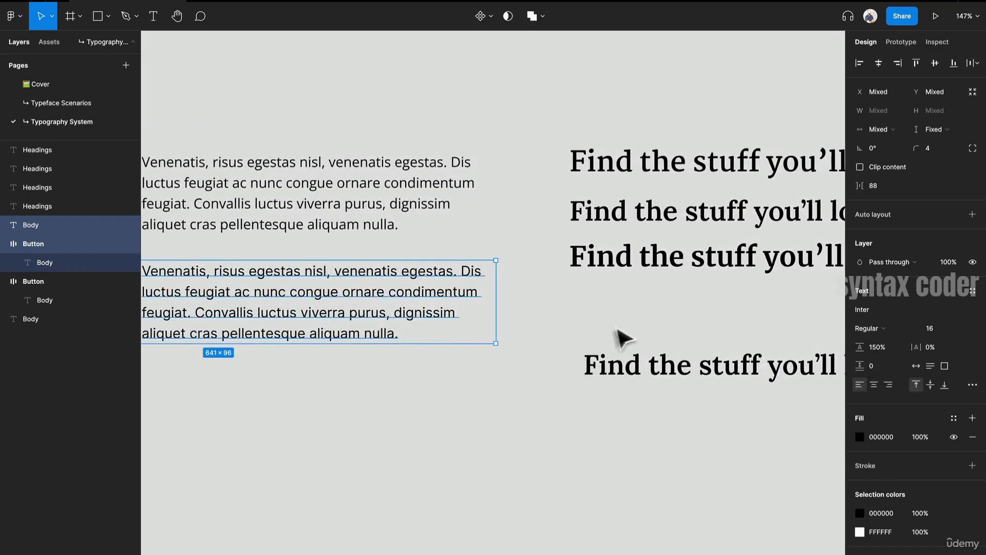
{"action": "left_click_drag", "start_coordinate": [625, 379], "coordinate": [640, 520]}
{"action": "left_click_drag", "start_coordinate": [611, 412], "coordinate": [668, 337]}
{"action": "left_click", "coordinate": [343, 129]}
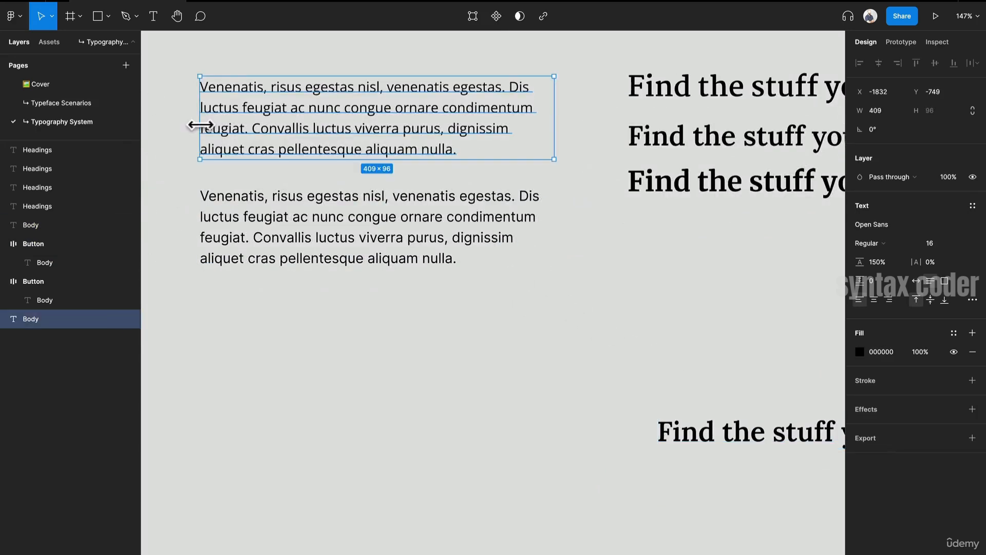
- Zoom in to compare the letterforms of the two remaining body paragraphs
{"action": "scroll", "coordinate": [200, 125], "scroll_direction": "up", "scroll_amount": 5, "text": "ctrl"}
{"action": "scroll", "coordinate": [462, 164], "scroll_direction": "down", "scroll_amount": 1}
{"action": "left_click", "coordinate": [368, 227]}
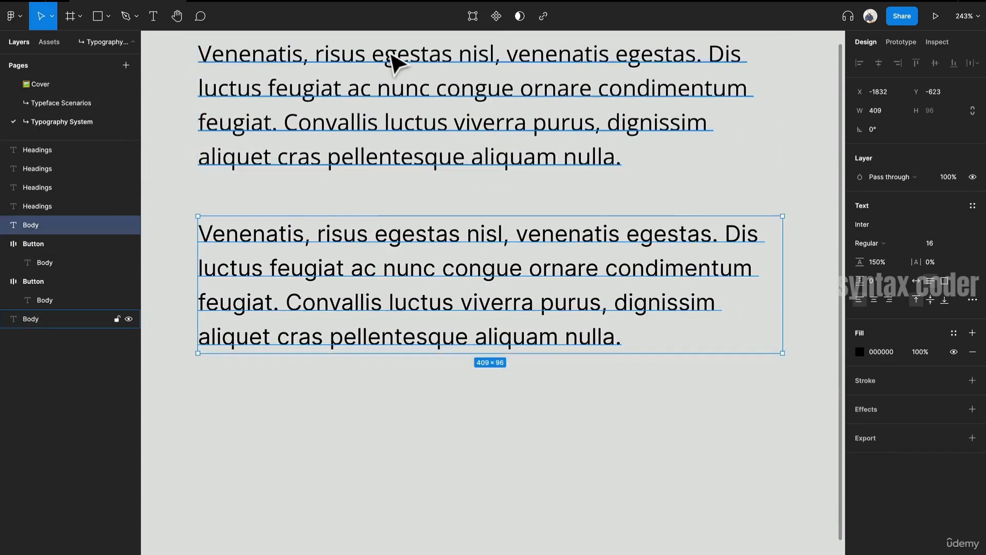
{"action": "scroll", "coordinate": [394, 61], "scroll_direction": "up", "scroll_amount": 3, "text": "ctrl"}
{"action": "scroll", "coordinate": [473, 175], "scroll_direction": "up", "scroll_amount": 1}
{"action": "scroll", "coordinate": [411, 178], "scroll_direction": "up", "scroll_amount": 1}
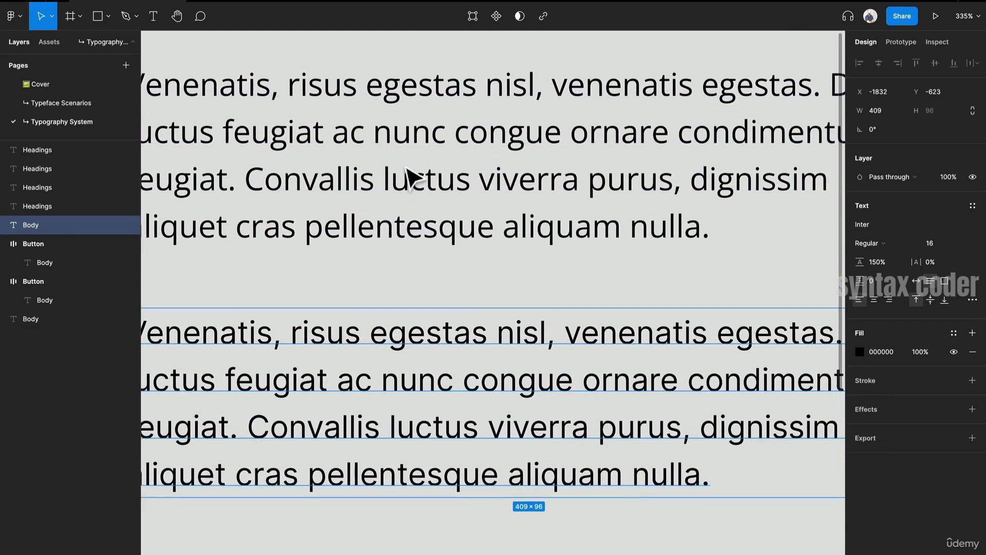
{"action": "scroll", "coordinate": [359, 329], "scroll_direction": "down", "scroll_amount": 1}
{"action": "scroll", "coordinate": [399, 98], "scroll_direction": "down", "scroll_amount": 1}
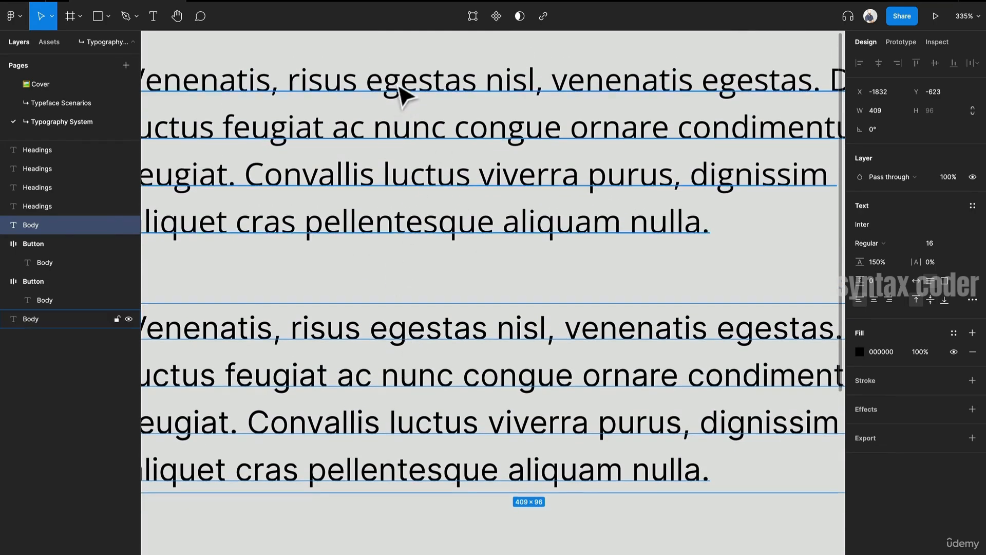
{"action": "left_click", "coordinate": [414, 98]}
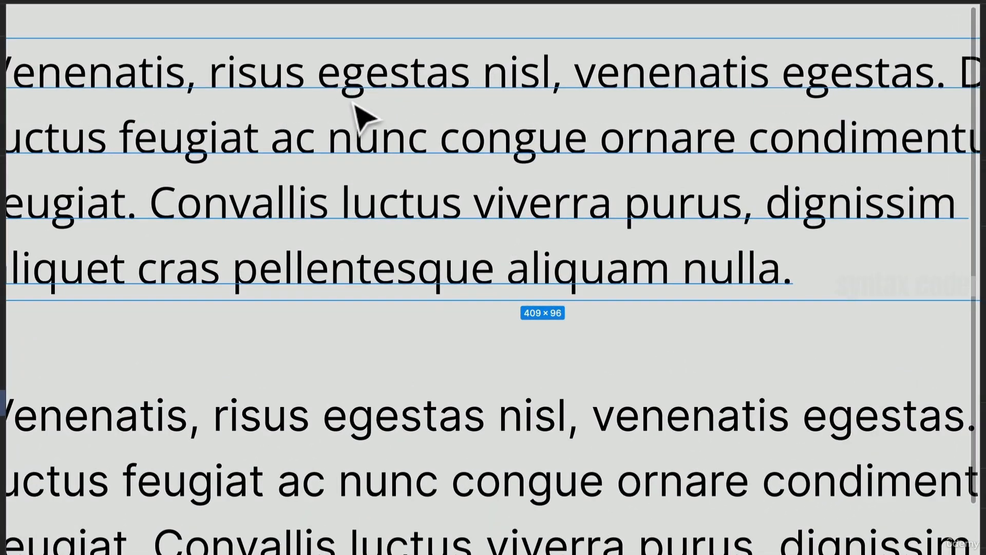
{"action": "left_click_drag", "start_coordinate": [642, 303], "coordinate": [409, 282]}
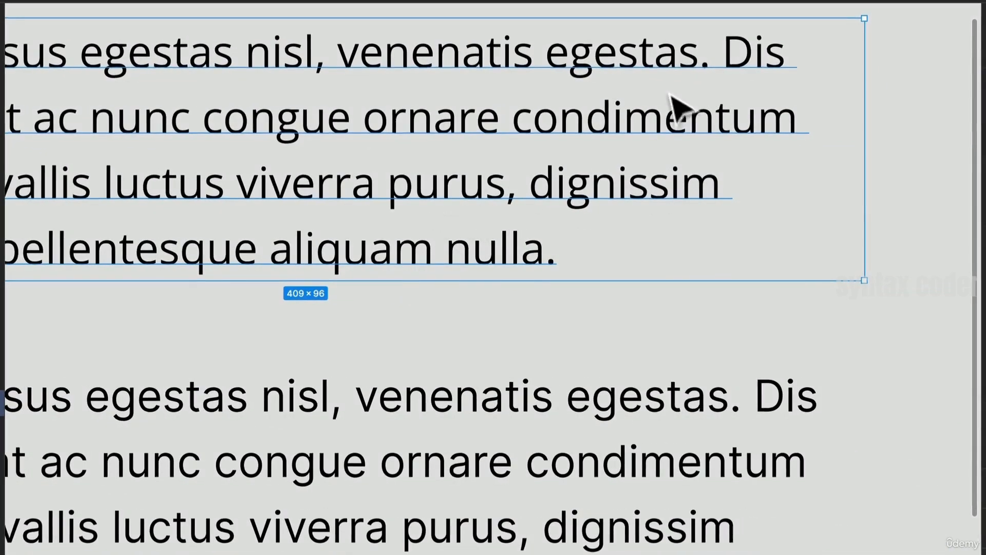
{"action": "scroll", "coordinate": [648, 73], "scroll_direction": "up", "scroll_amount": 8}
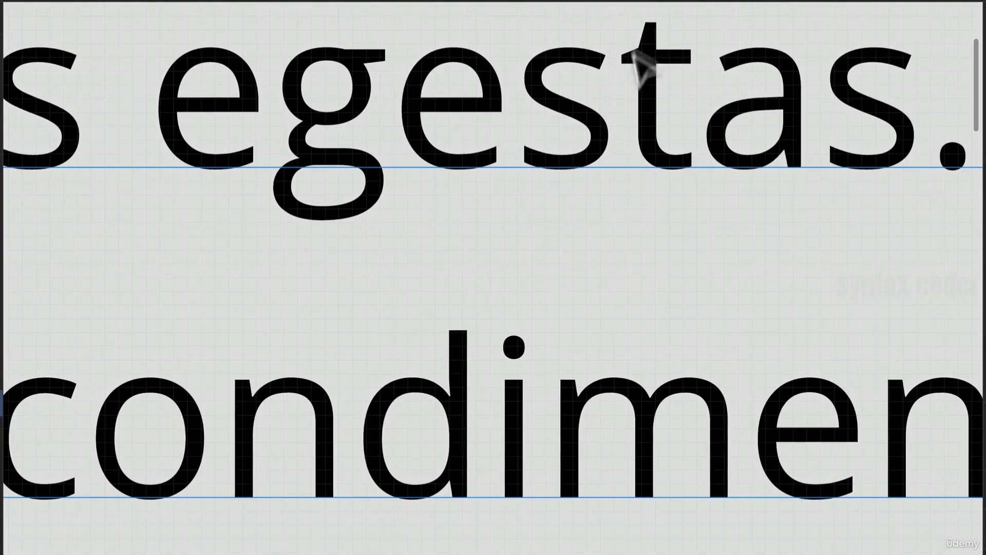
- Zoom out and pan across the canvas to inspect the heading samples and the remaining body paragraphs
{"action": "scroll", "coordinate": [640, 42], "scroll_direction": "down", "scroll_amount": 8}
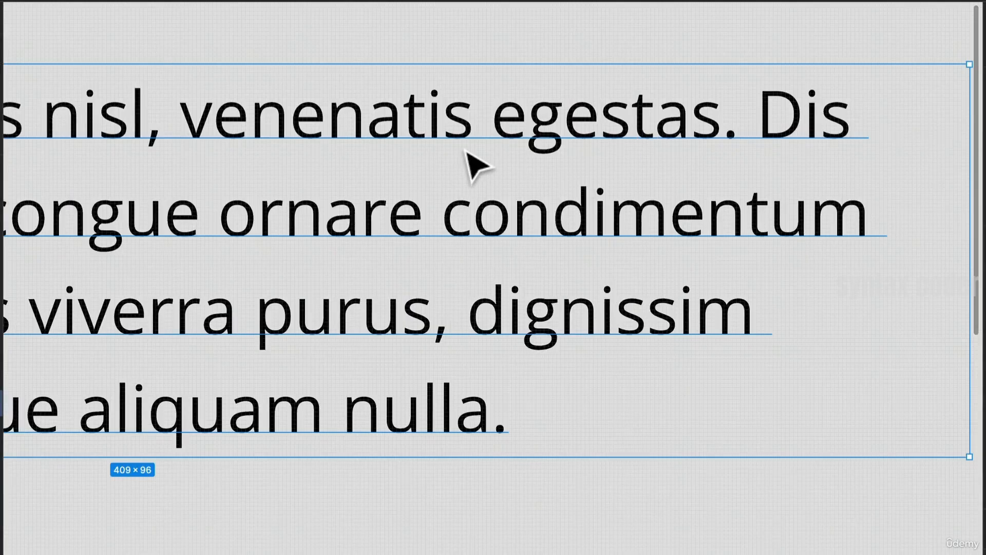
{"action": "scroll", "coordinate": [464, 150], "scroll_direction": "down", "scroll_amount": 10}
{"action": "left_click_drag", "start_coordinate": [631, 258], "coordinate": [409, 255]}
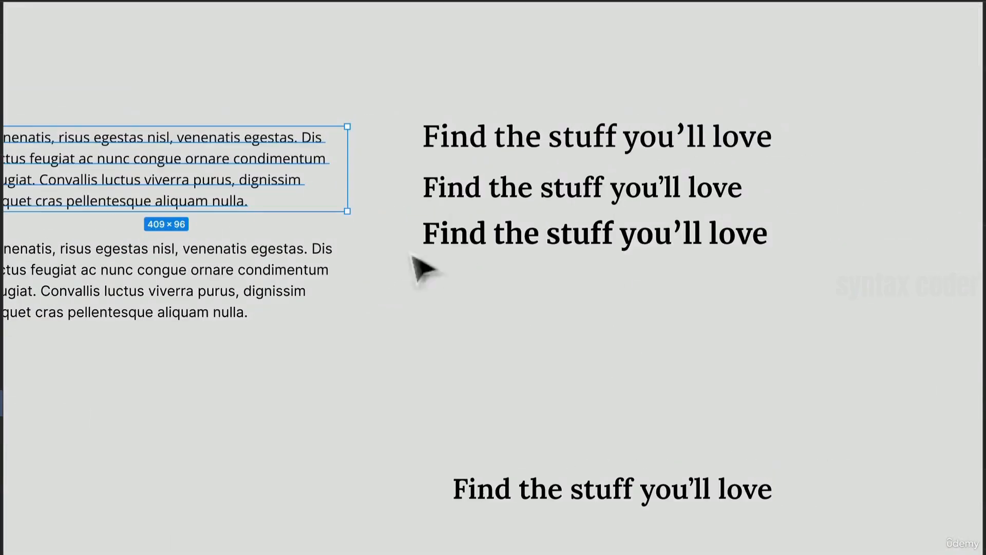
{"action": "scroll", "coordinate": [502, 249], "scroll_direction": "up", "scroll_amount": 6}
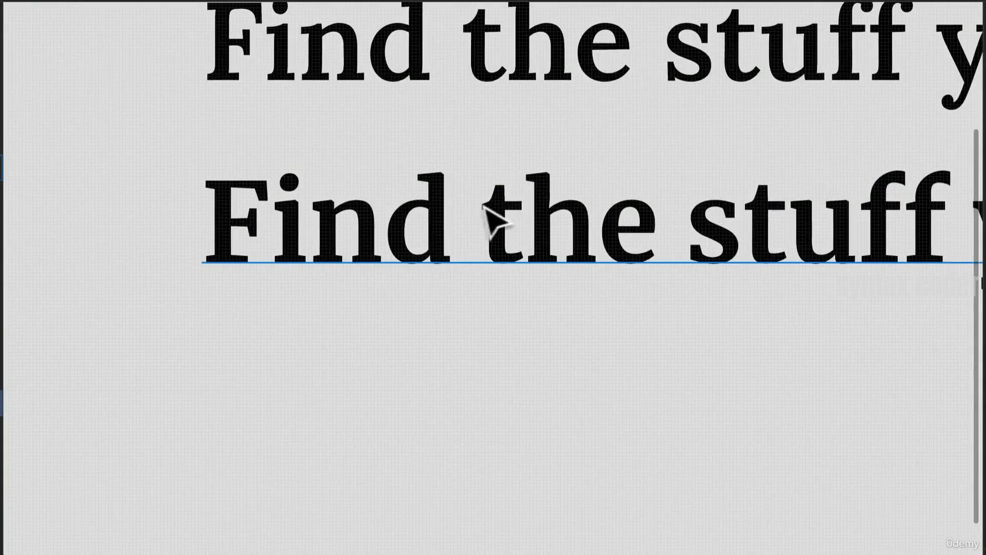
{"action": "scroll", "coordinate": [496, 208], "scroll_direction": "down", "scroll_amount": 6}
{"action": "left_click_drag", "start_coordinate": [249, 295], "coordinate": [605, 278]}
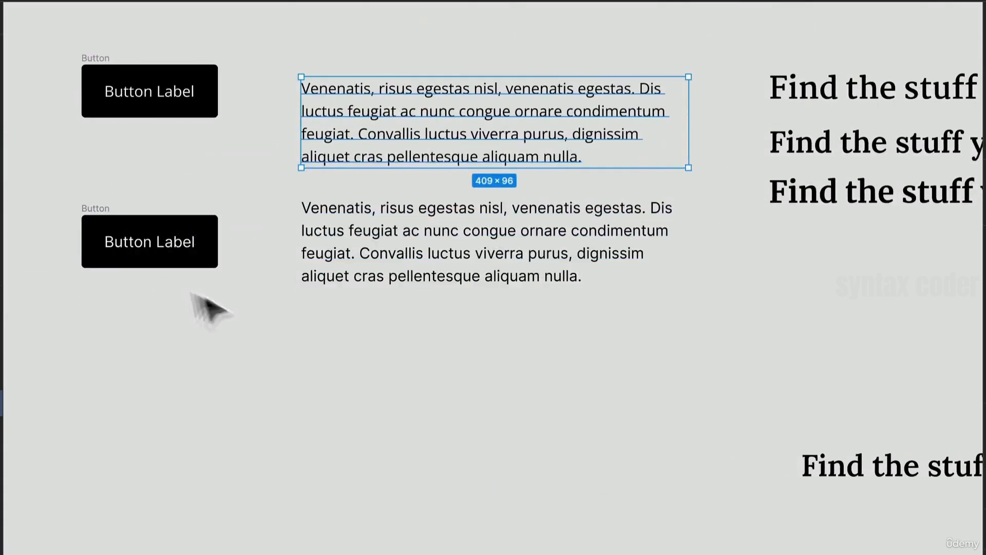
- Stack the Inter body paragraph and its button directly beneath the separate heading
{"action": "left_click", "coordinate": [159, 236]}
{"action": "left_click", "coordinate": [420, 270], "text": "shift"}
{"action": "left_click_drag", "start_coordinate": [437, 205], "coordinate": [825, 439]}
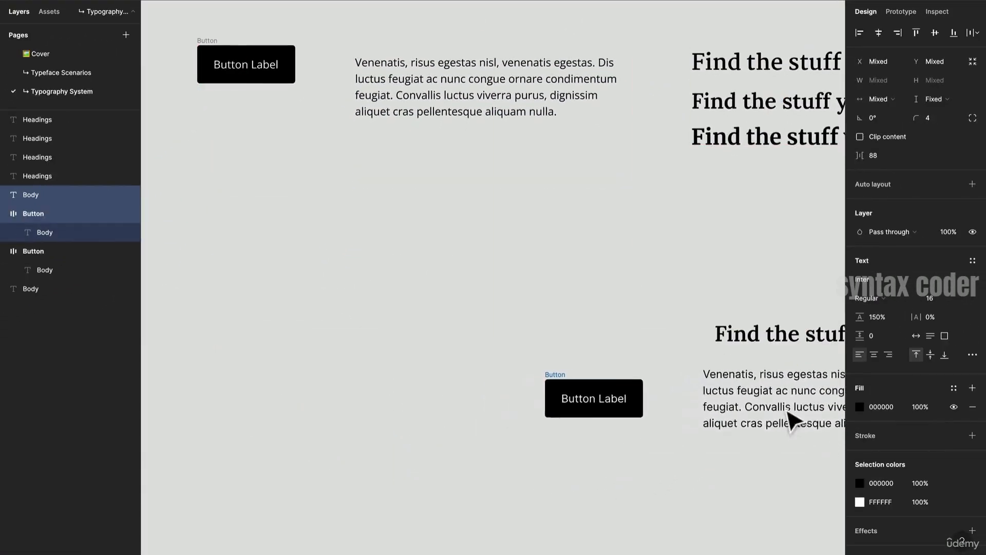
{"action": "left_click_drag", "start_coordinate": [802, 403], "coordinate": [803, 393]}
{"action": "left_click_drag", "start_coordinate": [775, 466], "coordinate": [660, 407]}
{"action": "left_click", "coordinate": [565, 395]}
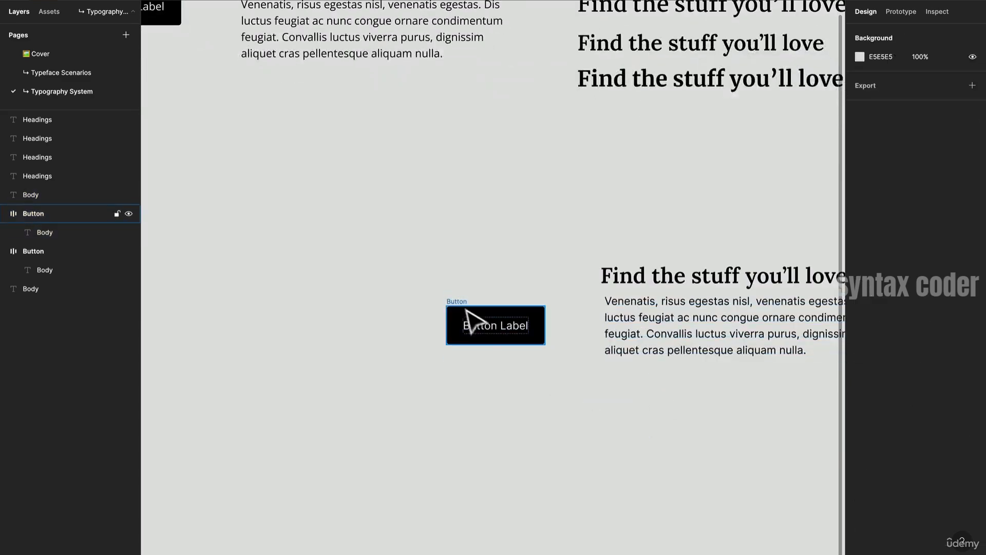
{"action": "left_click_drag", "start_coordinate": [459, 308], "coordinate": [625, 381]}
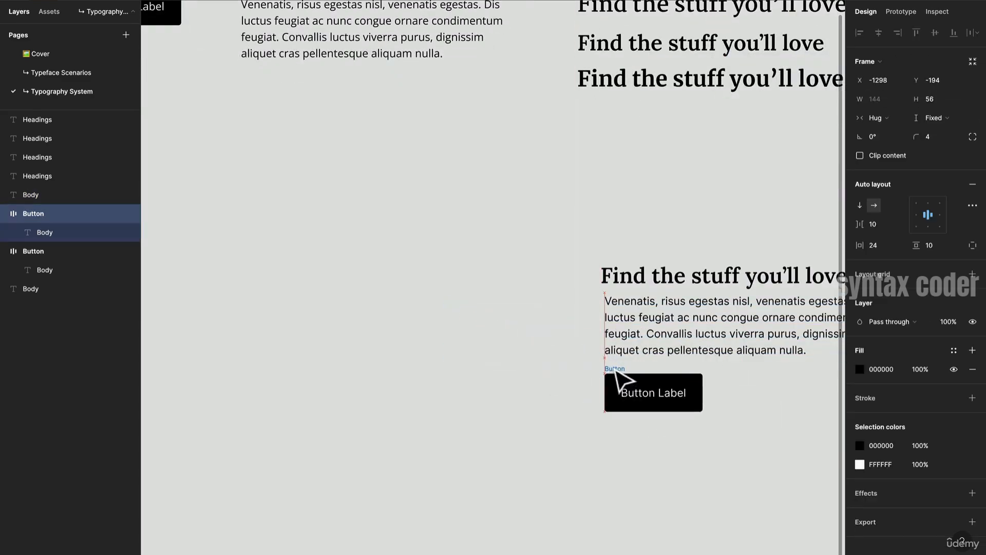
{"action": "scroll", "coordinate": [449, 341], "scroll_direction": "right", "scroll_amount": 5}
{"action": "scroll", "coordinate": [449, 341], "scroll_direction": "up", "scroll_amount": 5}
{"action": "scroll", "coordinate": [530, 257], "scroll_direction": "down", "scroll_amount": 1}
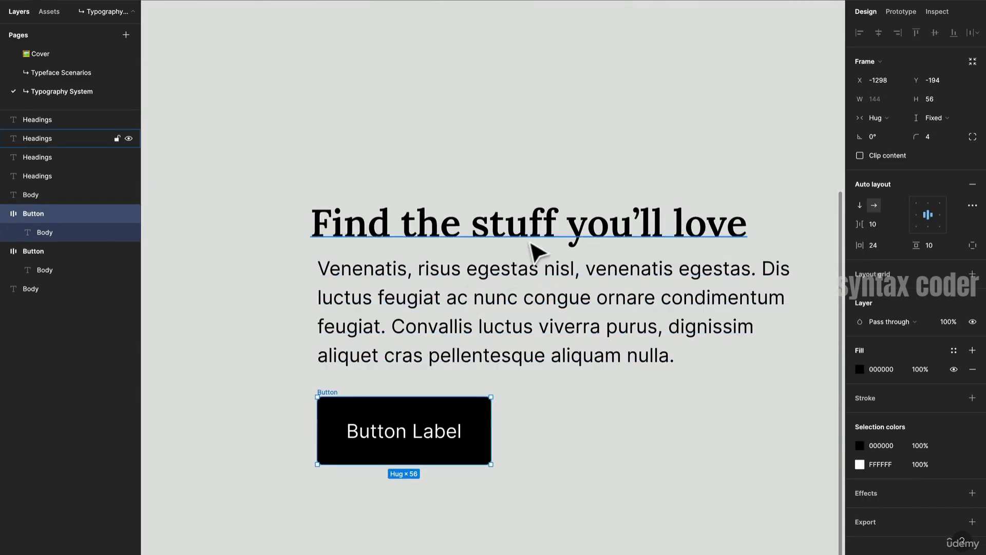
{"action": "left_click", "coordinate": [539, 226]}
{"action": "left_click", "coordinate": [701, 425]}
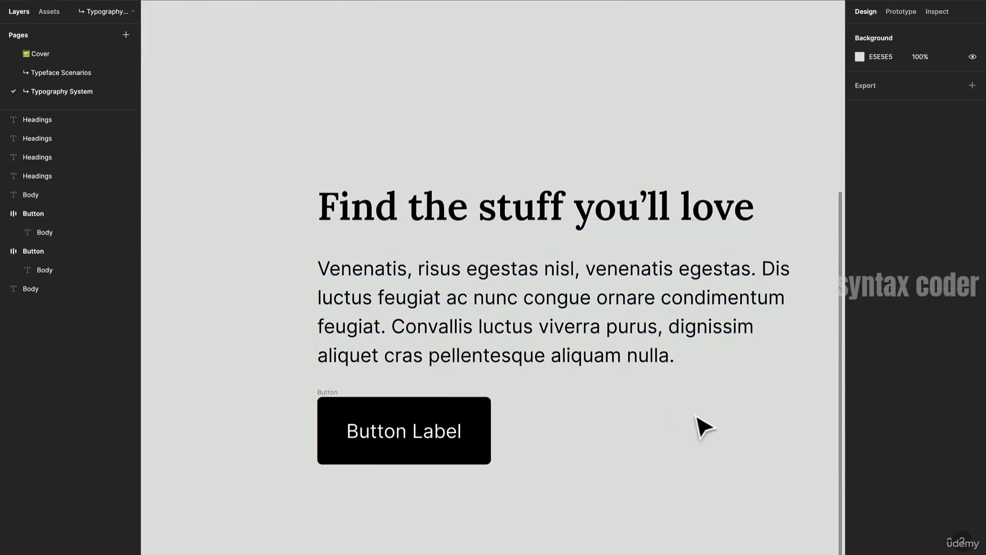
- Select the heading, paragraph and button together and wrap them in a vertical auto layout frame
{"action": "scroll", "coordinate": [703, 427], "scroll_direction": "down", "scroll_amount": 3}
{"action": "left_click_drag", "start_coordinate": [695, 417], "coordinate": [593, 337]}
{"action": "scroll", "coordinate": [592, 337], "scroll_direction": "down", "scroll_amount": 5}
{"action": "left_click_drag", "start_coordinate": [638, 406], "coordinate": [367, 219]}
{"action": "key", "text": "shift+a"}
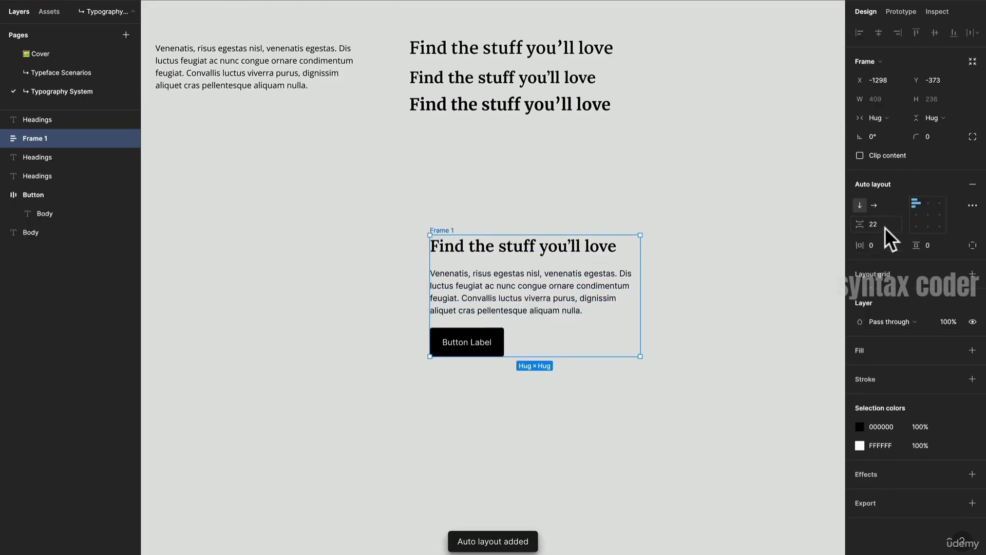
- Set the frame's horizontal and vertical padding to 24
{"action": "left_click", "coordinate": [881, 249]}
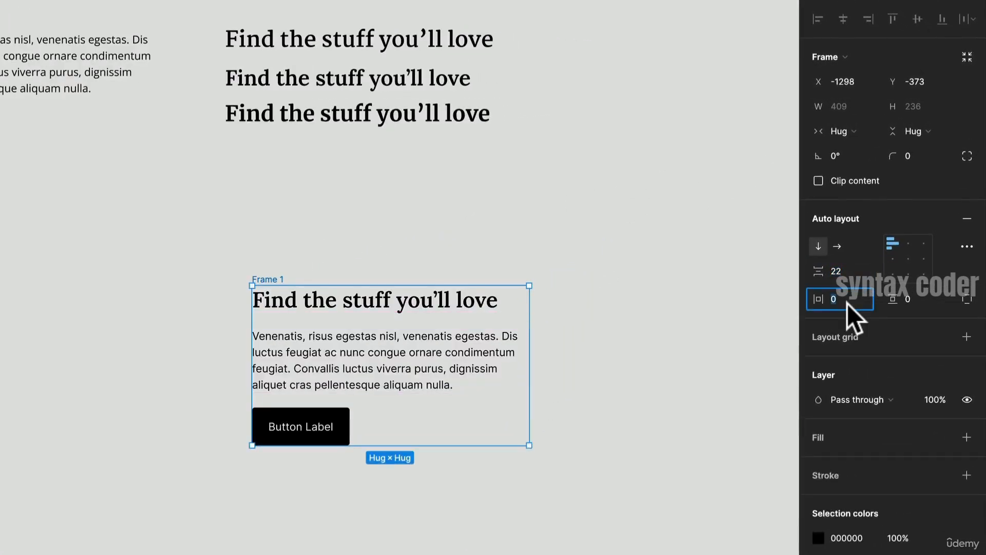
{"action": "type", "text": "24"}
{"action": "left_click", "coordinate": [916, 297]}
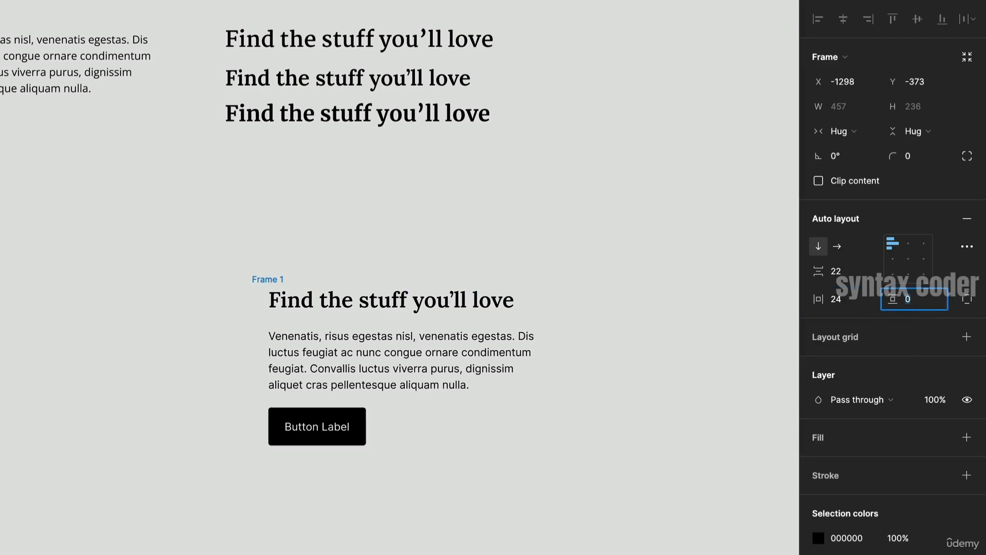
{"action": "key", "text": "Return"}
- Add a fill to the frame and pick a light pink colour, F6CEEE
{"action": "left_click", "coordinate": [967, 438]}
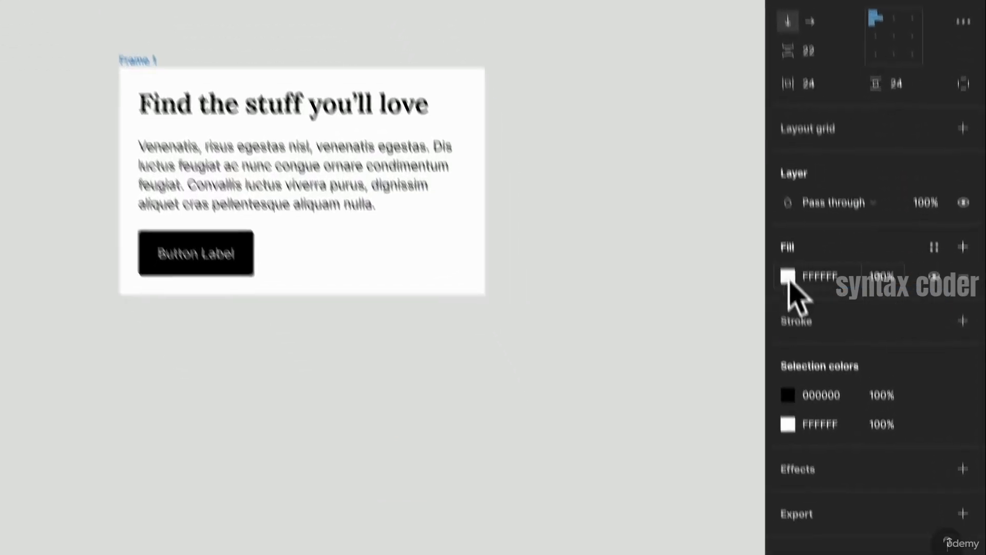
{"action": "left_click", "coordinate": [788, 278]}
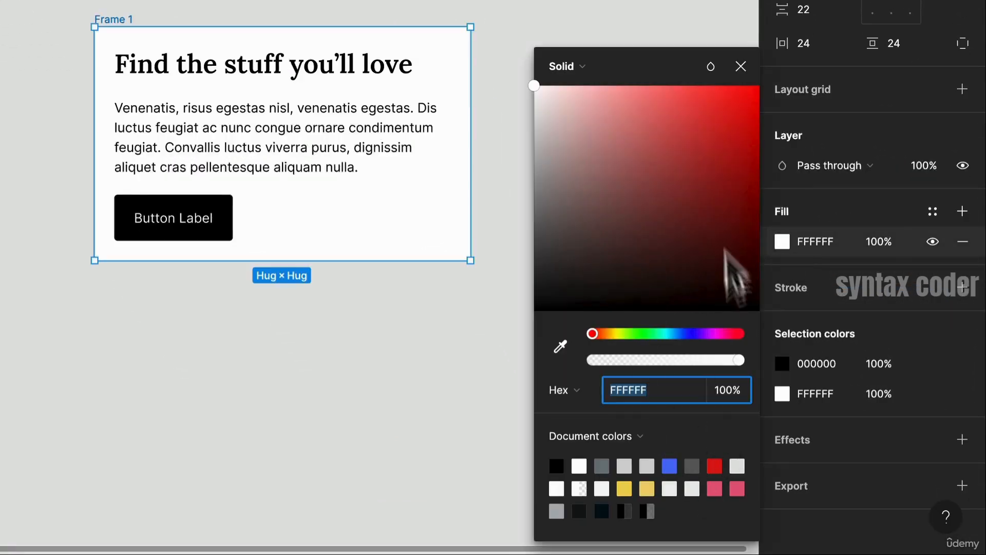
{"action": "left_click", "coordinate": [722, 334]}
{"action": "left_click_drag", "start_coordinate": [670, 202], "coordinate": [572, 97]}
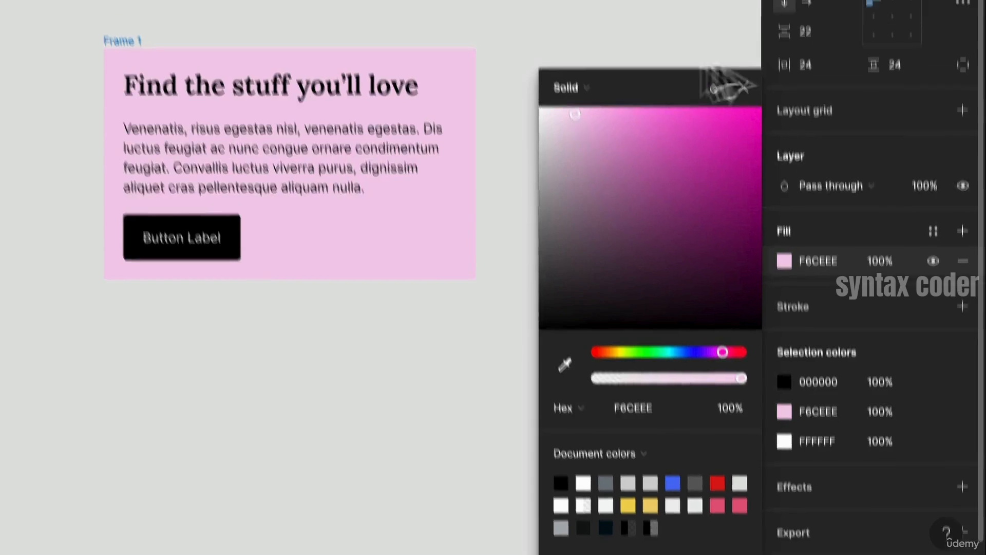
- Round the frame's corners to 20 and adjust its fill to a muted pink, E5CADF
{"action": "left_click", "coordinate": [907, 119]}
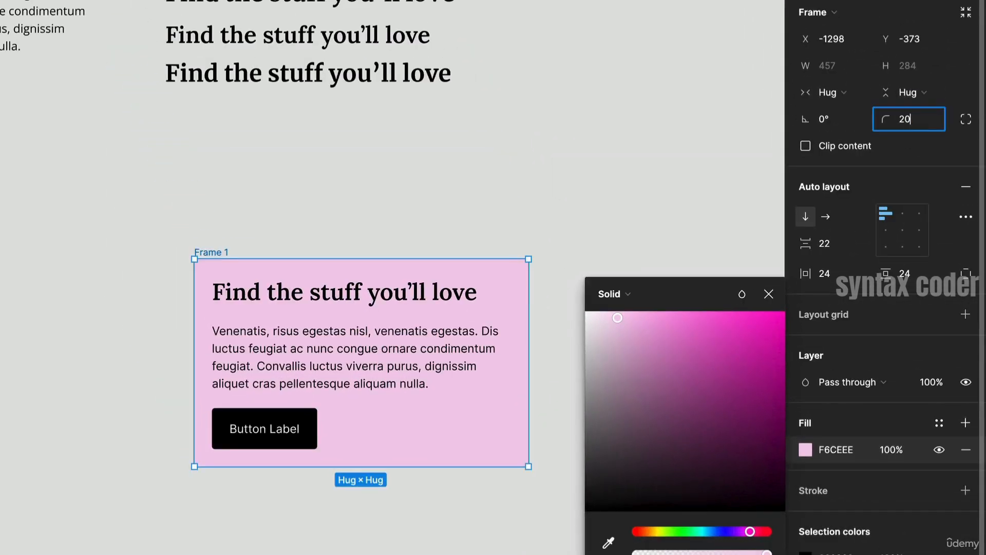
{"action": "key", "text": "Return"}
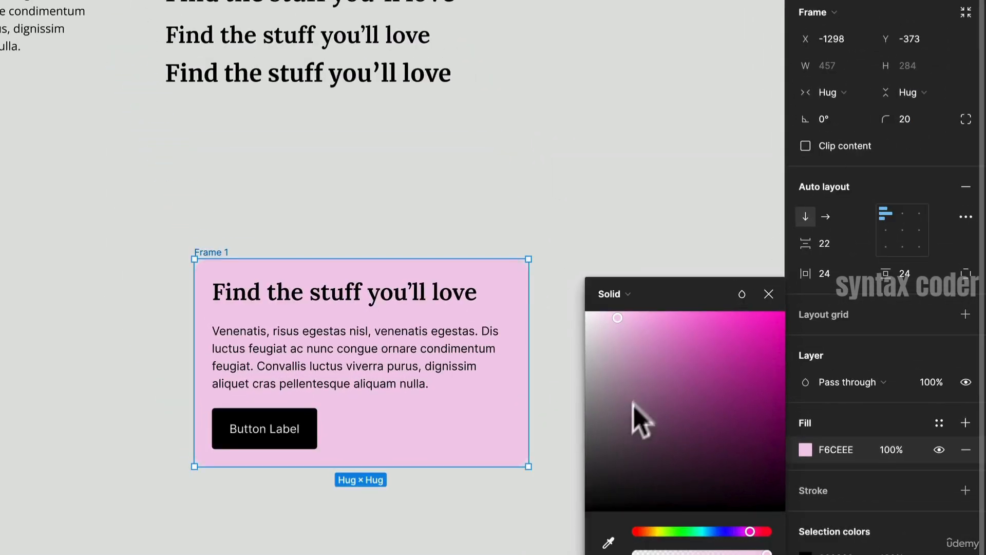
{"action": "left_click_drag", "start_coordinate": [619, 325], "coordinate": [602, 334]}
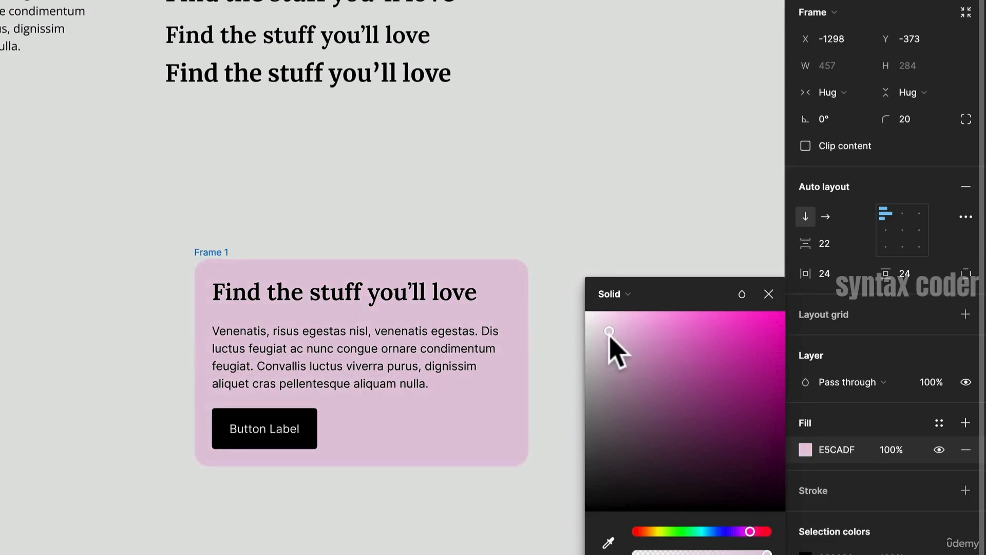
- Inspect the button and body paragraph settings inside the card frame
{"action": "left_click", "coordinate": [302, 432]}
{"action": "scroll", "coordinate": [306, 425], "scroll_direction": "up", "scroll_amount": 3}
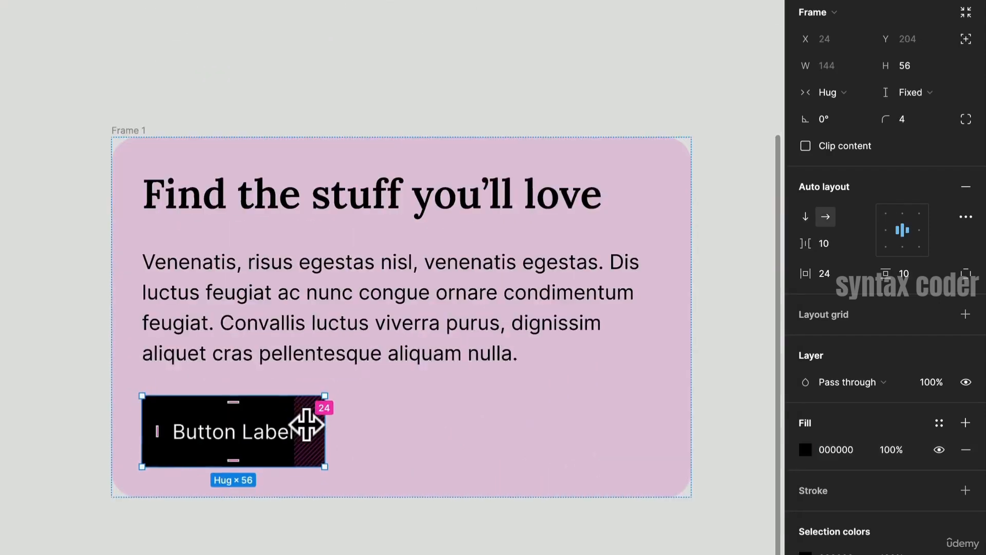
{"action": "scroll", "coordinate": [306, 425], "scroll_direction": "up", "scroll_amount": 2}
{"action": "left_click", "coordinate": [424, 16]}
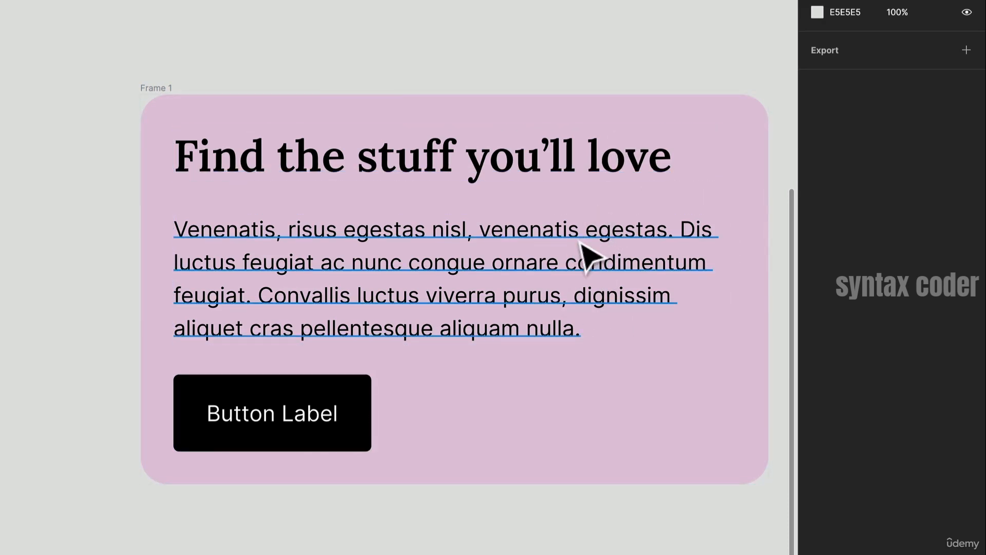
{"action": "left_click", "coordinate": [538, 298]}
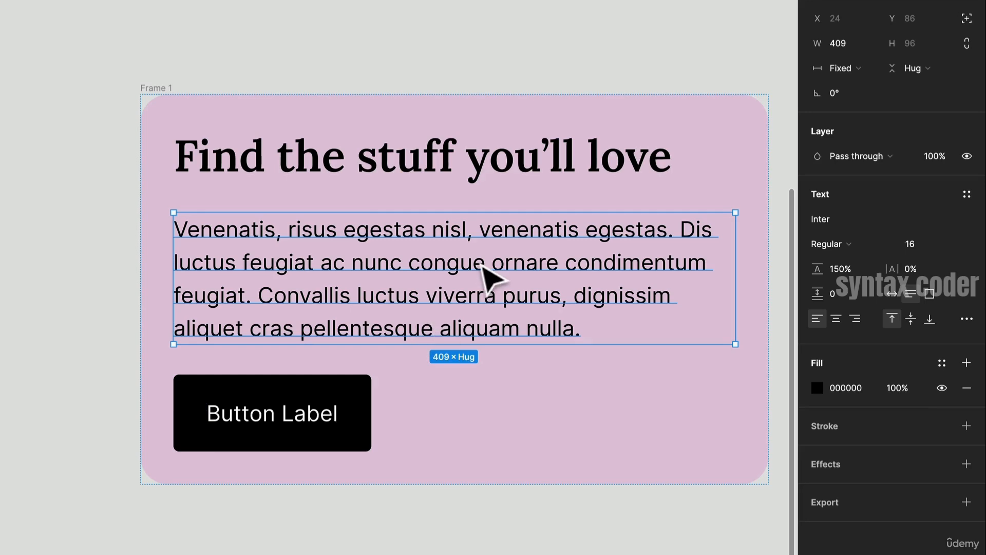
{"action": "left_click", "coordinate": [273, 78]}
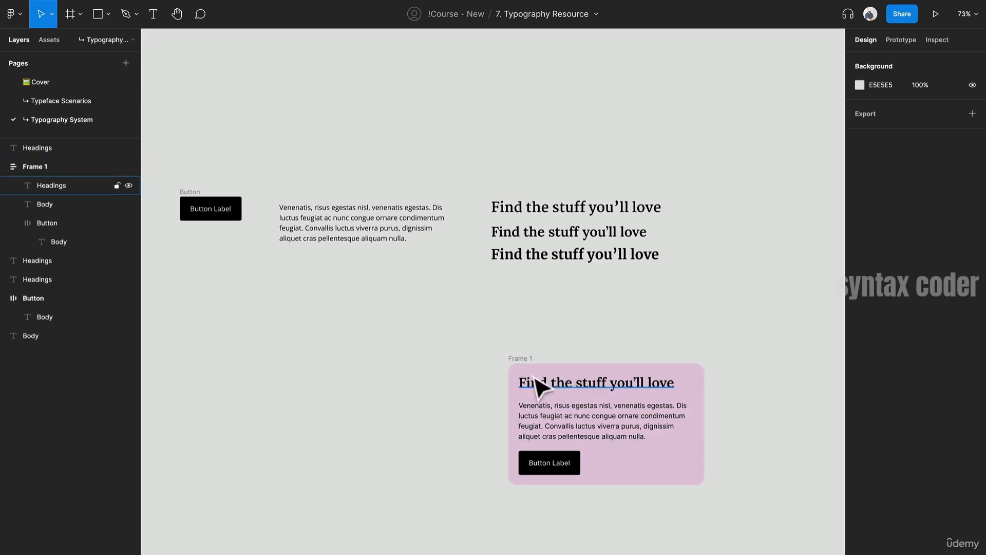
- Move the card frame to the left and delete the three stacked heading samples
{"action": "left_click_drag", "start_coordinate": [528, 368], "coordinate": [193, 302]}
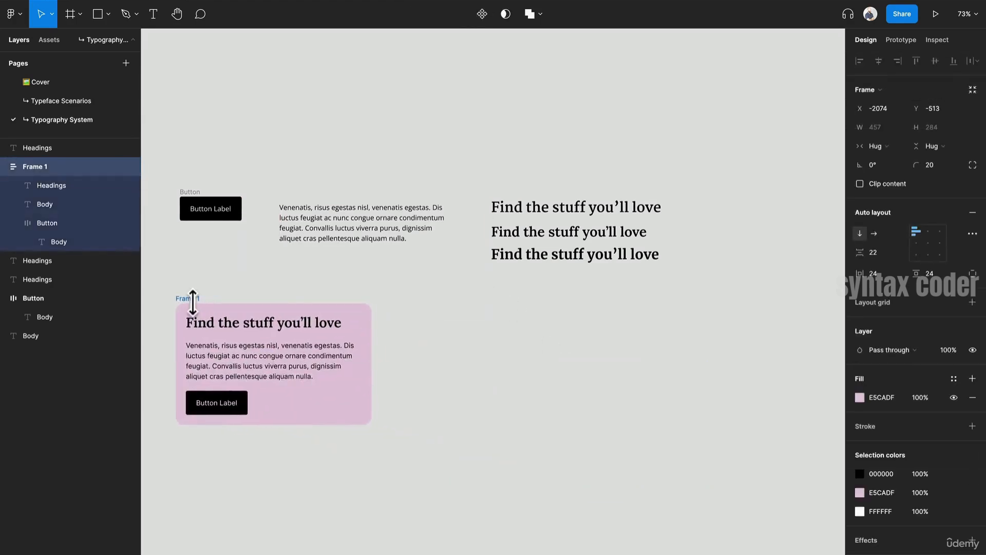
{"action": "left_click", "coordinate": [553, 211]}
{"action": "left_click", "coordinate": [556, 256]}
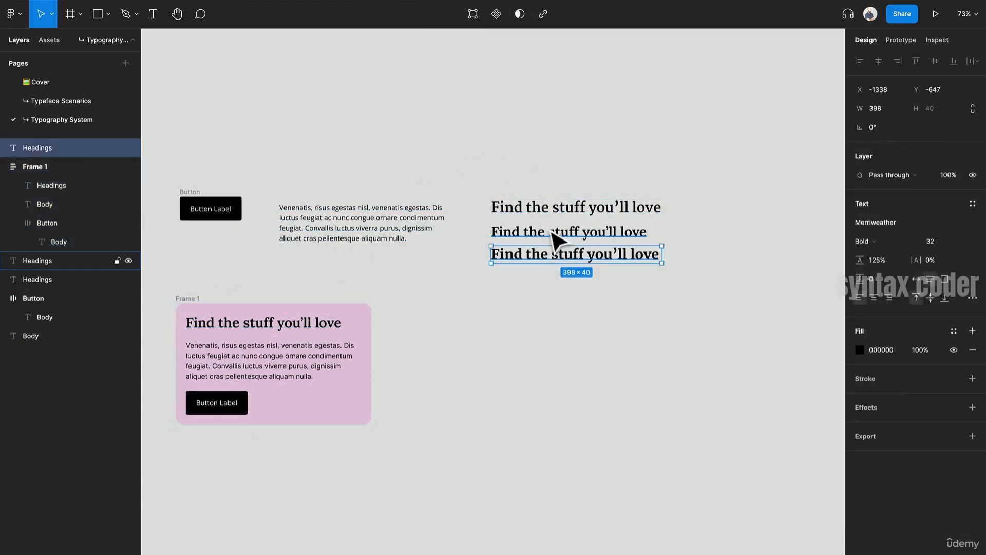
{"action": "left_click", "coordinate": [549, 232]}
{"action": "left_click_drag", "start_coordinate": [548, 239], "coordinate": [744, 368]}
{"action": "left_click_drag", "start_coordinate": [564, 290], "coordinate": [528, 110]}
{"action": "key", "text": "Delete"}
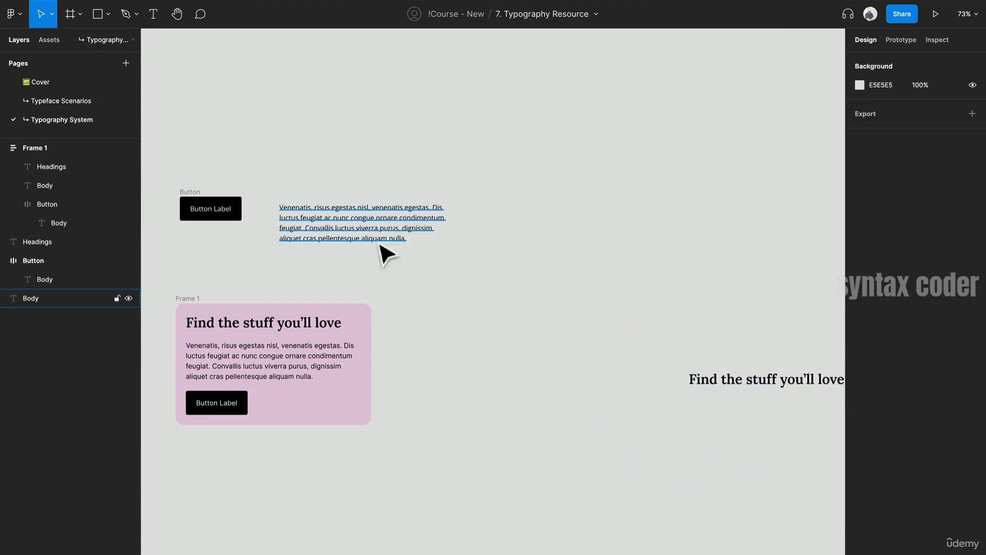
- Reposition the Open Sans body paragraph and the remaining Lora heading on the canvas
{"action": "left_click_drag", "start_coordinate": [380, 234], "coordinate": [594, 360]}
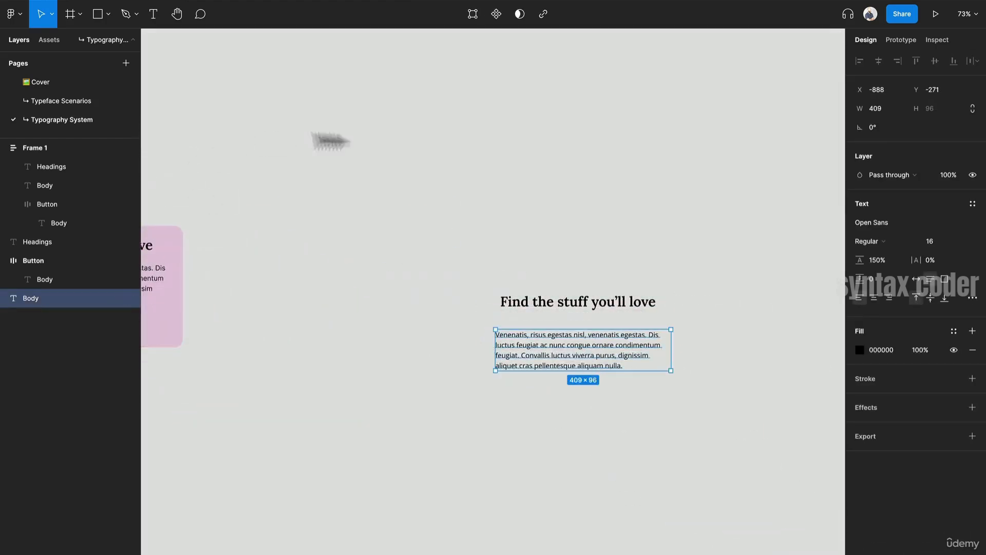
{"action": "scroll", "coordinate": [796, 401], "scroll_direction": "up", "scroll_amount": 1}
{"action": "scroll", "coordinate": [789, 391], "scroll_direction": "left", "scroll_amount": 1}
{"action": "left_click_drag", "start_coordinate": [417, 72], "coordinate": [454, 137]}
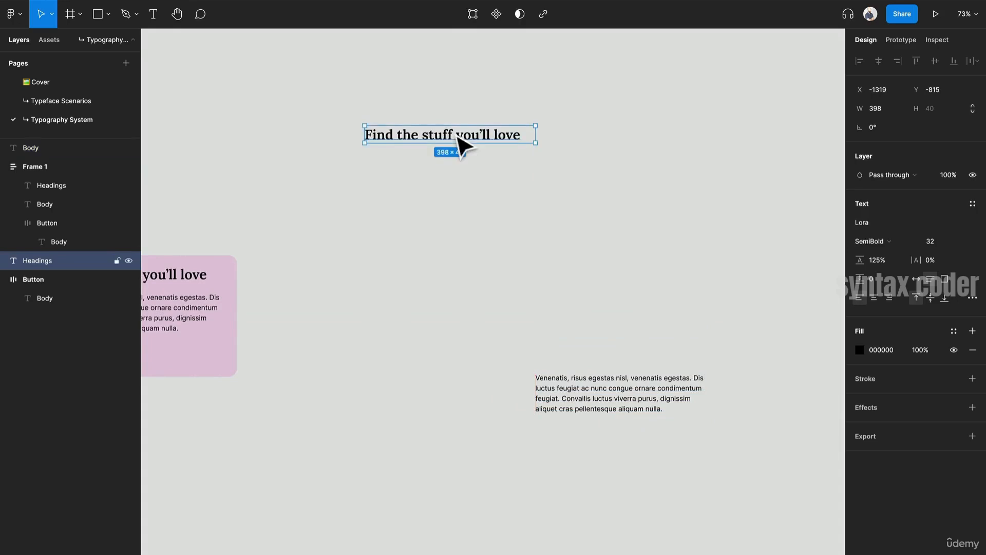
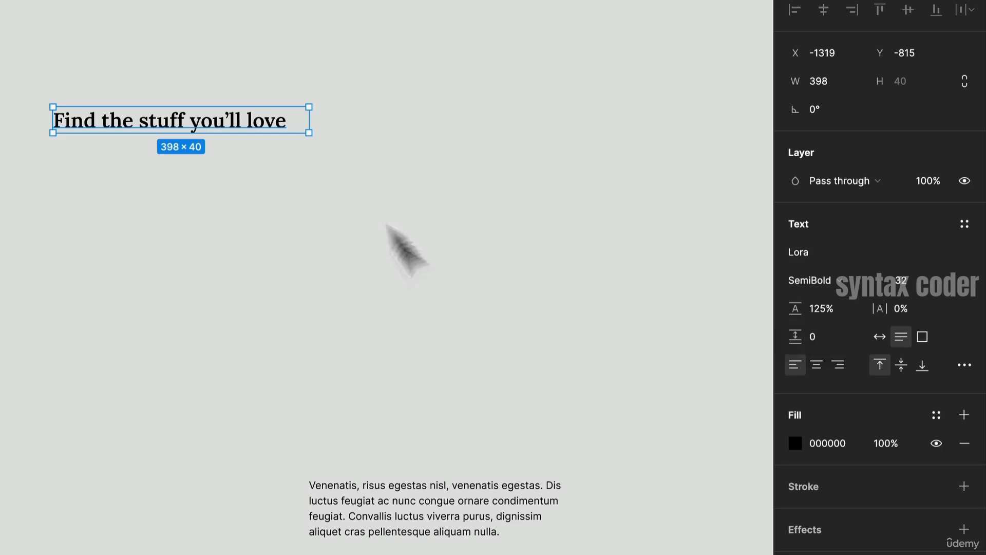
- Widen the Lora heading to about 588 px and set its font size to 40
{"action": "left_click_drag", "start_coordinate": [308, 119], "coordinate": [346, 132]}
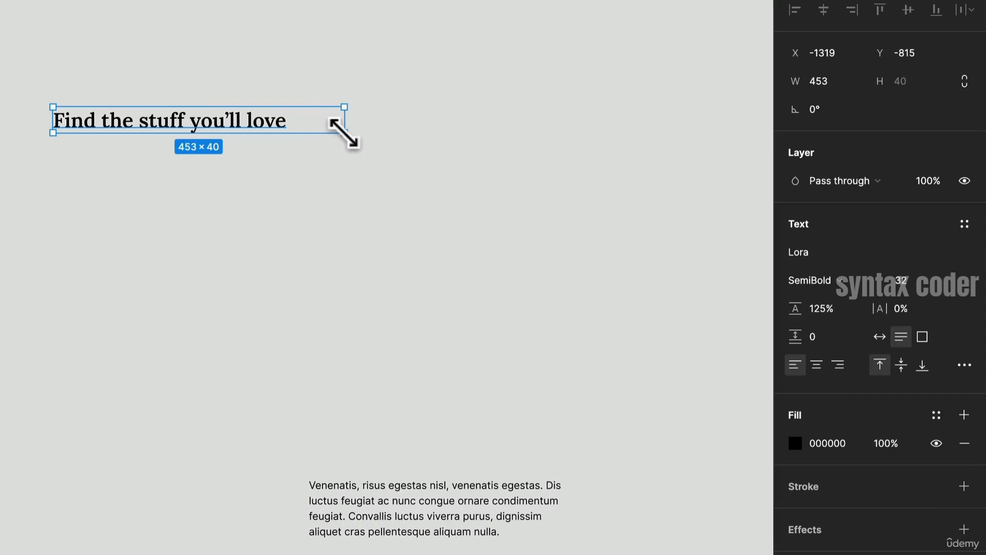
{"action": "left_click", "coordinate": [912, 280]}
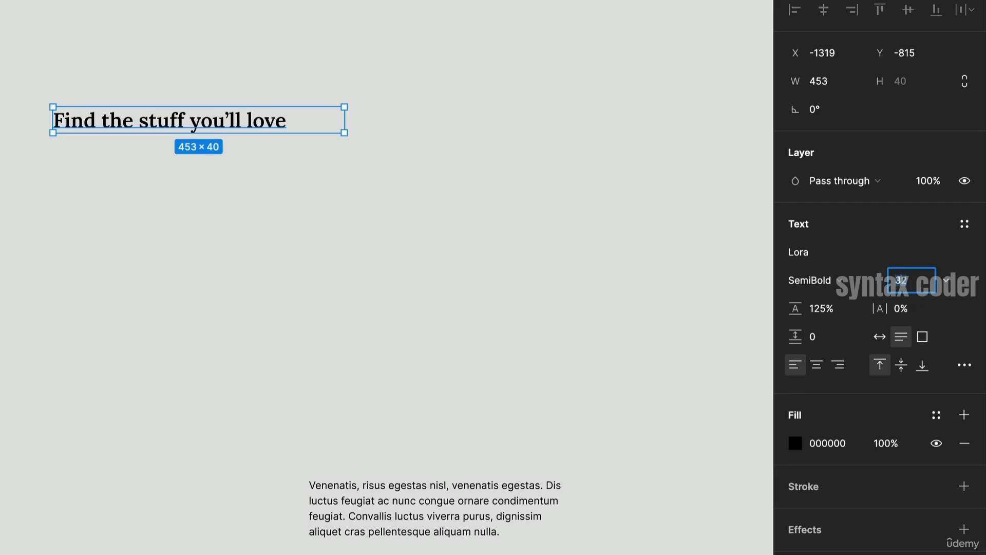
{"action": "key", "text": "Return"}
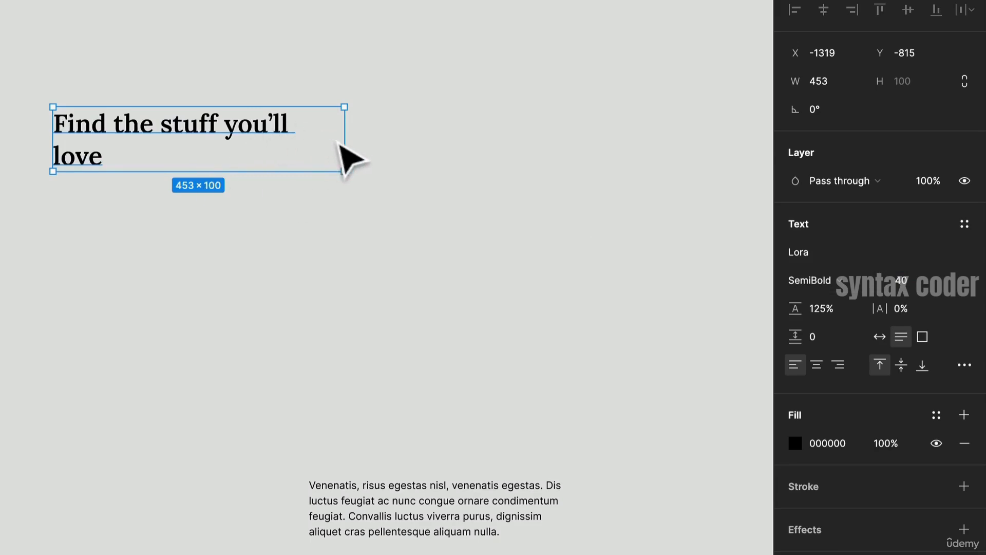
{"action": "left_click_drag", "start_coordinate": [343, 141], "coordinate": [432, 136]}
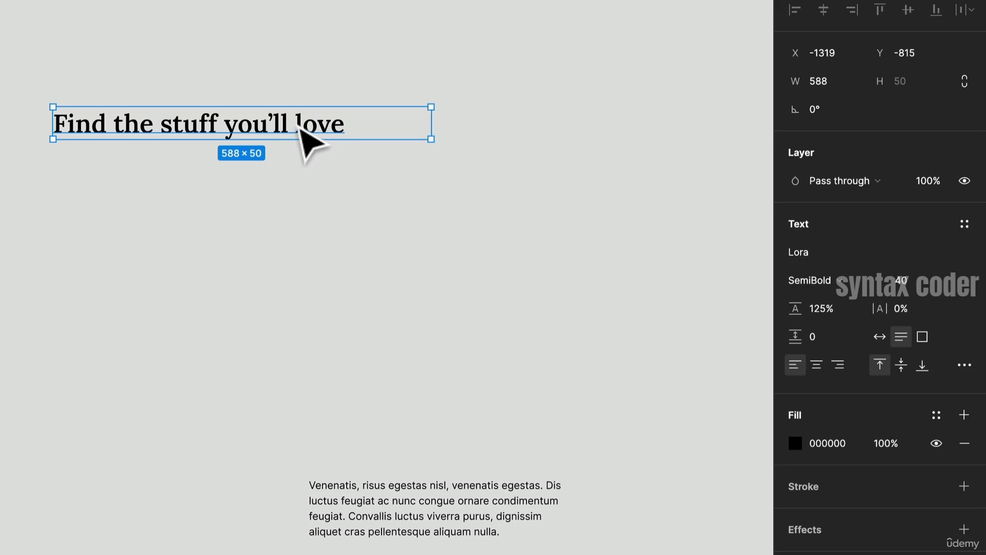
- Duplicate the heading downward four times to form a vertical stack of heading samples
{"action": "left_click_drag", "start_coordinate": [299, 128], "coordinate": [284, 187]}
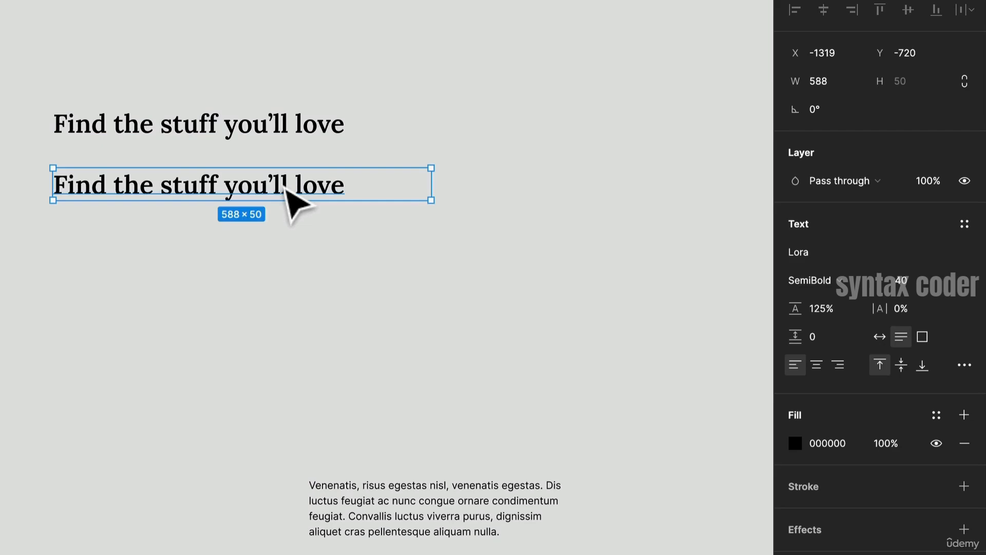
{"action": "key", "text": "ctrl+d"}
{"action": "key", "text": "ctrl+d"}
{"action": "key", "text": "ctrl+d"}
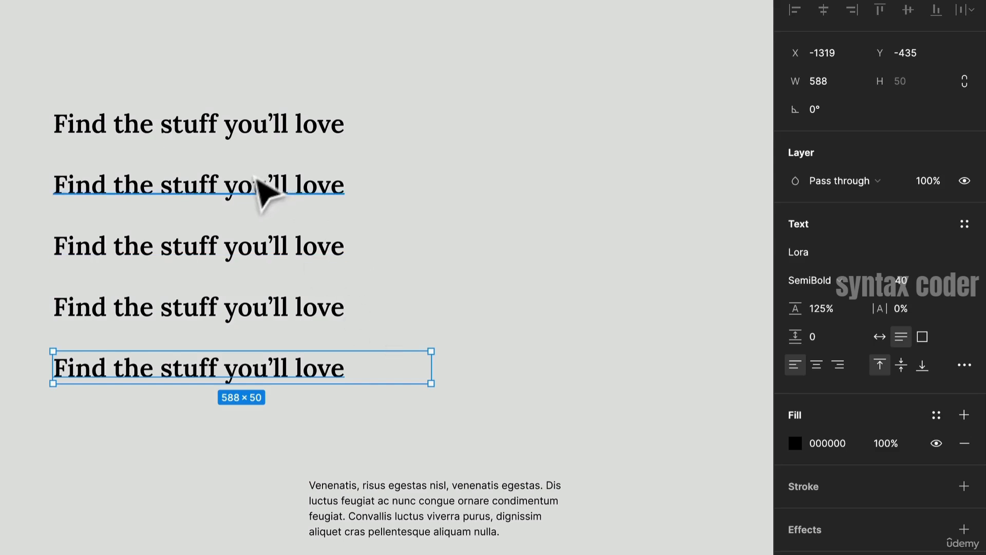
- Set the second heading's font size to 32
{"action": "left_click", "coordinate": [260, 193]}
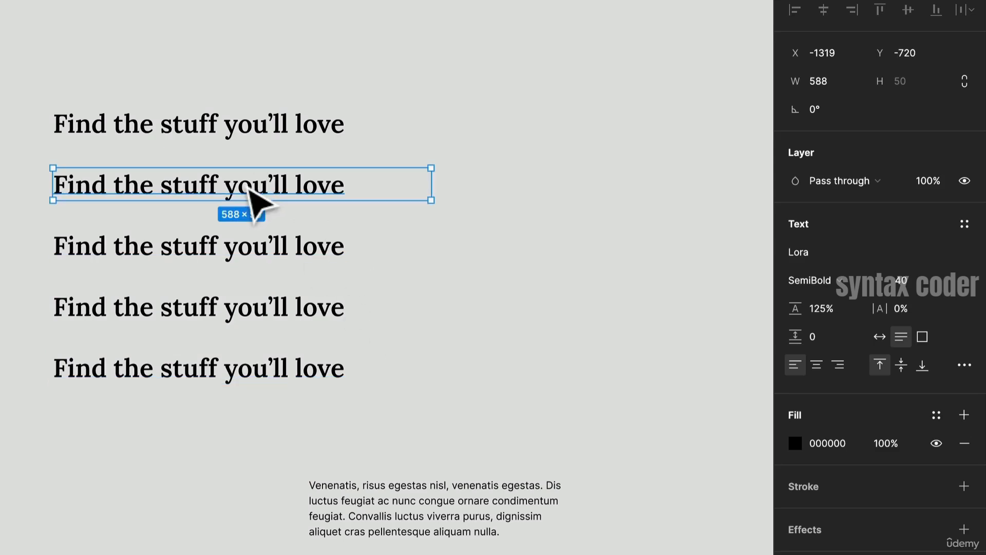
{"action": "left_click", "coordinate": [909, 280]}
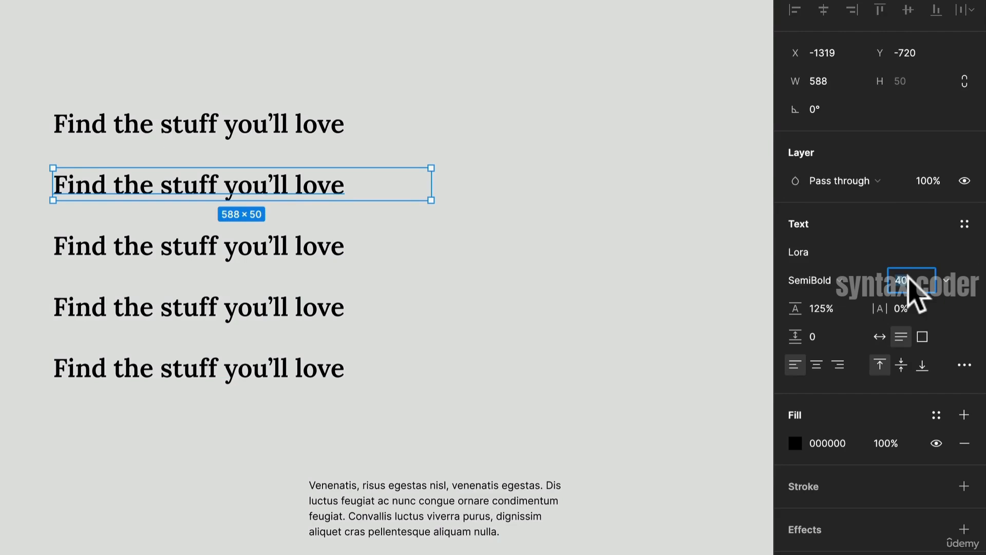
{"action": "type", "text": "32"}
{"action": "key", "text": "Return"}
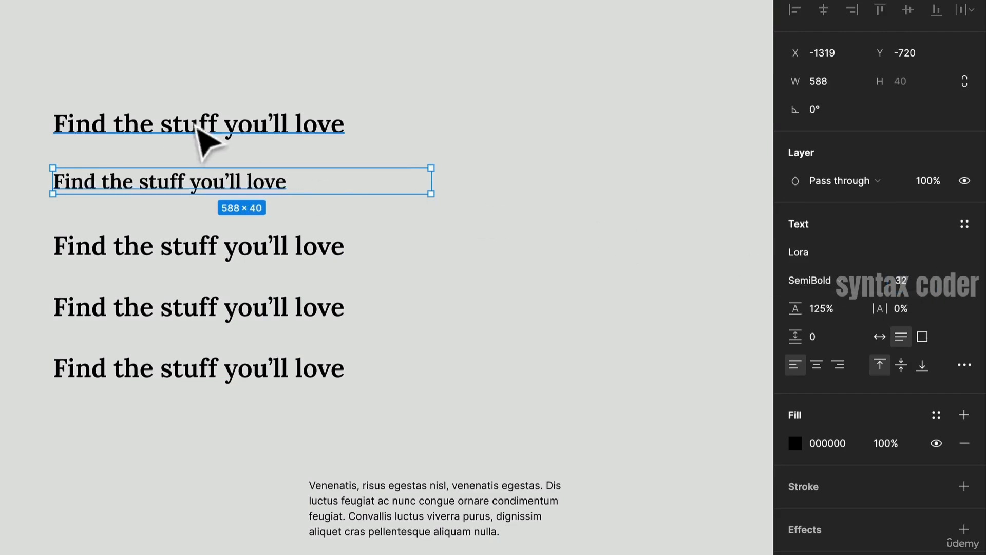
- Try to set the second heading's font size to 36
{"action": "left_click", "coordinate": [273, 134]}
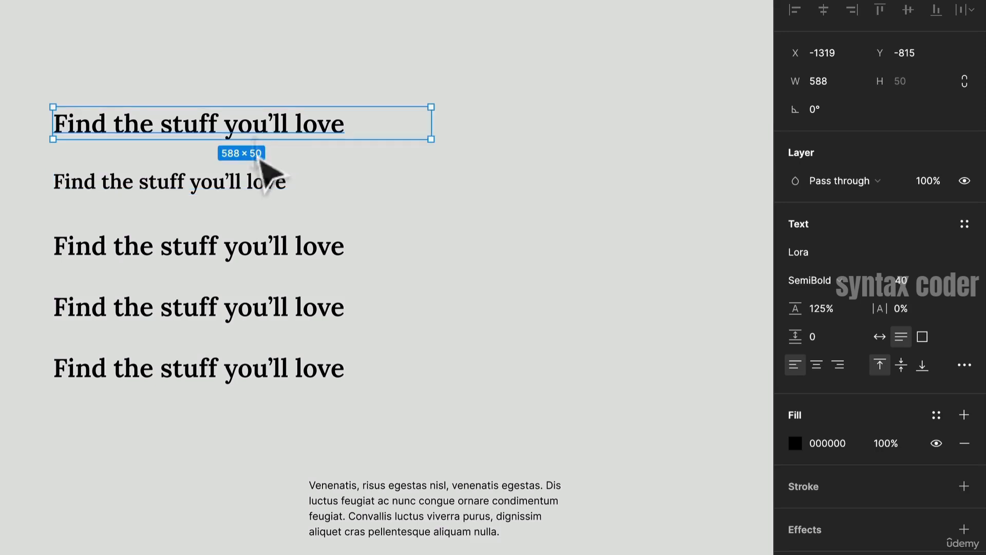
{"action": "left_click", "coordinate": [257, 177]}
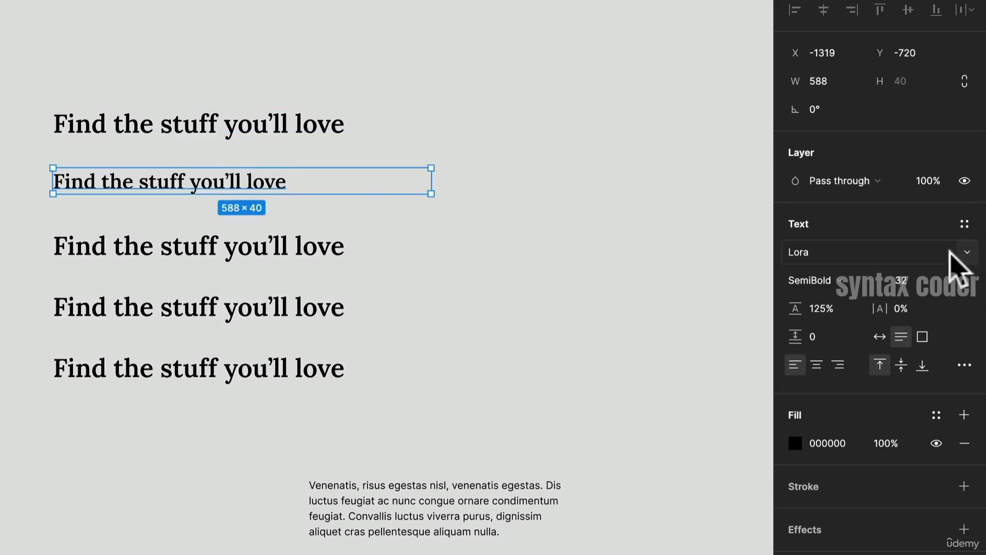
{"action": "left_click", "coordinate": [923, 280]}
{"action": "type", "text": "36"}
{"action": "key", "text": "Return"}
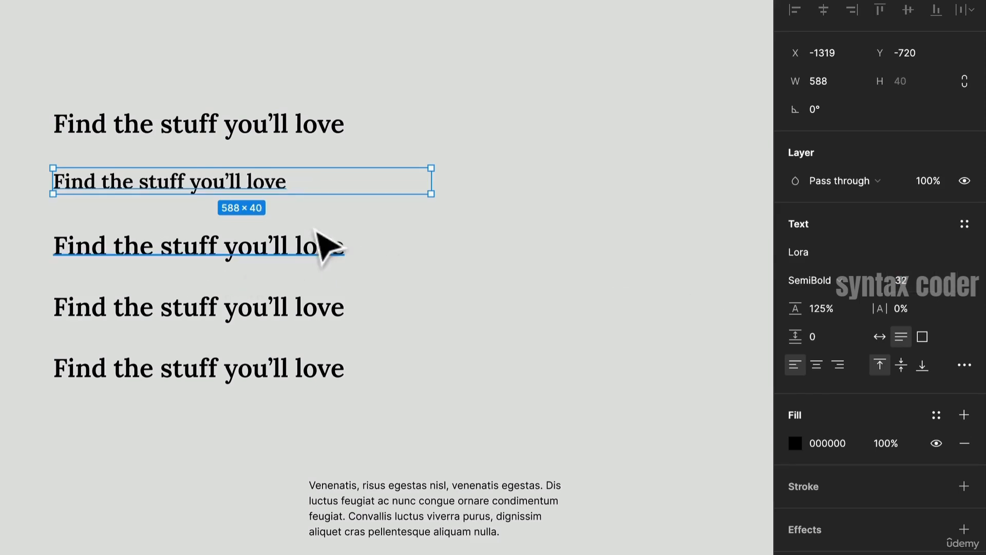
- Set the third heading's font size to 24
{"action": "left_click", "coordinate": [297, 242]}
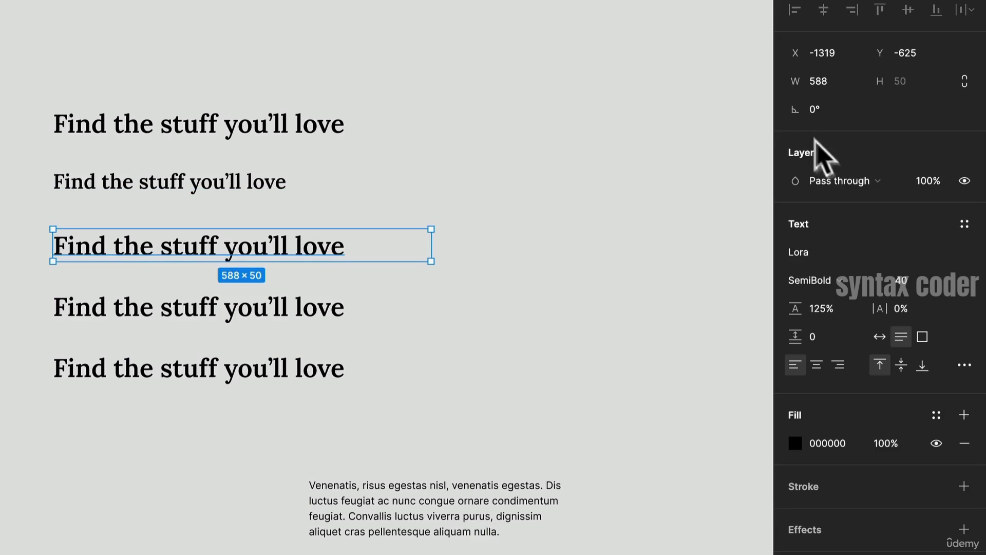
{"action": "left_click", "coordinate": [919, 282]}
{"action": "type", "text": "24"}
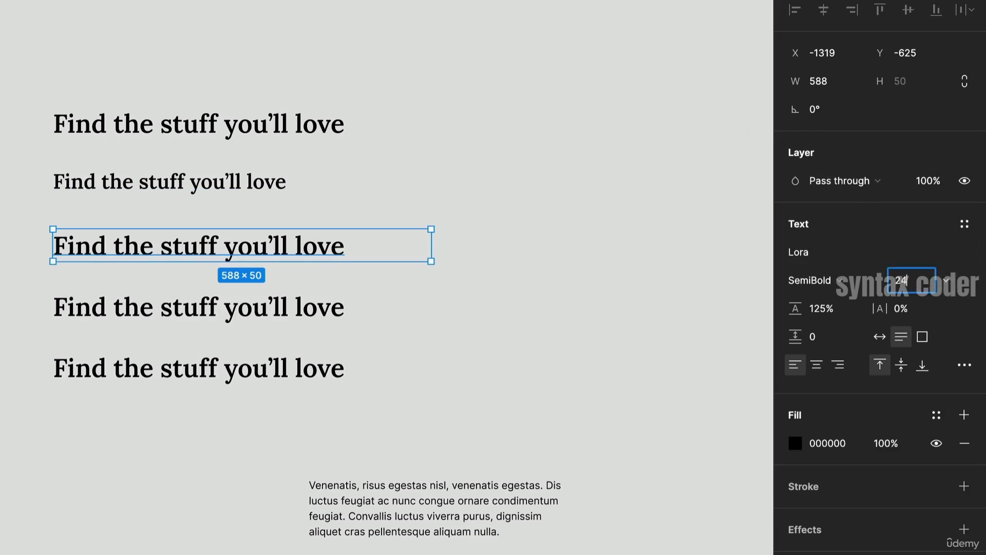
{"action": "key", "text": "Return"}
- Set the fourth heading's font size to 18
{"action": "left_click_drag", "start_coordinate": [323, 304], "coordinate": [323, 303]}
{"action": "left_click", "coordinate": [919, 281]}
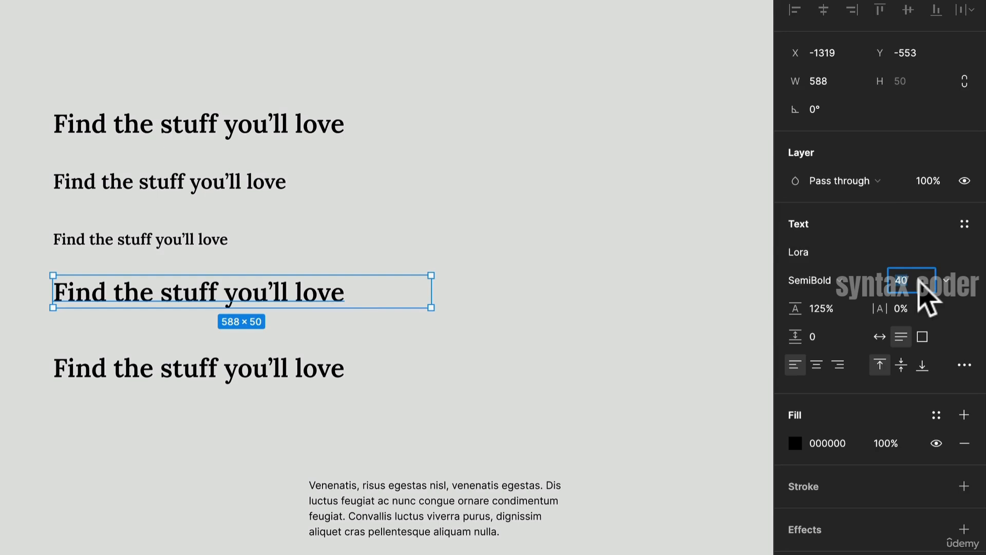
{"action": "type", "text": "18"}
{"action": "key", "text": "Return"}
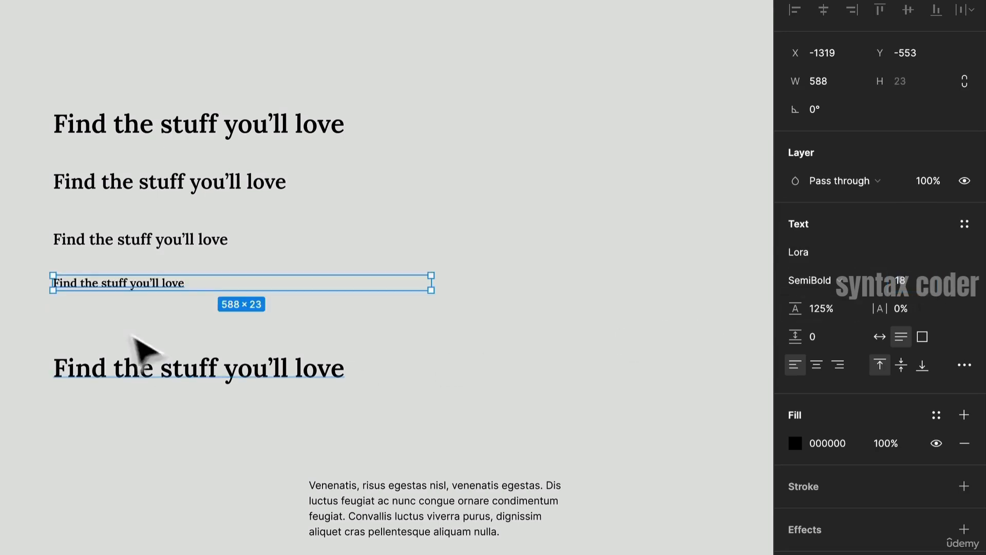
- Move the fifth heading up closer to the others and set its font size to 14
{"action": "left_click_drag", "start_coordinate": [208, 382], "coordinate": [204, 344]}
{"action": "left_click", "coordinate": [907, 281]}
{"action": "type", "text": "1"}
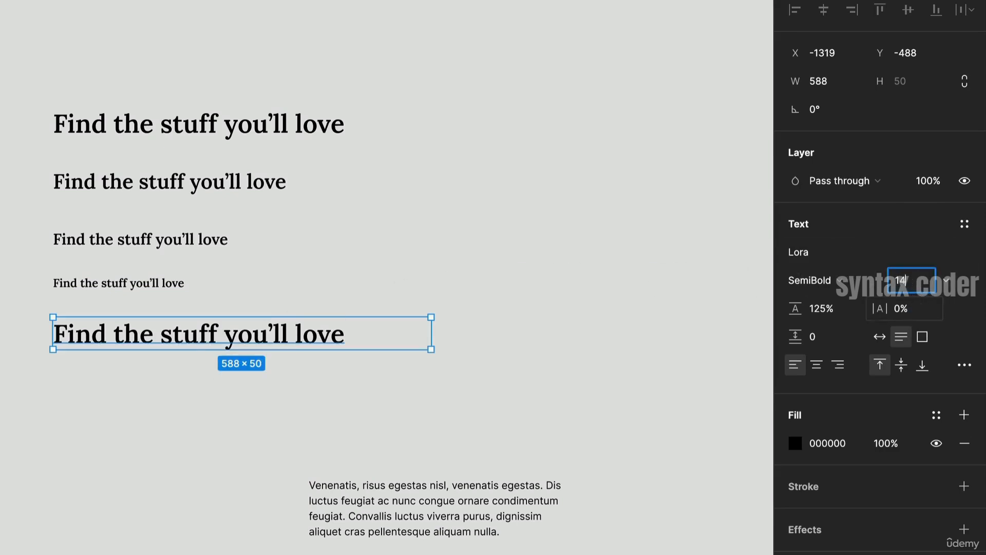
{"action": "key", "text": "Return"}
{"action": "scroll", "coordinate": [331, 264], "scroll_direction": "up", "scroll_amount": 3}
{"action": "scroll", "coordinate": [331, 265], "scroll_direction": "right", "scroll_amount": 2}
{"action": "left_click", "coordinate": [217, 517]}
{"action": "scroll", "coordinate": [217, 517], "scroll_direction": "up", "scroll_amount": 1}
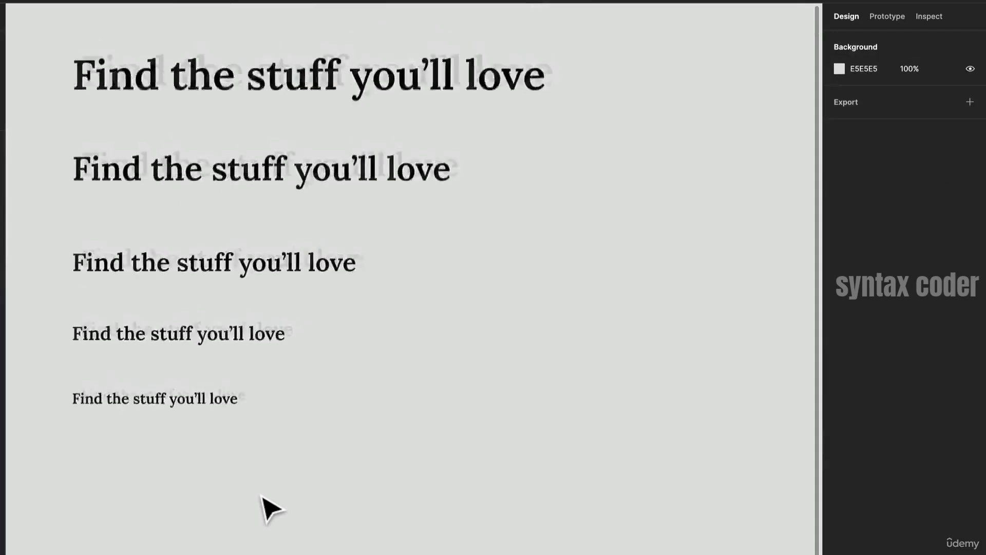
{"action": "scroll", "coordinate": [271, 510], "scroll_direction": "down", "scroll_amount": 2}
{"action": "scroll", "coordinate": [271, 511], "scroll_direction": "down", "scroll_amount": 3}
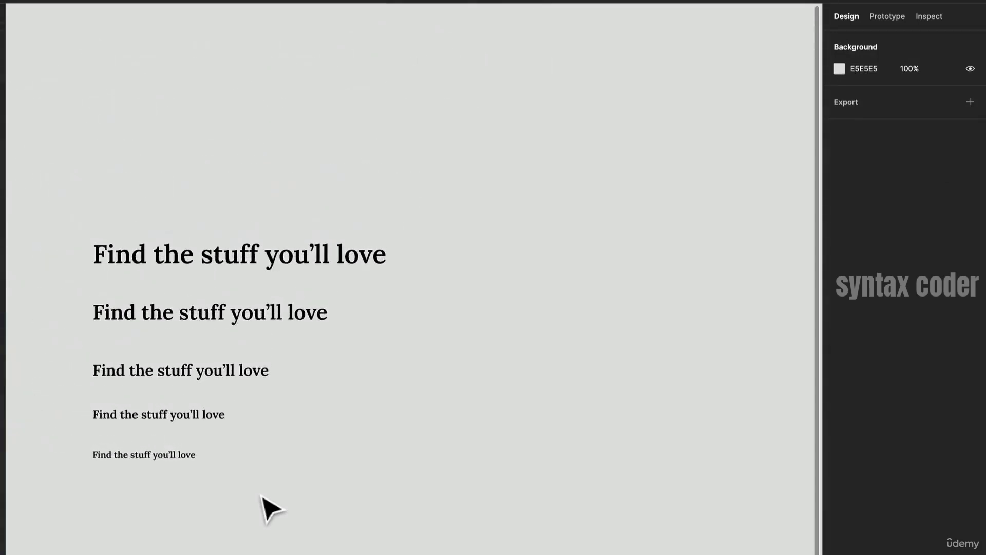
{"action": "left_click_drag", "start_coordinate": [260, 492], "coordinate": [186, 362]}
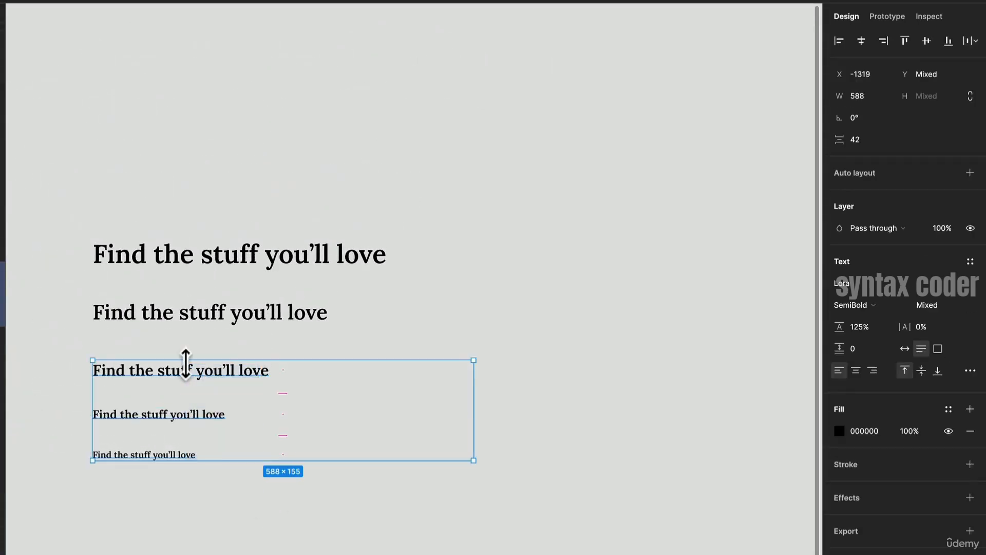
{"action": "scroll", "coordinate": [188, 367], "scroll_direction": "down", "scroll_amount": 3}
{"action": "scroll", "coordinate": [188, 368], "scroll_direction": "left", "scroll_amount": 4}
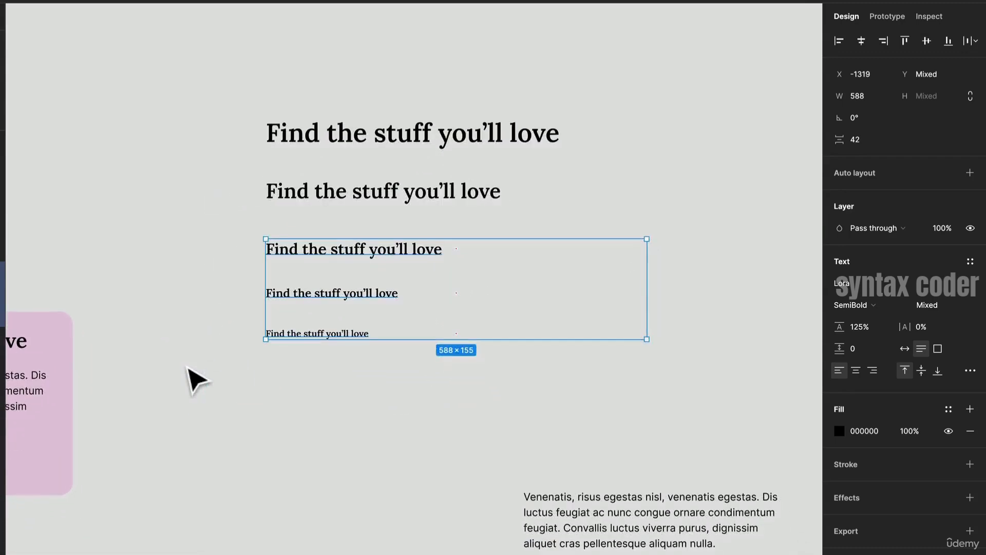
- Move the Inter body paragraph below the heading stack and widen it to about 588 px
{"action": "left_click", "coordinate": [354, 458]}
{"action": "left_click_drag", "start_coordinate": [622, 544], "coordinate": [364, 492]}
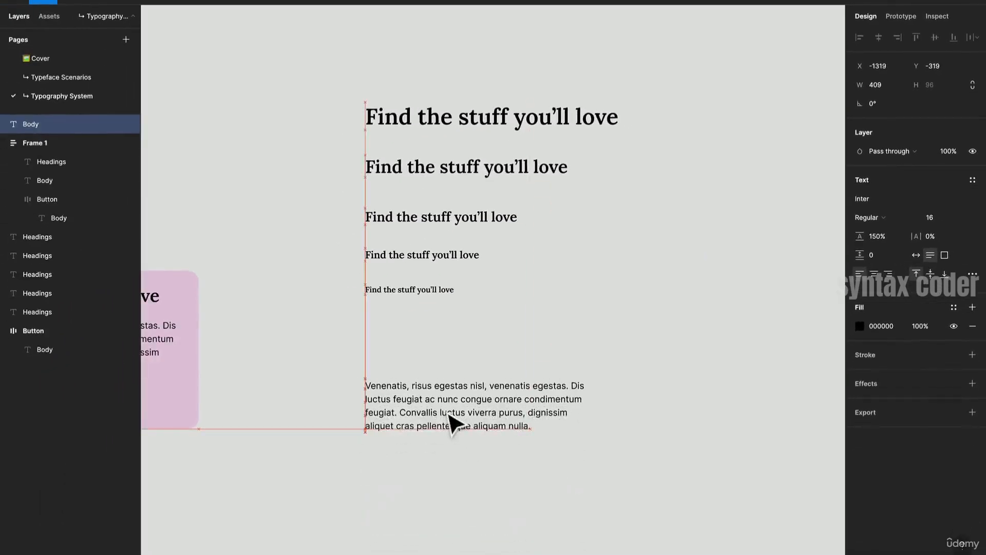
{"action": "left_click_drag", "start_coordinate": [450, 415], "coordinate": [450, 415]}
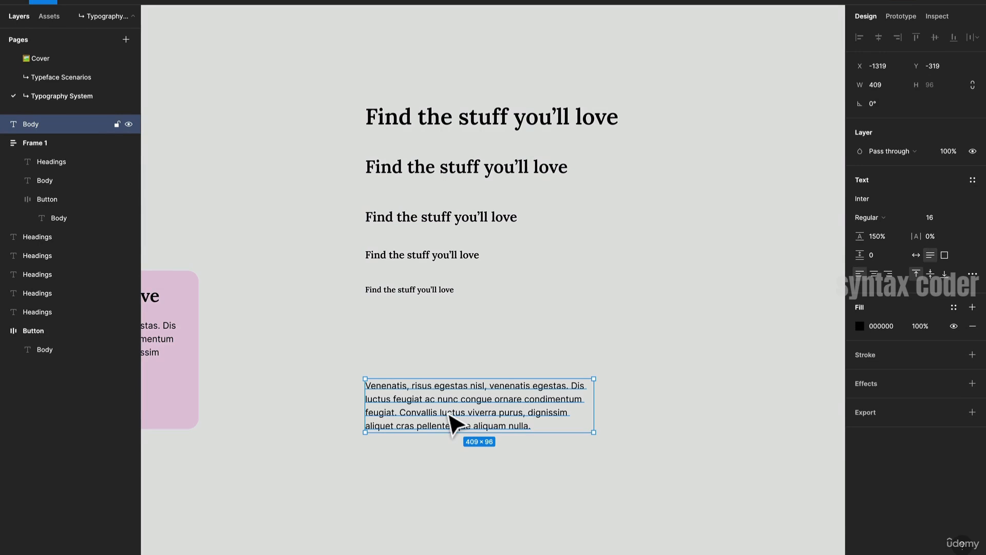
{"action": "left_click_drag", "start_coordinate": [595, 412], "coordinate": [647, 413]}
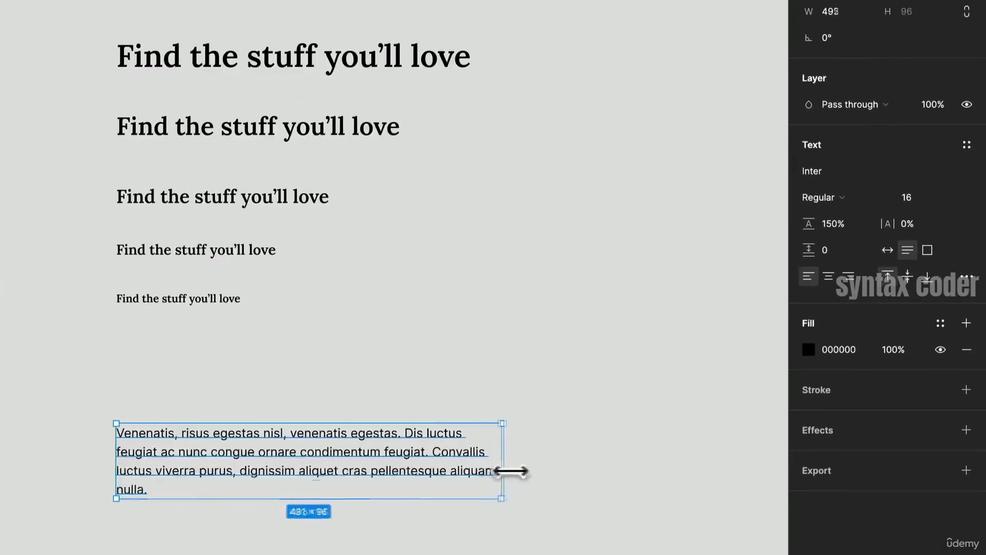
{"action": "left_click_drag", "start_coordinate": [511, 471], "coordinate": [576, 486]}
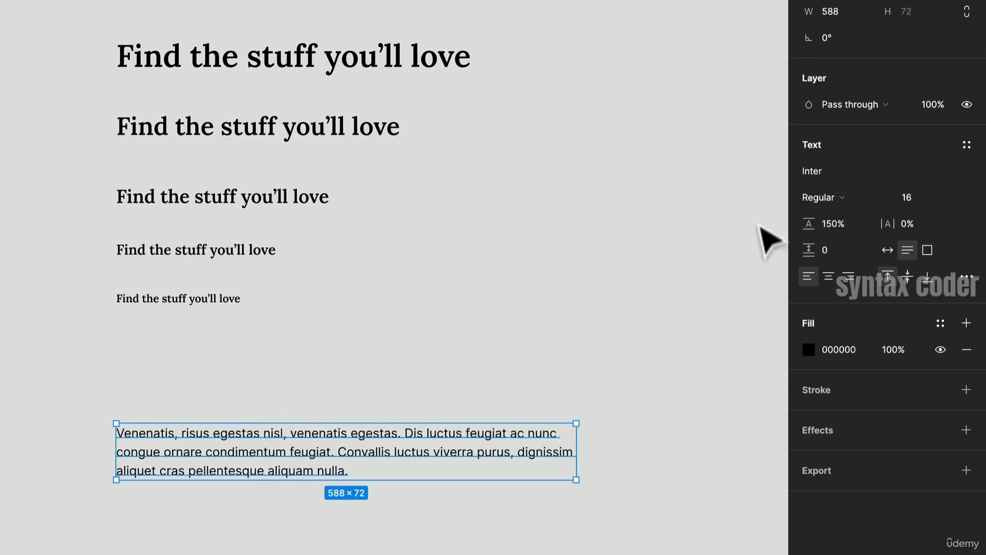
- Try a 125% line height on the body paragraph and undo it
{"action": "left_click", "coordinate": [837, 234]}
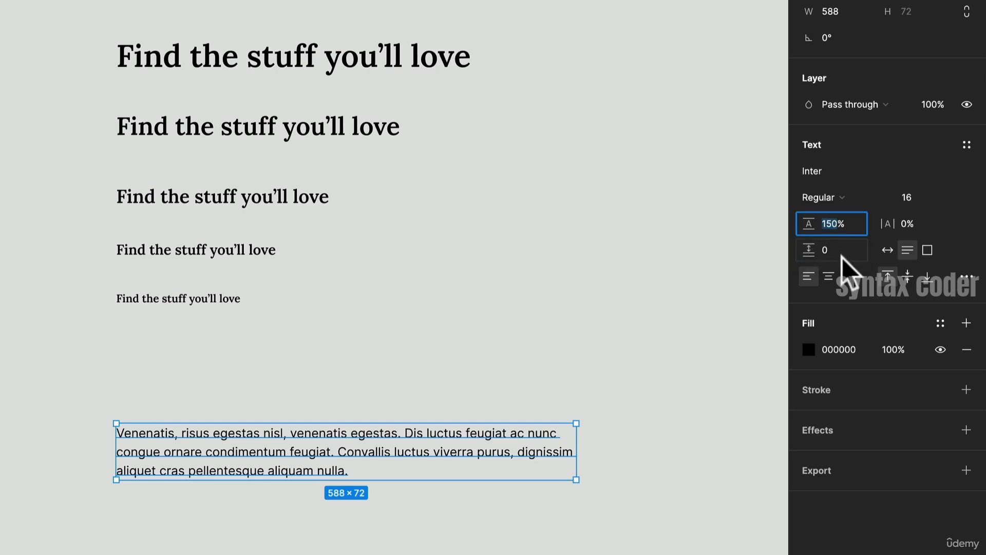
{"action": "type", "text": "125"}
{"action": "key", "text": "Return"}
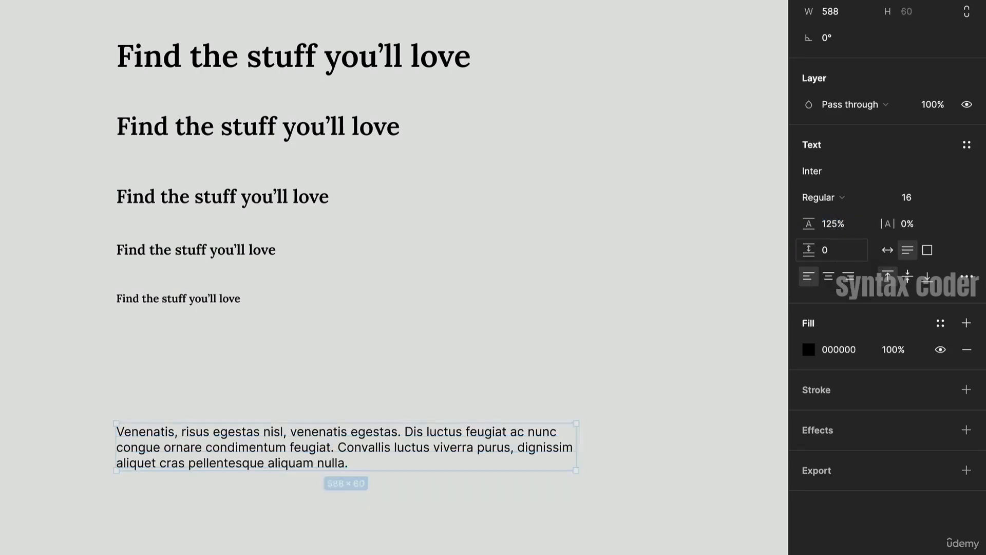
{"action": "key", "text": "ctrl+z"}
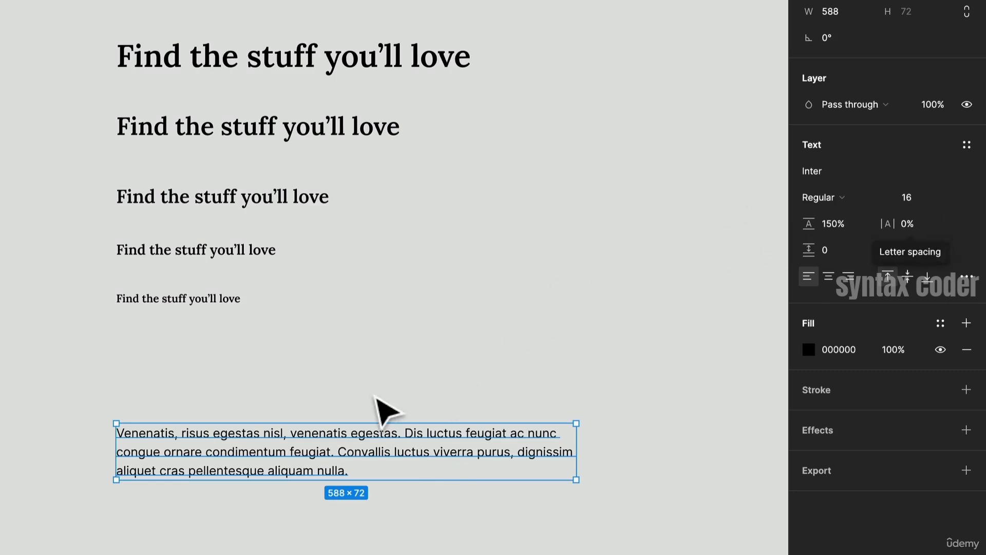
- Duplicate the body paragraph below itself and set the copy's weight to Medium
{"action": "left_click_drag", "start_coordinate": [336, 455], "coordinate": [399, 466]}
{"action": "left_click", "coordinate": [852, 176]}
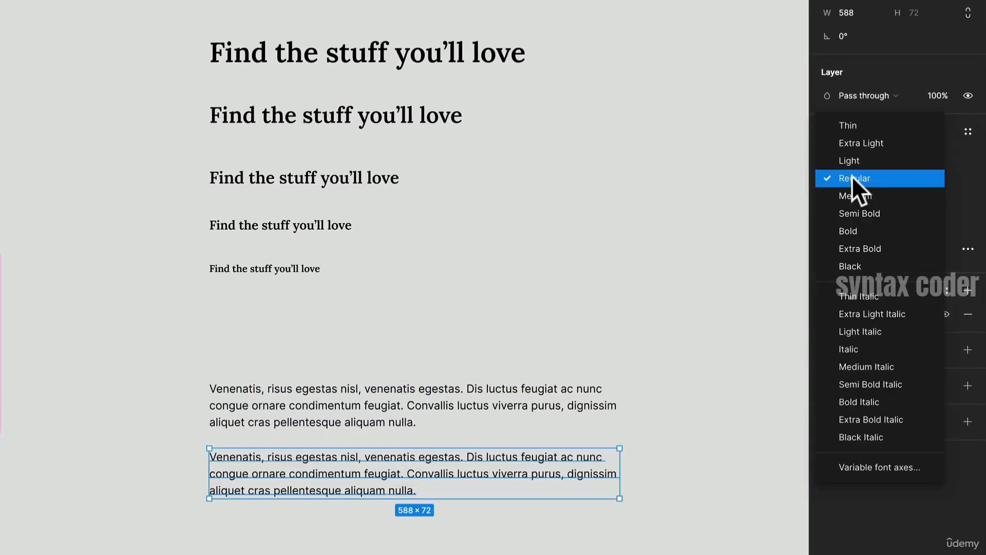
{"action": "left_click", "coordinate": [858, 204]}
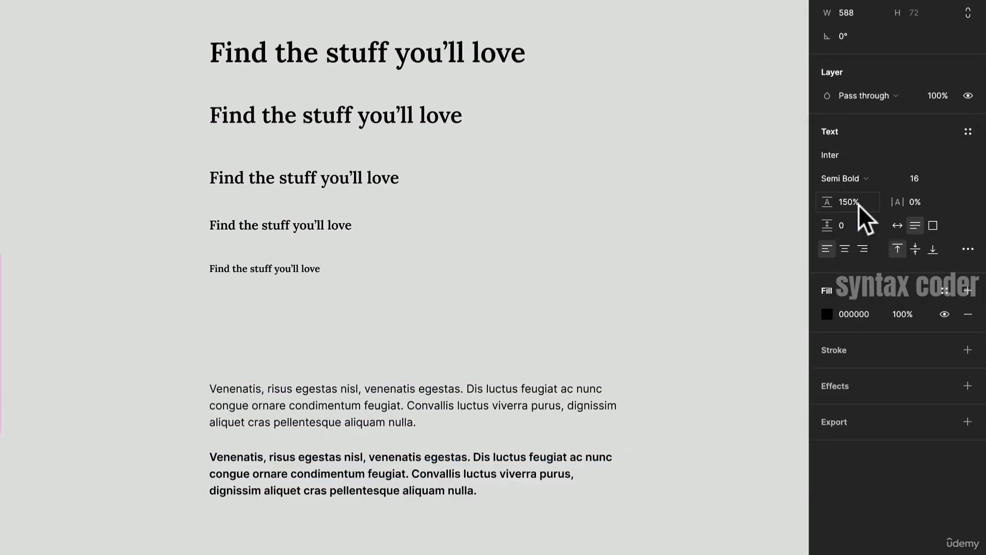
{"action": "left_click", "coordinate": [857, 181]}
{"action": "left_click", "coordinate": [856, 160]}
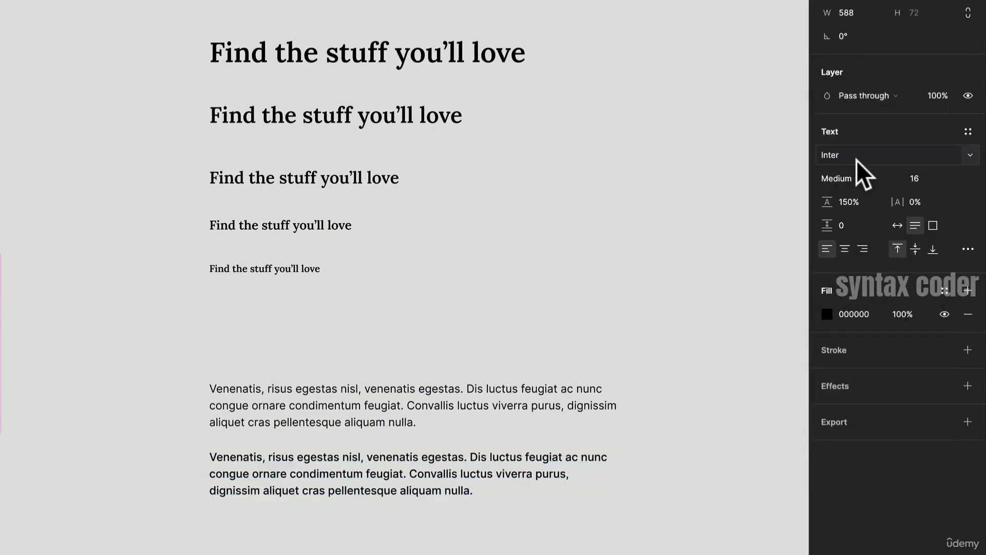
- Select both body paragraphs, duplicate them, and move the copy further down the canvas
{"action": "scroll", "coordinate": [409, 447], "scroll_direction": "up", "scroll_amount": 5}
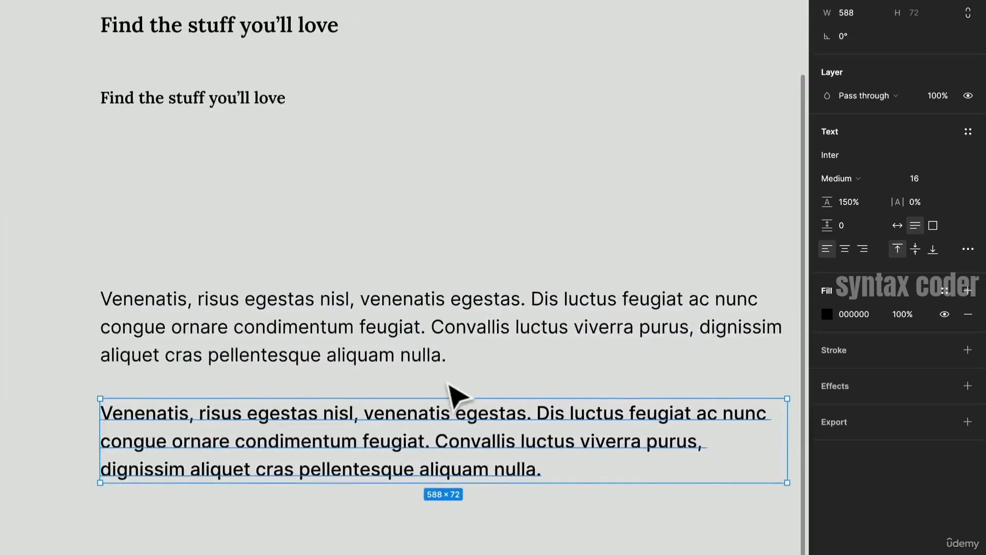
{"action": "scroll", "coordinate": [452, 395], "scroll_direction": "down", "scroll_amount": 2}
{"action": "scroll", "coordinate": [430, 419], "scroll_direction": "up", "scroll_amount": 2}
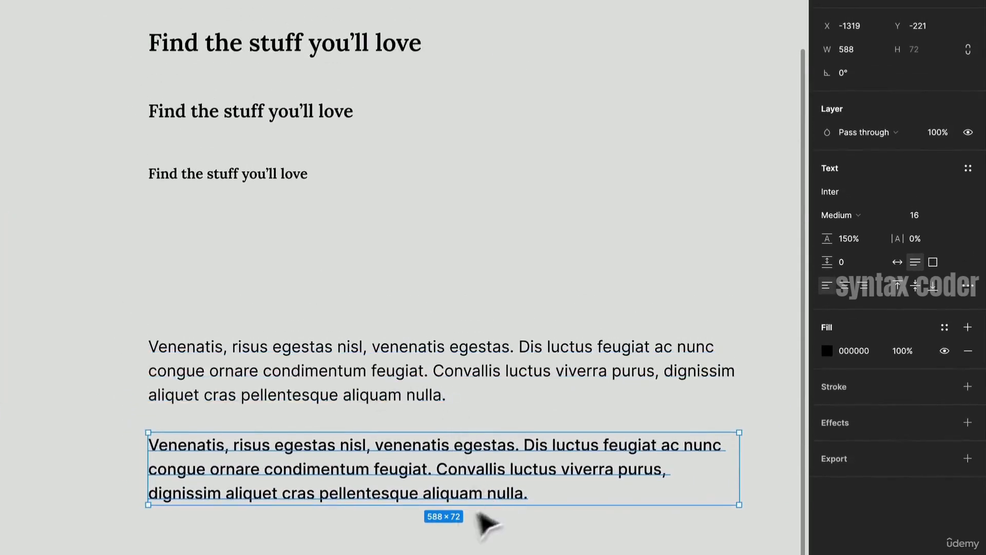
{"action": "left_click", "coordinate": [447, 534]}
{"action": "left_click", "coordinate": [451, 474]}
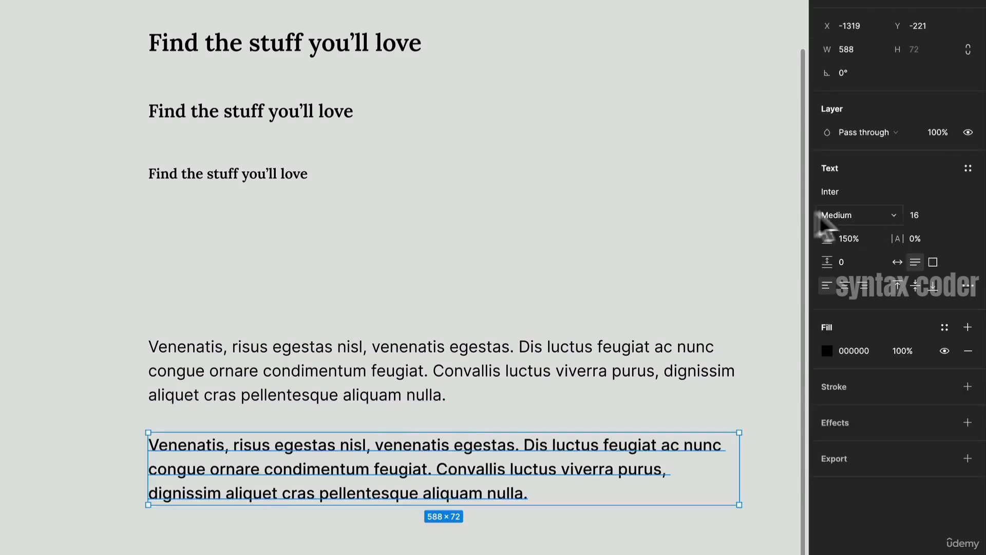
{"action": "scroll", "coordinate": [379, 434], "scroll_direction": "down", "scroll_amount": 2}
{"action": "left_click_drag", "start_coordinate": [402, 516], "coordinate": [390, 333]}
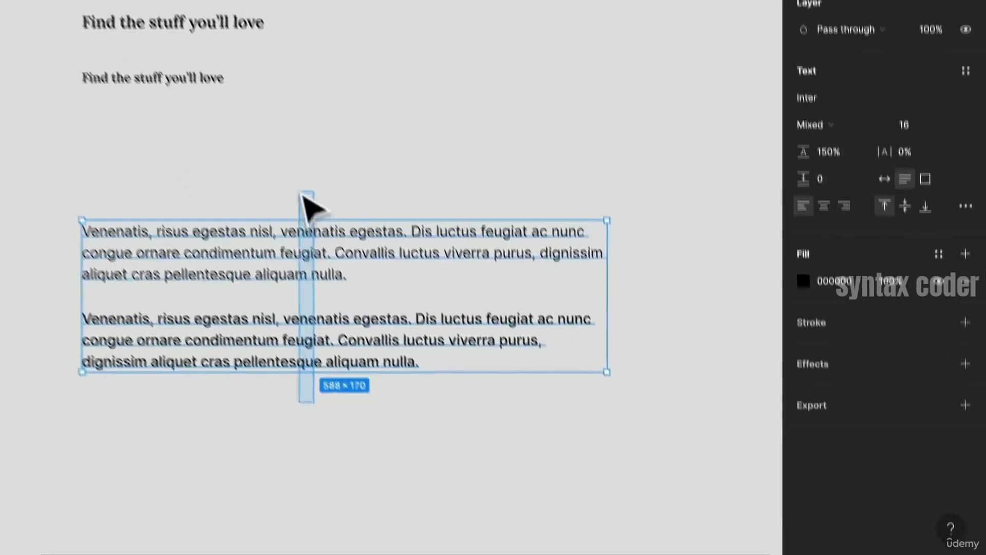
{"action": "left_click_drag", "start_coordinate": [306, 201], "coordinate": [306, 201]}
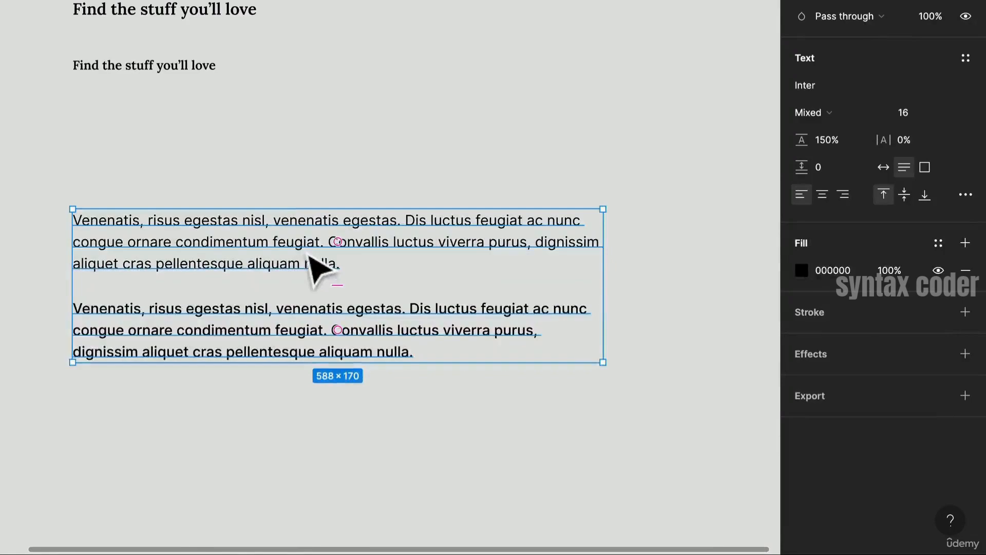
{"action": "key", "text": "ctrl+d"}
{"action": "left_click_drag", "start_coordinate": [311, 267], "coordinate": [287, 472]}
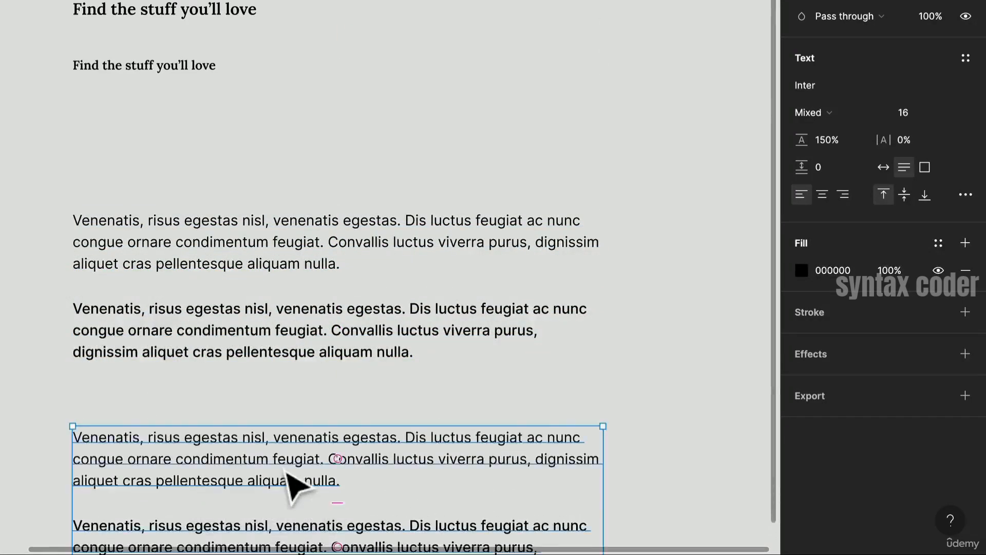
- Duplicate the paragraph pair once more
{"action": "scroll", "coordinate": [291, 488], "scroll_direction": "down", "scroll_amount": 4}
{"action": "scroll", "coordinate": [292, 488], "scroll_direction": "left", "scroll_amount": 2}
{"action": "key", "text": "ctrl+d"}
{"action": "scroll", "coordinate": [308, 478], "scroll_direction": "down", "scroll_amount": 9}
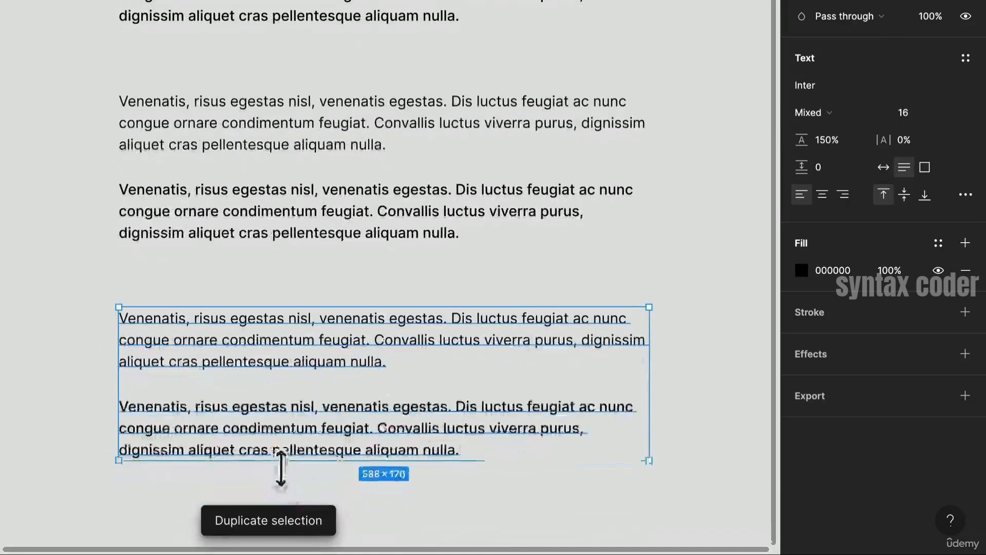
- Set the font size of the upper duplicated paragraph pair to 14
{"action": "left_click_drag", "start_coordinate": [555, 254], "coordinate": [291, 122]}
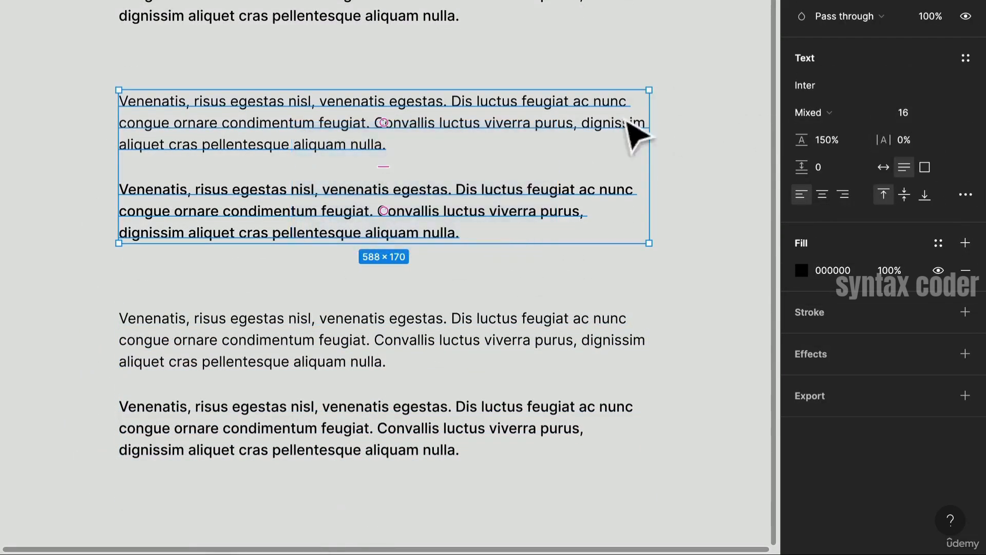
{"action": "left_click", "coordinate": [501, 208]}
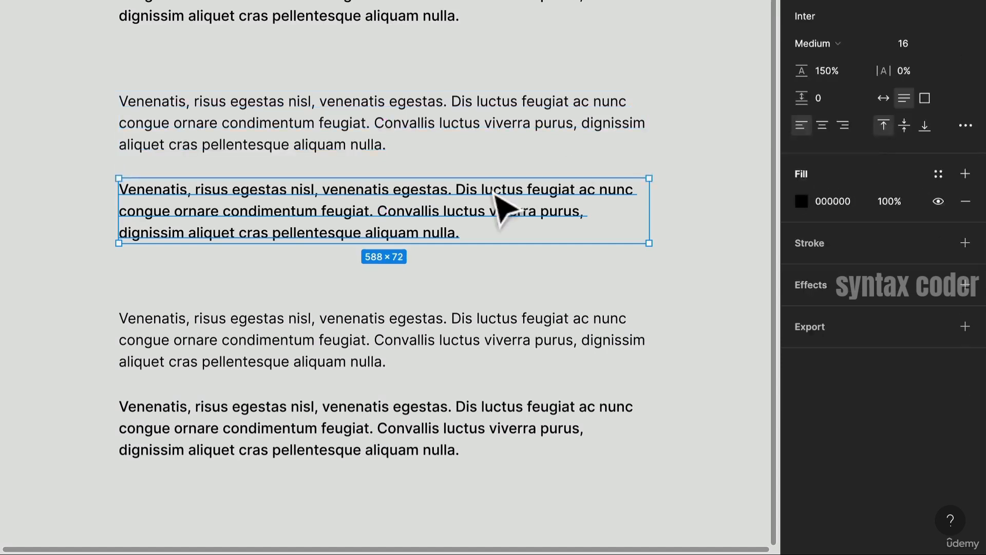
{"action": "left_click", "coordinate": [412, 153]}
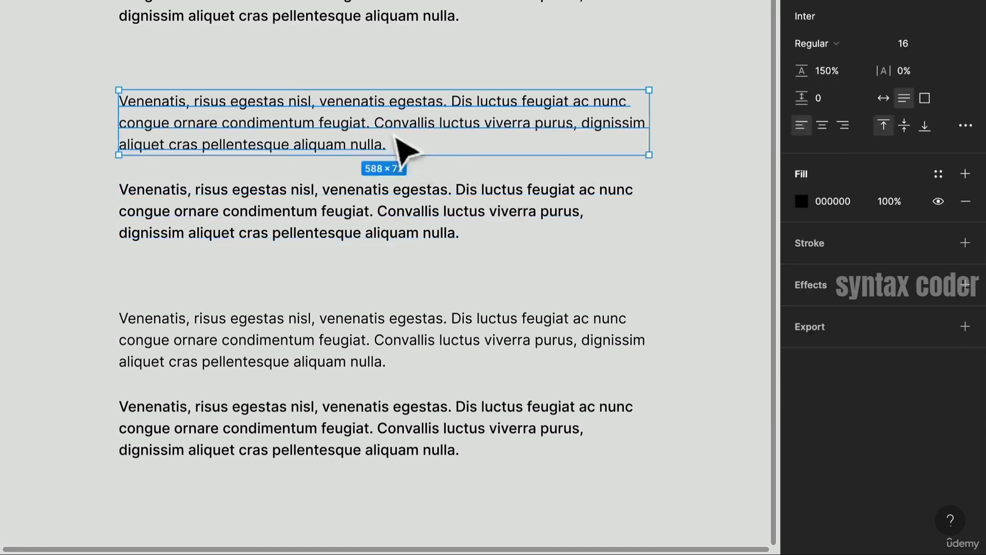
{"action": "left_click", "coordinate": [703, 209]}
{"action": "left_click_drag", "start_coordinate": [606, 208], "coordinate": [418, 121]}
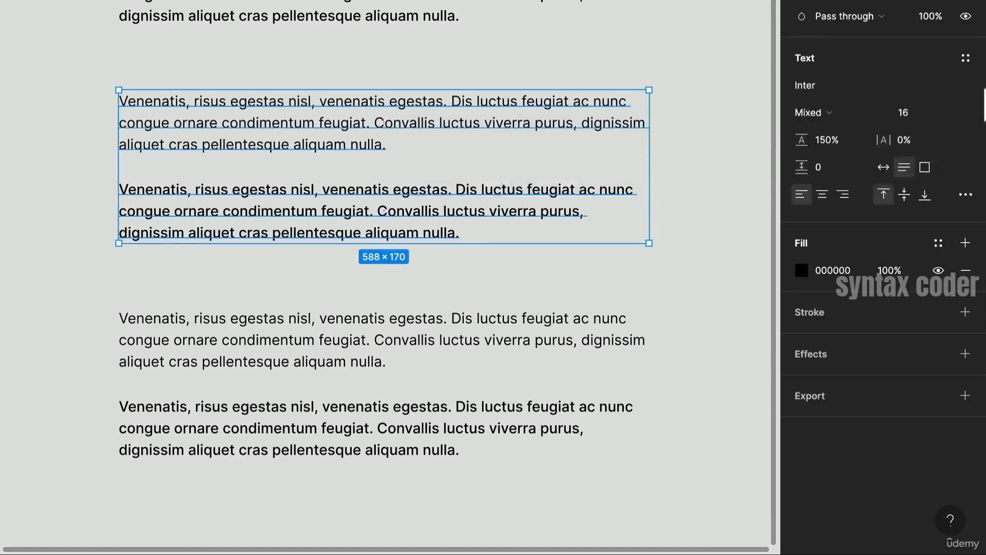
{"action": "left_click", "coordinate": [915, 116]}
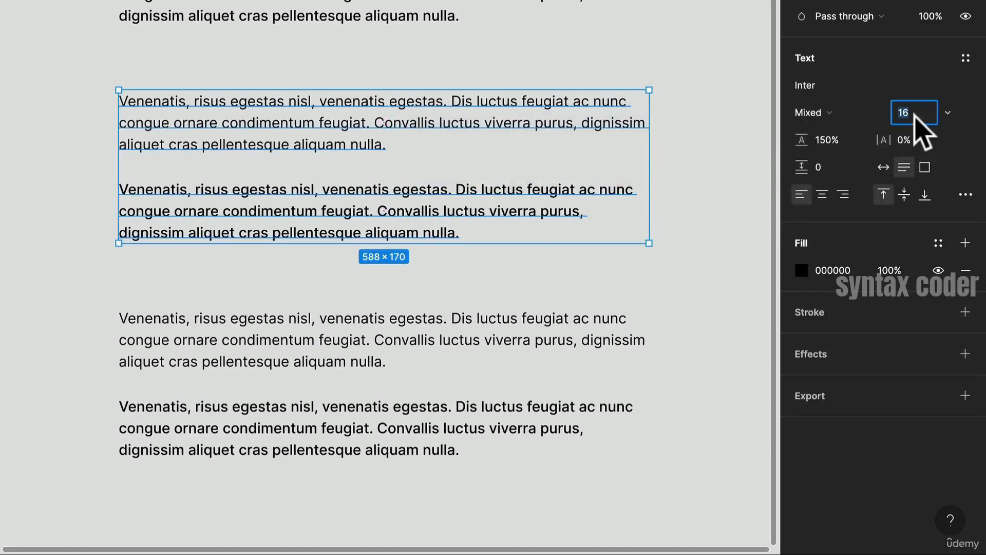
{"action": "type", "text": "1"}
{"action": "key", "text": "Return"}
- Set the font size of the lowest paragraph pair to 12
{"action": "left_click_drag", "start_coordinate": [185, 251], "coordinate": [345, 467]}
{"action": "left_click", "coordinate": [912, 112]}
{"action": "type", "text": "1"}
{"action": "key", "text": "Return"}
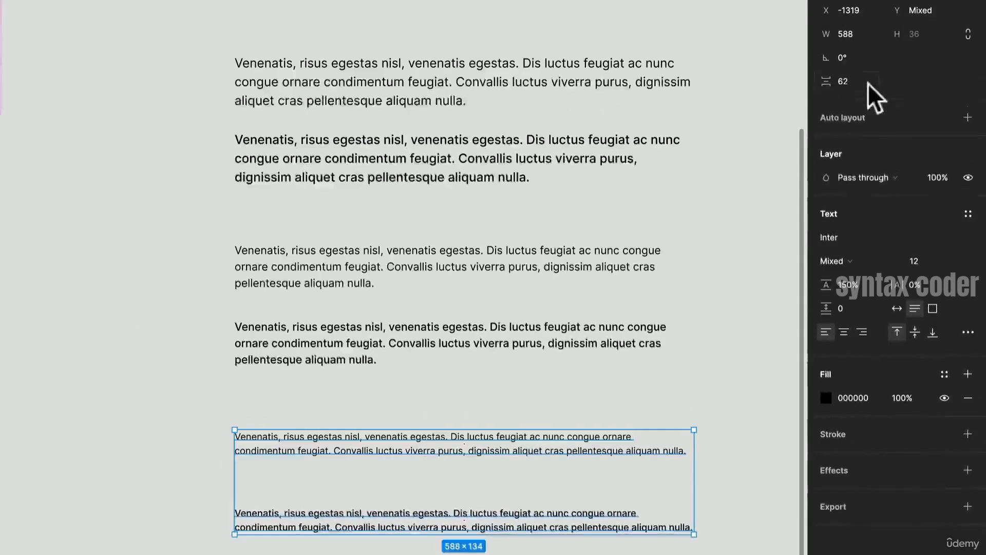
- Set the spacing between the two 12 px paragraphs to 24
{"action": "left_click", "coordinate": [860, 83]}
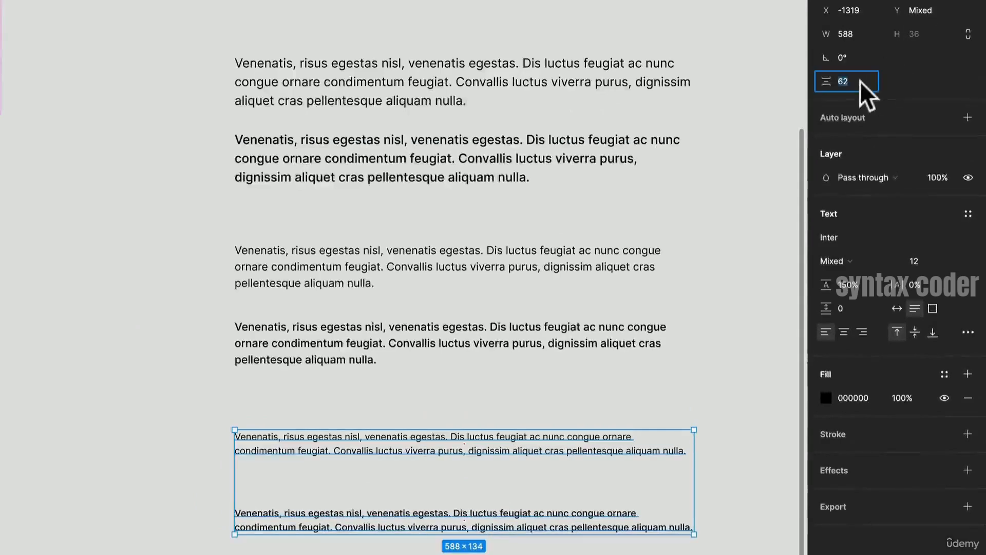
{"action": "type", "text": "24"}
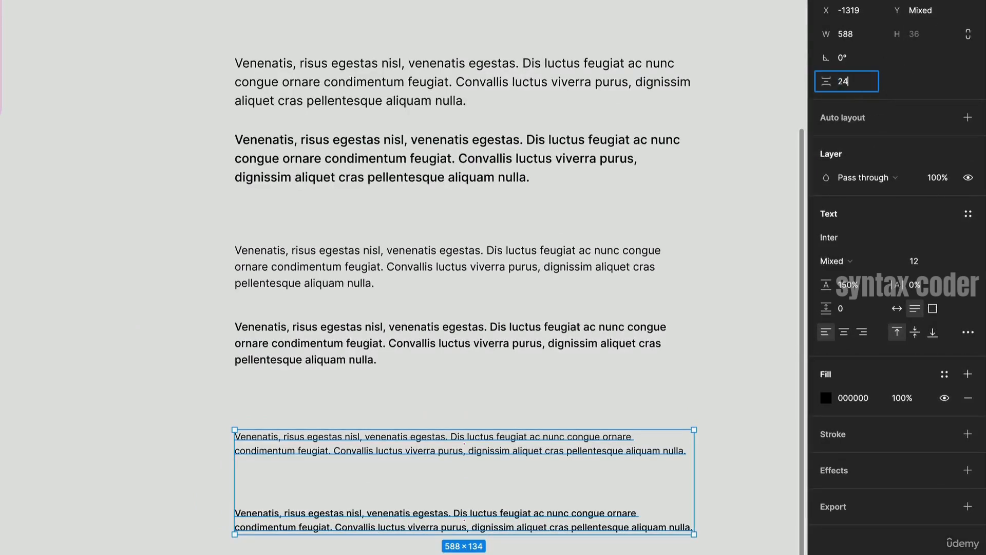
{"action": "key", "text": "Return"}
- Set the spacing between the two 14 px paragraphs to 24
{"action": "left_click_drag", "start_coordinate": [390, 405], "coordinate": [357, 234]}
{"action": "key", "text": "super+z"}
{"action": "left_click", "coordinate": [407, 376]}
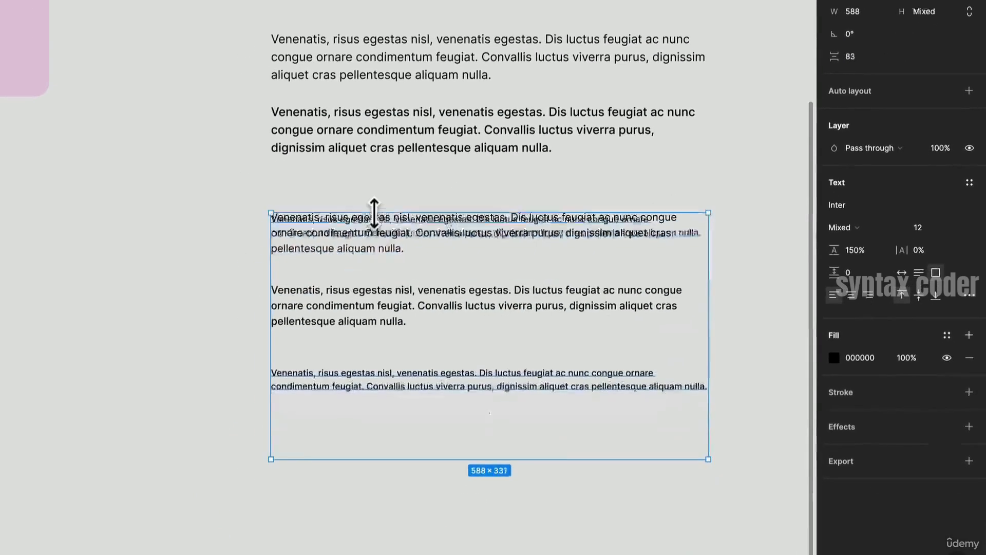
{"action": "left_click_drag", "start_coordinate": [419, 350], "coordinate": [390, 186]}
{"action": "left_click", "coordinate": [853, 57]}
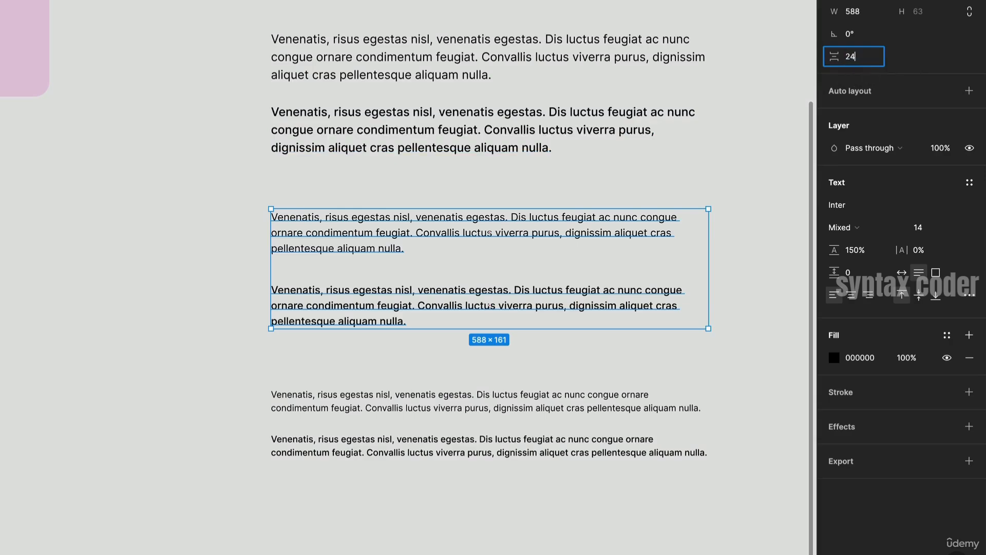
{"action": "key", "text": "Return"}
{"action": "scroll", "coordinate": [275, 368], "scroll_direction": "right", "scroll_amount": 5}
{"action": "scroll", "coordinate": [276, 368], "scroll_direction": "up", "scroll_amount": 3}
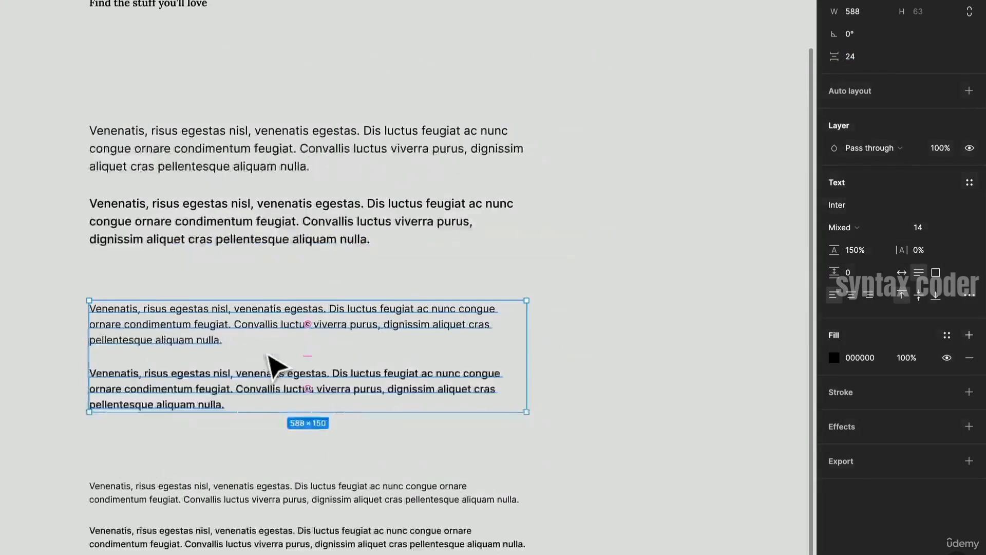
{"action": "left_click_drag", "start_coordinate": [286, 275], "coordinate": [260, 145]}
{"action": "scroll", "coordinate": [320, 175], "scroll_direction": "down", "scroll_amount": 4}
{"action": "scroll", "coordinate": [320, 174], "scroll_direction": "up", "scroll_amount": 1}
{"action": "scroll", "coordinate": [319, 175], "scroll_direction": "left", "scroll_amount": 2}
{"action": "scroll", "coordinate": [319, 175], "scroll_direction": "down", "scroll_amount": 1}
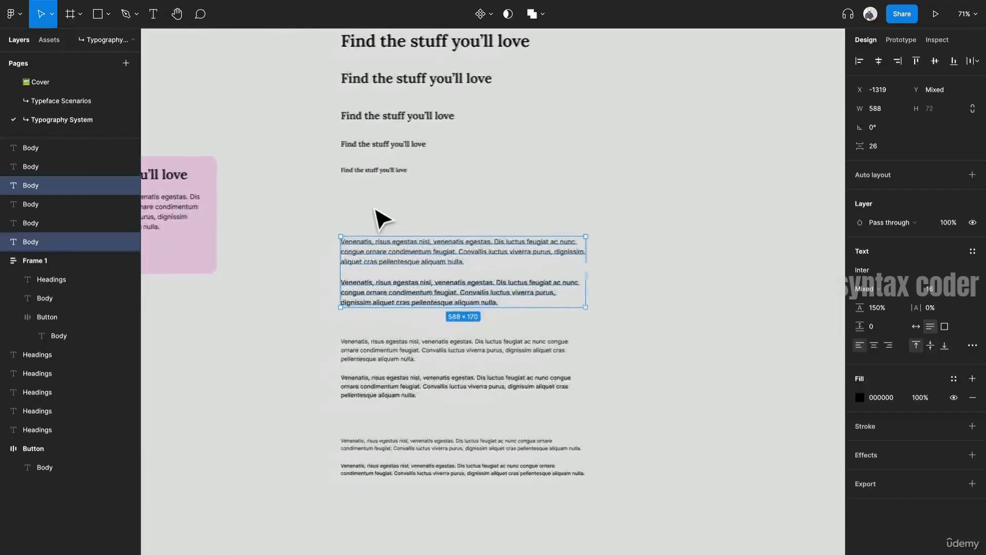
{"action": "left_click", "coordinate": [378, 213]}
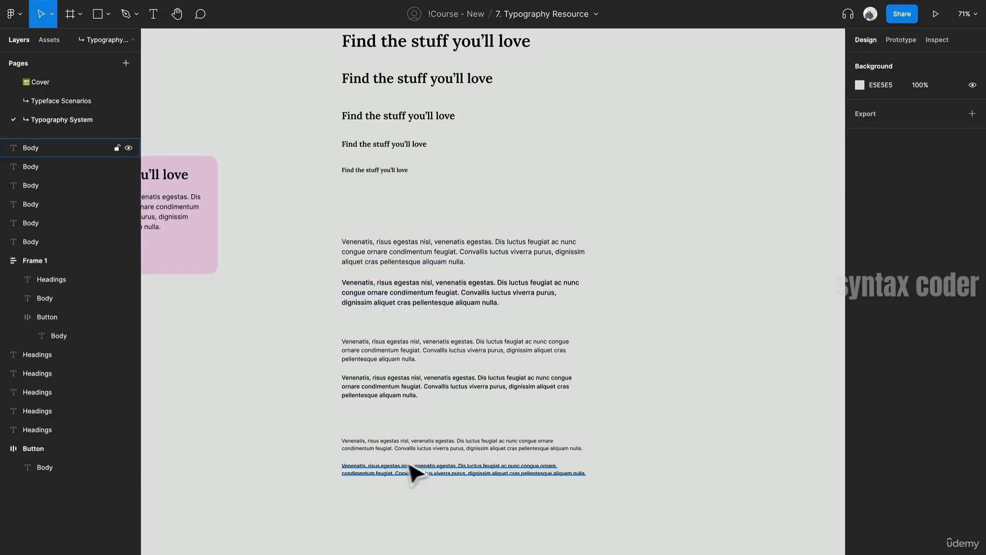
- Duplicate the Regular-weight paragraph of each size (16, 14, 12) and place the copies below the pairs
{"action": "left_click", "coordinate": [388, 473]}
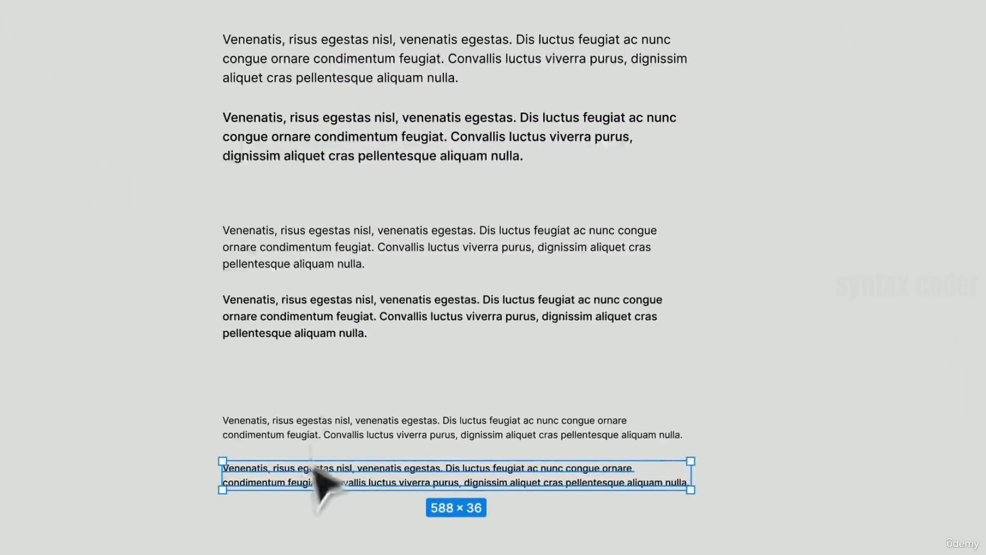
{"action": "left_click", "coordinate": [422, 540]}
{"action": "left_click_drag", "start_coordinate": [431, 554], "coordinate": [280, 44]}
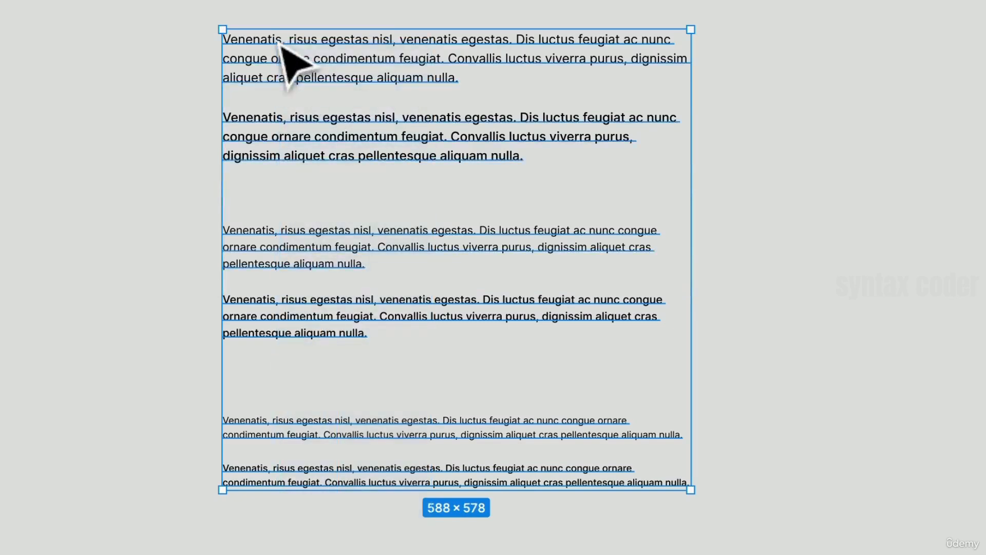
{"action": "left_click", "coordinate": [267, 10]}
{"action": "left_click", "coordinate": [279, 55]}
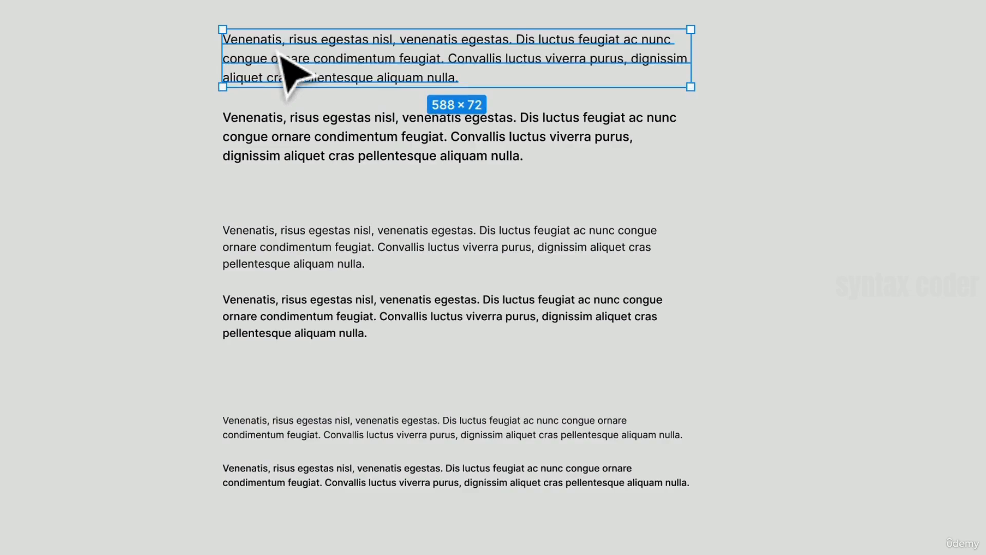
{"action": "left_click", "coordinate": [355, 263], "text": "shift"}
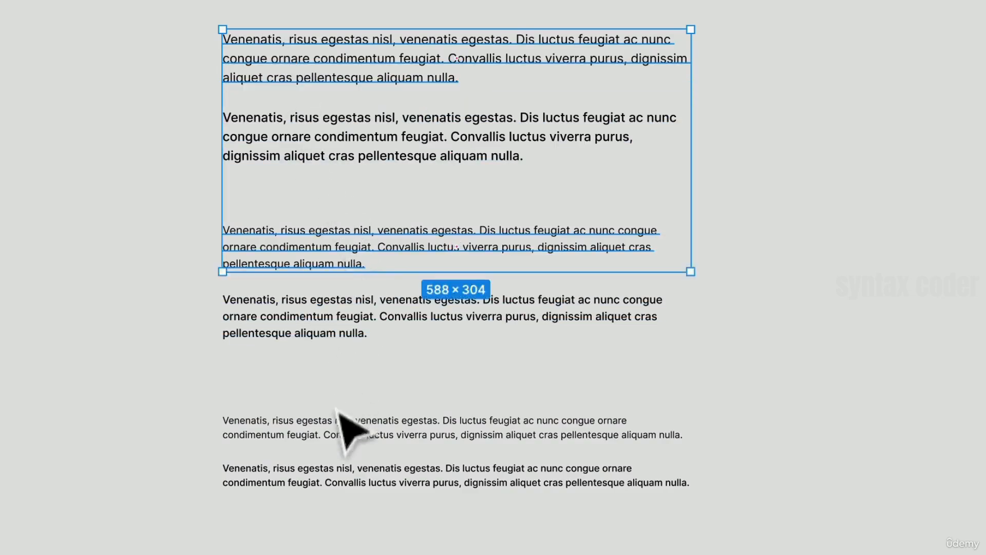
{"action": "left_click", "coordinate": [339, 434], "text": "shift"}
{"action": "left_click_drag", "start_coordinate": [336, 249], "coordinate": [374, 515]}
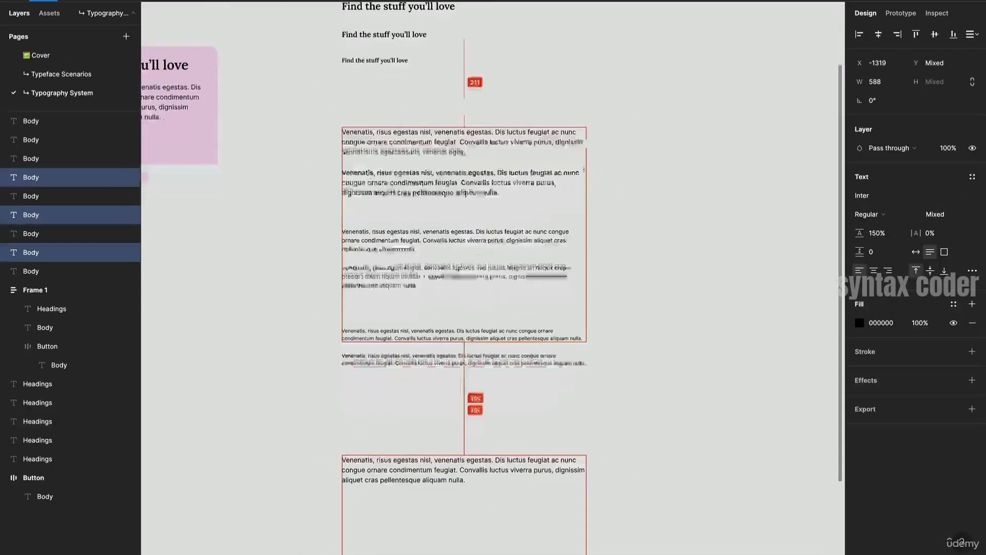
- Distribute the three copied paragraphs vertically and set their spacing to 24
{"action": "scroll", "coordinate": [374, 516], "scroll_direction": "down", "scroll_amount": 2}
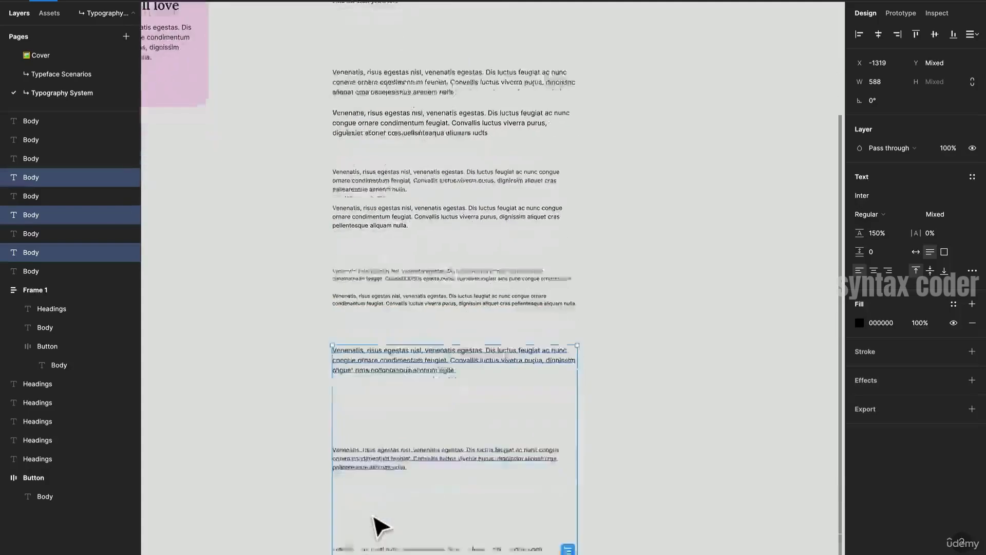
{"action": "scroll", "coordinate": [722, 280], "scroll_direction": "down", "scroll_amount": 2}
{"action": "scroll", "coordinate": [723, 280], "scroll_direction": "left", "scroll_amount": 2}
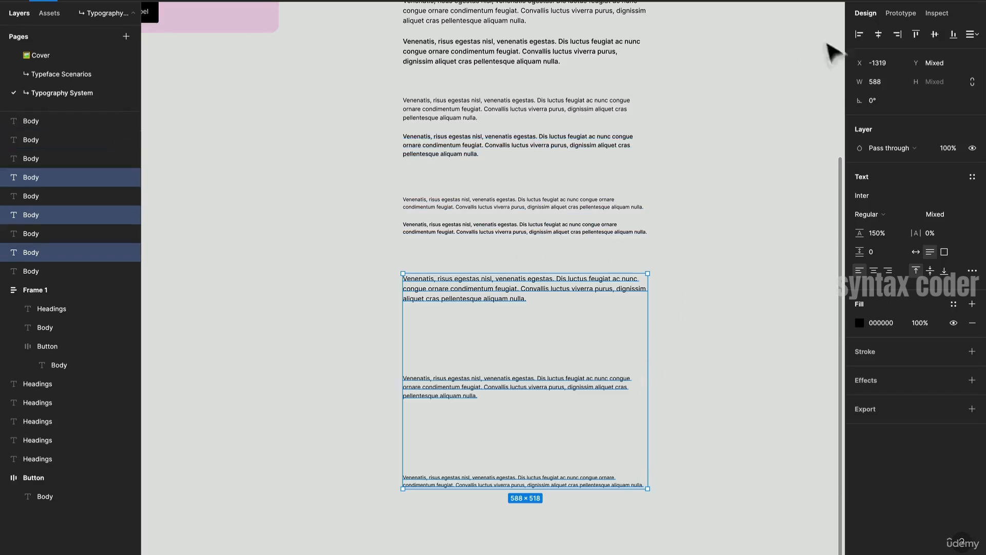
{"action": "left_click", "coordinate": [971, 34]}
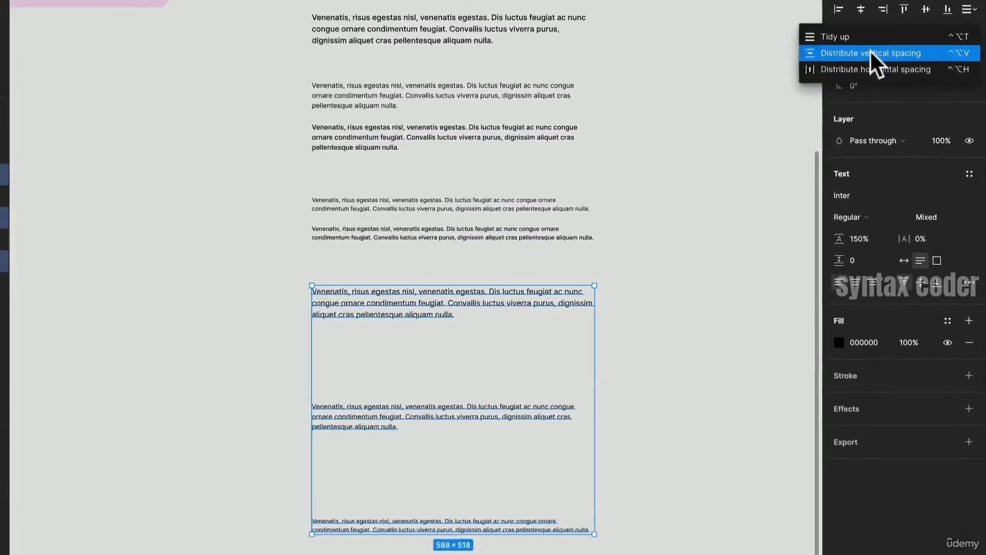
{"action": "left_click", "coordinate": [865, 53]}
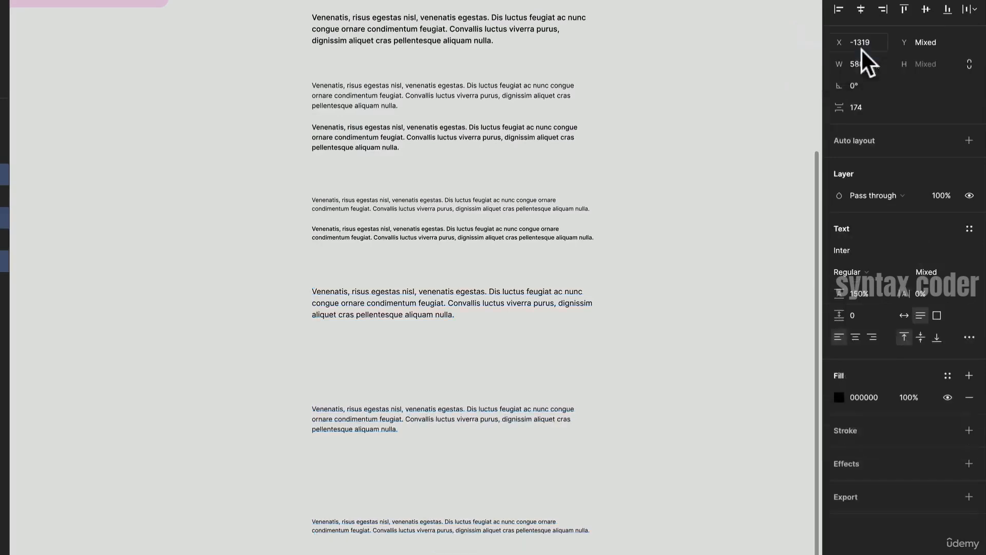
{"action": "left_click", "coordinate": [868, 107]}
{"action": "type", "text": "24"}
{"action": "key", "text": "Return"}
- Replace the 16 px copy's text with "Label" and delete the other two copied paragraphs
{"action": "scroll", "coordinate": [440, 310], "scroll_direction": "up", "scroll_amount": 5}
{"action": "scroll", "coordinate": [439, 310], "scroll_direction": "up", "scroll_amount": 1}
{"action": "scroll", "coordinate": [440, 310], "scroll_direction": "right", "scroll_amount": 2}
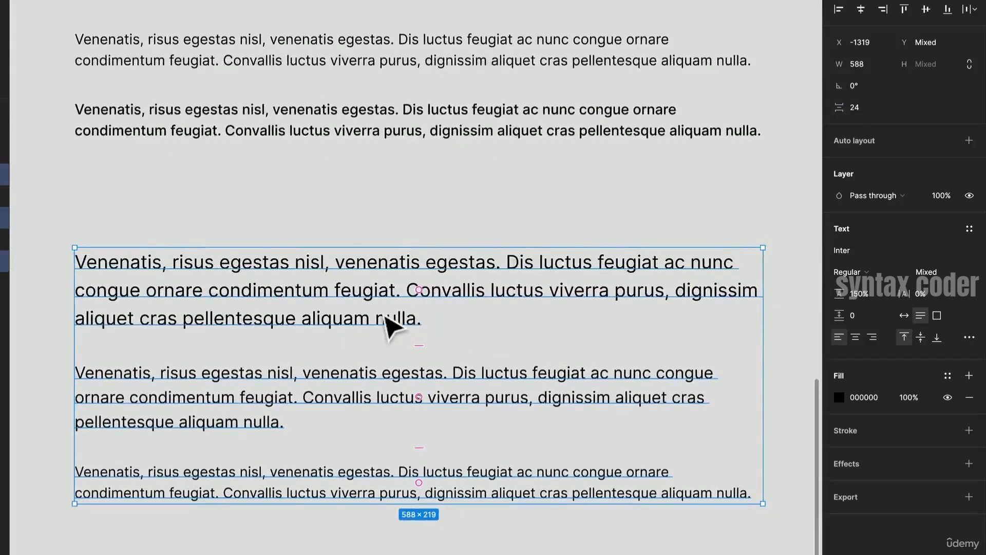
{"action": "double_click", "coordinate": [387, 319]}
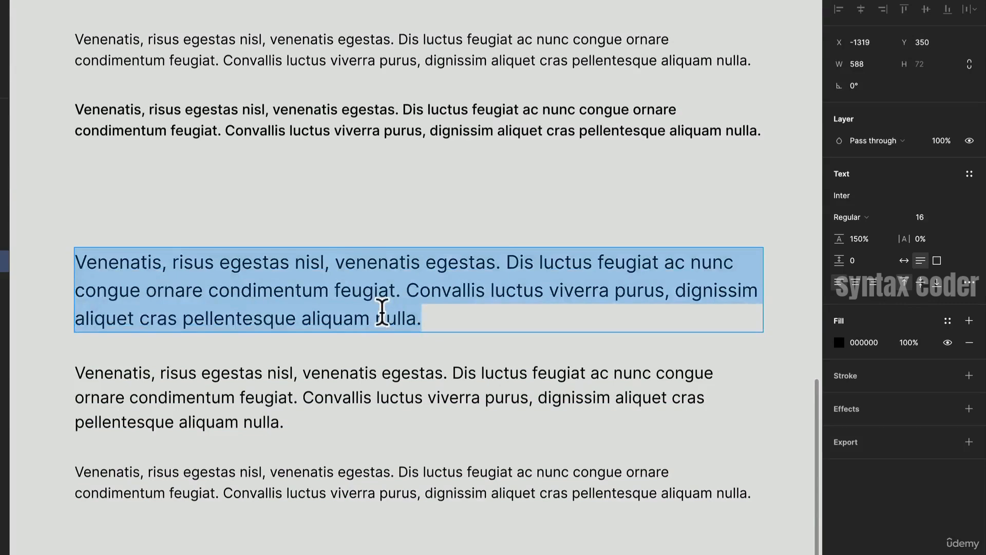
{"action": "type", "text": "Lable"}
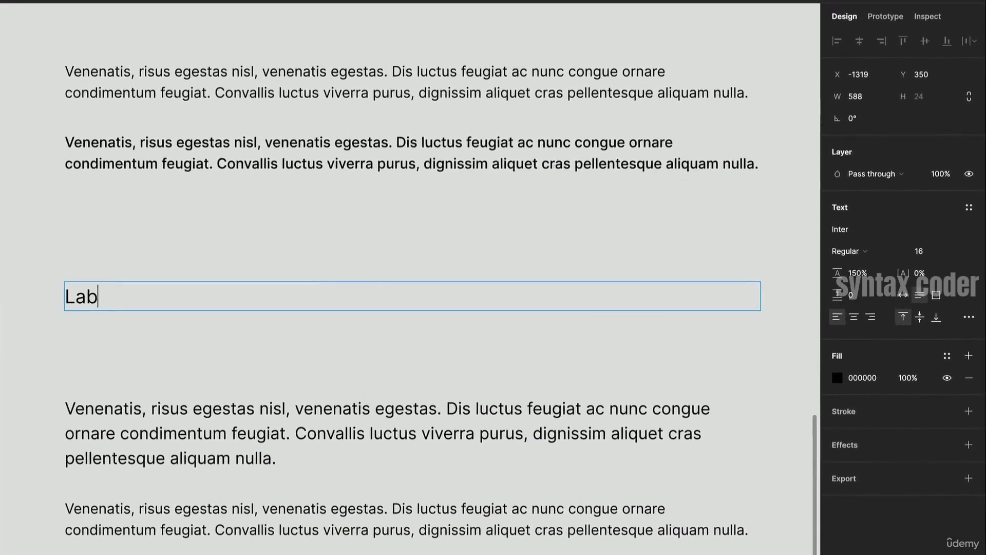
{"action": "left_click_drag", "start_coordinate": [279, 383], "coordinate": [281, 523]}
{"action": "key", "text": "Delete"}
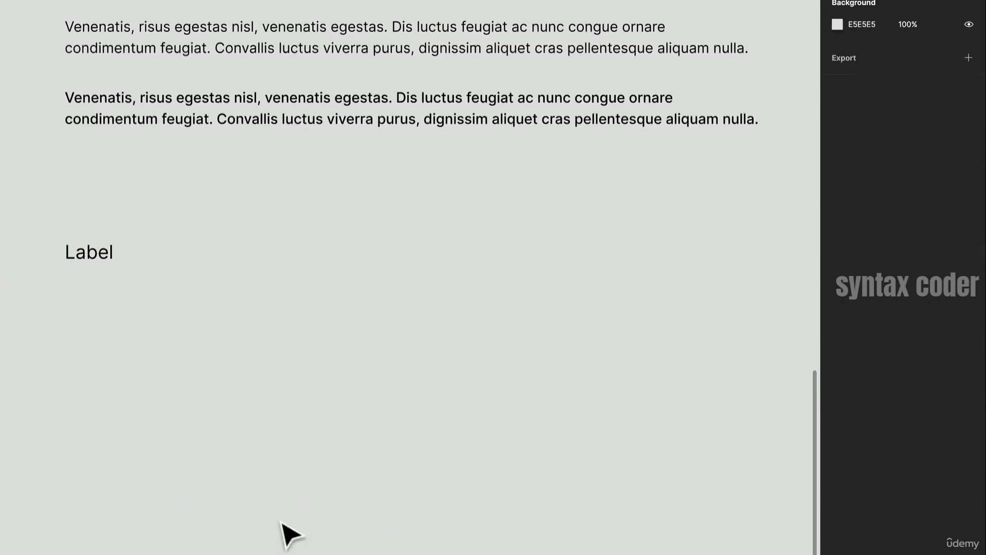
- Duplicate the Label text twice, stacking the copies below it
{"action": "left_click", "coordinate": [116, 254]}
{"action": "left_click_drag", "start_coordinate": [124, 262], "coordinate": [122, 331]}
{"action": "key", "text": "ctrl+d"}
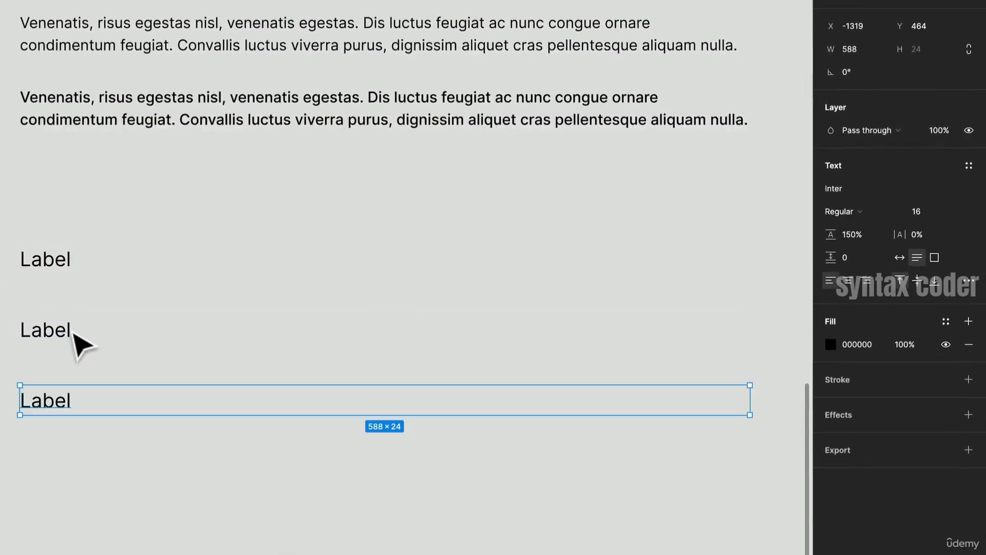
- Set the middle label's weight to Medium
{"action": "left_click", "coordinate": [65, 339]}
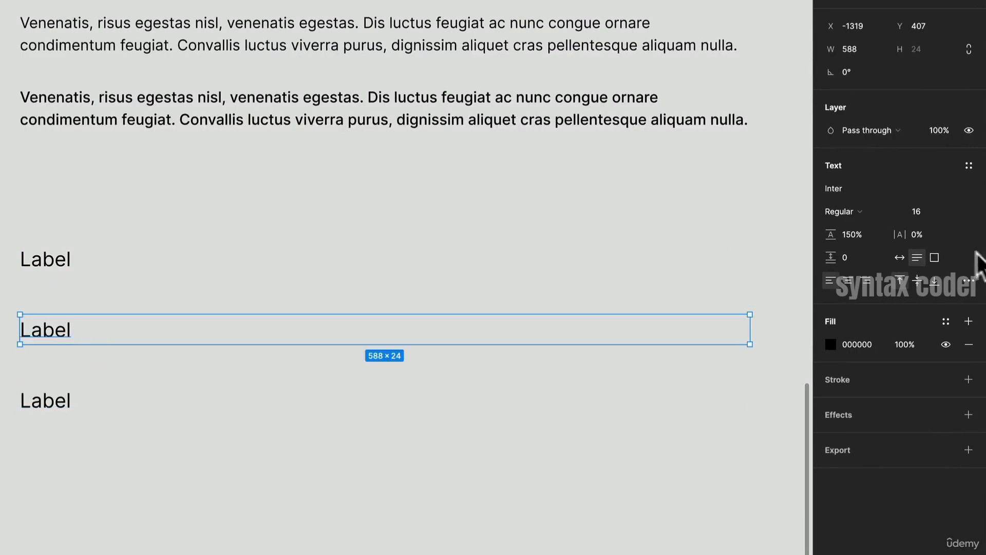
{"action": "left_click", "coordinate": [832, 208]}
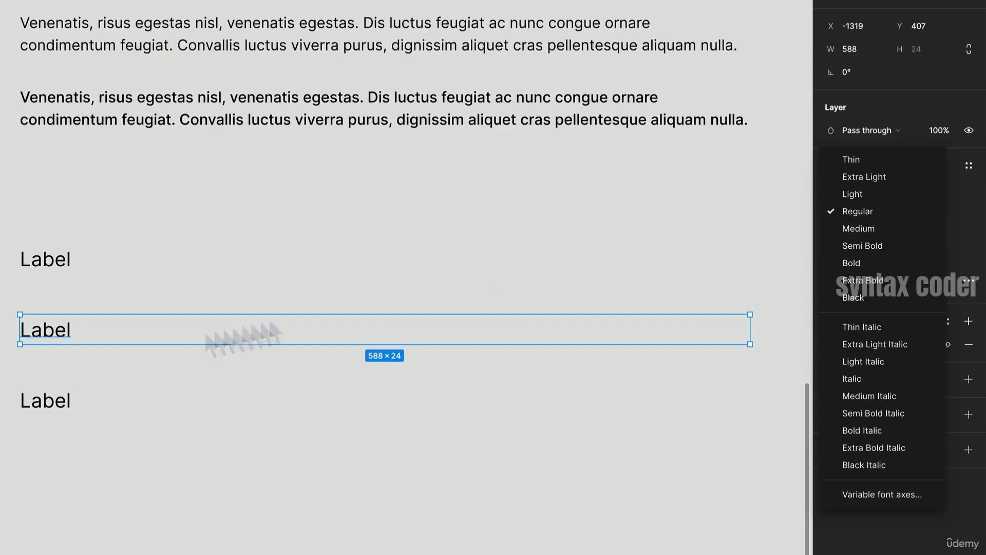
{"action": "left_click", "coordinate": [147, 226]}
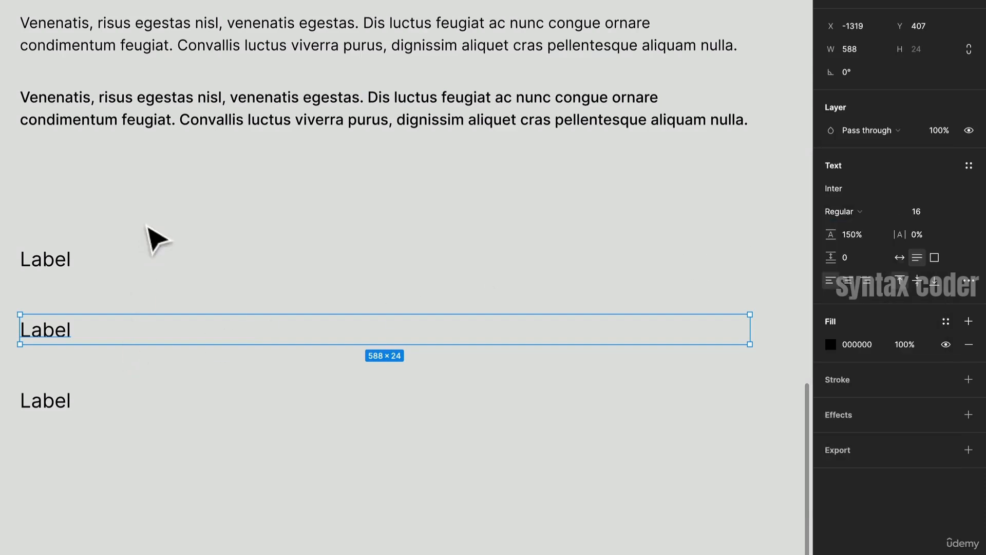
{"action": "left_click", "coordinate": [64, 261]}
{"action": "left_click", "coordinate": [47, 336]}
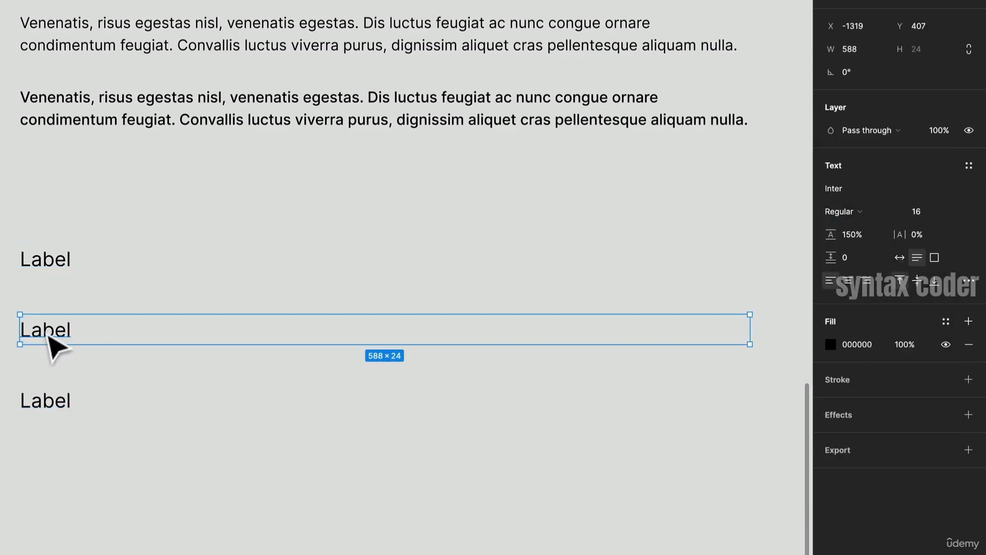
{"action": "left_click", "coordinate": [63, 260]}
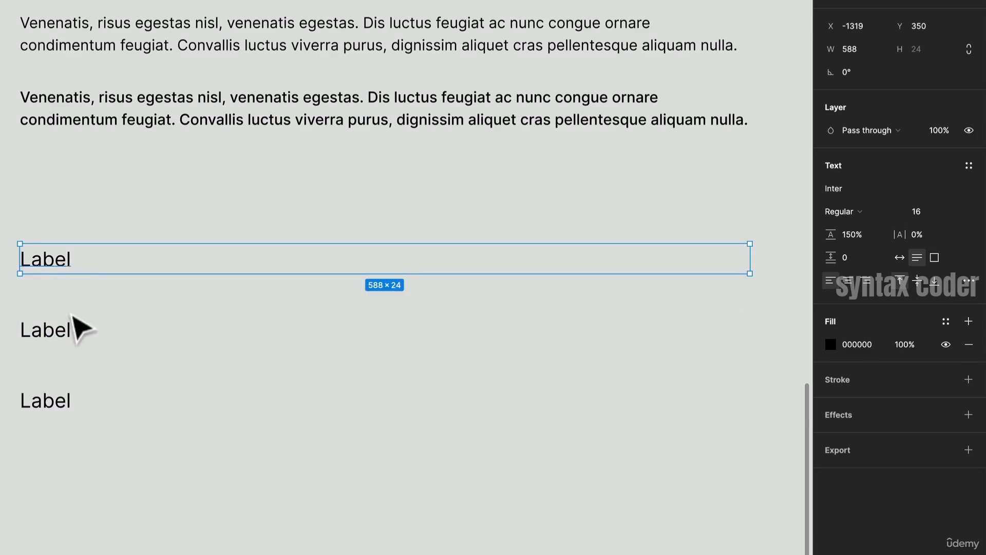
{"action": "left_click", "coordinate": [72, 334]}
{"action": "left_click", "coordinate": [883, 217]}
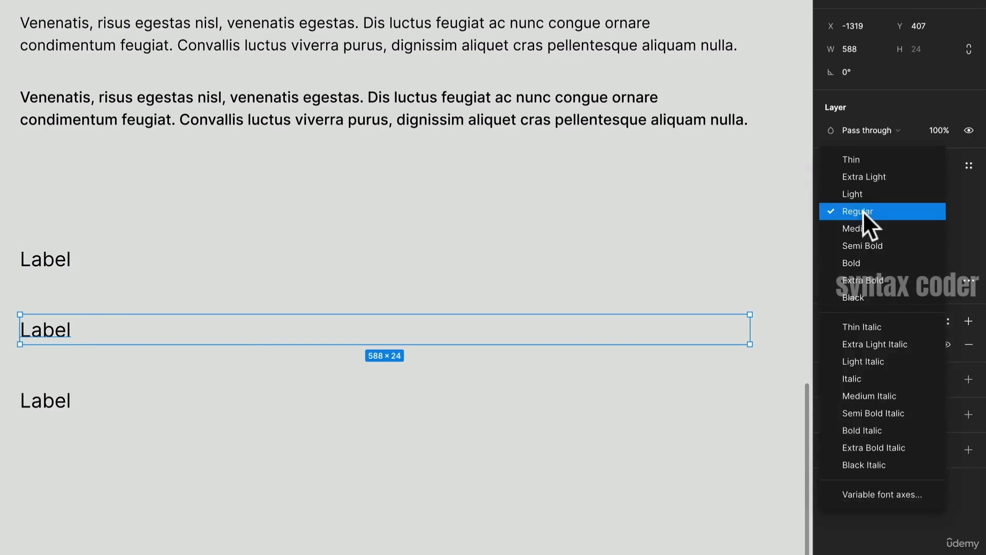
{"action": "left_click", "coordinate": [867, 227]}
- Change the middle label's weight to Semi Bold
{"action": "left_click", "coordinate": [62, 406]}
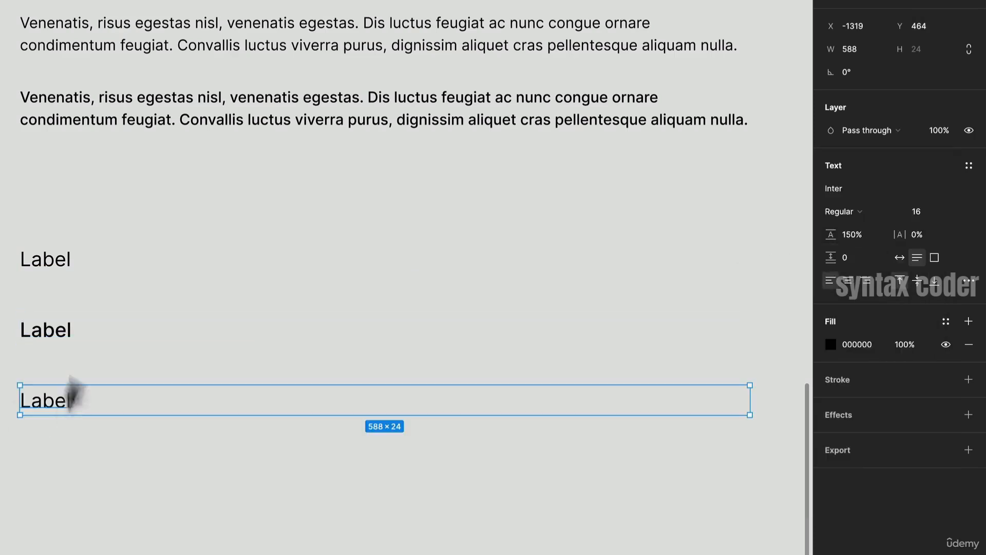
{"action": "left_click", "coordinate": [73, 335]}
{"action": "left_click", "coordinate": [863, 212]}
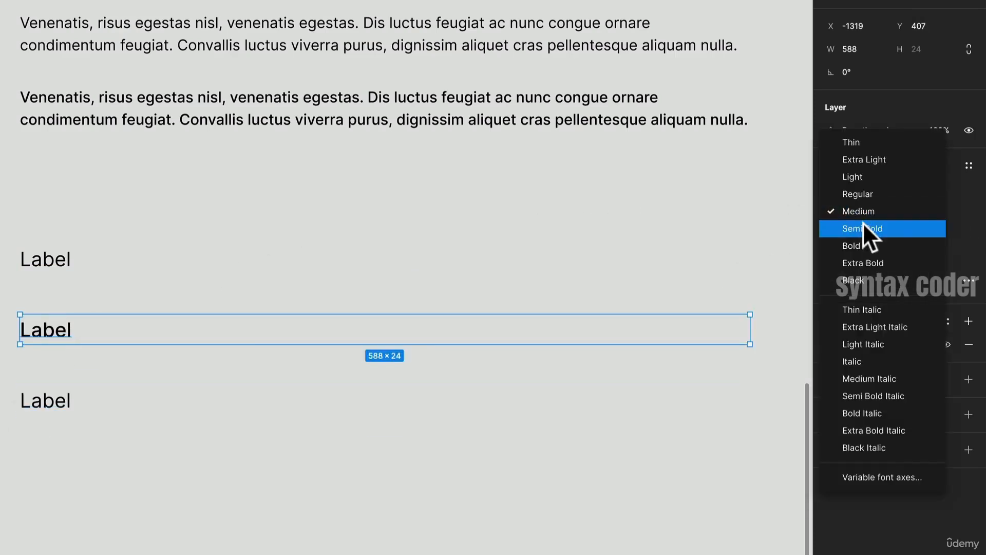
{"action": "left_click", "coordinate": [864, 228]}
- Set the bottom label's font size to 14
{"action": "left_click", "coordinate": [178, 488]}
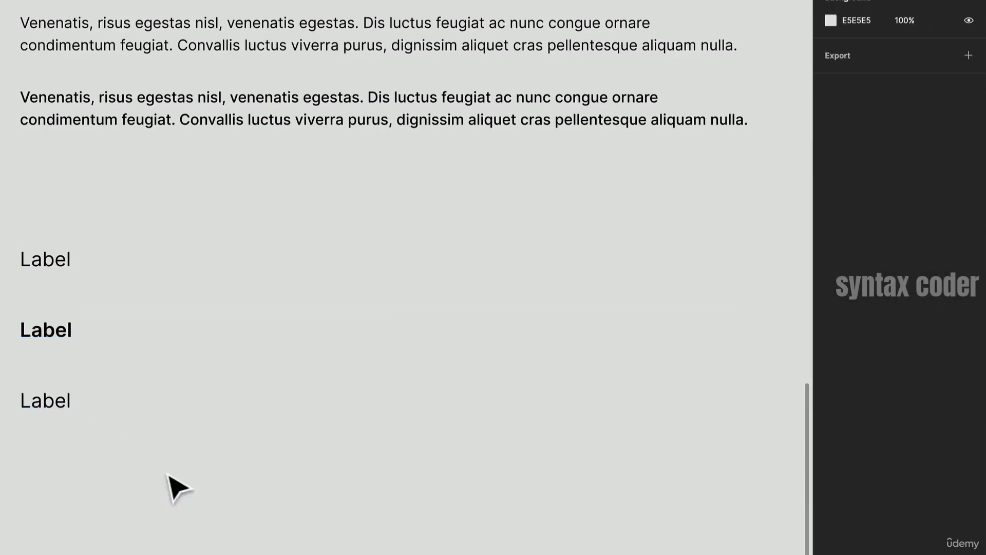
{"action": "left_click", "coordinate": [67, 409]}
{"action": "type", "text": "14"}
{"action": "key", "text": "Return"}
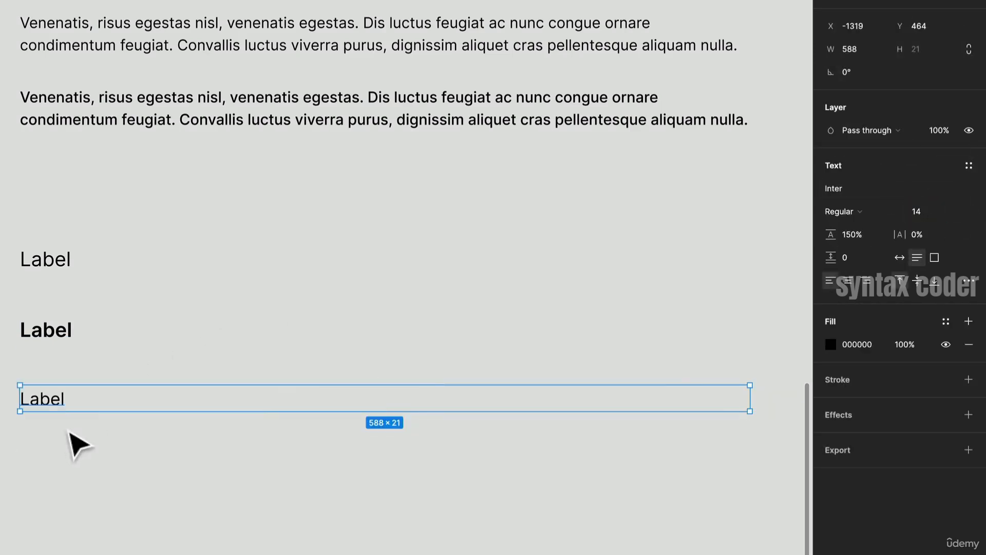
- Duplicate the bottom label below itself and set the copy's weight to Semi Bold
{"action": "left_click_drag", "start_coordinate": [66, 408], "coordinate": [110, 447]}
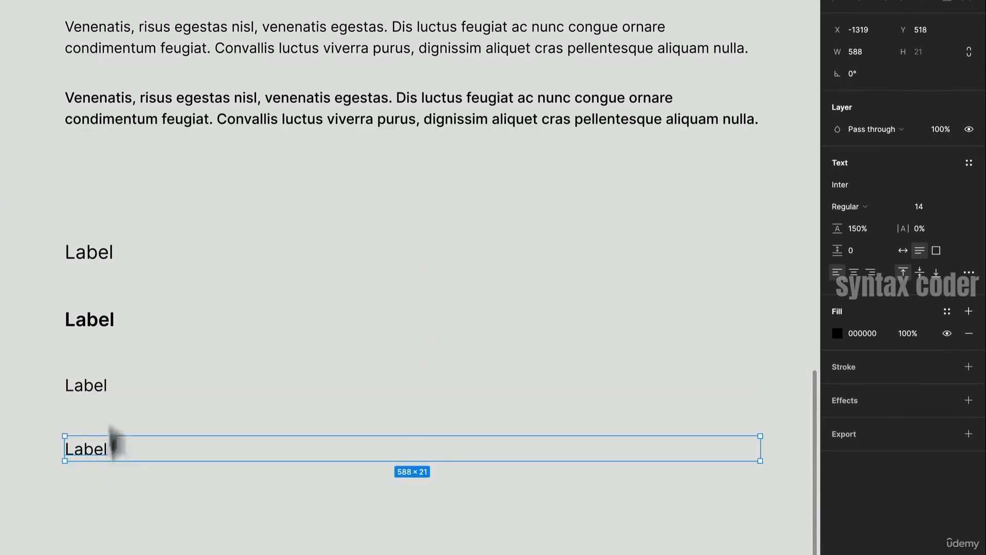
{"action": "left_click", "coordinate": [869, 208]}
{"action": "left_click", "coordinate": [874, 236]}
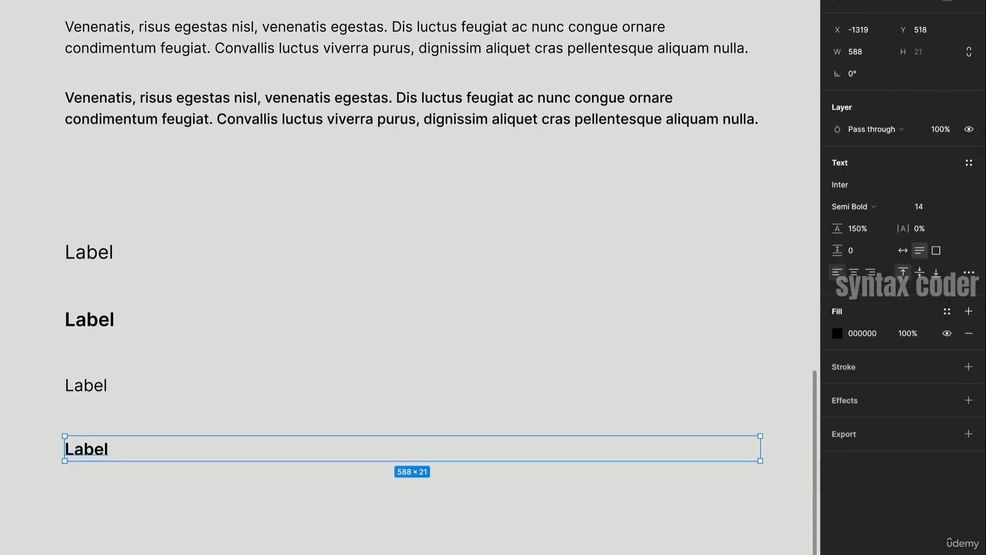
- Duplicate the last two labels below them and set the copies' font size to 12
{"action": "left_click", "coordinate": [102, 533]}
{"action": "left_click_drag", "start_coordinate": [104, 528], "coordinate": [244, 469]}
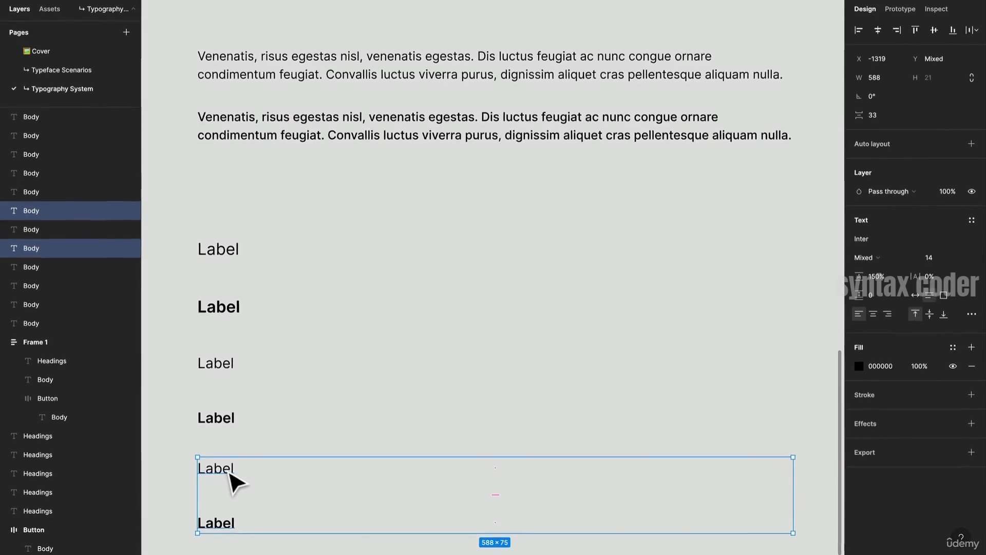
{"action": "type", "text": "12"}
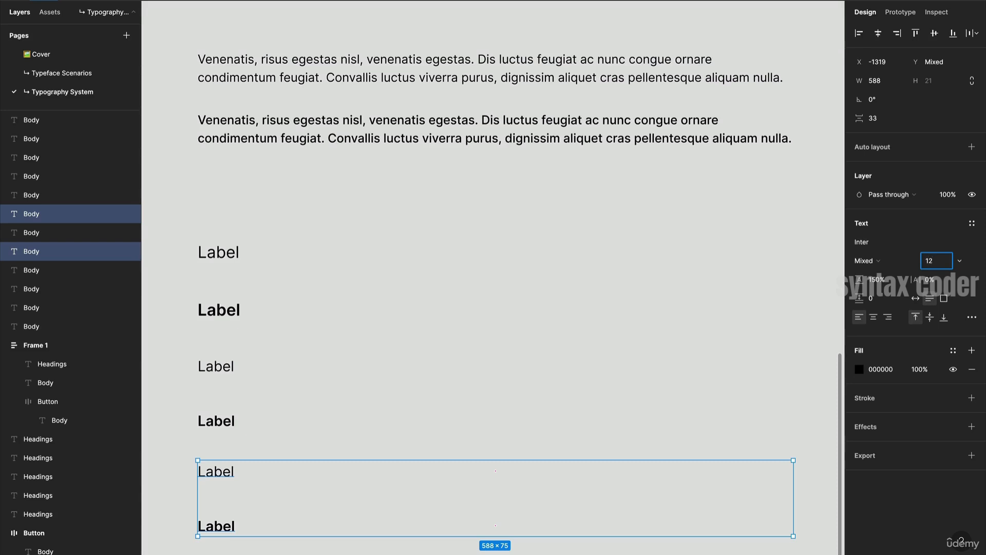
{"action": "key", "text": "Return"}
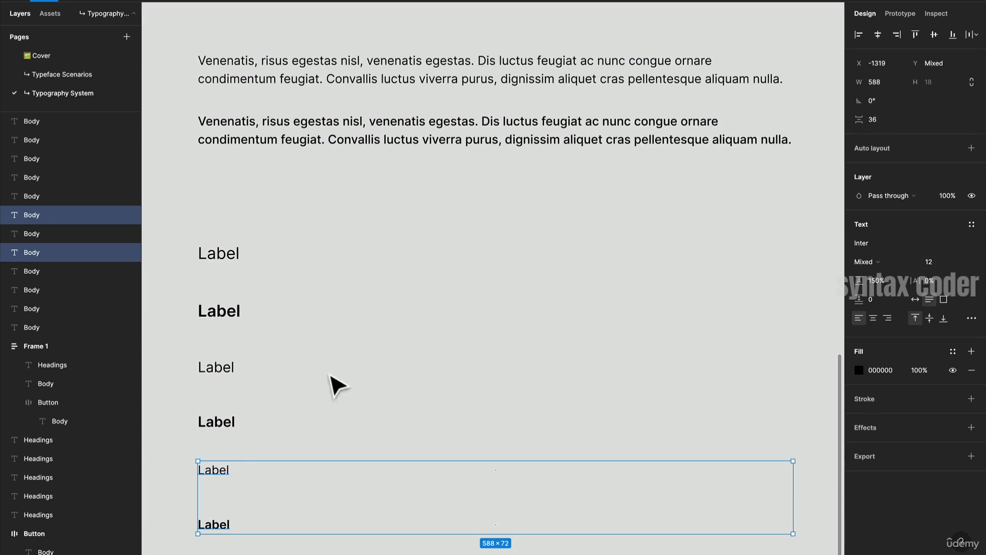
- Select all six labels and set their line height to 125%
{"action": "scroll", "coordinate": [220, 346], "scroll_direction": "down", "scroll_amount": 3}
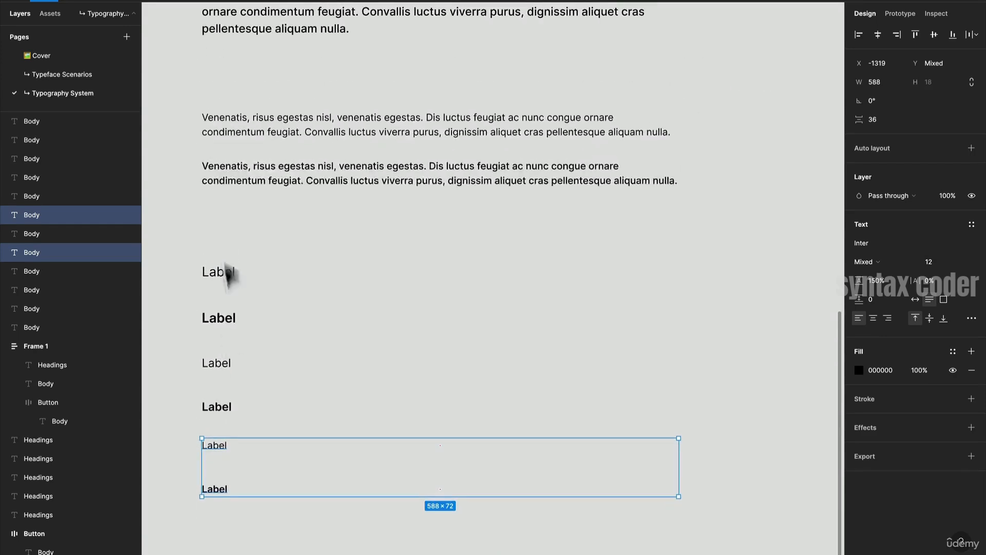
{"action": "left_click", "coordinate": [223, 237]}
{"action": "left_click_drag", "start_coordinate": [222, 238], "coordinate": [269, 401]}
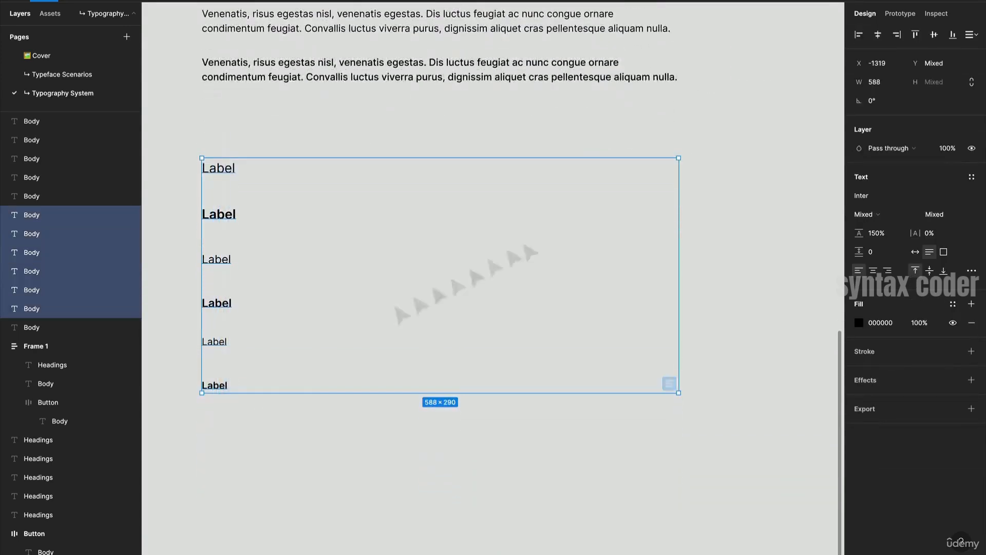
{"action": "left_click", "coordinate": [881, 232]}
{"action": "type", "text": "12"}
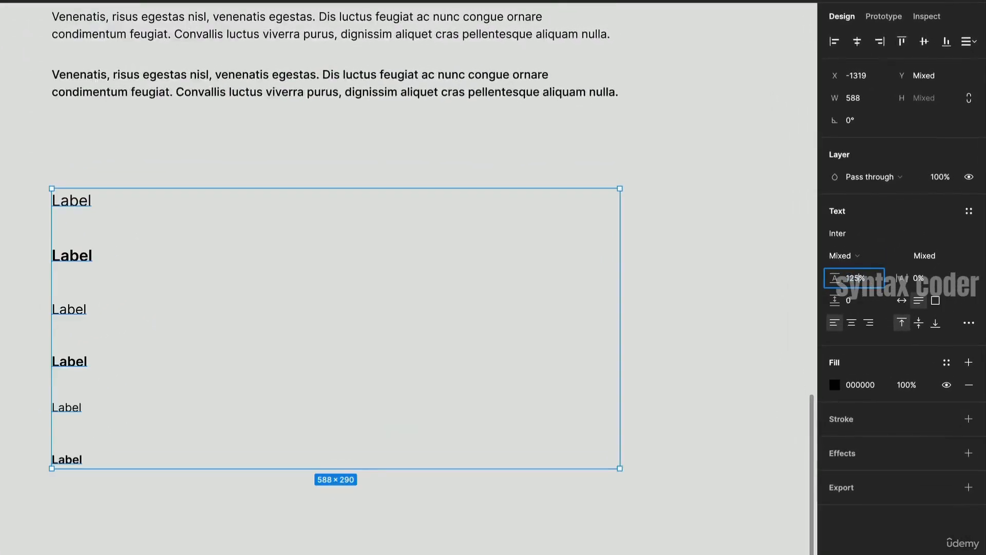
{"action": "key", "text": "Return"}
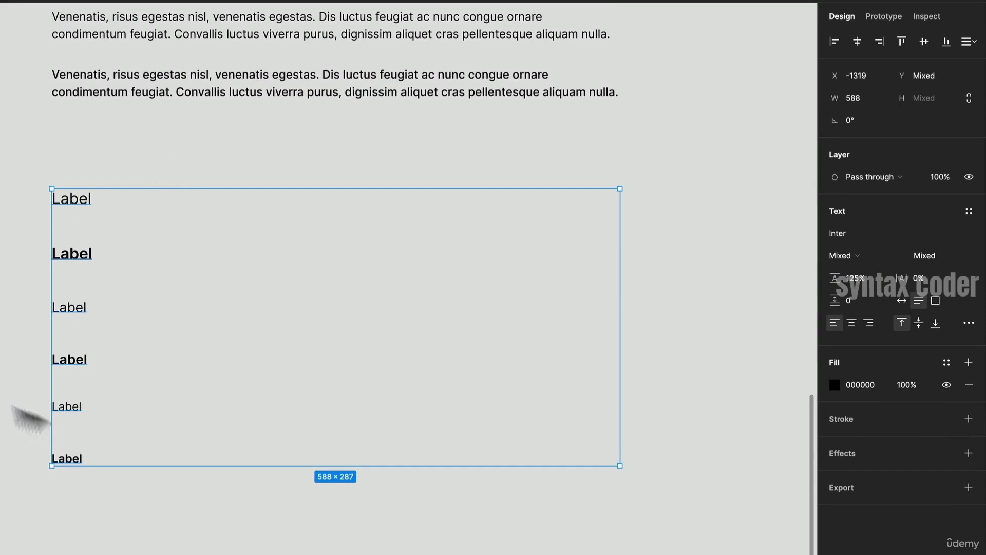
- Check the individual labels' font settings and review the whole typography test
{"action": "left_click", "coordinate": [87, 412]}
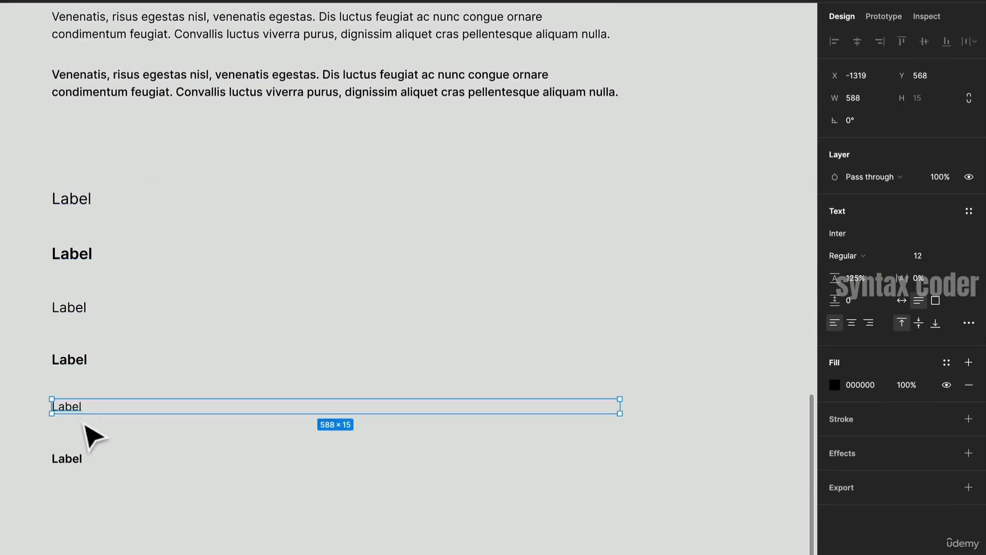
{"action": "scroll", "coordinate": [93, 434], "scroll_direction": "up", "scroll_amount": 3}
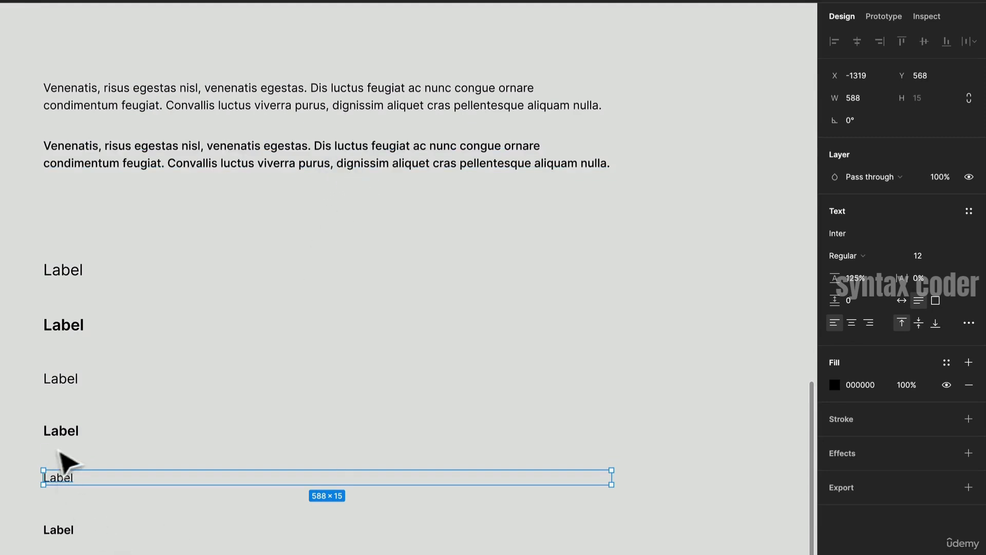
{"action": "left_click", "coordinate": [73, 379]}
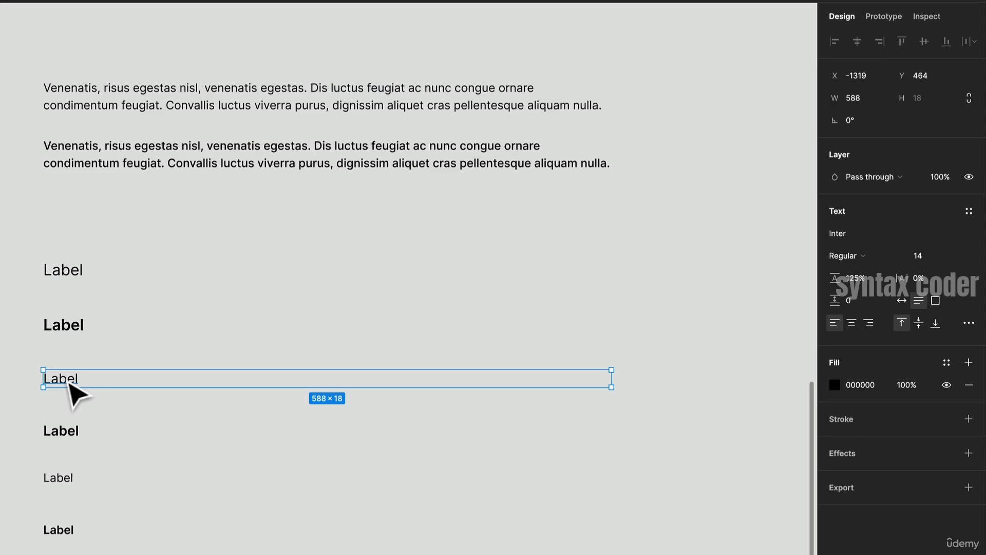
{"action": "scroll", "coordinate": [77, 394], "scroll_direction": "down", "scroll_amount": 5}
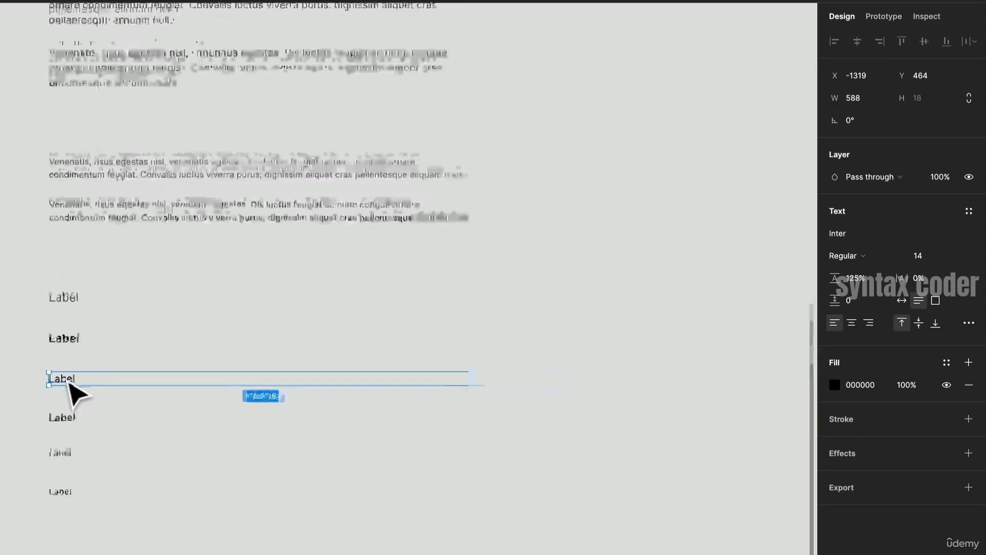
{"action": "scroll", "coordinate": [68, 384], "scroll_direction": "down", "scroll_amount": 4}
{"action": "scroll", "coordinate": [69, 383], "scroll_direction": "up", "scroll_amount": 3}
{"action": "left_click", "coordinate": [68, 383]}
{"action": "scroll", "coordinate": [76, 395], "scroll_direction": "down", "scroll_amount": 2}
{"action": "scroll", "coordinate": [76, 395], "scroll_direction": "left", "scroll_amount": 3}
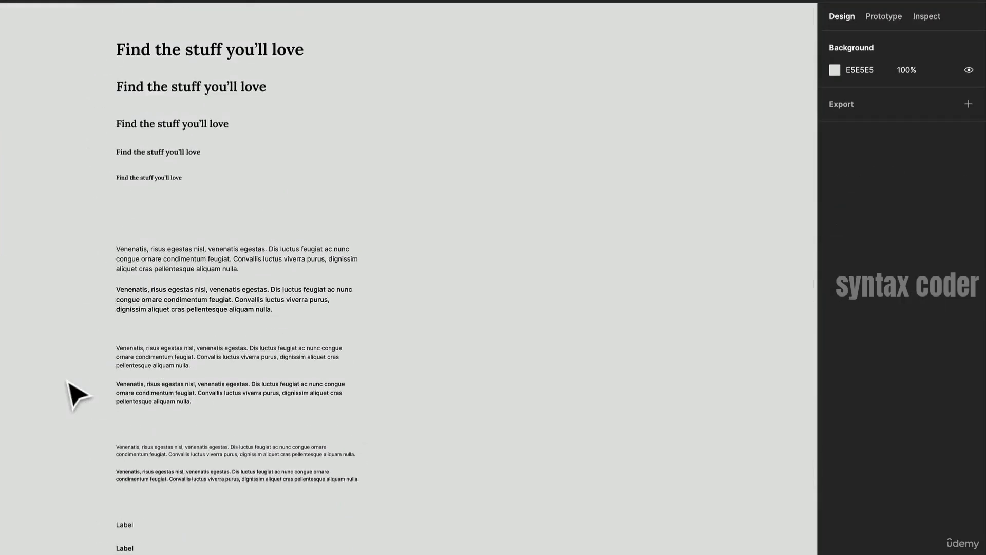
{"action": "scroll", "coordinate": [76, 394], "scroll_direction": "up", "scroll_amount": 2}
{"action": "scroll", "coordinate": [76, 394], "scroll_direction": "right", "scroll_amount": 1}
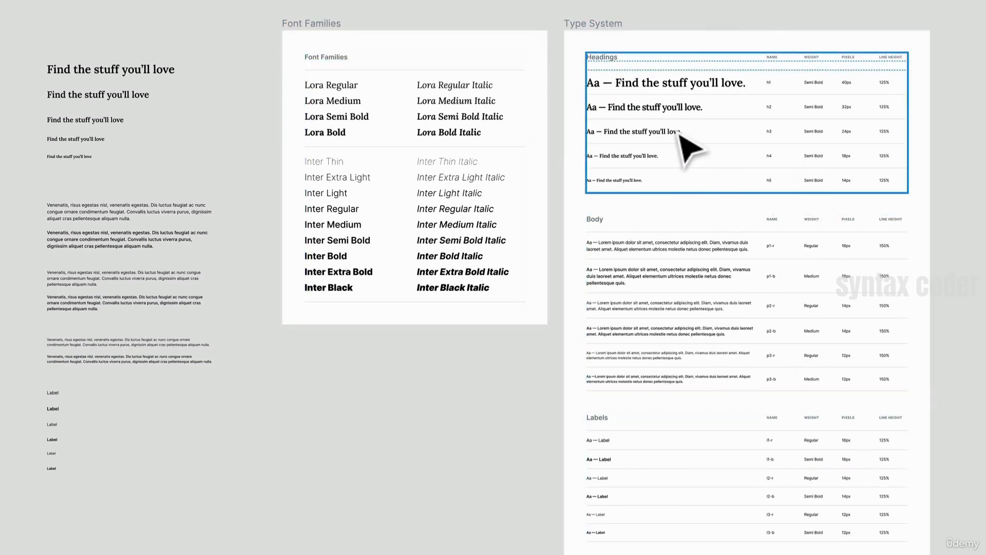
- Inspect the heading rows and their details in the Type System reference frame
{"action": "left_click", "coordinate": [689, 148]}
{"action": "scroll", "coordinate": [681, 134], "scroll_direction": "up", "scroll_amount": 5}
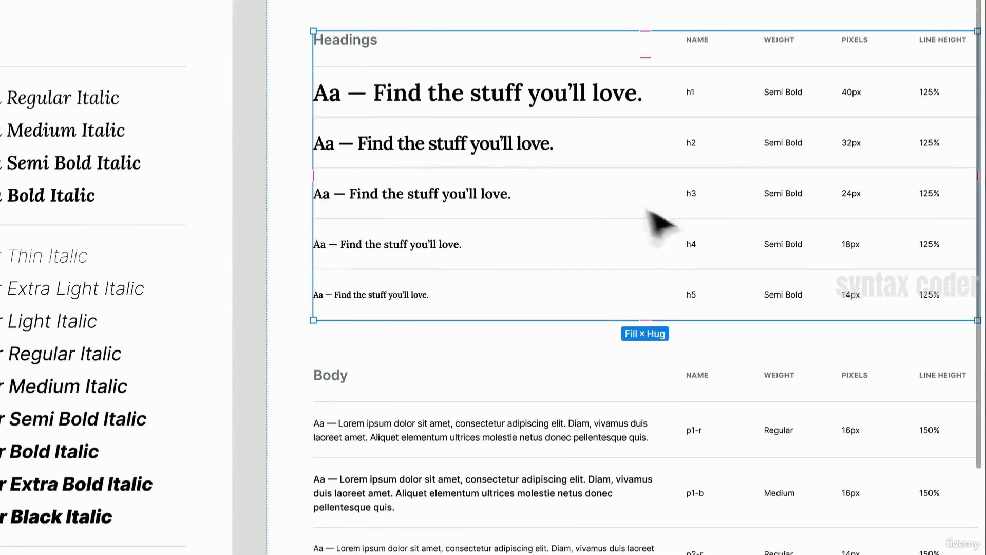
{"action": "left_click", "coordinate": [456, 110]}
{"action": "scroll", "coordinate": [456, 110], "scroll_direction": "right", "scroll_amount": 3}
{"action": "scroll", "coordinate": [447, 102], "scroll_direction": "up", "scroll_amount": 3}
{"action": "scroll", "coordinate": [450, 105], "scroll_direction": "down", "scroll_amount": 3}
{"action": "scroll", "coordinate": [450, 108], "scroll_direction": "up", "scroll_amount": 1}
{"action": "scroll", "coordinate": [448, 109], "scroll_direction": "right", "scroll_amount": 3}
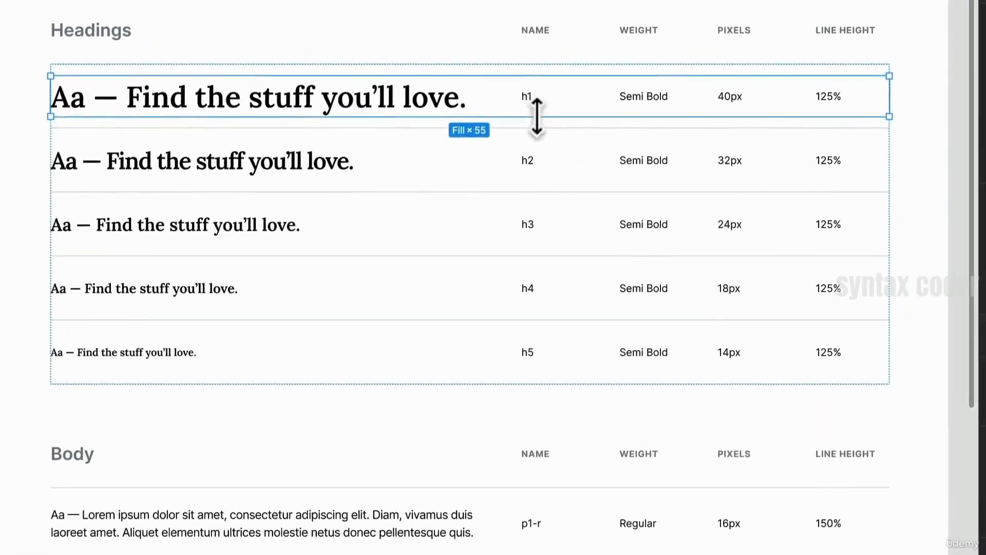
{"action": "left_click", "coordinate": [525, 99]}
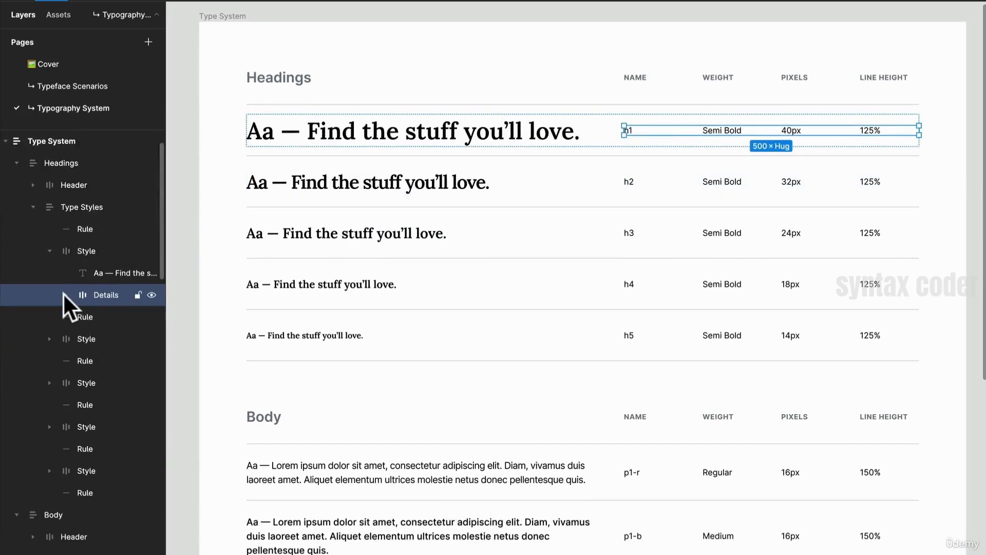
{"action": "left_click", "coordinate": [64, 294]}
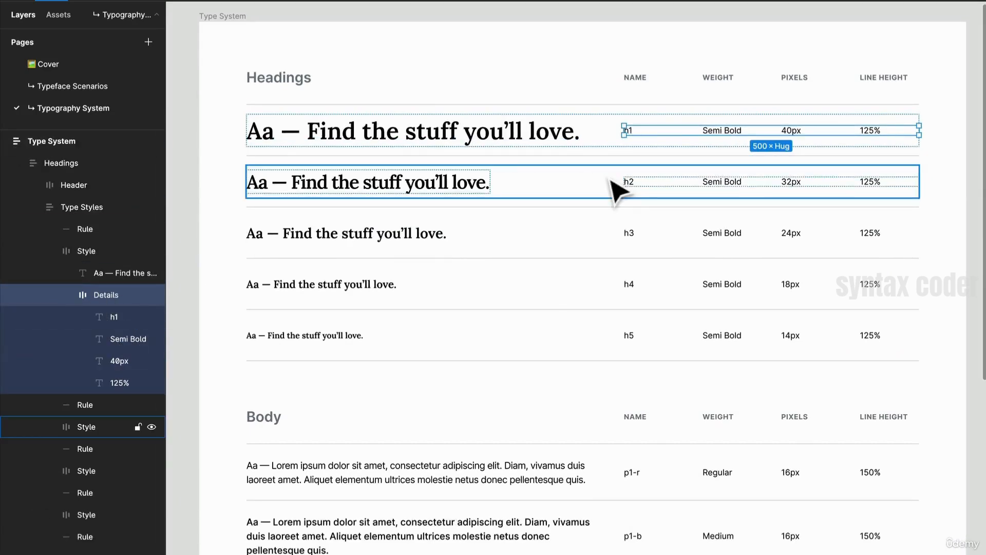
{"action": "scroll", "coordinate": [590, 185], "scroll_direction": "up", "scroll_amount": 3}
{"action": "scroll", "coordinate": [783, 236], "scroll_direction": "right", "scroll_amount": 1}
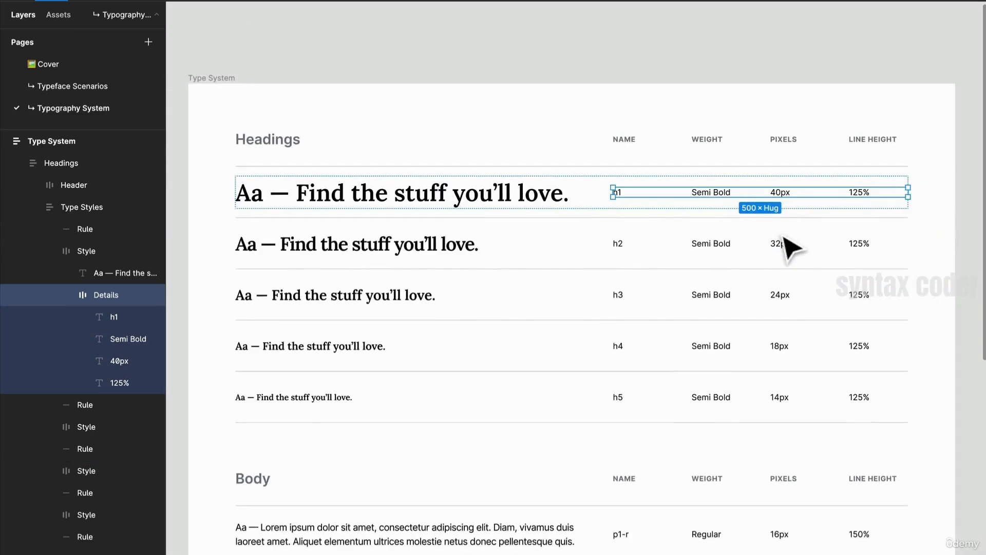
{"action": "scroll", "coordinate": [783, 237], "scroll_direction": "left", "scroll_amount": 5}
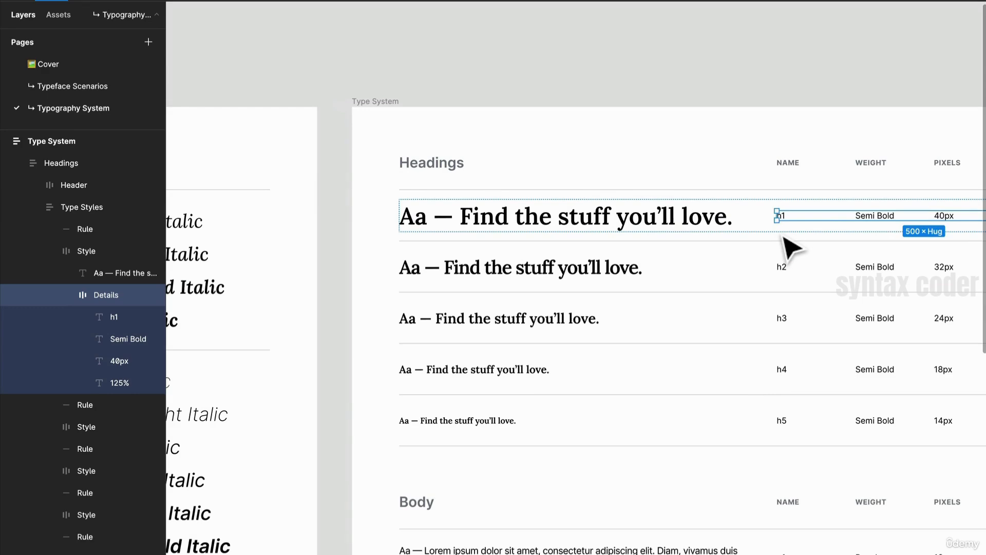
{"action": "left_click", "coordinate": [482, 98]}
{"action": "scroll", "coordinate": [482, 98], "scroll_direction": "left", "scroll_amount": 10}
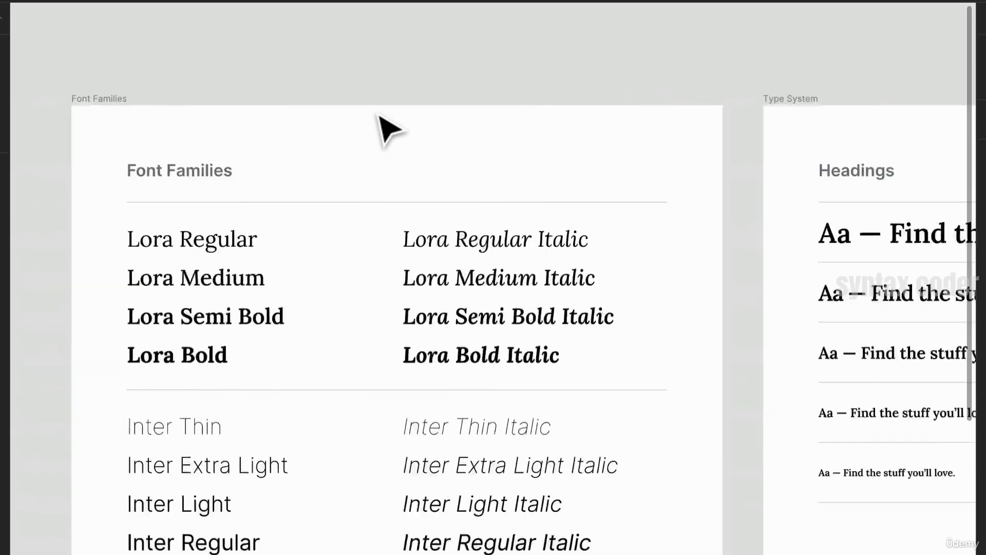
{"action": "scroll", "coordinate": [388, 131], "scroll_direction": "left", "scroll_amount": 10}
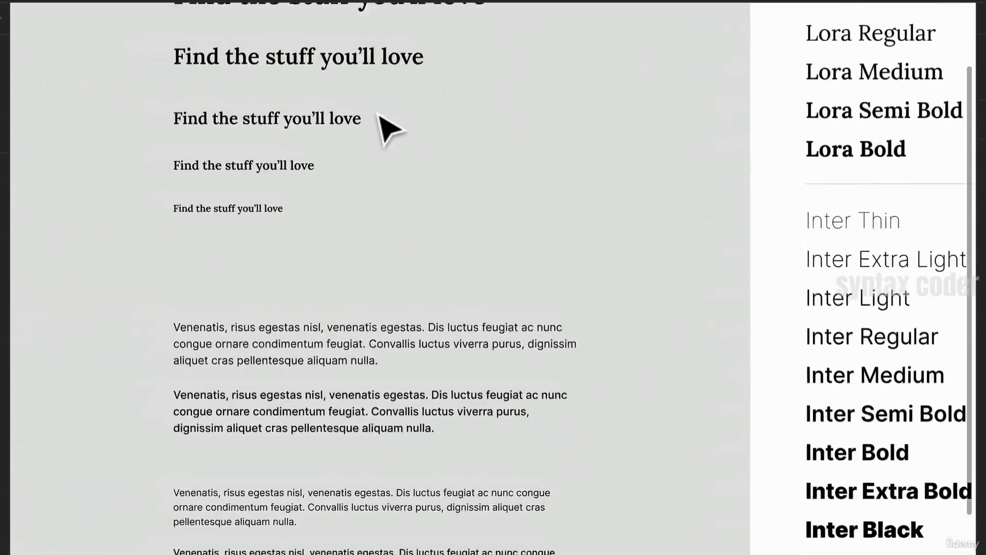
{"action": "scroll", "coordinate": [384, 132], "scroll_direction": "down", "scroll_amount": 5}
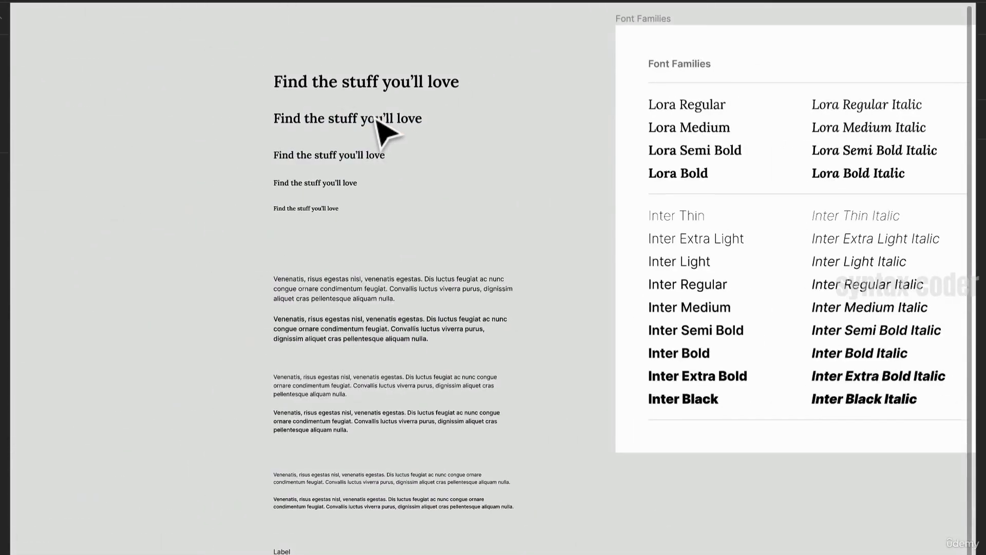
- Examine the Lora and Inter weights listed in the Font Families frame
{"action": "left_click", "coordinate": [337, 87]}
{"action": "scroll", "coordinate": [318, 514], "scroll_direction": "right", "scroll_amount": 5}
{"action": "scroll", "coordinate": [318, 514], "scroll_direction": "up", "scroll_amount": 2}
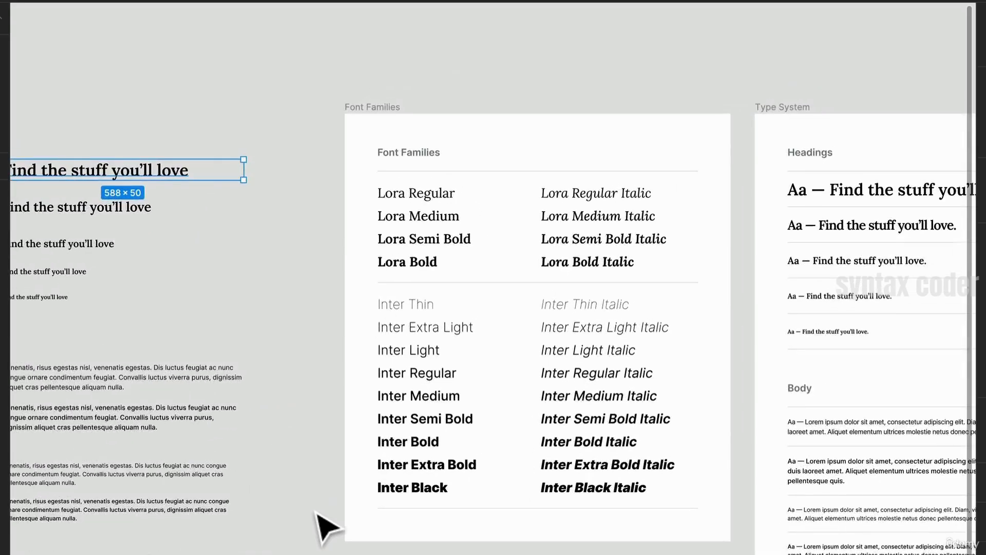
{"action": "scroll", "coordinate": [319, 438], "scroll_direction": "right", "scroll_amount": 3}
{"action": "scroll", "coordinate": [320, 438], "scroll_direction": "right", "scroll_amount": 1}
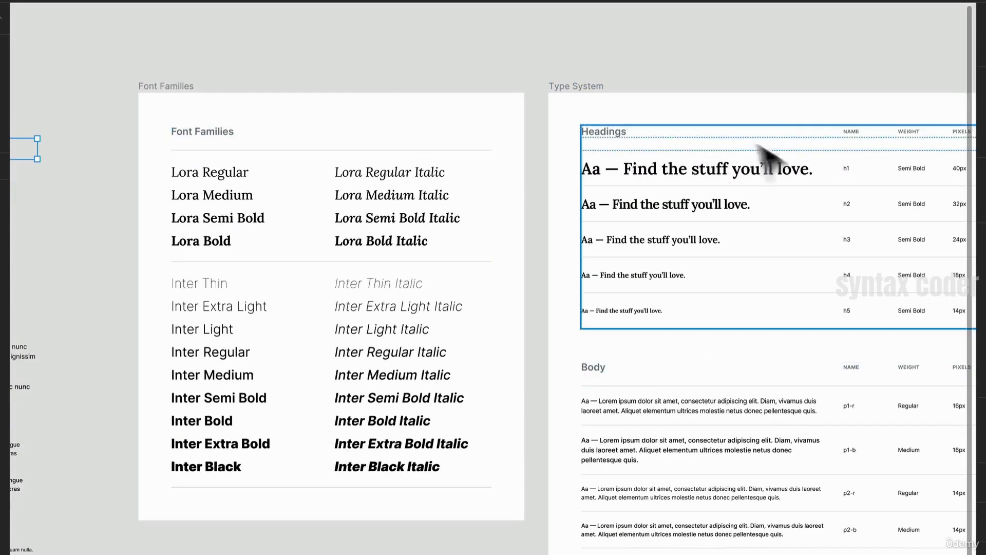
{"action": "scroll", "coordinate": [356, 463], "scroll_direction": "up", "scroll_amount": 2}
{"action": "scroll", "coordinate": [357, 463], "scroll_direction": "left", "scroll_amount": 1}
{"action": "scroll", "coordinate": [356, 462], "scroll_direction": "up", "scroll_amount": 5}
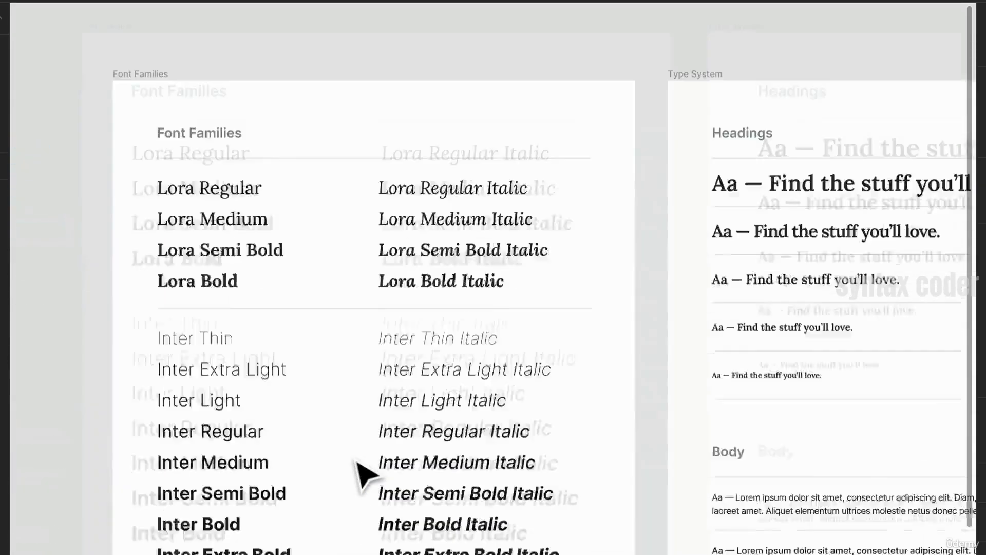
{"action": "scroll", "coordinate": [356, 462], "scroll_direction": "up", "scroll_amount": 3}
{"action": "scroll", "coordinate": [357, 462], "scroll_direction": "left", "scroll_amount": 2}
{"action": "scroll", "coordinate": [357, 462], "scroll_direction": "down", "scroll_amount": 2}
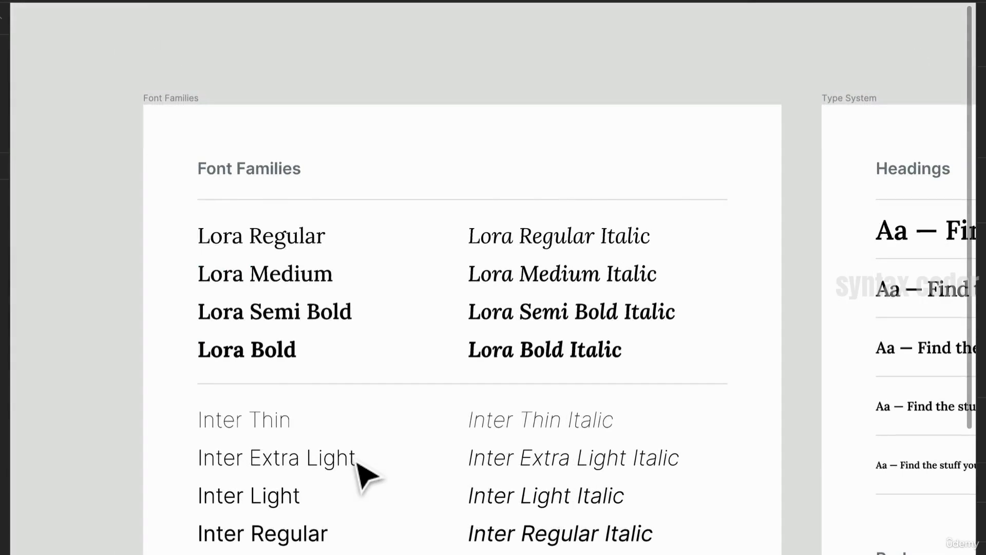
{"action": "double_click", "coordinate": [296, 259]}
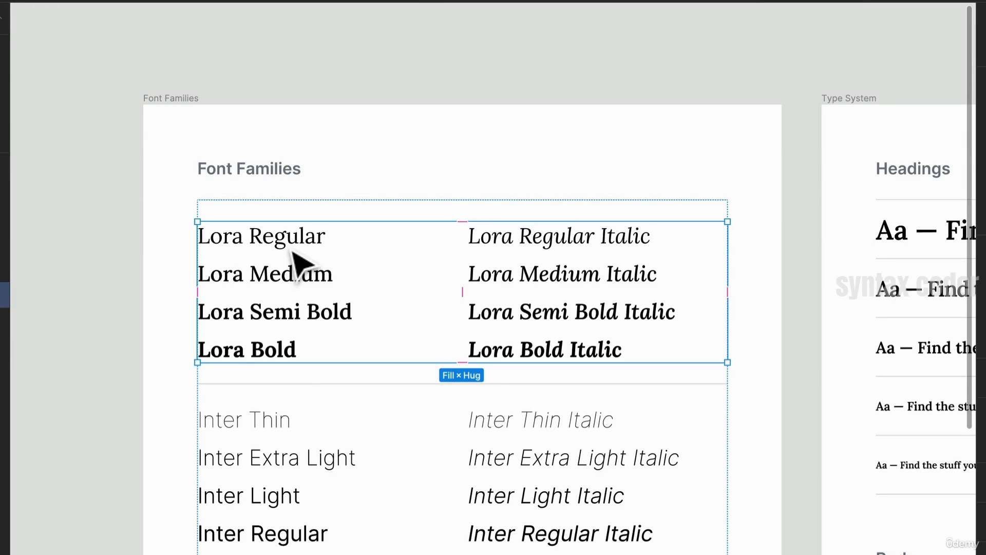
{"action": "double_click", "coordinate": [293, 252]}
{"action": "double_click", "coordinate": [294, 245]}
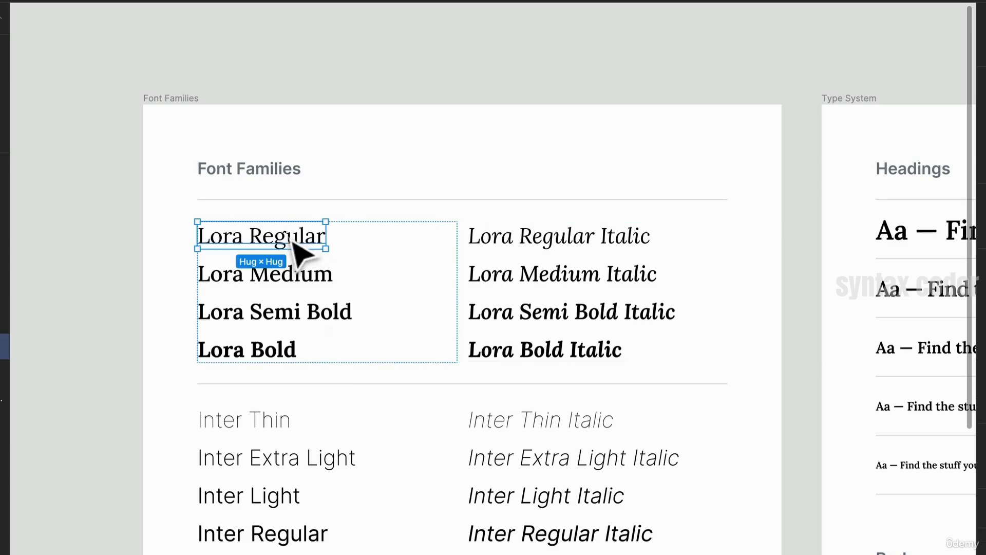
{"action": "scroll", "coordinate": [352, 524], "scroll_direction": "down", "scroll_amount": 4}
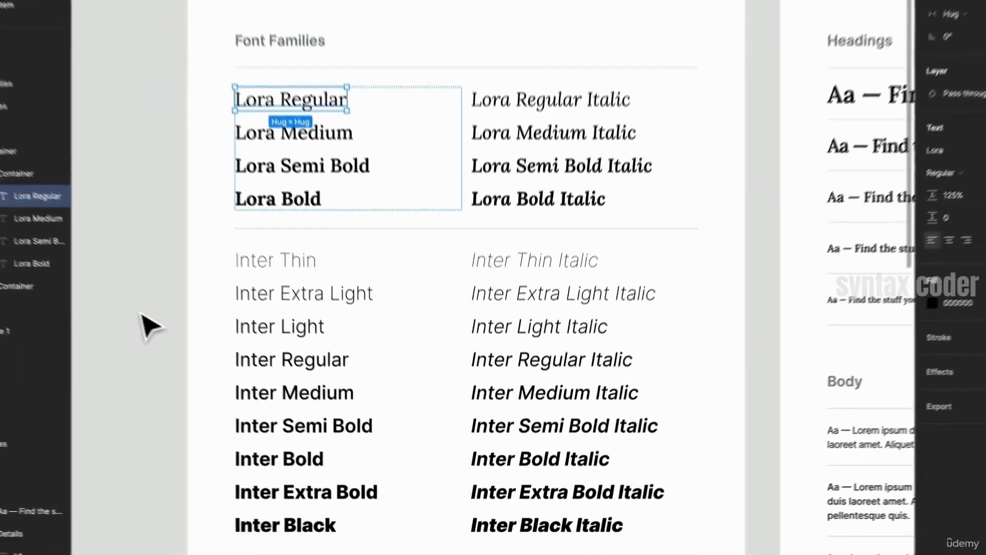
{"action": "left_click", "coordinate": [94, 297]}
{"action": "scroll", "coordinate": [205, 360], "scroll_direction": "right", "scroll_amount": 3}
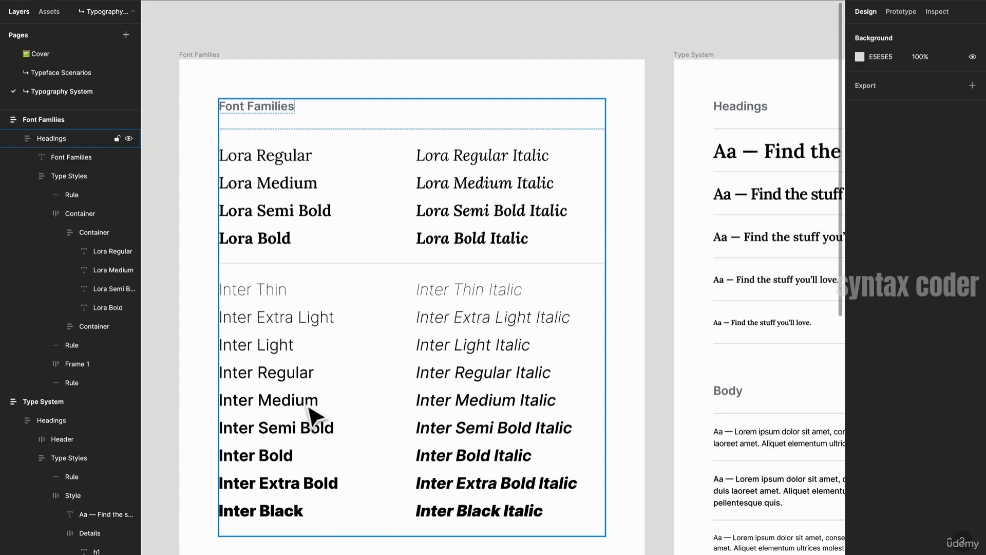
{"action": "scroll", "coordinate": [308, 409], "scroll_direction": "up", "scroll_amount": 1}
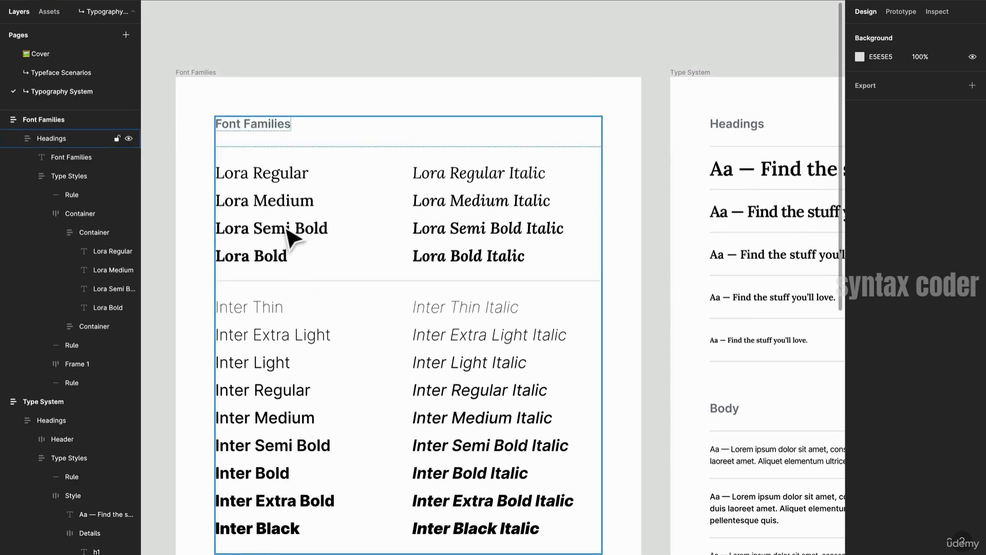
{"action": "left_click", "coordinate": [317, 242]}
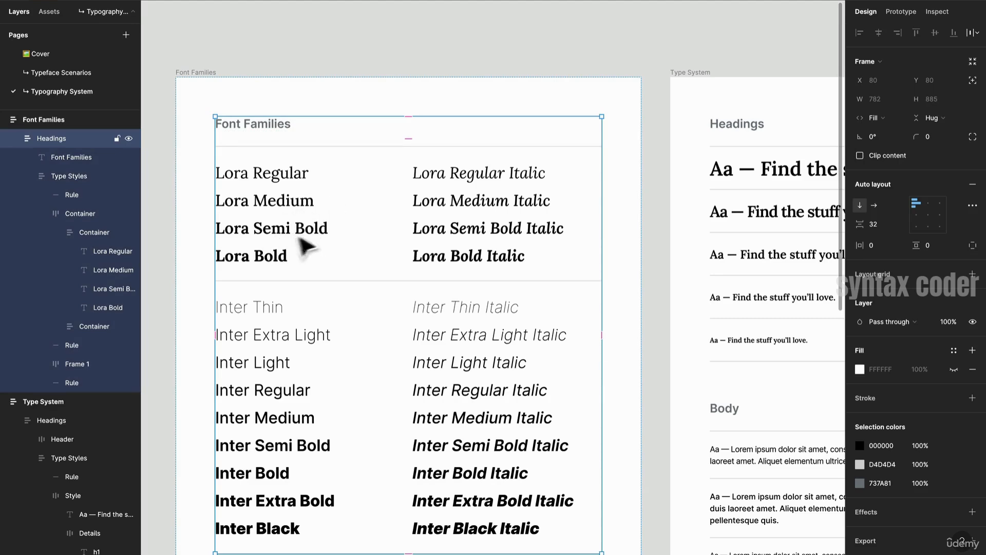
{"action": "scroll", "coordinate": [318, 235], "scroll_direction": "right", "scroll_amount": 3}
{"action": "scroll", "coordinate": [318, 235], "scroll_direction": "left", "scroll_amount": 2}
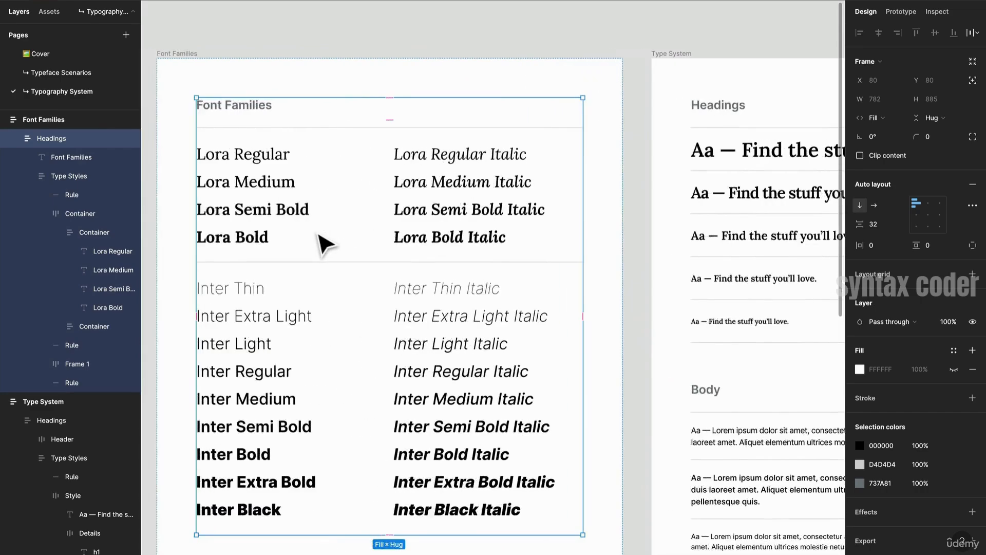
{"action": "scroll", "coordinate": [290, 245], "scroll_direction": "right", "scroll_amount": 5}
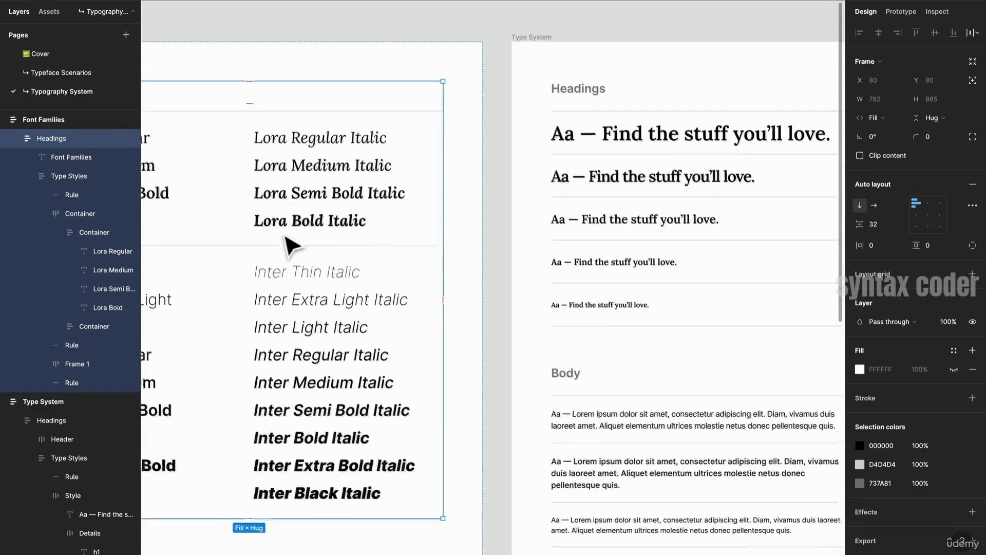
- Inspect the heading rows' name, weight, pixel and line height entries in the Type System frame
{"action": "scroll", "coordinate": [291, 245], "scroll_direction": "right", "scroll_amount": 5}
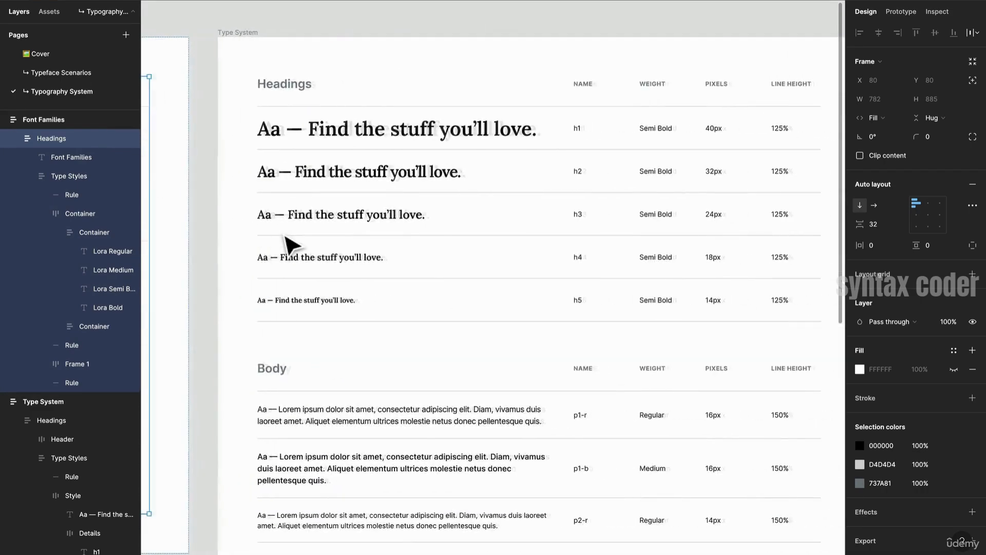
{"action": "scroll", "coordinate": [287, 245], "scroll_direction": "right", "scroll_amount": 3}
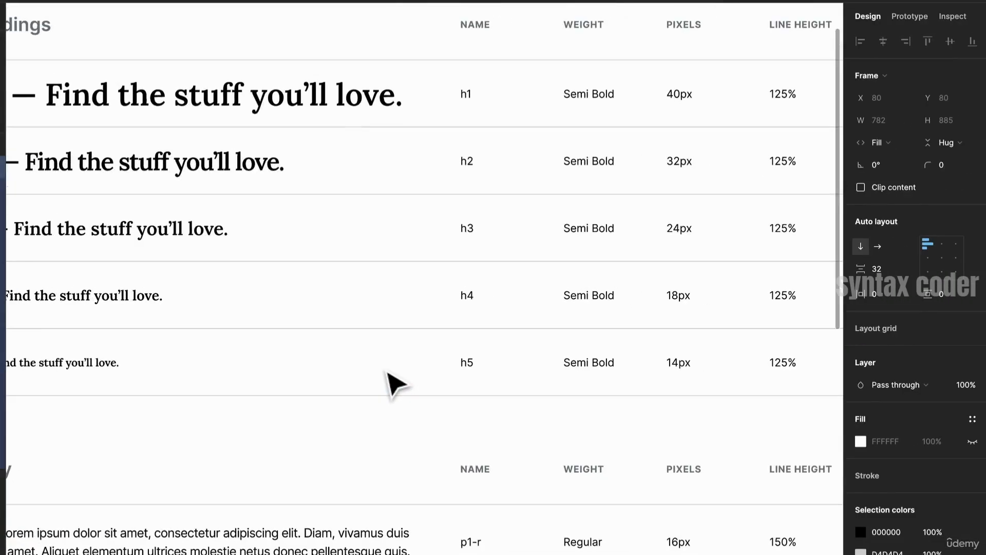
{"action": "scroll", "coordinate": [387, 373], "scroll_direction": "down", "scroll_amount": 2}
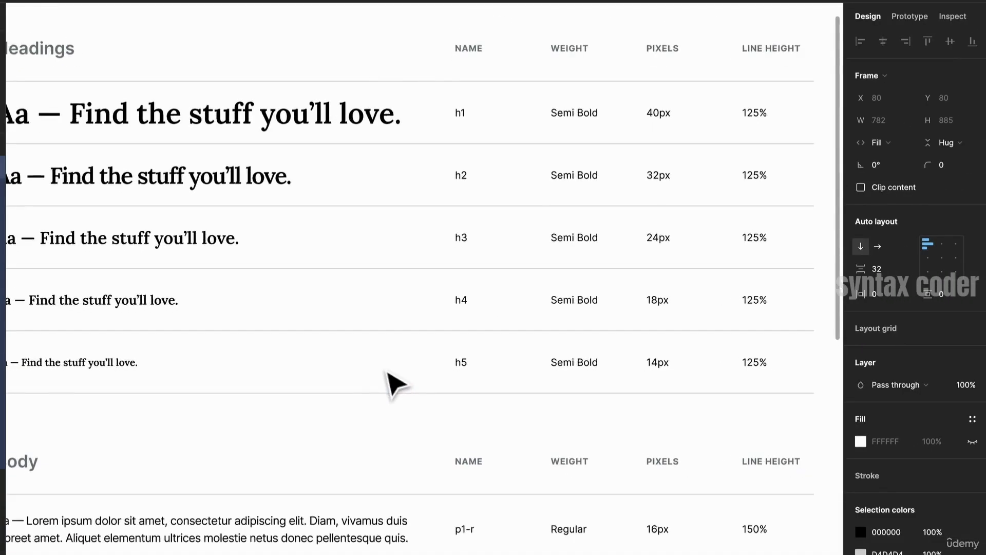
{"action": "scroll", "coordinate": [387, 373], "scroll_direction": "left", "scroll_amount": 1}
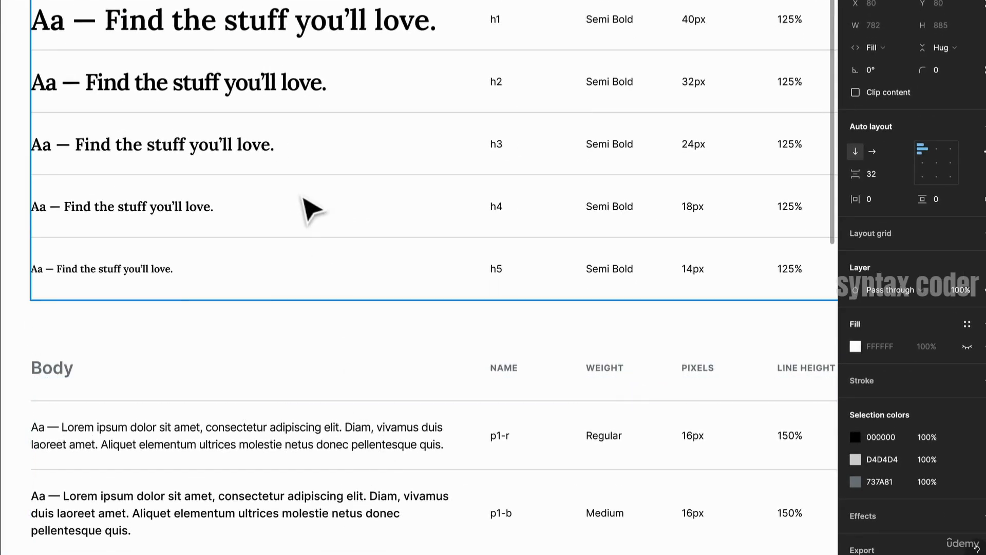
{"action": "scroll", "coordinate": [302, 197], "scroll_direction": "right", "scroll_amount": 2}
{"action": "scroll", "coordinate": [302, 196], "scroll_direction": "up", "scroll_amount": 1}
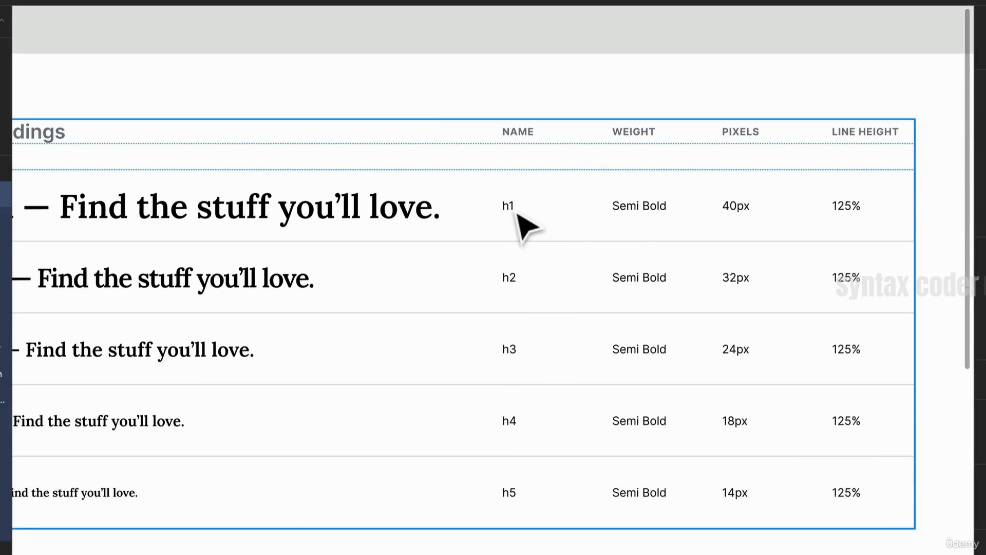
{"action": "double_click", "coordinate": [652, 216]}
{"action": "double_click", "coordinate": [652, 216]}
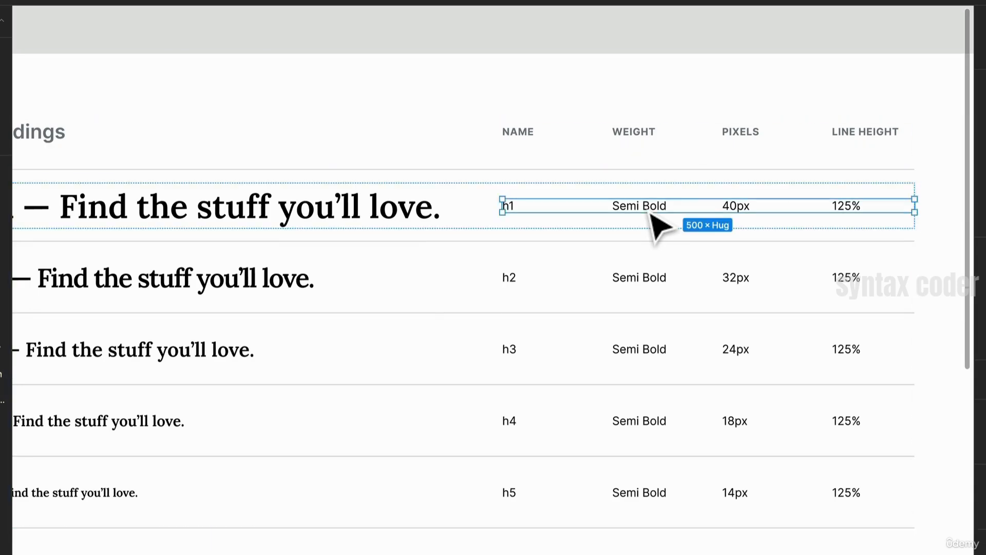
{"action": "left_click", "coordinate": [656, 286]}
{"action": "double_click", "coordinate": [656, 286]}
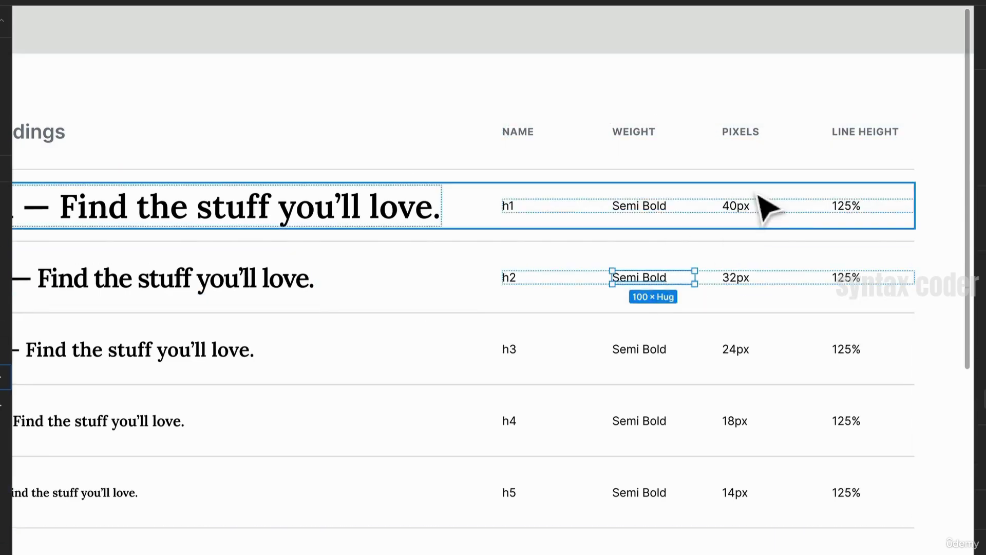
{"action": "left_click", "coordinate": [750, 218]}
{"action": "double_click", "coordinate": [753, 216]}
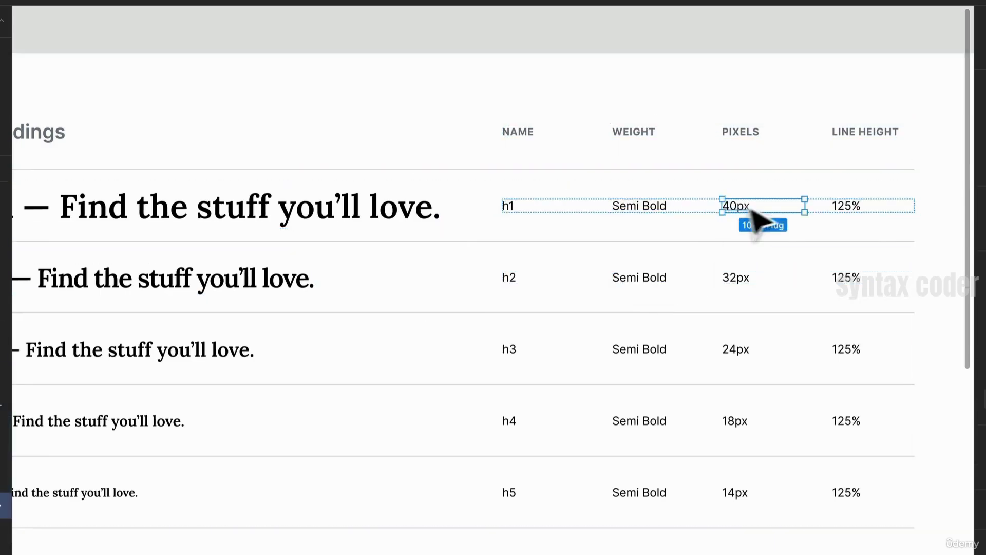
{"action": "left_click", "coordinate": [849, 216]}
- Review the Body and Labels sections of the Type System frame
{"action": "scroll", "coordinate": [848, 212], "scroll_direction": "left", "scroll_amount": 4}
{"action": "scroll", "coordinate": [848, 211], "scroll_direction": "down", "scroll_amount": 1}
{"action": "scroll", "coordinate": [848, 212], "scroll_direction": "right", "scroll_amount": 3}
{"action": "scroll", "coordinate": [385, 201], "scroll_direction": "right", "scroll_amount": 3}
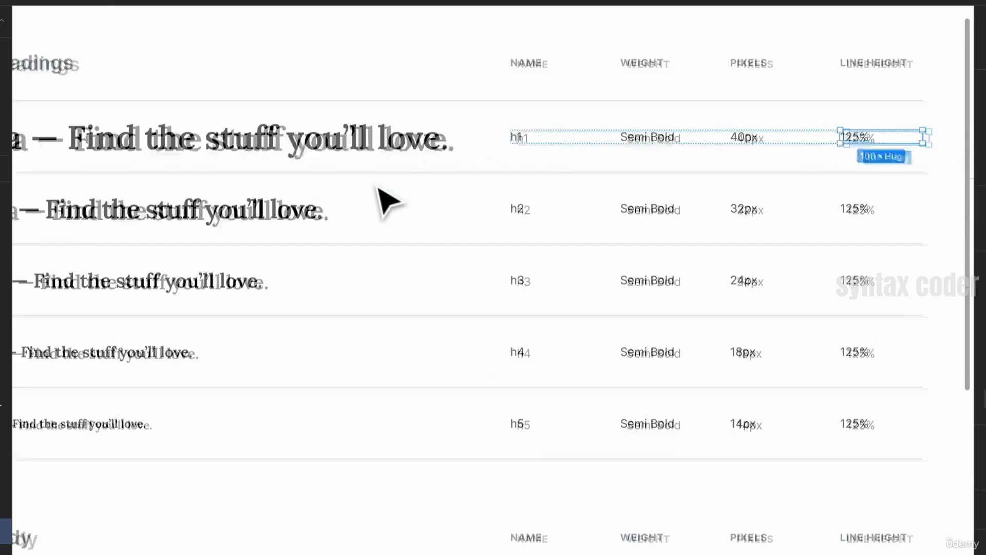
{"action": "scroll", "coordinate": [378, 188], "scroll_direction": "down", "scroll_amount": 3}
{"action": "scroll", "coordinate": [377, 188], "scroll_direction": "up", "scroll_amount": 1}
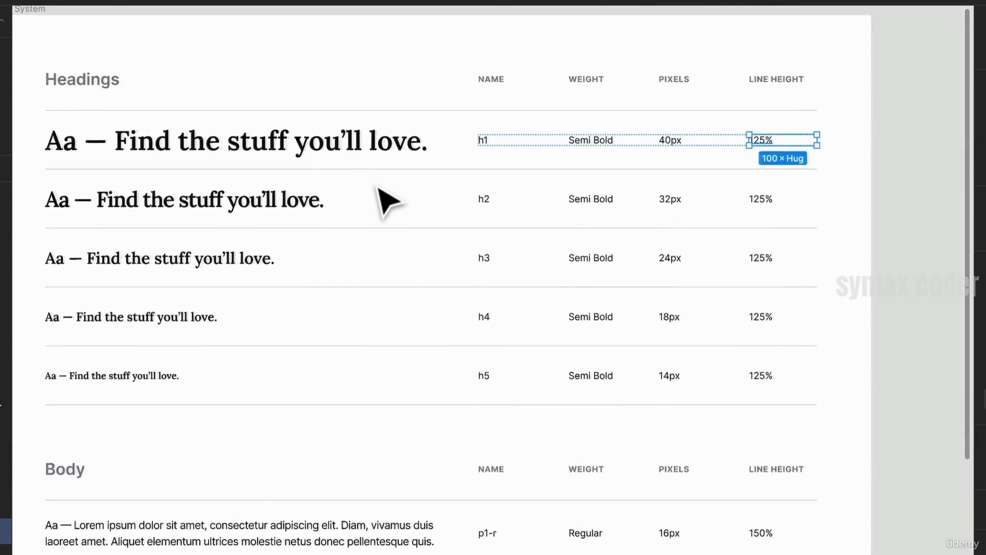
{"action": "scroll", "coordinate": [378, 188], "scroll_direction": "down", "scroll_amount": 4}
{"action": "scroll", "coordinate": [388, 201], "scroll_direction": "down", "scroll_amount": 3}
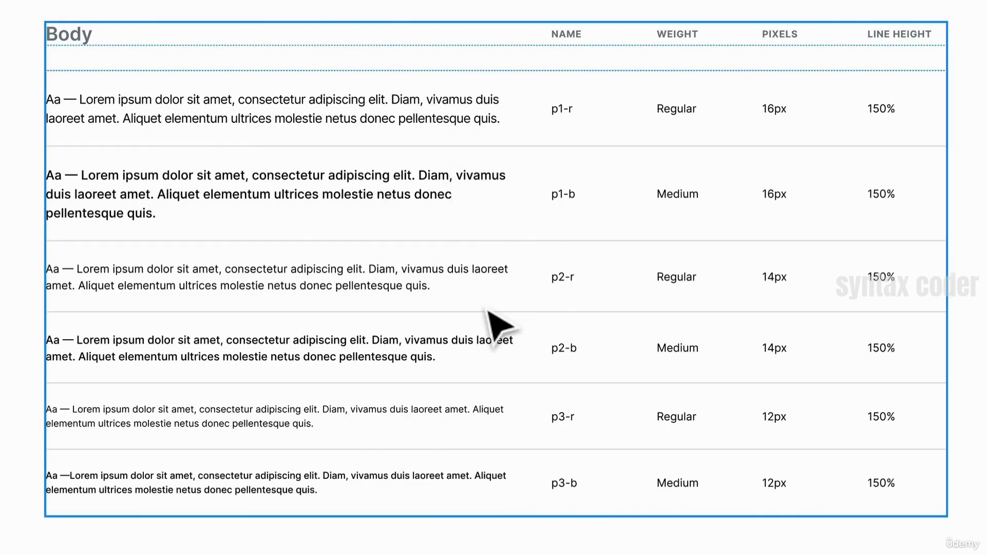
{"action": "scroll", "coordinate": [487, 308], "scroll_direction": "down", "scroll_amount": 3}
{"action": "scroll", "coordinate": [440, 316], "scroll_direction": "up", "scroll_amount": 2}
{"action": "scroll", "coordinate": [437, 339], "scroll_direction": "down", "scroll_amount": 2}
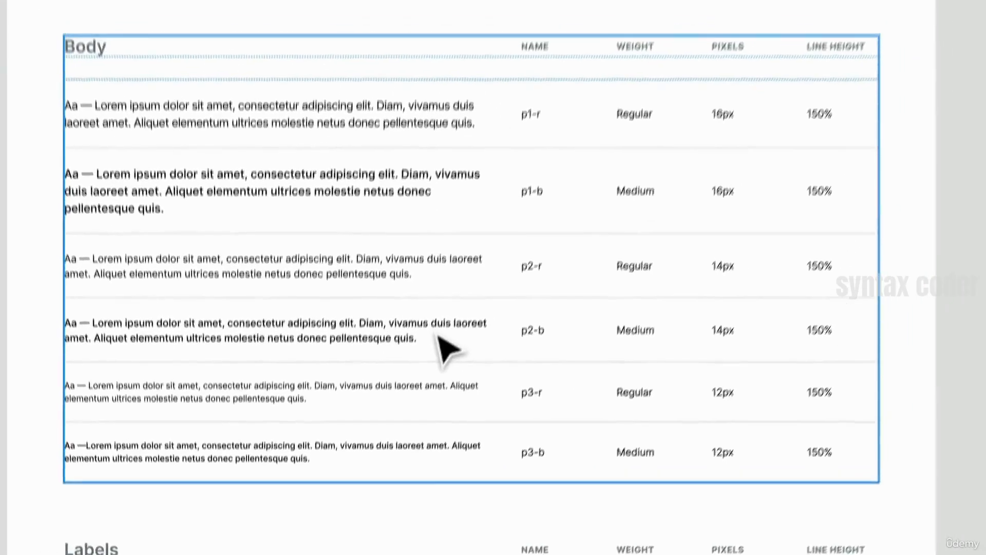
{"action": "scroll", "coordinate": [429, 374], "scroll_direction": "down", "scroll_amount": 1}
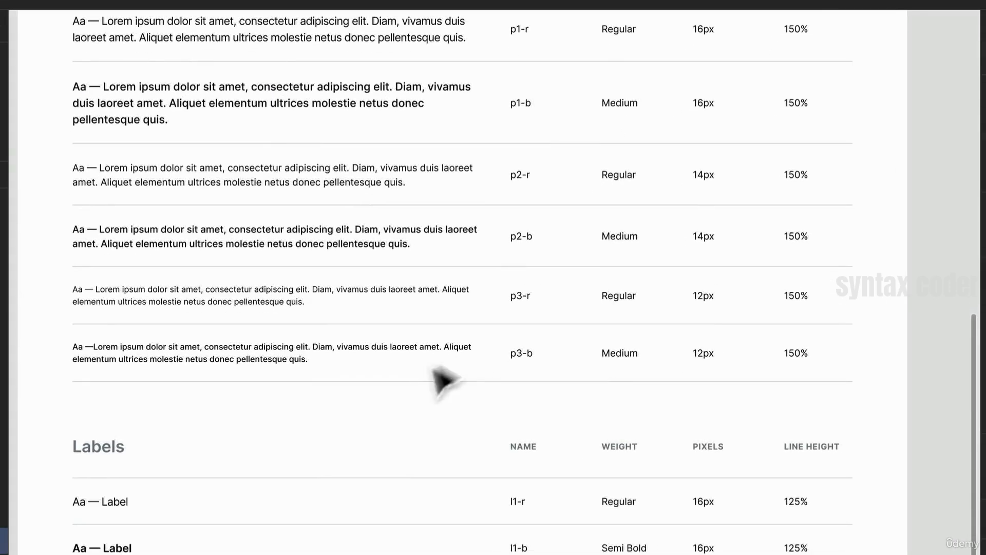
{"action": "scroll", "coordinate": [529, 379], "scroll_direction": "up", "scroll_amount": 5}
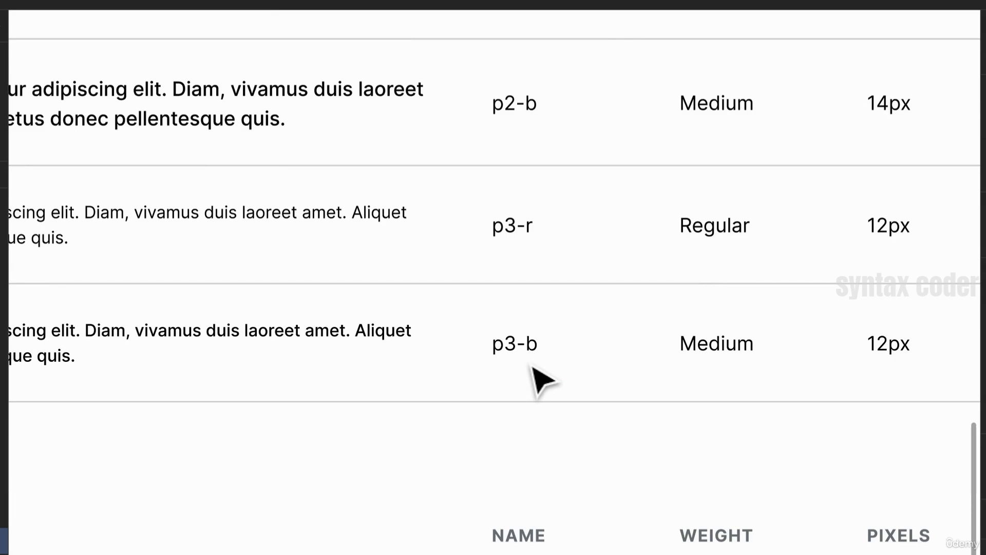
{"action": "scroll", "coordinate": [537, 380], "scroll_direction": "down", "scroll_amount": 5}
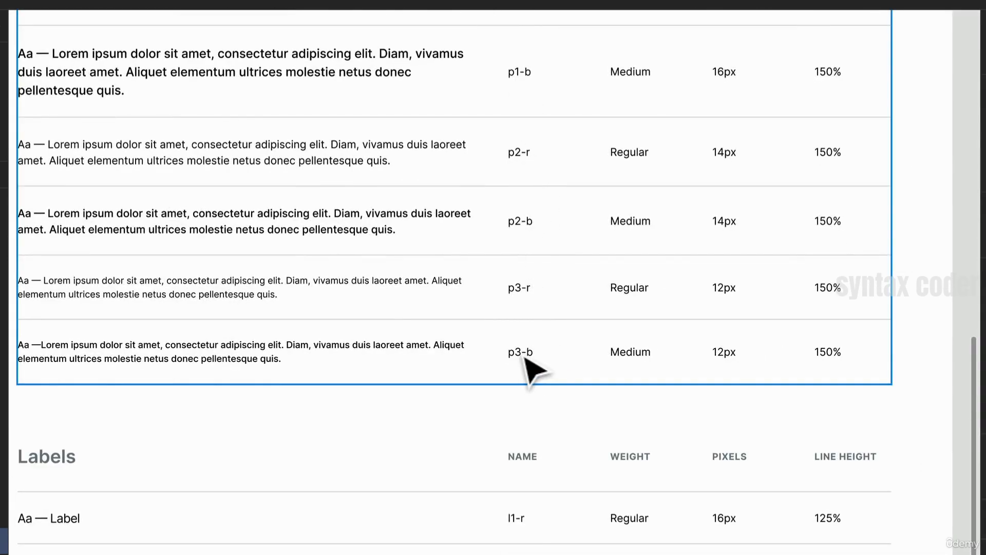
{"action": "scroll", "coordinate": [532, 370], "scroll_direction": "down", "scroll_amount": 3}
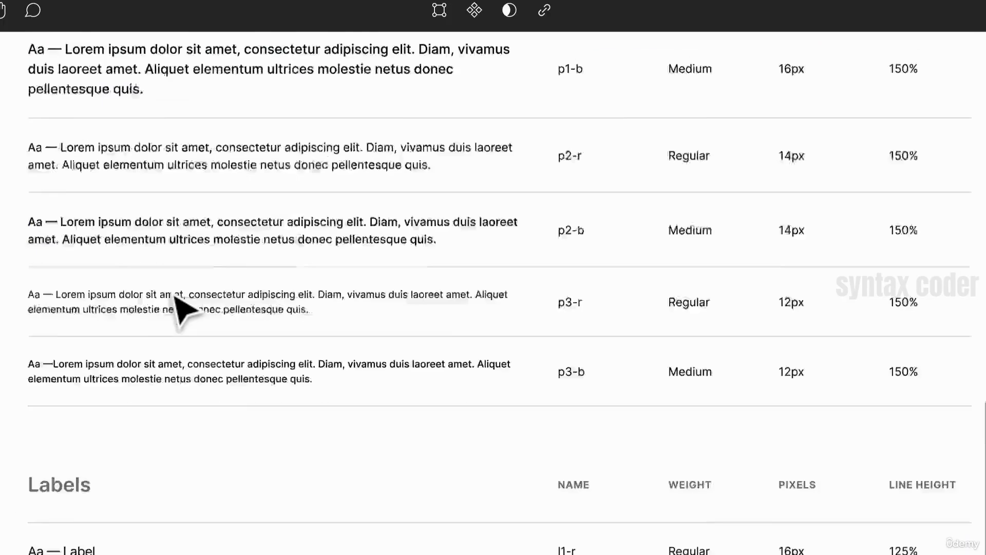
{"action": "scroll", "coordinate": [180, 309], "scroll_direction": "down", "scroll_amount": 3}
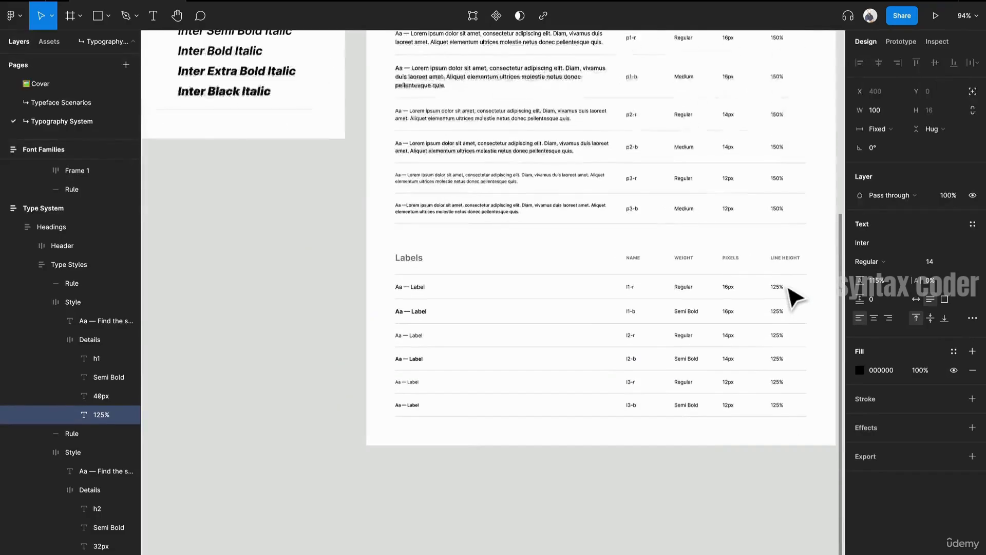
- Review the whole Font Families and Type System frames, including the first body sample text layer
{"action": "key", "text": "minus"}
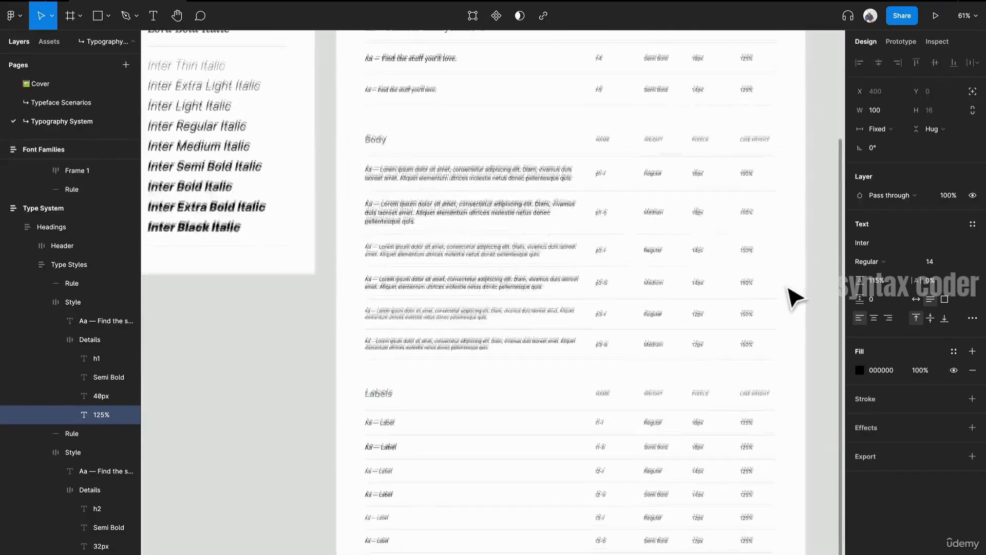
{"action": "scroll", "coordinate": [795, 297], "scroll_direction": "up", "scroll_amount": 2}
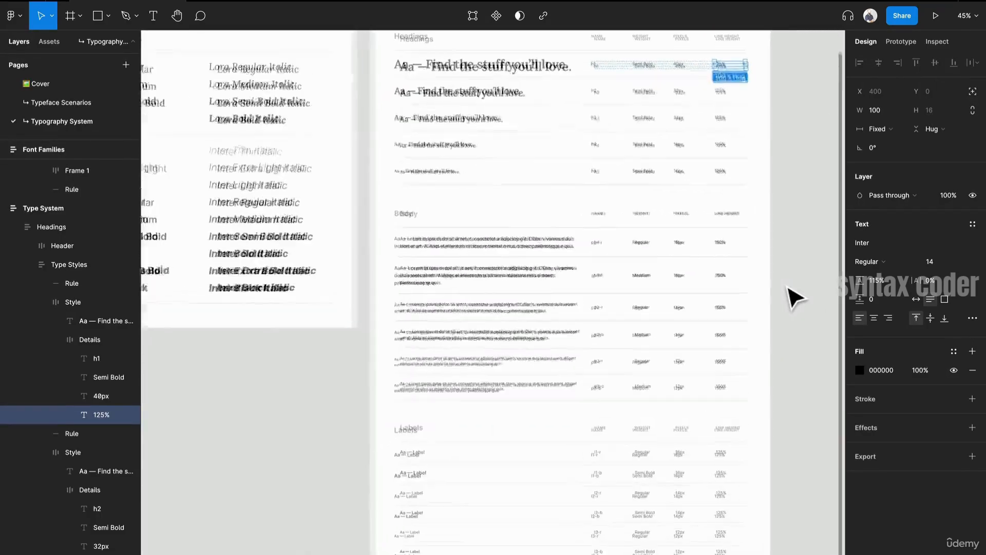
{"action": "left_click", "coordinate": [795, 297]}
{"action": "scroll", "coordinate": [796, 297], "scroll_direction": "down", "scroll_amount": 3}
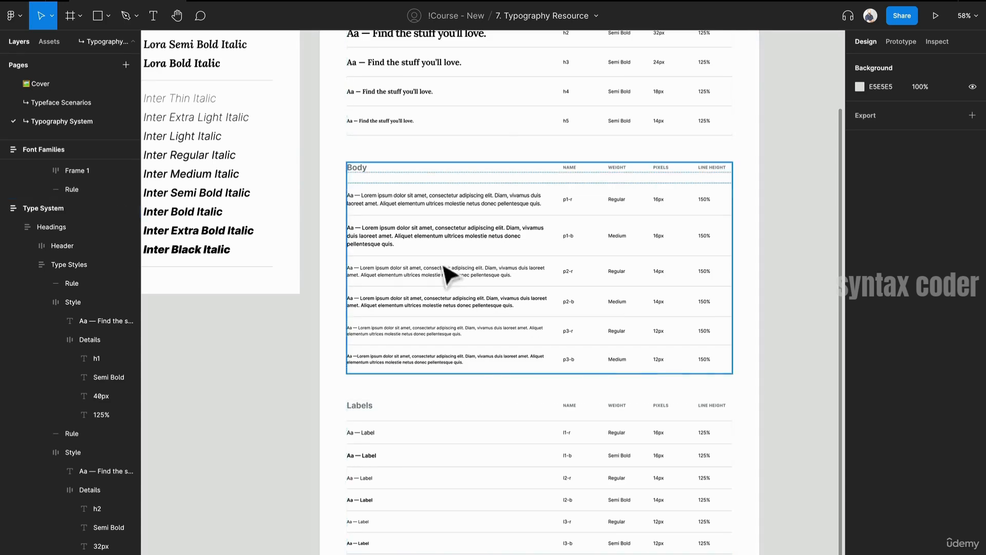
{"action": "scroll", "coordinate": [502, 308], "scroll_direction": "down", "scroll_amount": 5}
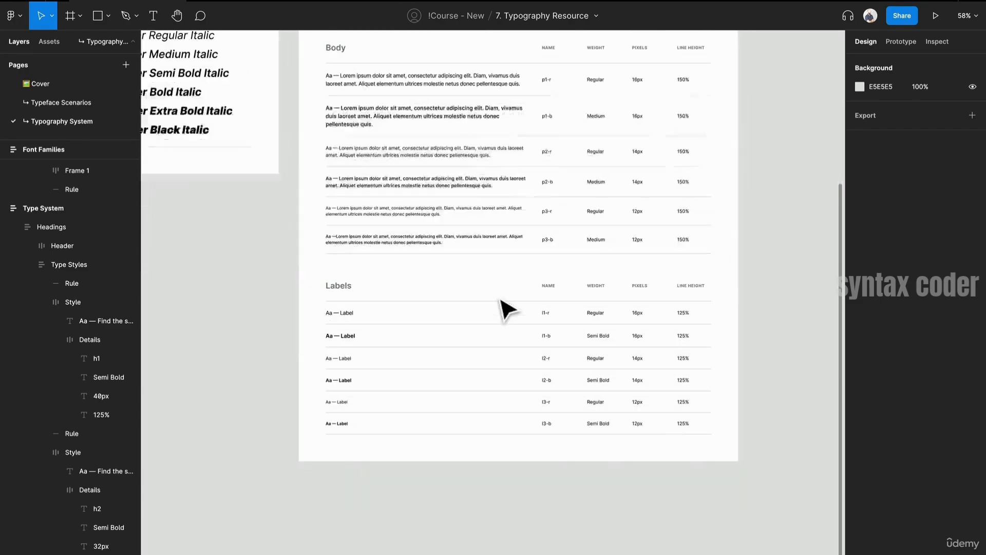
{"action": "scroll", "coordinate": [502, 308], "scroll_direction": "up", "scroll_amount": 3}
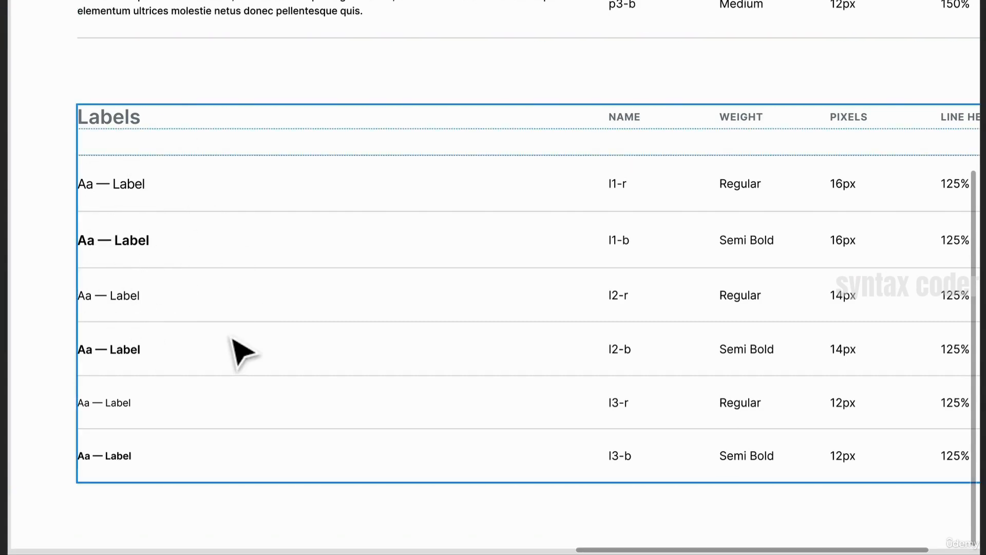
{"action": "scroll", "coordinate": [236, 346], "scroll_direction": "up", "scroll_amount": 7}
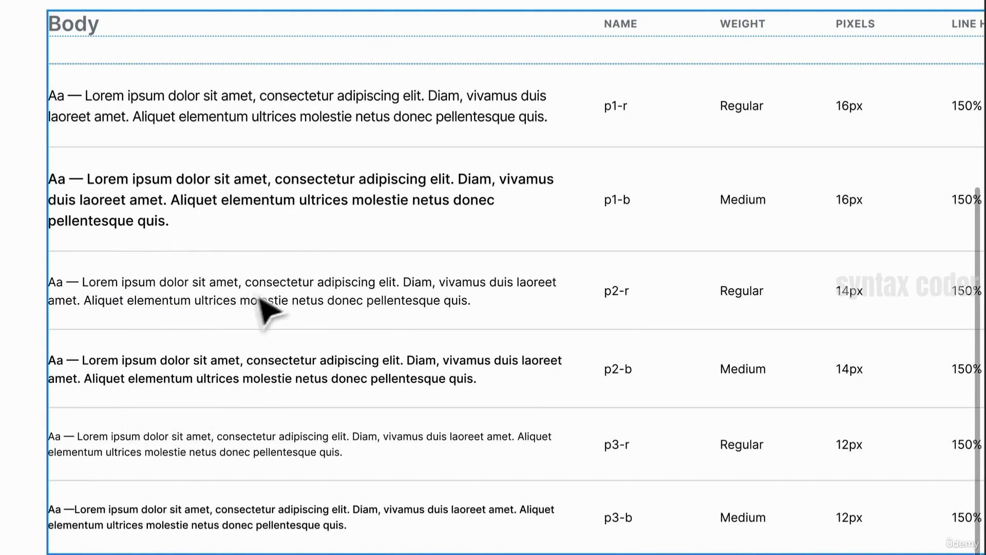
{"action": "scroll", "coordinate": [231, 298], "scroll_direction": "up", "scroll_amount": 5}
{"action": "scroll", "coordinate": [234, 303], "scroll_direction": "down", "scroll_amount": 3}
{"action": "scroll", "coordinate": [233, 304], "scroll_direction": "left", "scroll_amount": 2}
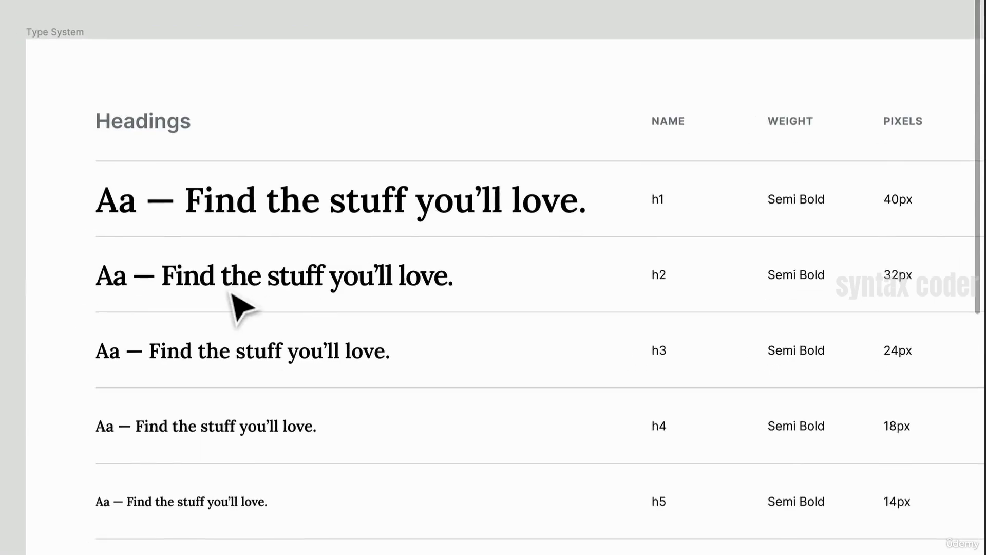
{"action": "left_click", "coordinate": [315, 441]}
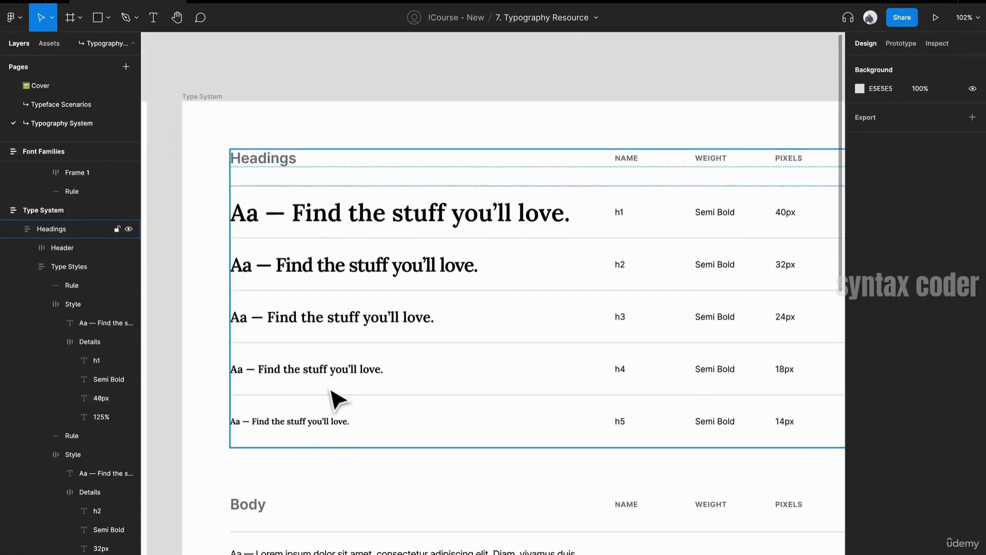
{"action": "scroll", "coordinate": [331, 389], "scroll_direction": "down", "scroll_amount": 3}
{"action": "scroll", "coordinate": [337, 400], "scroll_direction": "down", "scroll_amount": 5}
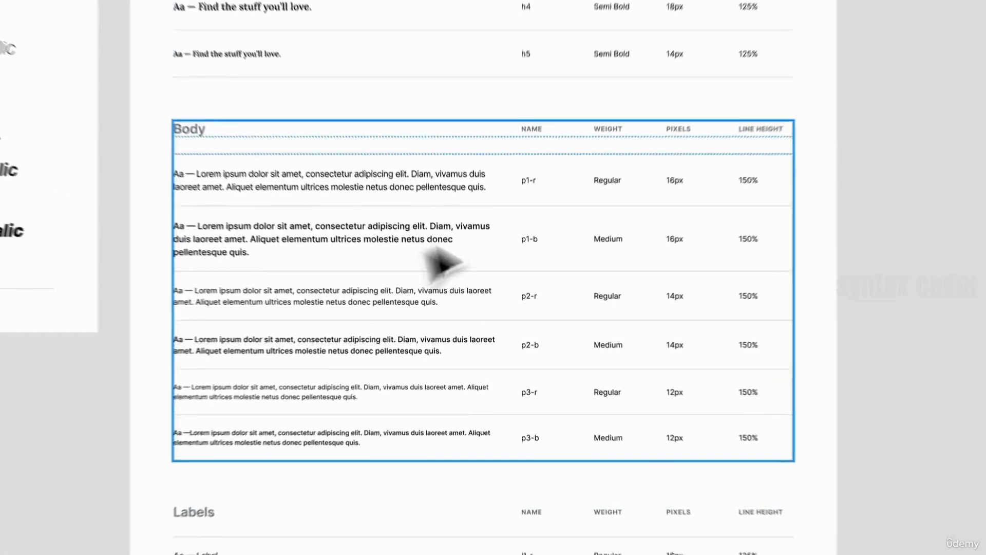
{"action": "double_click", "coordinate": [323, 156]}
{"action": "double_click", "coordinate": [324, 157]}
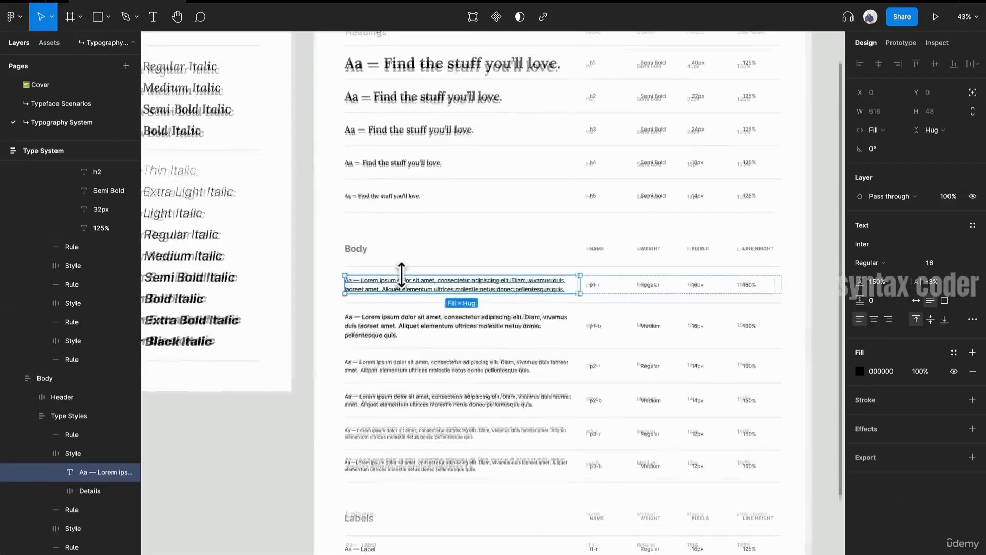
{"action": "scroll", "coordinate": [401, 275], "scroll_direction": "down", "scroll_amount": 3}
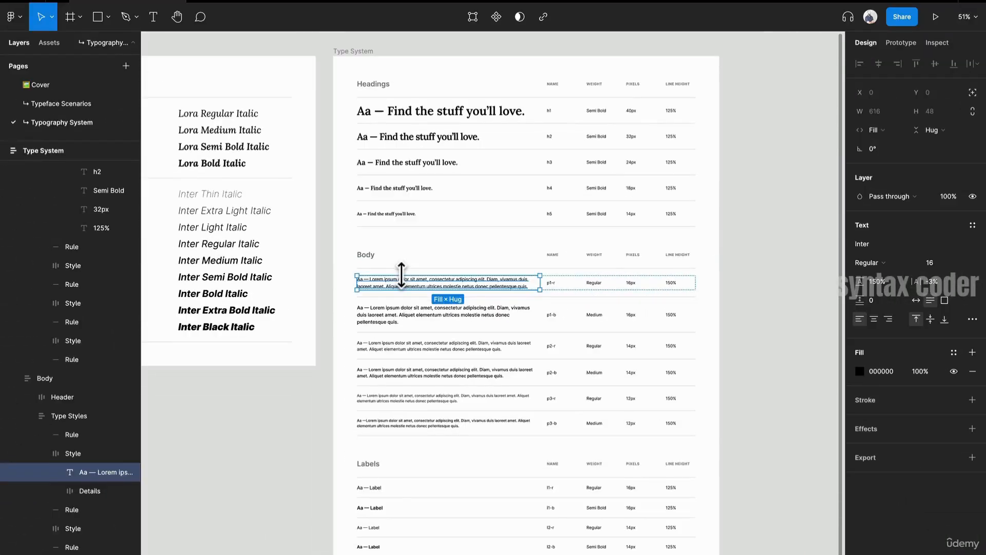
{"action": "left_click", "coordinate": [256, 412]}
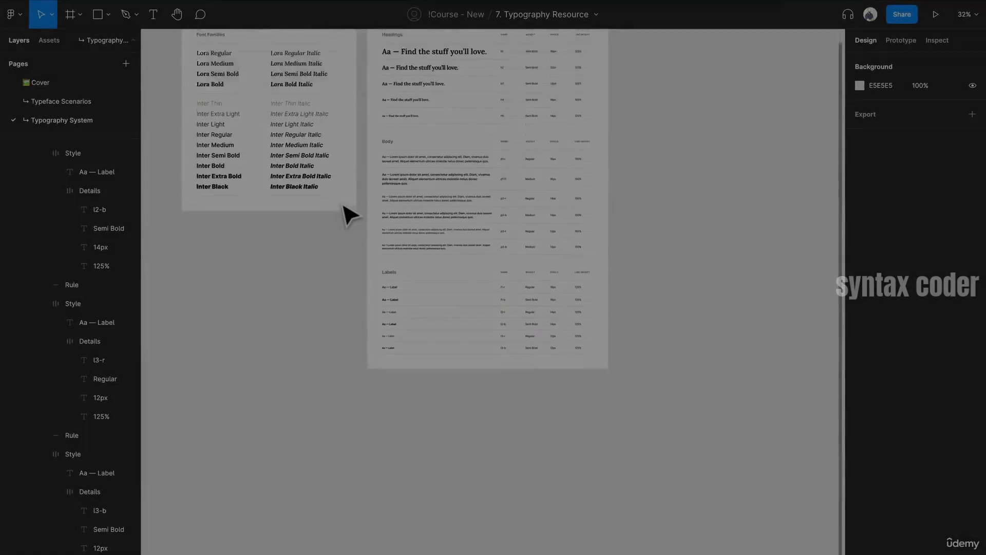
{"action": "scroll", "coordinate": [351, 215], "scroll_direction": "up", "scroll_amount": 1}
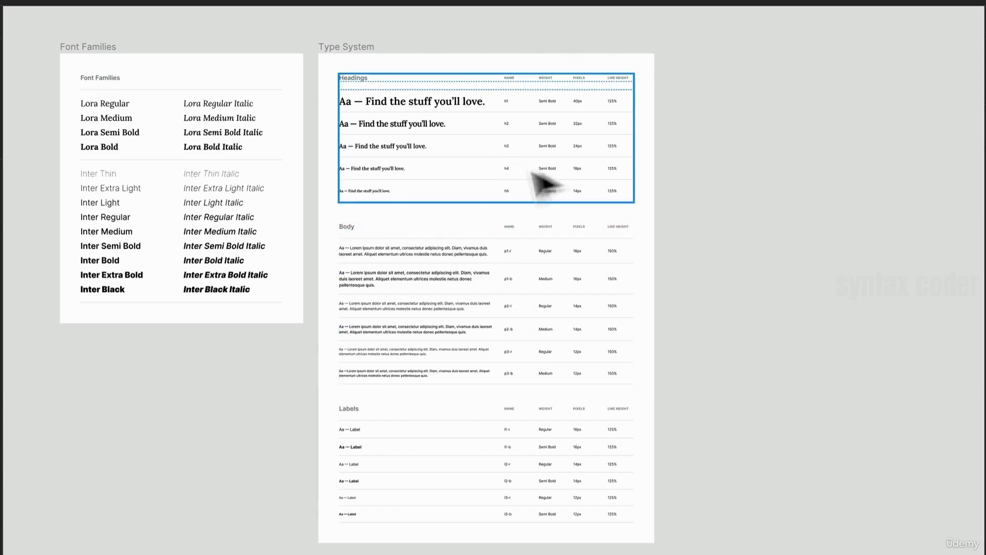
{"action": "scroll", "coordinate": [550, 149], "scroll_direction": "up", "scroll_amount": 5, "text": "ctrl"}
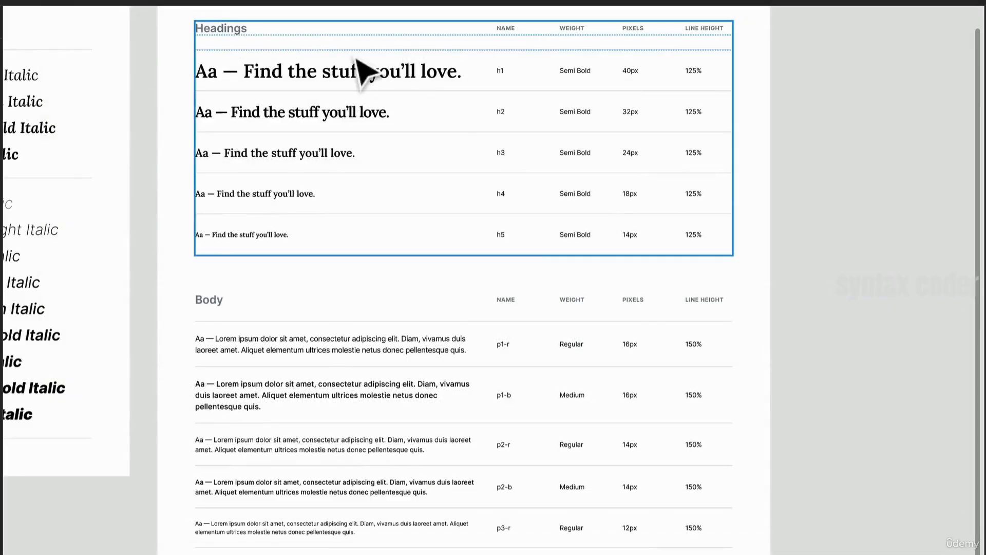
- Select the h1 heading sample and save it as a new text style named Headings/H1
{"action": "double_click", "coordinate": [379, 86]}
{"action": "double_click", "coordinate": [375, 81]}
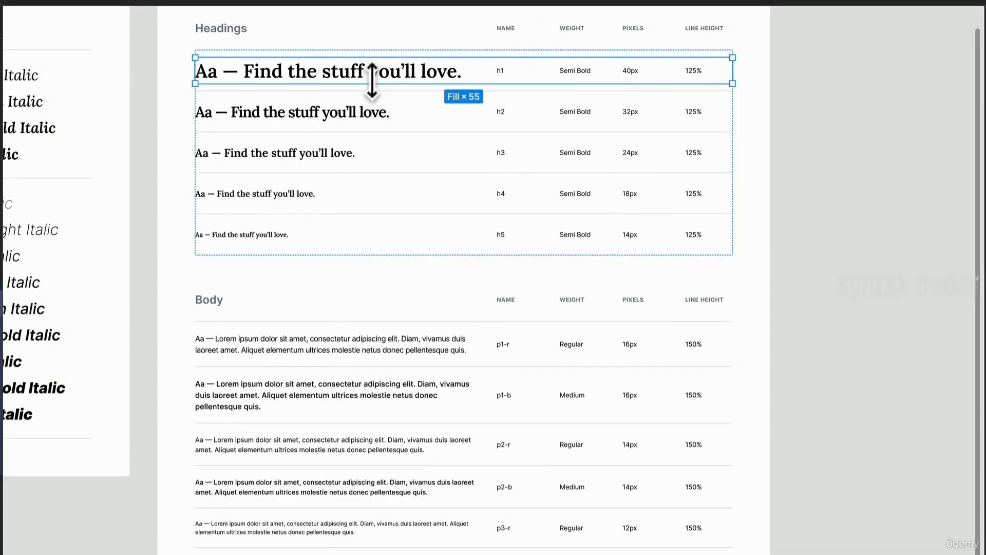
{"action": "double_click", "coordinate": [379, 82]}
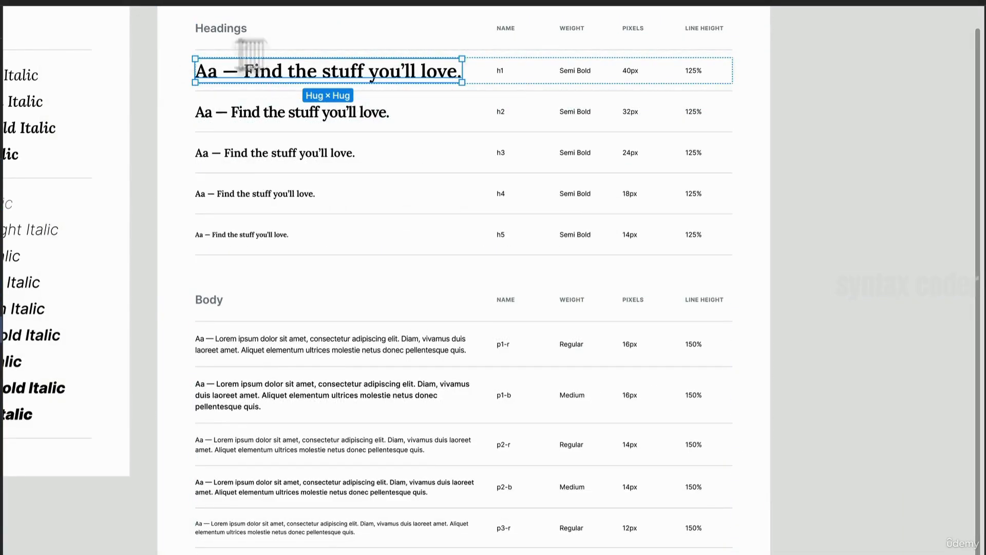
{"action": "scroll", "coordinate": [296, 72], "scroll_direction": "up", "scroll_amount": 2, "text": "ctrl"}
{"action": "scroll", "coordinate": [296, 71], "scroll_direction": "up", "scroll_amount": 5}
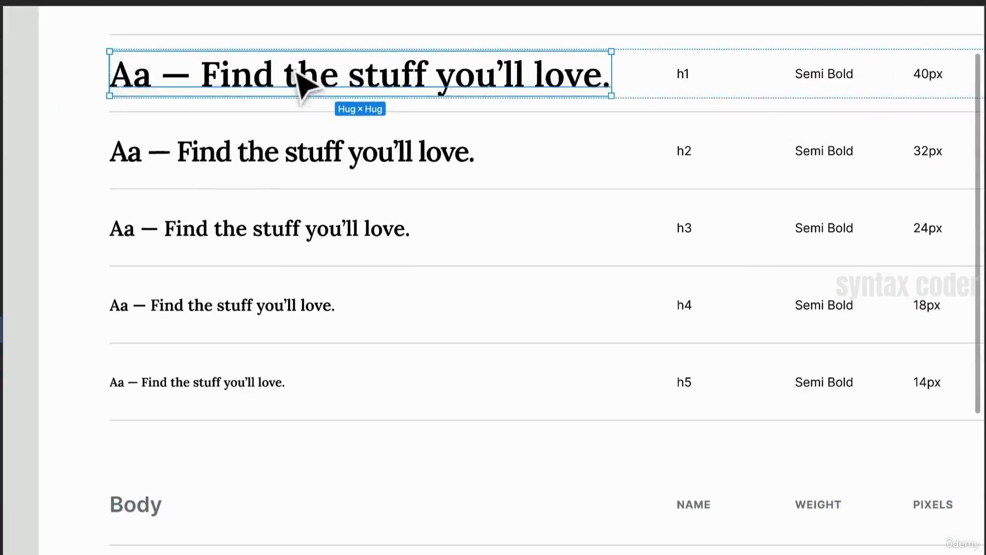
{"action": "left_click_drag", "start_coordinate": [296, 72], "coordinate": [406, 215]}
{"action": "scroll", "coordinate": [665, 188], "scroll_direction": "up", "scroll_amount": 3, "text": "ctrl"}
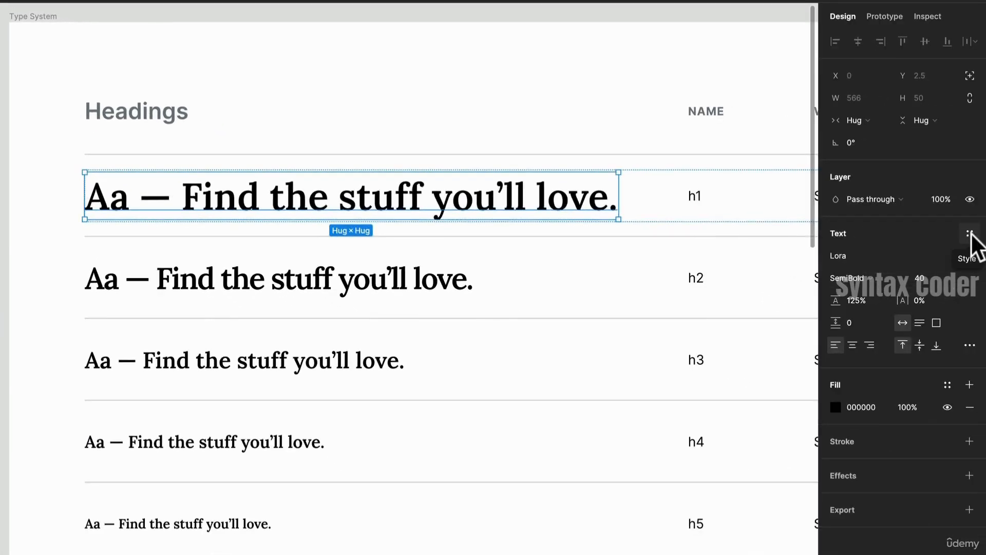
{"action": "left_click", "coordinate": [970, 234]}
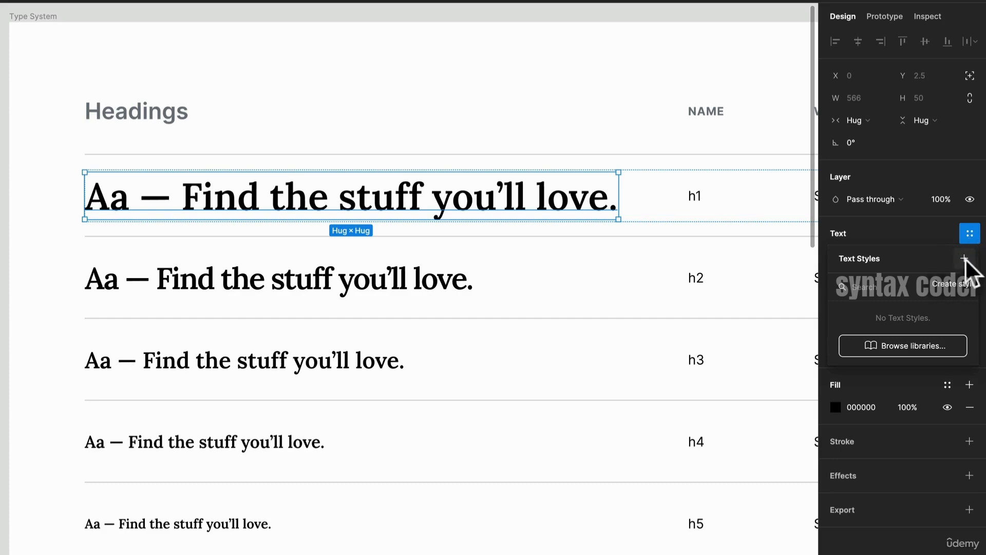
{"action": "left_click", "coordinate": [965, 259]}
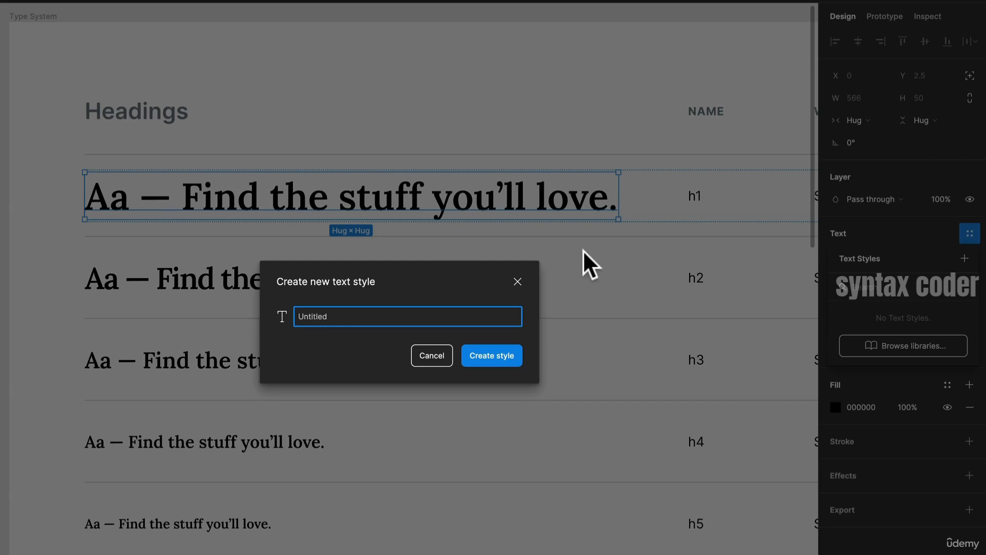
{"action": "type", "text": "H"}
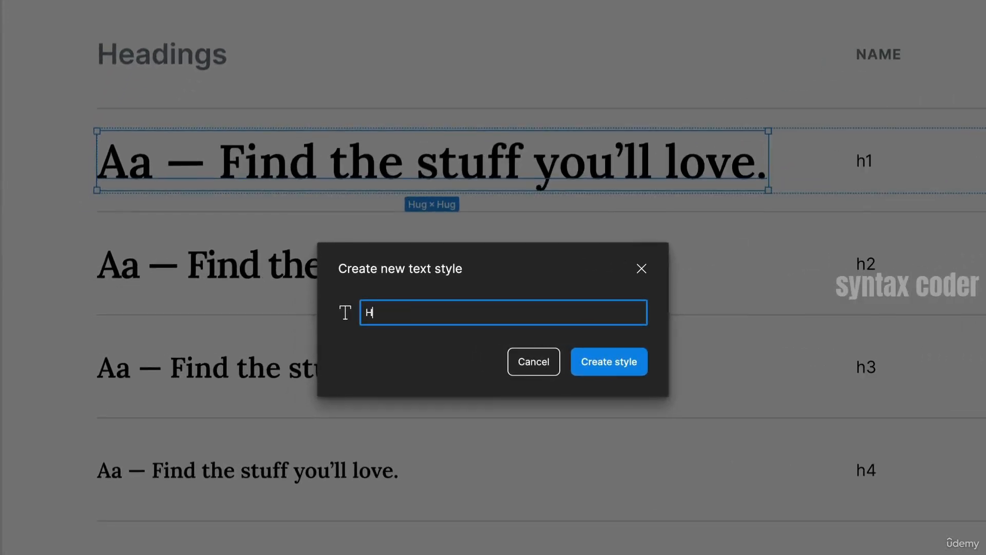
{"action": "type", "text": "eadings/H1"}
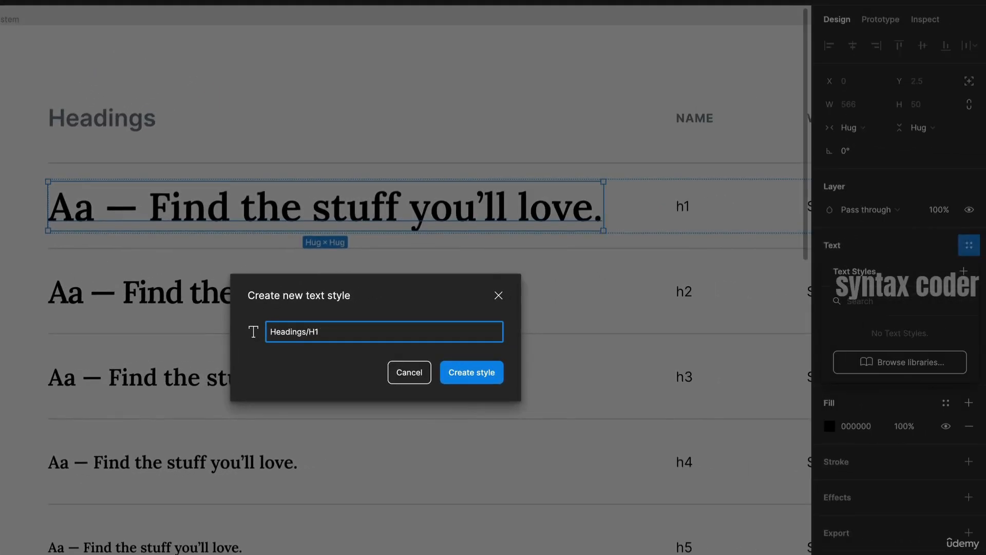
{"action": "key", "text": "Return"}
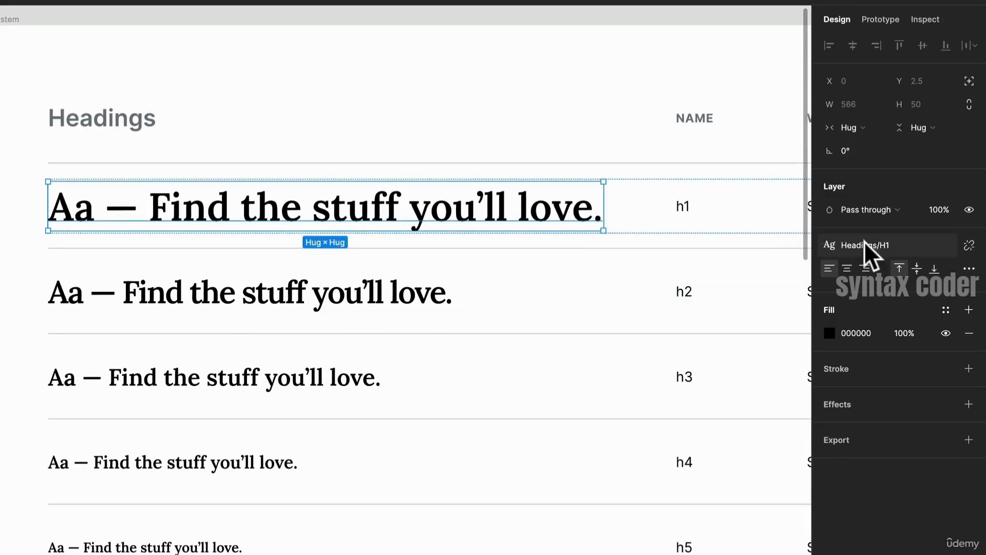
- Select the h2 heading sample and save it as a new text style named Headings/H2
{"action": "left_click", "coordinate": [414, 302]}
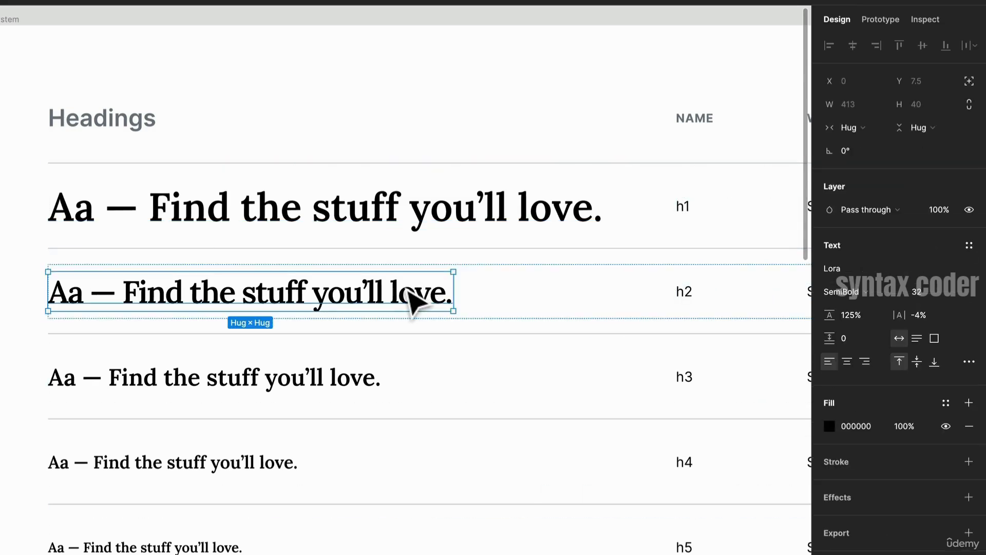
{"action": "left_click", "coordinate": [970, 245]}
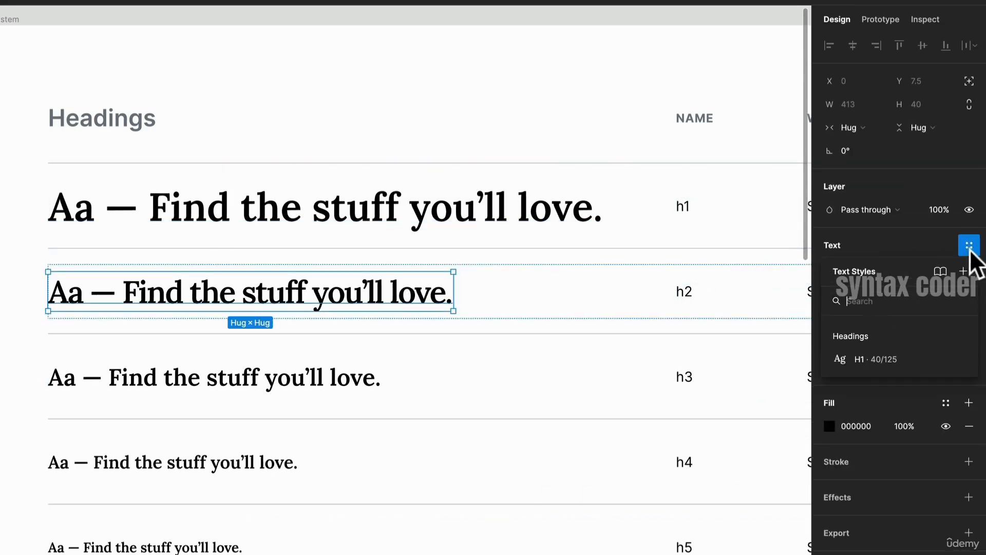
{"action": "left_click", "coordinate": [965, 272]}
{"action": "type", "text": "Headings"}
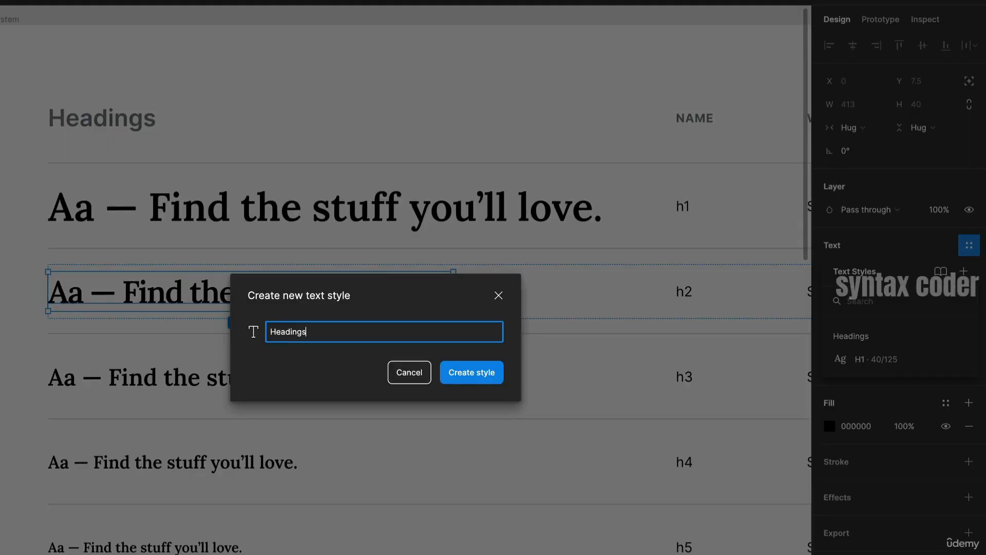
{"action": "type", "text": "/H2"}
{"action": "key", "text": "BackSpace"}
{"action": "key", "text": "BackSpace"}
{"action": "key", "text": "BackSpace"}
{"action": "type", "text": "/H2"}
{"action": "key", "text": "Return"}
- Select the p1-r body sample and save it as a new text style named Body/16px/Regular
{"action": "scroll", "coordinate": [485, 220], "scroll_direction": "down", "scroll_amount": 10}
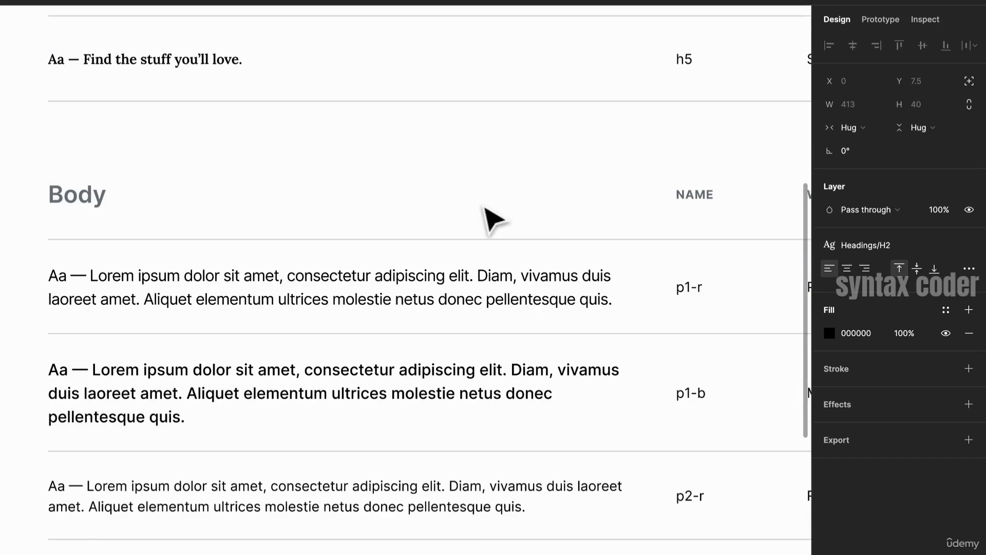
{"action": "left_click", "coordinate": [341, 311]}
{"action": "double_click", "coordinate": [341, 301]}
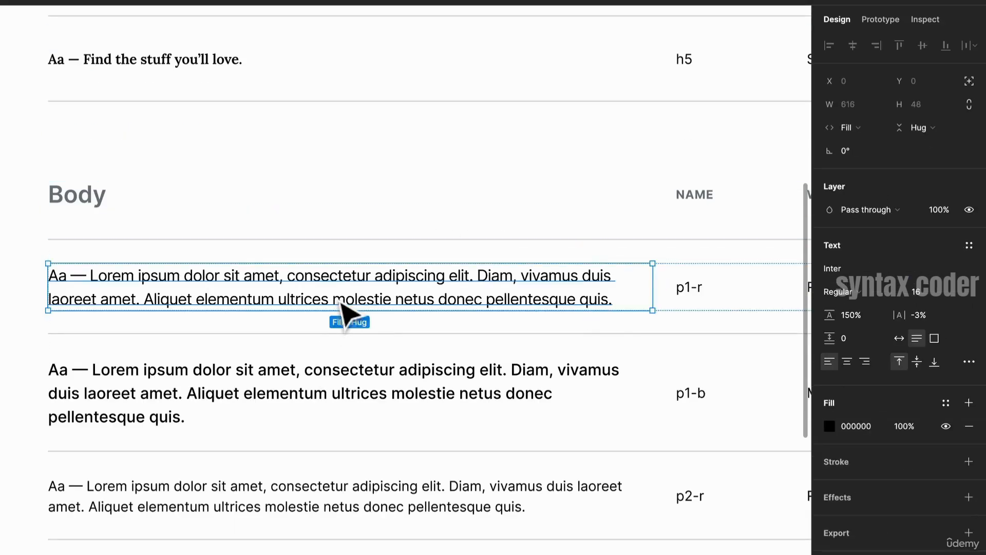
{"action": "left_click", "coordinate": [966, 246]}
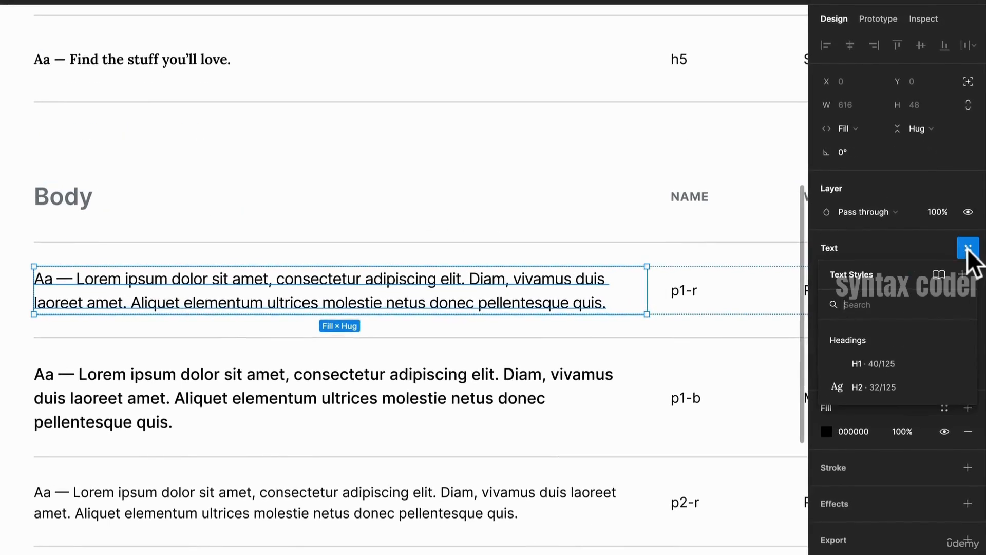
{"action": "left_click", "coordinate": [963, 273]}
{"action": "type", "text": "Body./16"}
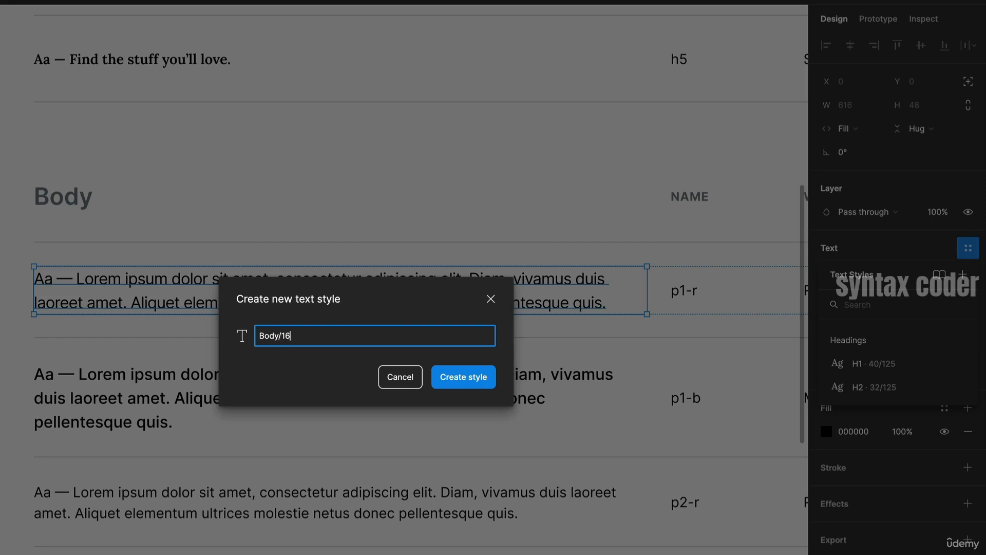
{"action": "type", "text": "PX/rEGULAR"}
{"action": "key", "text": "BackSpace"}
{"action": "key", "text": "BackSpace"}
{"action": "key", "text": "BackSpace"}
{"action": "key", "text": "BackSpace"}
{"action": "key", "text": "BackSpace"}
{"action": "key", "text": "BackSpace"}
{"action": "key", "text": "BackSpace"}
{"action": "type", "text": "Re"}
{"action": "key", "text": "BackSpace"}
{"action": "key", "text": "BackSpace"}
{"action": "key", "text": "BackSpace"}
{"action": "key", "text": "BackSpace"}
{"action": "key", "text": "BackSpace"}
{"action": "type", "text": "px/Regular"}
{"action": "key", "text": "Return"}
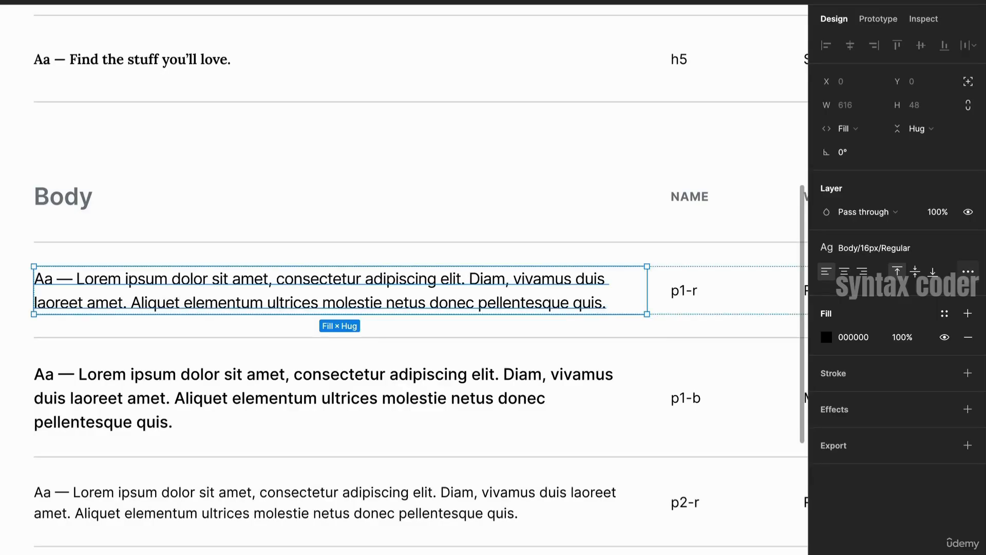
- Select the p1-b body sample and save it as a new text style named Body/16px/Bold
{"action": "left_click_drag", "start_coordinate": [569, 269], "coordinate": [509, 236]}
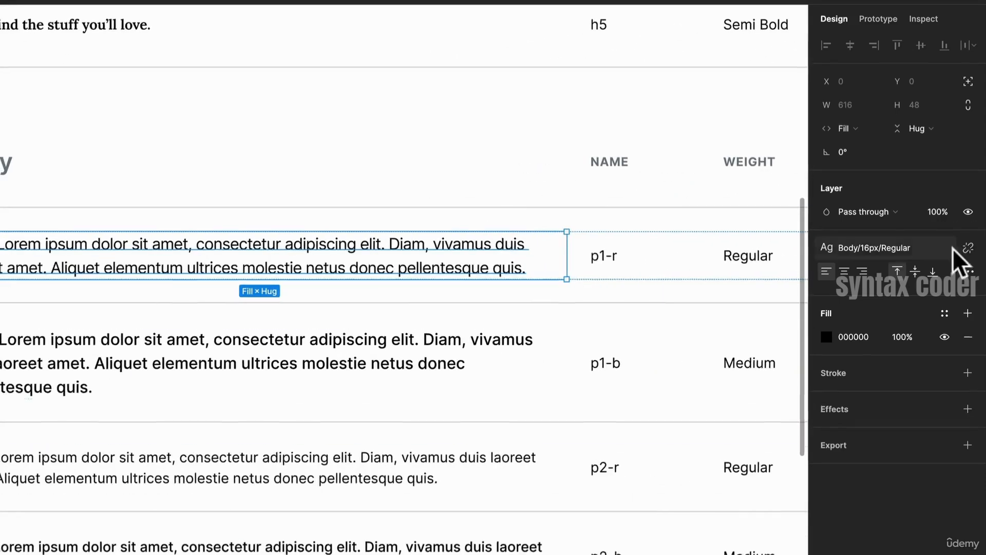
{"action": "left_click", "coordinate": [264, 354]}
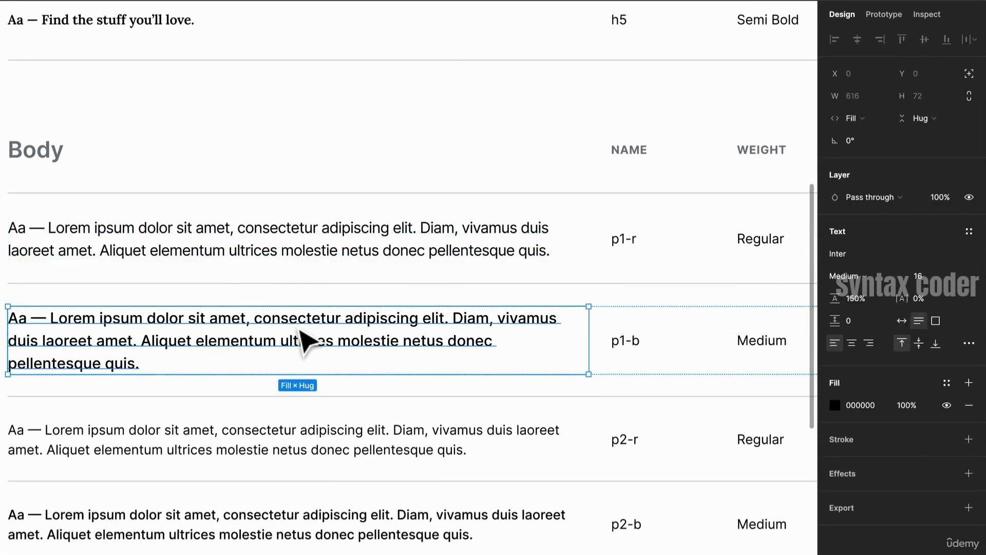
{"action": "left_click", "coordinate": [969, 231]}
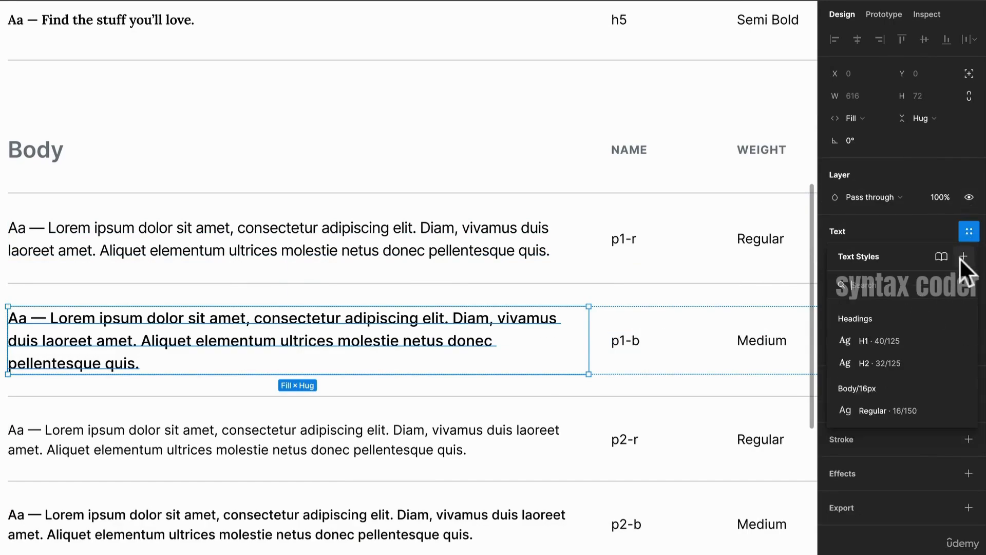
{"action": "left_click", "coordinate": [961, 257]}
{"action": "type", "text": "Body"}
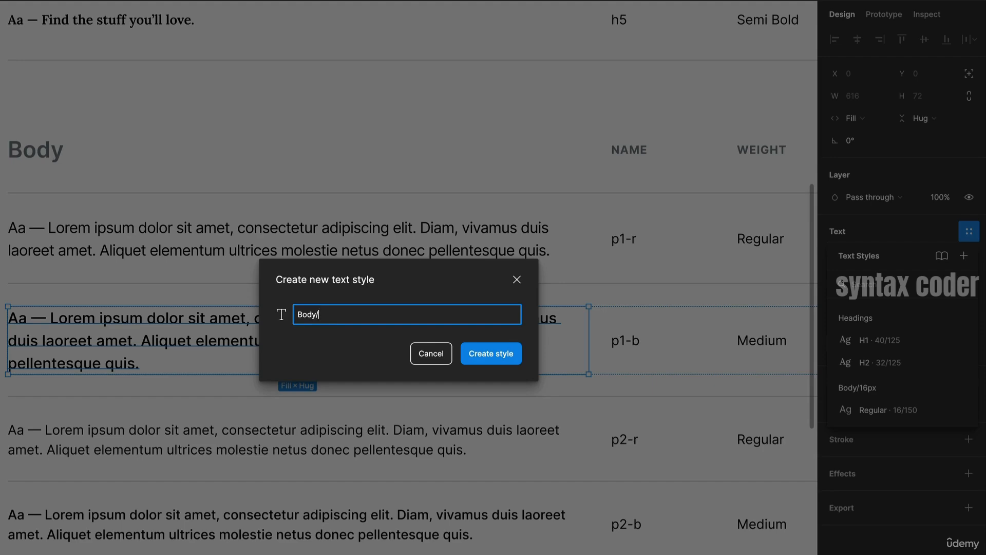
{"action": "type", "text": "/16px/Bold"}
{"action": "key", "text": "Return"}
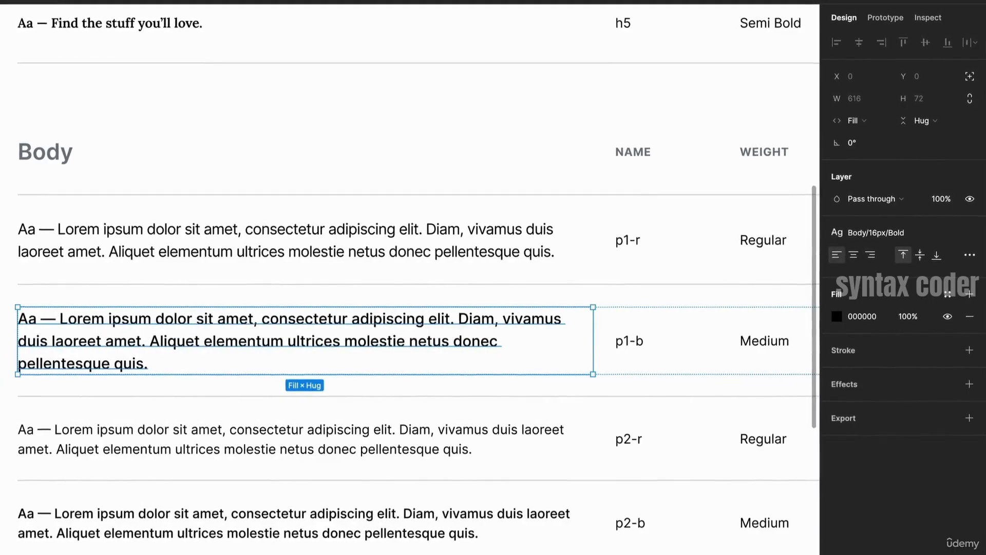
- Select the p2-r body sample and save it as a new text style named Body/14px/Regular
{"action": "double_click", "coordinate": [534, 439]}
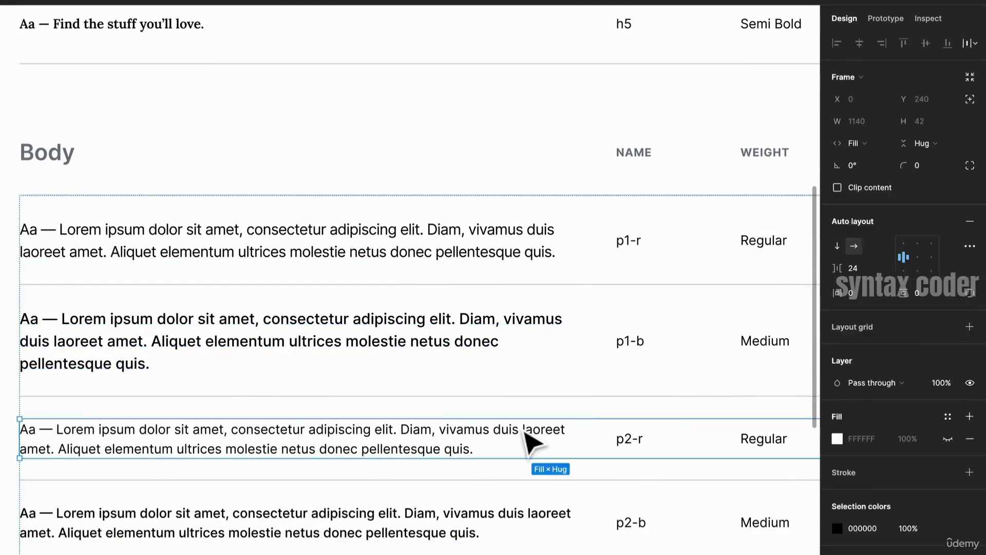
{"action": "left_click", "coordinate": [970, 233]}
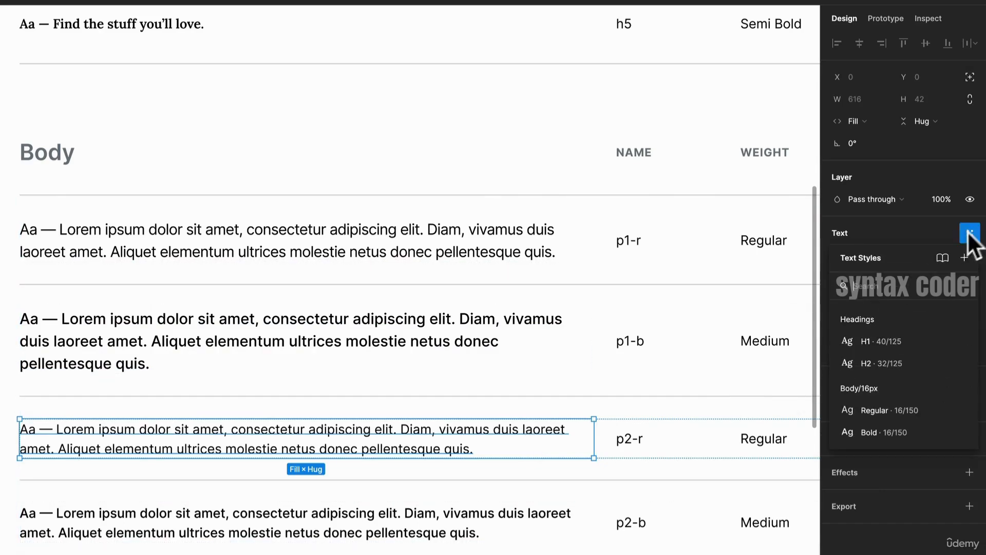
{"action": "left_click", "coordinate": [964, 257]}
{"action": "type", "text": "Body/"}
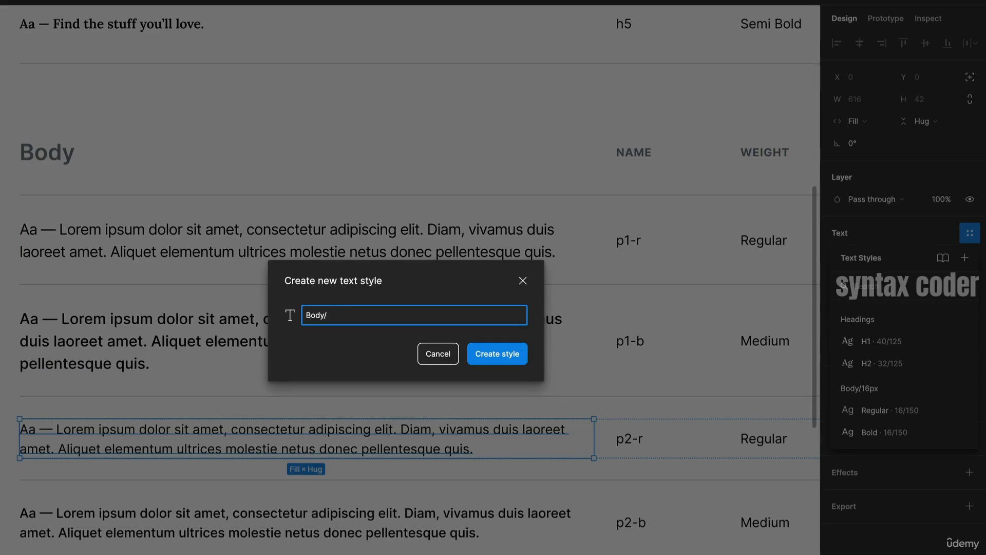
{"action": "type", "text": "14px/Regular"}
{"action": "key", "text": "Return"}
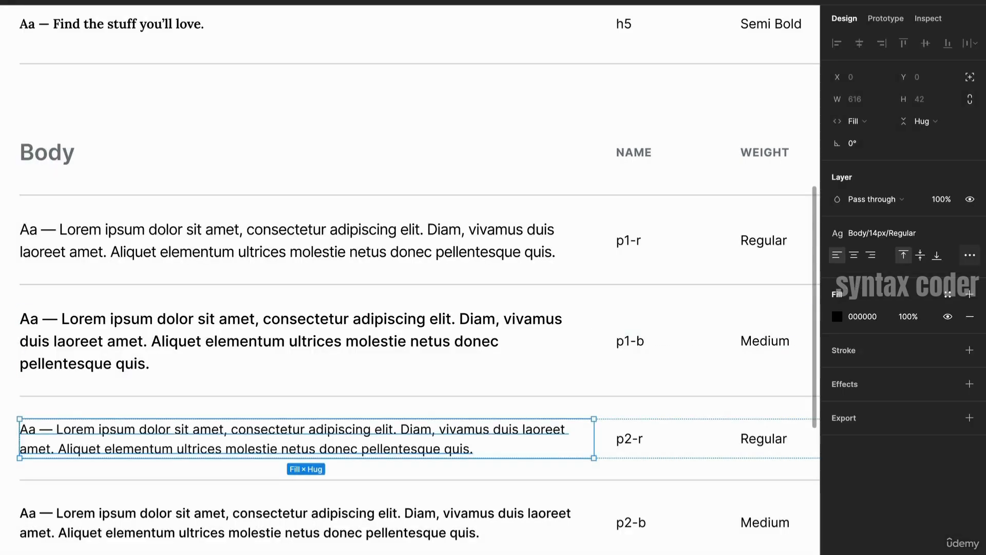
- Review the Headings and Body groups in the document's text styles list, opening the 16px Regular style's settings
{"action": "scroll", "coordinate": [494, 126], "scroll_direction": "down", "scroll_amount": 5}
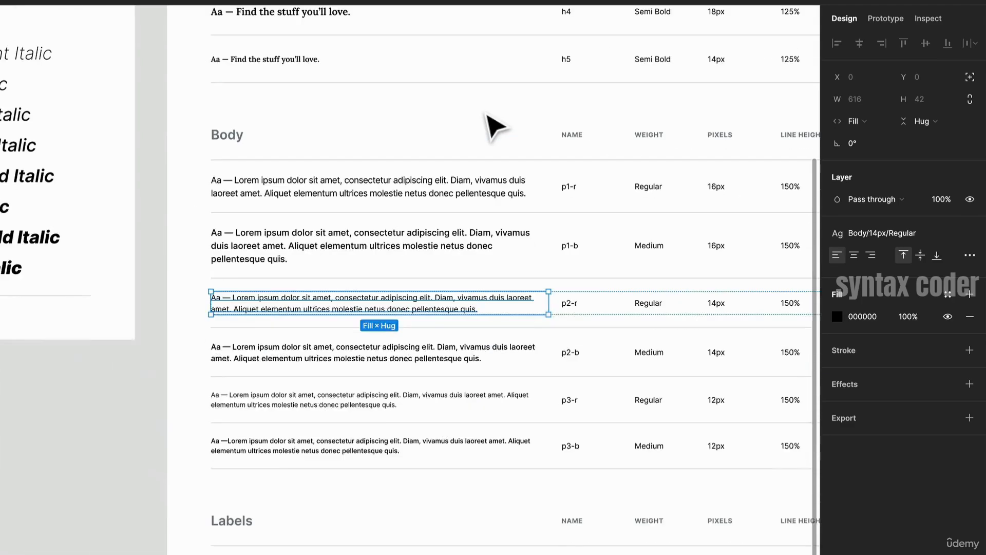
{"action": "left_click", "coordinate": [45, 450]}
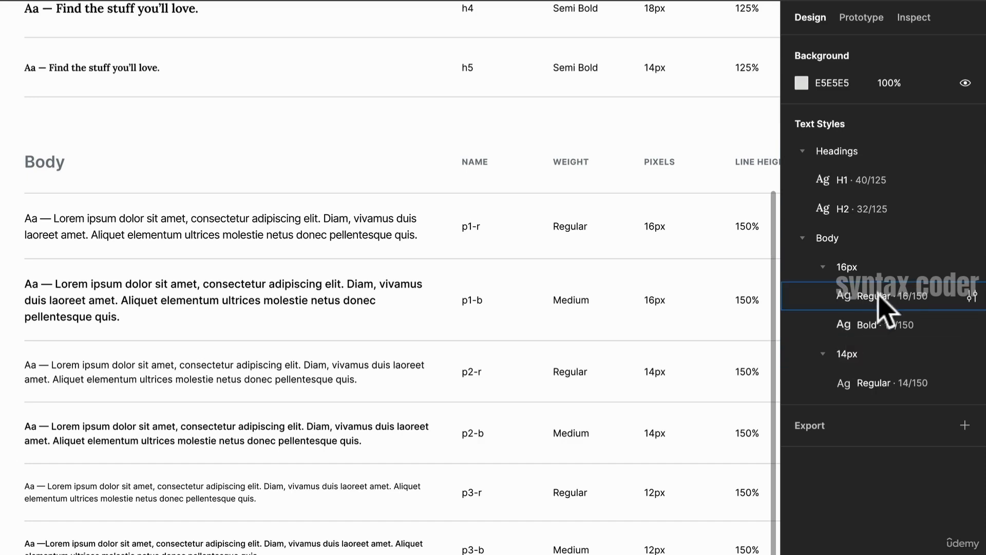
{"action": "left_click", "coordinate": [823, 266]}
{"action": "left_click", "coordinate": [823, 296]}
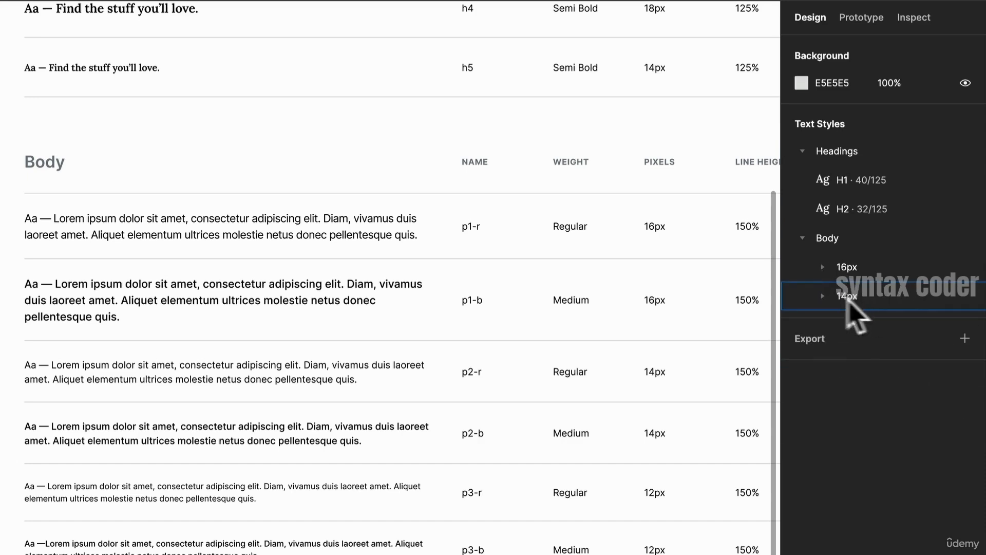
{"action": "left_click", "coordinate": [823, 296]}
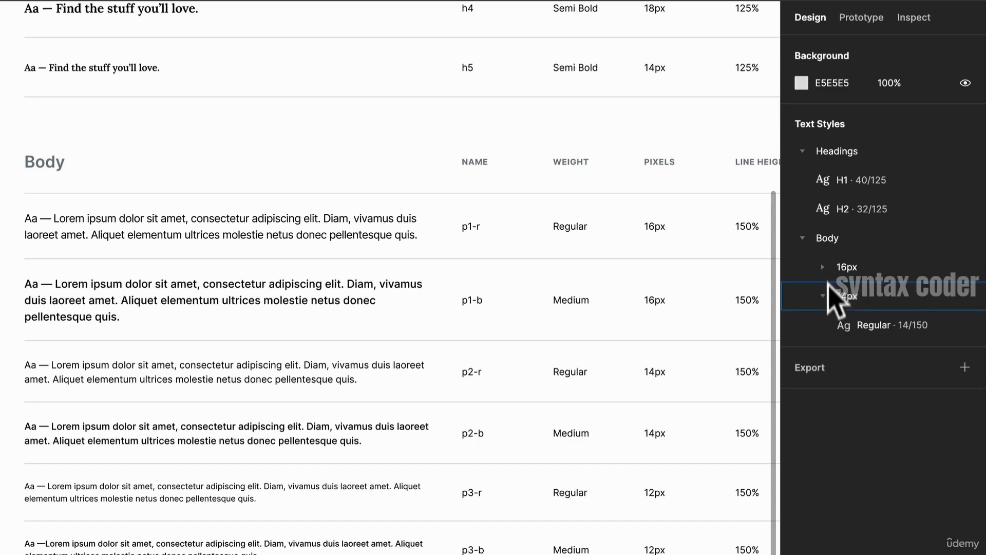
{"action": "left_click", "coordinate": [823, 266]}
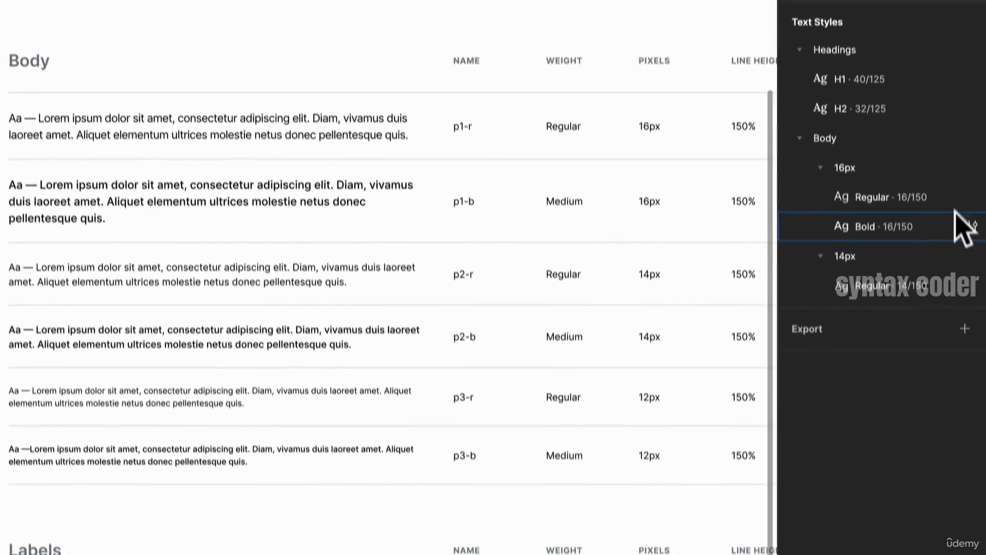
{"action": "left_click", "coordinate": [973, 196]}
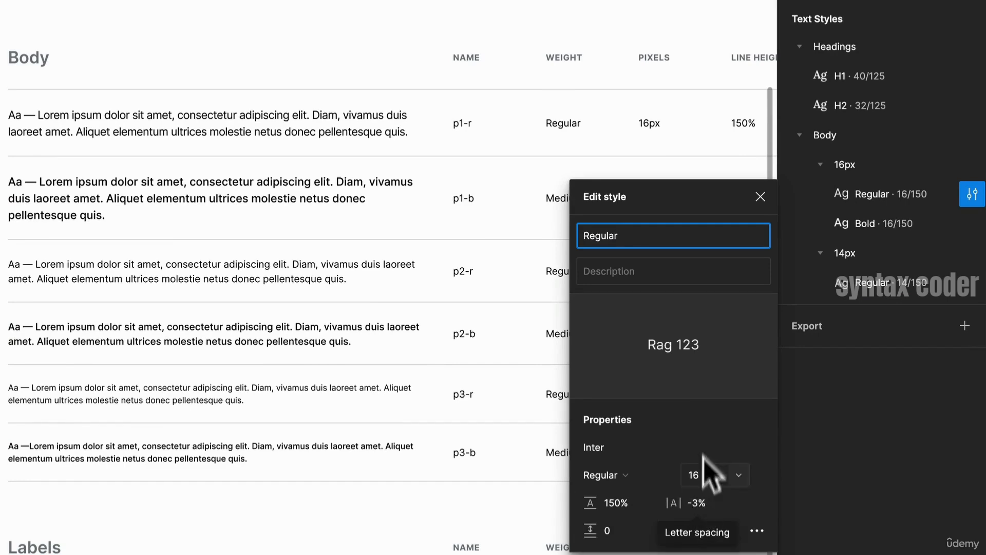
{"action": "mouse_move", "coordinate": [977, 222]}
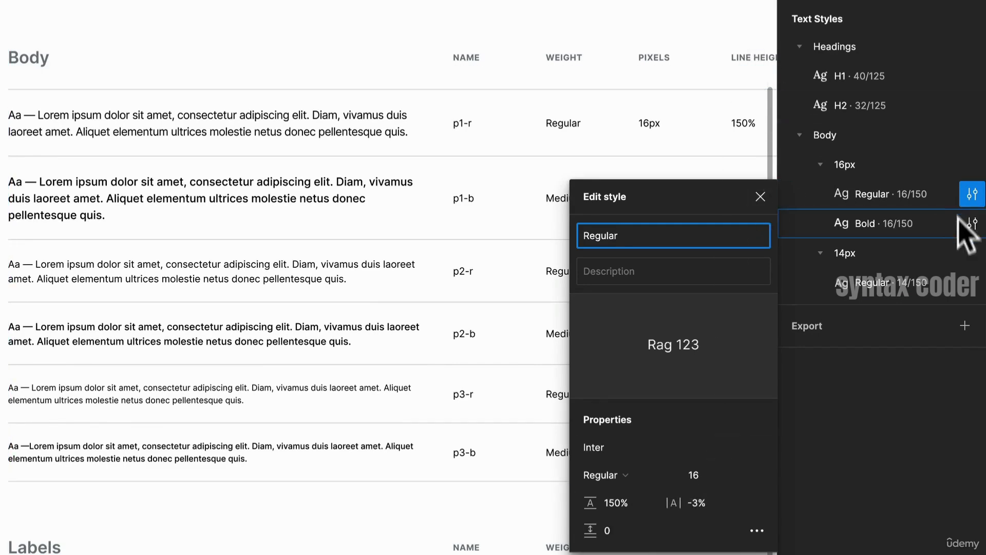
{"action": "left_click", "coordinate": [922, 164]}
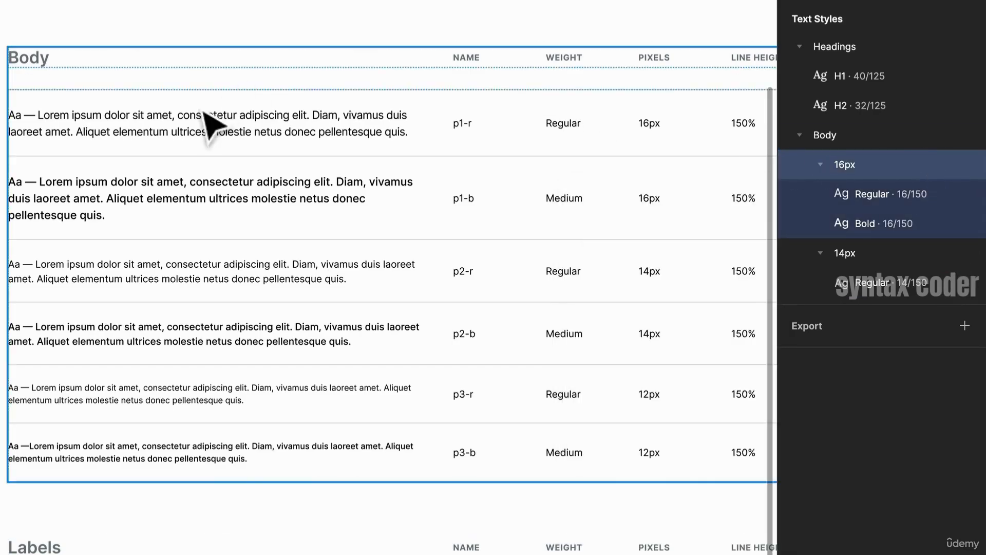
- Draw a new frame about 748 × 739 beside the type system and start a text box inside it
{"action": "scroll", "coordinate": [216, 121], "scroll_direction": "down", "scroll_amount": 5}
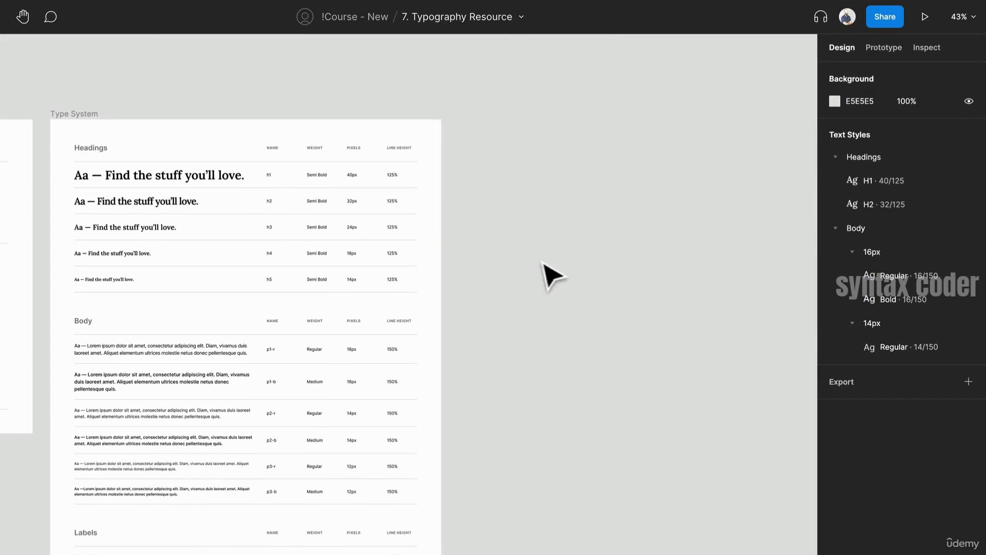
{"action": "key", "text": "f"}
{"action": "left_click_drag", "start_coordinate": [490, 129], "coordinate": [714, 351]}
{"action": "key", "text": "t"}
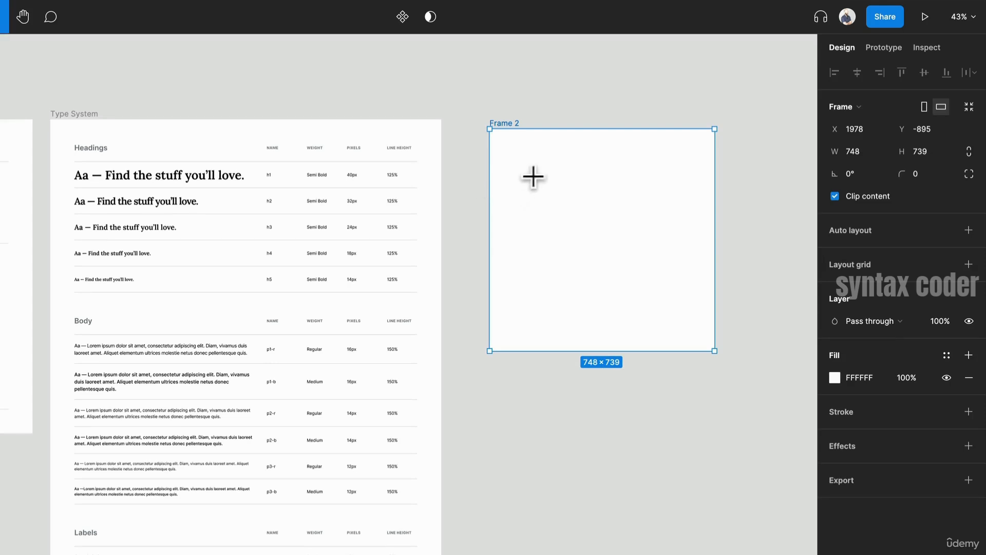
{"action": "left_click", "coordinate": [524, 165]}
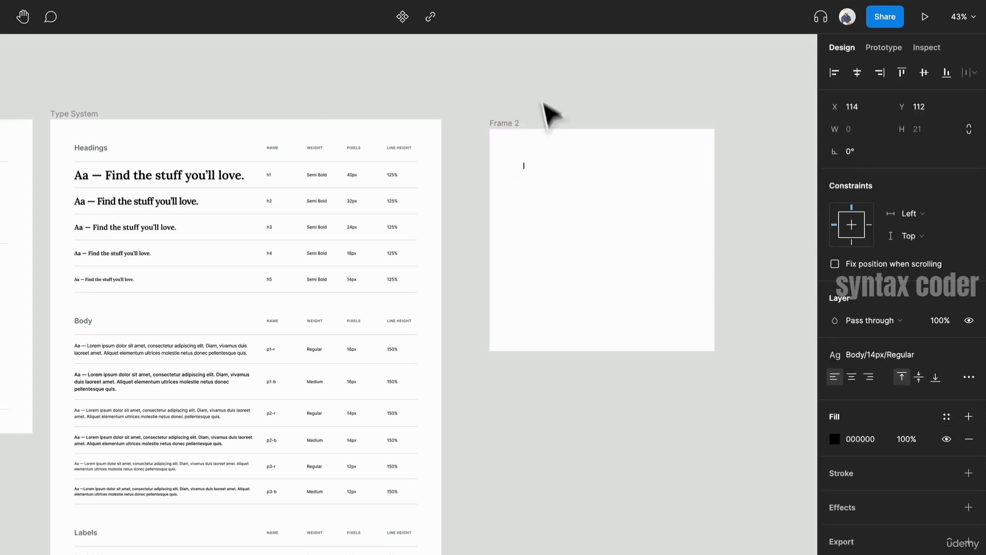
- Launch the Lorem ipsum plugin from the canvas plugins list
{"action": "right_click", "coordinate": [549, 121]}
{"action": "mouse_move", "coordinate": [592, 203]}
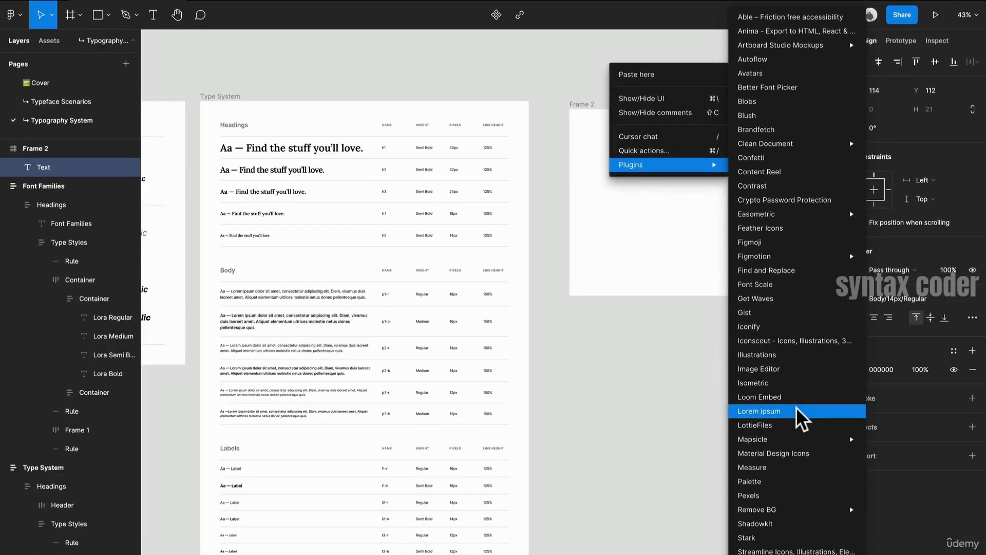
{"action": "left_click", "coordinate": [796, 410]}
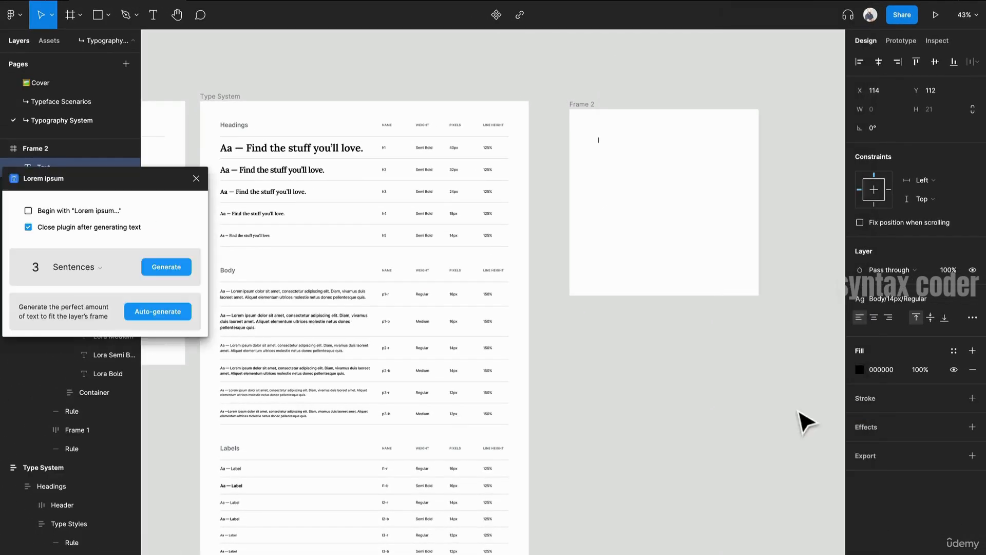
- Generate three sentences of placeholder text into the new text box
{"action": "left_click_drag", "start_coordinate": [149, 181], "coordinate": [497, 127]}
{"action": "scroll", "coordinate": [618, 145], "scroll_direction": "up", "scroll_amount": 5}
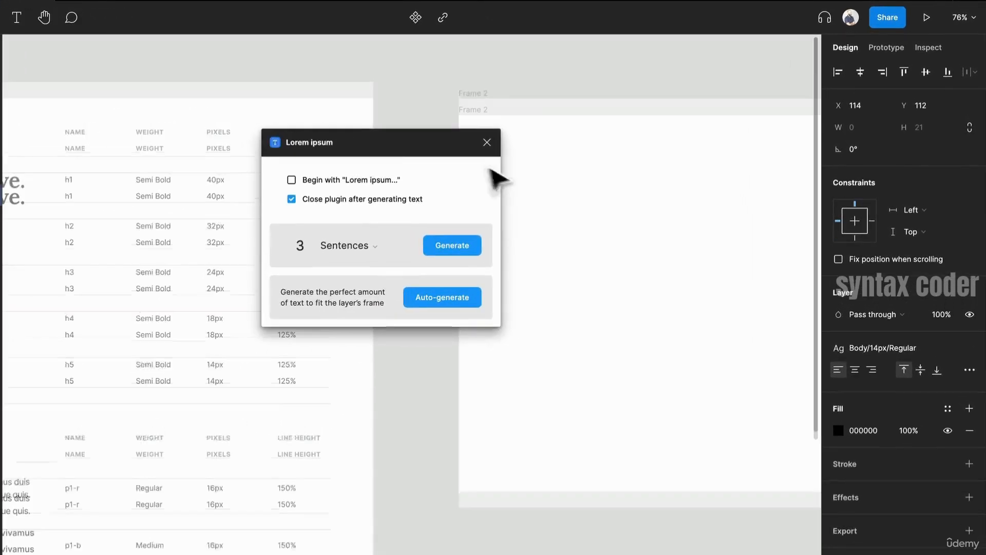
{"action": "left_click_drag", "start_coordinate": [434, 140], "coordinate": [297, 129]}
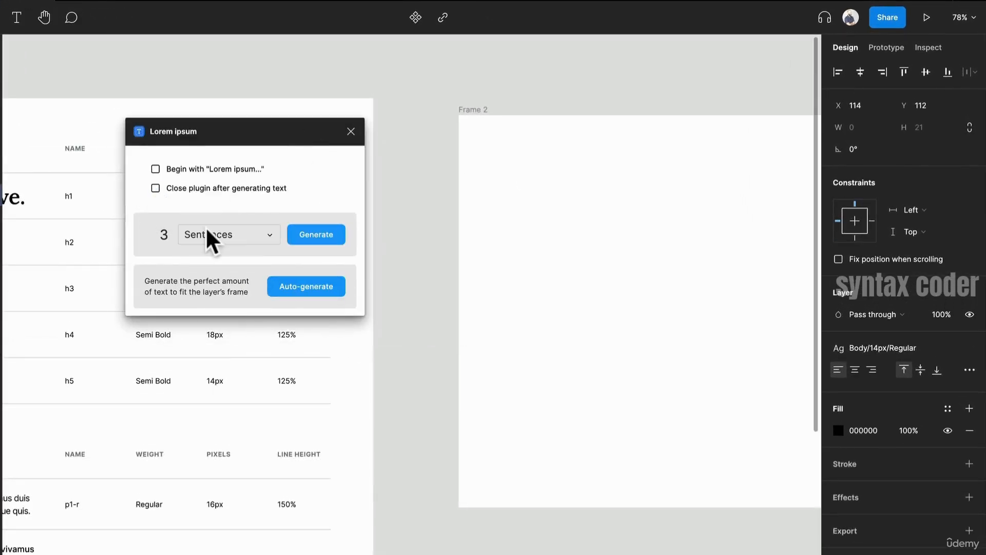
{"action": "left_click", "coordinate": [325, 237]}
- Resize the placeholder text box to about 332 px wide so the text wraps
{"action": "left_click_drag", "start_coordinate": [586, 231], "coordinate": [518, 243]}
{"action": "scroll", "coordinate": [517, 243], "scroll_direction": "down", "scroll_amount": 2}
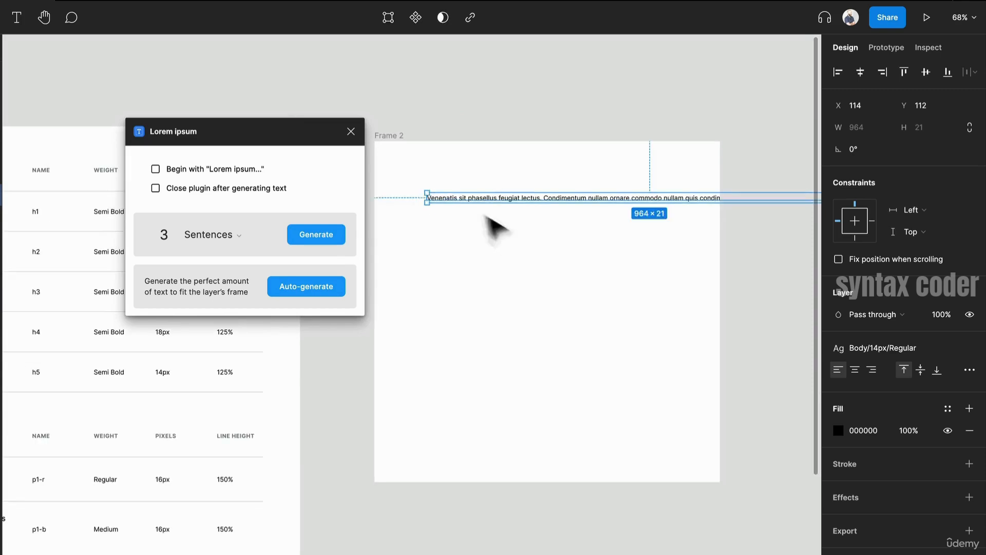
{"action": "left_click_drag", "start_coordinate": [423, 195], "coordinate": [572, 208]}
{"action": "left_click_drag", "start_coordinate": [633, 215], "coordinate": [498, 223]}
{"action": "scroll", "coordinate": [497, 224], "scroll_direction": "up", "scroll_amount": 5}
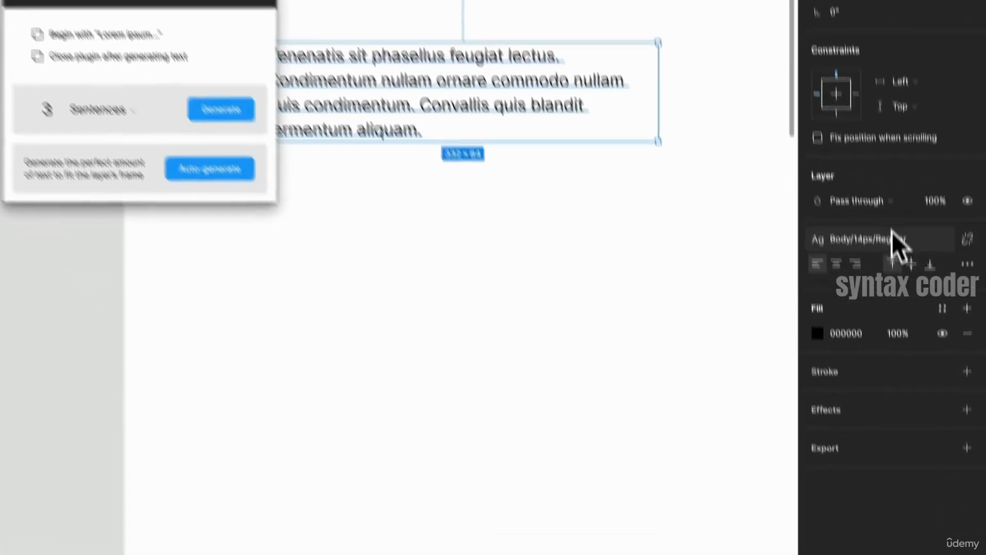
- Apply the Body/16px/Regular text style to the placeholder paragraph
{"action": "left_click", "coordinate": [899, 349]}
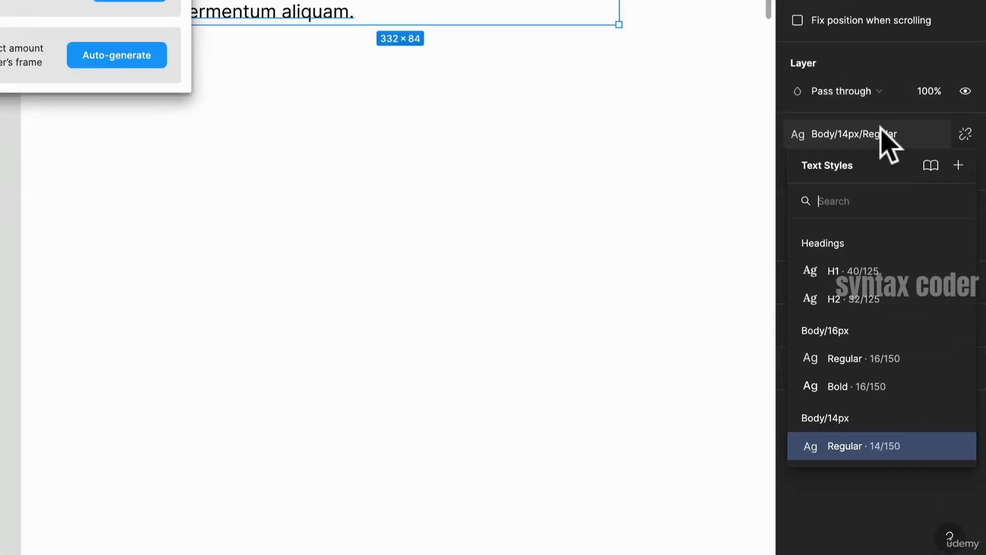
{"action": "left_click", "coordinate": [898, 356]}
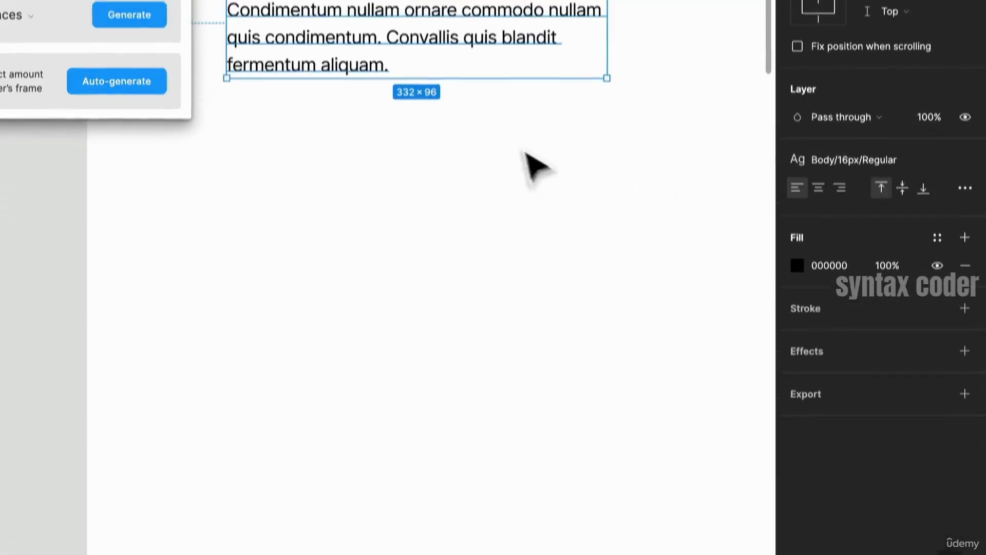
{"action": "left_click_drag", "start_coordinate": [381, 24], "coordinate": [489, 264]}
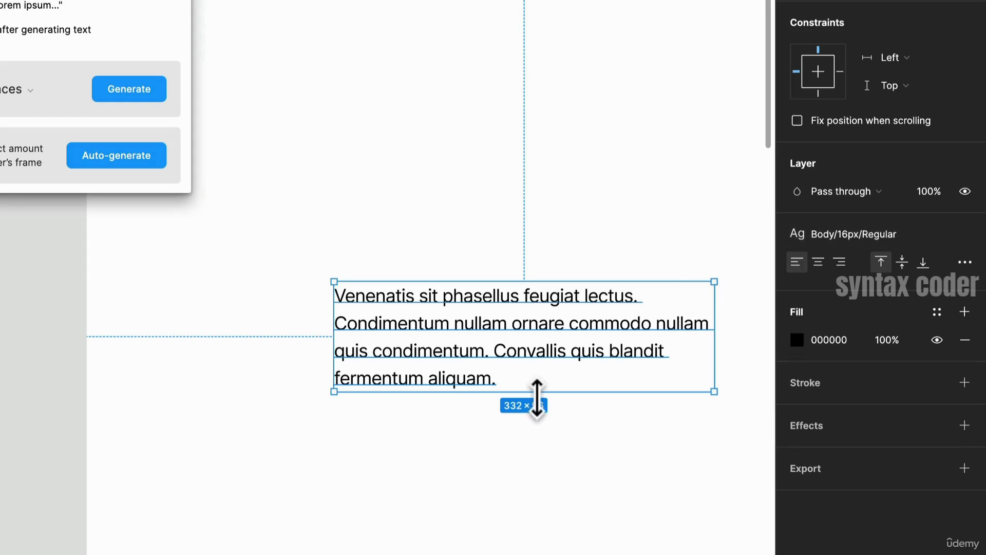
{"action": "scroll", "coordinate": [545, 399], "scroll_direction": "down", "scroll_amount": 1}
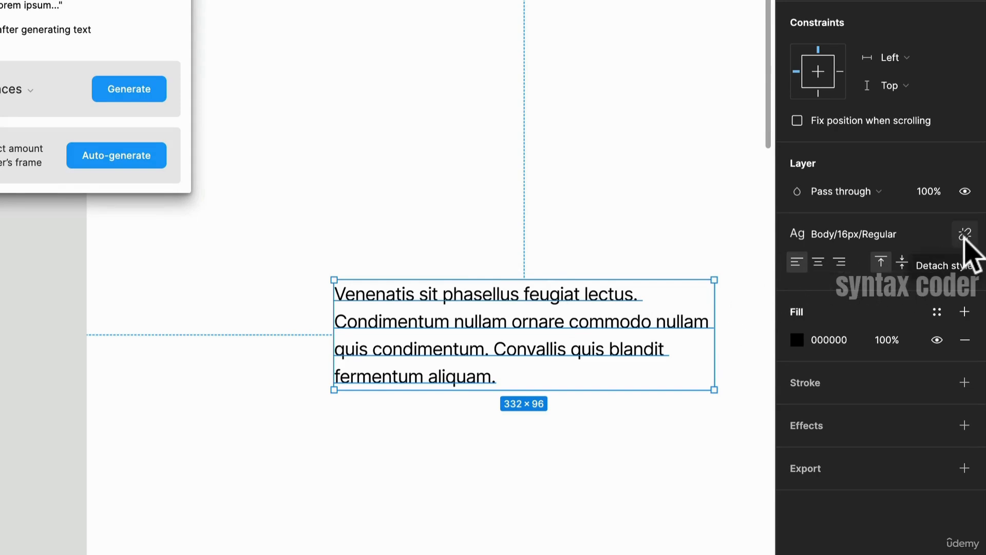
- Detach the paragraph's text style and set its letter spacing to 0%
{"action": "left_click", "coordinate": [965, 235]}
{"action": "left_click", "coordinate": [904, 322]}
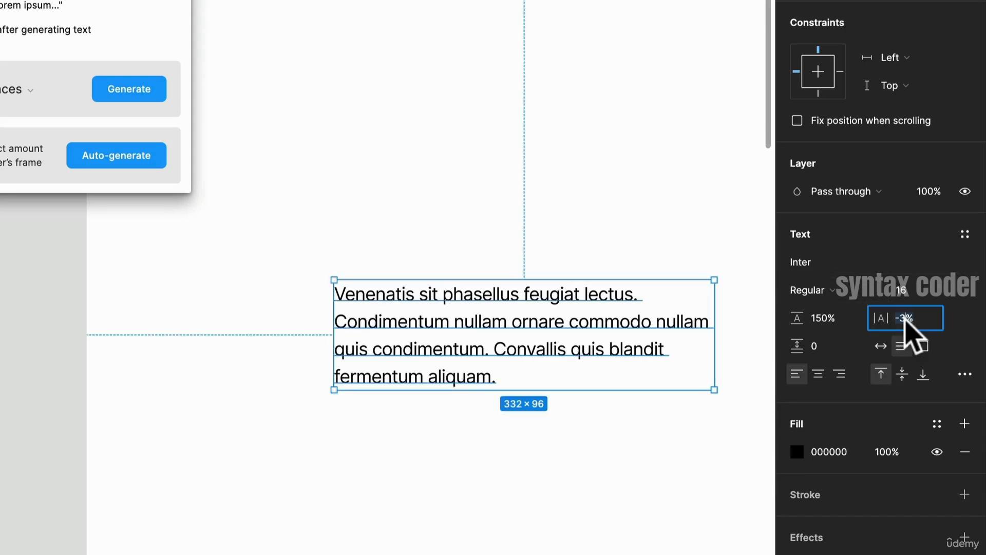
{"action": "type", "text": "0"}
{"action": "key", "text": "Return"}
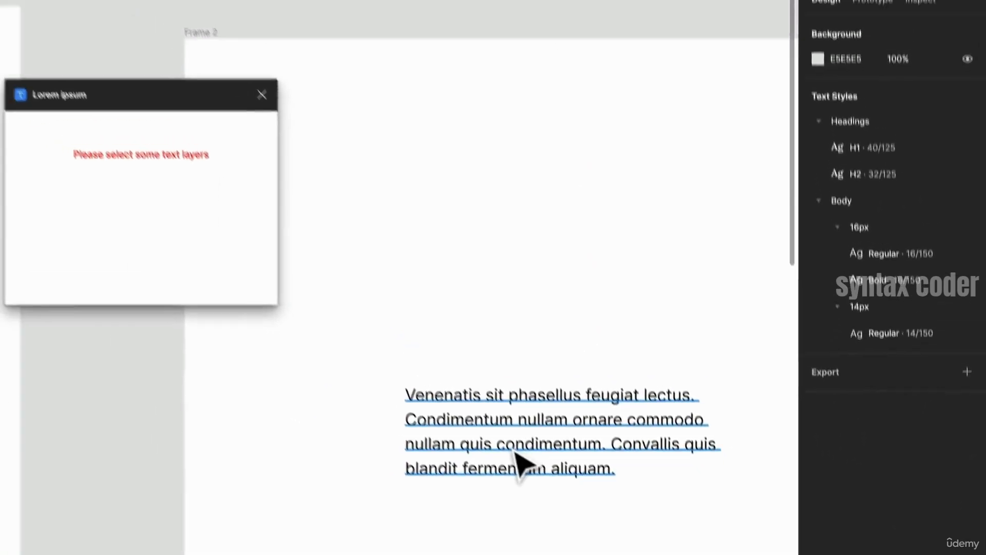
{"action": "left_click", "coordinate": [519, 460]}
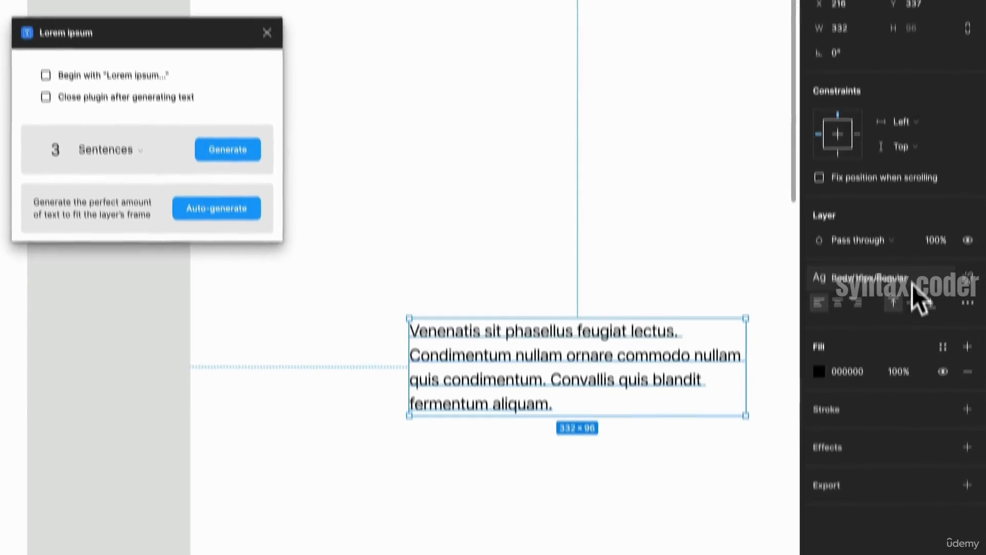
- Edit the Body/16px/Regular style, setting its letter spacing to 0%
{"action": "left_click", "coordinate": [912, 291]}
{"action": "left_click", "coordinate": [964, 374]}
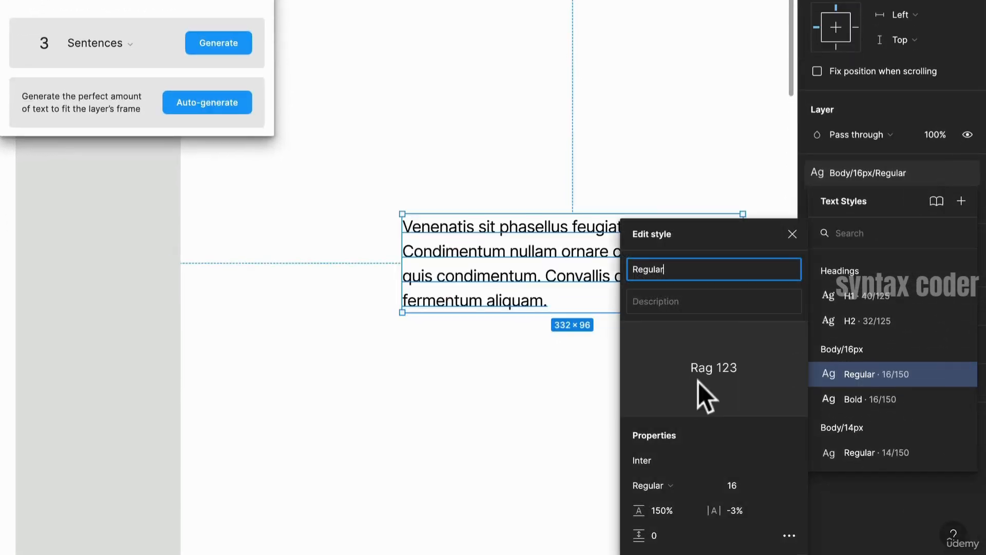
{"action": "left_click", "coordinate": [730, 516]}
{"action": "type", "text": "0"}
{"action": "key", "text": "Return"}
{"action": "left_click", "coordinate": [496, 430]}
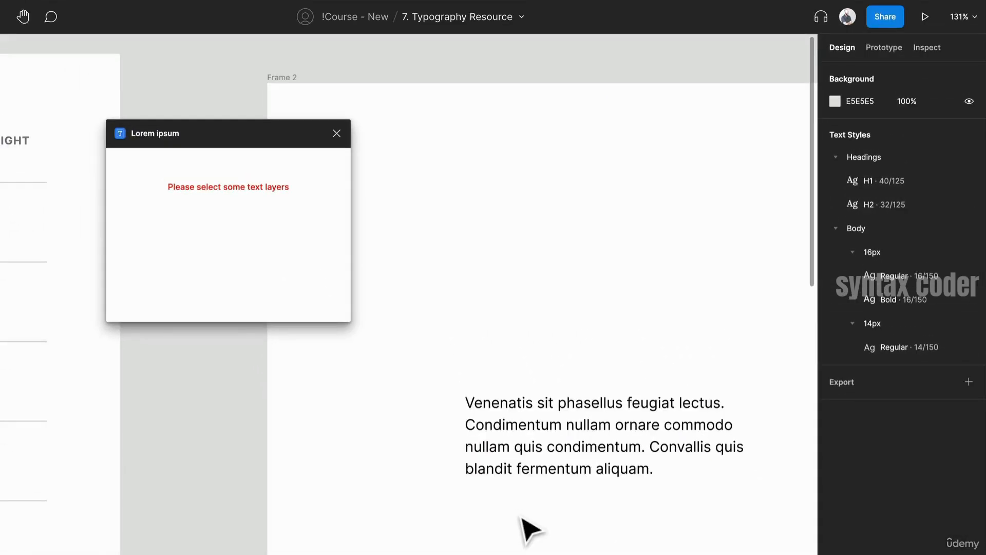
- Move the paragraph higher within the frame and close the Lorem ipsum plugin
{"action": "left_click", "coordinate": [544, 449]}
{"action": "left_click_drag", "start_coordinate": [544, 449], "coordinate": [483, 311]}
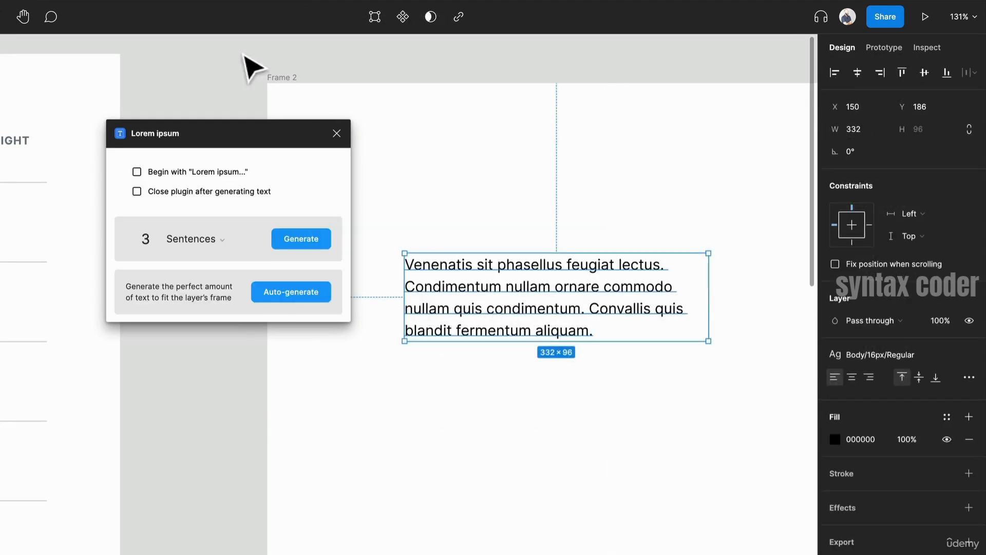
{"action": "left_click", "coordinate": [336, 133]}
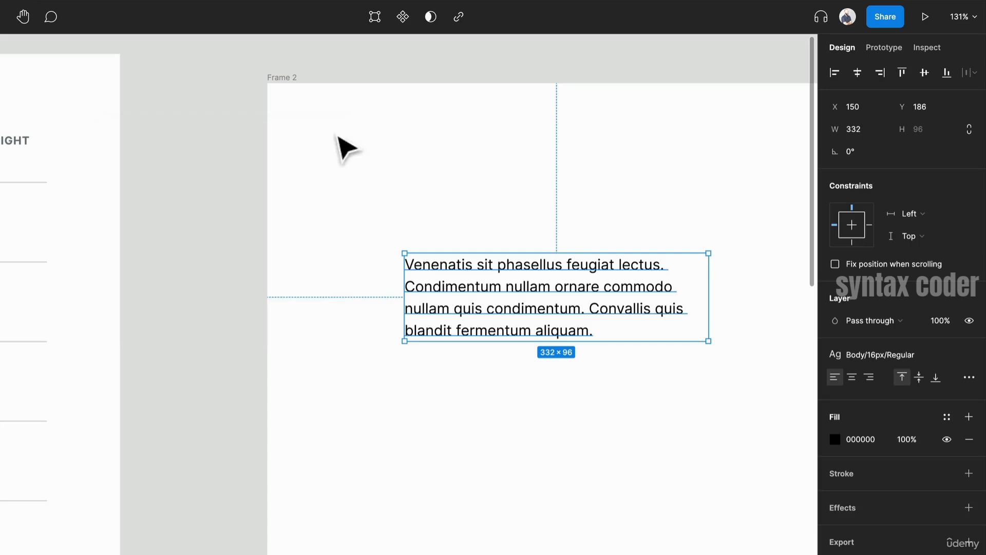
- Duplicate the paragraph above itself and replace the copy's text with "This is a headline"
{"action": "left_click_drag", "start_coordinate": [491, 280], "coordinate": [469, 238]}
{"action": "key", "text": "Return"}
{"action": "type", "text": "This i"}
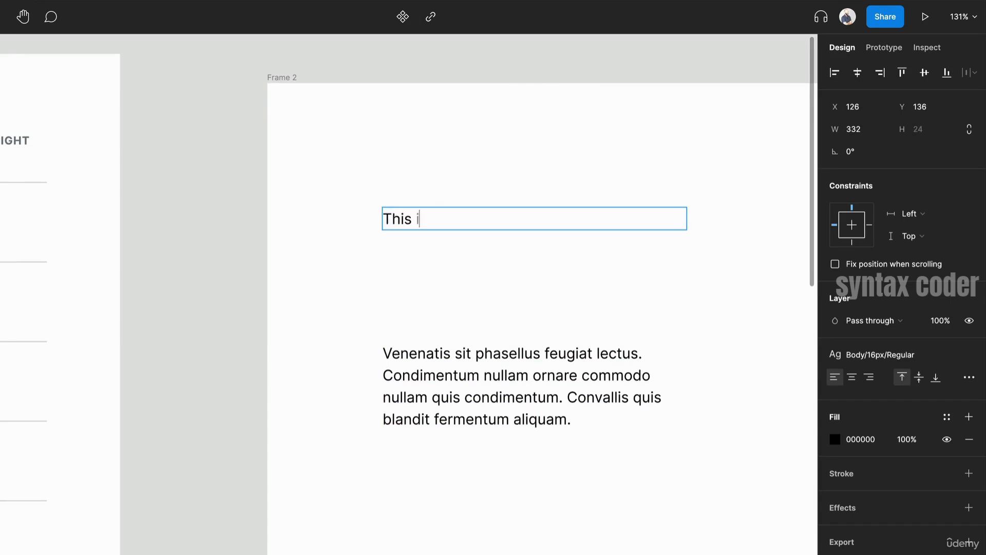
{"action": "type", "text": "s a headline"}
{"action": "key", "text": "Escape"}
- Apply a Headings text style to the headline and position it just above the paragraph
{"action": "left_click", "coordinate": [566, 359]}
{"action": "left_click", "coordinate": [485, 219]}
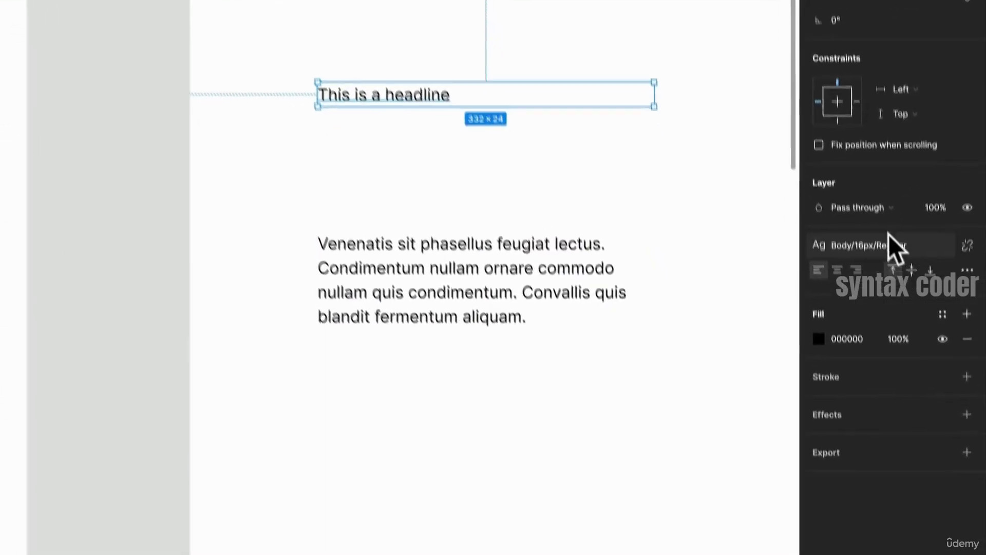
{"action": "left_click", "coordinate": [889, 336]}
{"action": "left_click", "coordinate": [881, 360]}
{"action": "left_click", "coordinate": [568, 154]}
{"action": "left_click_drag", "start_coordinate": [518, 84], "coordinate": [524, 167]}
{"action": "left_click", "coordinate": [546, 138]}
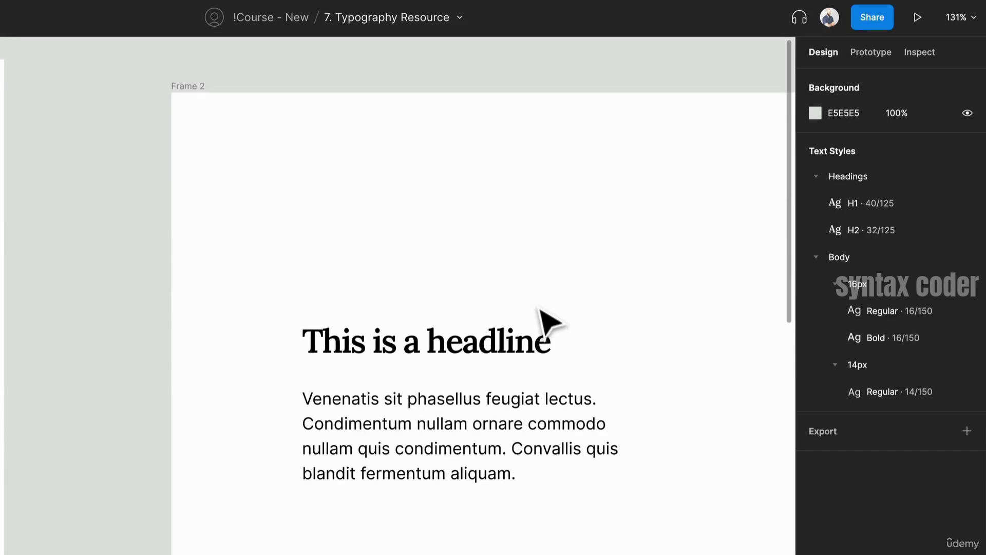
- Publish the file's five text styles to the library
{"action": "left_click", "coordinate": [468, 17]}
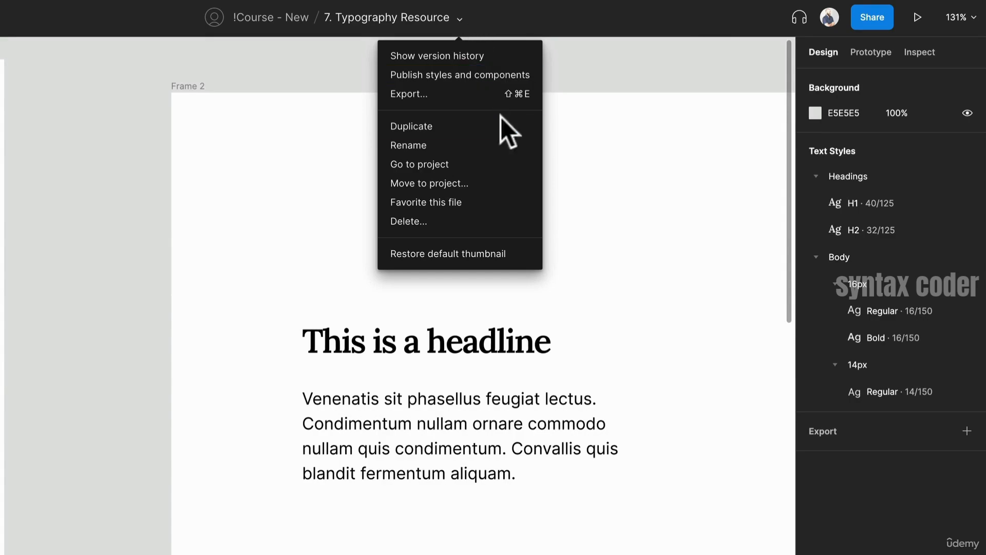
{"action": "left_click", "coordinate": [496, 77]}
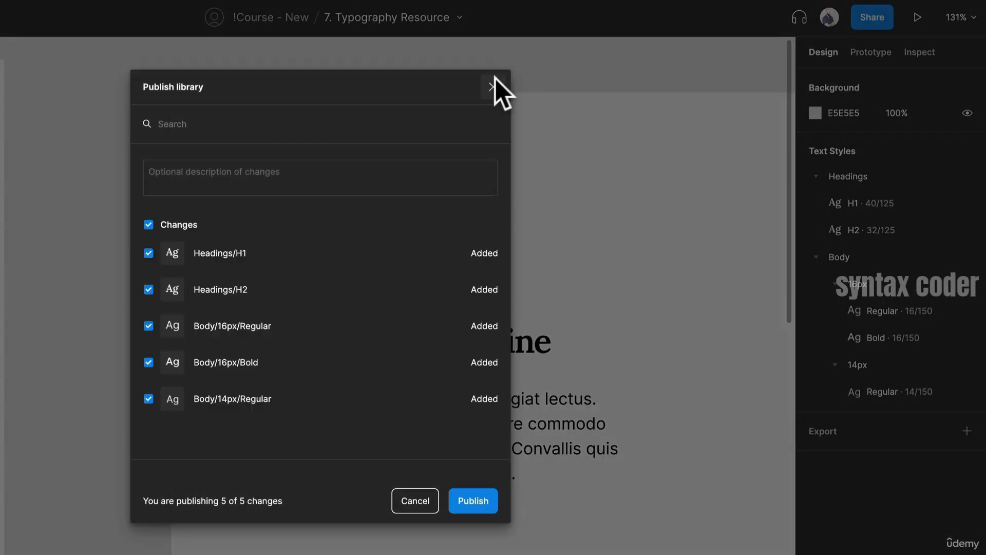
{"action": "left_click", "coordinate": [456, 502]}
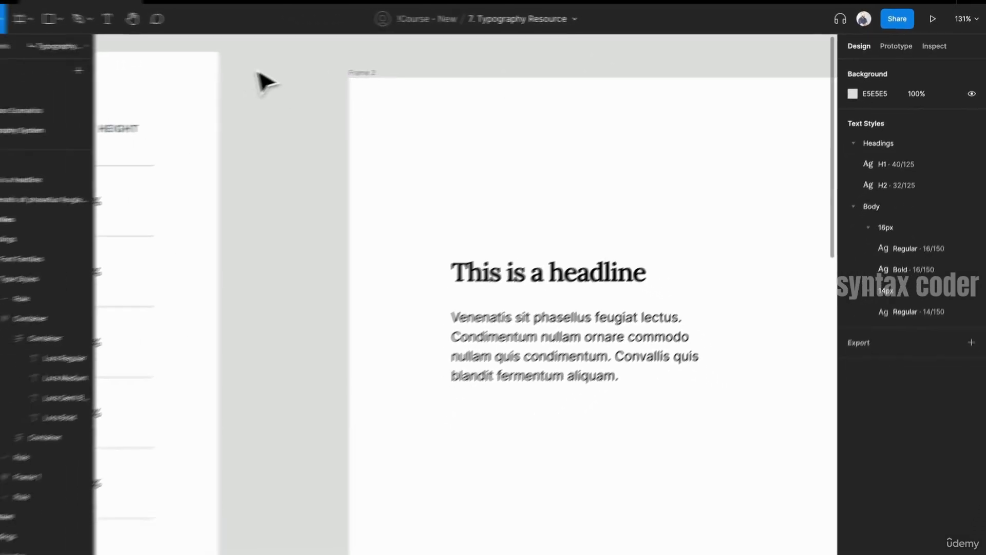
- Launch the Style Manager plugin from the canvas plugins list
{"action": "right_click", "coordinate": [297, 64]}
{"action": "mouse_move", "coordinate": [372, 166]}
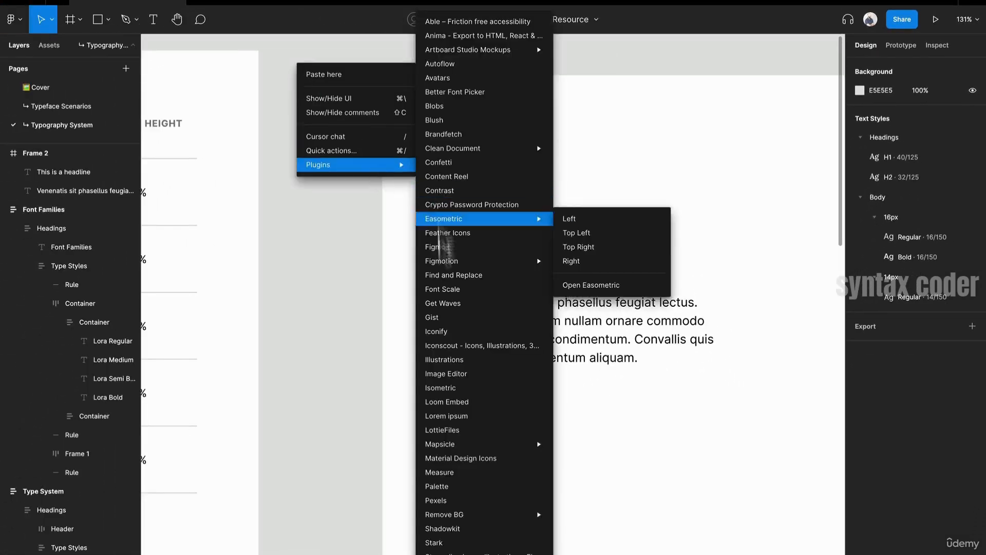
{"action": "scroll", "coordinate": [500, 534], "scroll_direction": "down", "scroll_amount": 1}
{"action": "scroll", "coordinate": [492, 544], "scroll_direction": "down", "scroll_amount": 1}
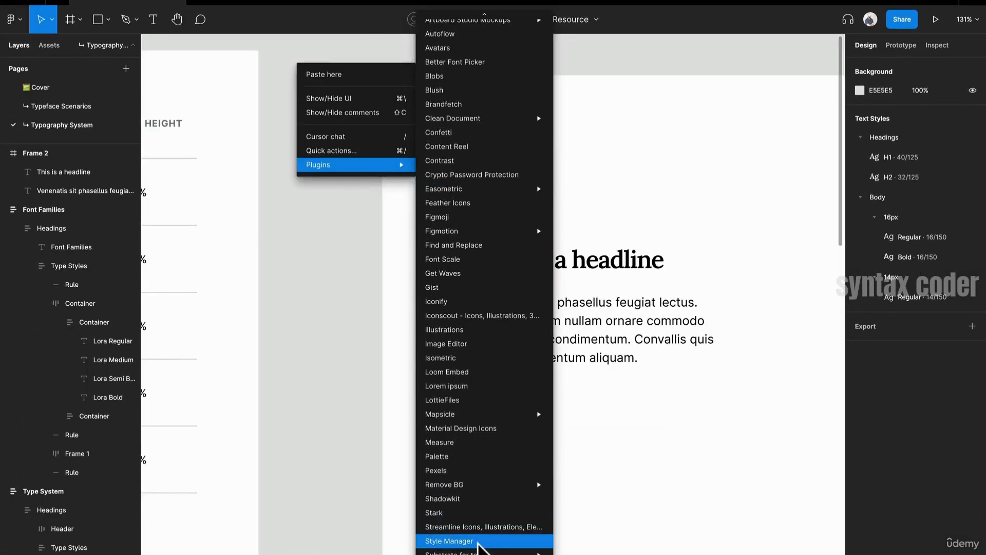
{"action": "left_click", "coordinate": [478, 542]}
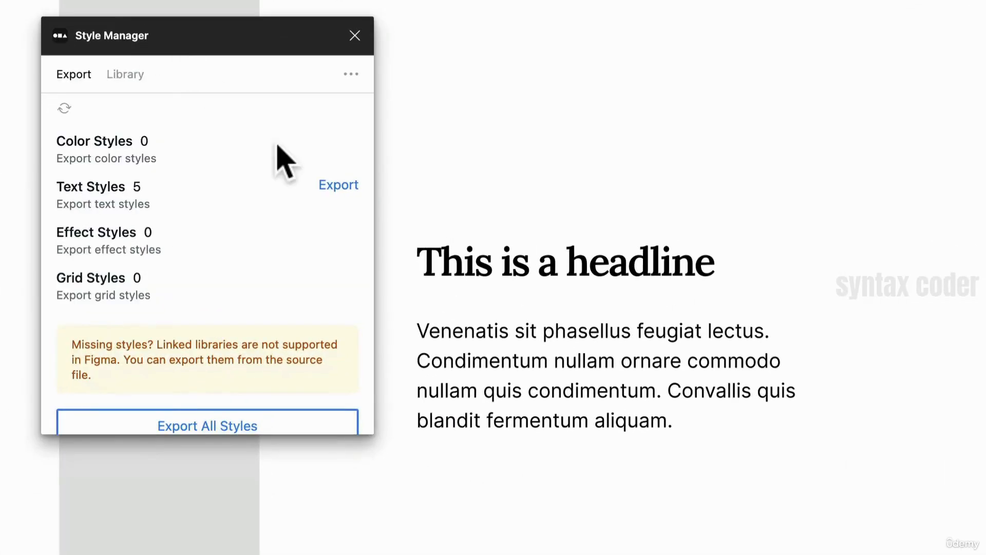
- Export all styles with Style Manager as a new collection named Type Styles
{"action": "scroll", "coordinate": [278, 149], "scroll_direction": "down", "scroll_amount": 1}
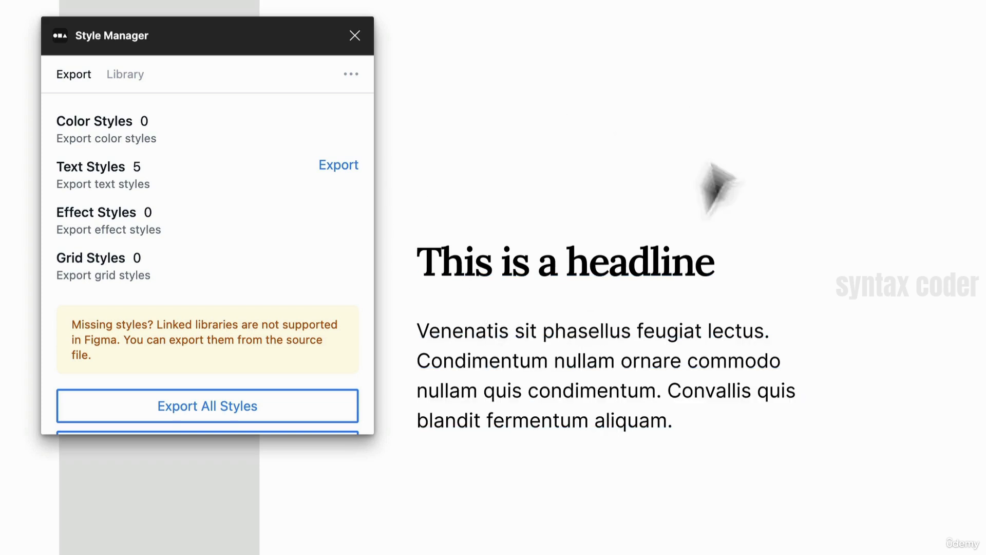
{"action": "scroll", "coordinate": [174, 188], "scroll_direction": "down", "scroll_amount": 2}
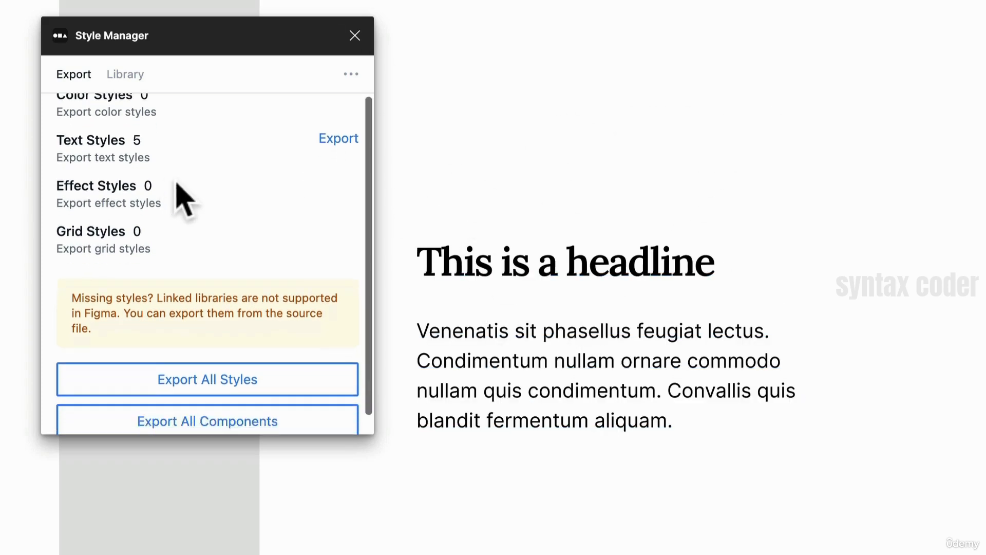
{"action": "scroll", "coordinate": [179, 191], "scroll_direction": "down", "scroll_amount": 1}
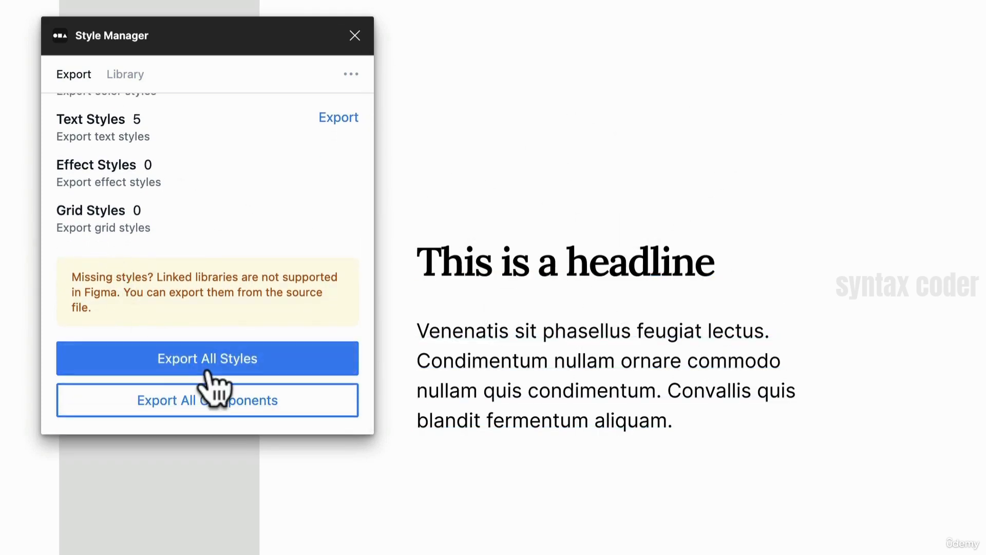
{"action": "left_click", "coordinate": [213, 384]}
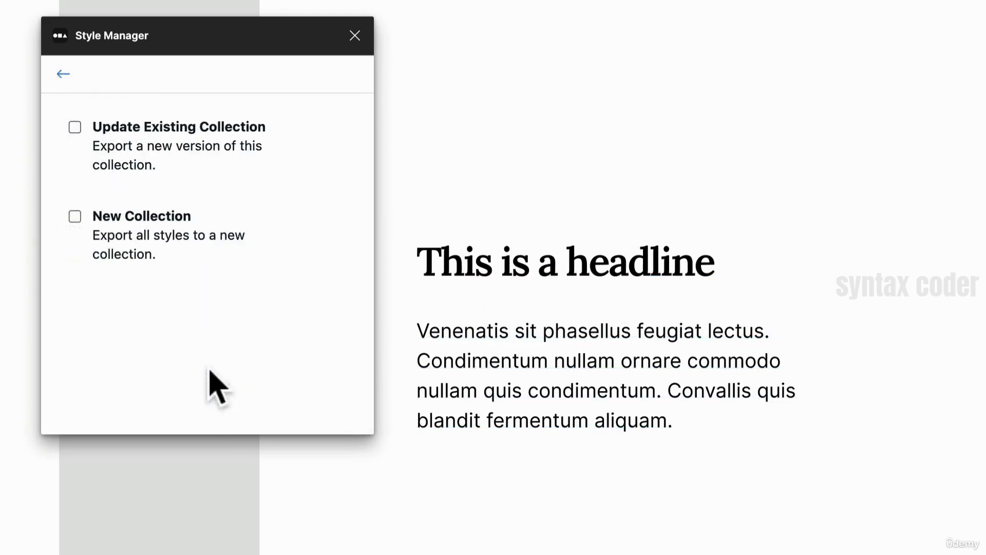
{"action": "left_click", "coordinate": [75, 215]}
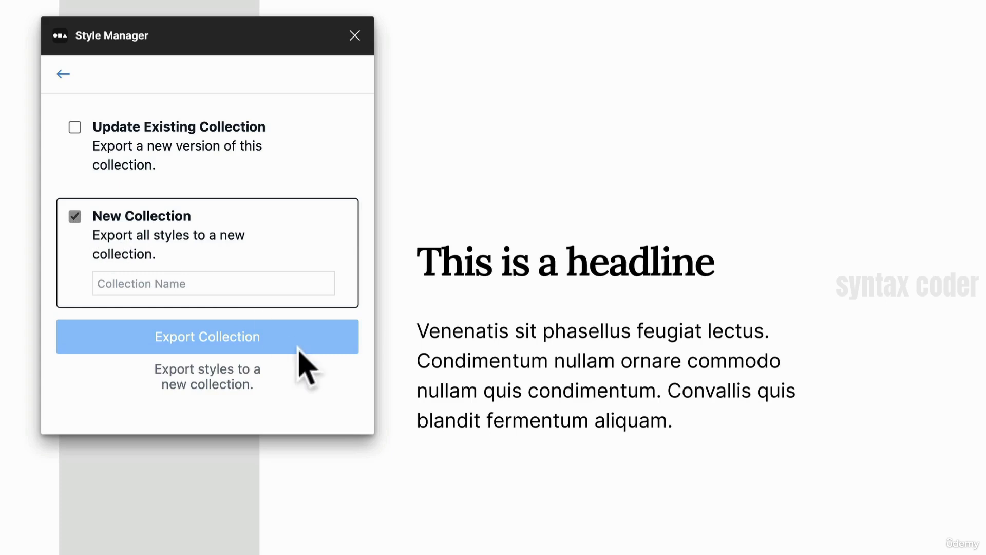
{"action": "left_click", "coordinate": [231, 285]}
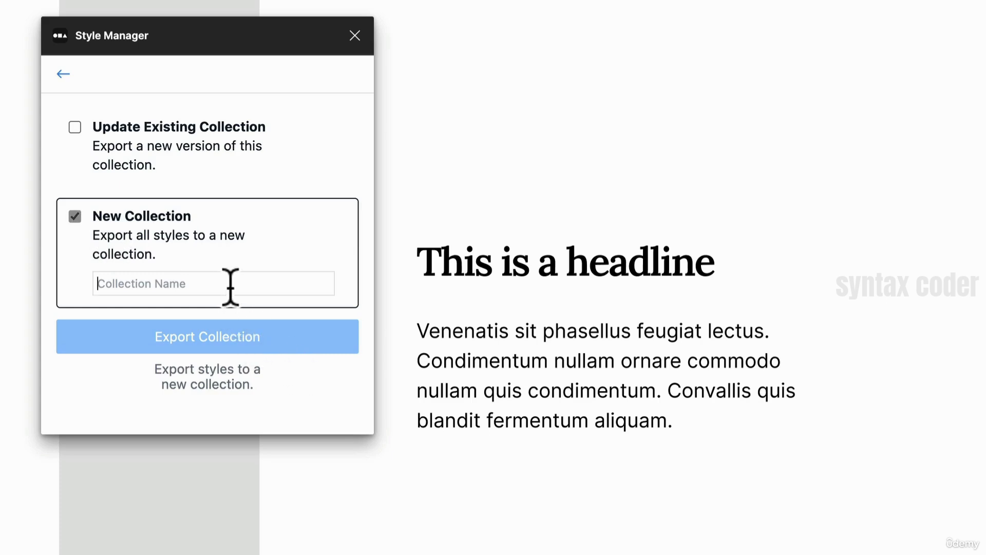
{"action": "type", "text": "Type Styles"}
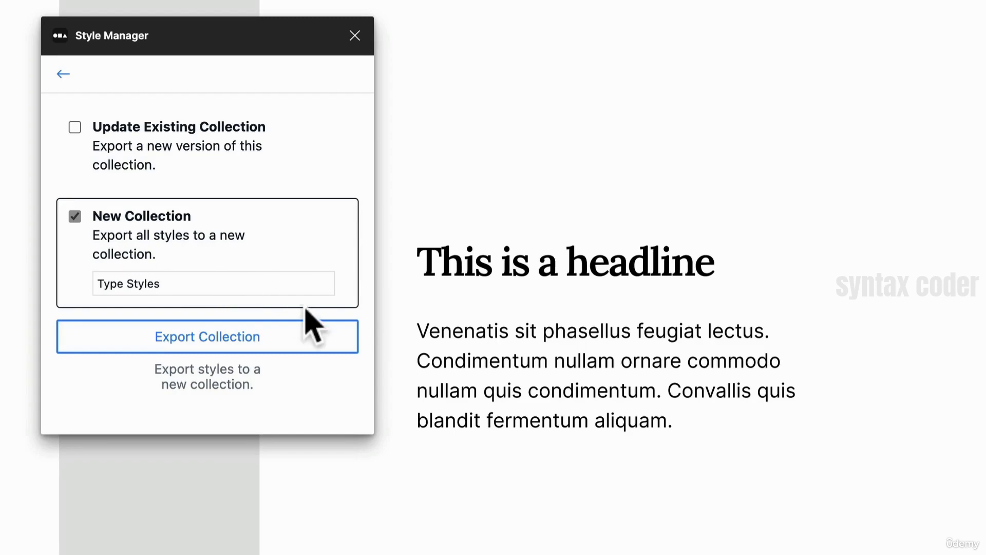
{"action": "left_click", "coordinate": [300, 335]}
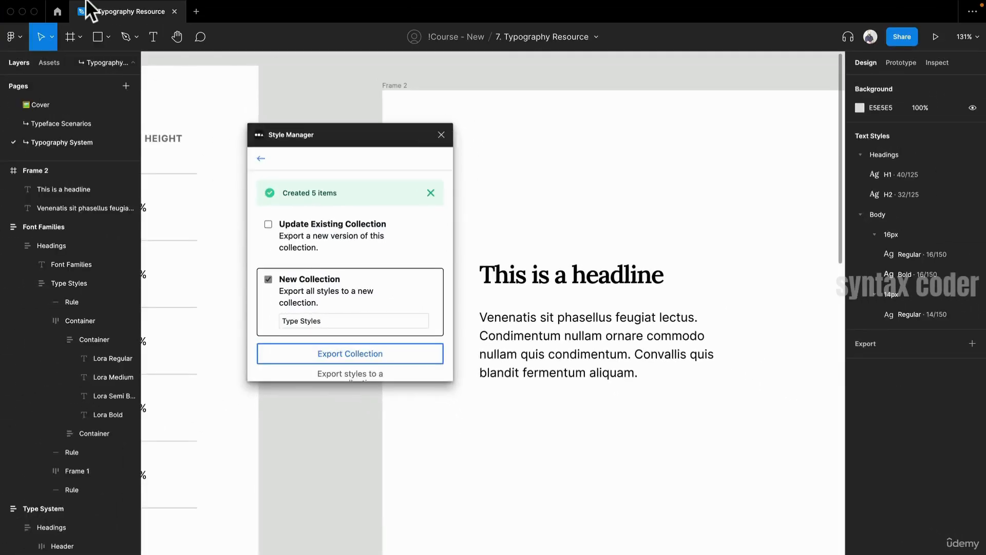
- Create a new design file and draw a frame about 210 × 200 px on its canvas
{"action": "left_click", "coordinate": [203, 13]}
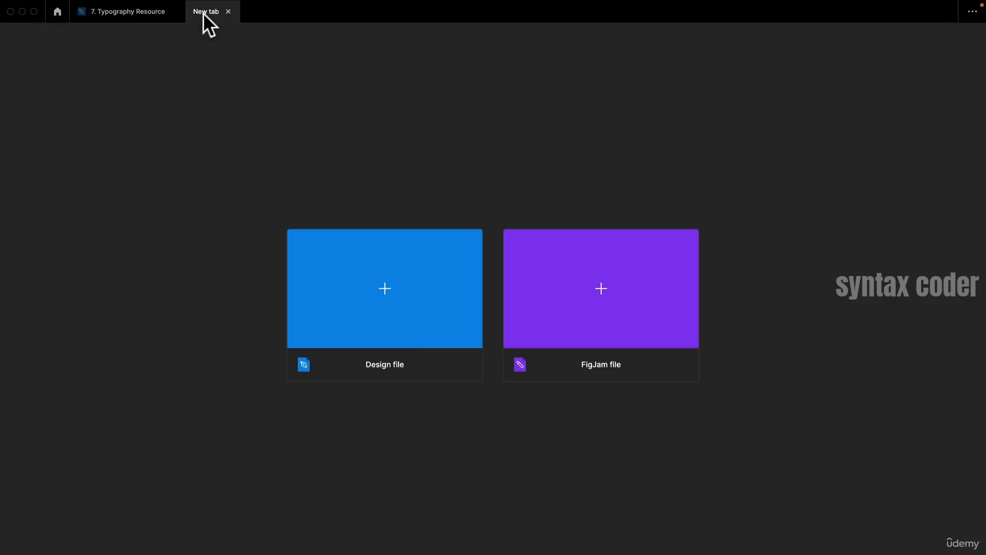
{"action": "left_click", "coordinate": [409, 338]}
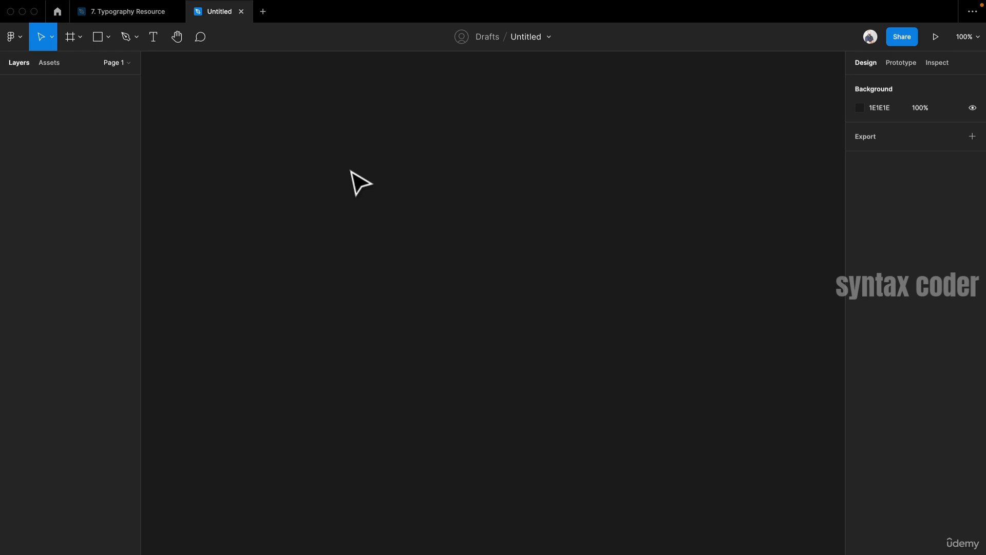
{"action": "key", "text": "f"}
{"action": "left_click_drag", "start_coordinate": [323, 149], "coordinate": [522, 341]}
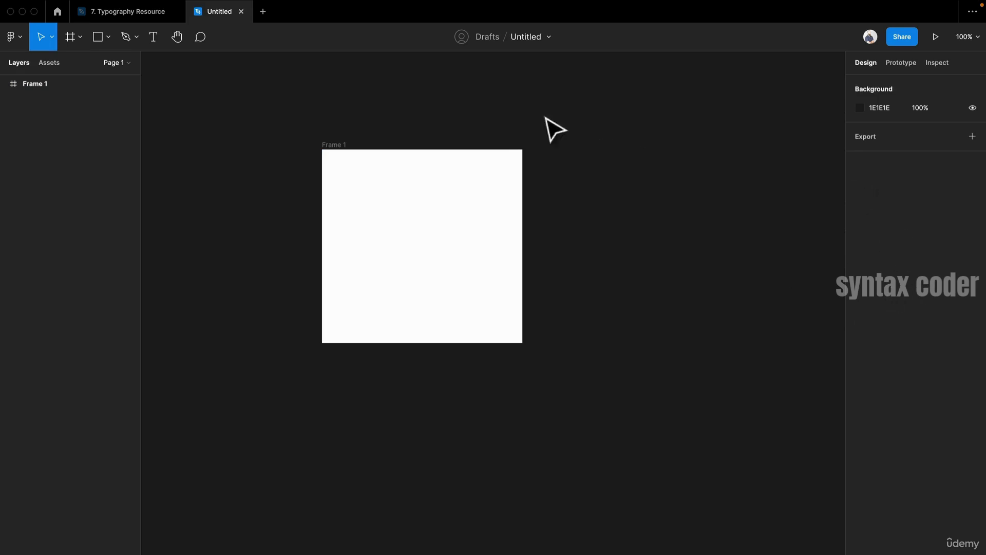
- Launch the Style Manager plugin from the canvas plugins list
{"action": "right_click", "coordinate": [430, 99]}
{"action": "mouse_move", "coordinate": [490, 195]}
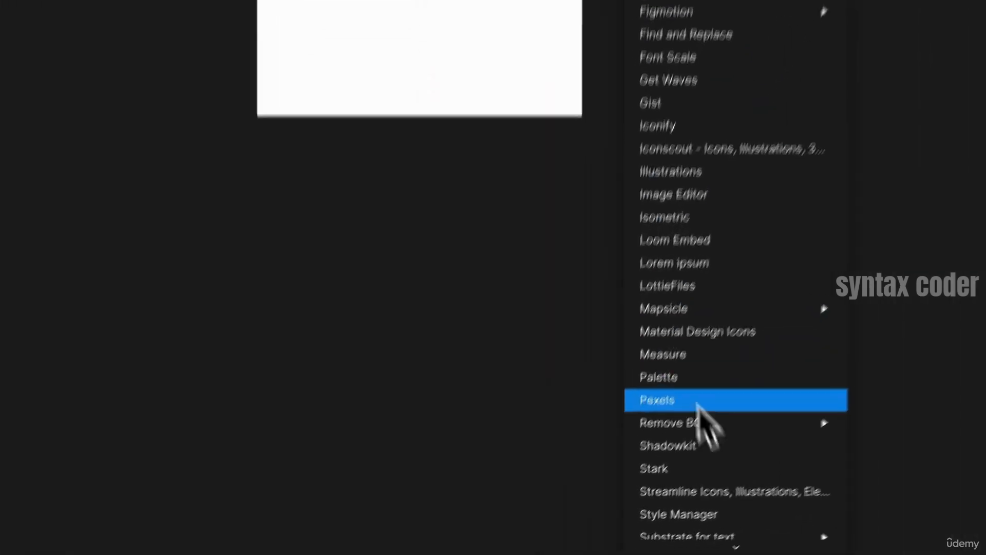
{"action": "left_click", "coordinate": [735, 506]}
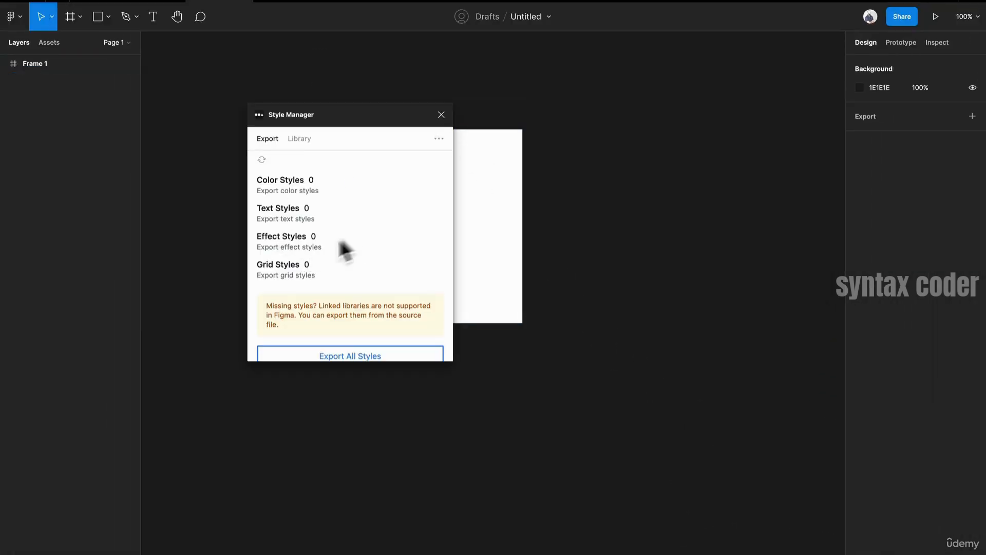
- Import all styles from the Type Styles collection in the Style Manager library into this file
{"action": "scroll", "coordinate": [349, 236], "scroll_direction": "down", "scroll_amount": 3}
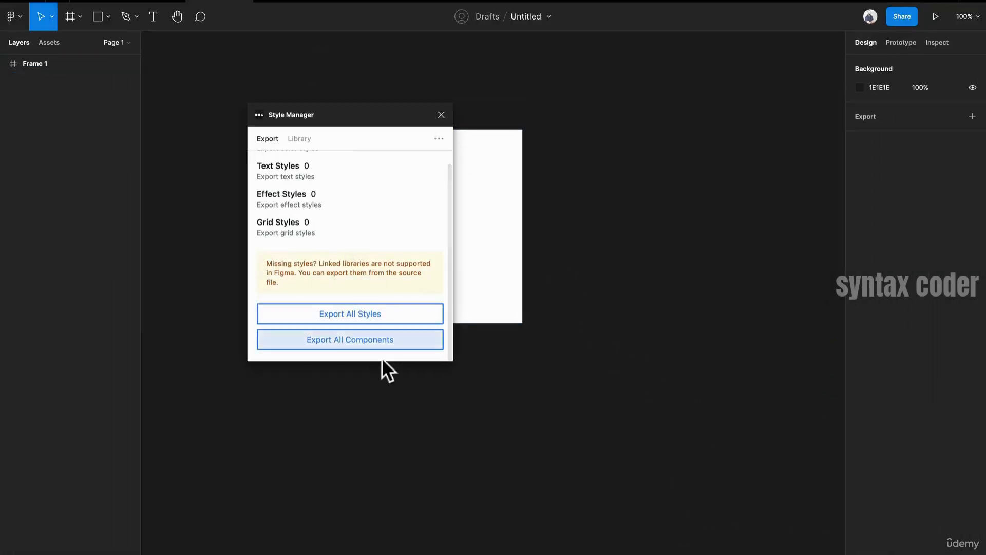
{"action": "left_click", "coordinate": [377, 172]}
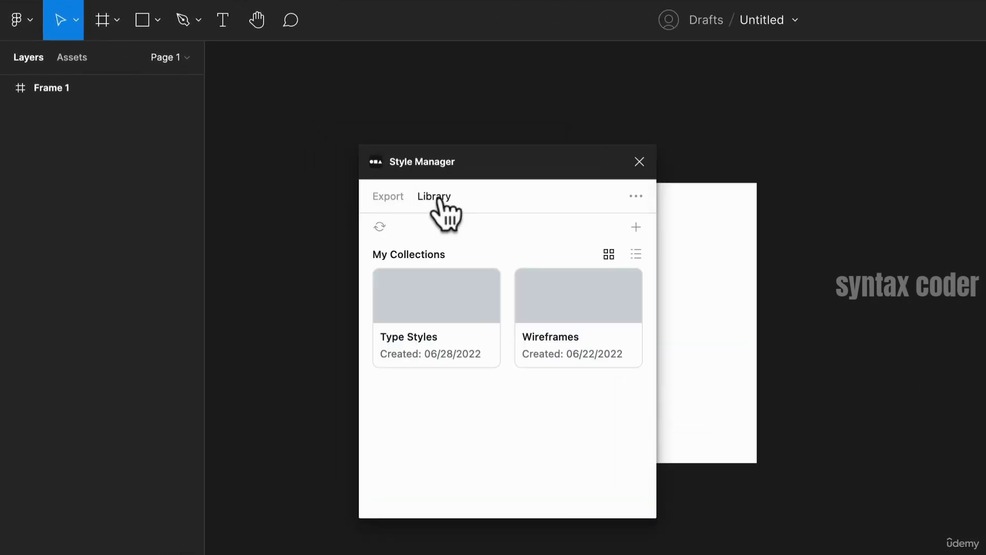
{"action": "left_click", "coordinate": [460, 335]}
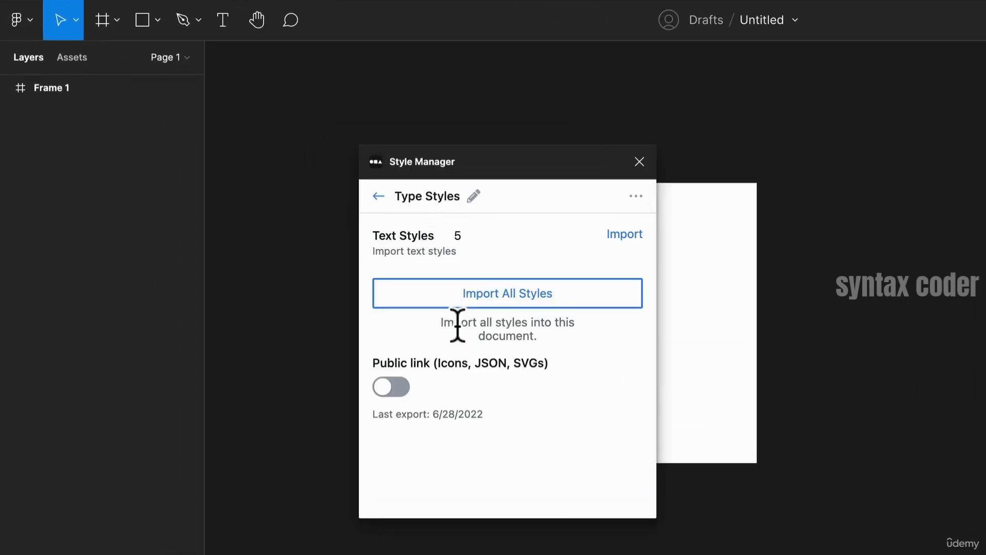
{"action": "left_click", "coordinate": [465, 293]}
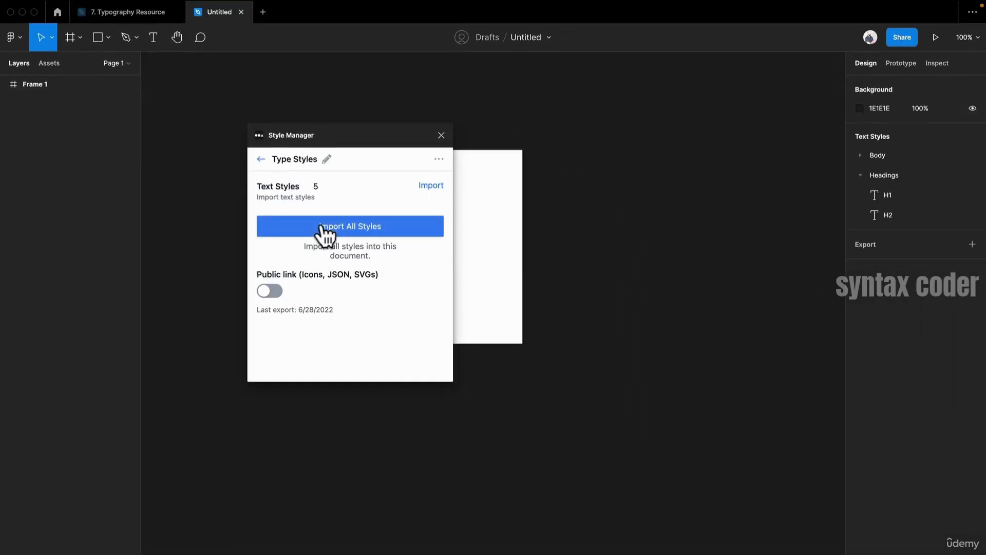
- Expand the imported Headings and Body text style groups to inspect the styles
{"action": "left_click", "coordinate": [861, 175]}
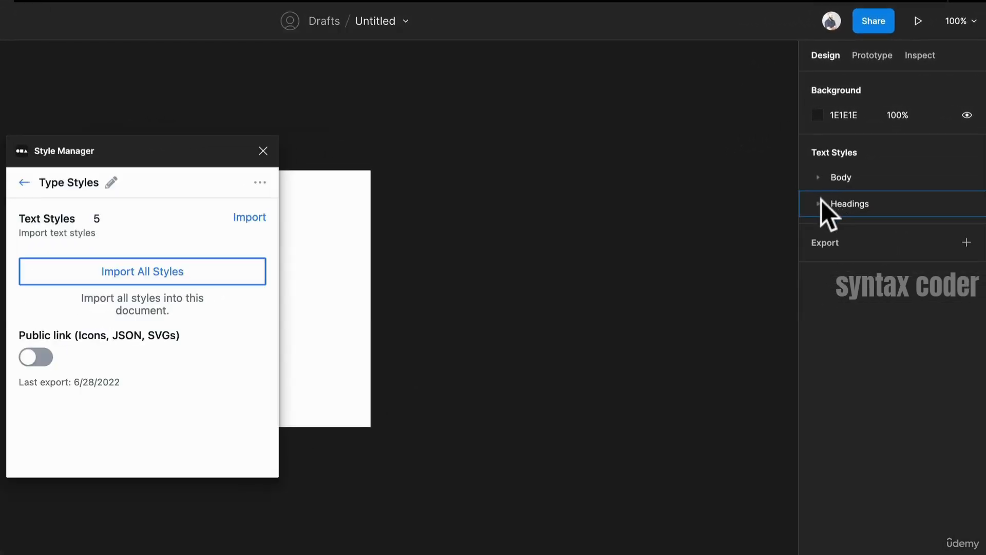
{"action": "left_click", "coordinate": [805, 203]}
{"action": "left_click_drag", "start_coordinate": [800, 171], "coordinate": [800, 170]}
{"action": "left_click", "coordinate": [818, 204]}
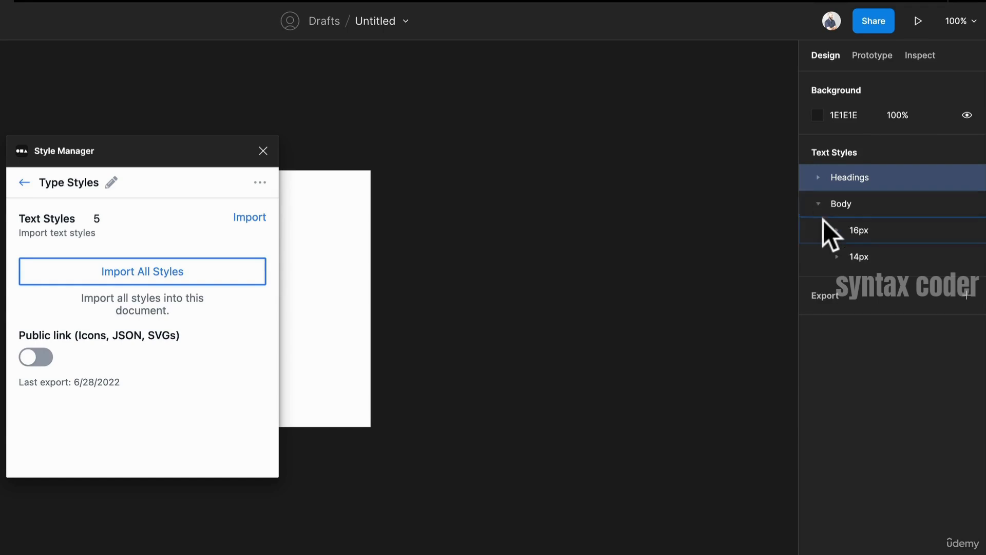
{"action": "right_click", "coordinate": [861, 231]}
{"action": "left_click", "coordinate": [836, 256]}
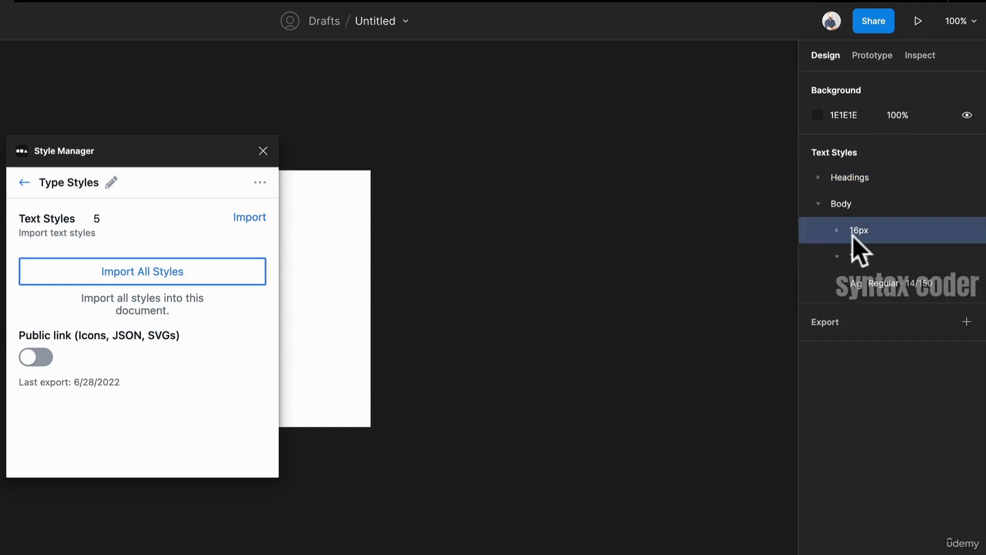
{"action": "left_click", "coordinate": [838, 231]}
{"action": "left_click", "coordinate": [895, 261]}
{"action": "right_click", "coordinate": [895, 261]}
{"action": "left_click", "coordinate": [834, 260]}
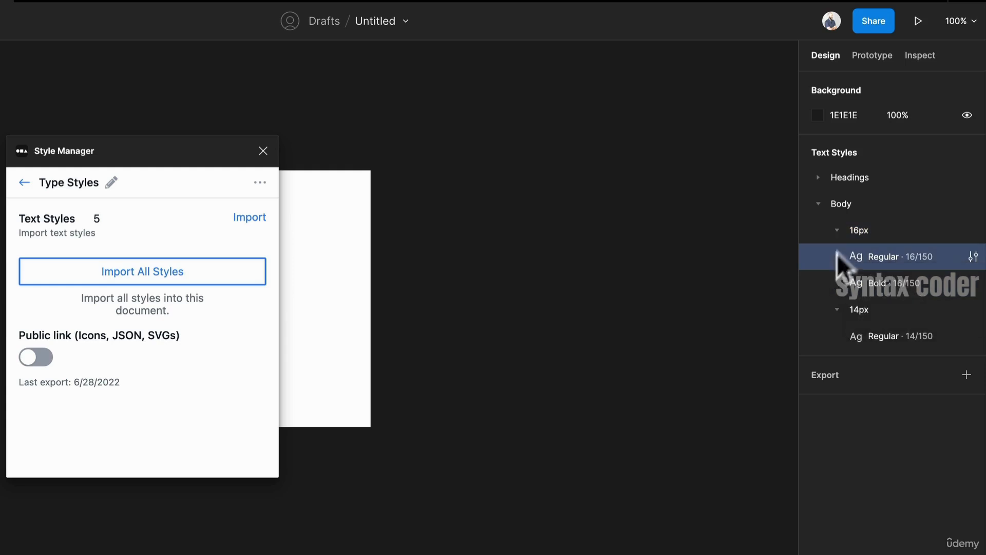